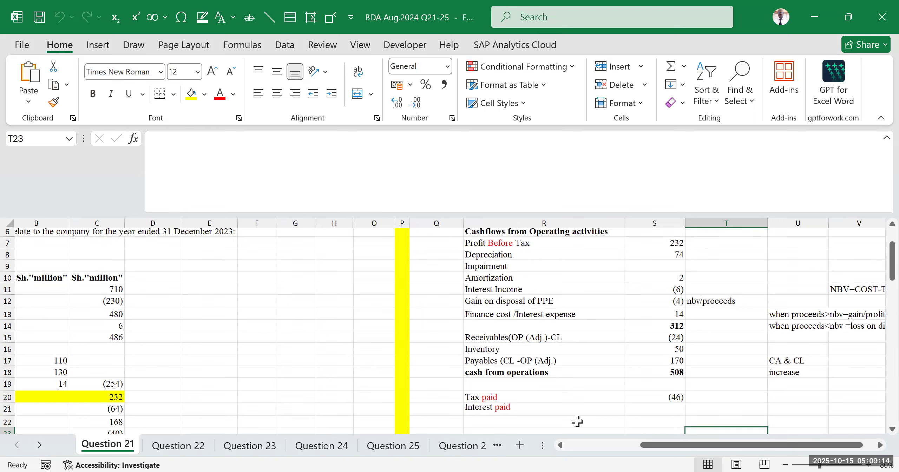
- Review the operating activities section of the cash flow statement down to the tax paid and interest paid lines
scroll(577, 422, up, 2)
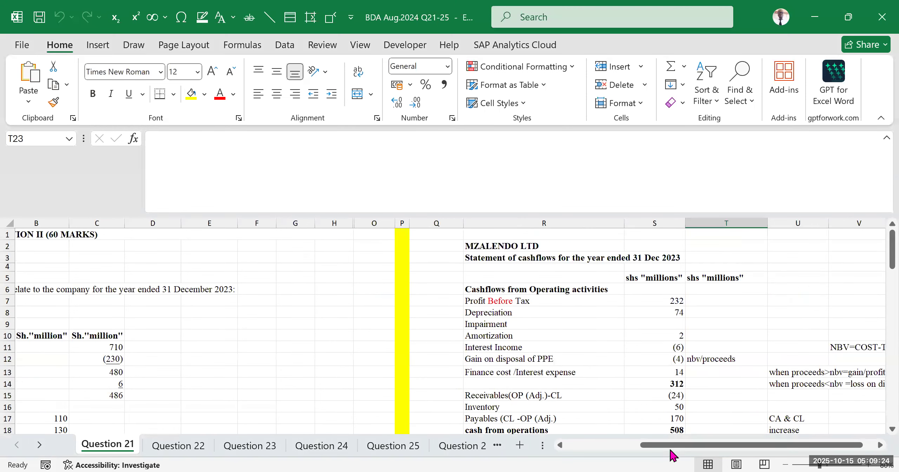
drag(729, 448, 746, 432)
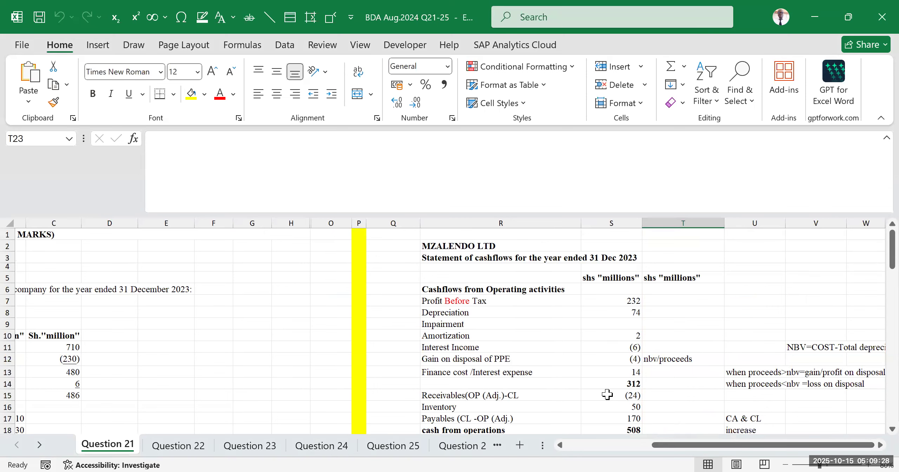
scroll(599, 381, down, 2)
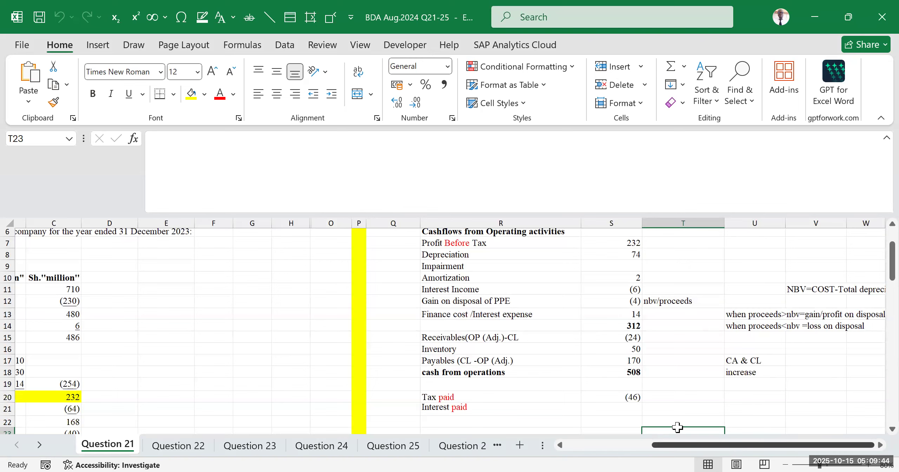
mouse_move(734, 451)
mouse_down()
mouse_move(638, 452)
mouse_move(741, 456)
mouse_up()
scroll(600, 346, up, 2)
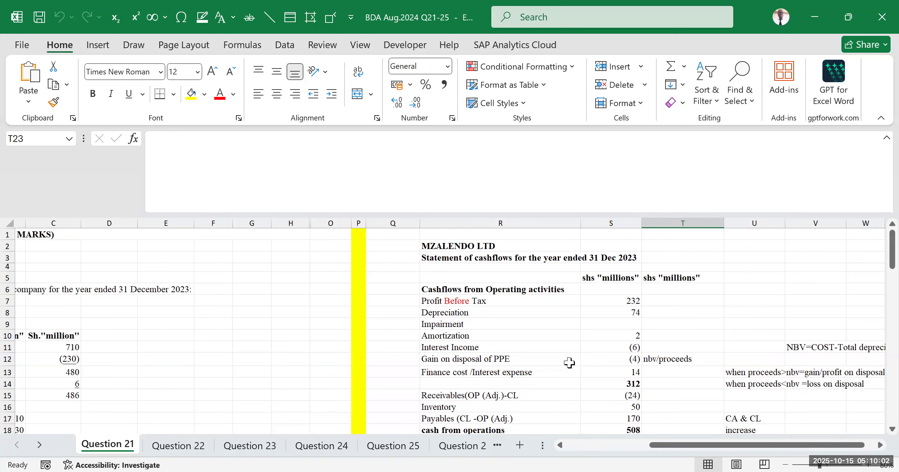
scroll(570, 363, down, 2)
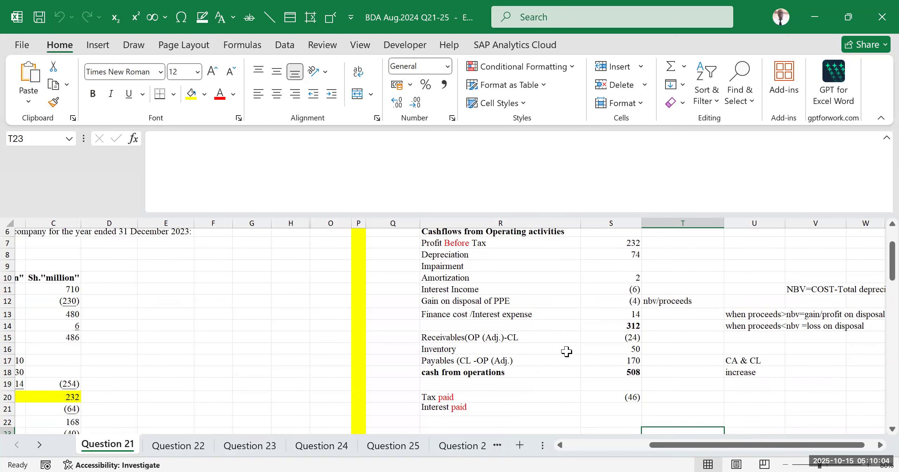
scroll(566, 351, down, 2)
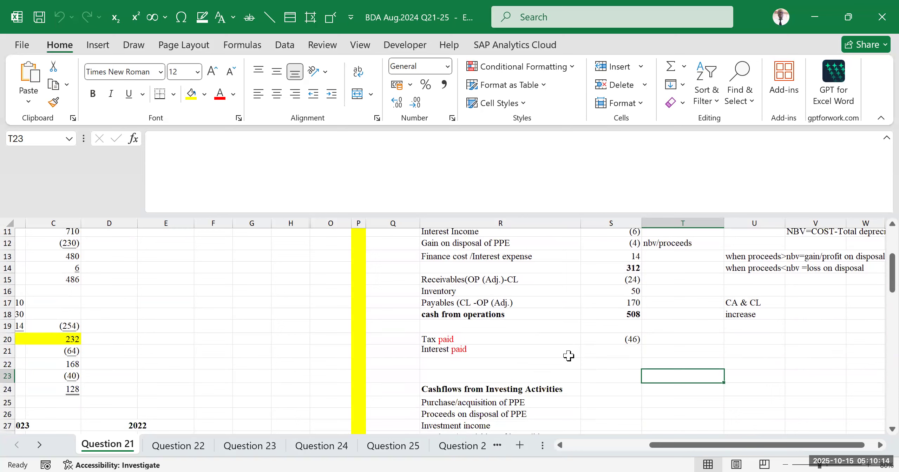
click(480, 339)
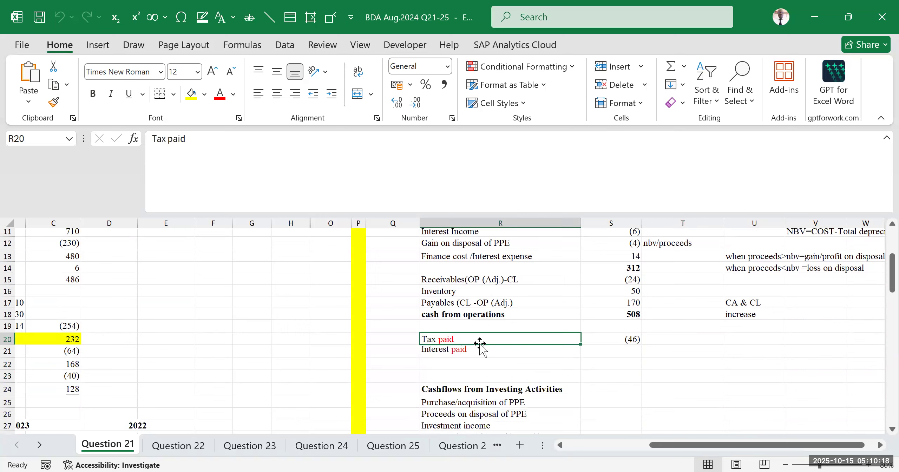
click(476, 350)
click(474, 341)
- Examine profit before tax and the adjustments below it, from depreciation to gain on disposal of PPE
scroll(495, 347, up, 2)
scroll(496, 348, up, 2)
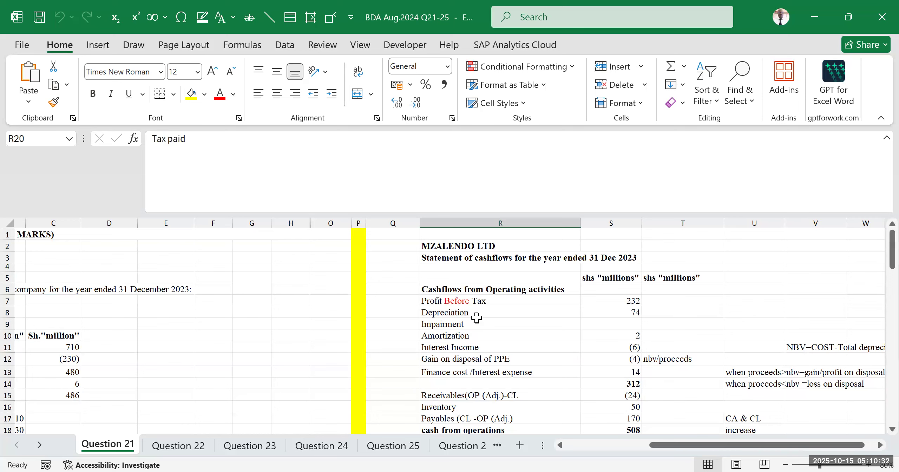
click(470, 302)
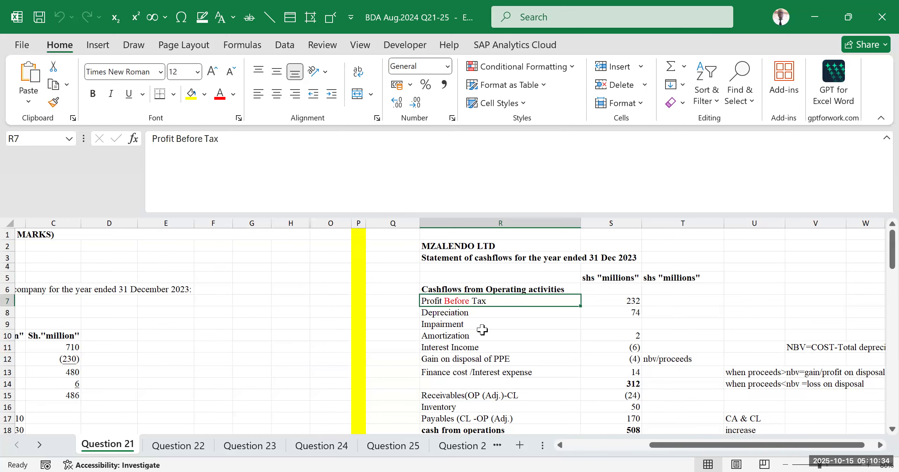
scroll(478, 316, down, 2)
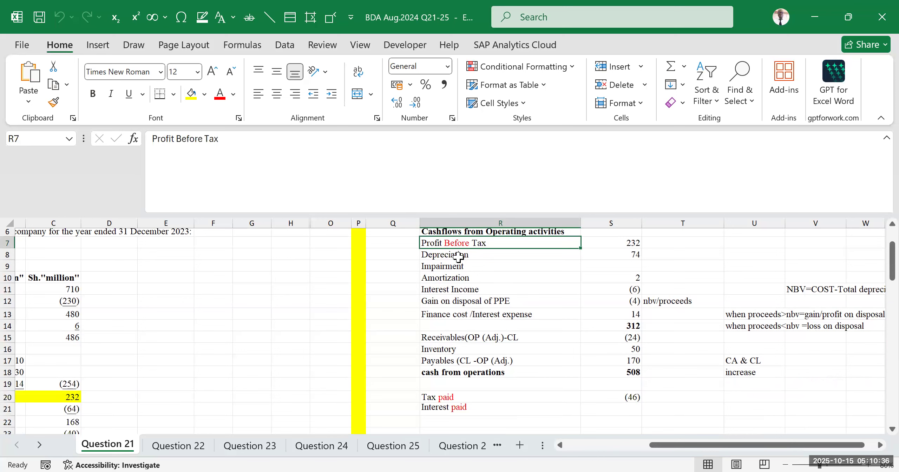
click(458, 255)
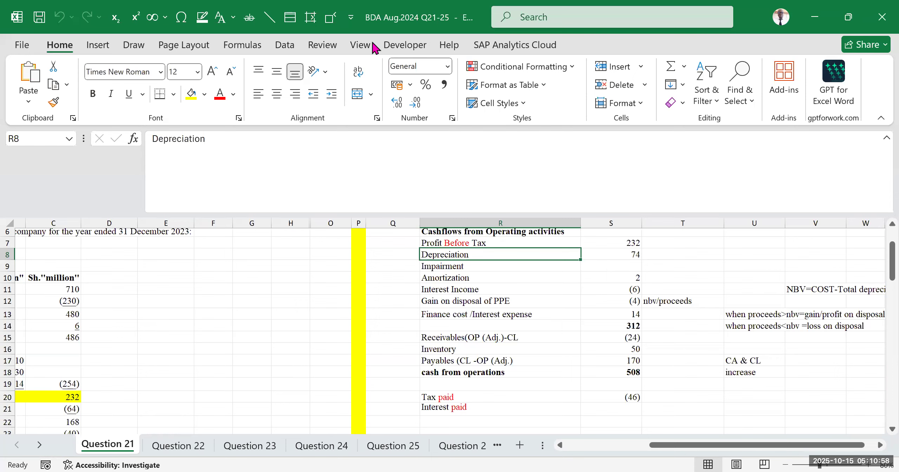
click(611, 229)
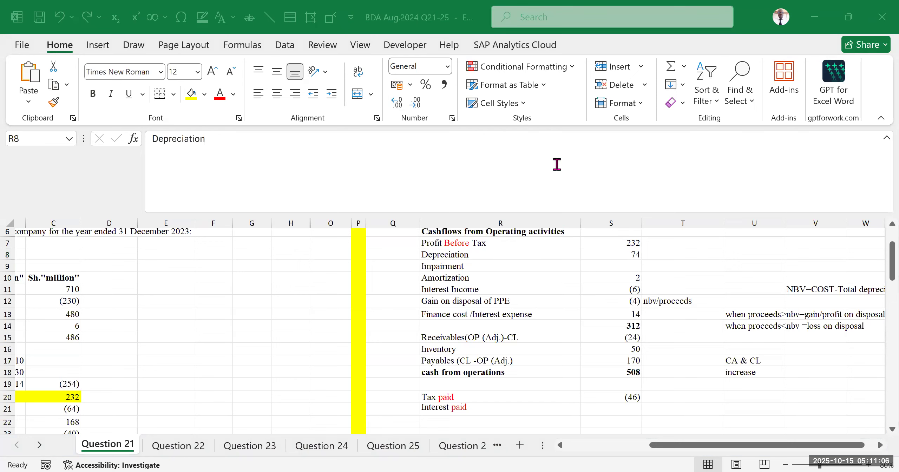
scroll(508, 339, up, 2)
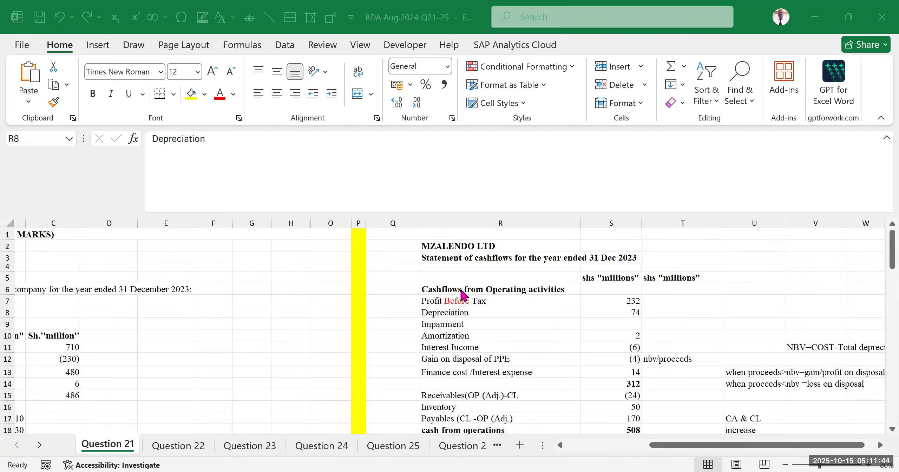
scroll(463, 291, down, 2)
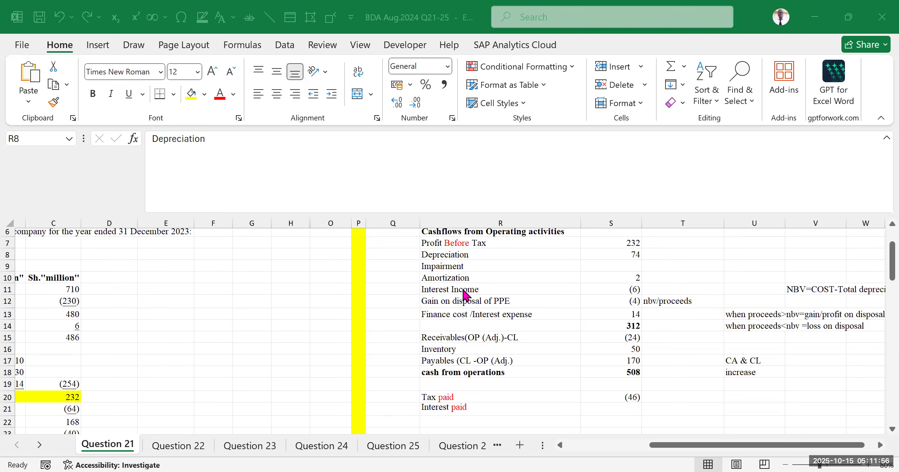
scroll(502, 302, up, 2)
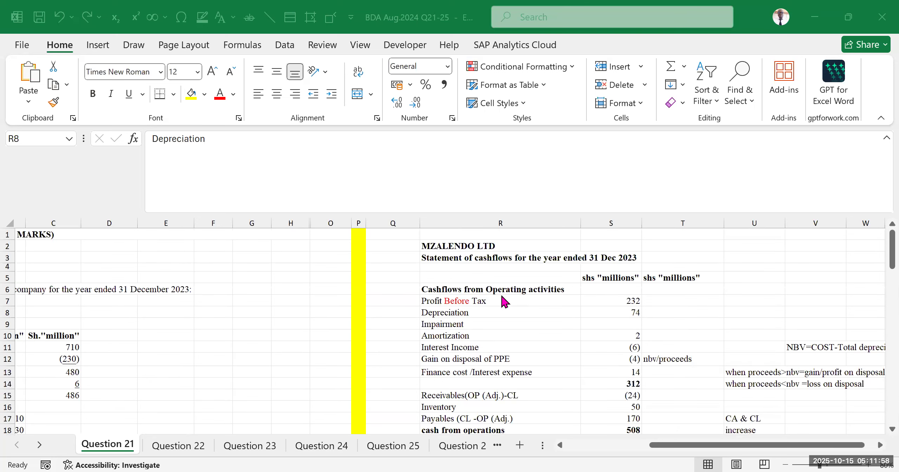
click(471, 320)
drag(475, 312, 625, 361)
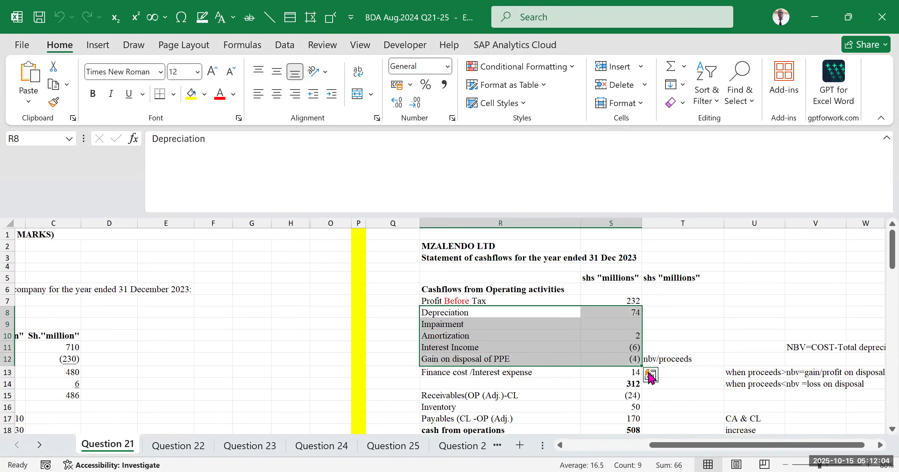
- Examine the source statement of profit or loss, from cost of sales down to profit before tax
drag(701, 445, 213, 355)
scroll(213, 355, down, 2)
scroll(213, 356, down, 4)
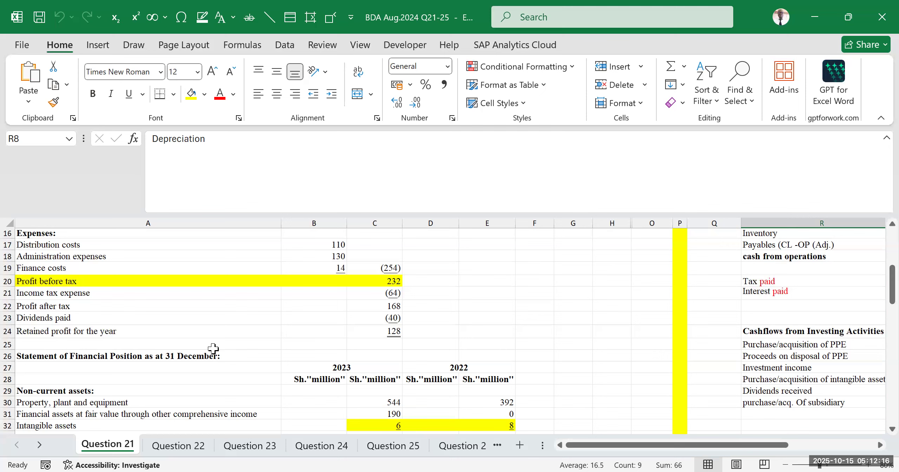
drag(86, 281, 369, 281)
scroll(267, 298, up, 1)
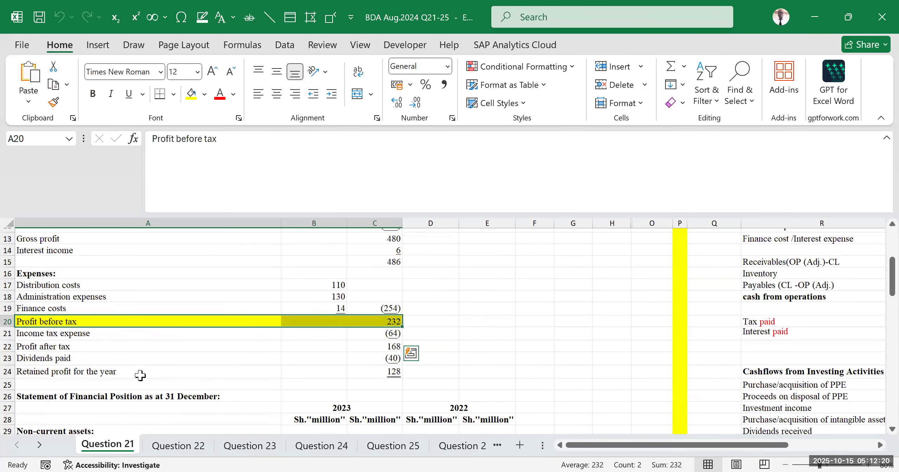
scroll(169, 365, up, 2)
click(168, 361)
drag(104, 397, 115, 304)
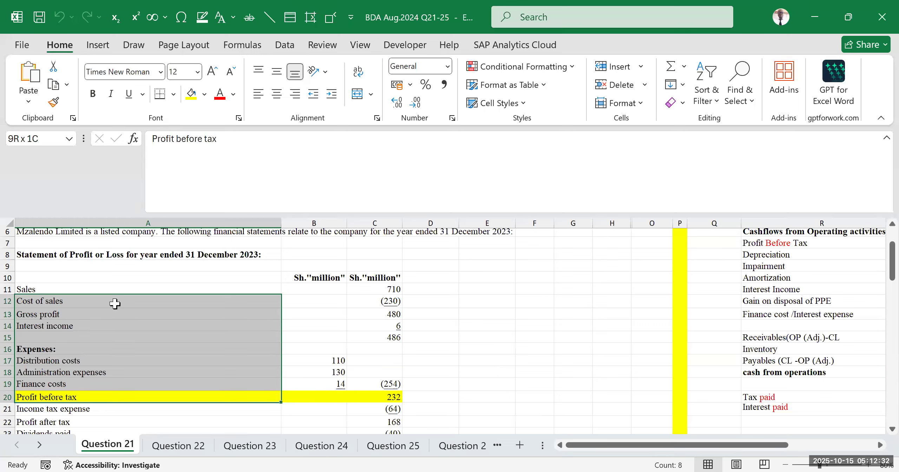
drag(115, 303, 115, 303)
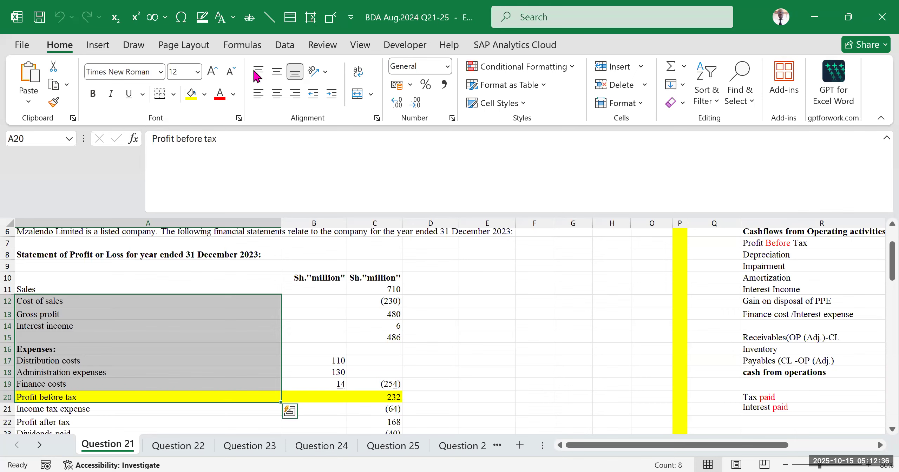
click(254, 71)
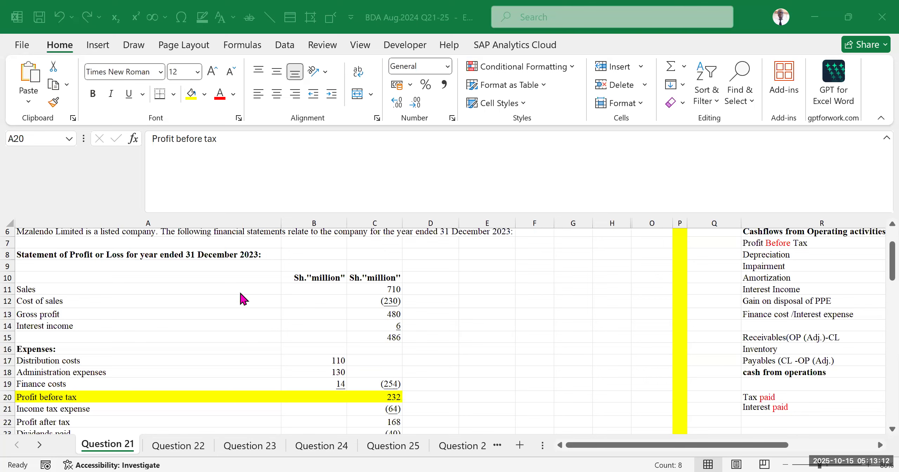
- Check the depreciation, impairment and amortization entries in the cash flow statement
drag(718, 447, 787, 415)
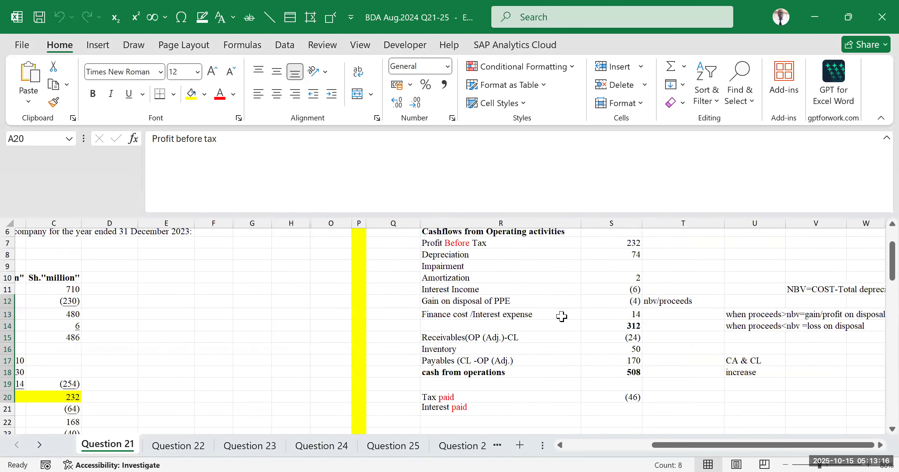
scroll(554, 315, up, 2)
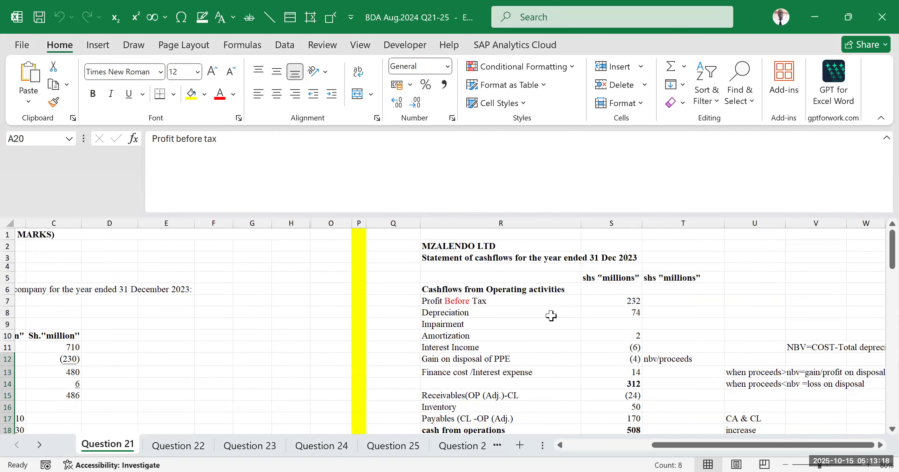
click(476, 314)
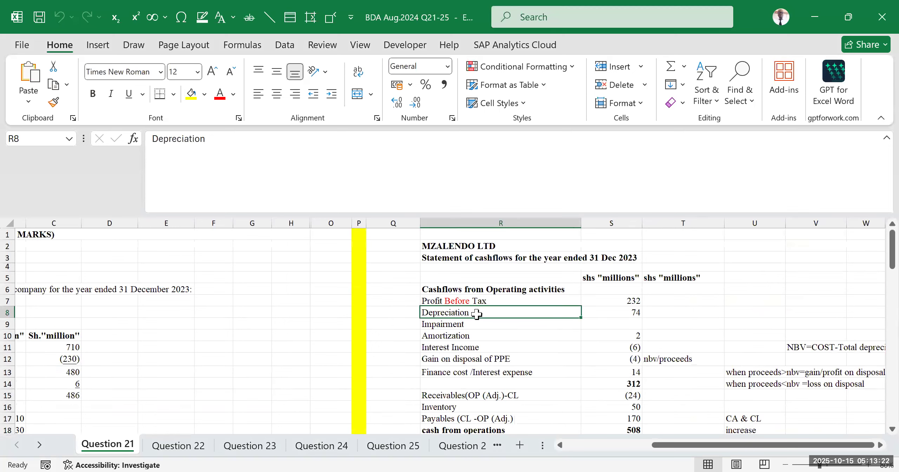
click(610, 310)
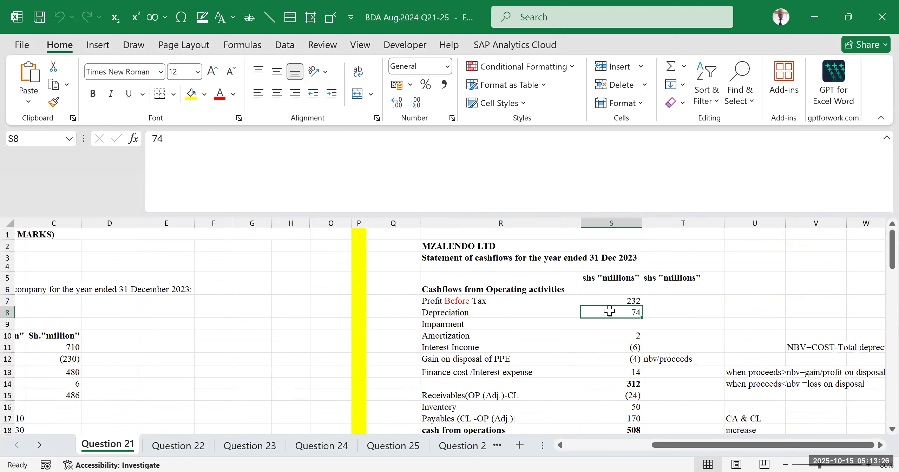
click(489, 324)
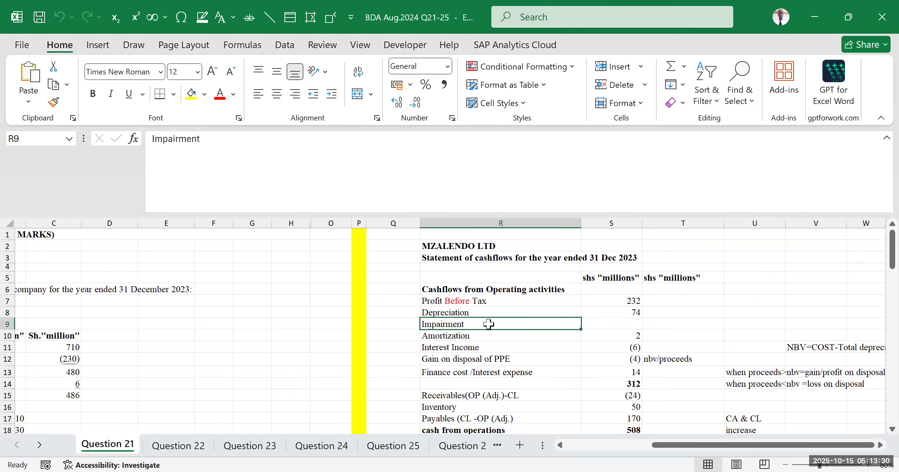
click(615, 323)
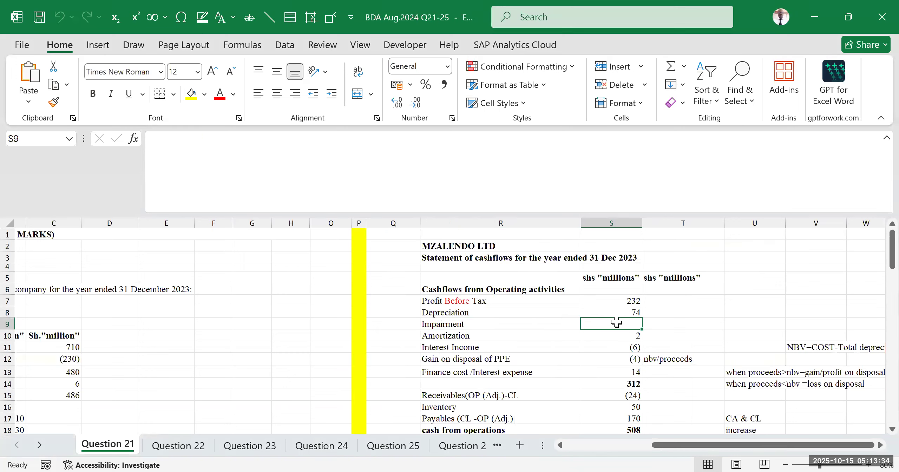
click(485, 335)
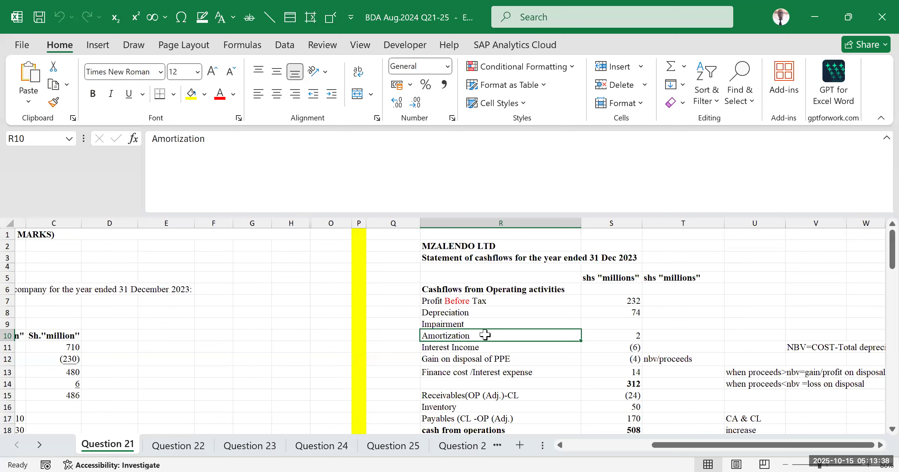
click(598, 335)
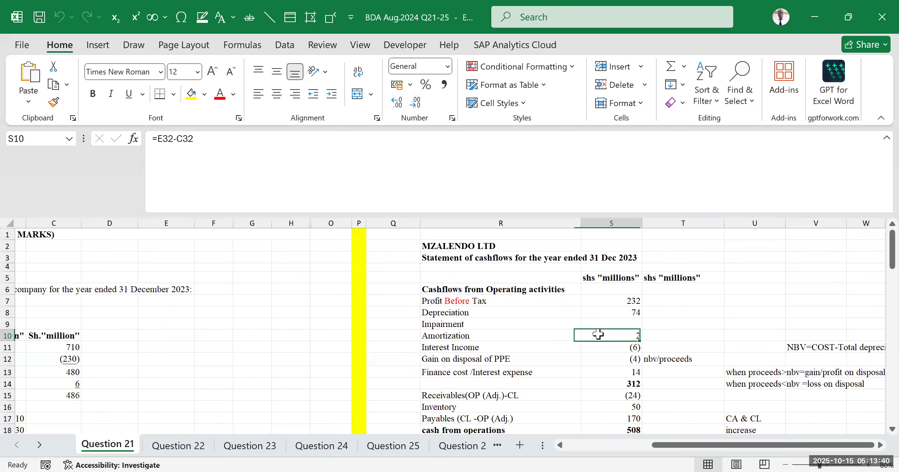
- Check the interest income adjustment and its formula, as well as the gain on disposal of PPE line
scroll(560, 334, down, 2)
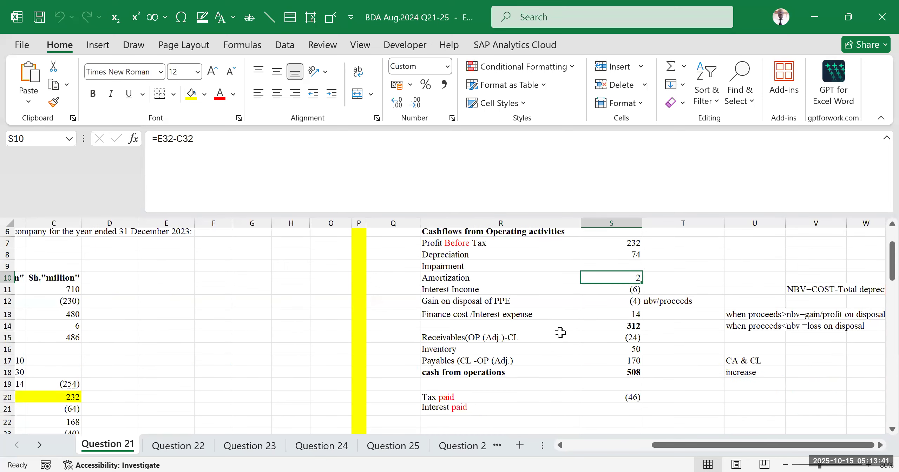
click(462, 289)
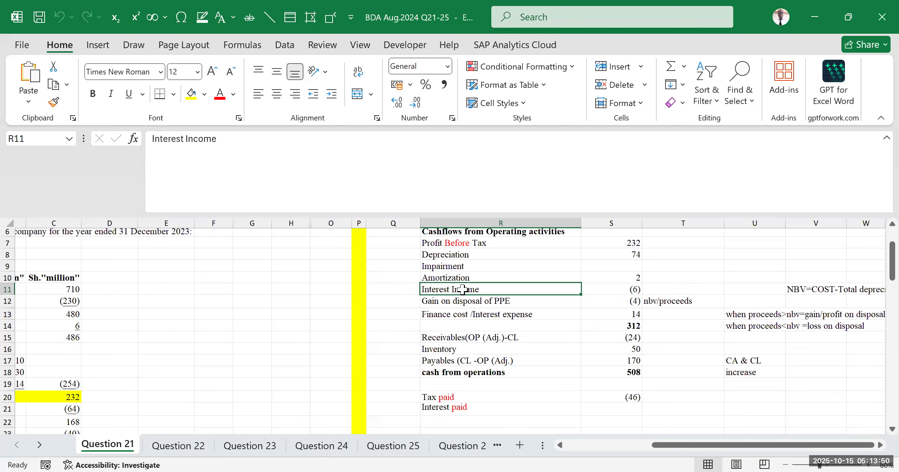
scroll(462, 289, up, 2)
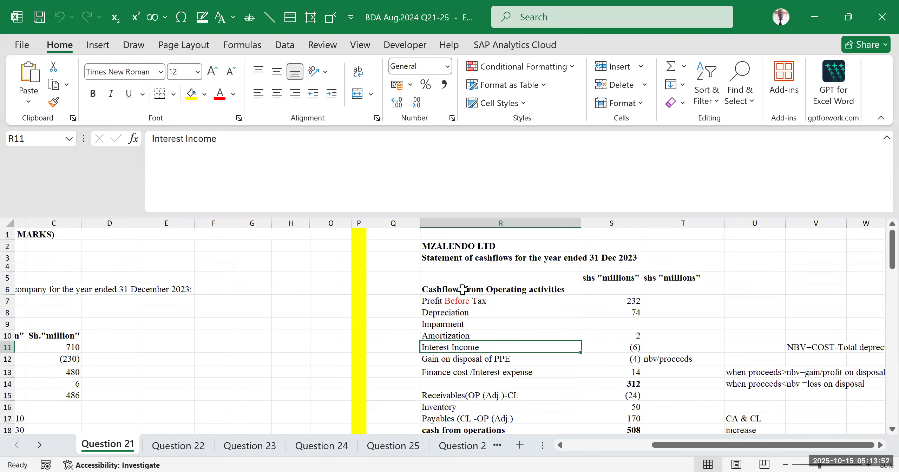
scroll(461, 323, down, 2)
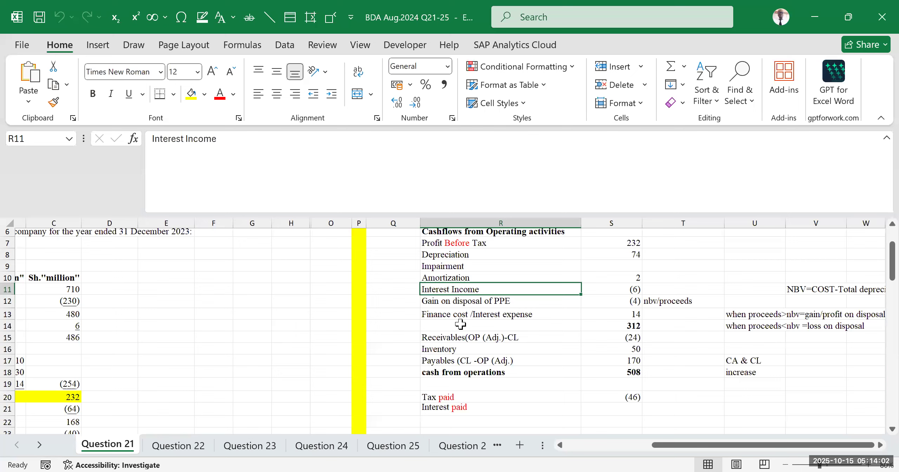
click(623, 289)
click(488, 292)
click(613, 289)
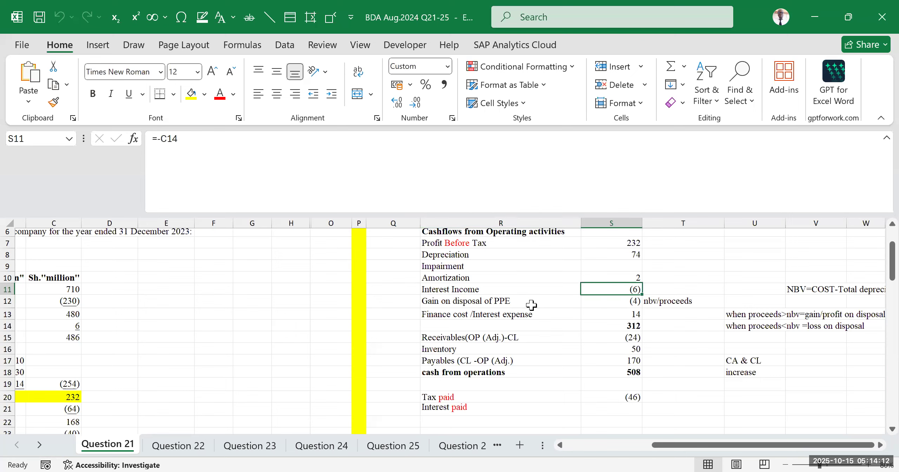
click(508, 300)
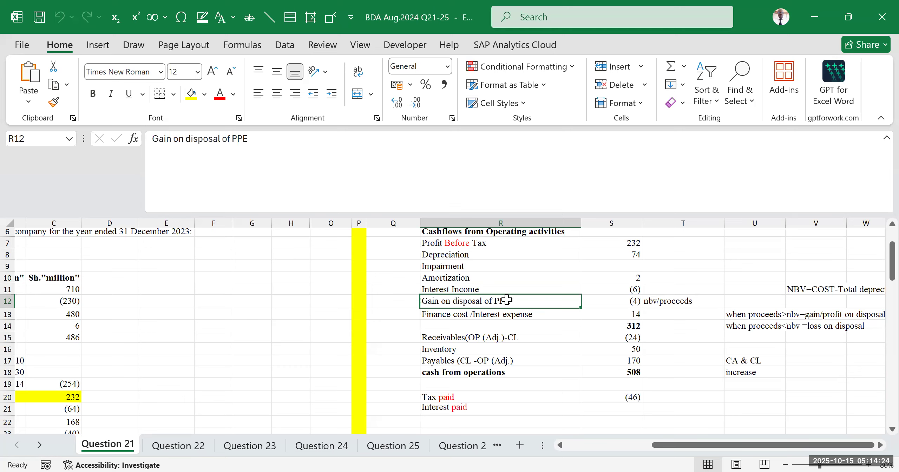
- Check the formula behind the gain on disposal of PPE, as well as the finance cost/interest expense line
click(614, 301)
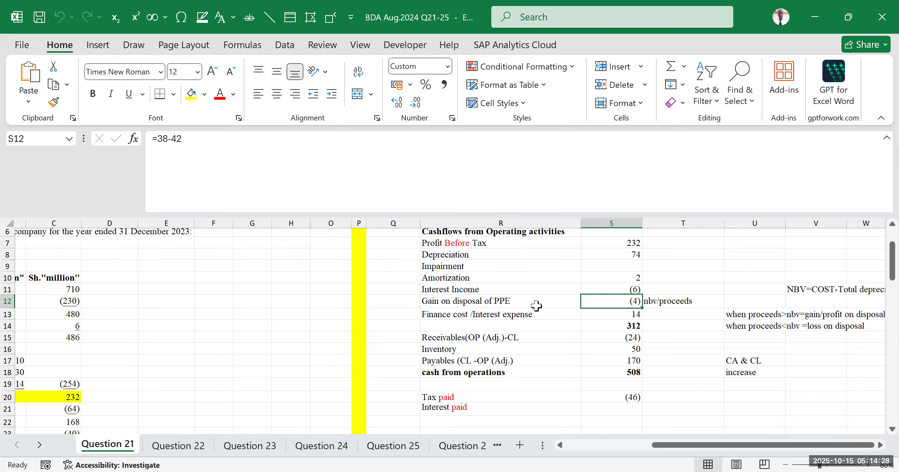
click(522, 301)
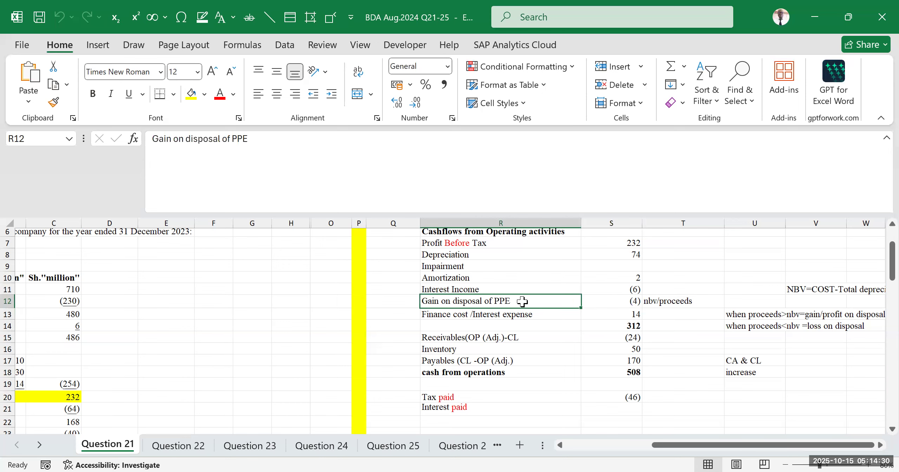
click(610, 300)
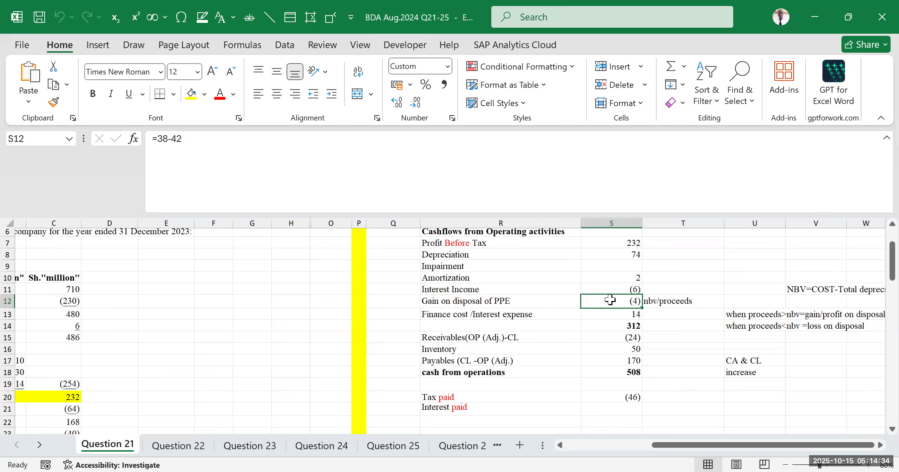
click(480, 313)
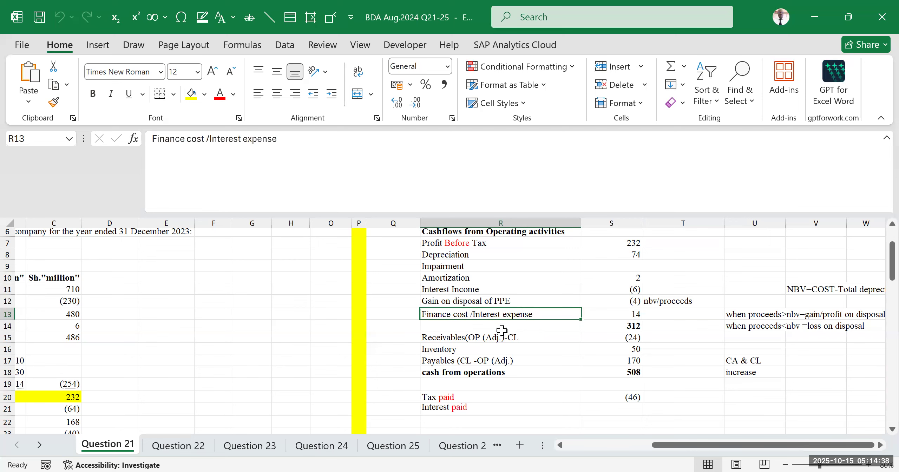
- Review the non-cash and non-operating adjustments from depreciation down to gain on disposal of PPE
drag(663, 445, 765, 443)
click(468, 278)
drag(492, 256, 634, 255)
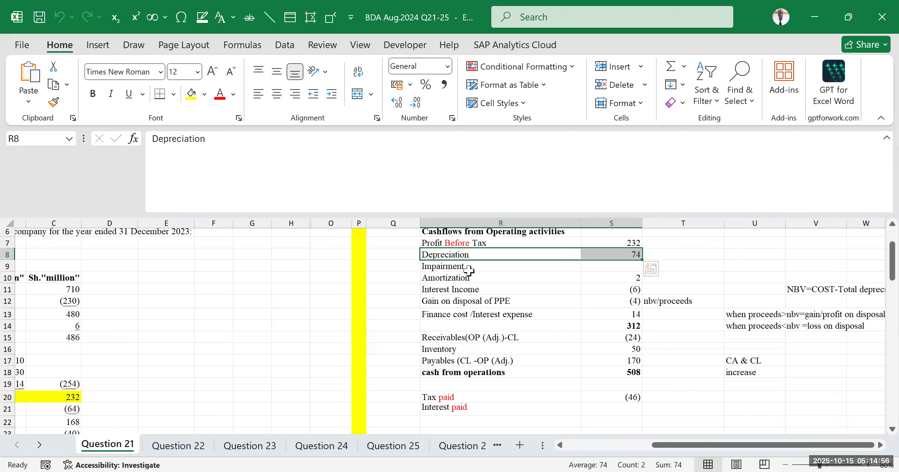
drag(458, 267, 464, 299)
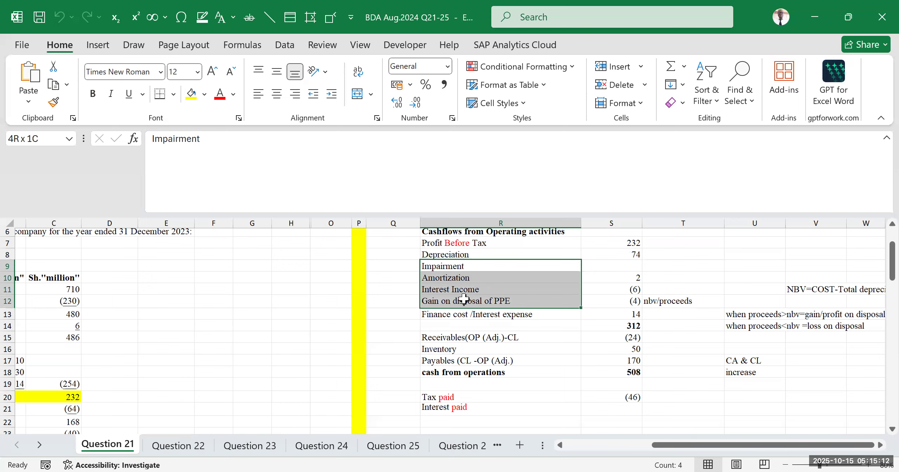
drag(463, 299, 463, 297)
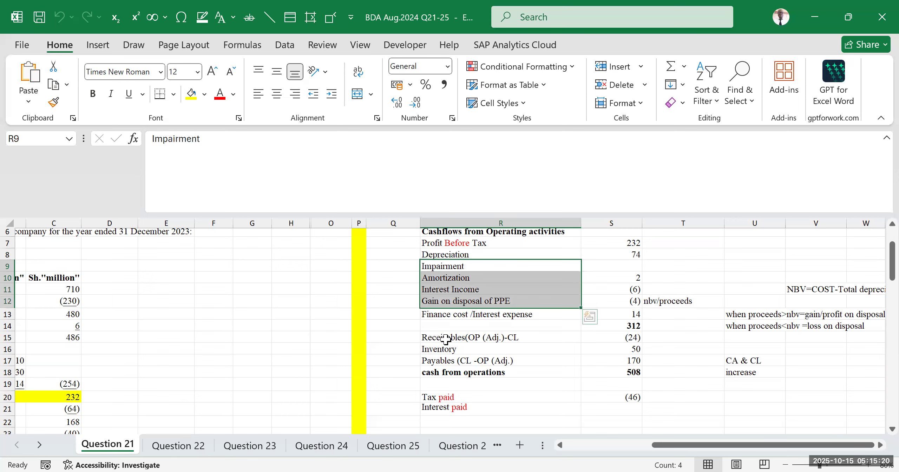
- Examine the receivables, inventory and payables lines against the 2023 and 2022 current assets in the statement of financial position
drag(452, 336, 477, 352)
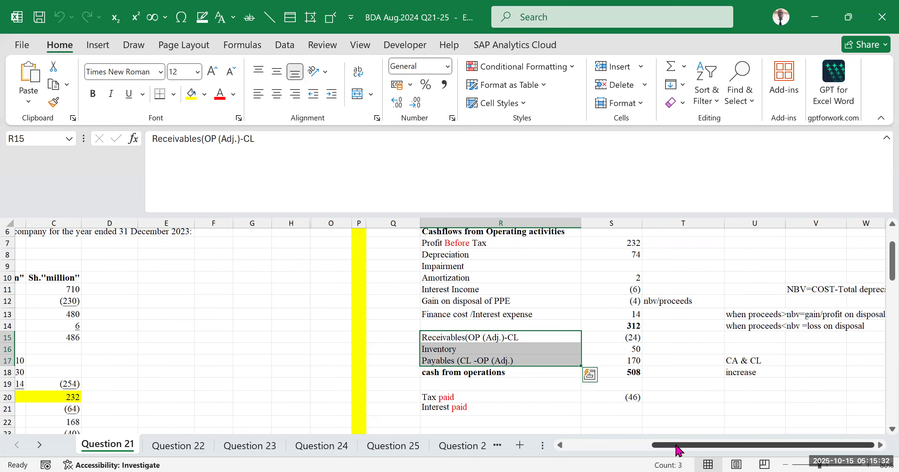
drag(678, 451, 489, 409)
scroll(441, 389, down, 3)
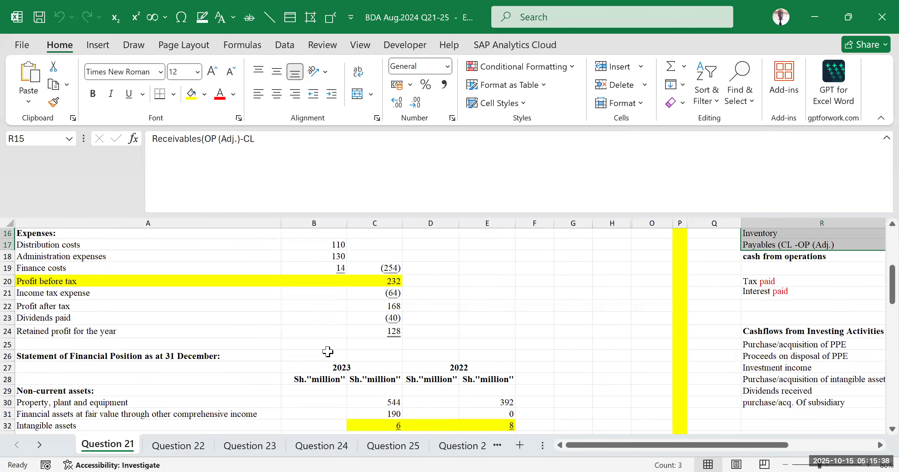
scroll(208, 351, down, 5)
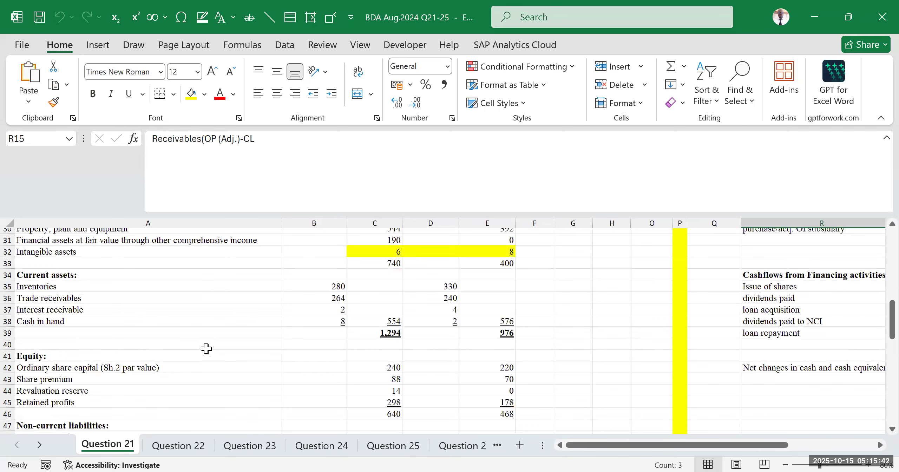
scroll(207, 349, down, 2)
scroll(206, 347, up, 2)
drag(329, 287, 423, 305)
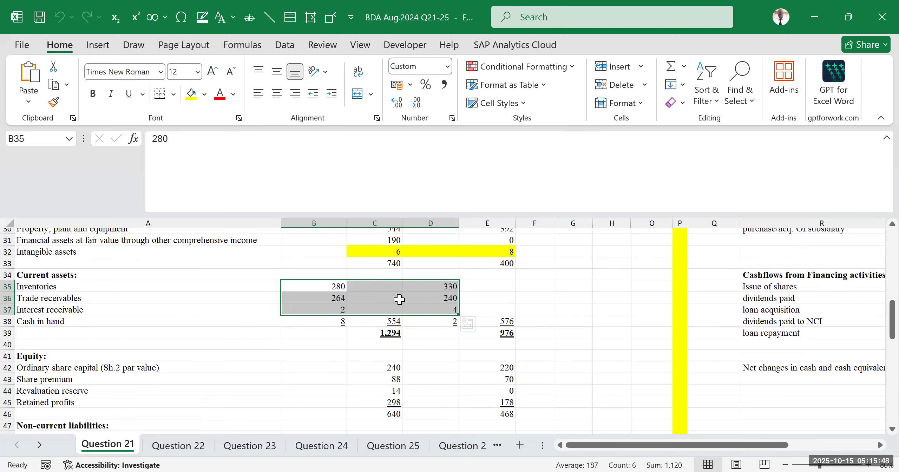
click(444, 288)
scroll(441, 290, up, 1)
scroll(440, 290, up, 2)
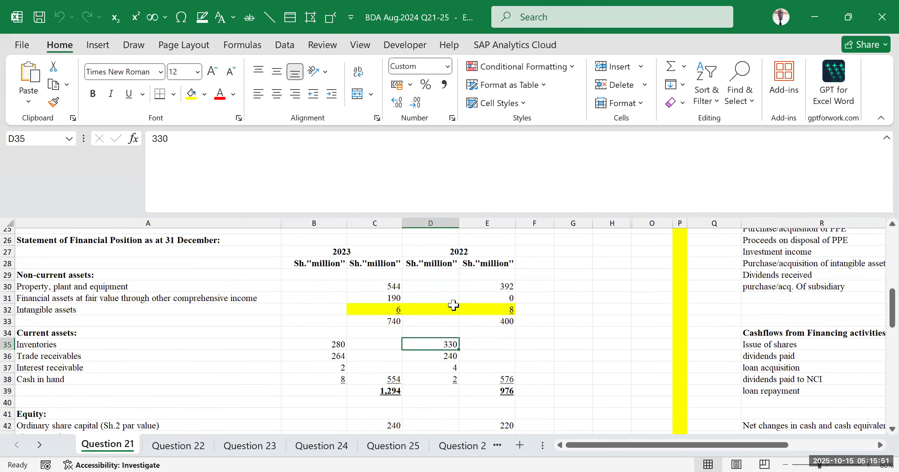
click(329, 346)
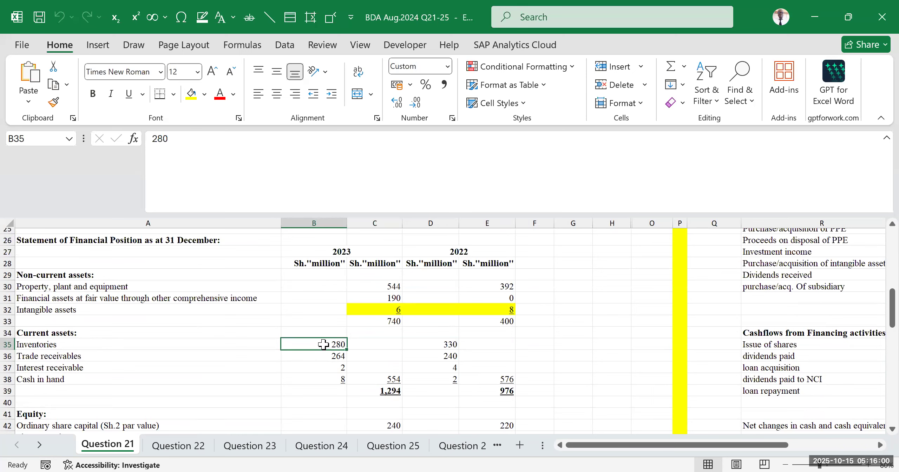
- Review the working capital changes in the cash flow statement, focusing on the receivables and inventory lines
drag(598, 450, 651, 406)
scroll(554, 353, up, 2)
scroll(554, 353, up, 4)
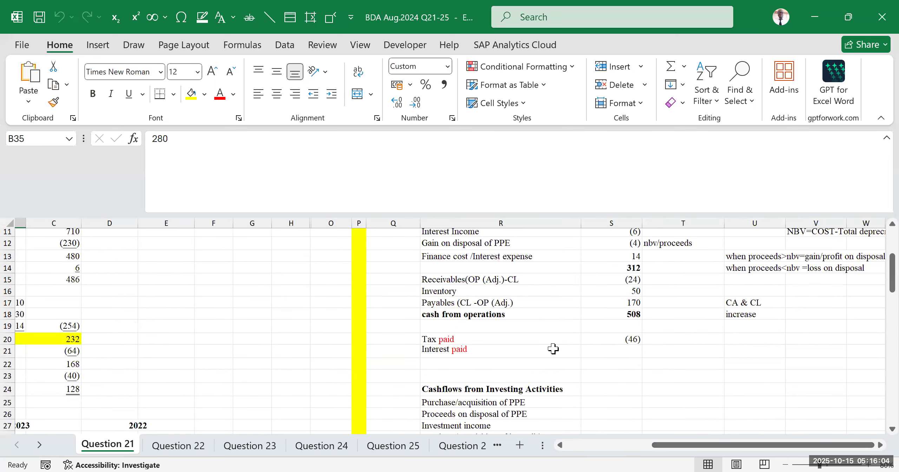
scroll(553, 349, up, 2)
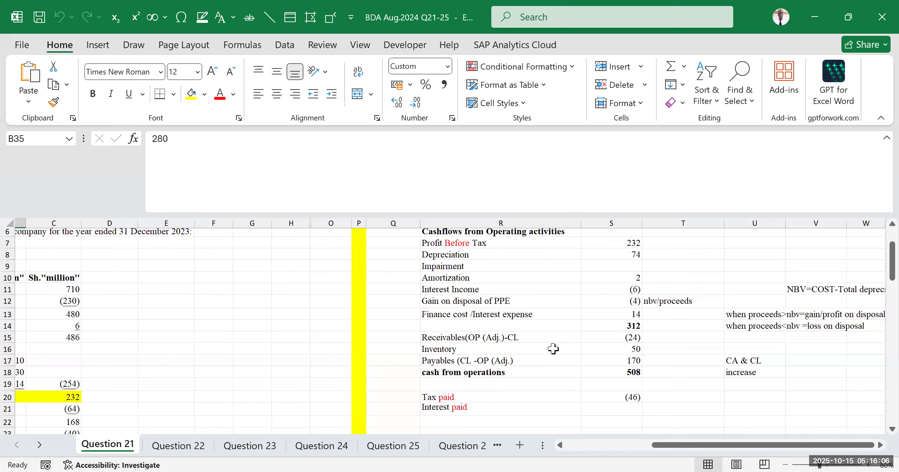
drag(442, 334, 618, 362)
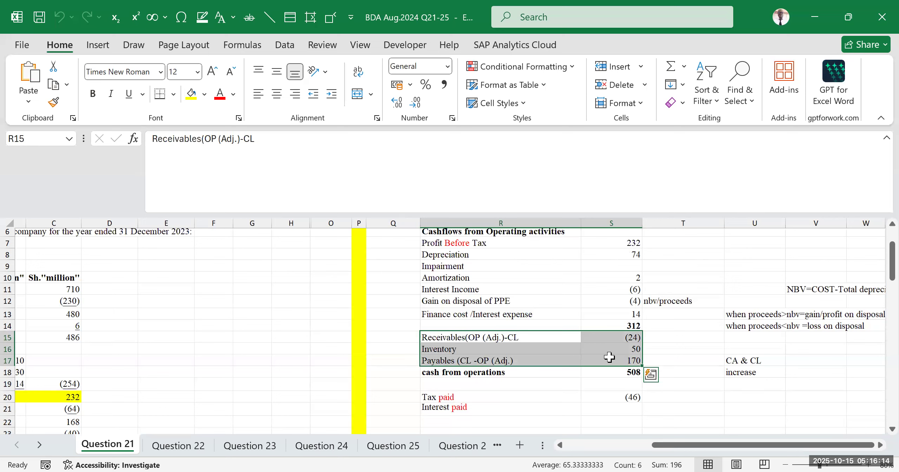
click(455, 339)
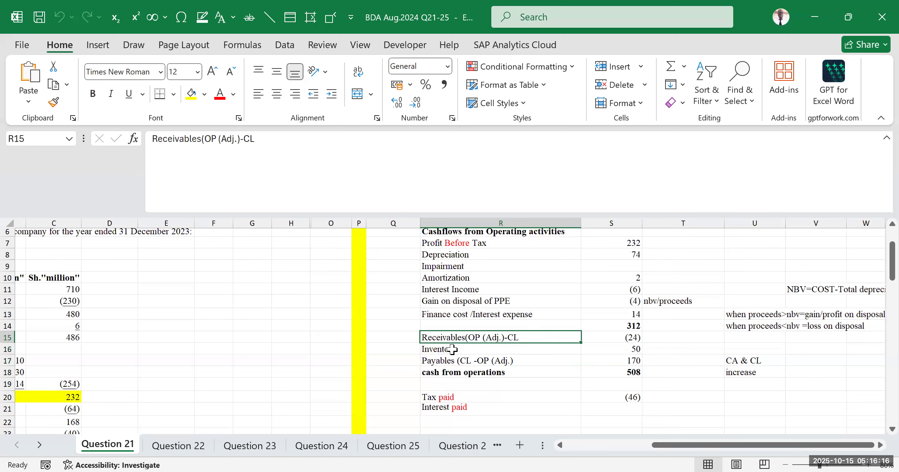
click(452, 350)
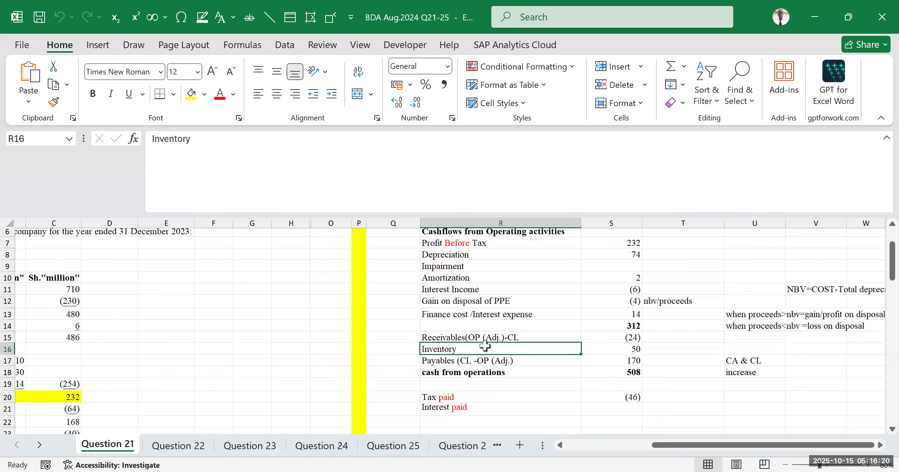
click(483, 334)
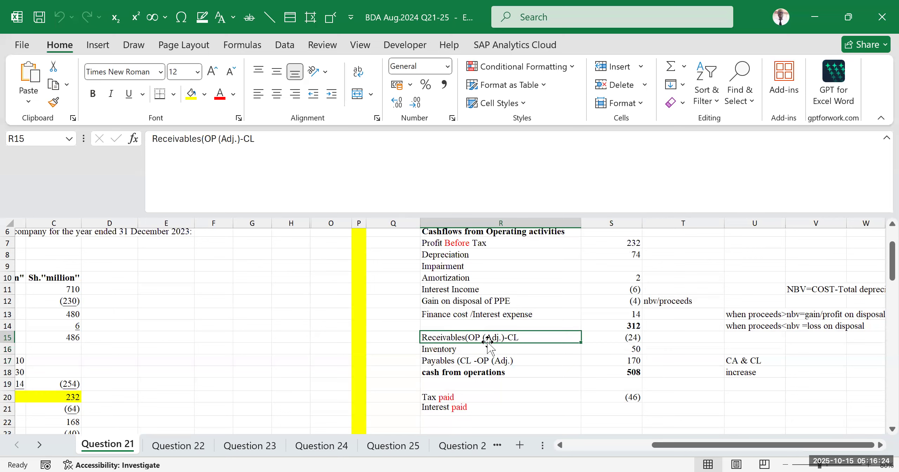
- Compare the 2022 opening and 2023 closing columns of the statement of financial position
drag(660, 445, 435, 385)
scroll(396, 369, down, 8)
scroll(491, 280, up, 2)
click(461, 252)
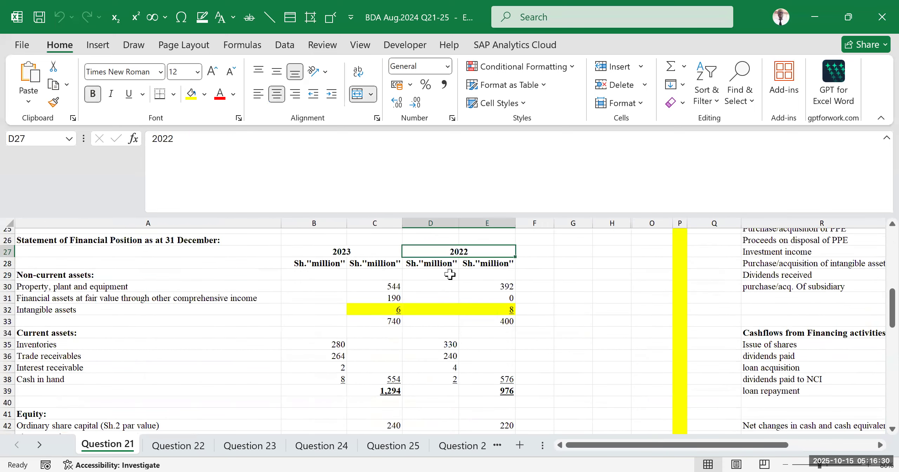
click(332, 251)
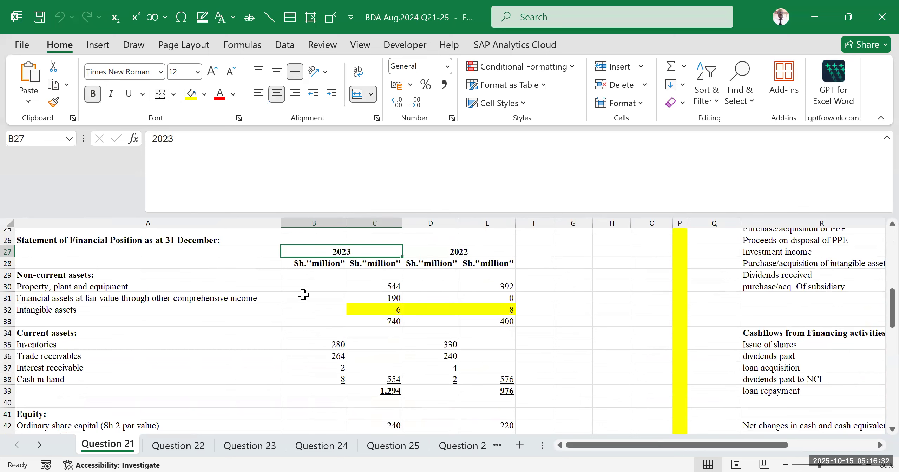
click(459, 252)
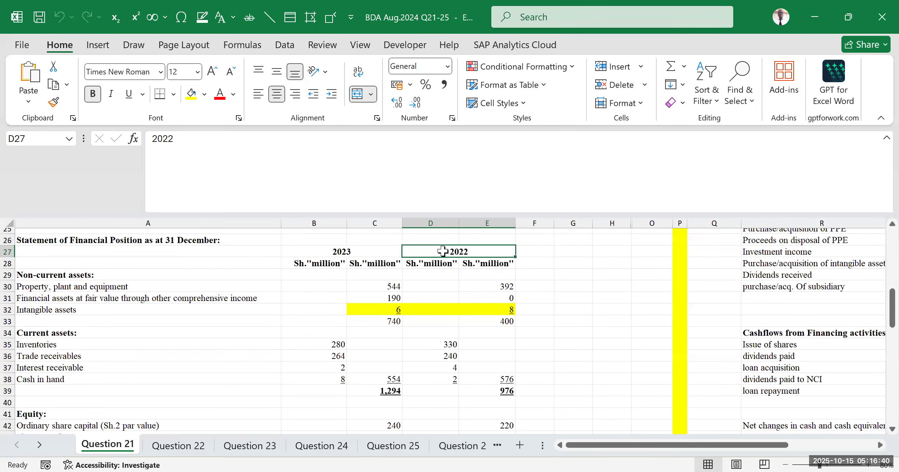
click(346, 252)
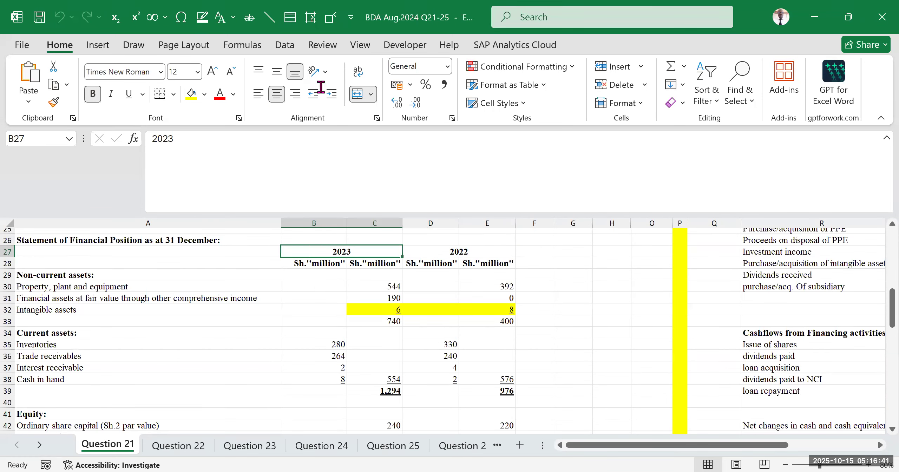
click(310, 35)
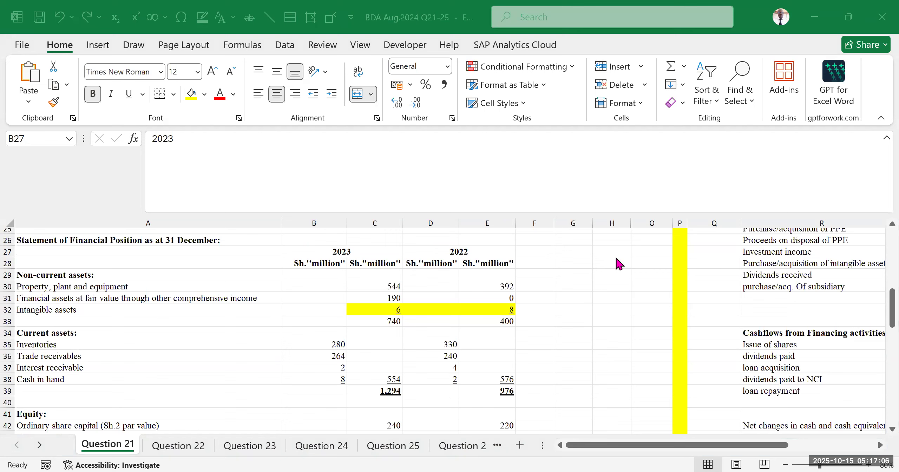
- Examine the unlabelled subtotal row between finance cost and receivables in the cash flow statement
drag(786, 446, 873, 451)
scroll(584, 363, up, 5)
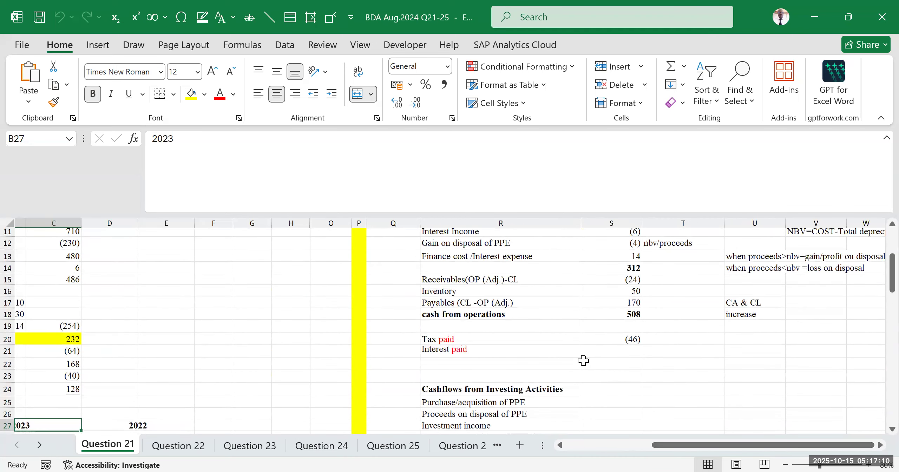
scroll(634, 342, up, 2)
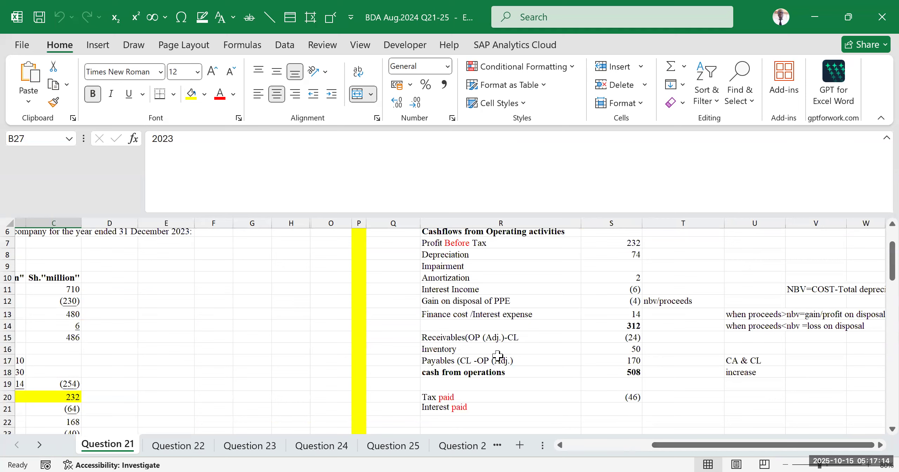
scroll(479, 336, up, 2)
click(478, 381)
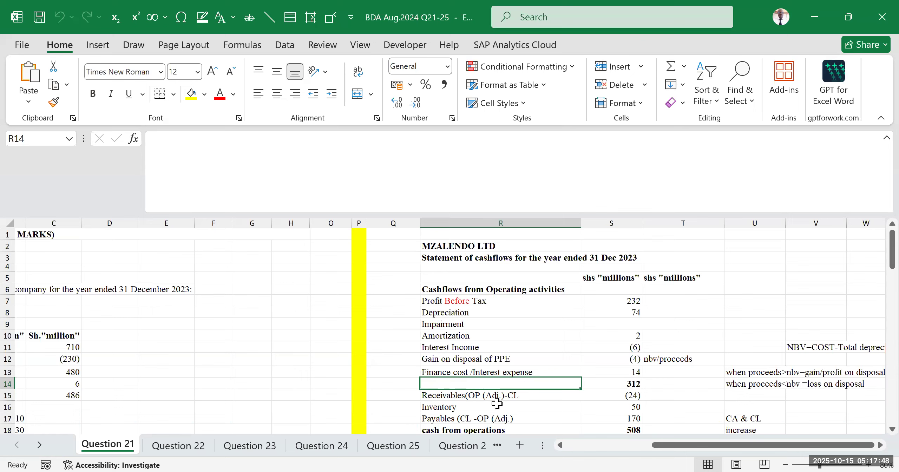
click(551, 404)
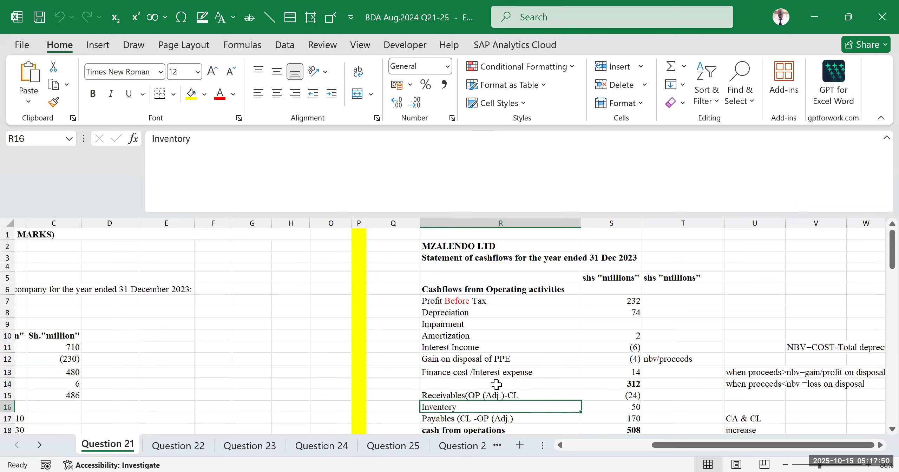
click(475, 384)
drag(475, 385, 593, 384)
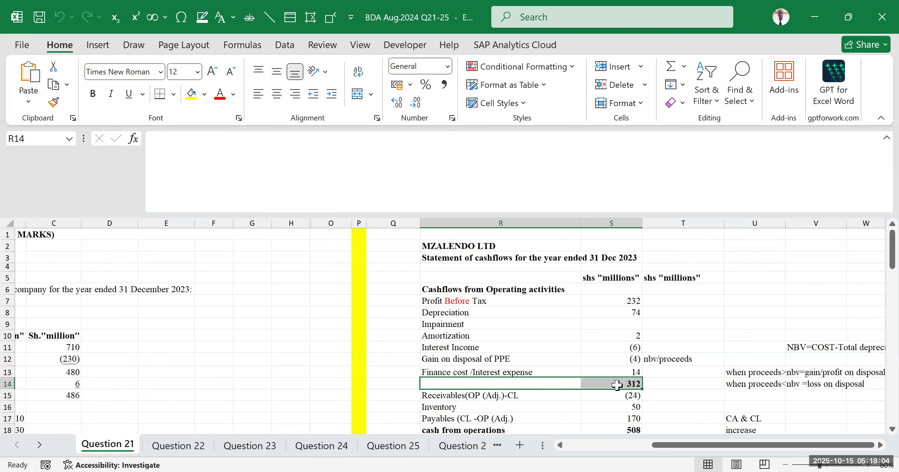
click(484, 384)
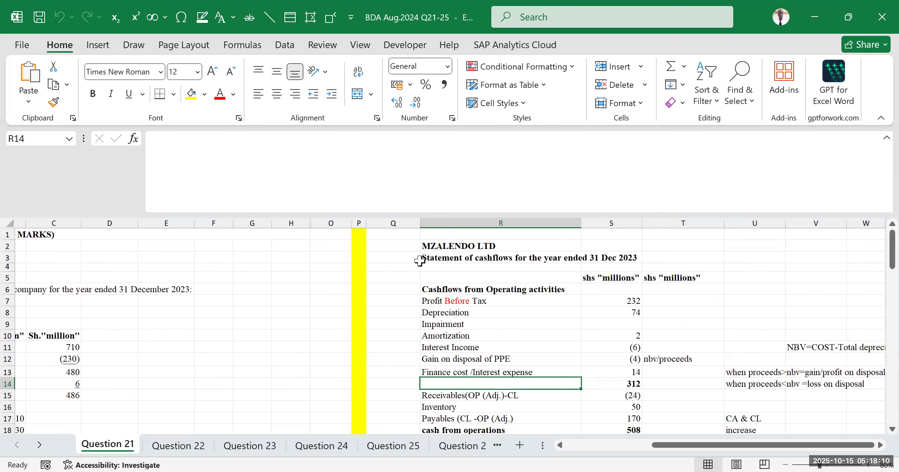
- Go through the receivables, inventory and payables adjustments down to cash from operations
scroll(572, 352, down, 2)
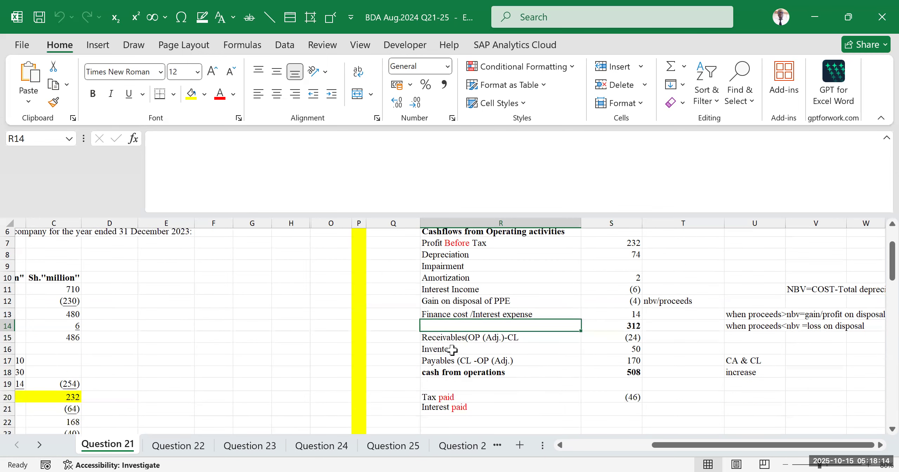
click(443, 338)
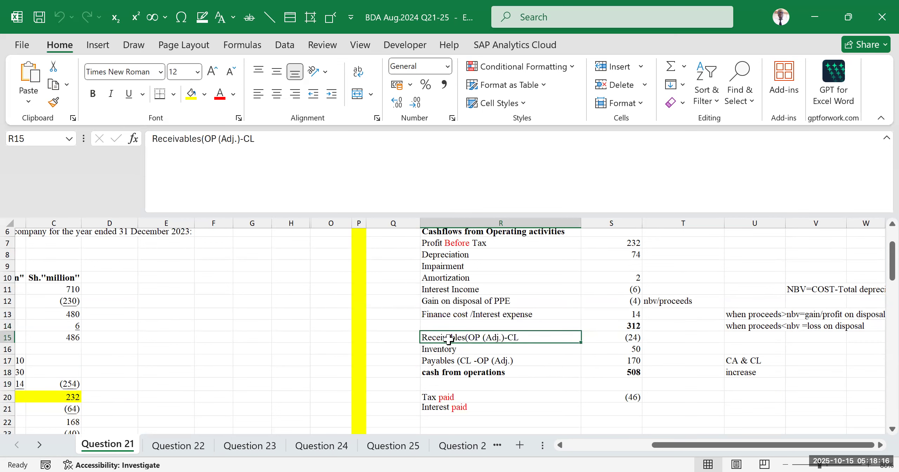
click(487, 376)
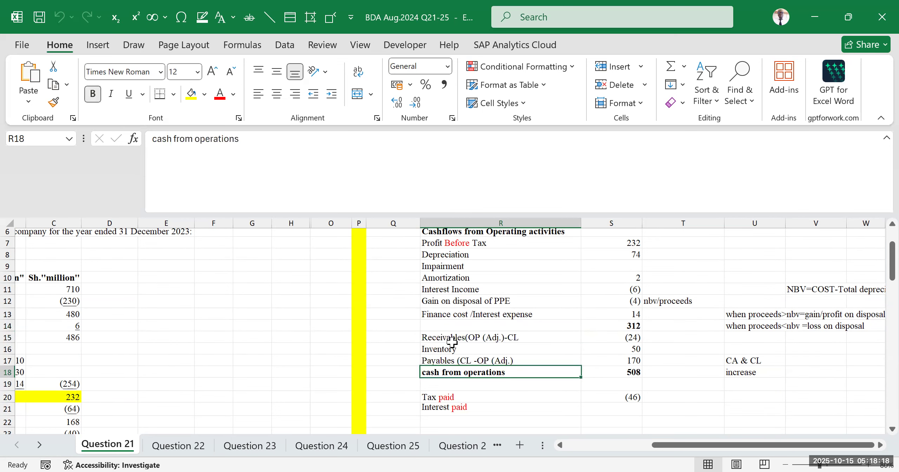
click(459, 339)
click(459, 350)
click(456, 362)
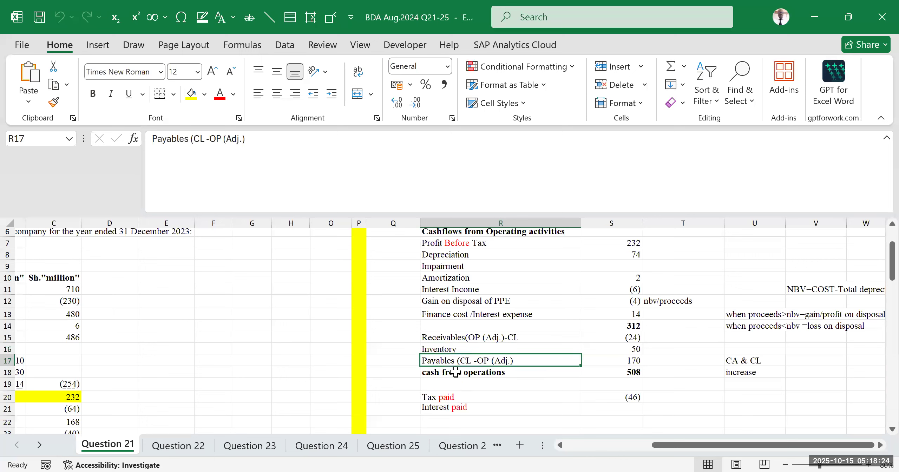
click(456, 372)
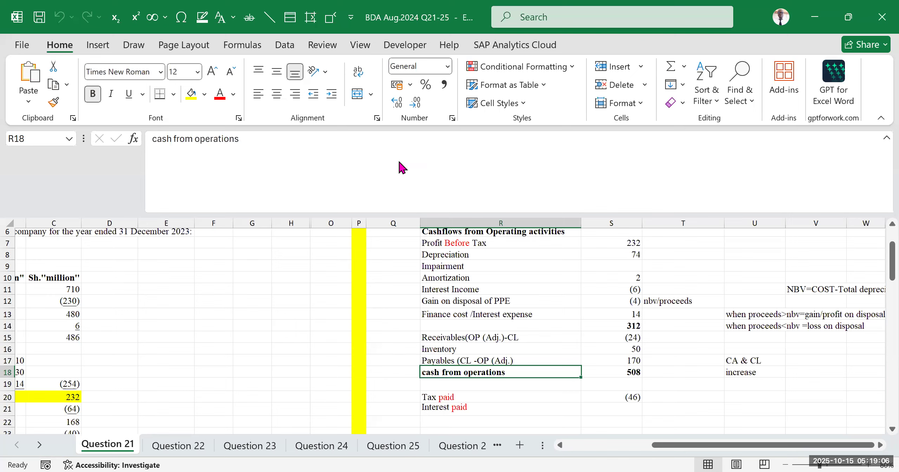
- Review the receivables and payables labels above cash from operations in the cash flow statement
click(537, 46)
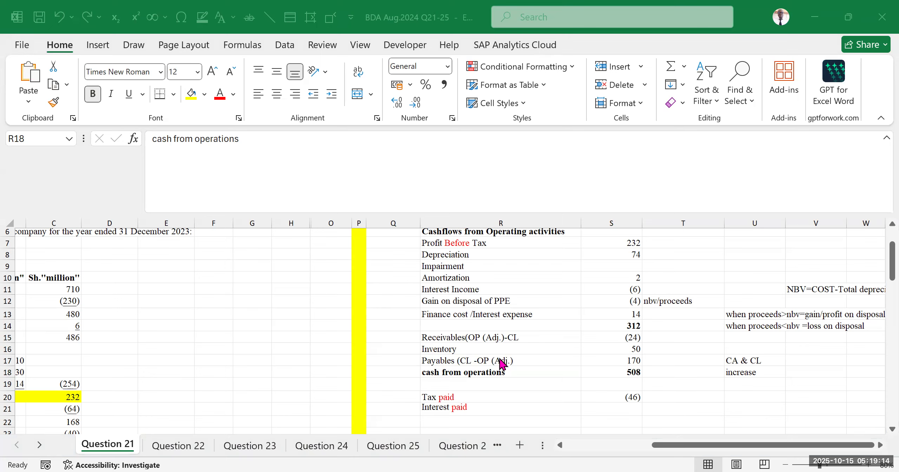
scroll(508, 363, down, 2)
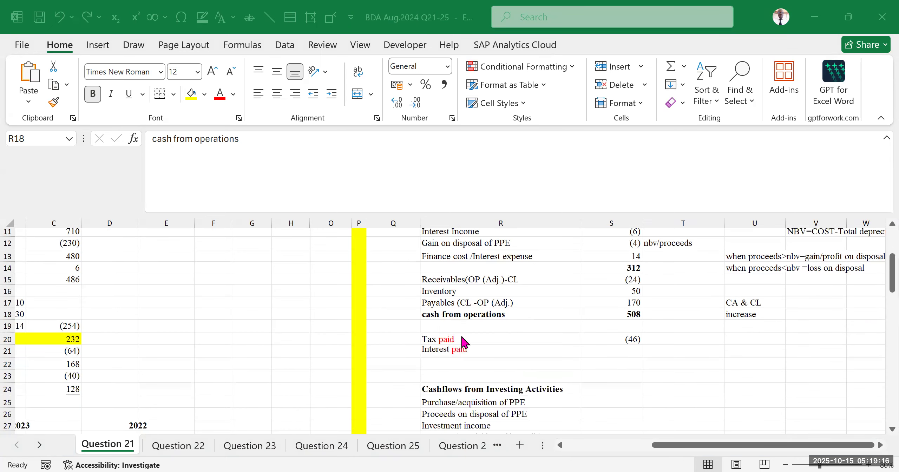
click(477, 279)
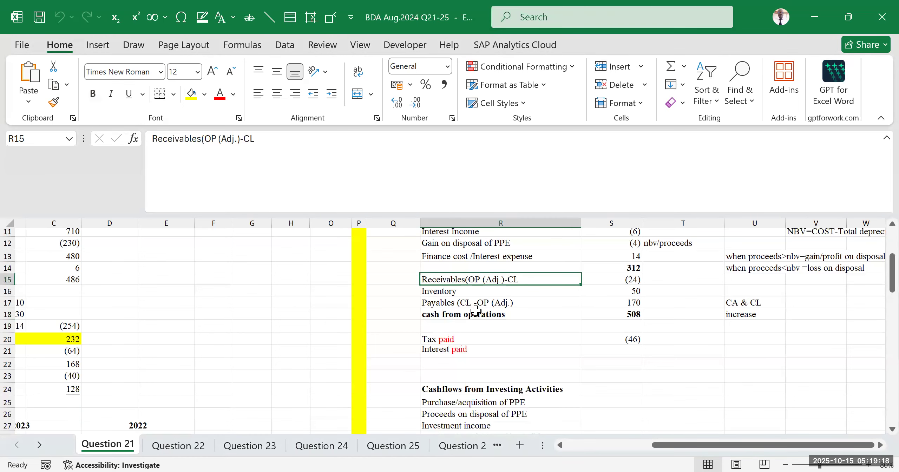
click(472, 301)
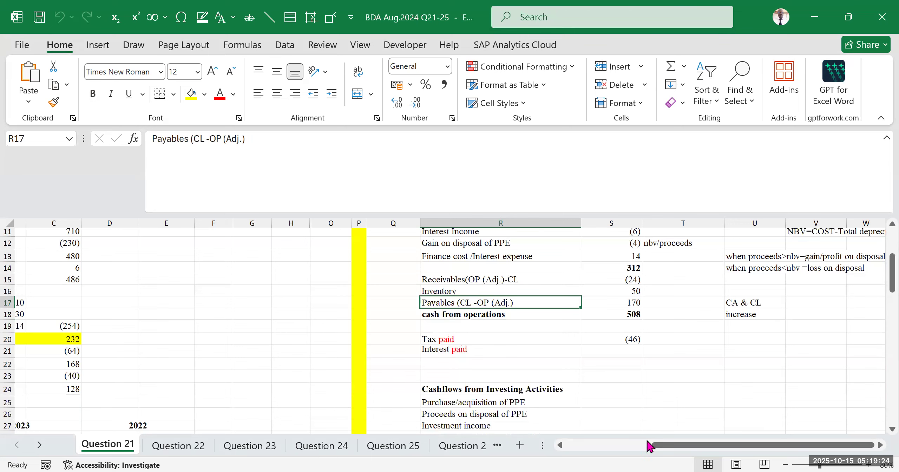
- Check the trade payables balances for both years under current liabilities in the statement of financial position
drag(659, 447, 659, 446)
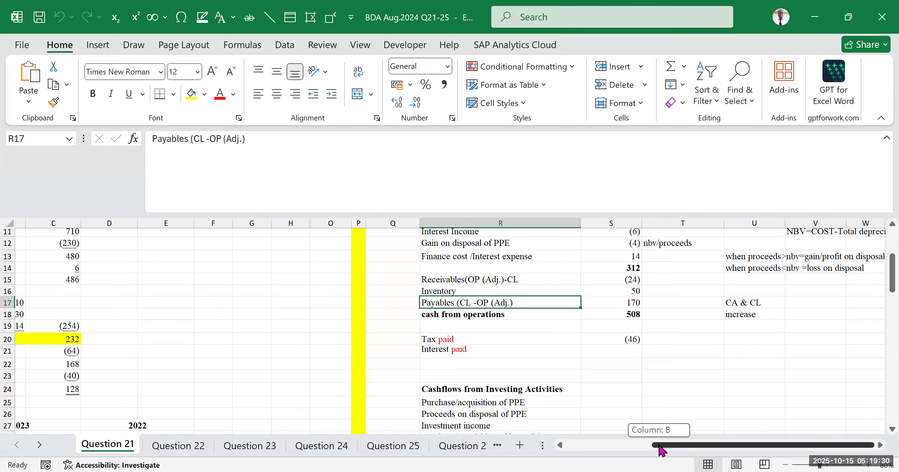
drag(660, 446, 573, 446)
scroll(210, 350, down, 10)
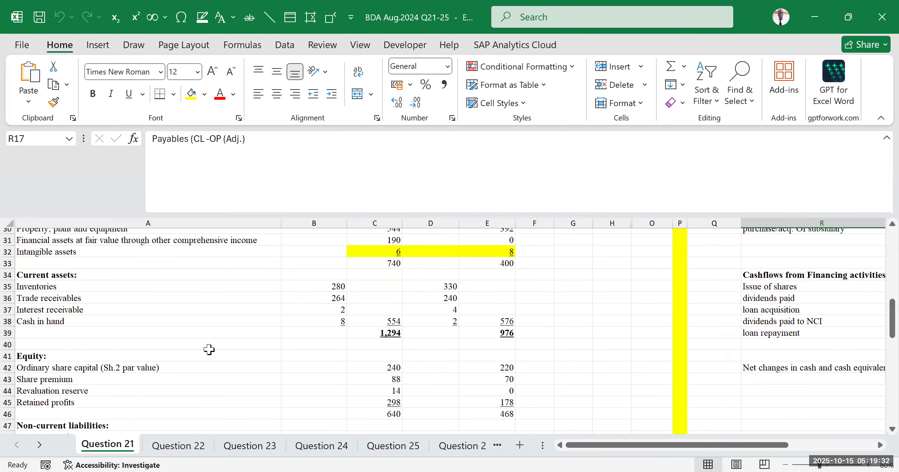
scroll(210, 349, up, 4)
scroll(217, 358, down, 8)
scroll(217, 358, up, 2)
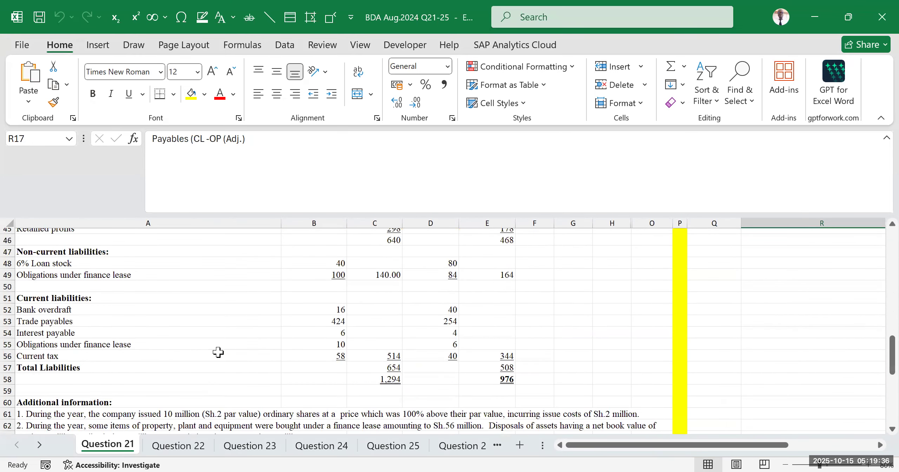
drag(90, 321, 446, 320)
click(445, 321)
scroll(448, 327, up, 4)
scroll(445, 325, down, 4)
click(318, 321)
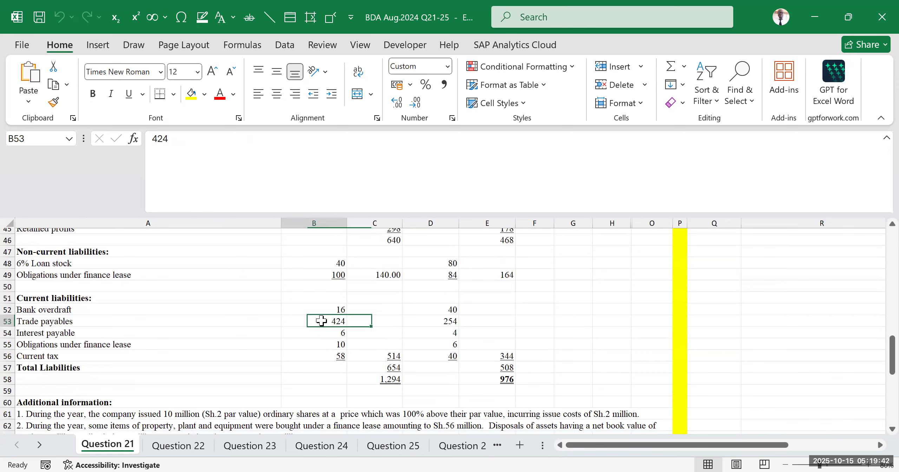
- Compare the 2023 closing trade payables with the 2022 opening balance
scroll(309, 326, up, 7)
scroll(311, 325, down, 5)
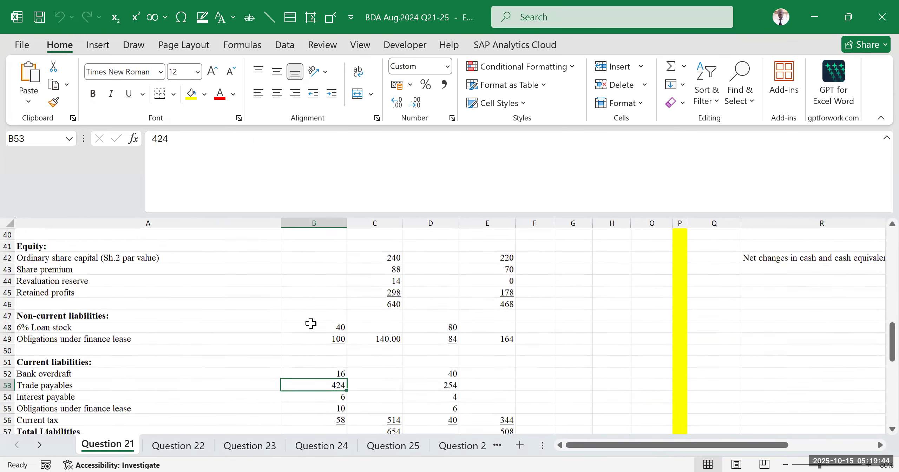
drag(440, 377, 342, 384)
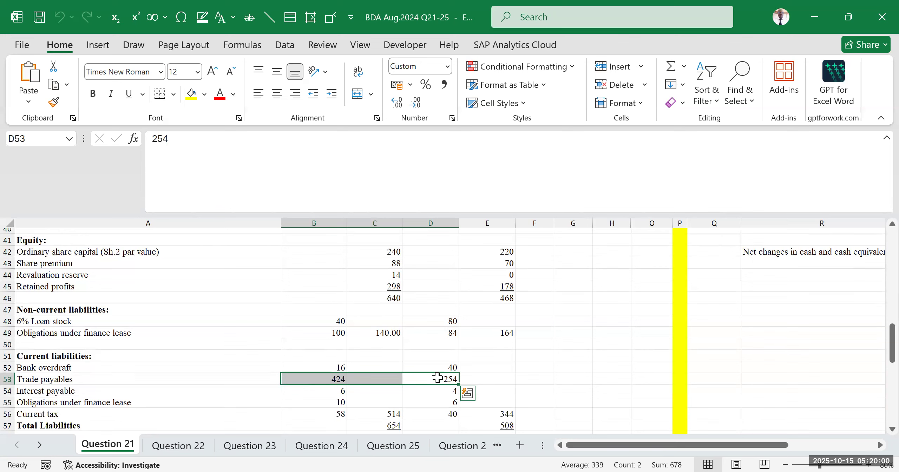
scroll(388, 327, down, 3)
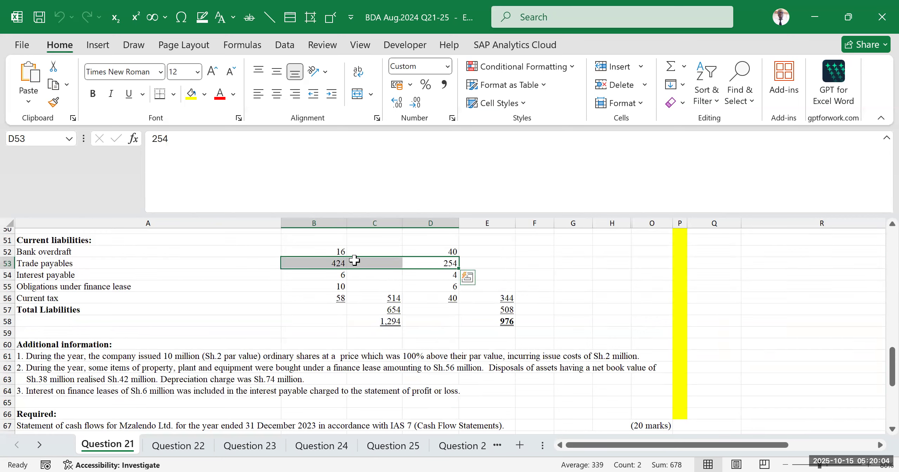
click(325, 263)
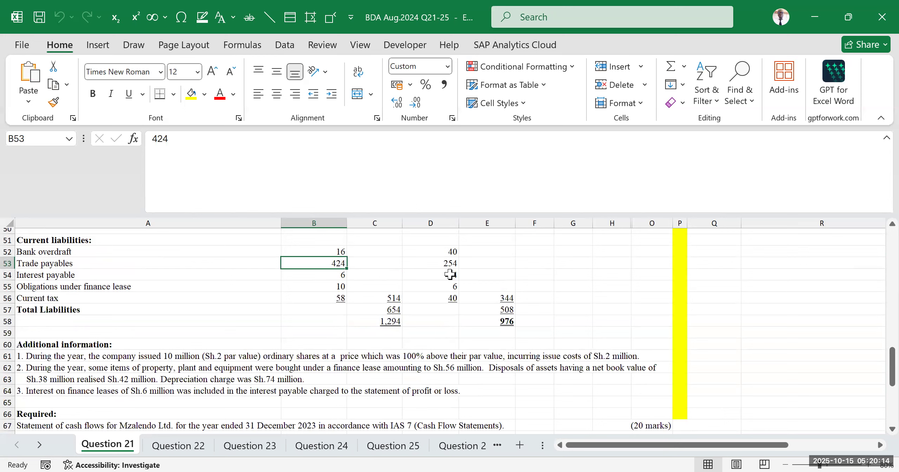
click(445, 265)
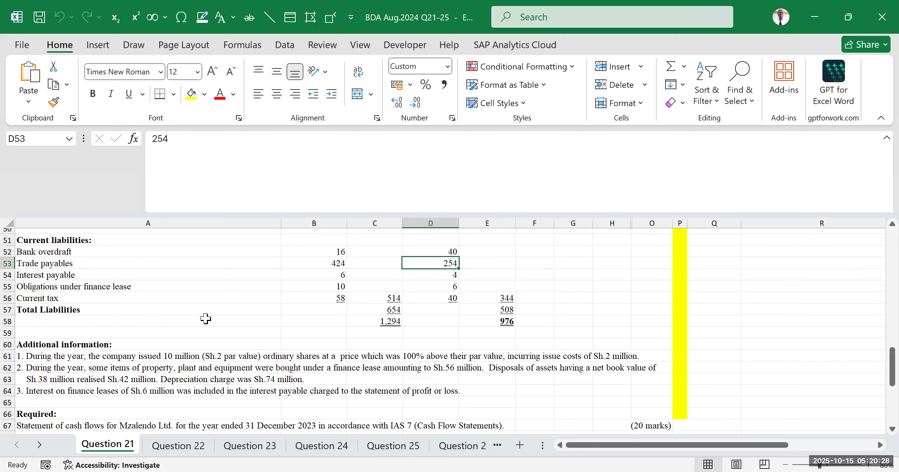
- Examine the current tax row of the statement of financial position, and open the Tax paid formula in cell S20
click(236, 295)
drag(236, 295, 508, 298)
drag(579, 448, 646, 445)
scroll(633, 401, up, 13)
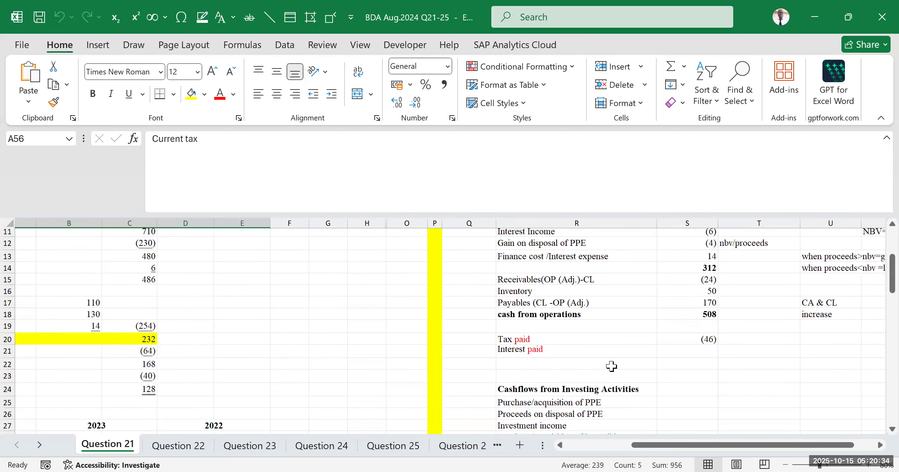
double_click(696, 338)
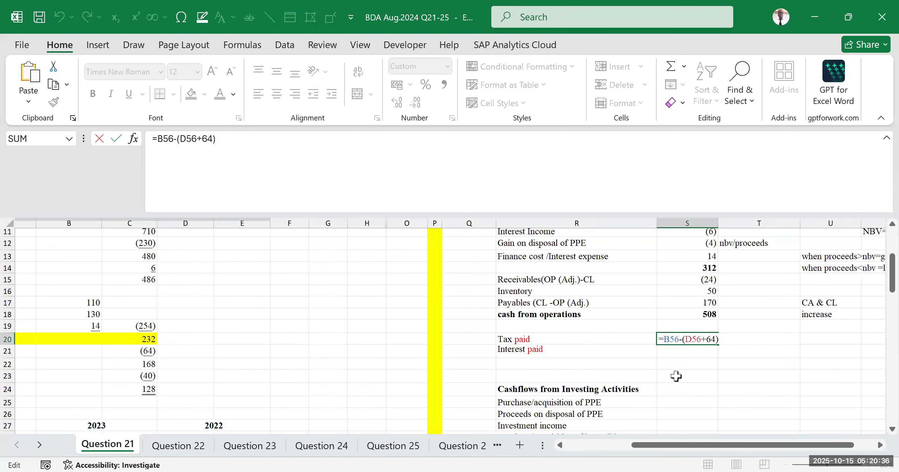
scroll(678, 383, up, 3)
scroll(634, 394, down, 3)
drag(707, 340, 719, 340)
click(709, 339)
- Trace the B56 and D56 references of the Tax paid formula to the current tax balances under current liabilities
drag(699, 446, 579, 454)
scroll(331, 341, down, 5)
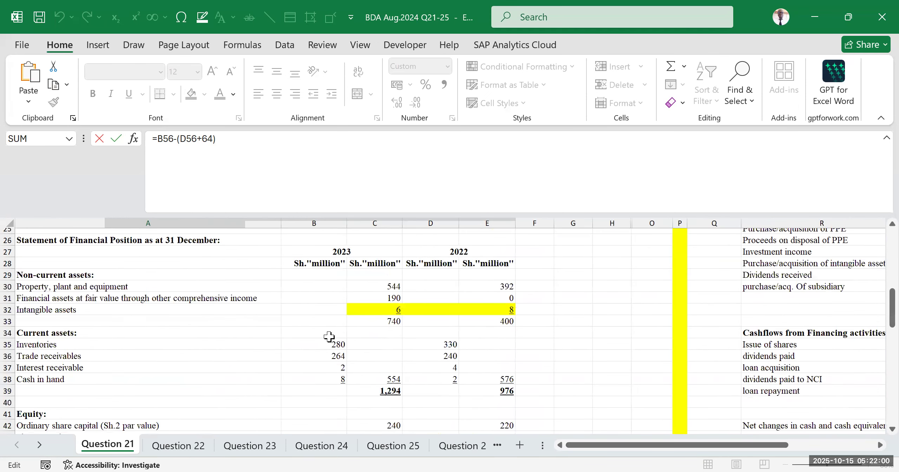
scroll(375, 322, down, 7)
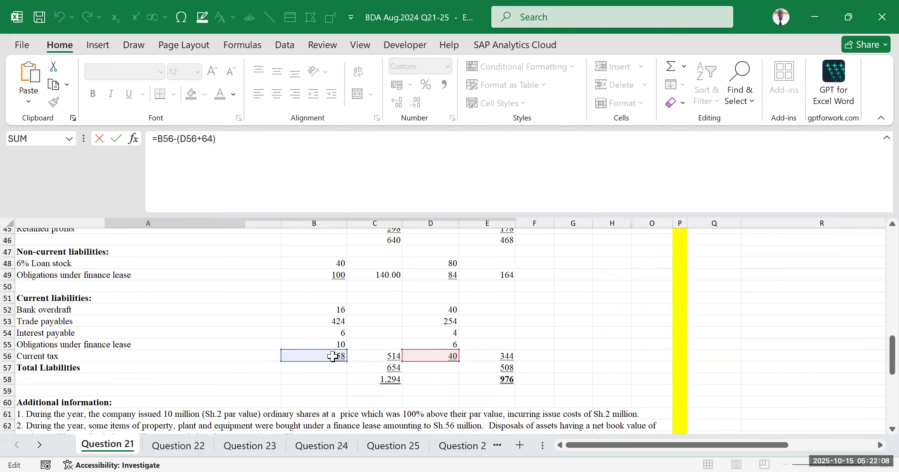
click(183, 139)
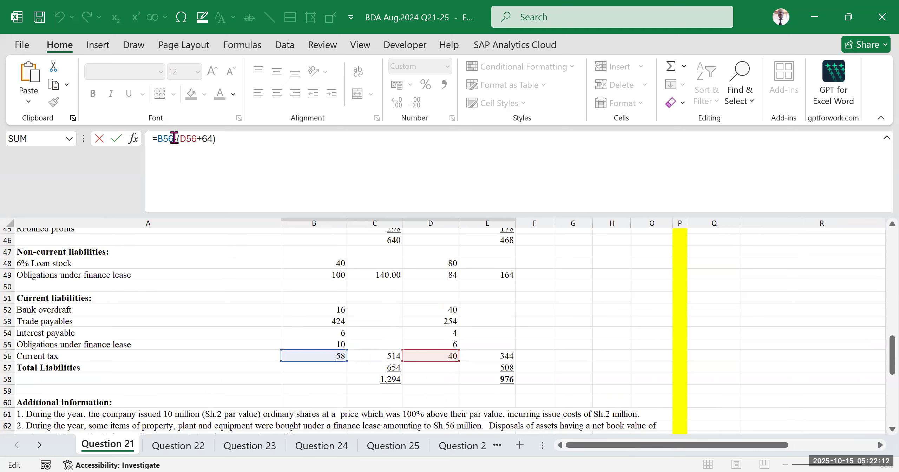
drag(175, 139, 179, 139)
click(179, 136)
drag(188, 141, 196, 139)
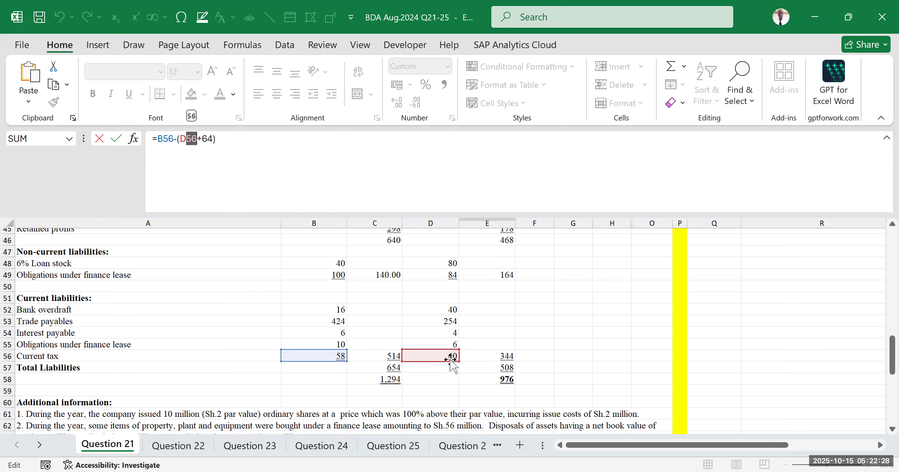
- Examine the 64 term in the Tax paid formula alongside the cash flow statement
scroll(451, 359, up, 7)
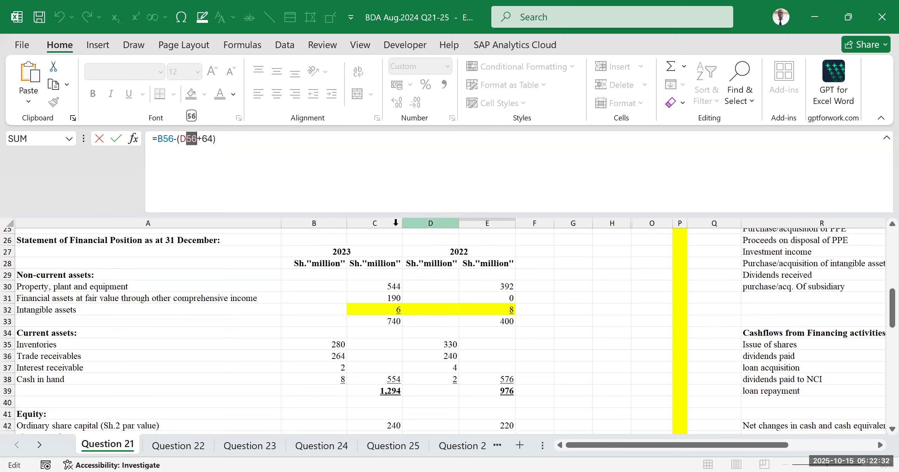
double_click(207, 139)
key(Left)
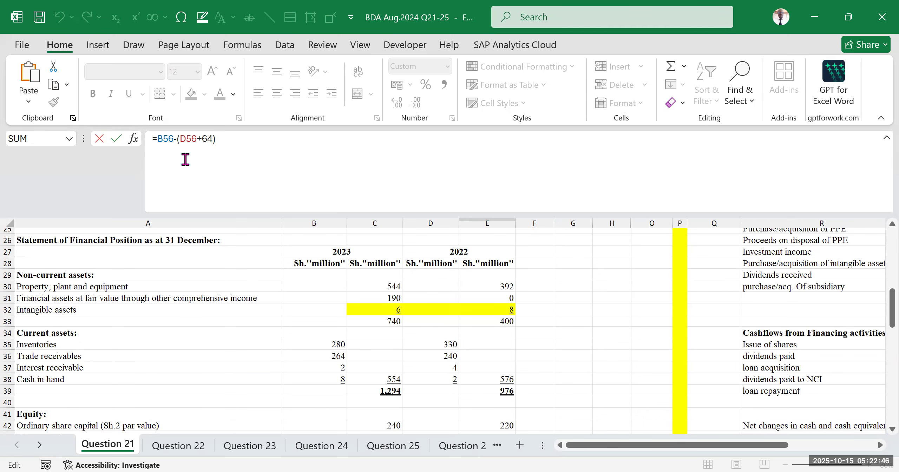
drag(631, 445, 750, 446)
scroll(630, 375, up, 6)
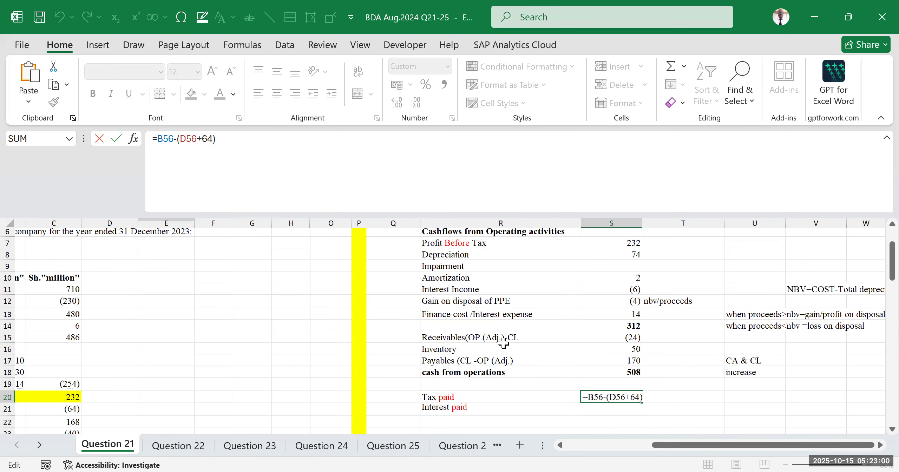
scroll(502, 343, down, 2)
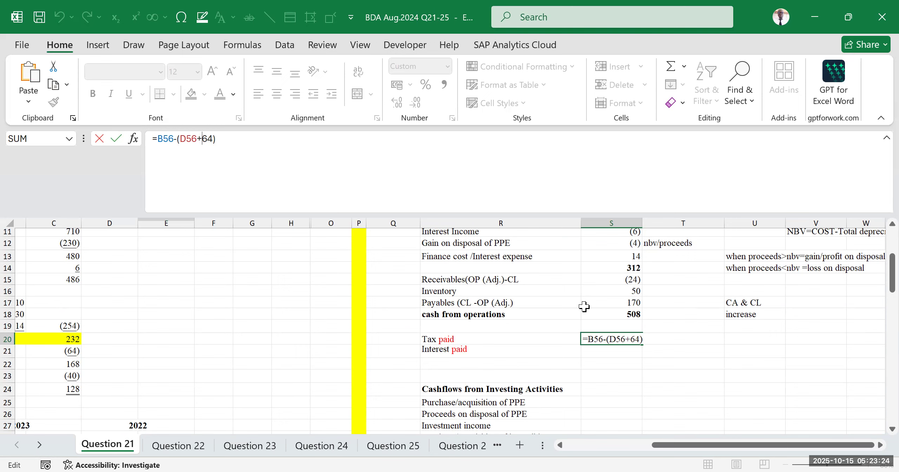
- Replace the +64 in the Tax paid formula with a subtraction of the income tax expense cell, giving =B56-(D56-C21)
drag(693, 453, 555, 452)
scroll(397, 360, up, 2)
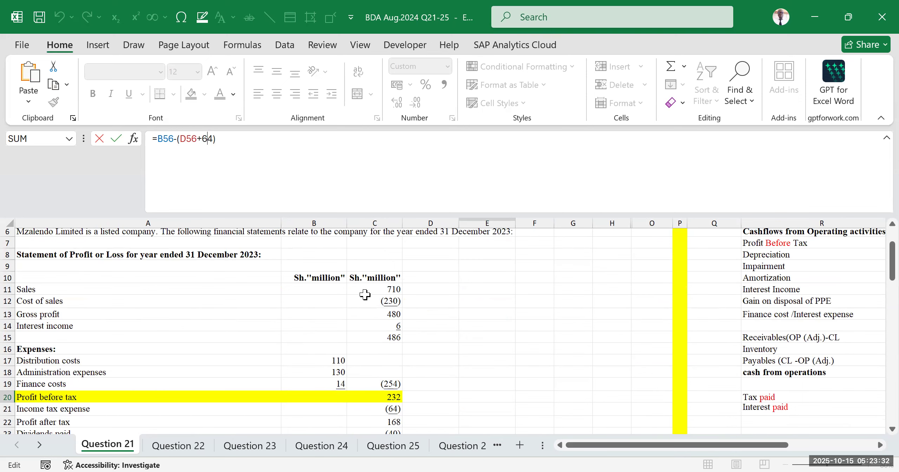
scroll(118, 434, down, 2)
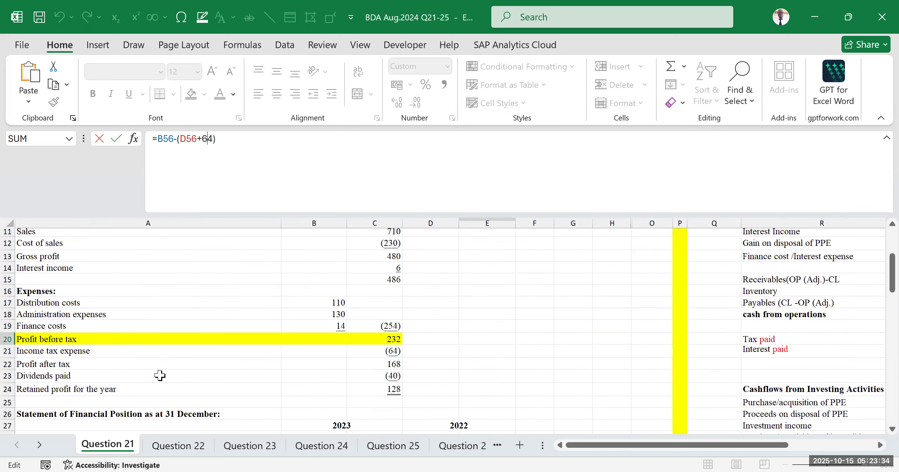
scroll(156, 369, up, 3)
scroll(176, 366, down, 3)
click(202, 138)
click(212, 138)
key(BackSpace)
key(BackSpace)
text(-)
click(387, 351)
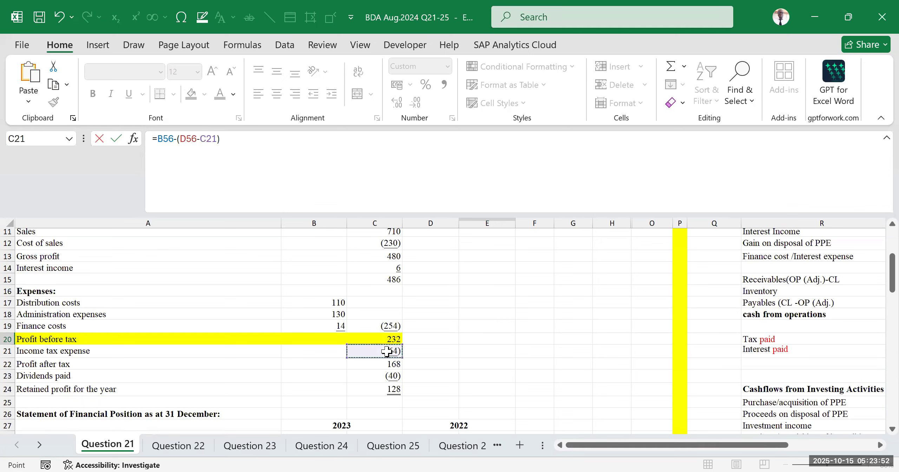
- Clear everything inside the brackets of the Tax paid formula, leaving only B56 minus empty brackets
click(201, 136)
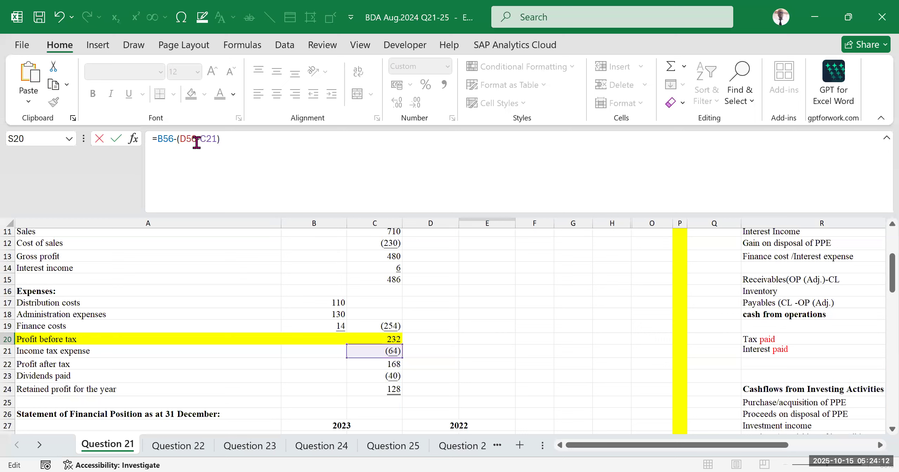
double_click(208, 139)
drag(198, 135, 209, 138)
click(217, 156)
key(BackSpace)
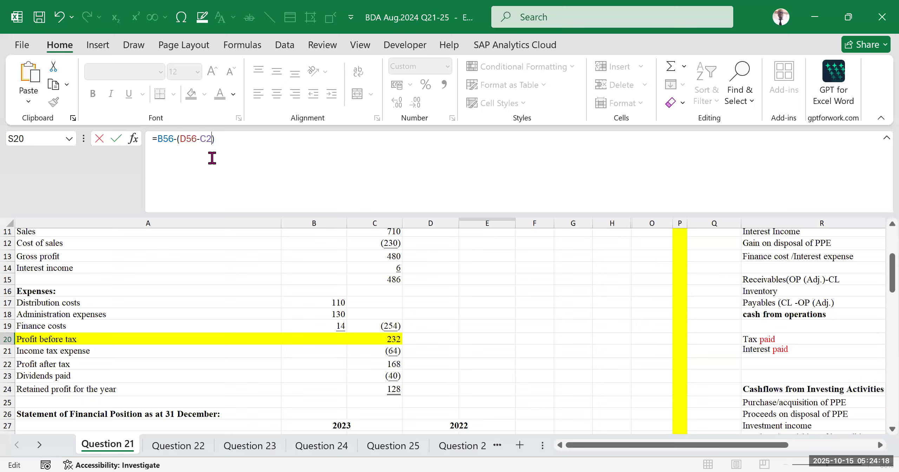
key(BackSpace)
key(BackSpace)
key(BackSpace)
key(BackSpace)
scroll(313, 251, down, 3)
scroll(312, 255, down, 3)
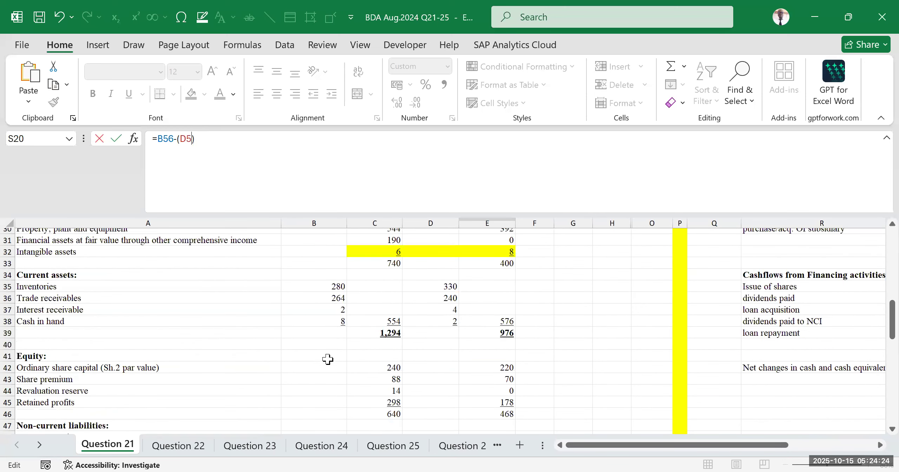
key(BackSpace)
key(BackSpace)
scroll(334, 365, down, 7)
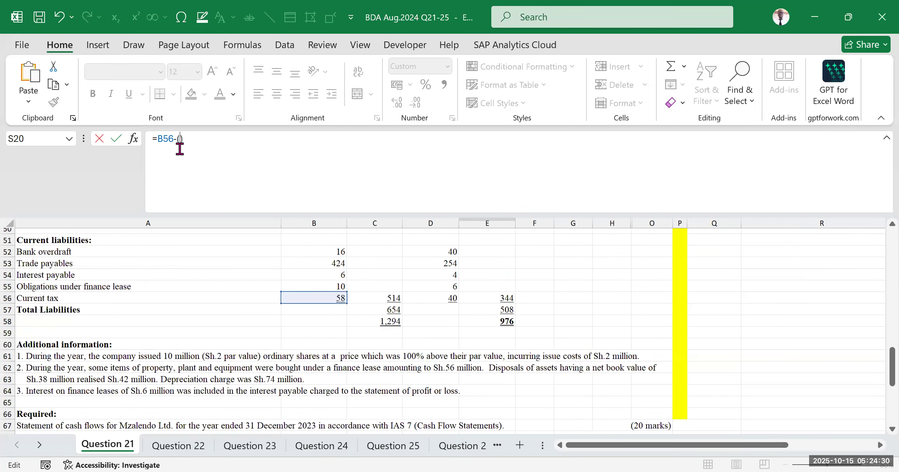
- Complete the Tax paid formula as =B56-(D56+64), using the 2022 current tax balance and the income tax expense, and commit it
click(439, 300)
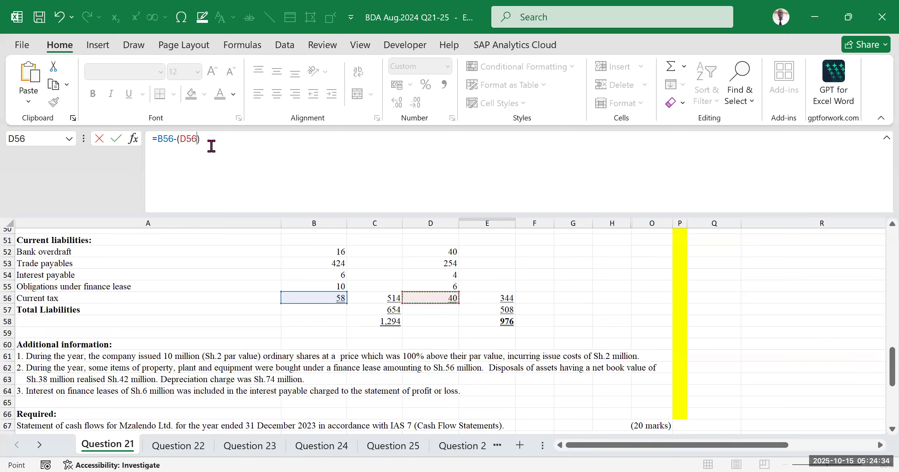
key(Left)
text(+64)
scroll(281, 243, up, 8)
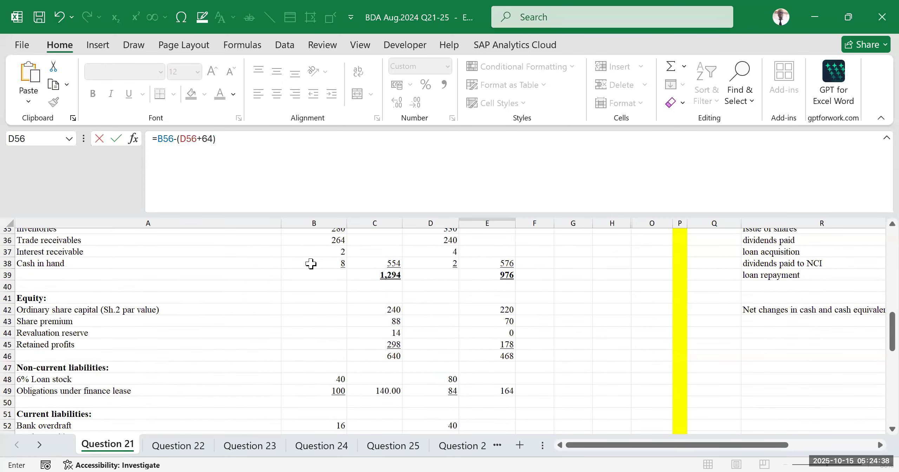
scroll(302, 322, up, 6)
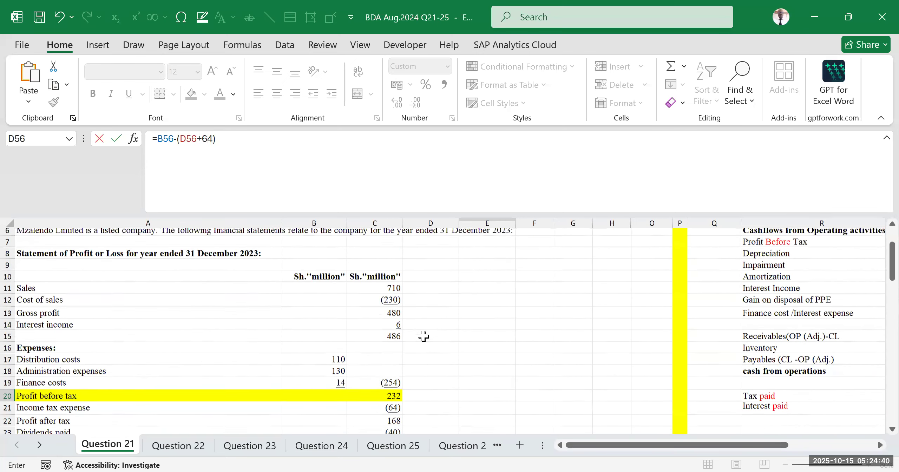
scroll(422, 353, down, 2)
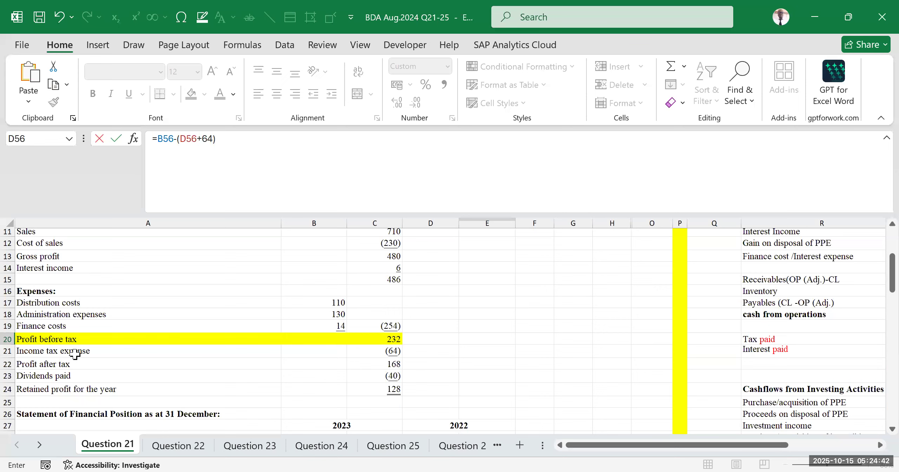
click(238, 137)
mouse_move(203, 139)
mouse_down()
mouse_move(211, 146)
mouse_move(199, 173)
mouse_move(209, 144)
mouse_up()
click(219, 161)
key(Return)
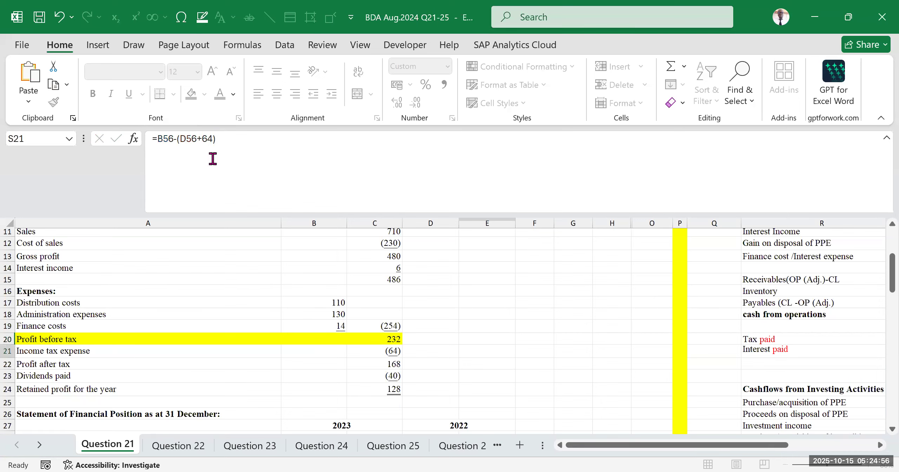
- Start the Interest paid formula in S21 with the 2023 interest payable balance, giving =B54
click(306, 41)
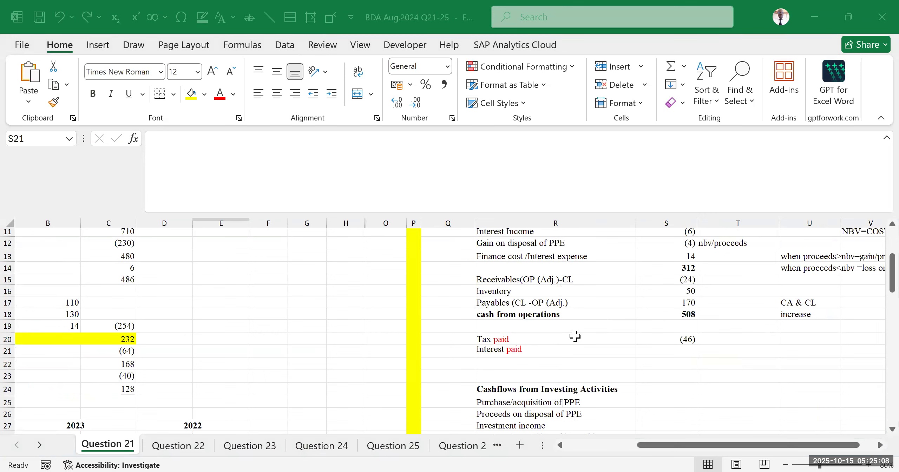
click(683, 340)
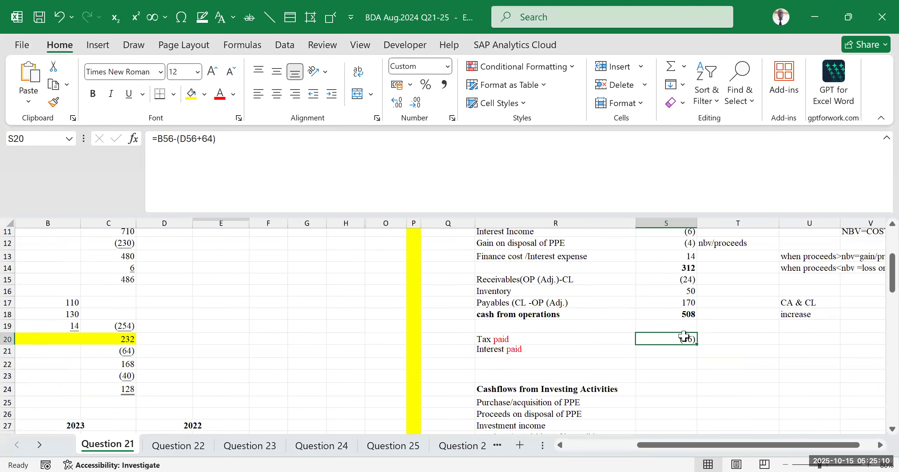
click(666, 352)
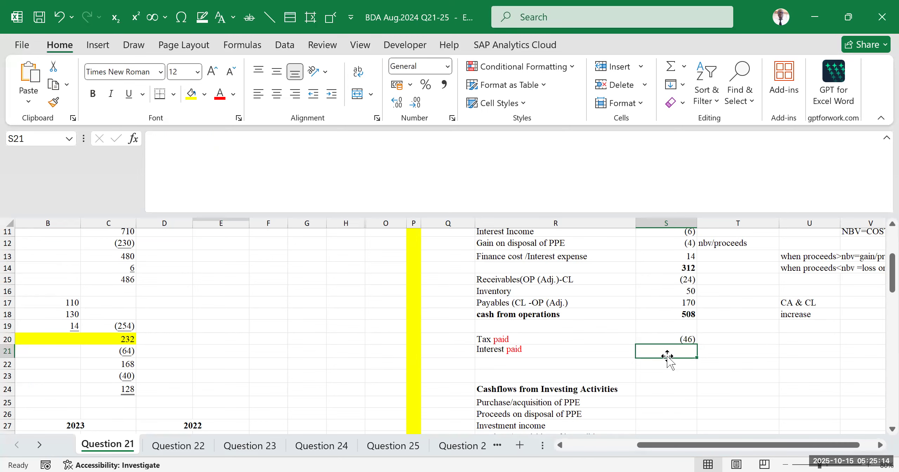
scroll(642, 348, down, 2)
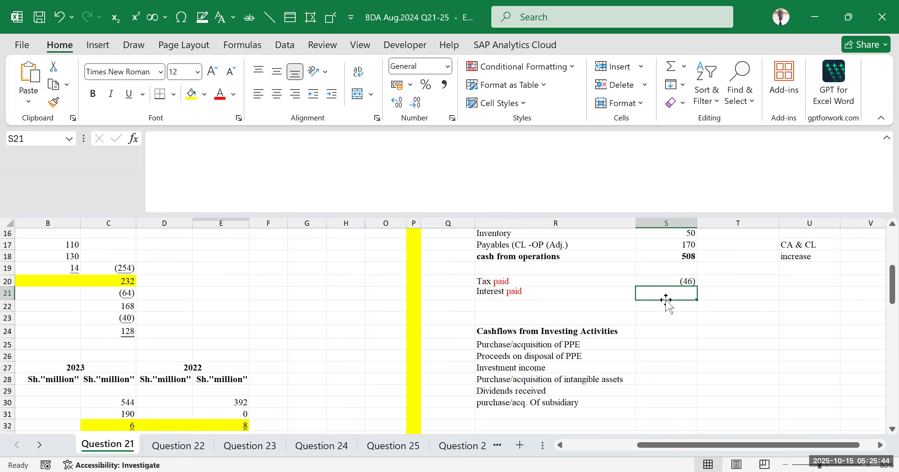
text(=)
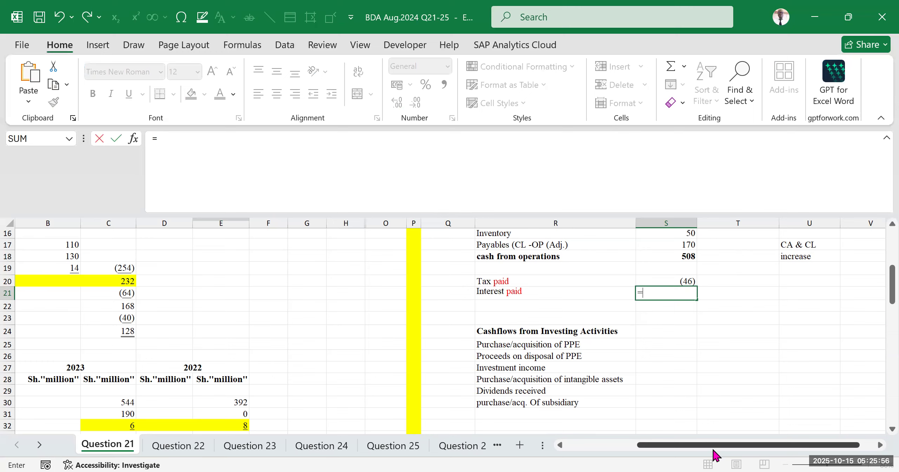
drag(692, 447, 570, 457)
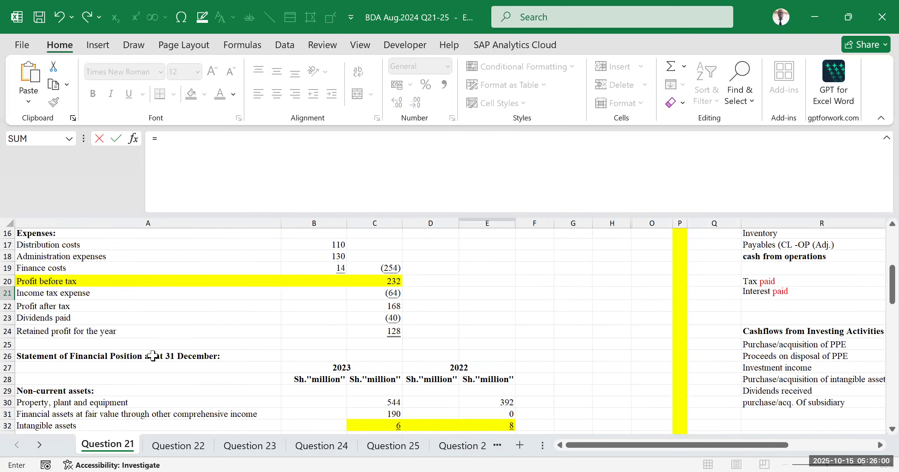
scroll(153, 356, down, 10)
scroll(153, 352, down, 3)
scroll(154, 351, up, 5)
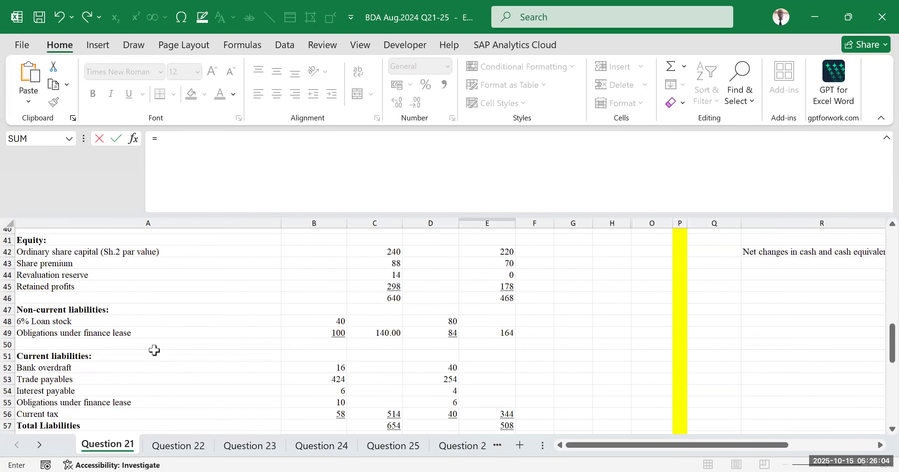
scroll(155, 350, down, 2)
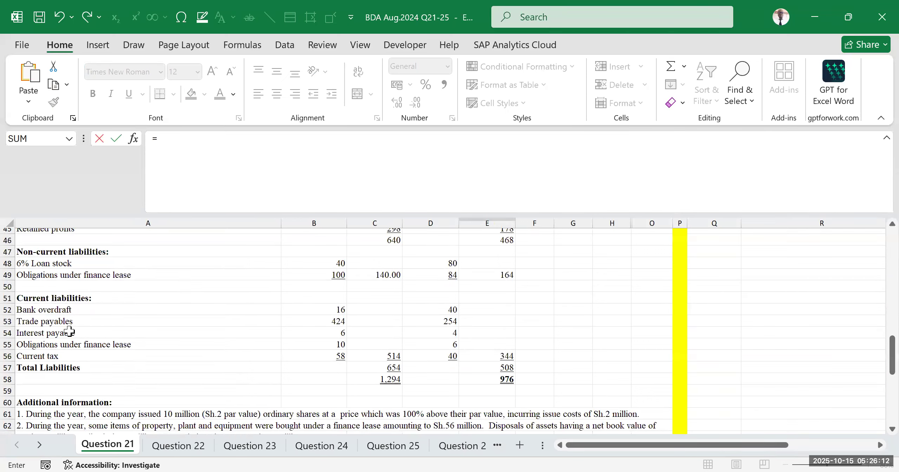
click(329, 333)
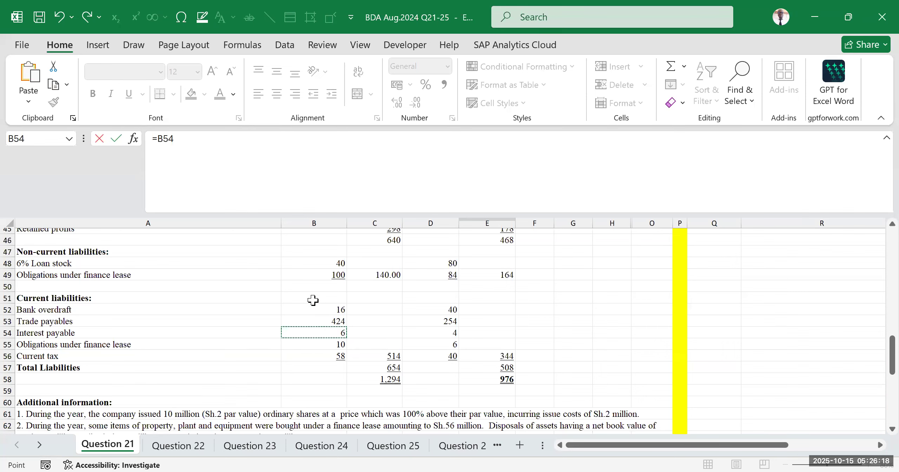
- Extend the Interest paid formula with a bracketed subtraction of the 2022 interest payable balance, giving =B54-(D54
click(201, 143)
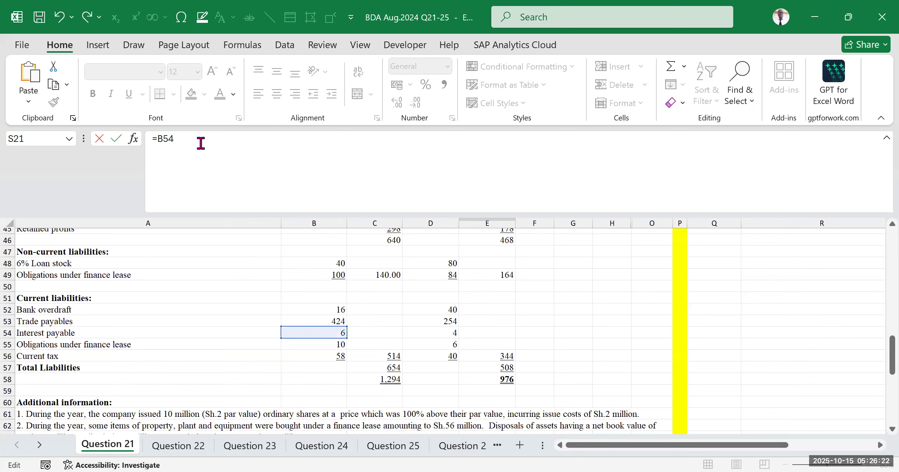
text(-)
text(()
click(446, 332)
- Examine the statement of financial position and the additional information alongside the B54 and D54 terms of the Interest paid formula
scroll(451, 316, up, 5)
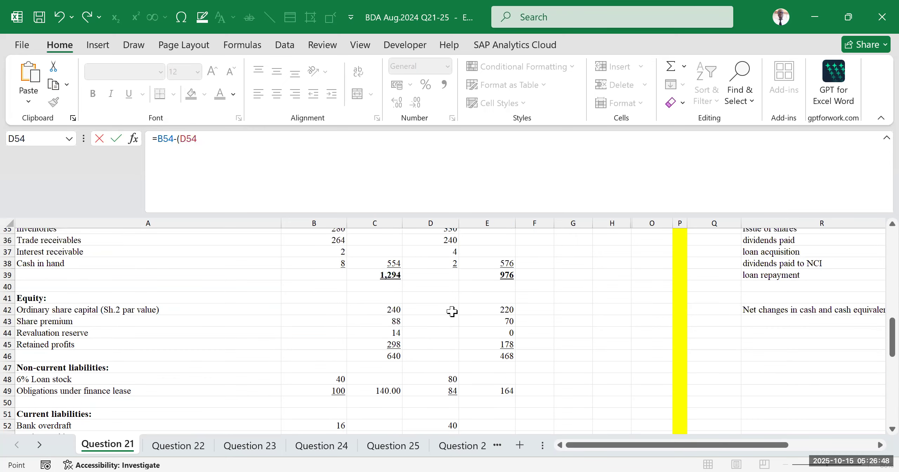
scroll(452, 300, up, 2)
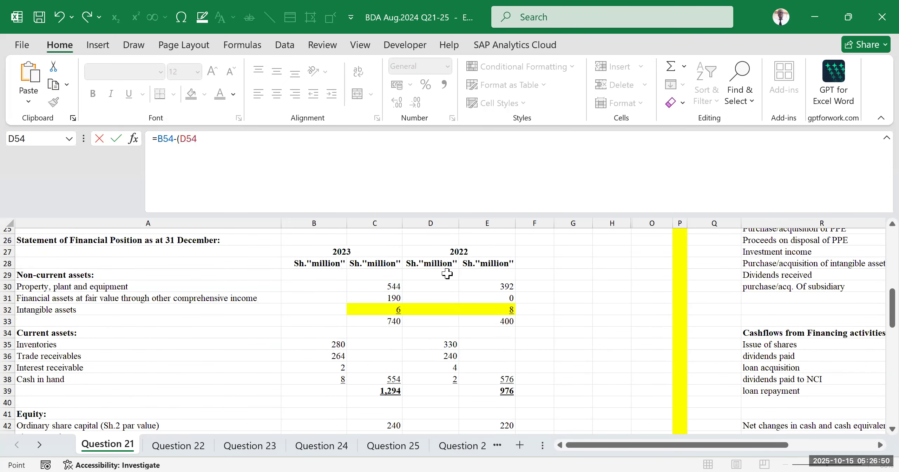
scroll(448, 295, down, 8)
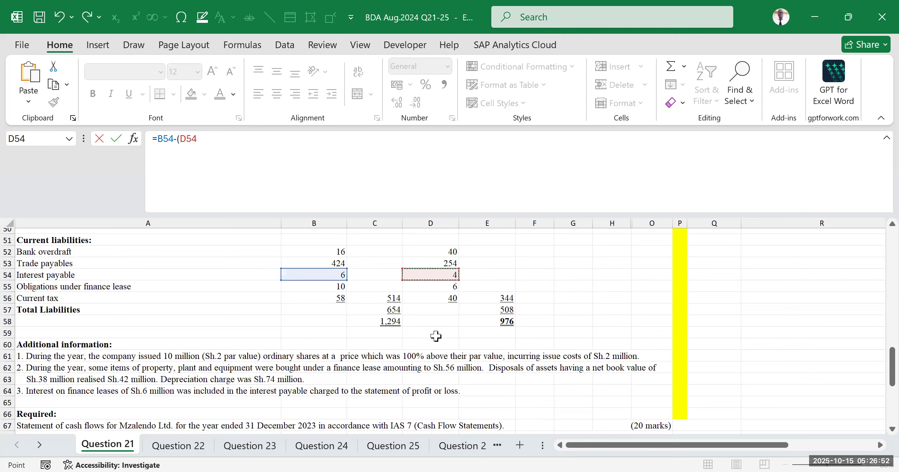
click(215, 140)
scroll(446, 278, up, 2)
scroll(446, 278, up, 3)
scroll(448, 281, up, 3)
scroll(448, 281, down, 3)
scroll(447, 283, down, 3)
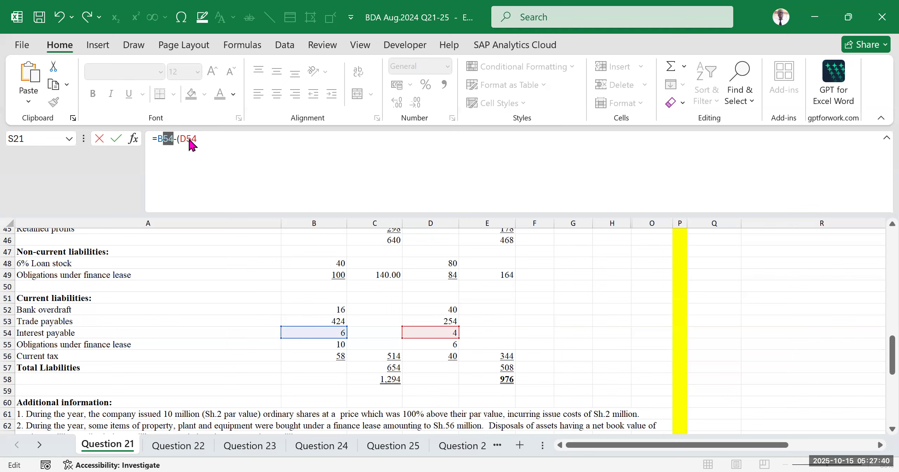
- Add the finance costs from the profit or loss statement inside the brackets and close them, giving =B54-(D54+B19)
click(201, 142)
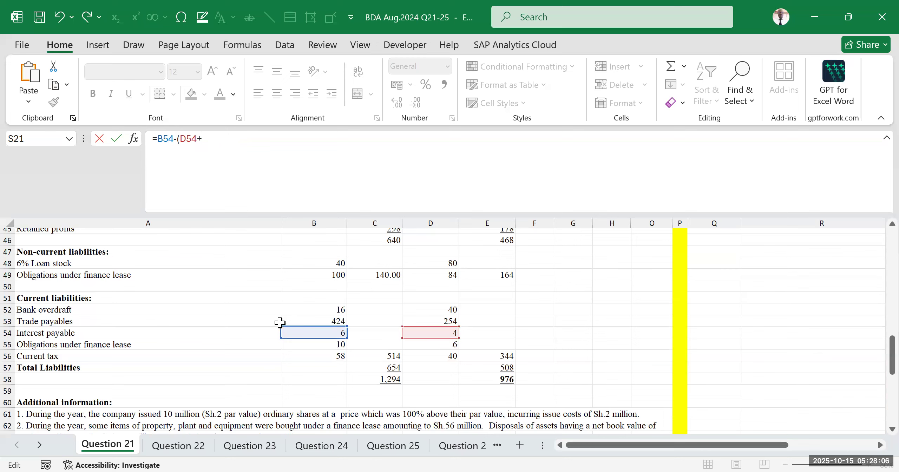
scroll(288, 315, up, 2)
scroll(288, 314, up, 2)
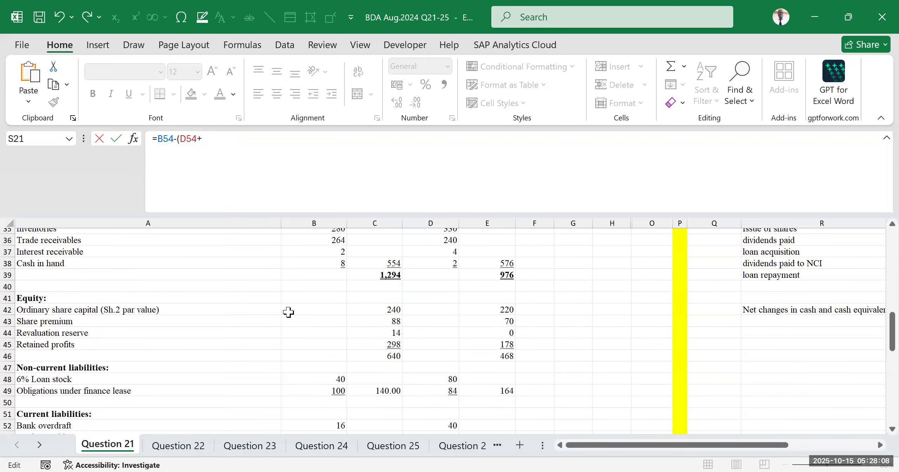
scroll(288, 311, up, 5)
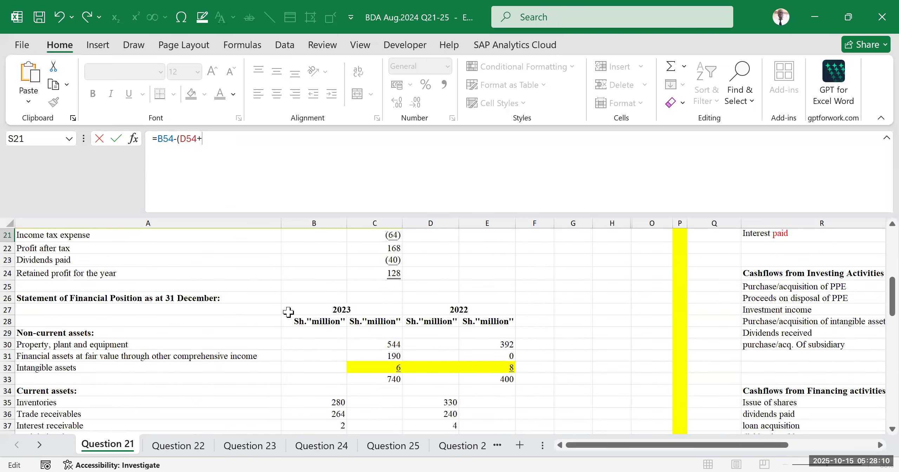
scroll(288, 312, up, 4)
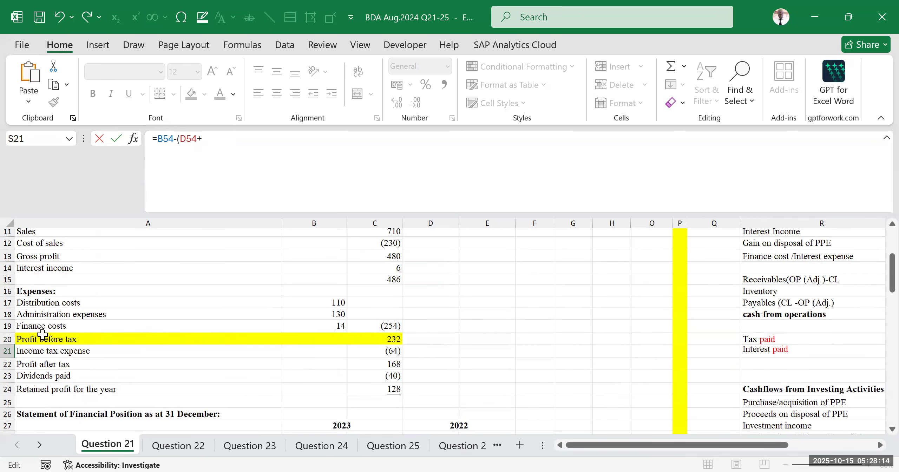
scroll(335, 321, up, 4)
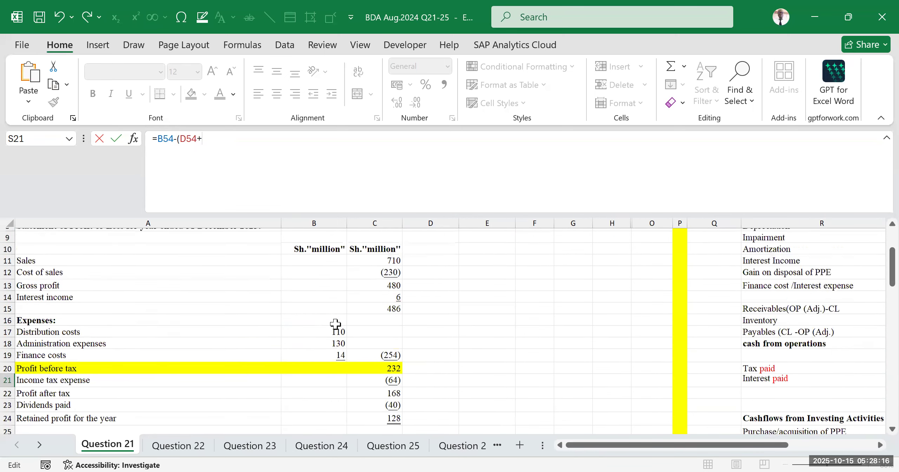
scroll(331, 329, down, 2)
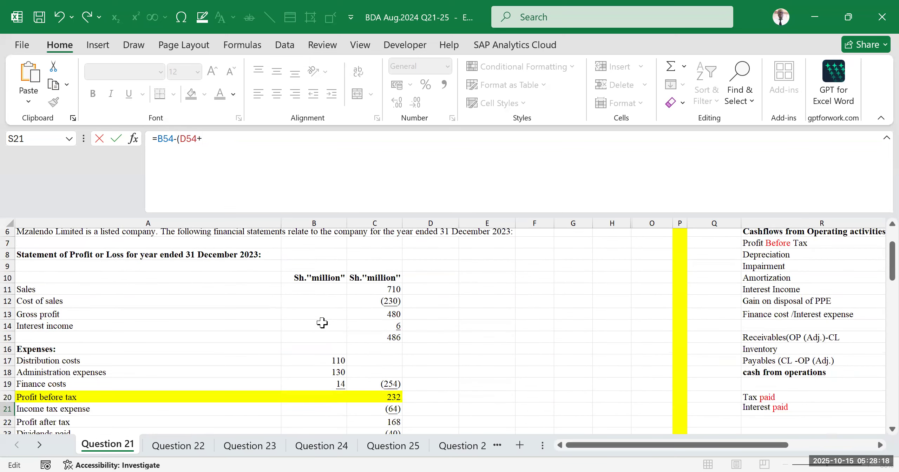
scroll(322, 321, down, 3)
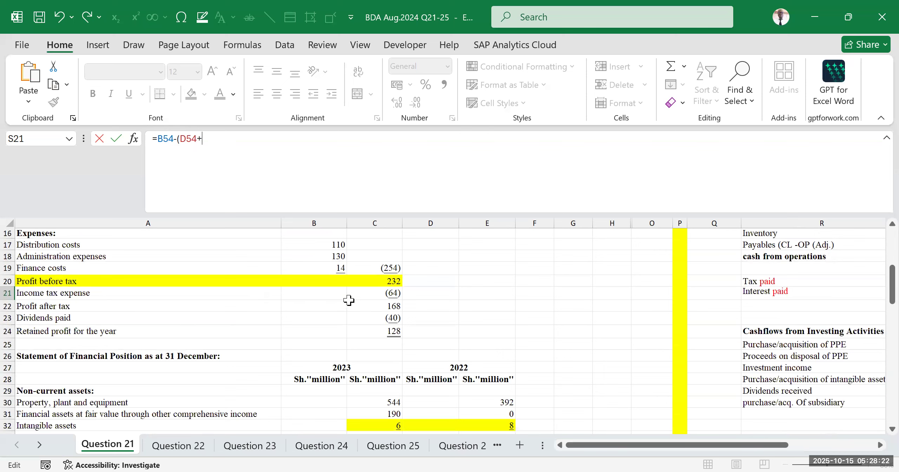
click(332, 268)
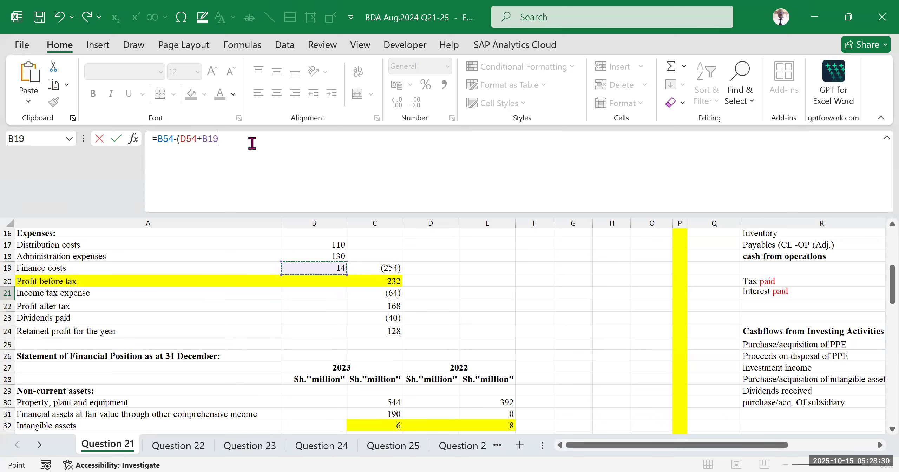
key(F2)
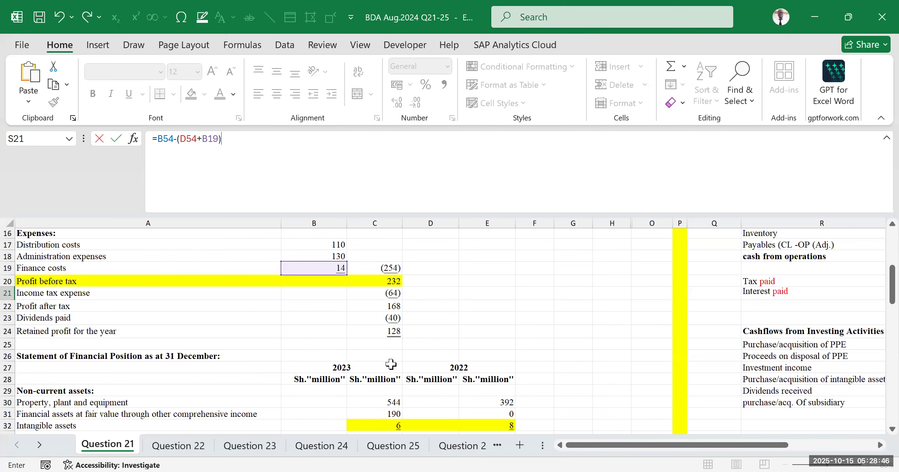
- Check the Interest paid formula's B19 term against the source statements and additional information, then commit =B54-(D54+B19)
scroll(392, 366, down, 2)
drag(663, 446, 709, 446)
scroll(688, 315, up, 2)
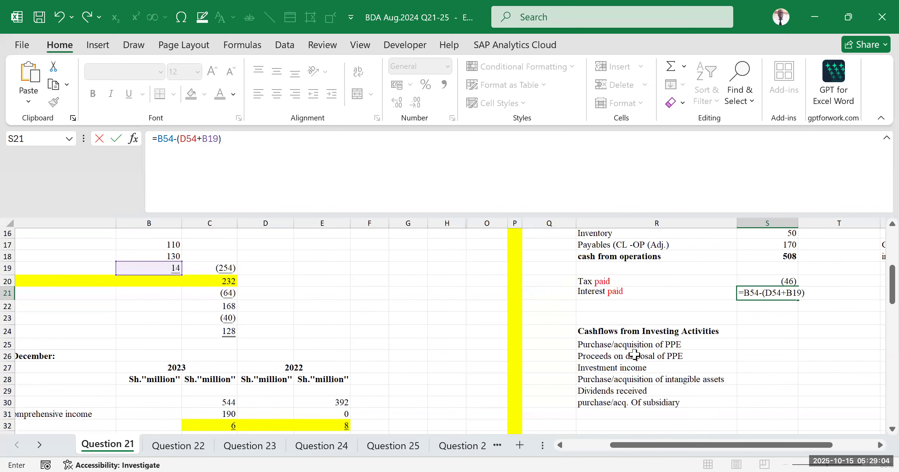
drag(649, 445, 567, 451)
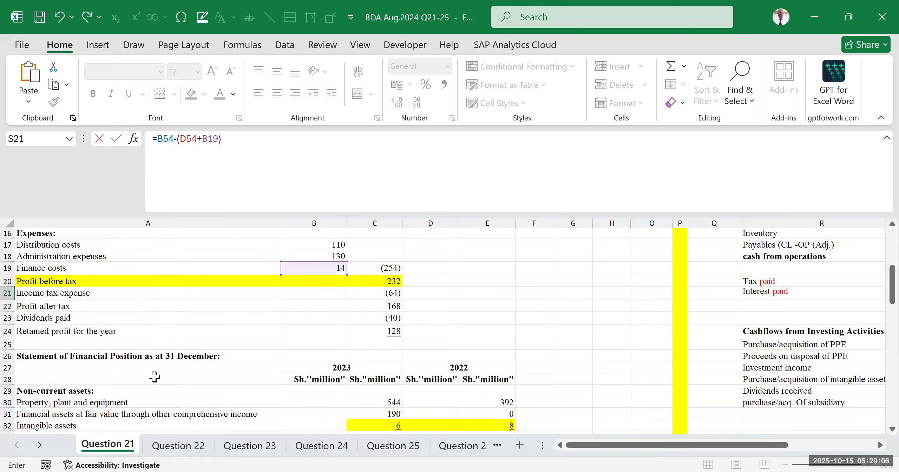
scroll(134, 369, down, 13)
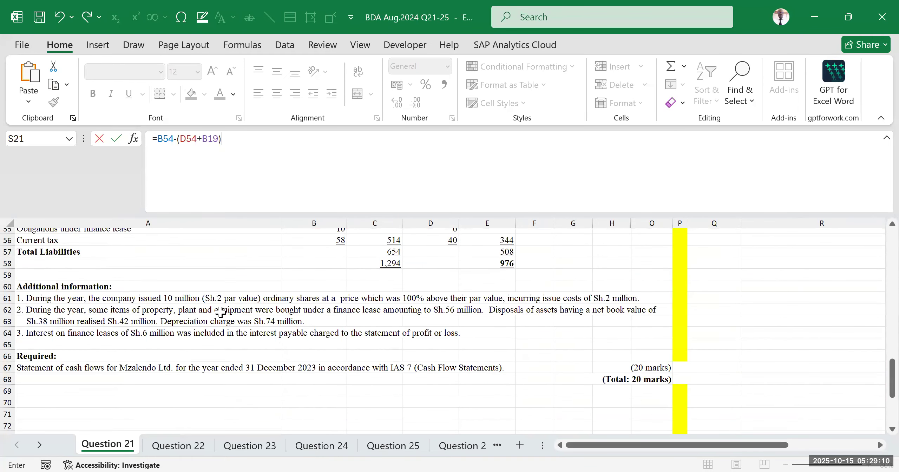
scroll(609, 268, up, 7)
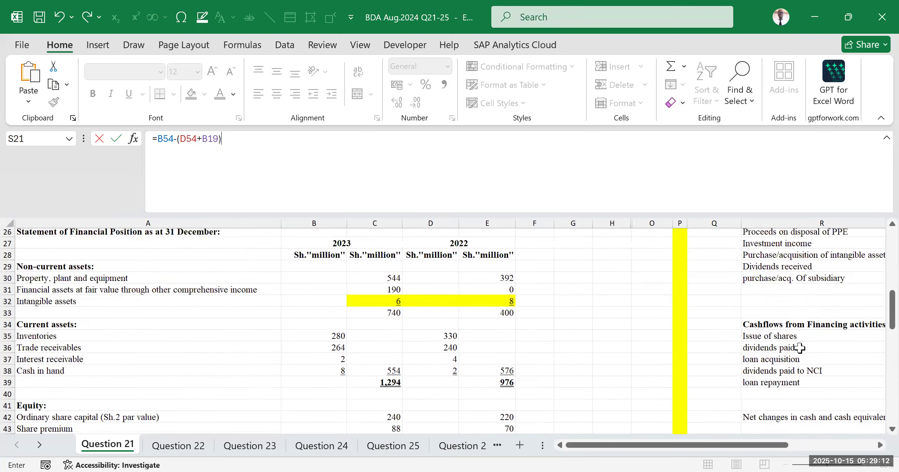
click(236, 138)
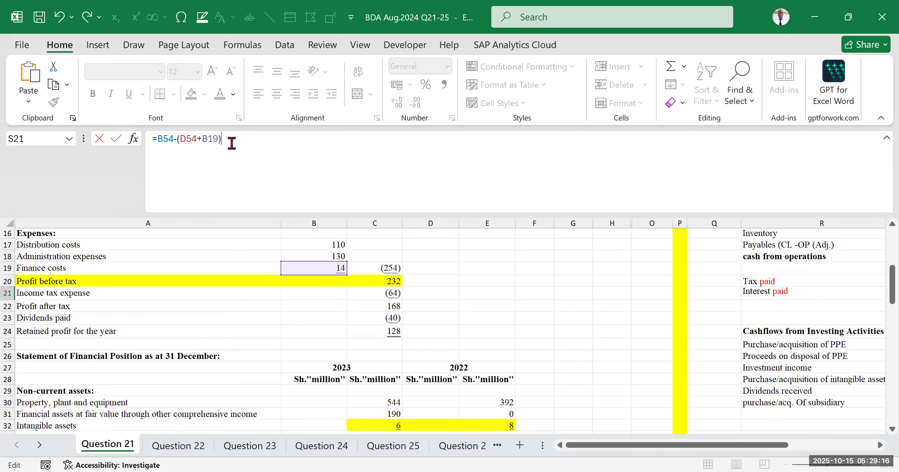
drag(201, 138, 224, 140)
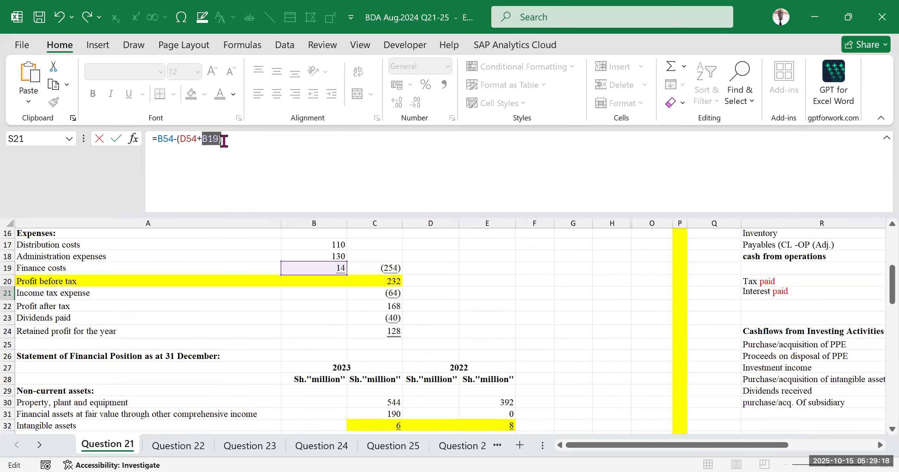
click(236, 140)
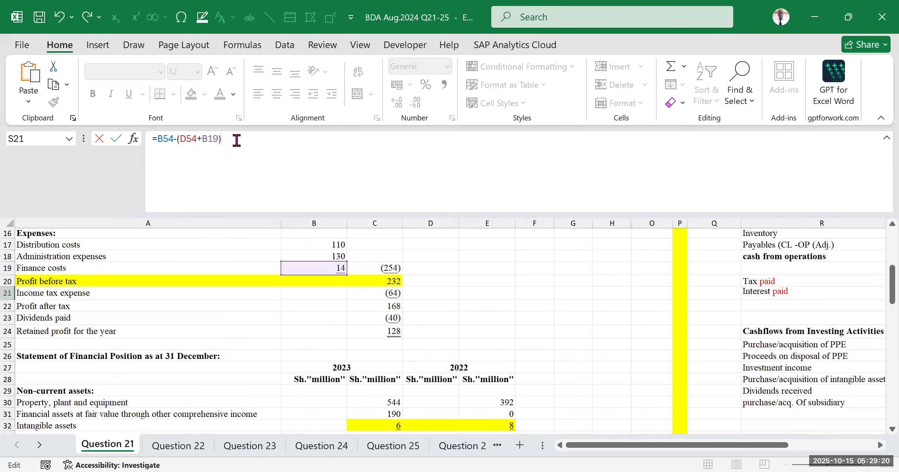
key(Return)
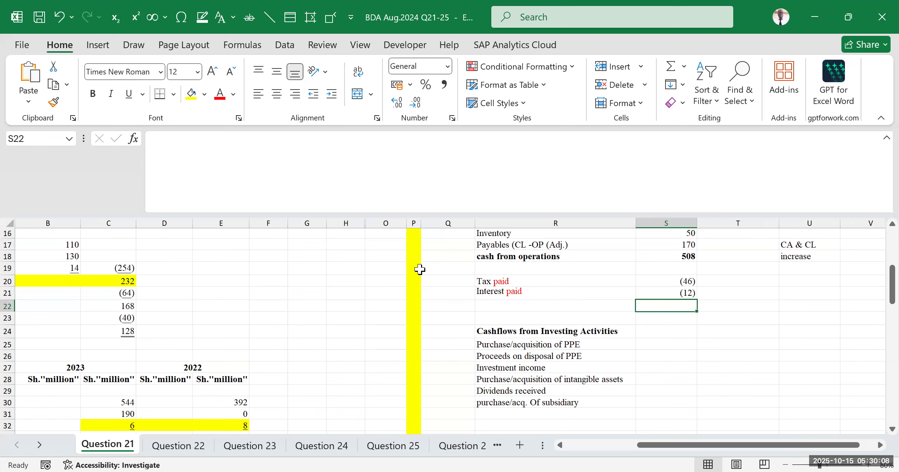
- Review the statement of financial position and the statement of profit or loss alongside the cash flow line items
key(alt+Tab)
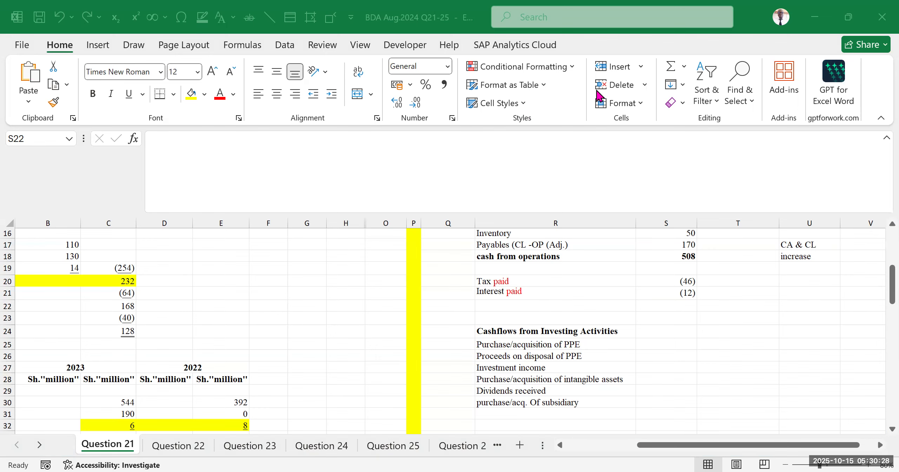
click(642, 446)
drag(663, 449, 591, 448)
scroll(271, 318, down, 5)
scroll(270, 309, up, 3)
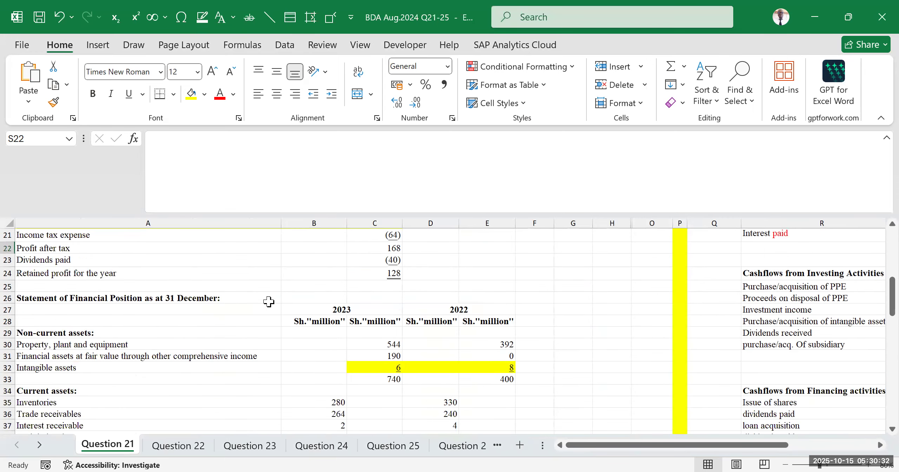
scroll(308, 332, up, 3)
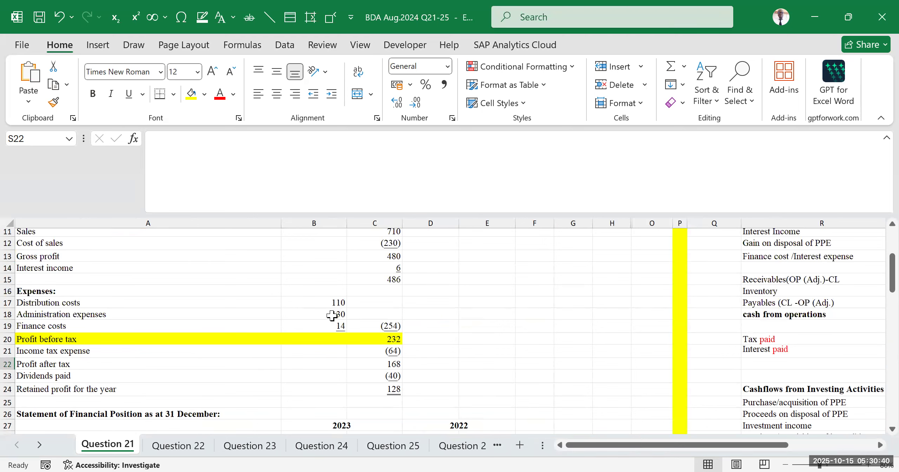
scroll(245, 325, up, 4)
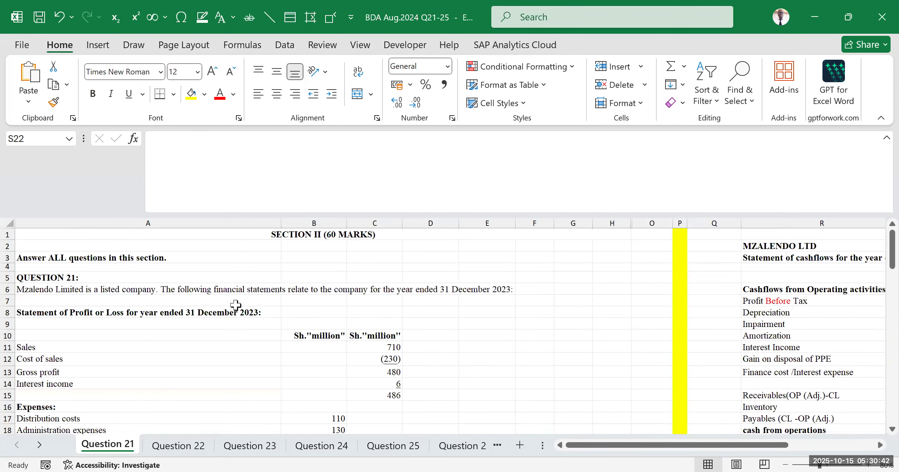
- Review the statement of financial position and read the additional information notes on the share issue, asset disposals, depreciation and finance lease interest
scroll(234, 316, down, 5)
scroll(235, 321, down, 2)
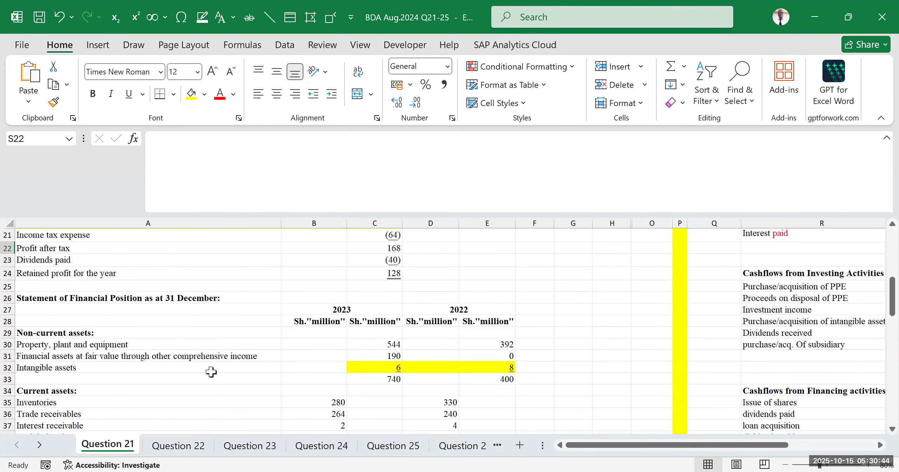
click(401, 49)
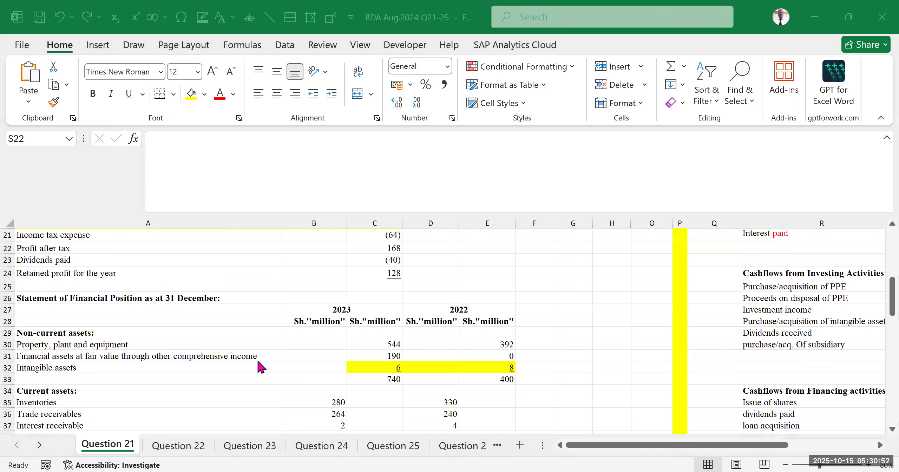
scroll(257, 362, down, 7)
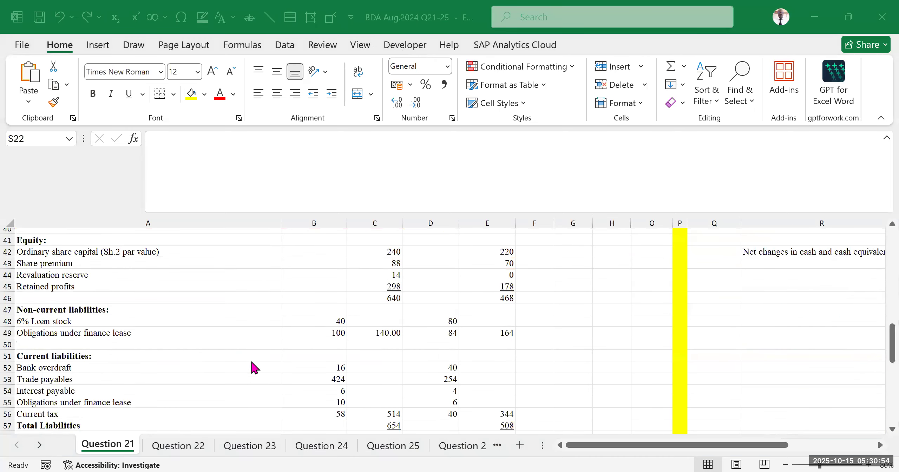
scroll(261, 332, down, 7)
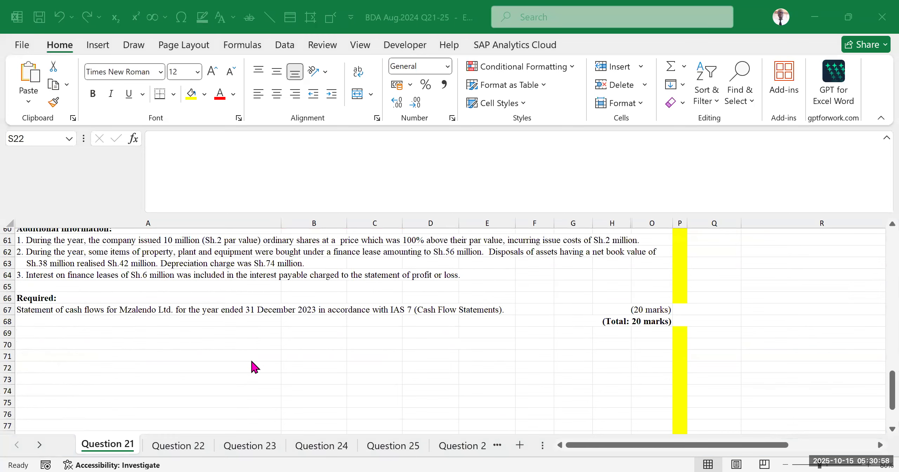
scroll(363, 357, up, 3)
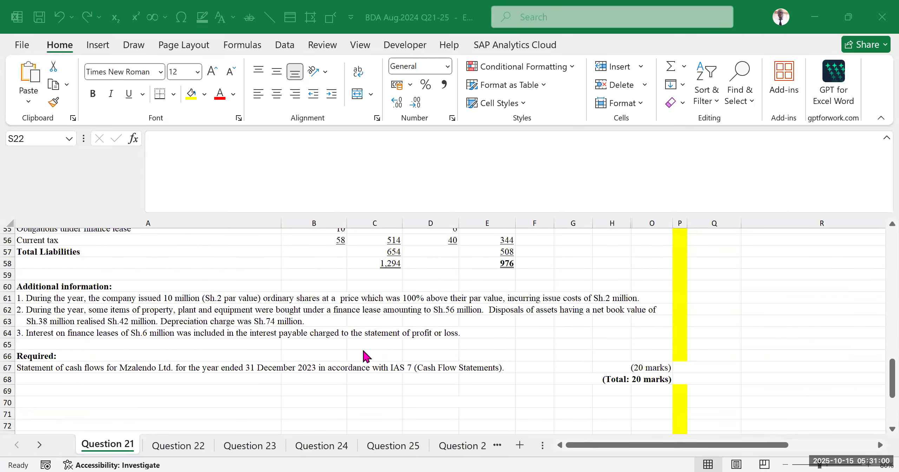
scroll(365, 356, up, 1)
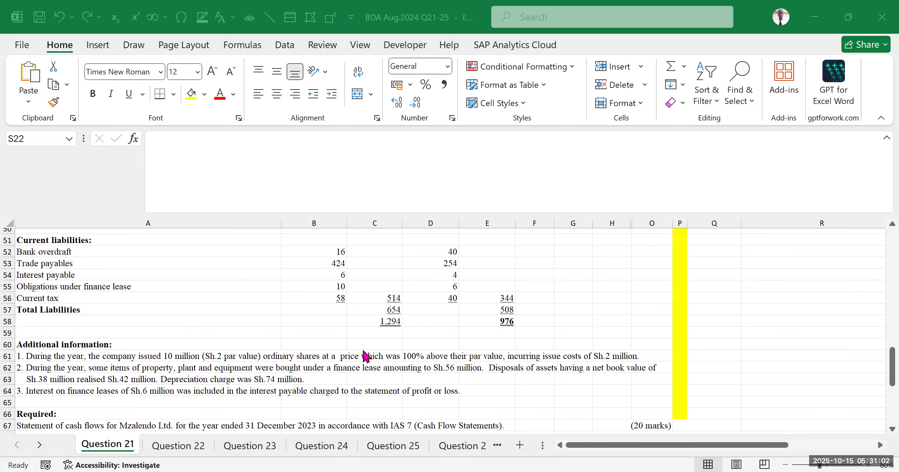
scroll(354, 382, down, 2)
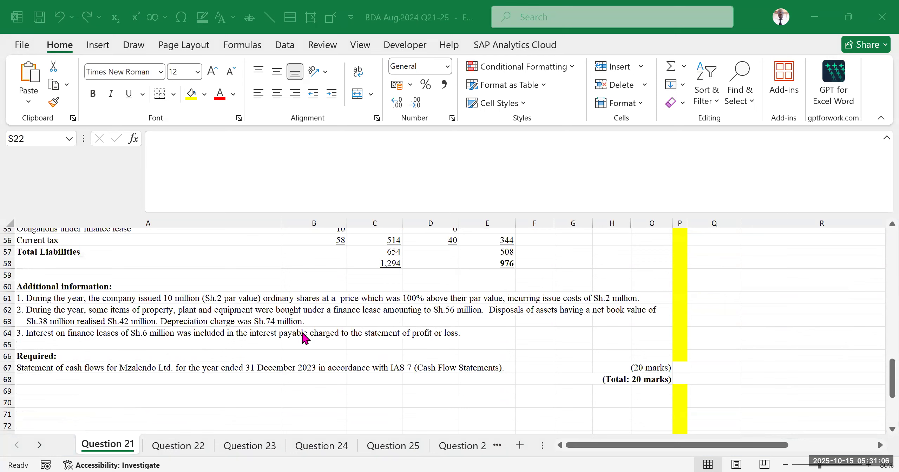
click(119, 321)
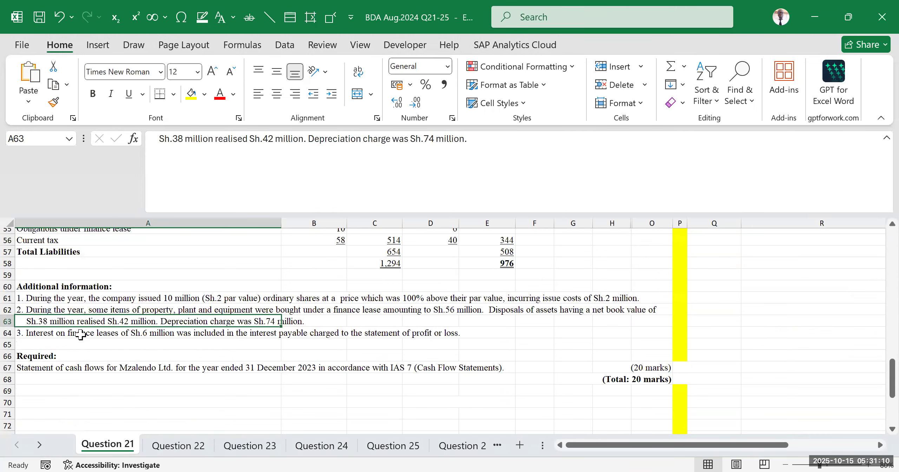
click(378, 321)
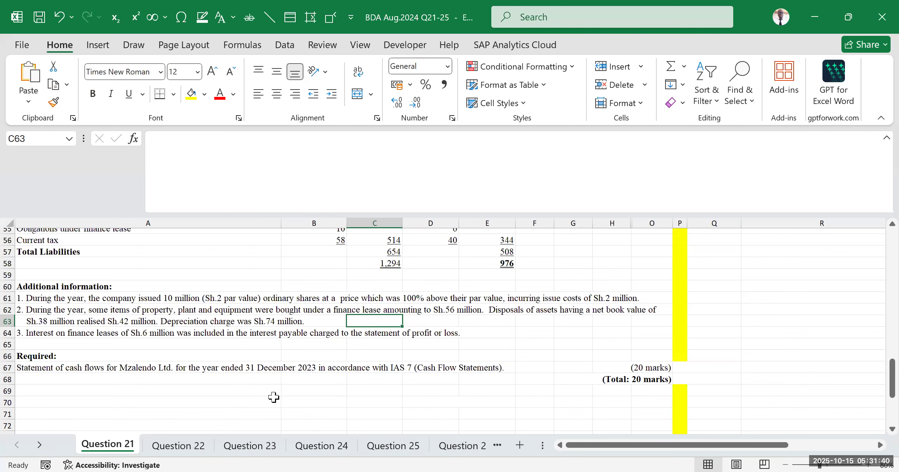
- Trace back from the liabilities to the statement of profit or loss and inspect the finance costs in B19
scroll(268, 372, up, 5)
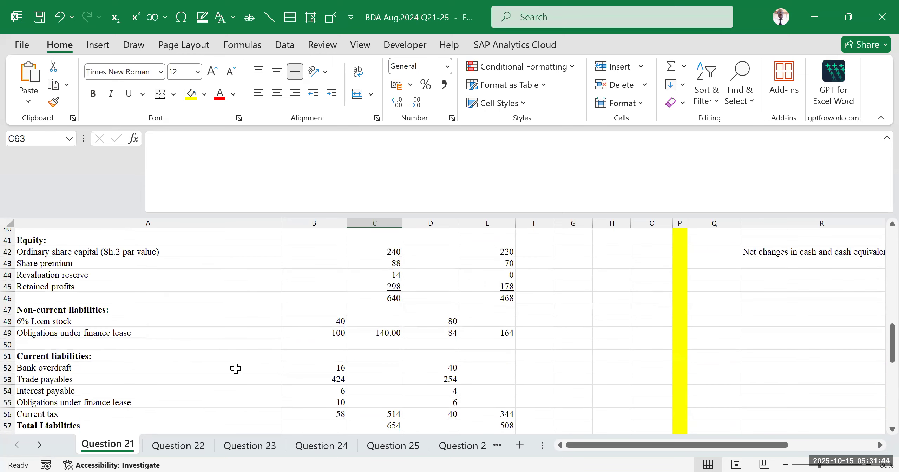
scroll(179, 362, up, 3)
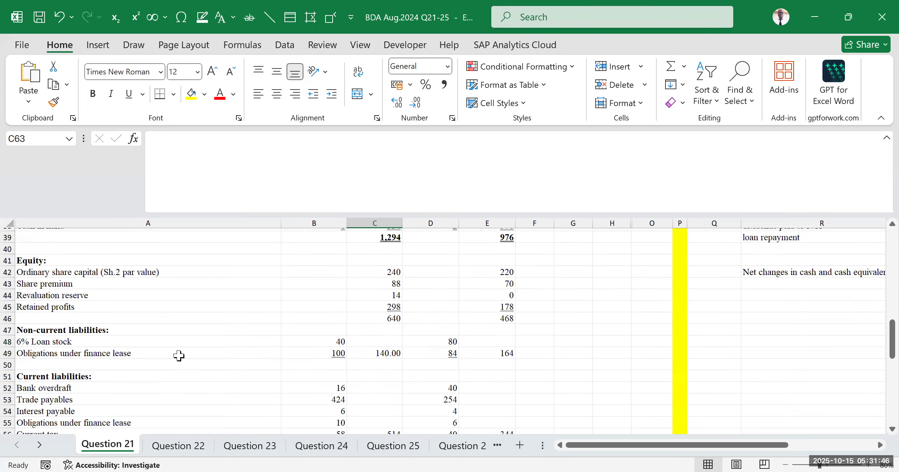
scroll(179, 350, up, 6)
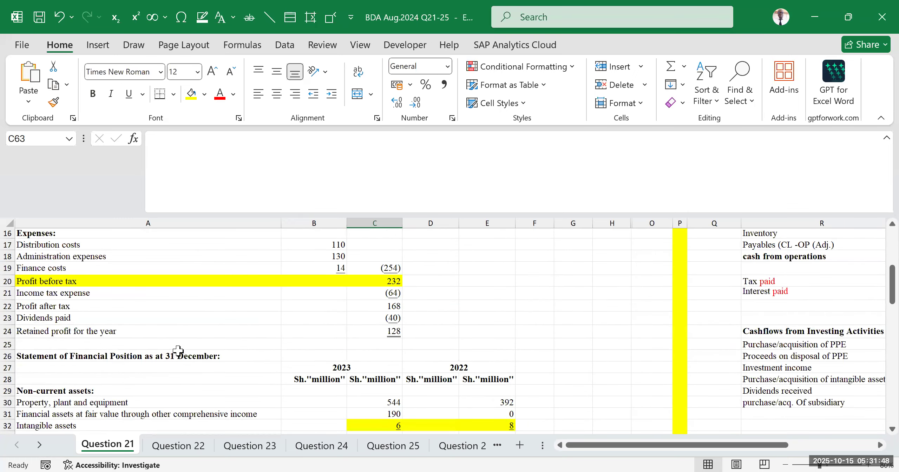
scroll(179, 349, up, 2)
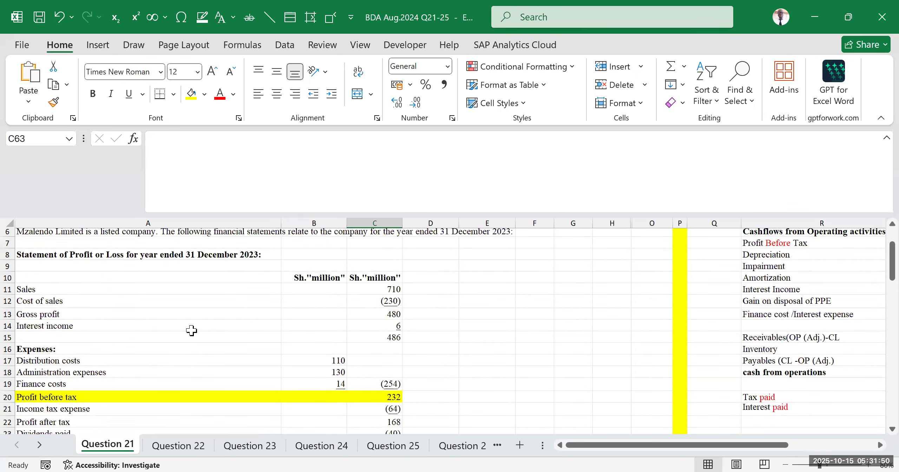
scroll(195, 331, down, 2)
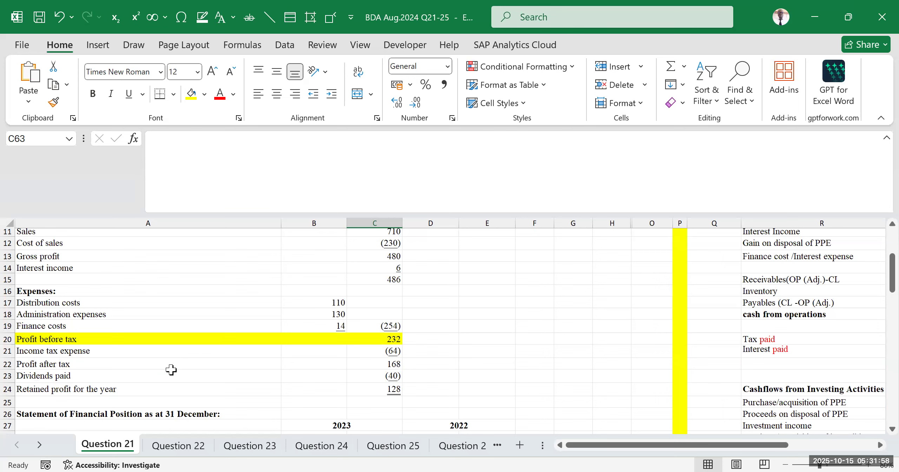
click(319, 324)
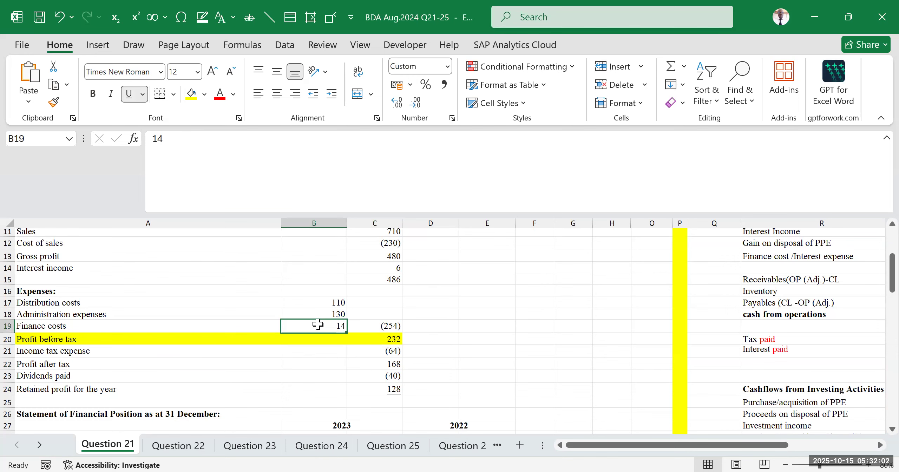
- Read through the statement of financial position from non-current assets to current liabilities, ending at the additional information
scroll(215, 339, down, 2)
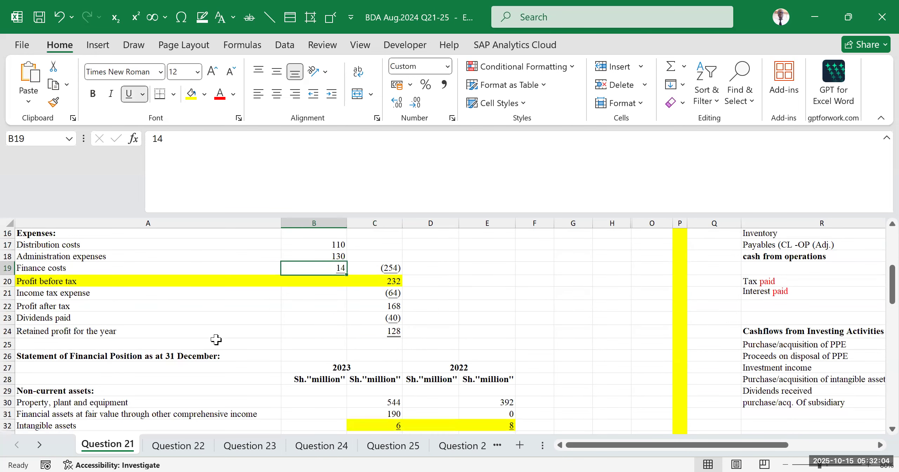
scroll(216, 339, down, 2)
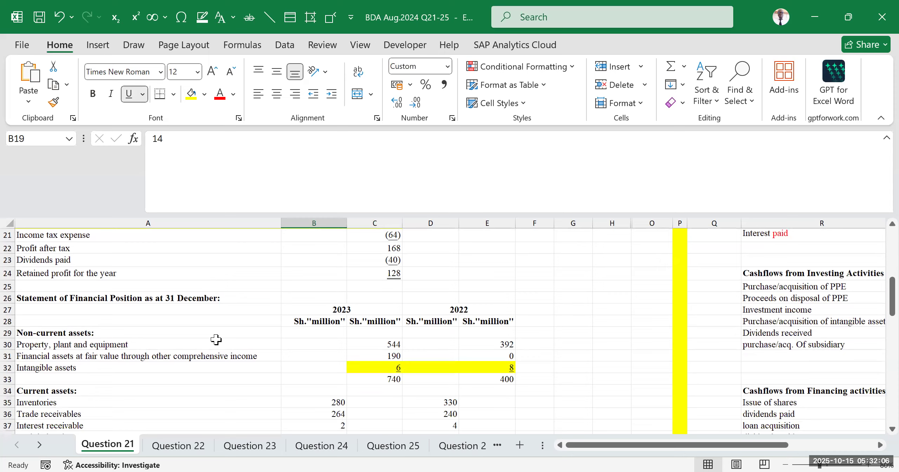
scroll(216, 339, down, 2)
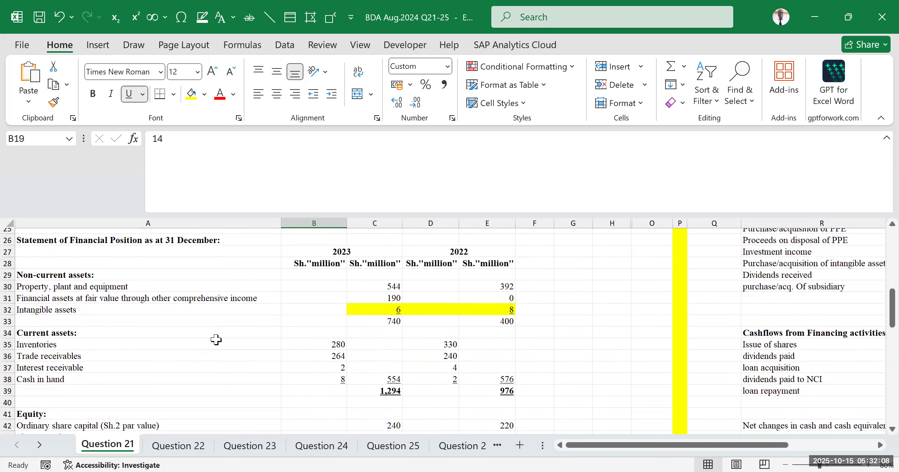
scroll(217, 340, down, 2)
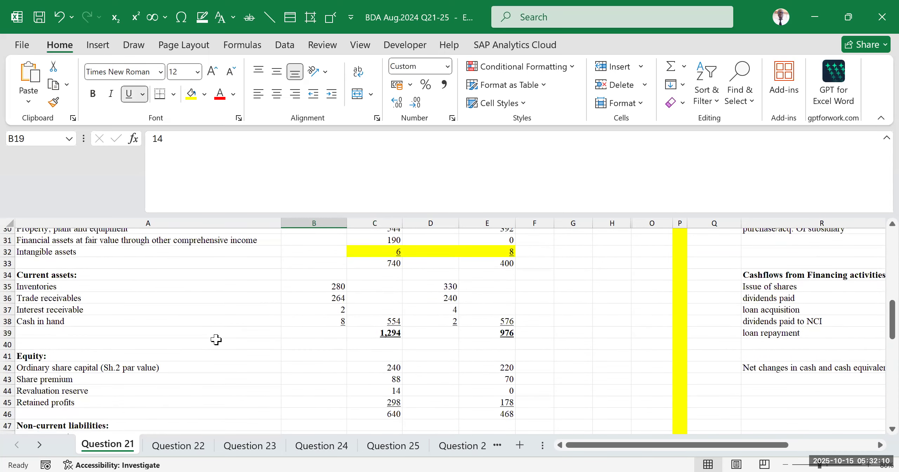
scroll(216, 339, down, 2)
scroll(216, 340, down, 2)
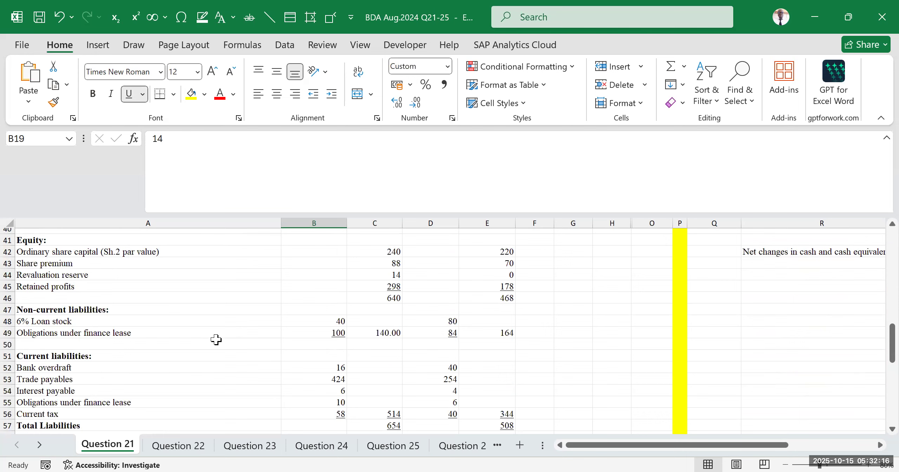
scroll(216, 339, down, 2)
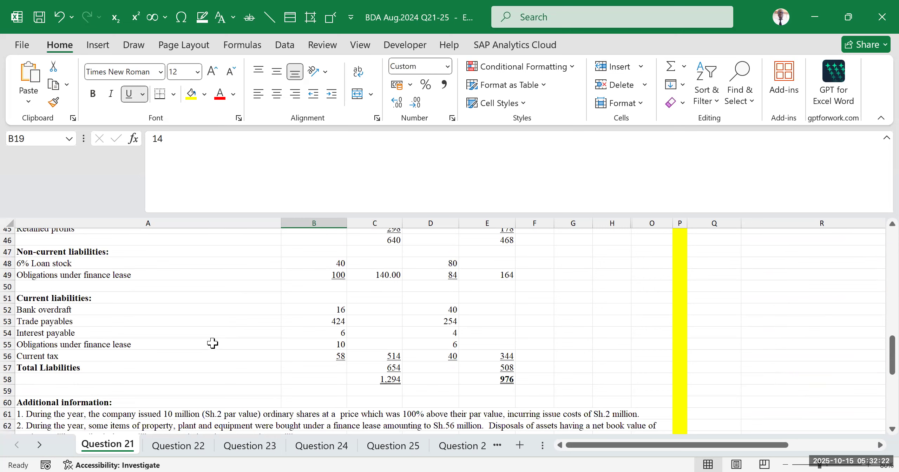
scroll(212, 341, down, 3)
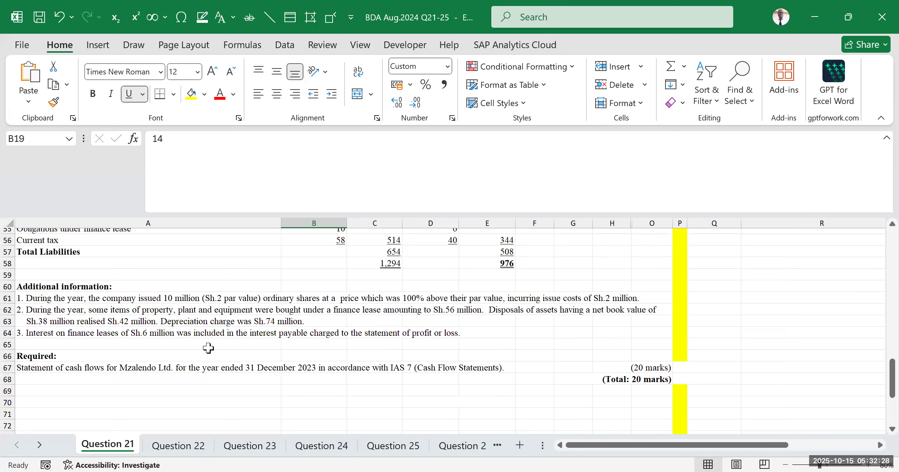
- Compare the current liabilities with the additional information and inspect note 3 on finance lease interest in A64
scroll(267, 261, up, 1)
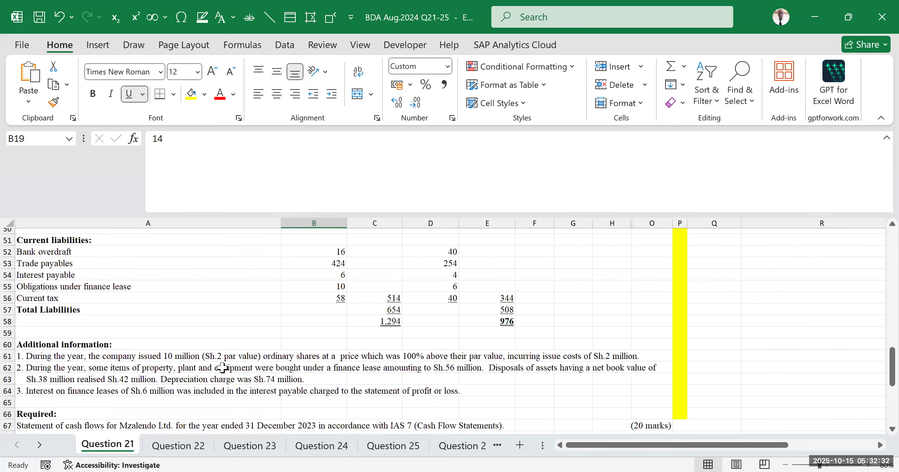
click(230, 299)
click(229, 309)
click(222, 320)
click(187, 333)
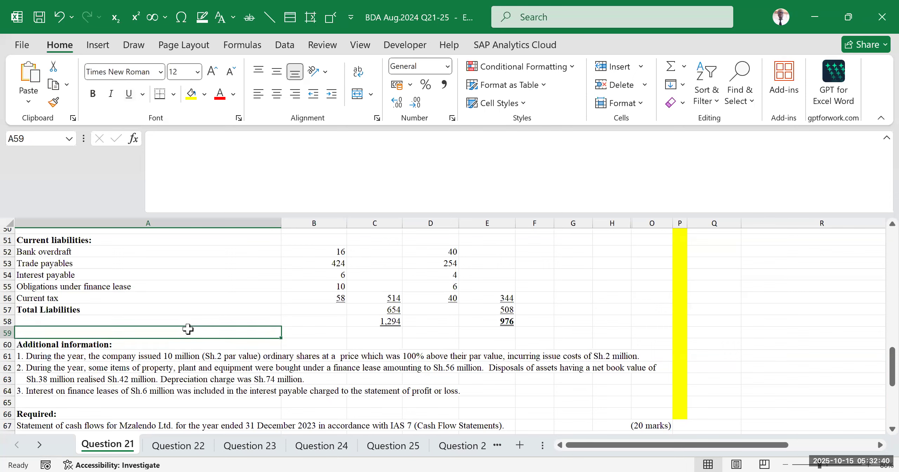
scroll(224, 373, down, 2)
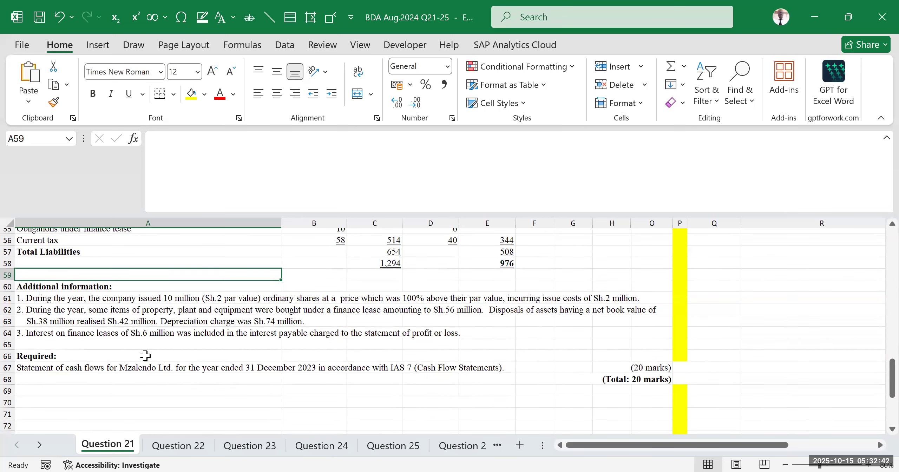
click(157, 335)
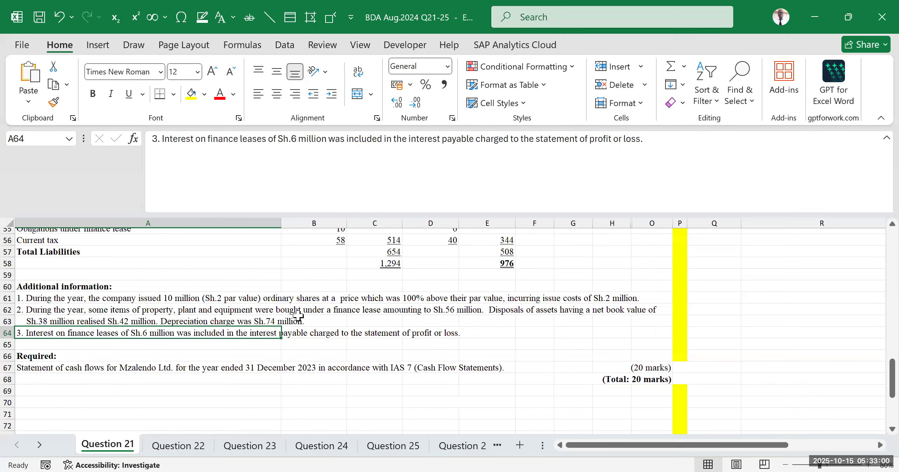
- Cross-check the profit or loss finance costs against the interest payable and finance lease balances and the additional information
scroll(298, 316, up, 2)
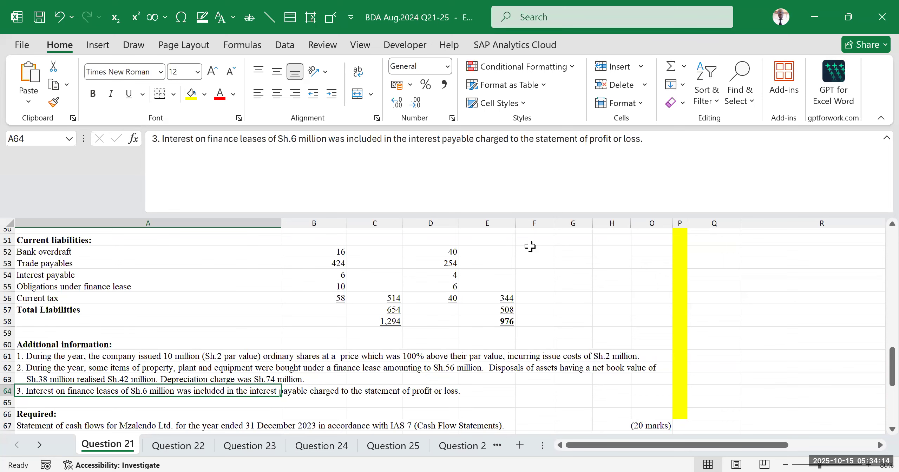
scroll(305, 357, up, 4)
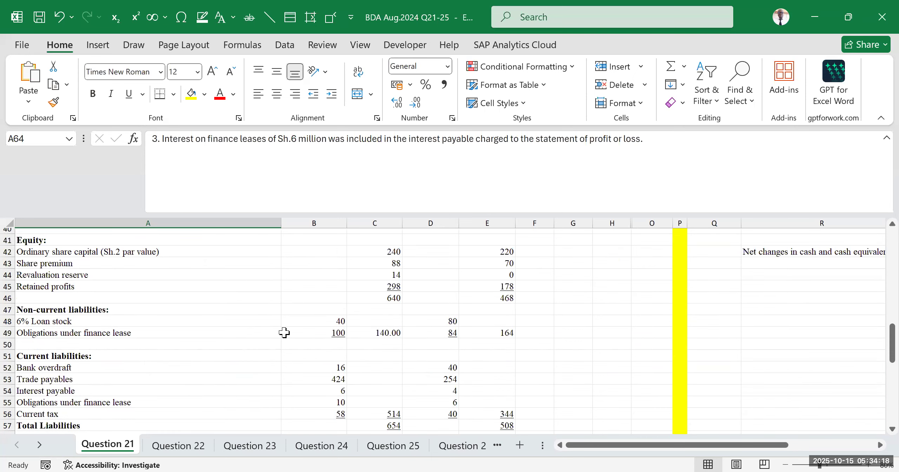
scroll(285, 330, up, 5)
scroll(284, 324, up, 1)
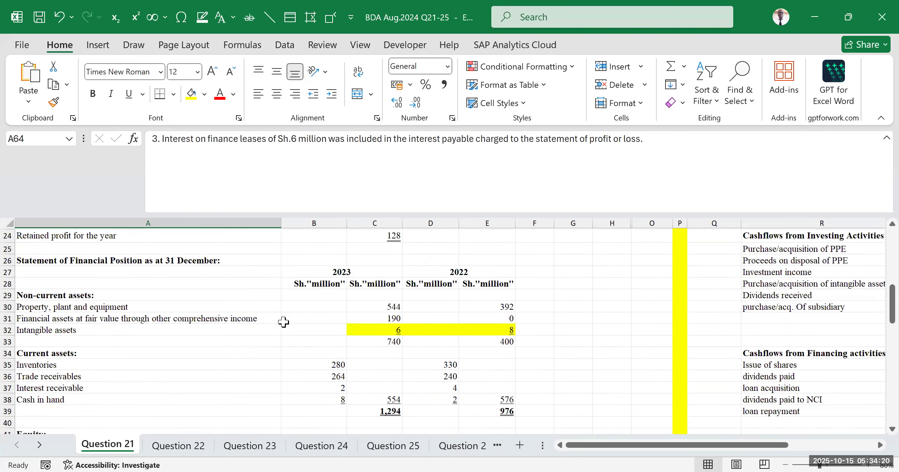
scroll(284, 323, up, 4)
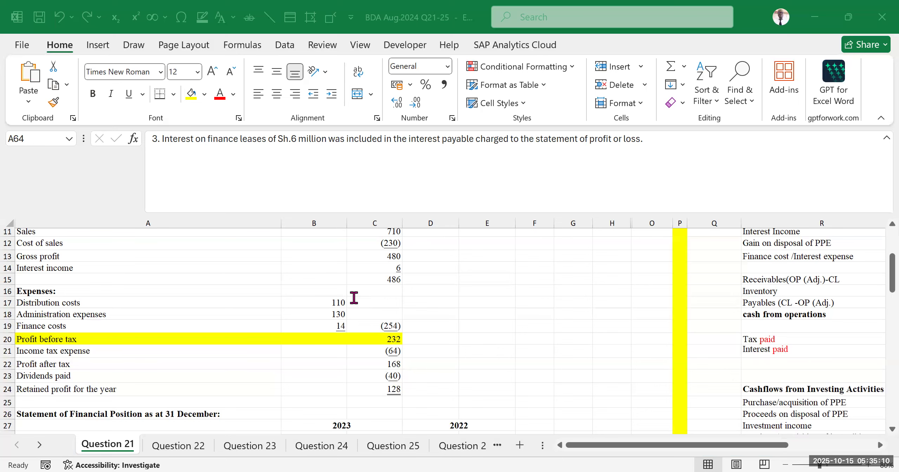
scroll(347, 349, down, 2)
scroll(354, 347, down, 5)
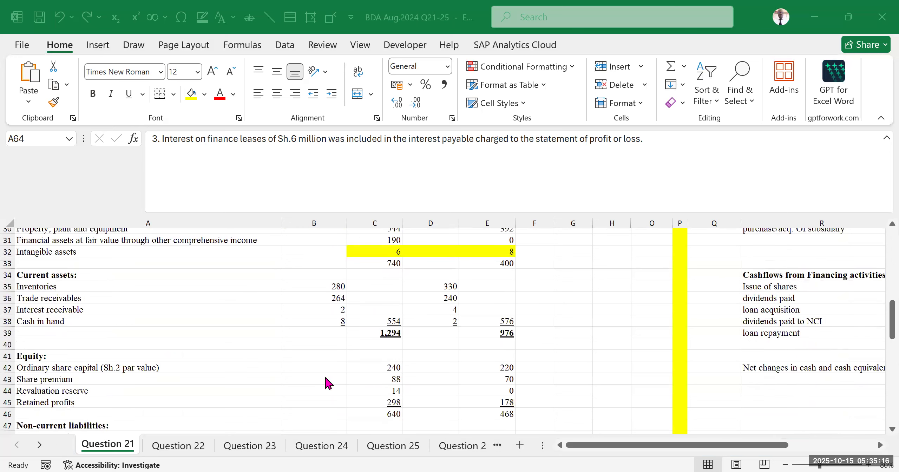
scroll(341, 346, down, 5)
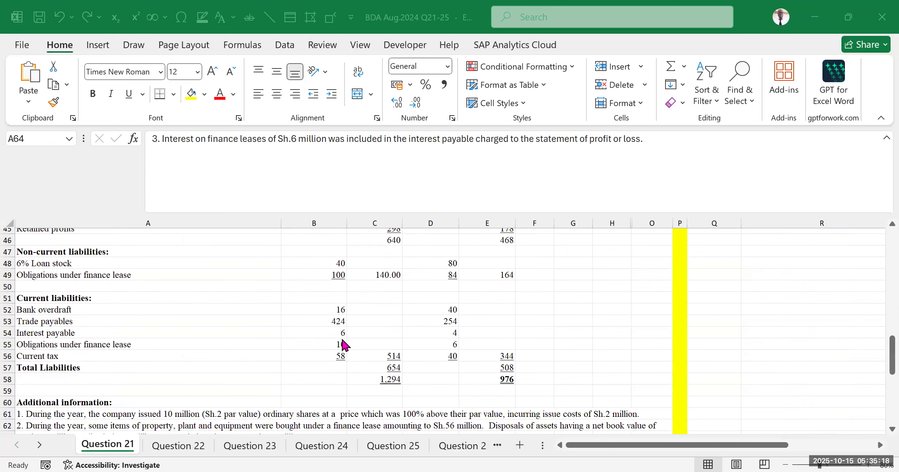
scroll(274, 370, down, 3)
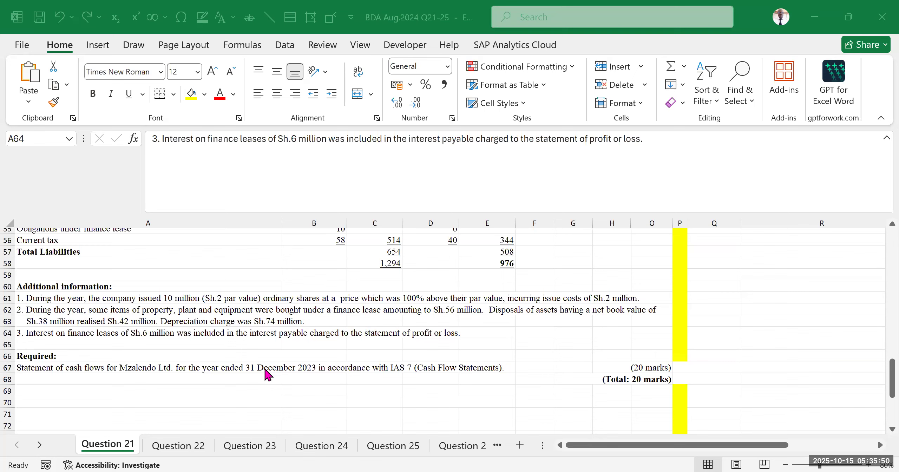
scroll(354, 350, up, 16)
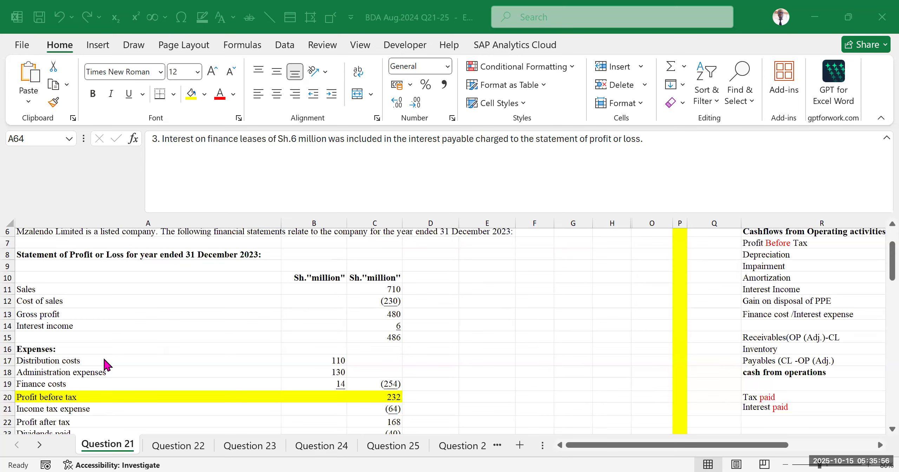
scroll(105, 365, down, 2)
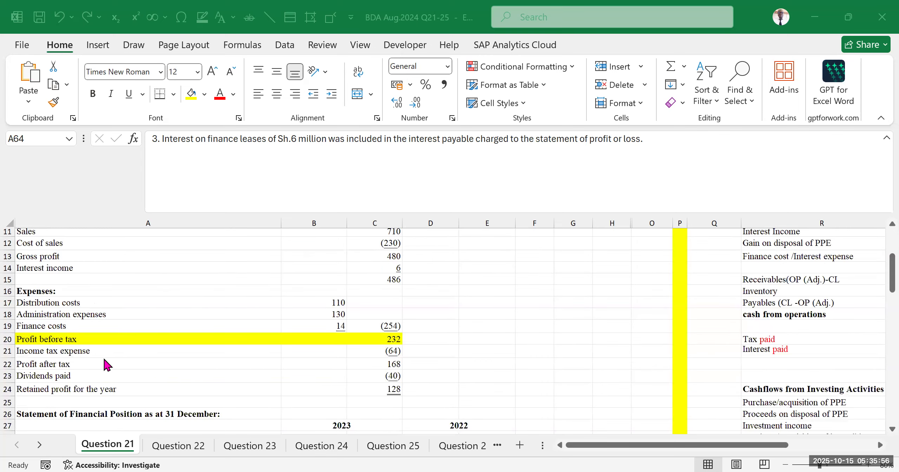
- Compare the finance costs in row 19 with the liabilities and the finance lease interest note in row 64
click(74, 327)
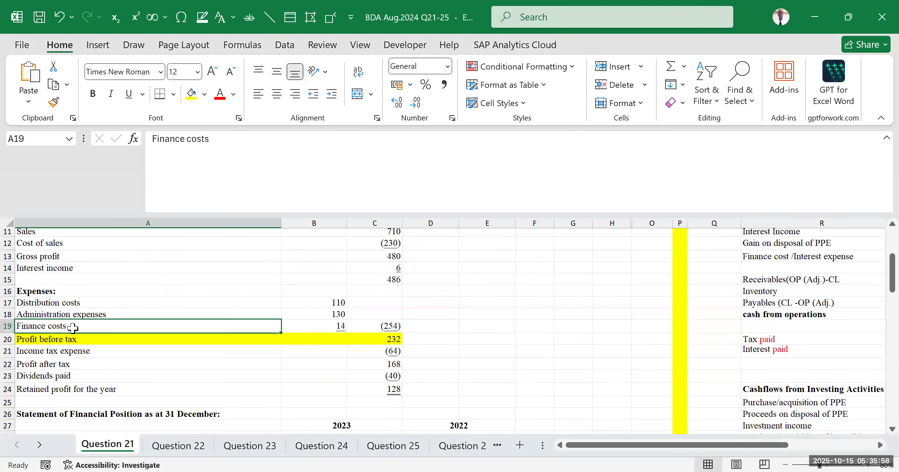
click(327, 326)
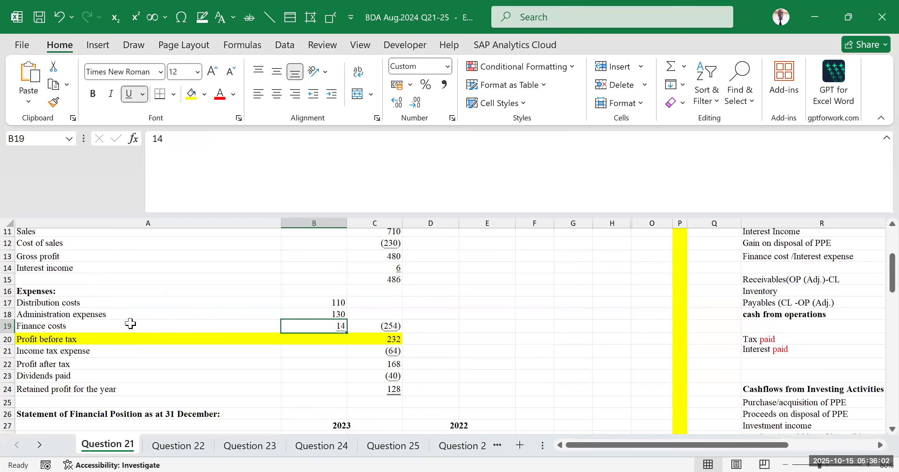
click(71, 324)
click(151, 375)
click(86, 327)
drag(85, 327, 373, 327)
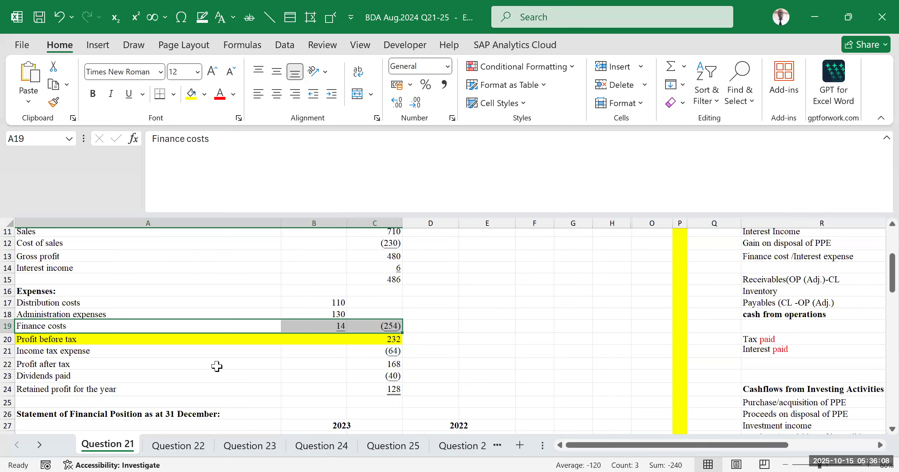
scroll(212, 363, down, 18)
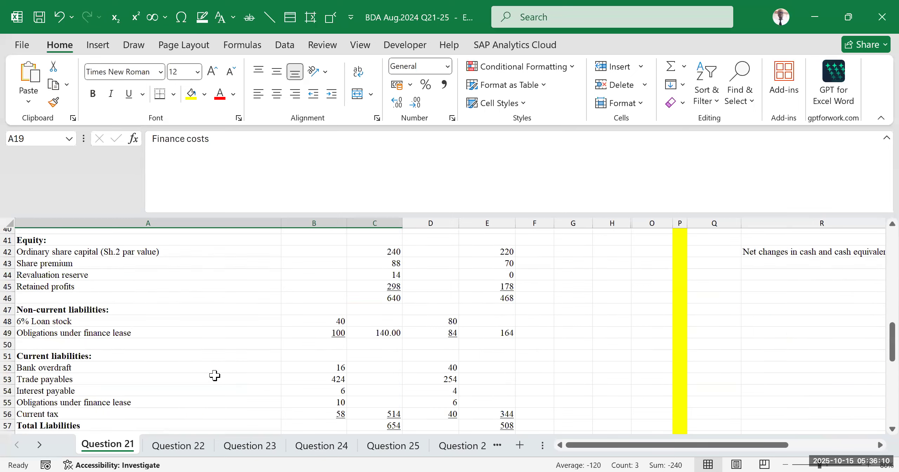
scroll(222, 311, up, 3)
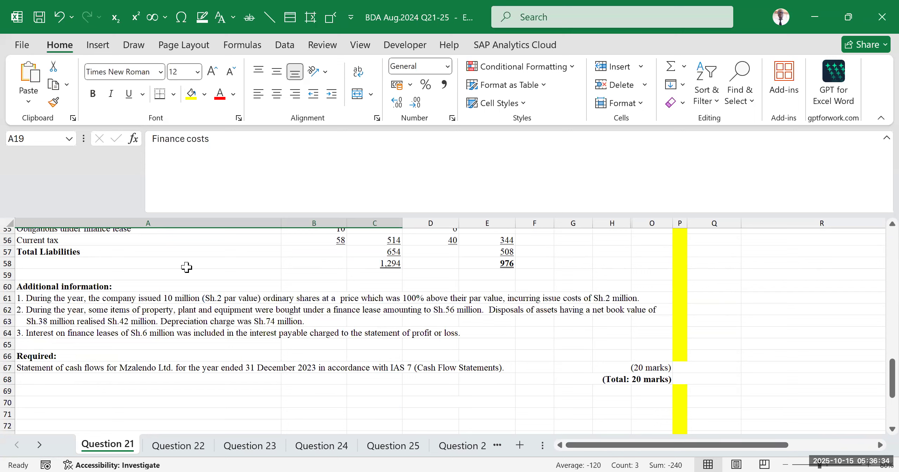
click(10, 333)
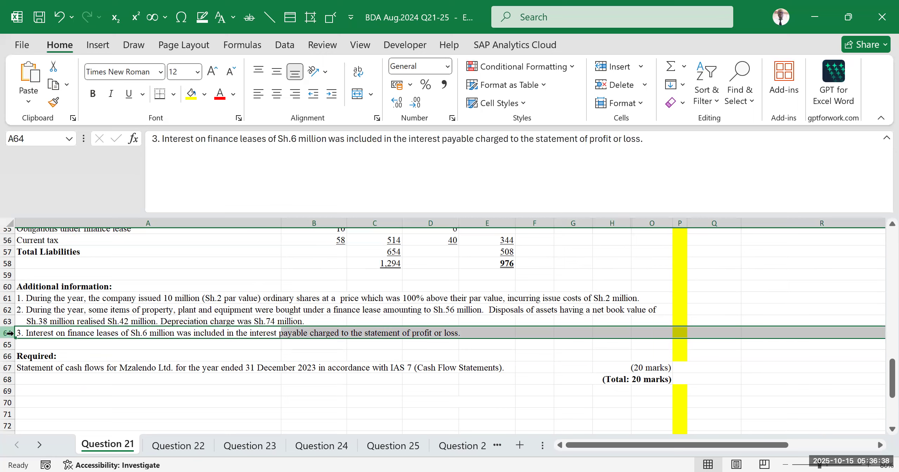
- Go back to the statement of profit or loss and re-examine its finance costs against the liabilities section
scroll(227, 299, up, 20)
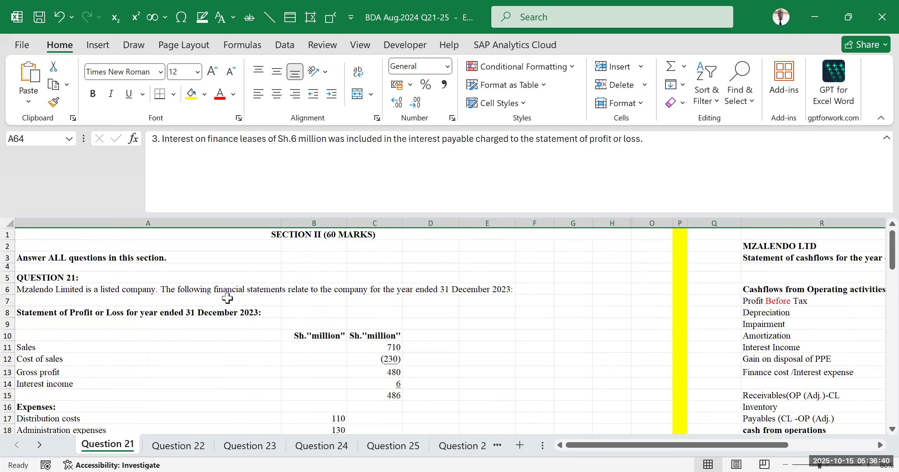
scroll(105, 261, down, 3)
scroll(135, 272, up, 2)
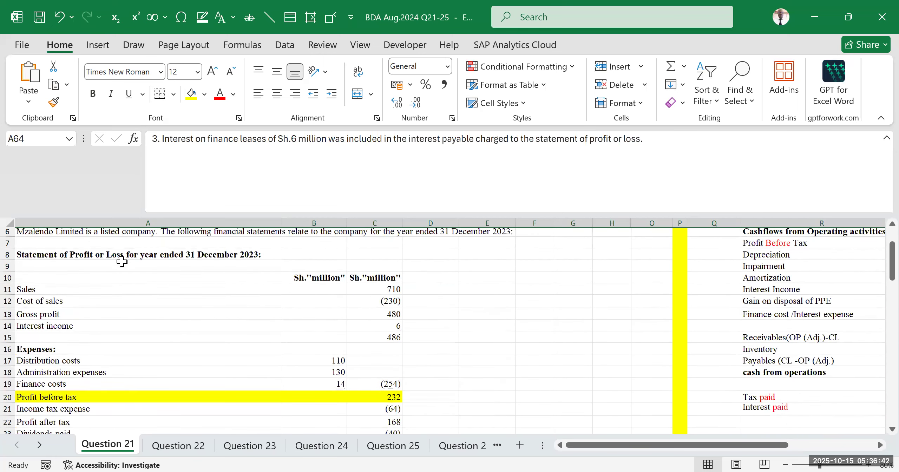
click(122, 261)
scroll(96, 317, down, 2)
click(82, 322)
drag(82, 322, 421, 322)
click(130, 355)
drag(94, 322, 415, 317)
scroll(315, 311, down, 20)
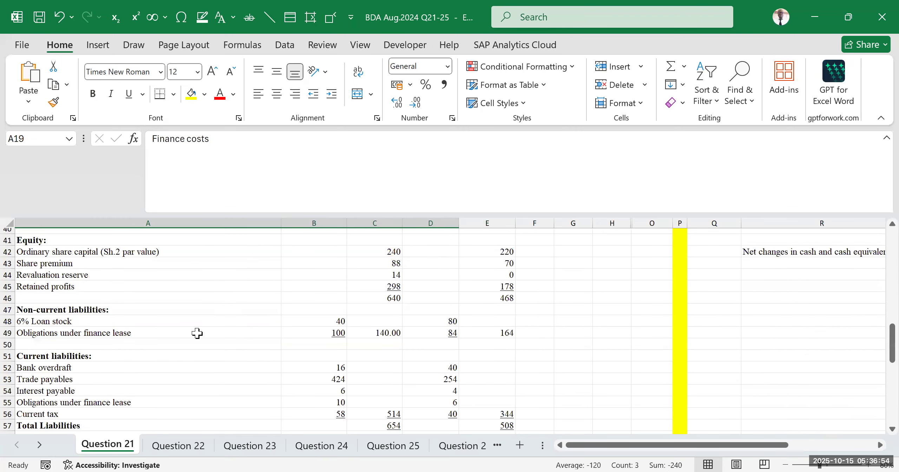
- Examine the current liabilities, the 6% loan stock in A48 and the non-current finance lease obligations in A49
scroll(180, 309, up, 6)
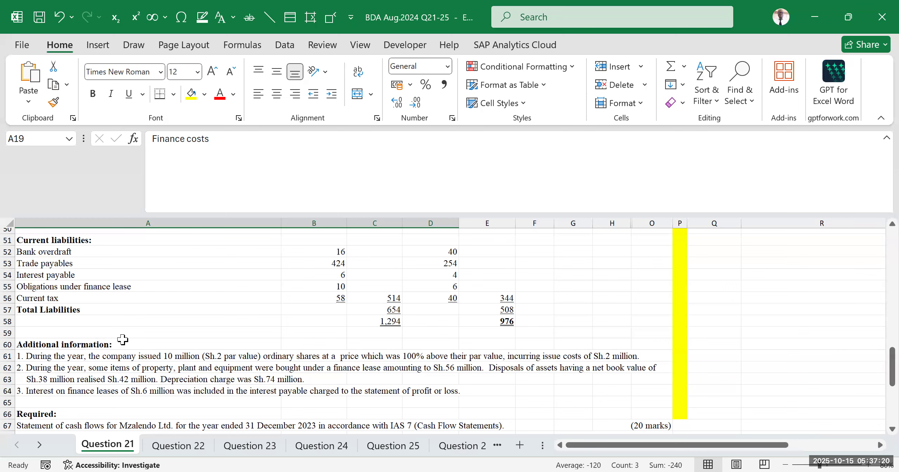
scroll(126, 313, up, 2)
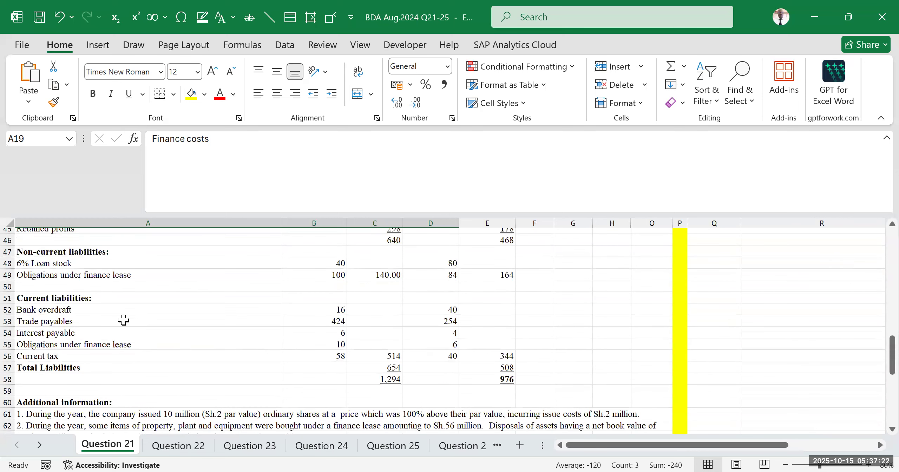
scroll(123, 312, up, 2)
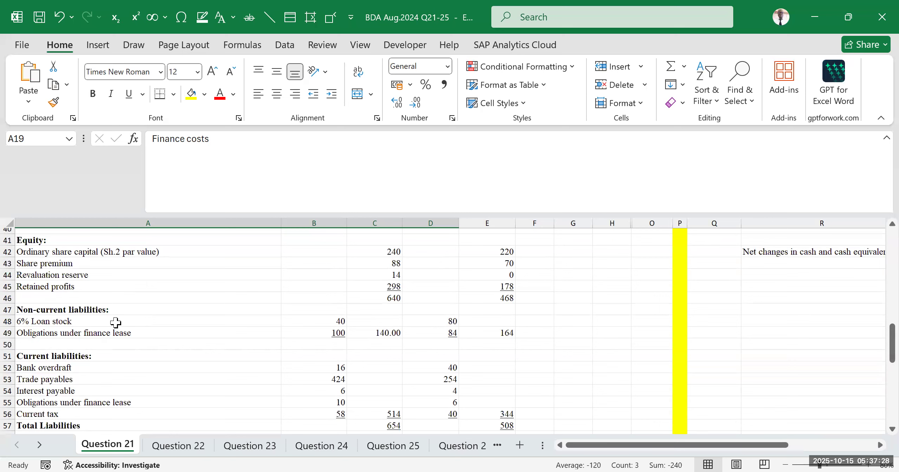
click(78, 323)
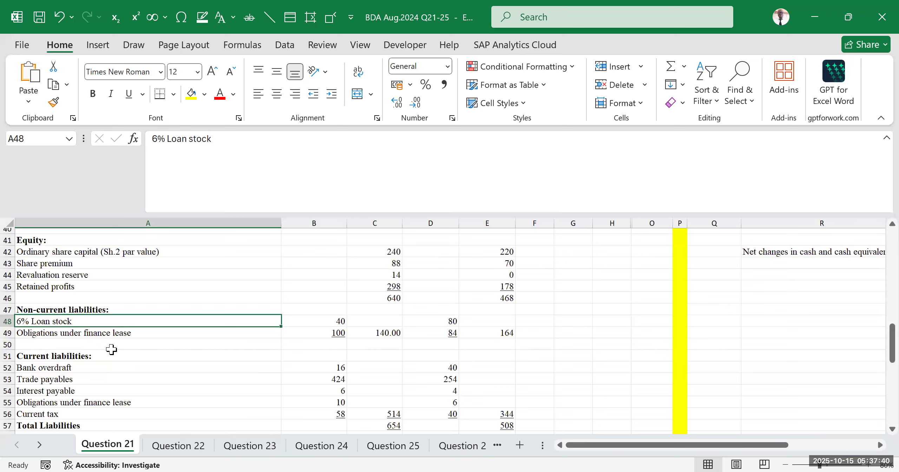
click(62, 336)
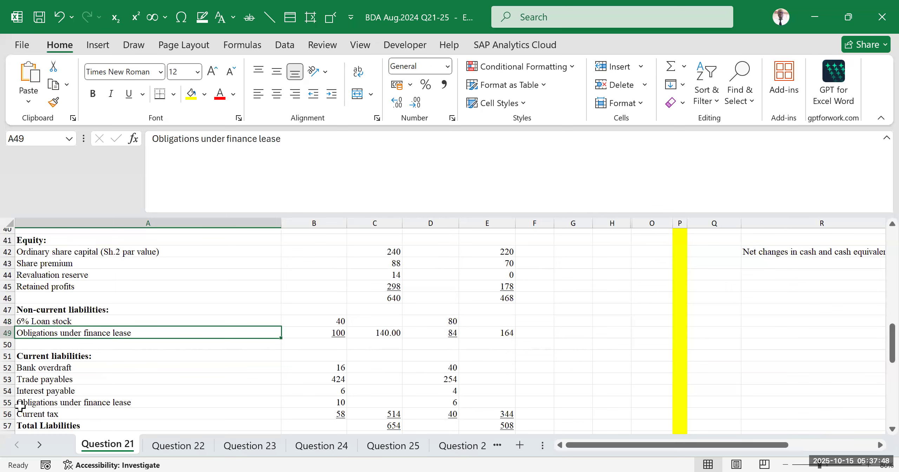
- Read the "was included" wording of note 3 in A64 and review the whole additional information block
scroll(137, 361, up, 7)
scroll(137, 360, down, 11)
scroll(137, 360, down, 3)
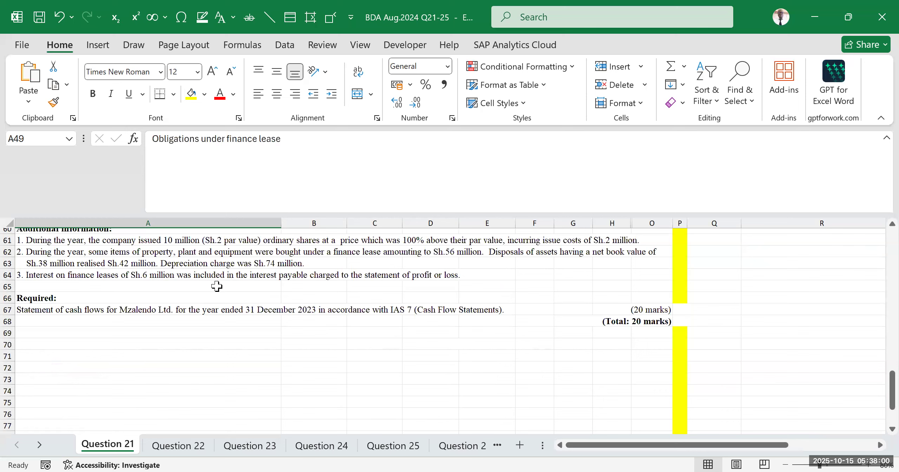
double_click(199, 275)
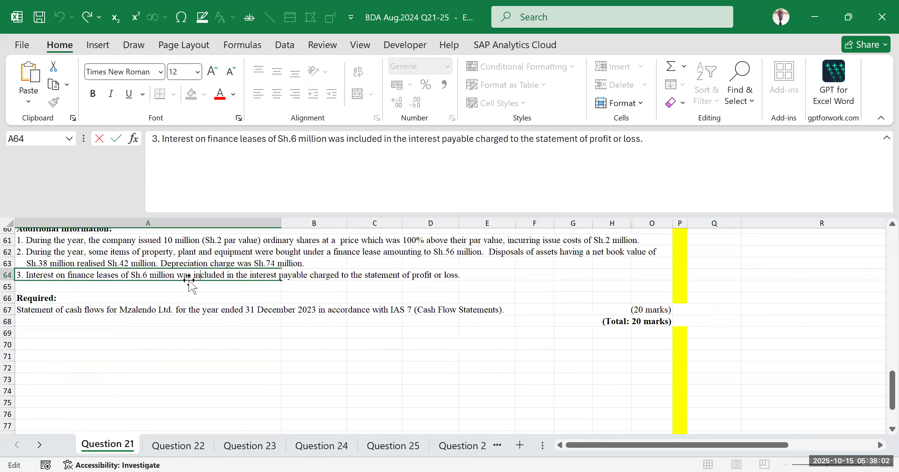
drag(178, 275, 225, 278)
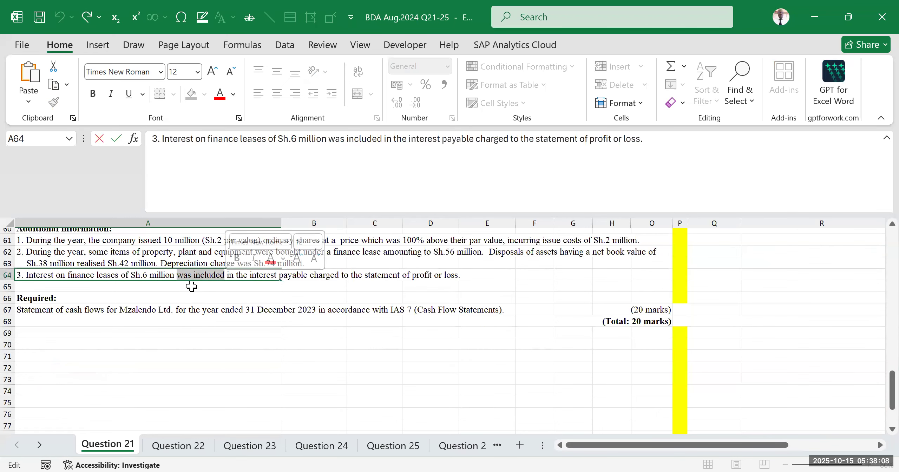
scroll(155, 298, up, 2)
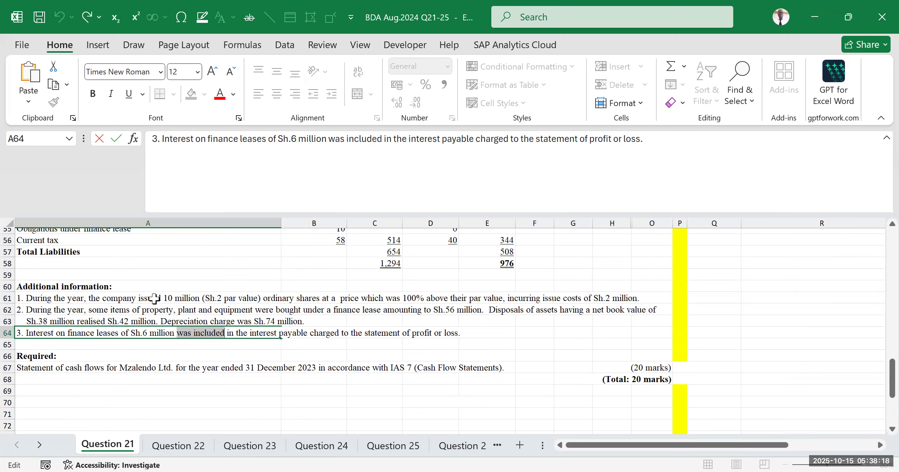
drag(75, 287, 657, 331)
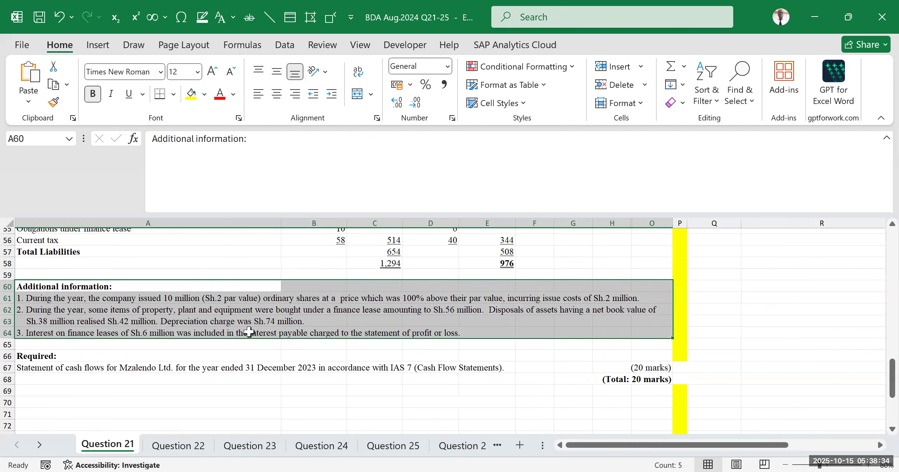
- Add the Sh.6 million finance lease interest to the interest paid formula in S21, making it =B54-(D54+B19+6)
scroll(210, 302, up, 2)
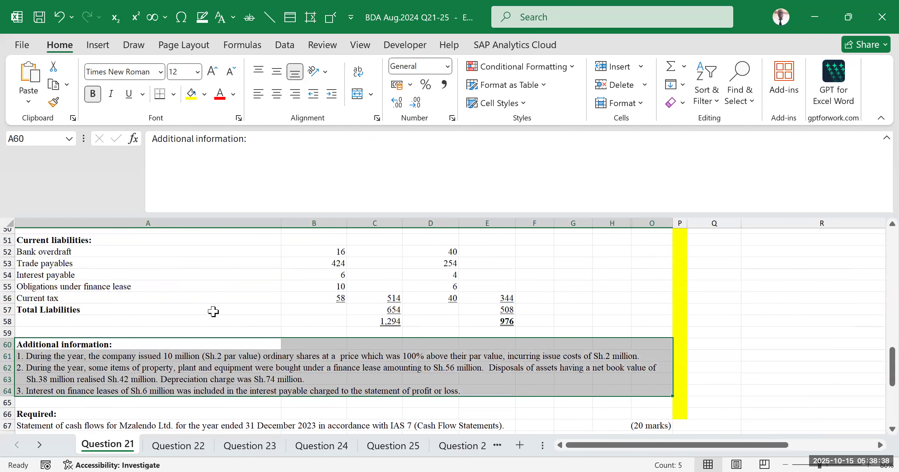
scroll(213, 311, up, 2)
scroll(219, 306, down, 2)
scroll(219, 295, up, 12)
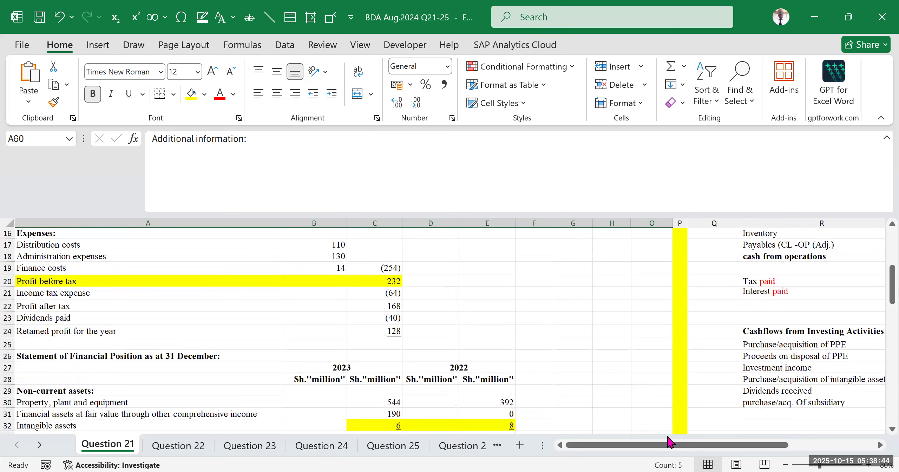
drag(667, 448, 753, 446)
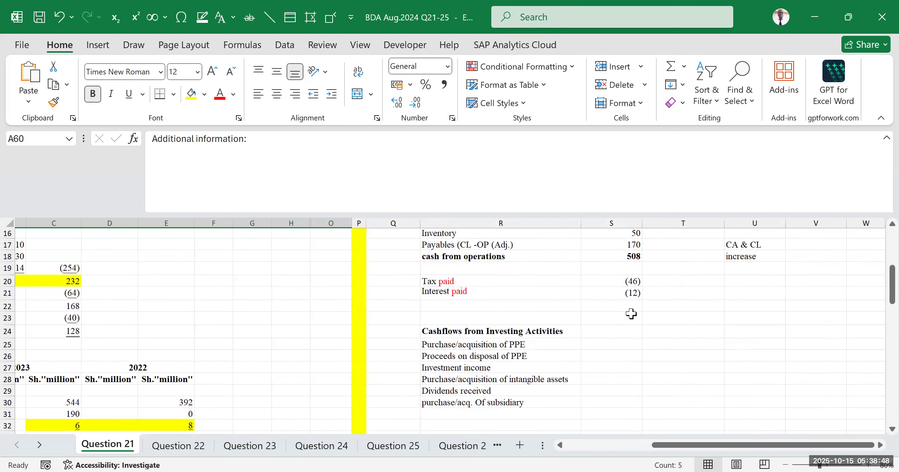
click(629, 291)
double_click(629, 292)
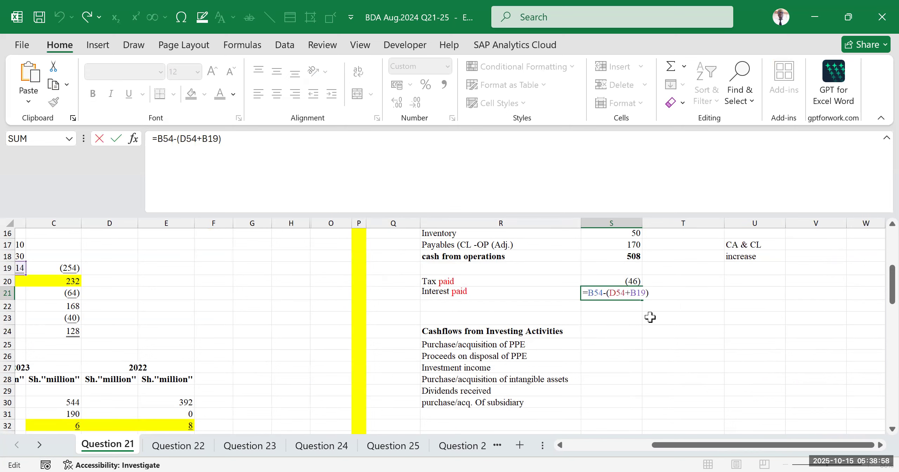
text(+6)
key(Return)
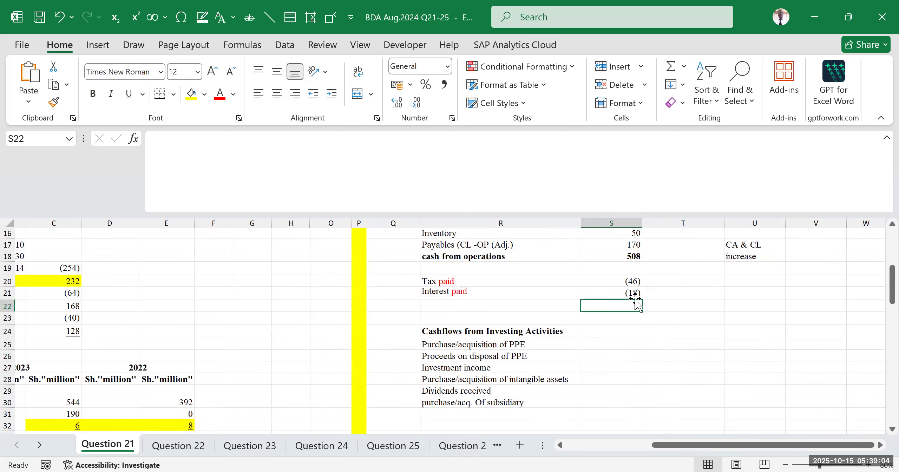
- Review the finance lease interest term in the interest paid formula in S21, leaving the cell without changing it
click(625, 285)
click(620, 295)
double_click(620, 294)
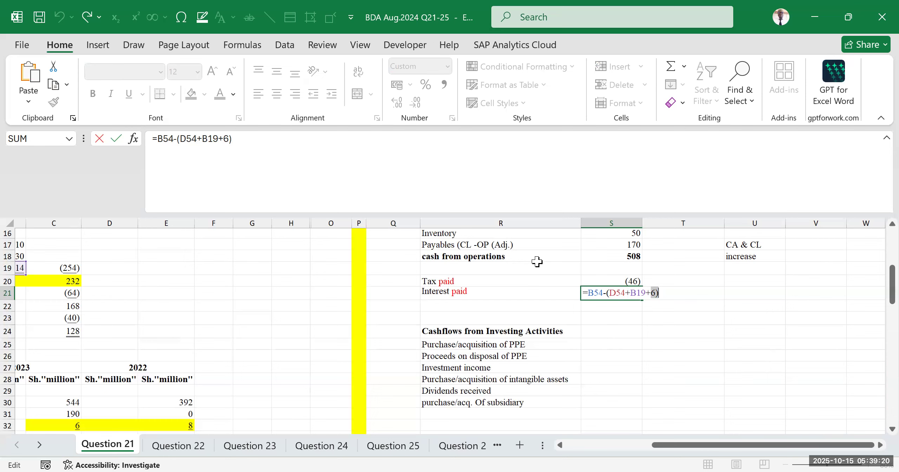
click(771, 365)
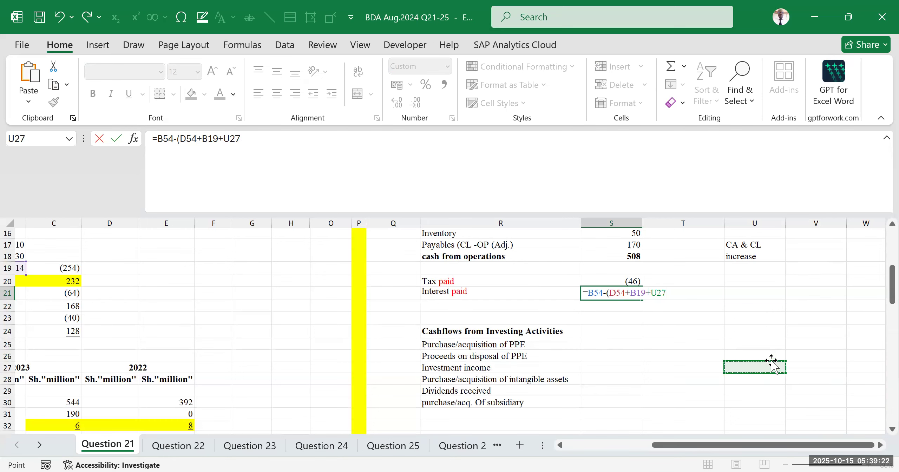
key(Escape)
click(675, 343)
click(698, 321)
click(721, 352)
click(755, 306)
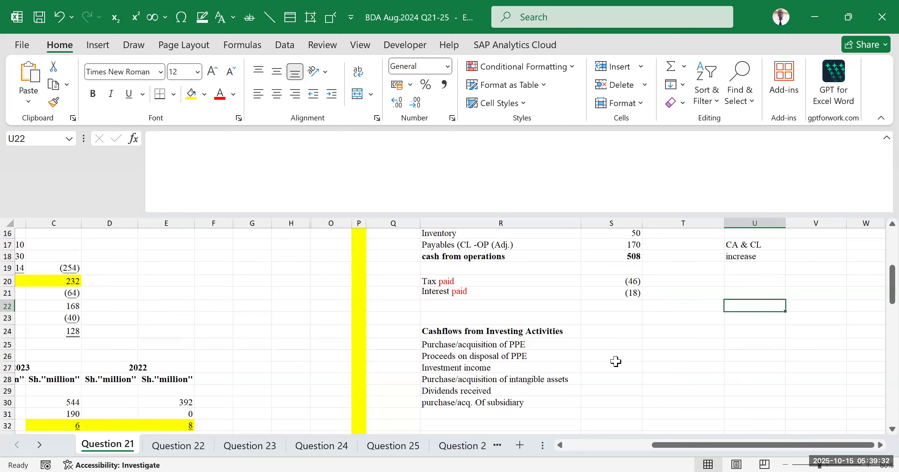
click(647, 356)
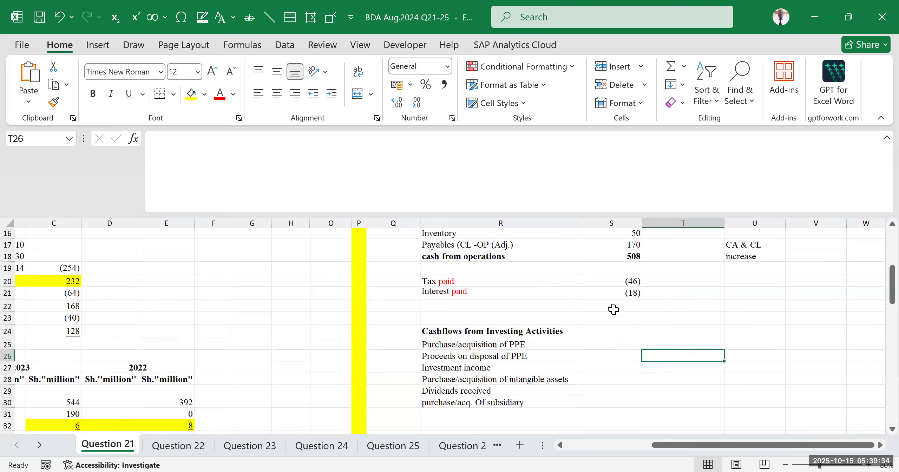
- Examine the line items under cash flows from financing activities and the empty row 40 below loan repayment
scroll(614, 309, down, 3)
drag(445, 336, 694, 390)
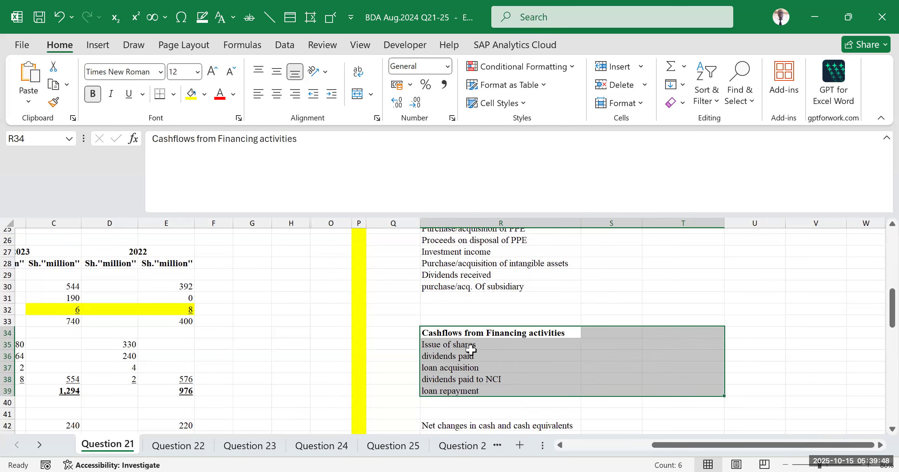
click(532, 382)
click(488, 398)
drag(489, 397, 616, 390)
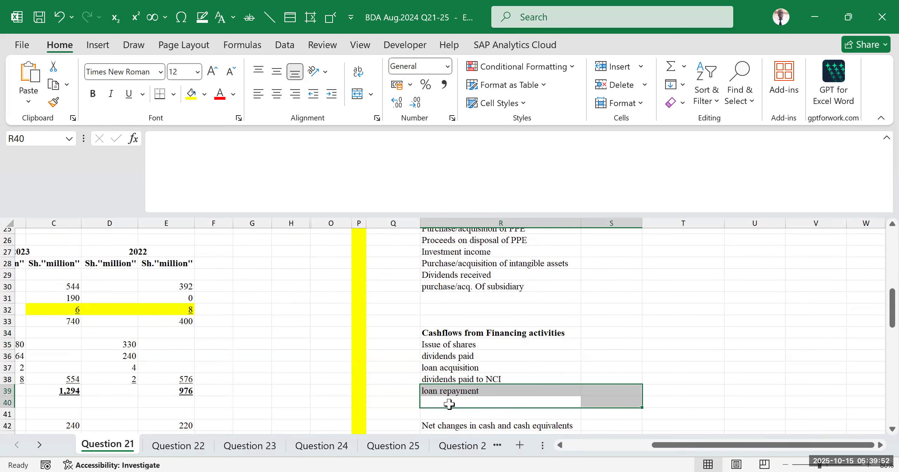
drag(441, 404, 739, 404)
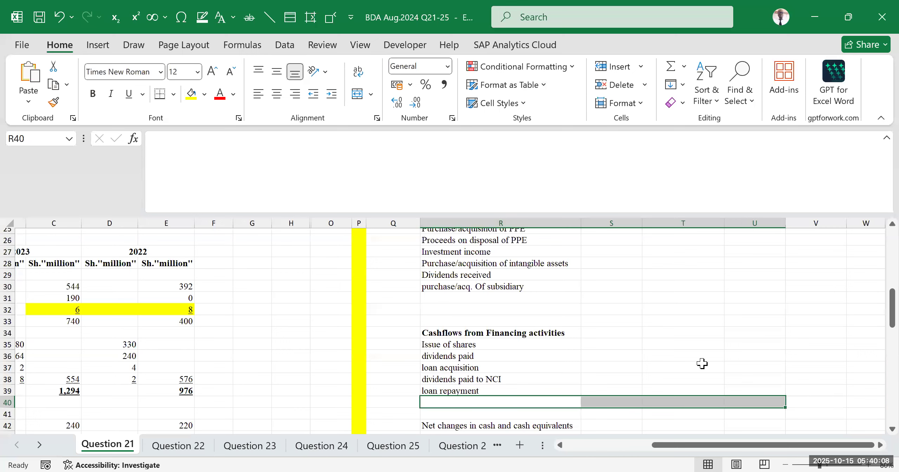
click(700, 336)
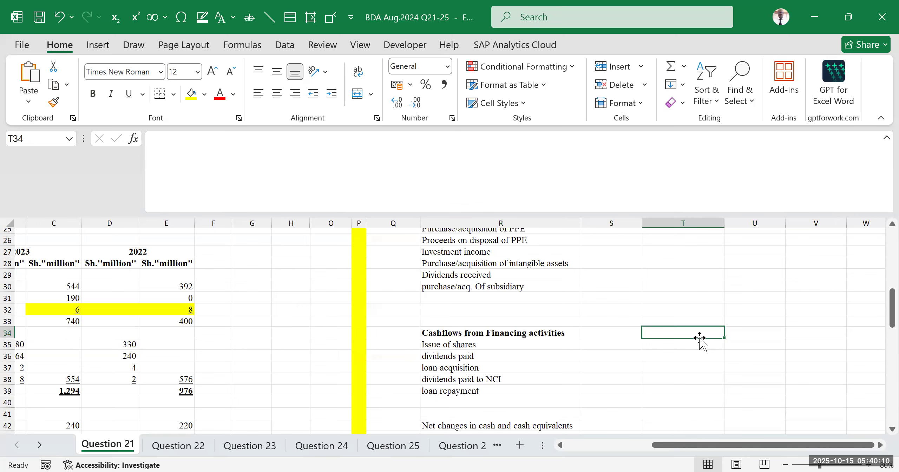
- Return to the source statements and look over the additional information below the statement of financial position
drag(689, 452, 531, 433)
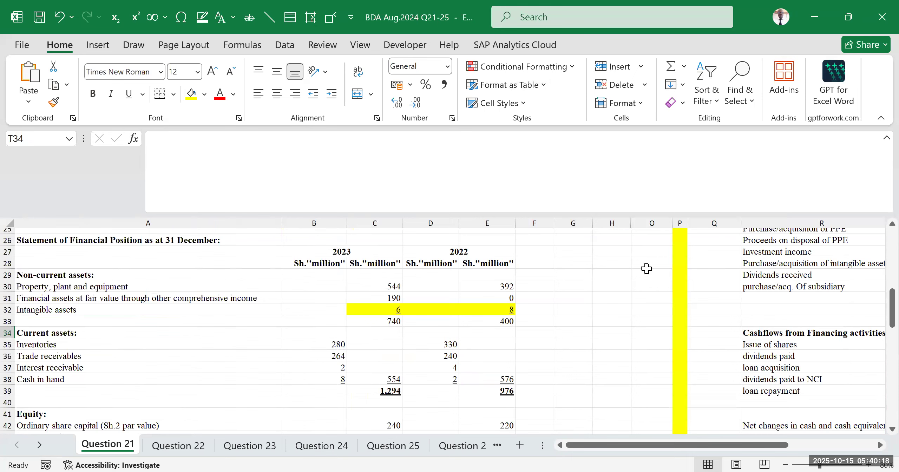
click(613, 309)
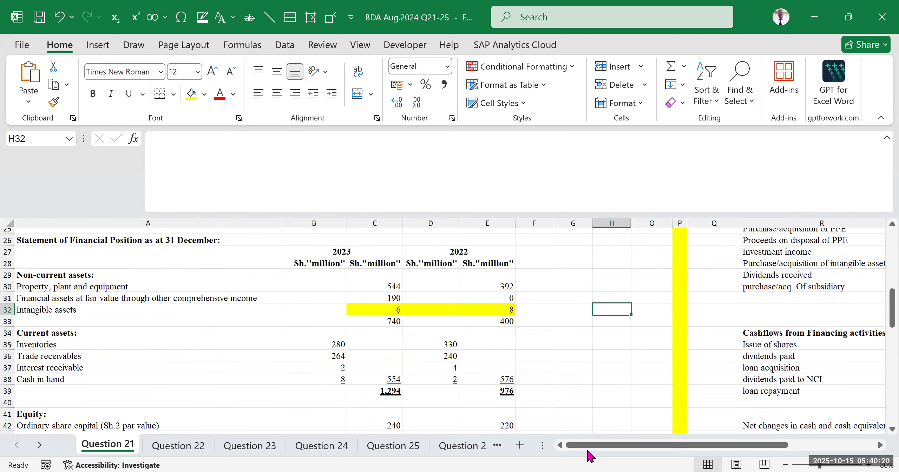
scroll(351, 404, down, 8)
scroll(246, 387, down, 2)
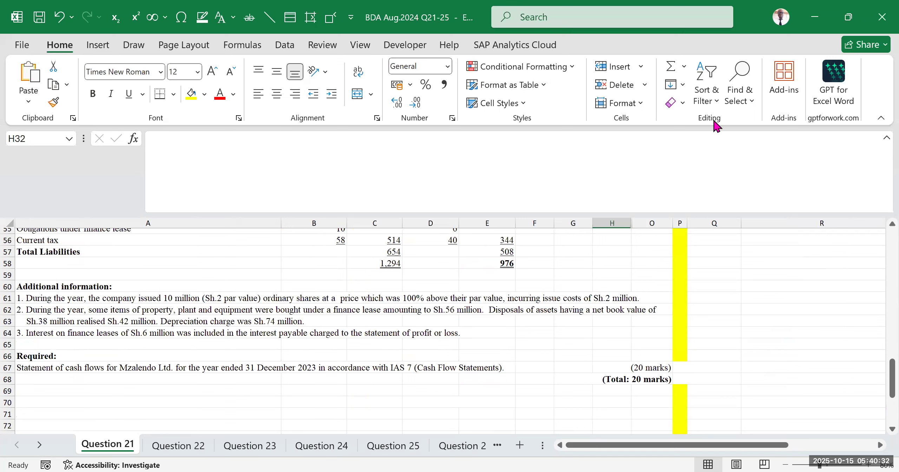
- Highlight note 3 on finance lease interest in row 64 in yellow, from column A to column O
click(35, 332)
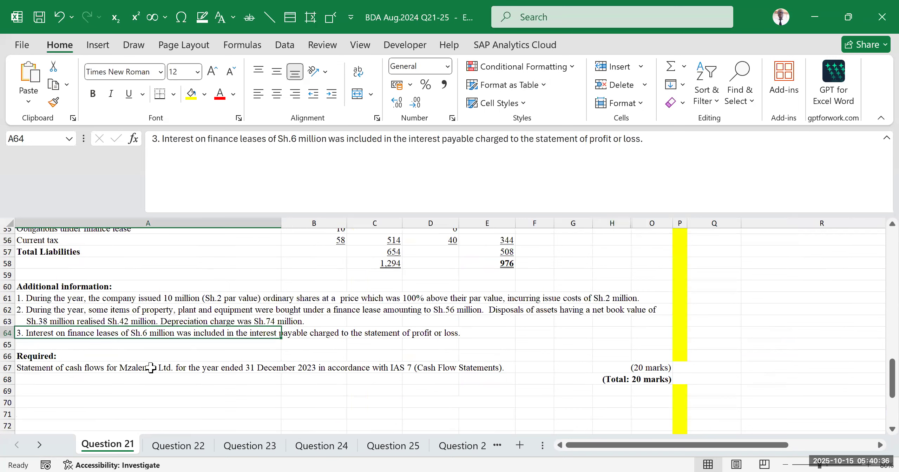
click(129, 352)
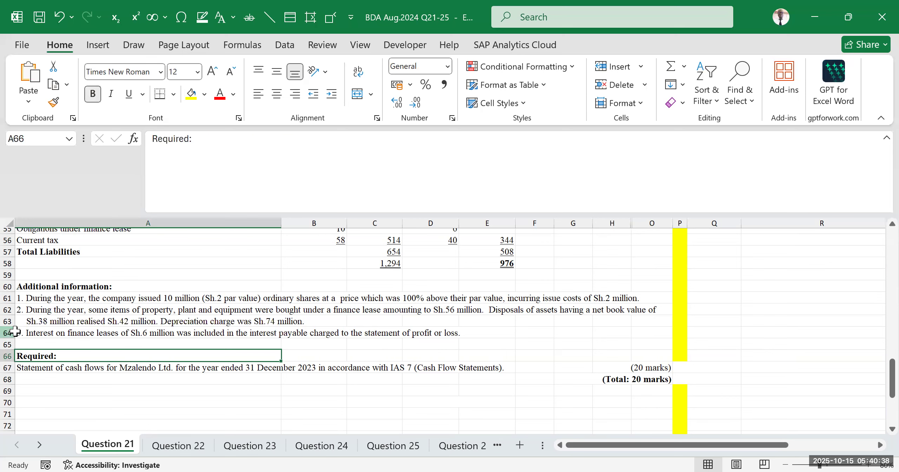
drag(28, 333, 669, 333)
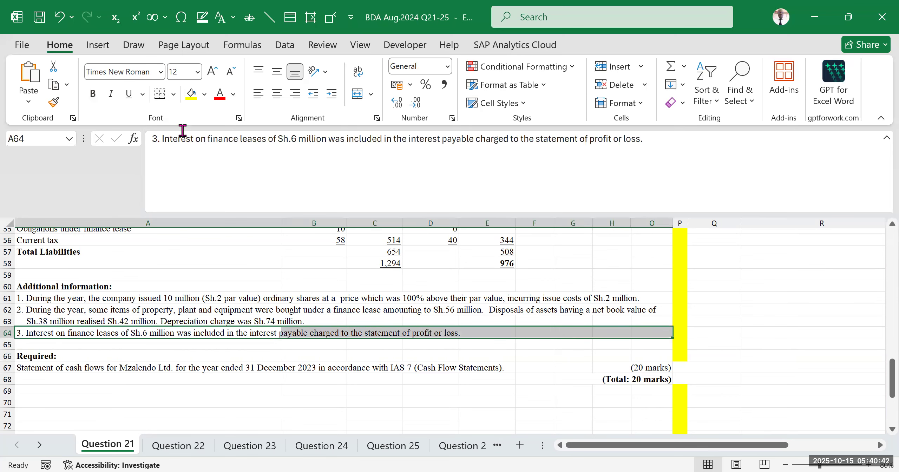
click(191, 95)
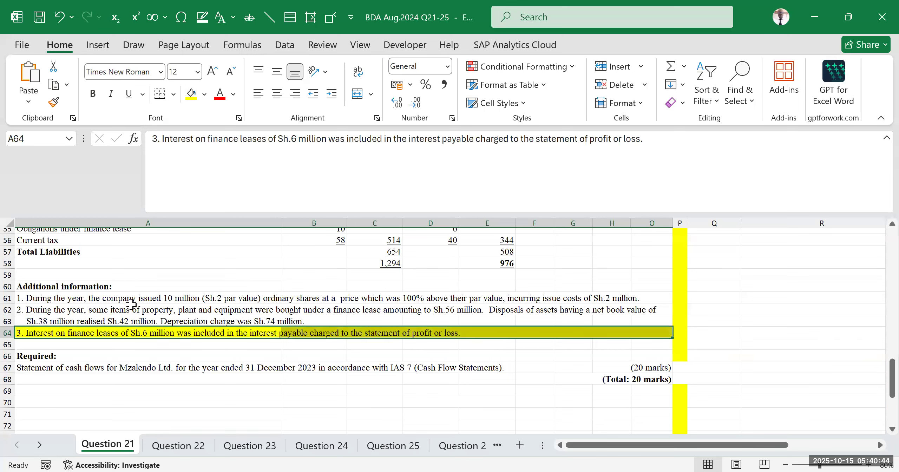
click(499, 285)
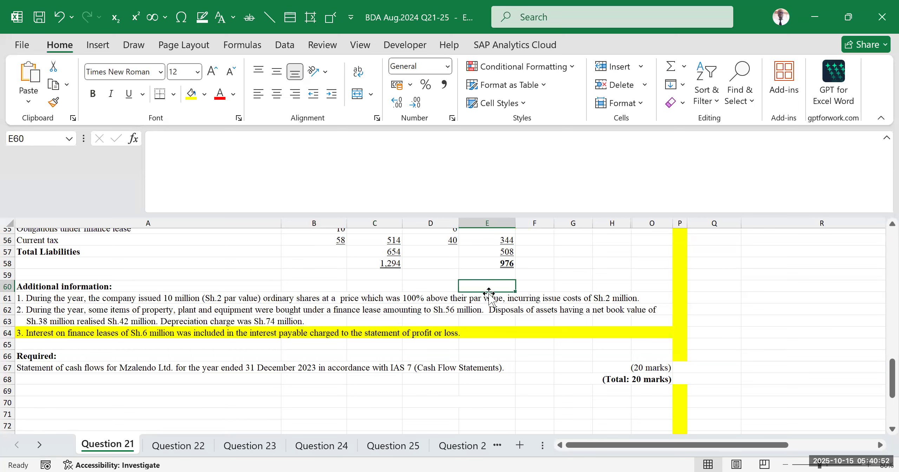
- Reread the highlighted note 3 on finance lease interest, together with the current liabilities above the additional information
drag(22, 333, 672, 332)
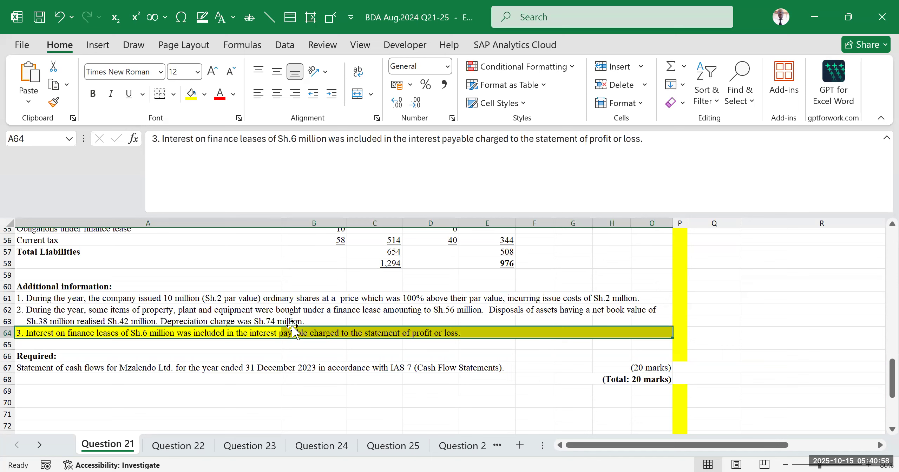
click(274, 334)
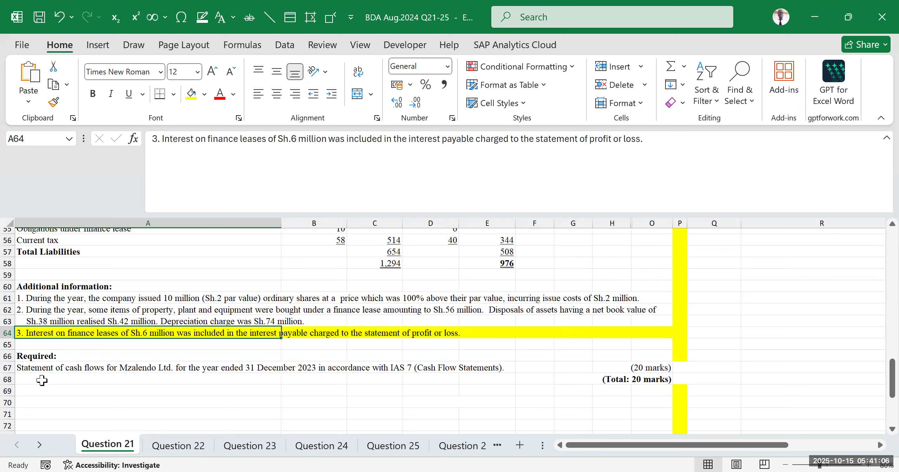
click(42, 381)
click(32, 331)
scroll(106, 308, up, 2)
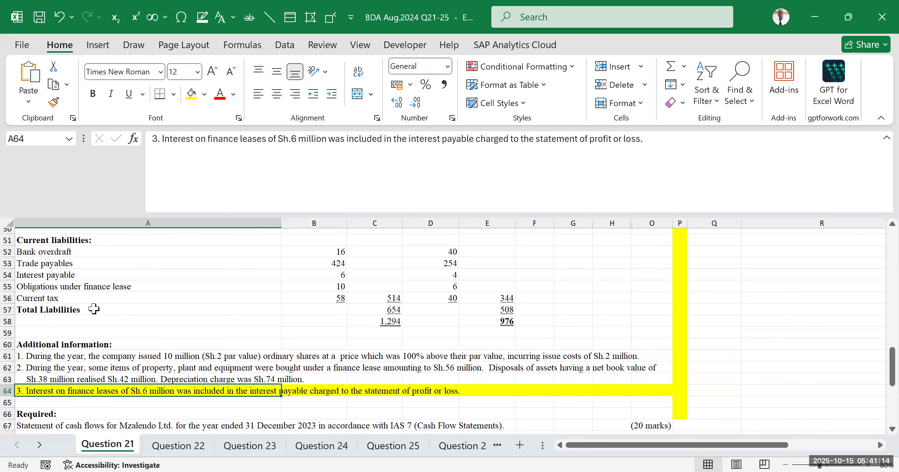
click(94, 309)
drag(21, 391, 661, 394)
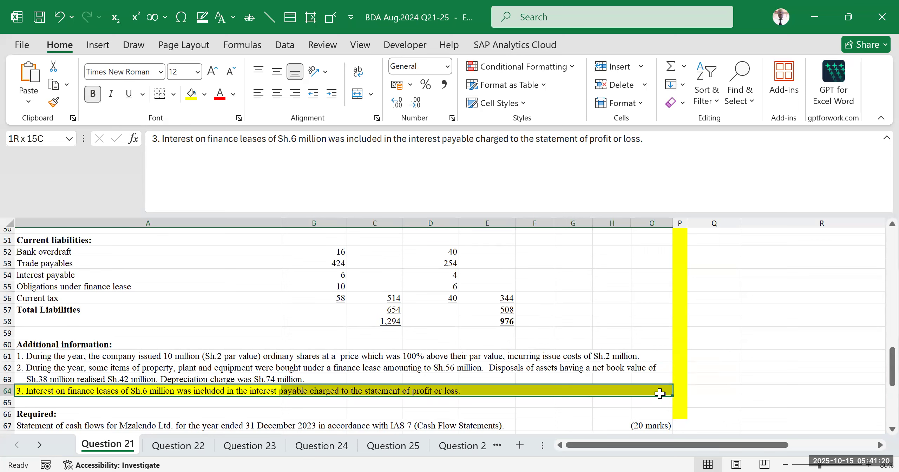
drag(659, 394, 658, 403)
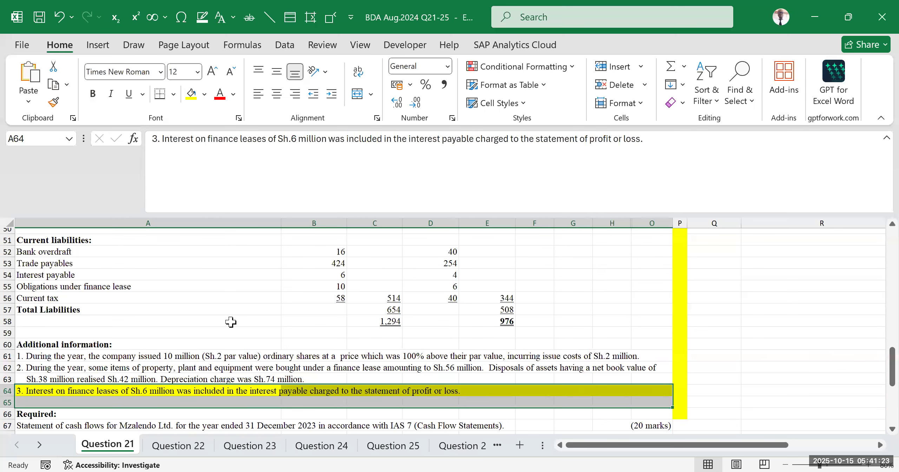
click(585, 278)
- Return to the cash flow statement and review the investing activities line items and the gain on disposal of PPE
drag(603, 446, 684, 446)
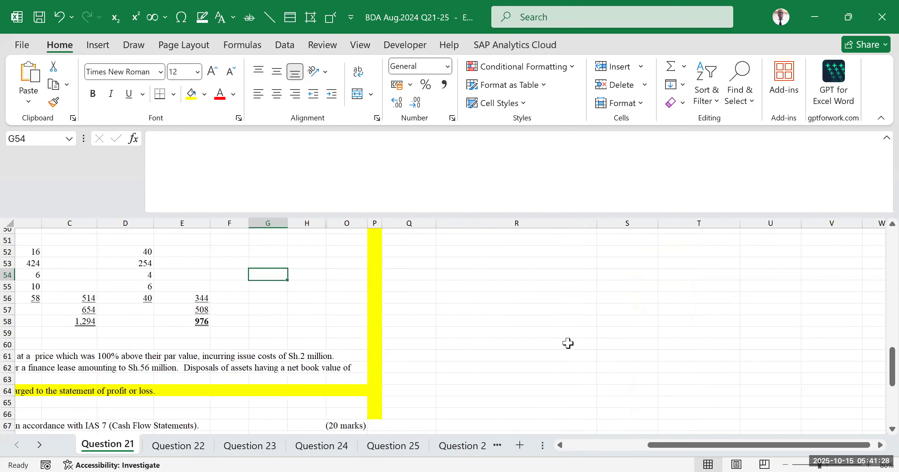
scroll(568, 343, up, 10)
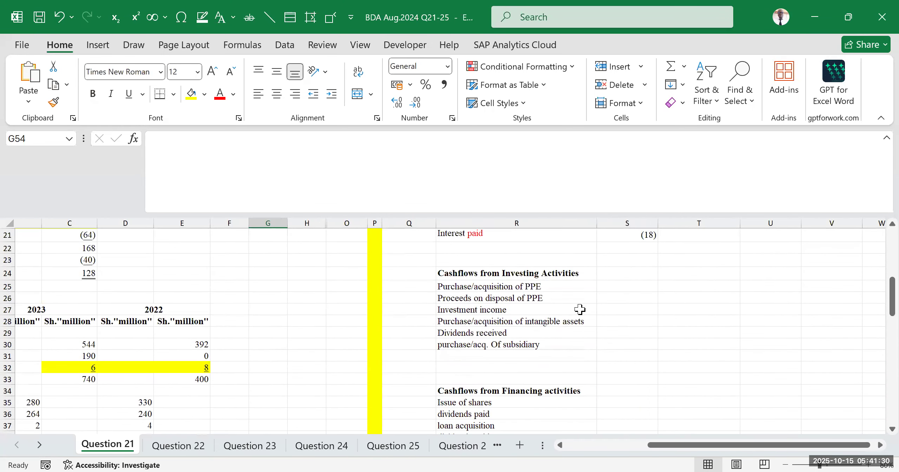
scroll(580, 310, up, 2)
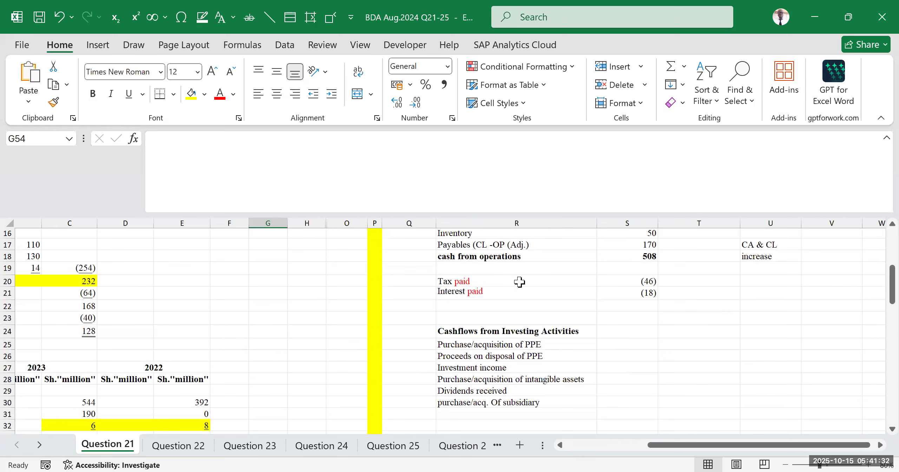
scroll(527, 325, down, 2)
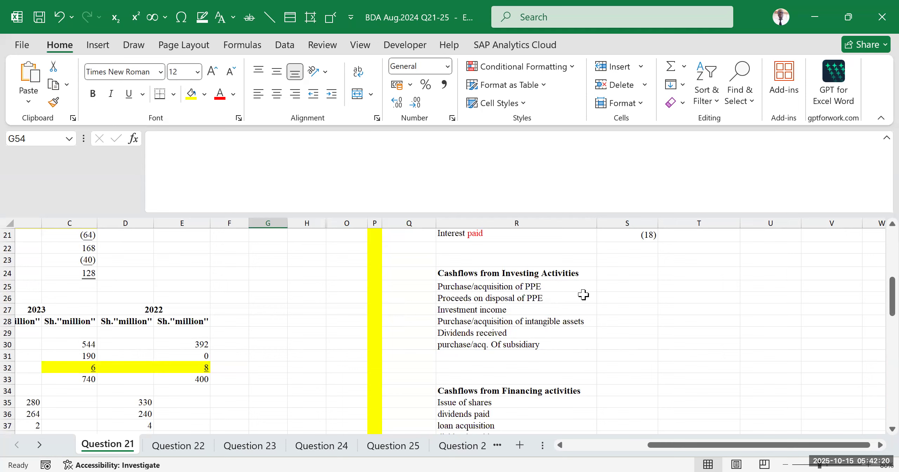
click(513, 286)
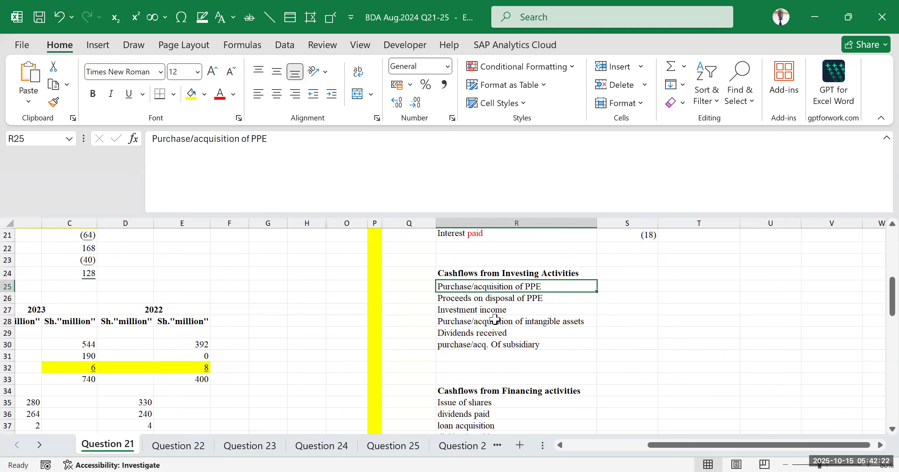
click(493, 298)
click(475, 310)
click(469, 355)
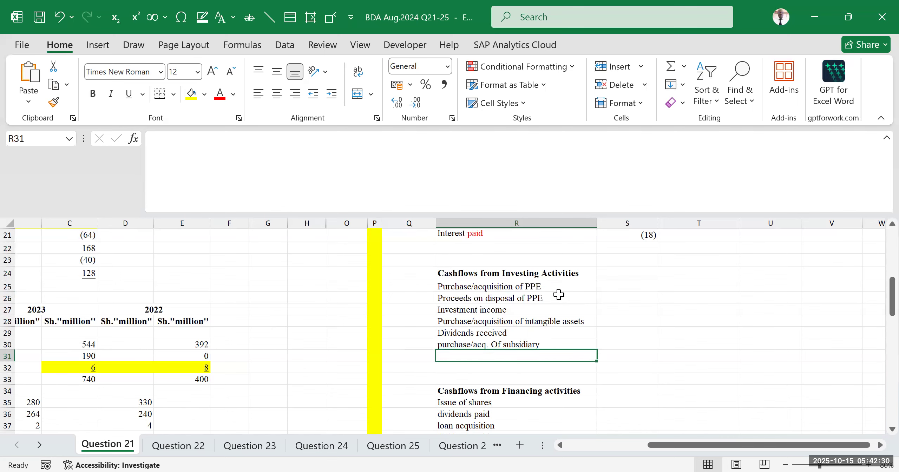
scroll(563, 298, up, 7)
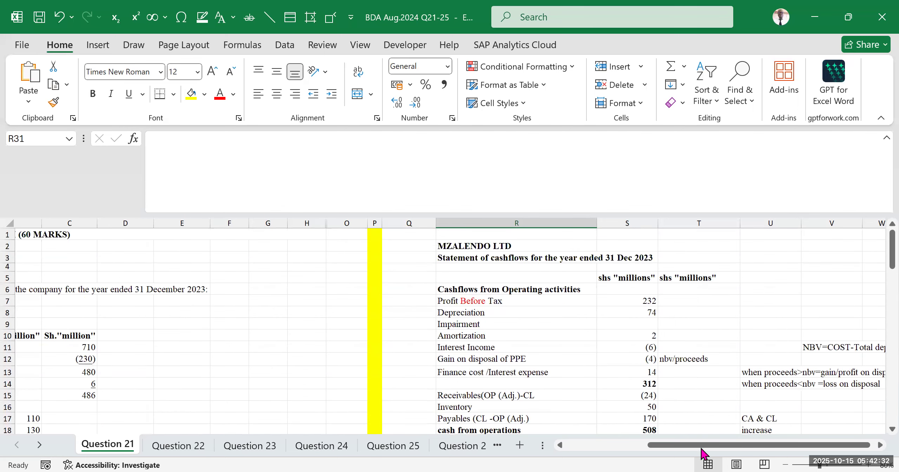
drag(710, 445, 756, 446)
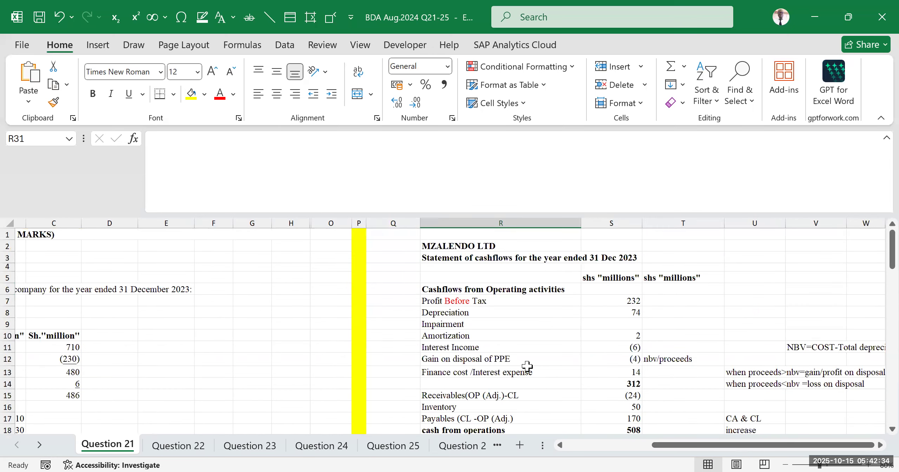
scroll(518, 368, down, 2)
click(486, 302)
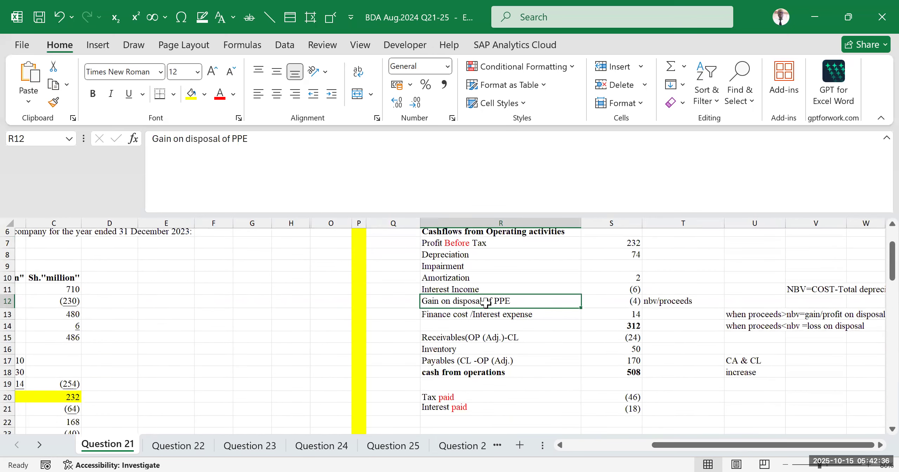
scroll(492, 313, up, 2)
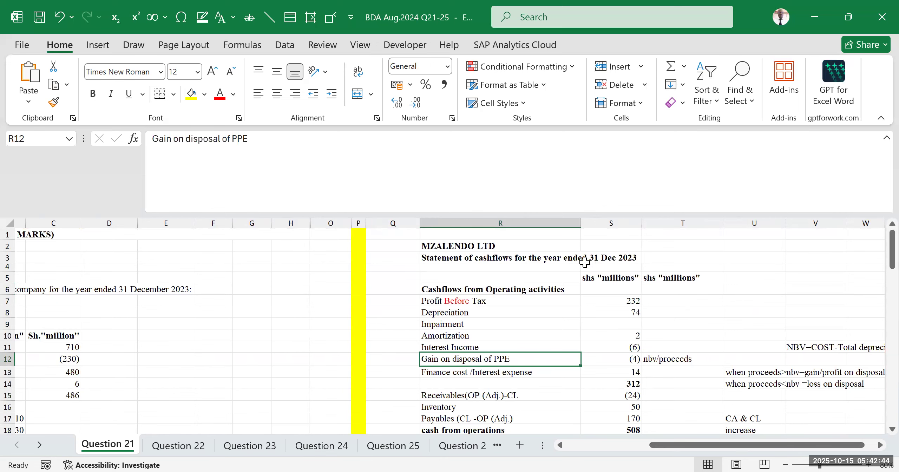
- Enter the heading "Working" in X23, in the blank area beside the investing activities, and make it bold and underlined
scroll(622, 377, down, 5)
click(682, 344)
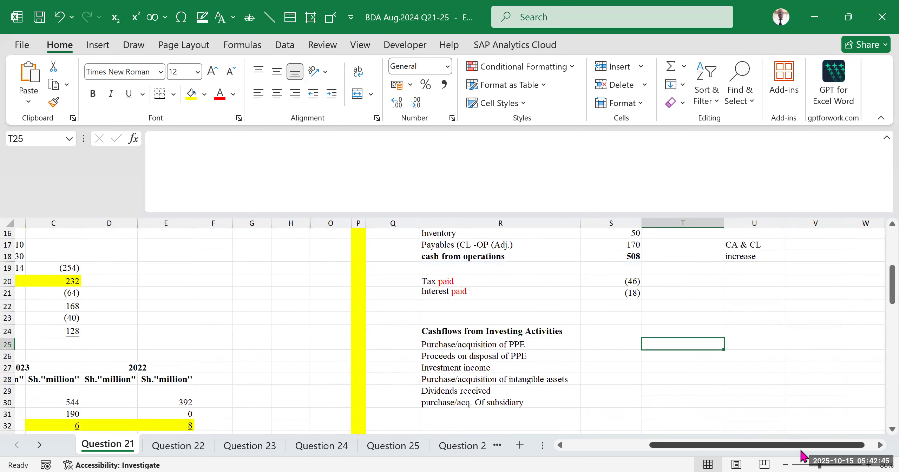
click(880, 446)
click(880, 446)
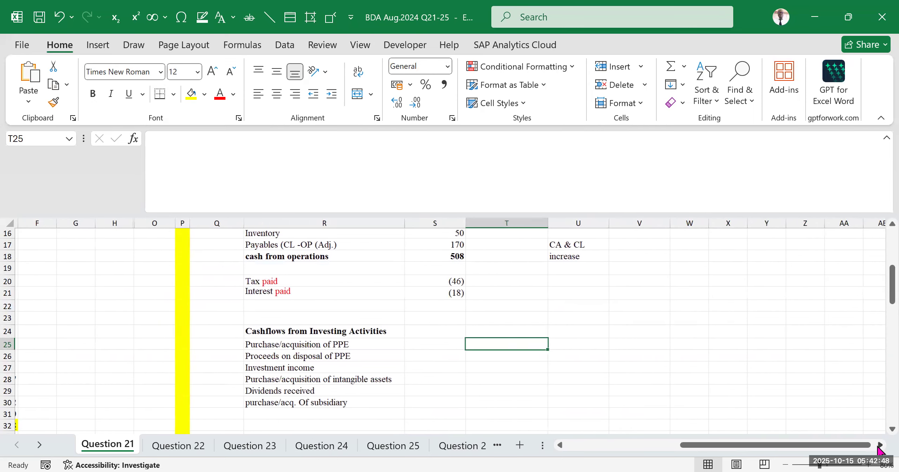
click(881, 446)
click(881, 446)
click(881, 446)
scroll(429, 399, down, 7)
scroll(429, 399, up, 3)
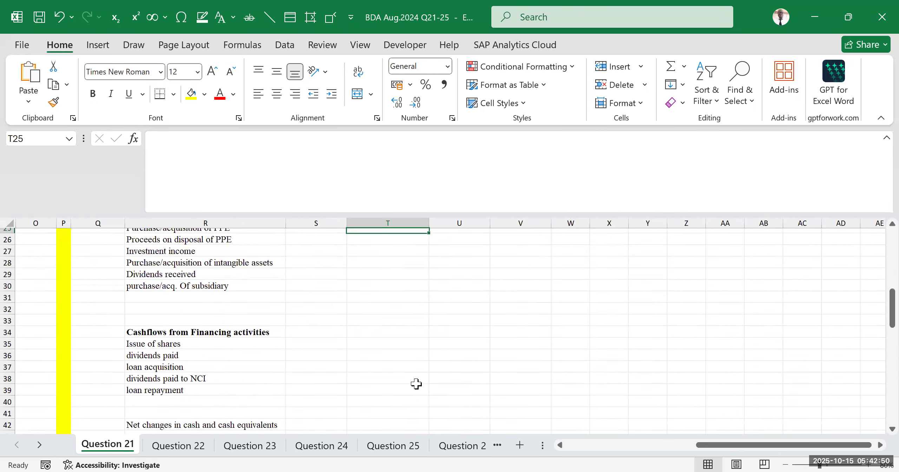
scroll(658, 341, up, 2)
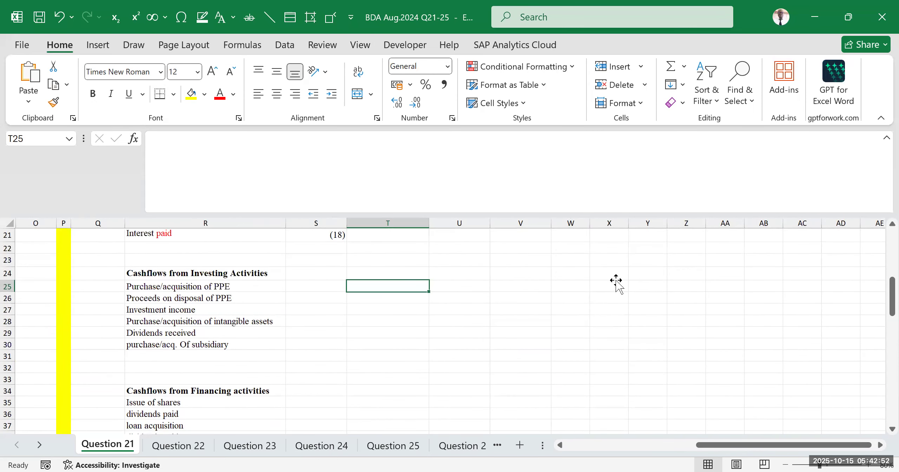
click(603, 274)
click(604, 259)
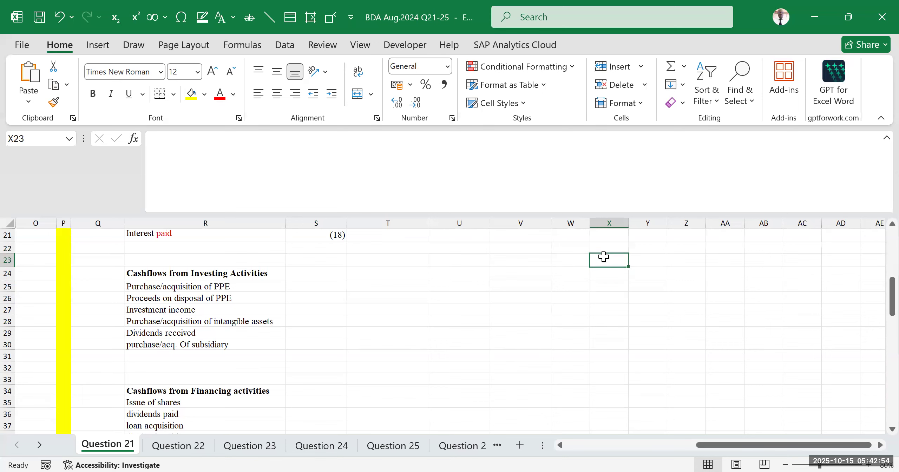
text(W)
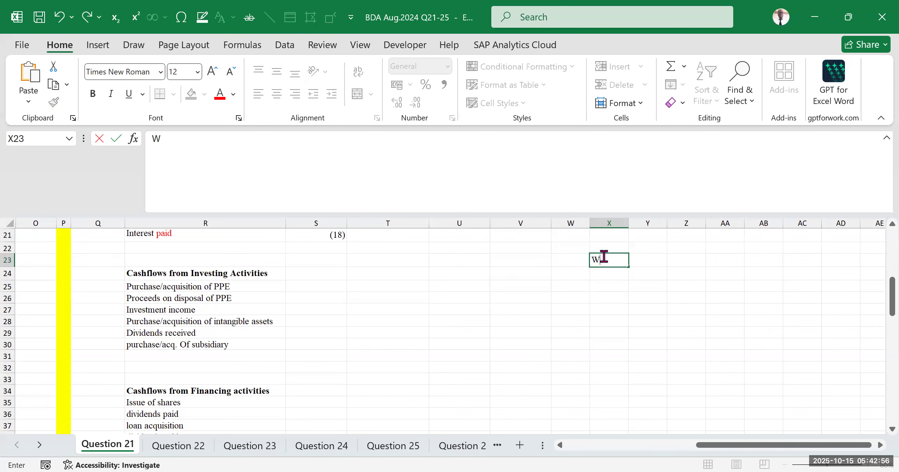
text(orking)
click(615, 318)
click(611, 258)
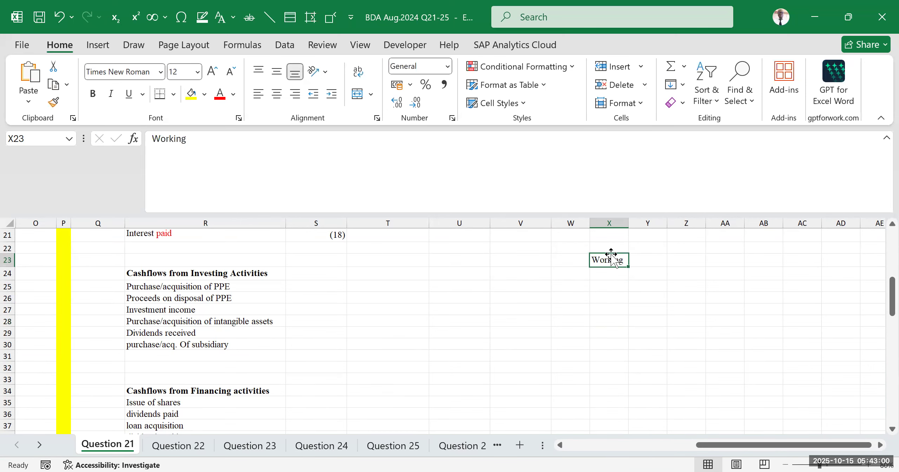
key(ctrl+b)
key(ctrl+u)
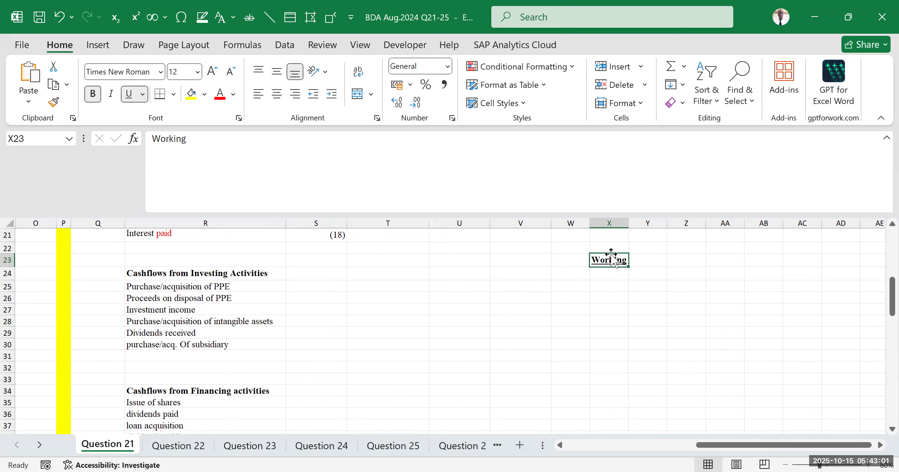
- Enter the label "(PPE)" in Y23, next to the Working heading
click(632, 322)
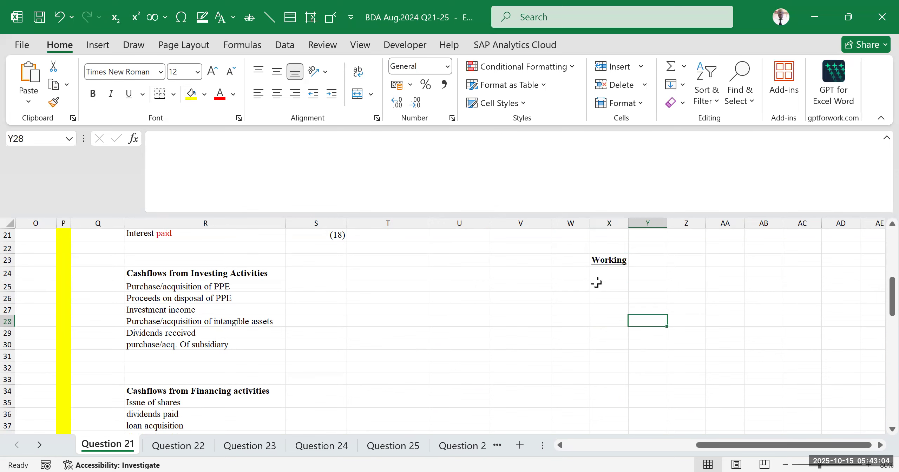
key(Up)
key(Up)
key(Up)
key(Up)
key(Up)
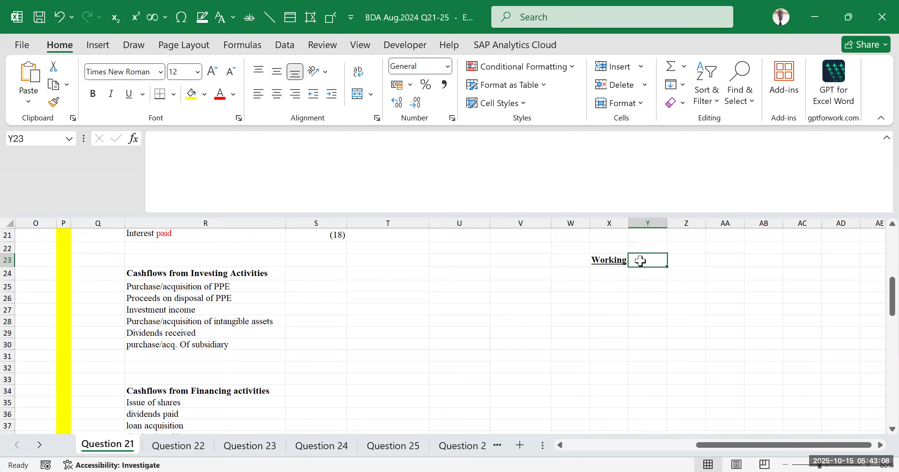
text((PPE))
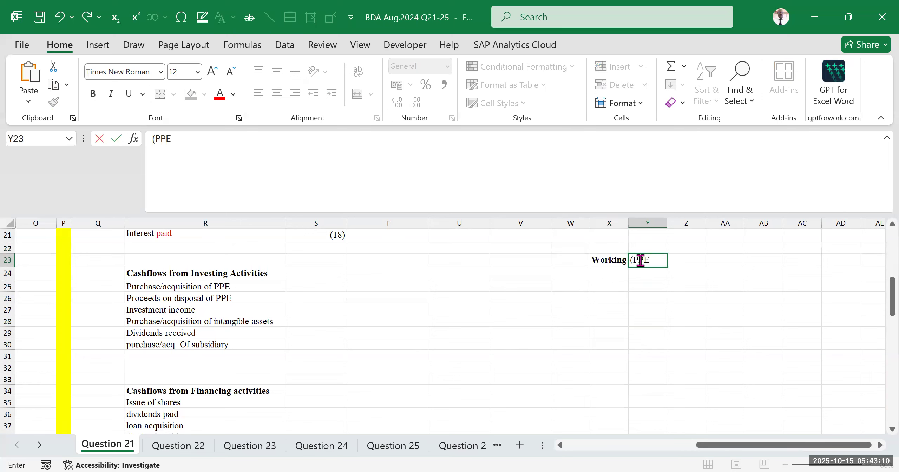
click(685, 325)
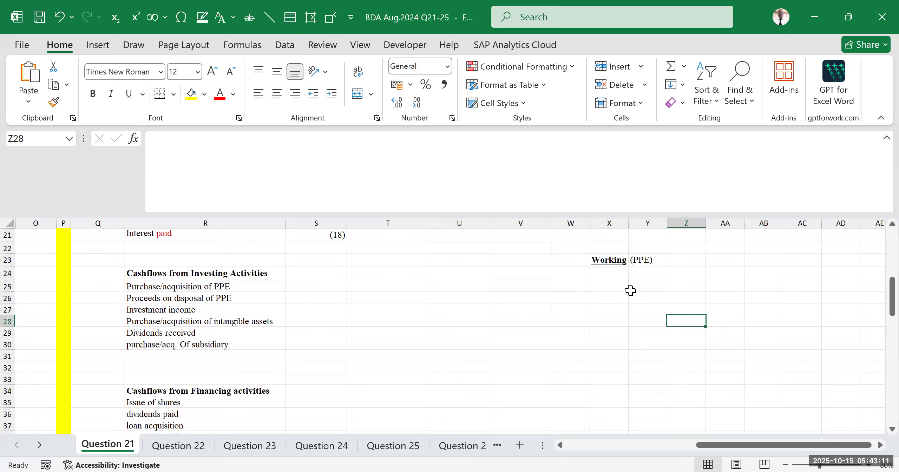
click(609, 277)
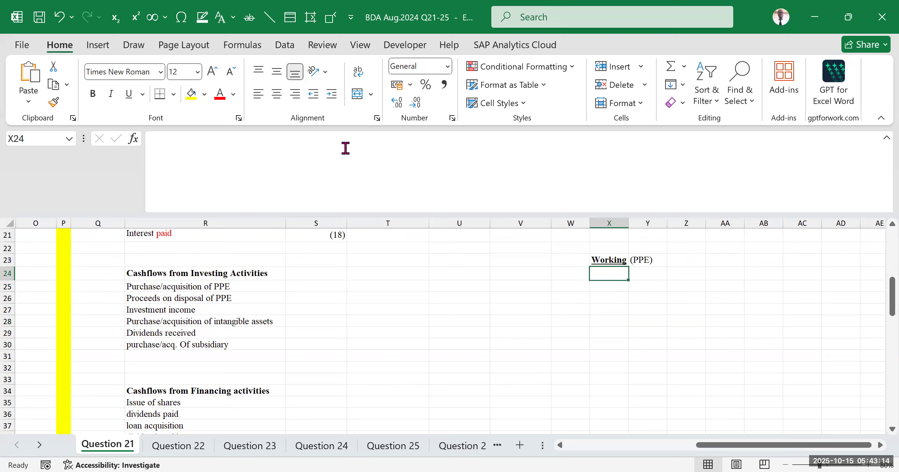
click(608, 320)
click(606, 287)
click(603, 273)
click(282, 22)
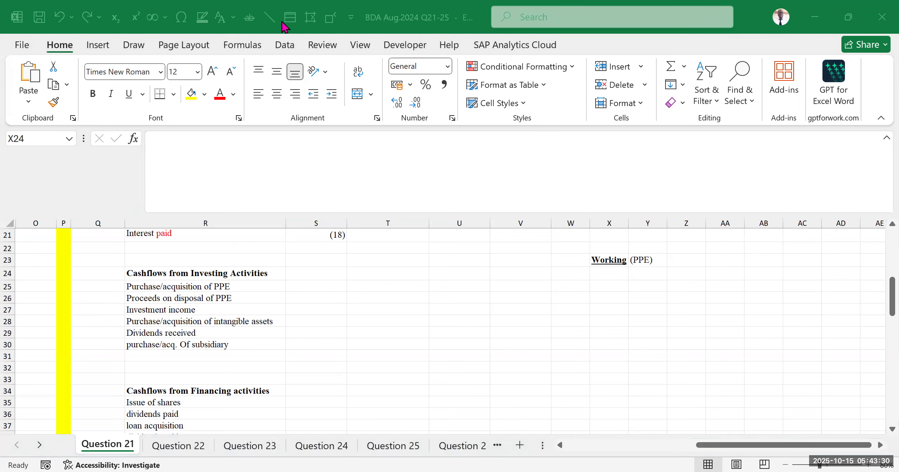
click(622, 321)
click(608, 273)
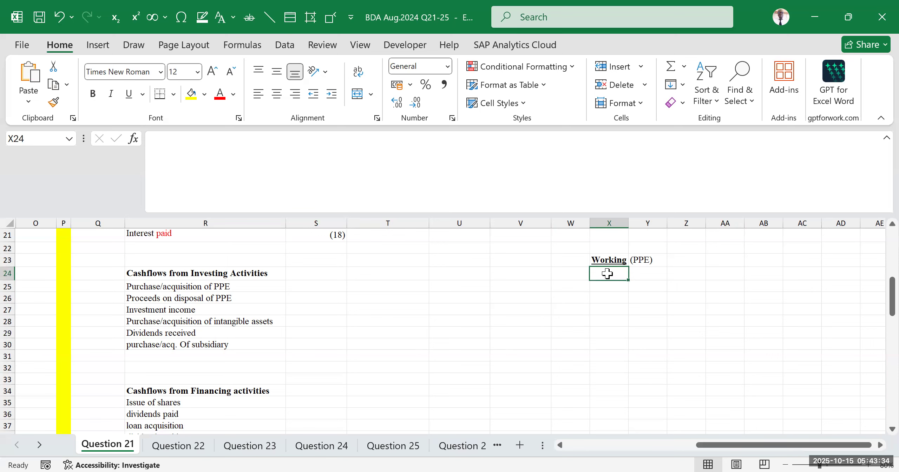
text(OPENING BAL)
key(BackSpace)
key(BackSpace)
key(BackSpace)
key(BackSpace)
key(BackSpace)
key(BackSpace)
key(BackSpace)
key(BackSpace)
key(BackSpace)
key(BackSpace)
key(BackSpace)
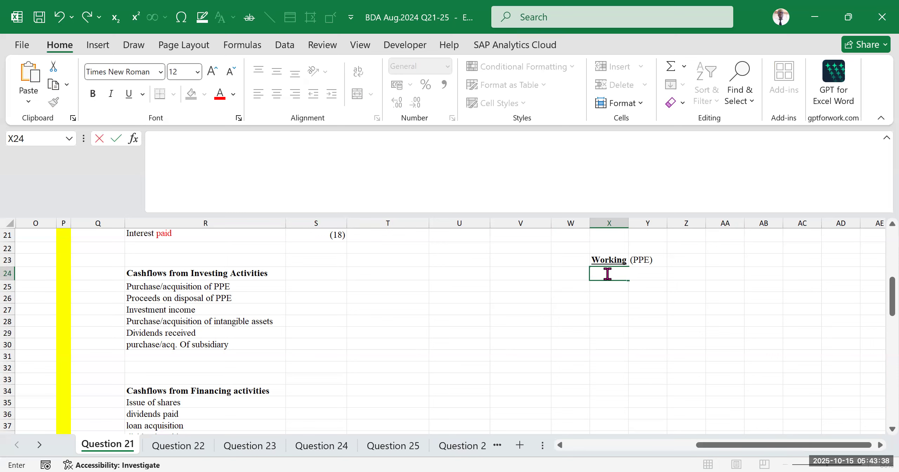
- Enter the label "Opening bal." in X24 below the Working heading and widen column X to fit it
text(Opening bal.)
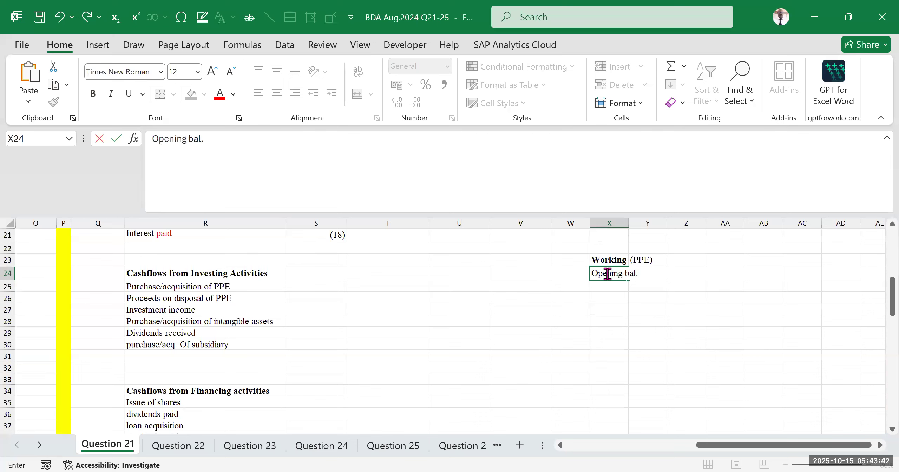
click(675, 297)
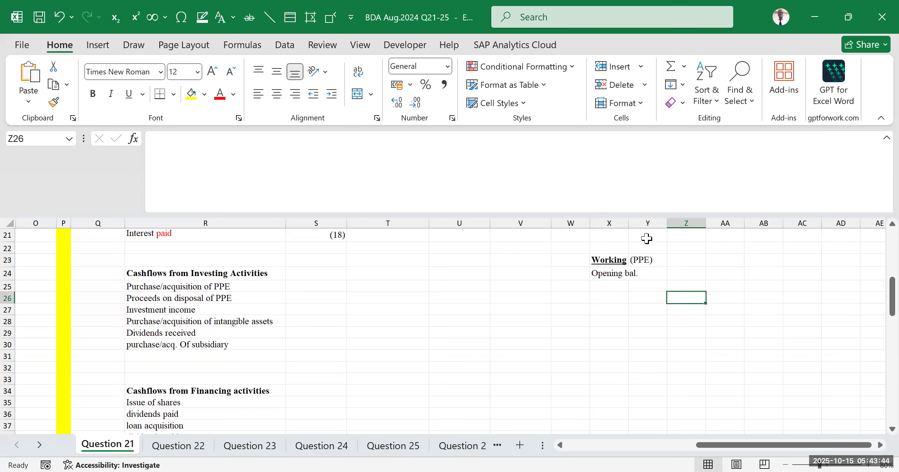
drag(629, 224, 643, 223)
- Link the opening balance in Y24 to the 2022 property, plant and equipment figure with the formula =E30
click(654, 275)
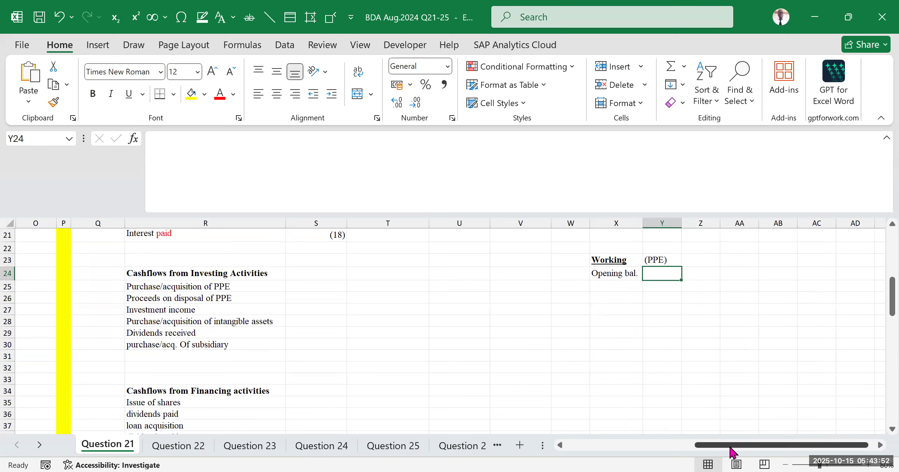
text(=)
drag(695, 446, 514, 451)
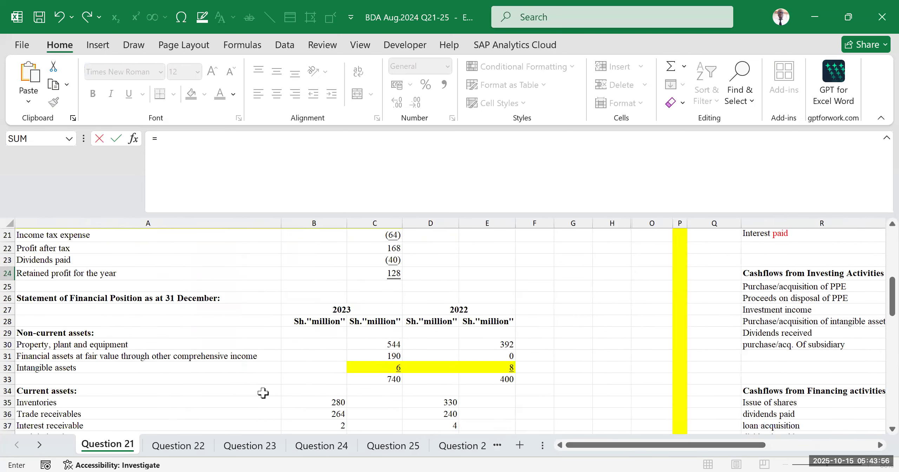
click(496, 334)
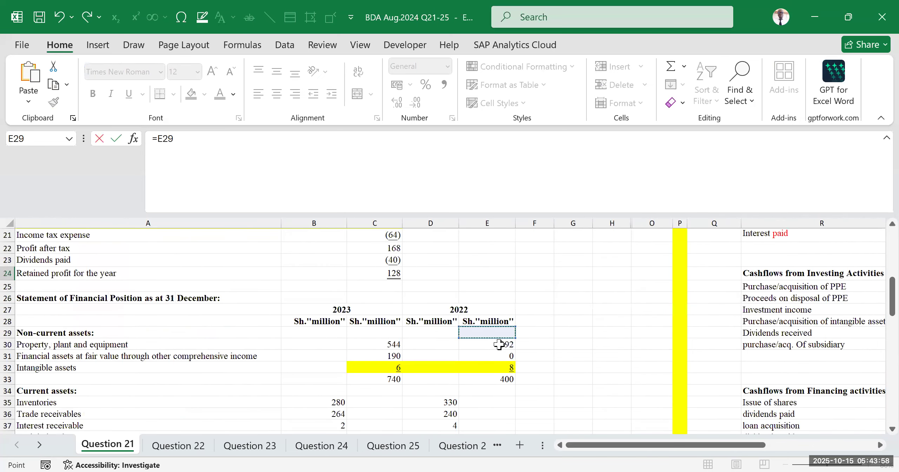
click(488, 345)
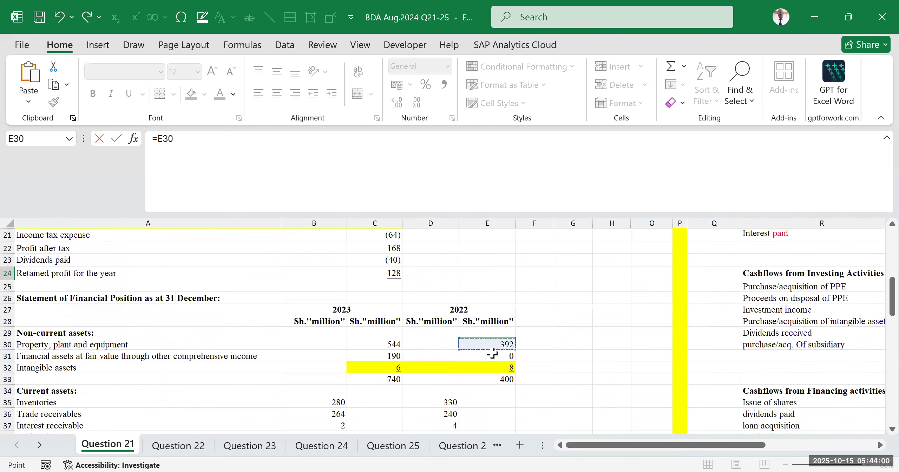
key(Return)
click(850, 336)
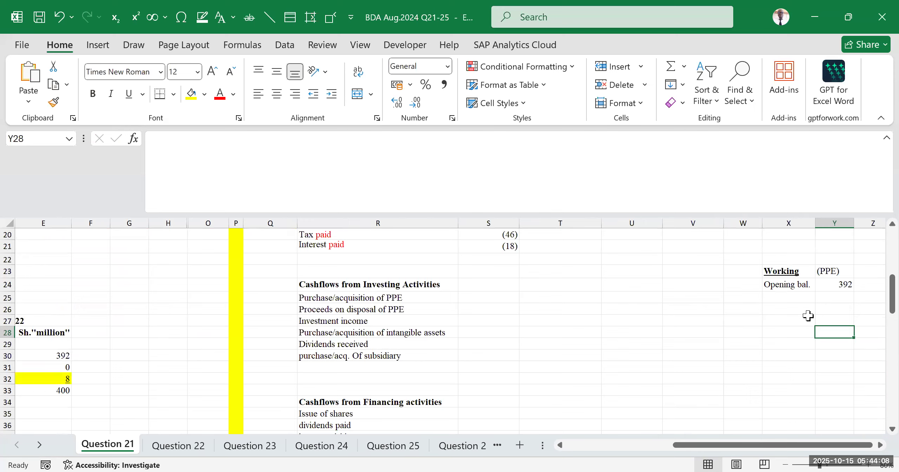
- Compare the 2022 and 2023 property, plant and equipment balances in the statement of financial position
scroll(761, 275, up, 3)
scroll(758, 277, down, 3)
click(746, 377)
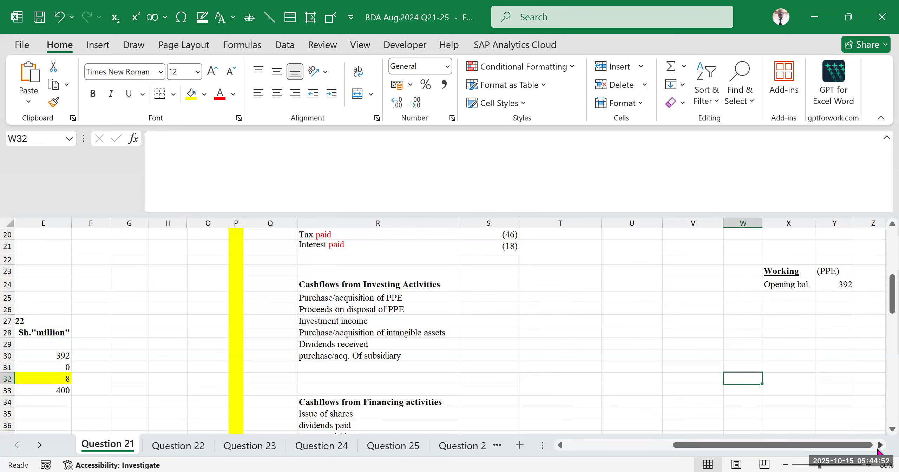
scroll(819, 381, right, 2)
click(708, 298)
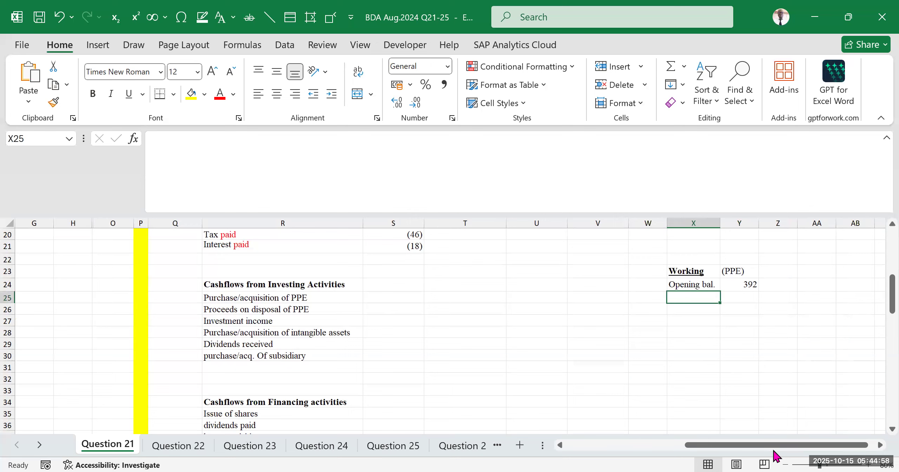
drag(731, 445, 586, 453)
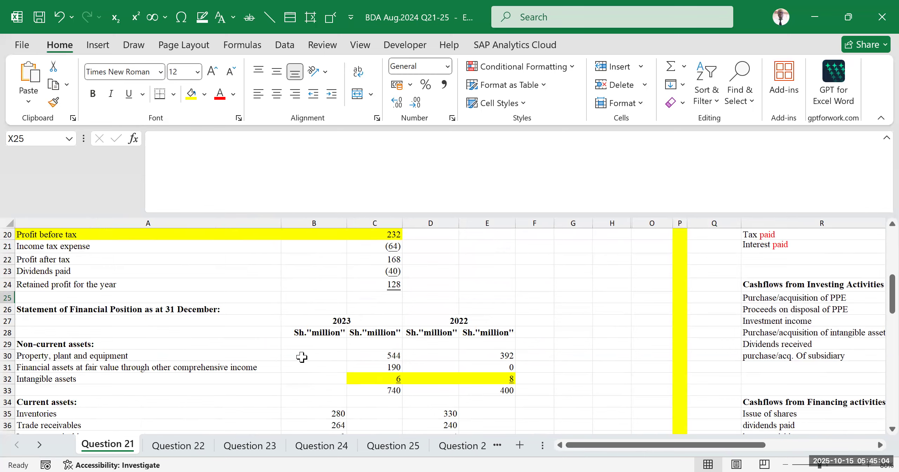
scroll(296, 351, down, 2)
scroll(269, 350, up, 2)
scroll(269, 350, up, 1)
click(139, 356)
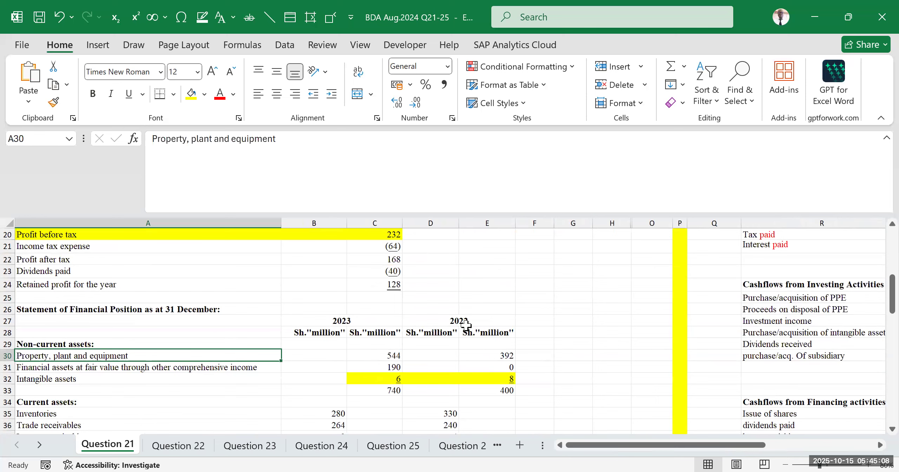
click(486, 324)
click(496, 357)
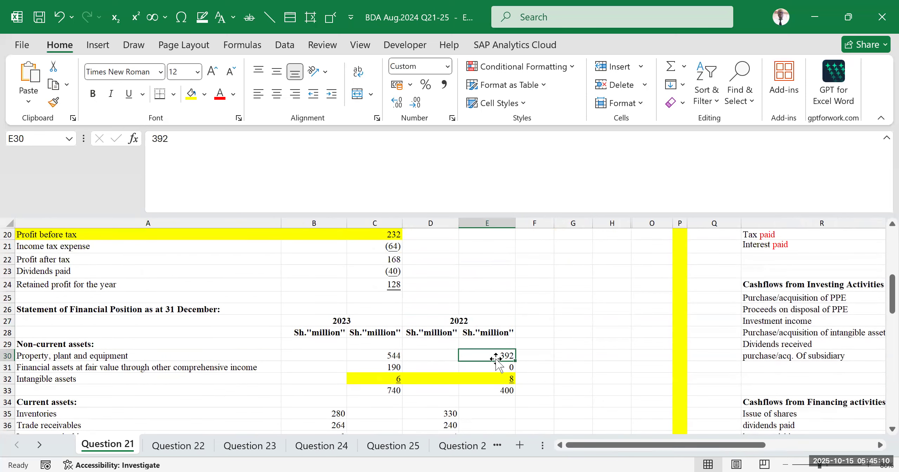
click(346, 324)
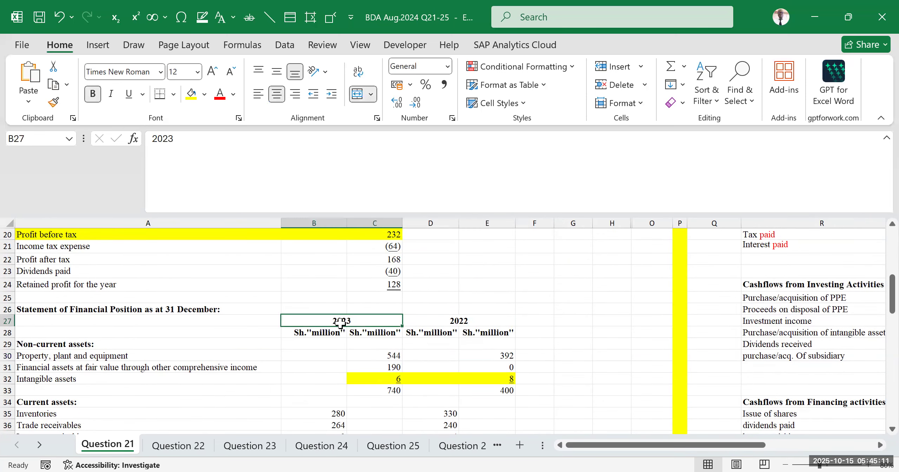
click(372, 356)
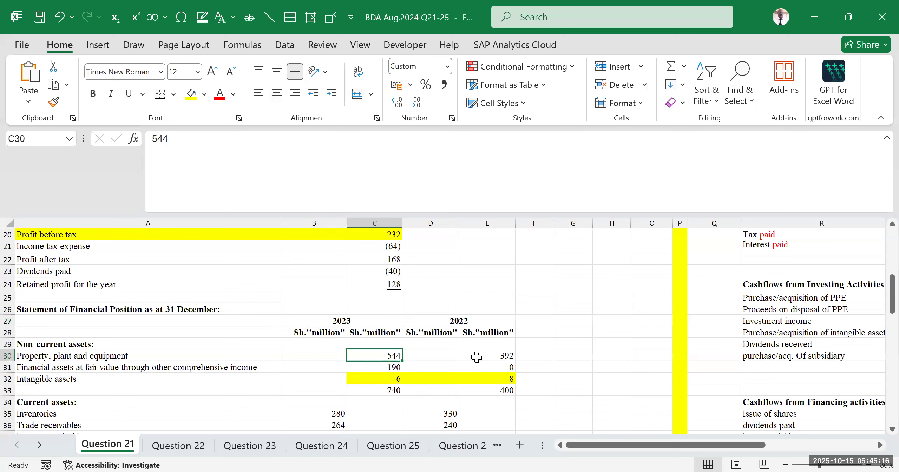
drag(479, 356, 393, 357)
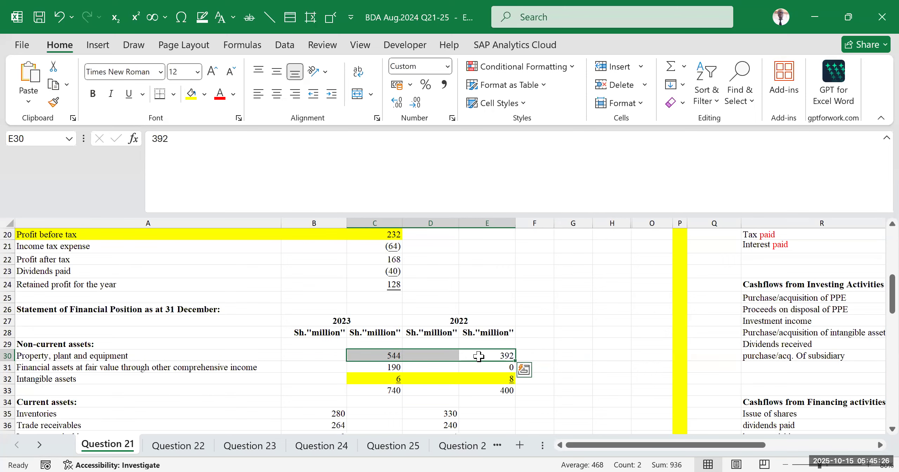
- Read note 2 of the additional information on property, plant and equipment bought under a finance lease
scroll(427, 338, down, 2)
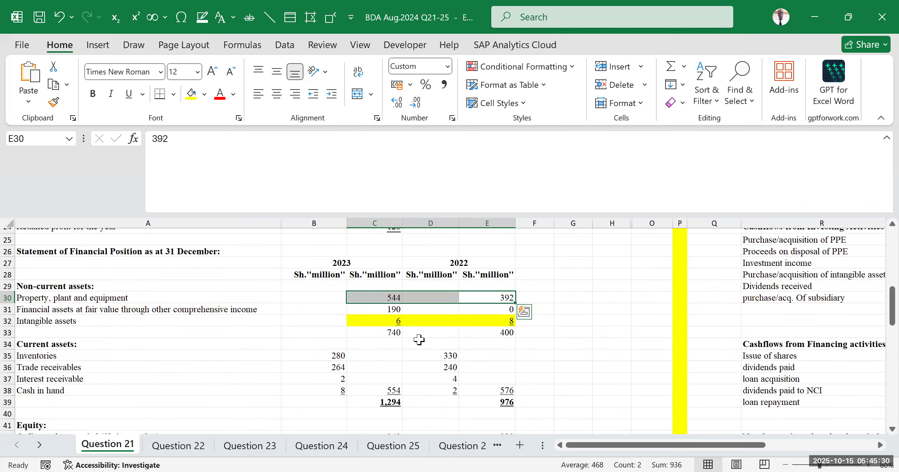
scroll(297, 353, down, 7)
scroll(282, 347, down, 3)
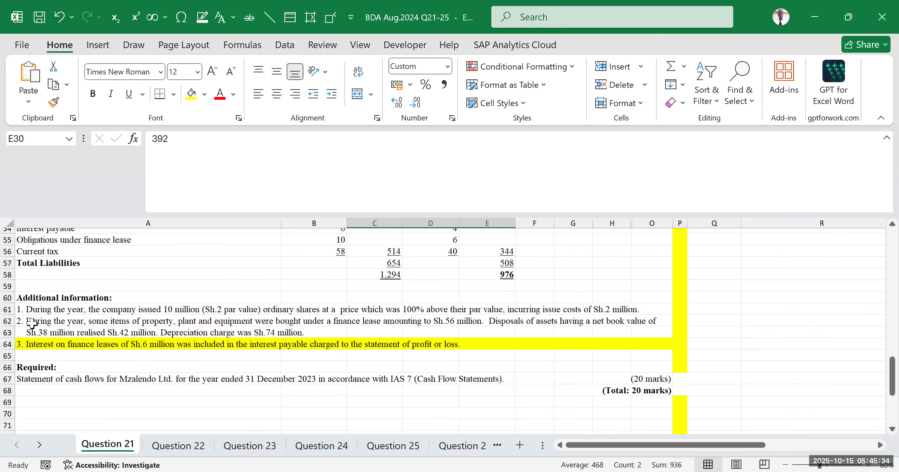
click(14, 321)
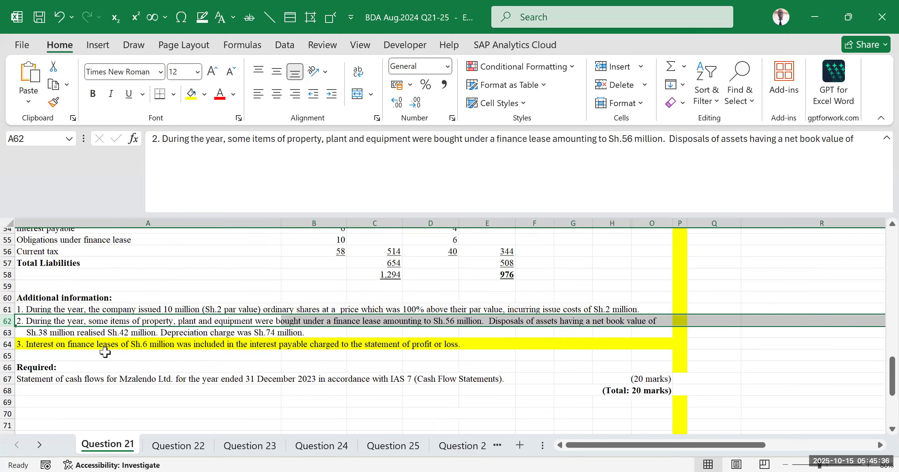
click(193, 376)
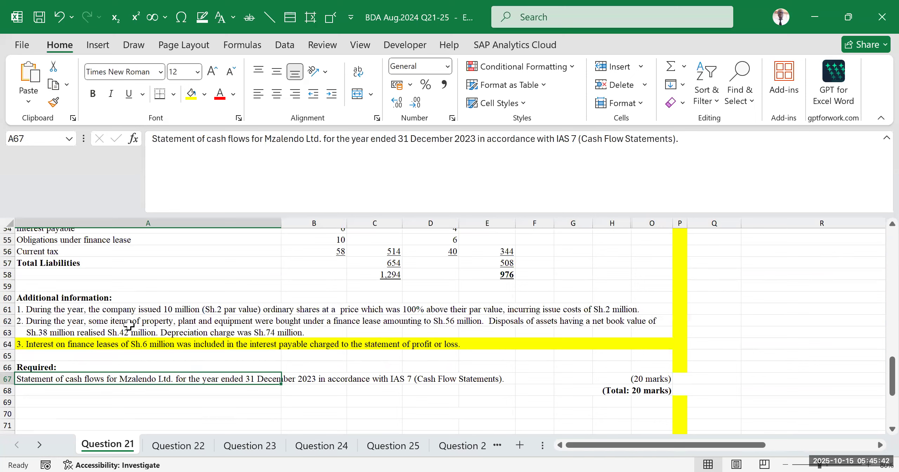
click(191, 322)
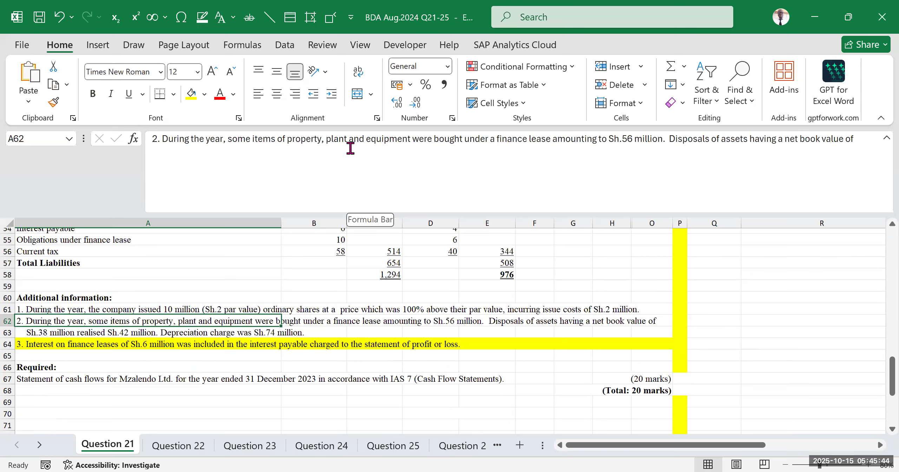
drag(434, 140, 465, 144)
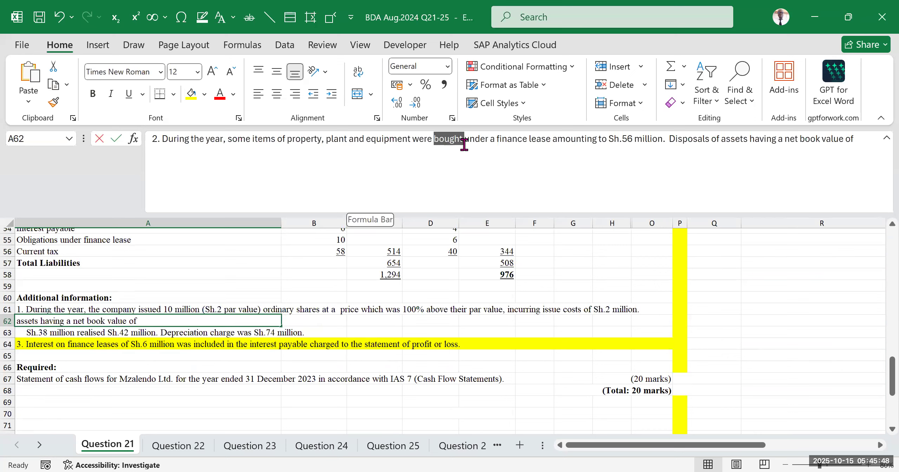
click(578, 139)
- Enter the label "Addition/purchase -finance lease" in X25 of the PPE working and widen column X to fit it
drag(731, 445, 800, 445)
scroll(614, 348, up, 13)
click(776, 356)
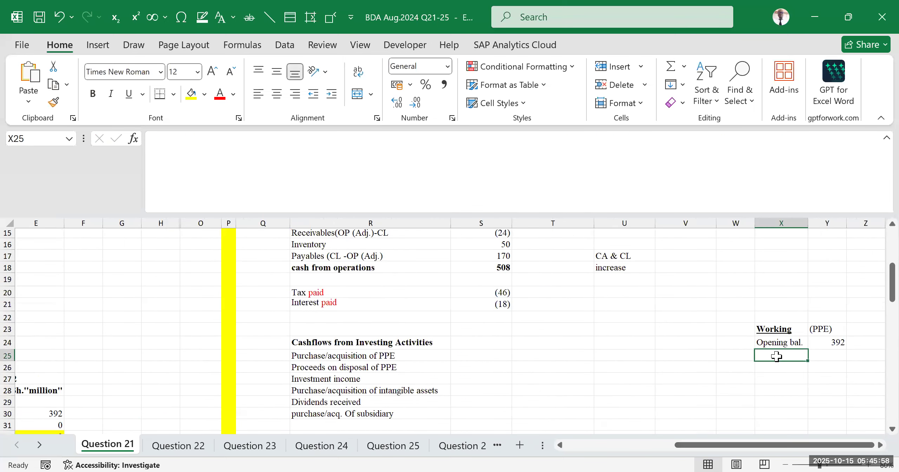
text(Addition/purchase)
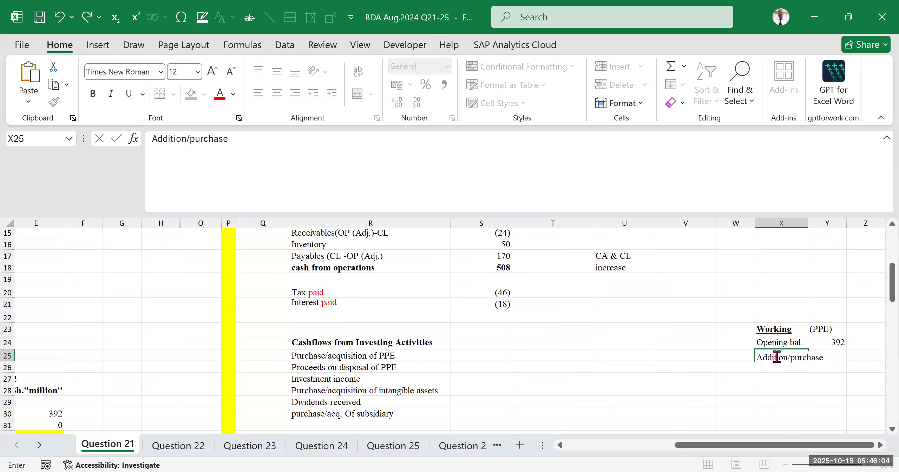
text( -finance leas)
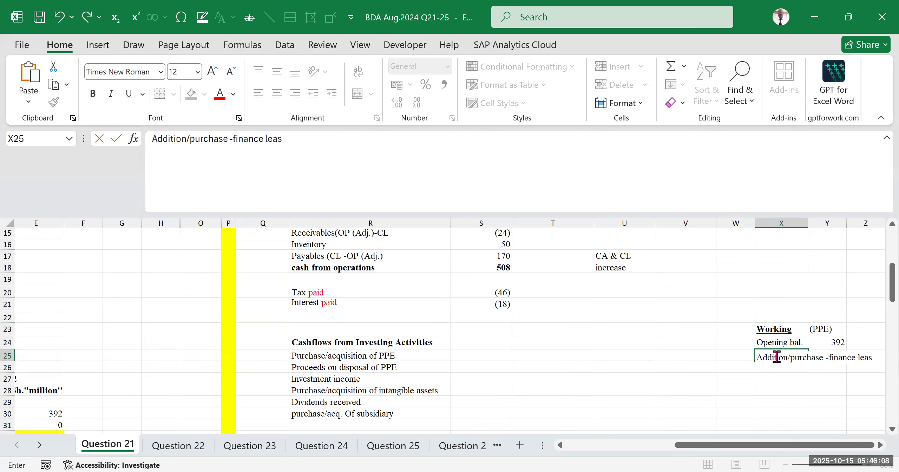
click(821, 379)
drag(785, 445, 858, 447)
click(881, 445)
click(880, 445)
click(881, 446)
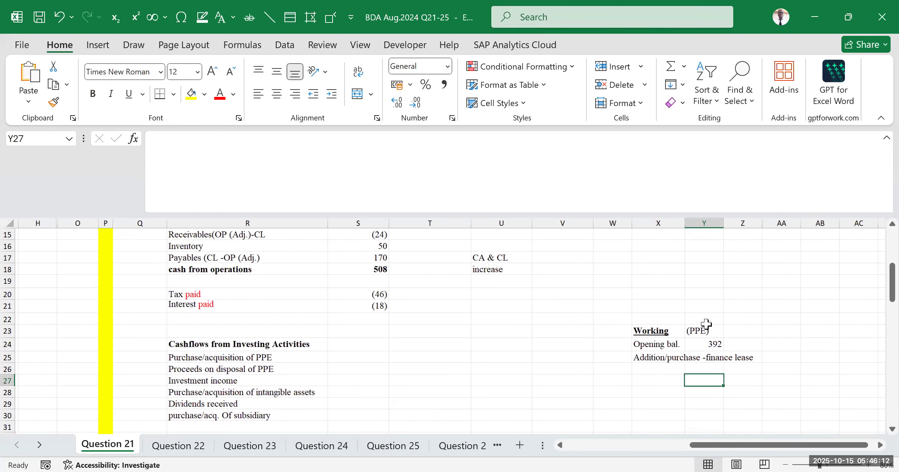
drag(682, 223, 754, 223)
- Enter the finance lease addition from note 2 as =56 in Y25, below the opening balance
click(772, 357)
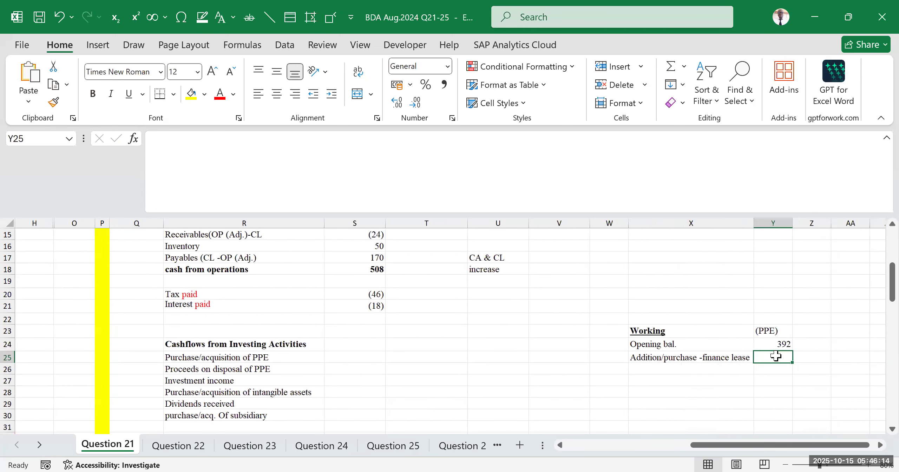
text(=)
drag(794, 445, 467, 444)
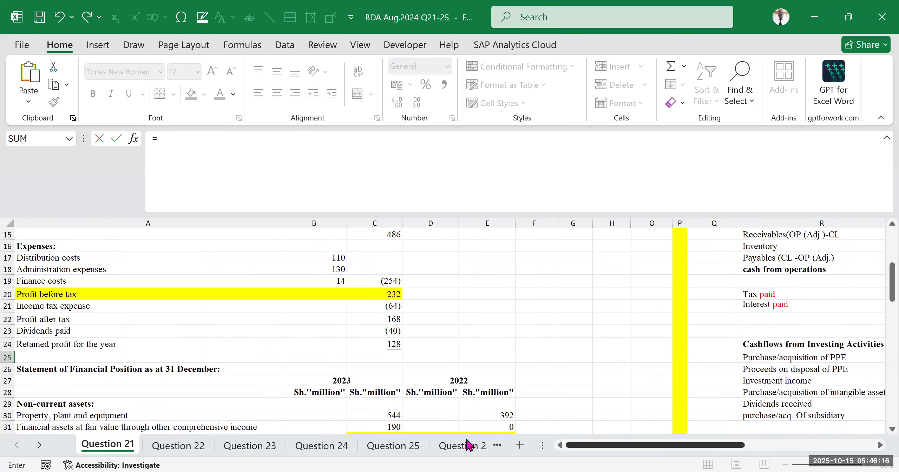
scroll(274, 404, down, 3)
scroll(274, 404, down, 8)
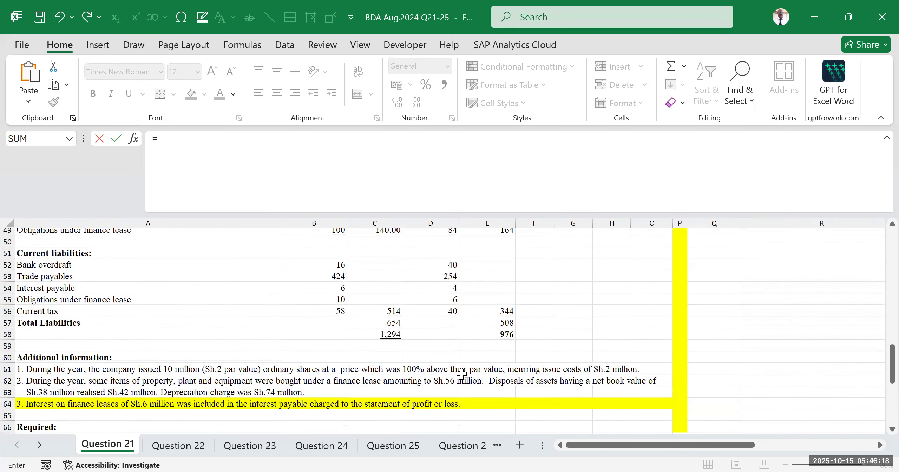
scroll(707, 364, up, 13)
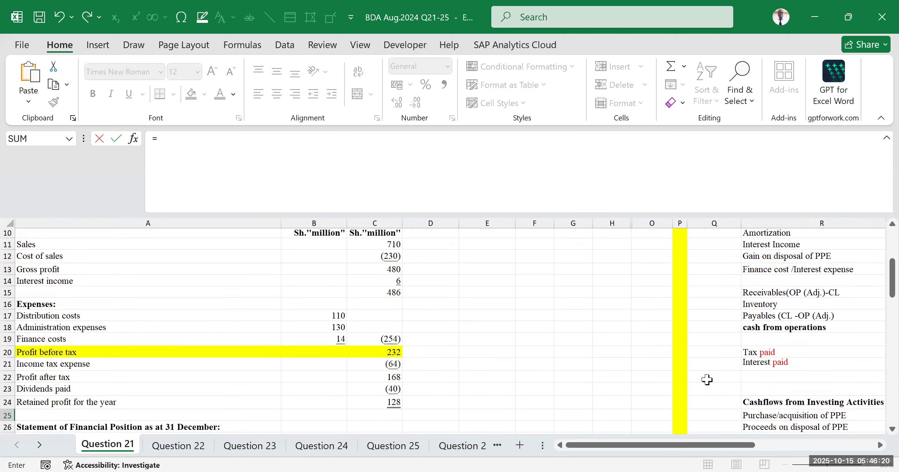
drag(698, 448, 818, 447)
scroll(827, 357, down, 2)
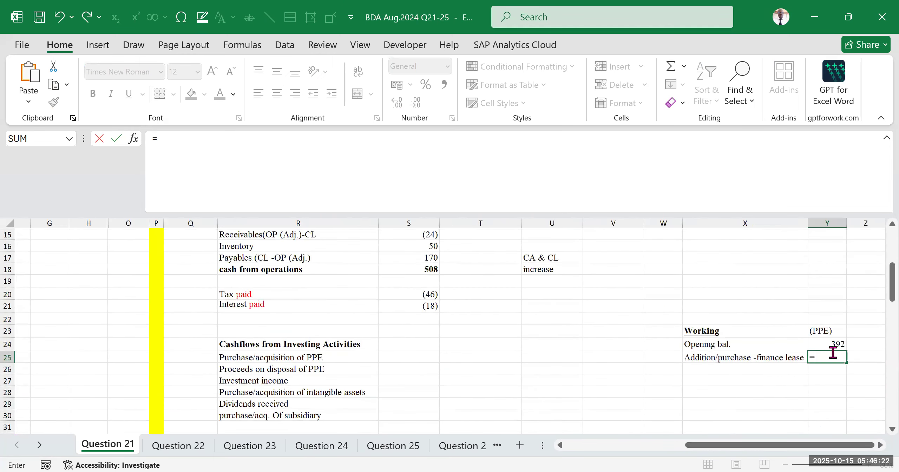
text(6)
key(Return)
key(Return)
key(Return)
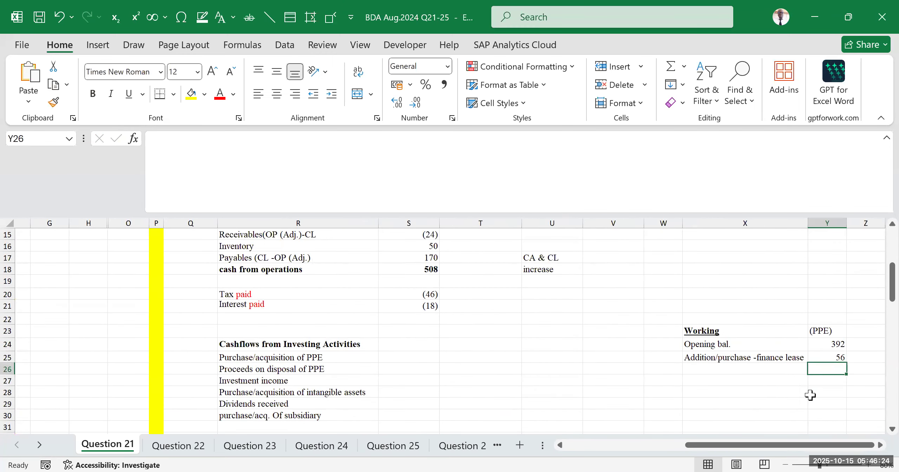
- Read note 2 of the additional information on the net book value and proceeds of the assets disposed of
click(829, 357)
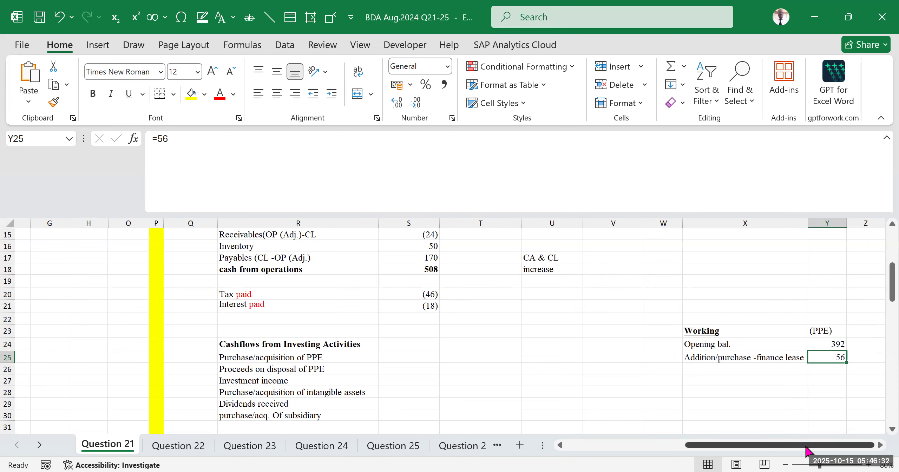
drag(808, 445, 688, 445)
scroll(185, 359, down, 9)
scroll(185, 359, down, 6)
scroll(193, 347, up, 2)
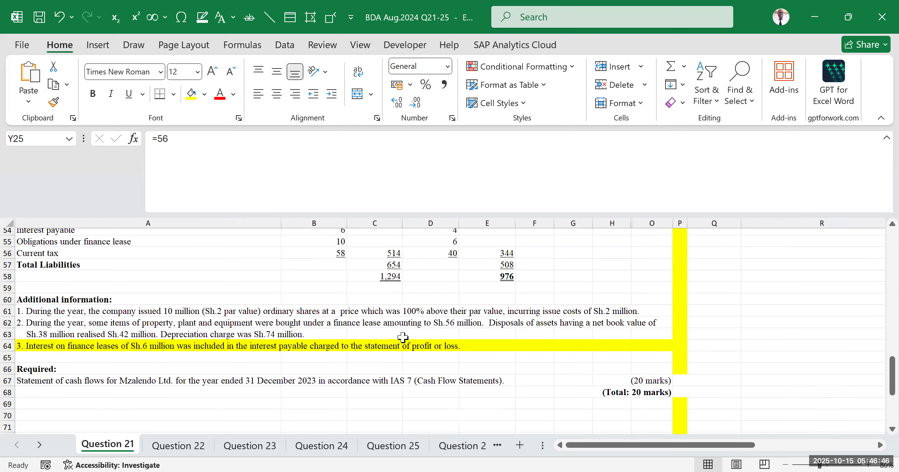
click(506, 327)
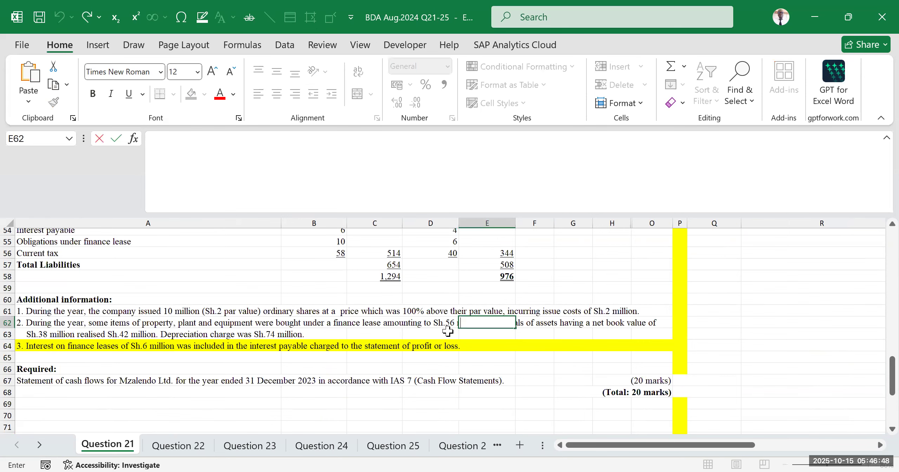
click(44, 326)
double_click(44, 326)
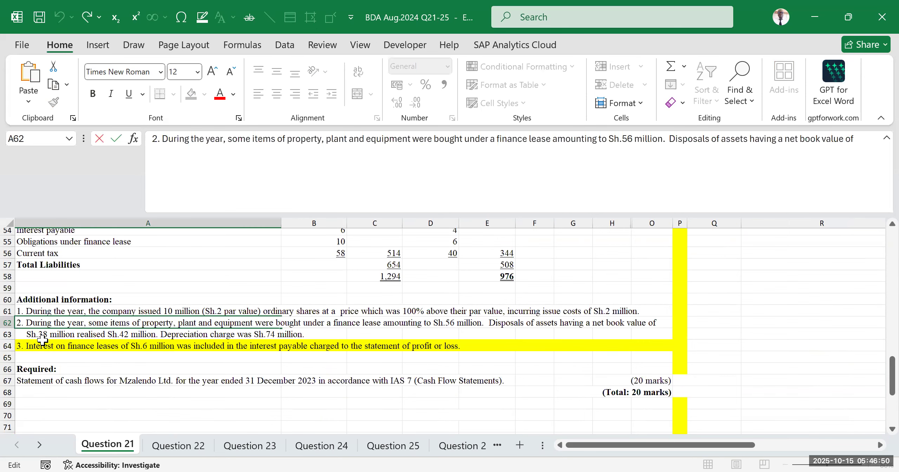
click(39, 336)
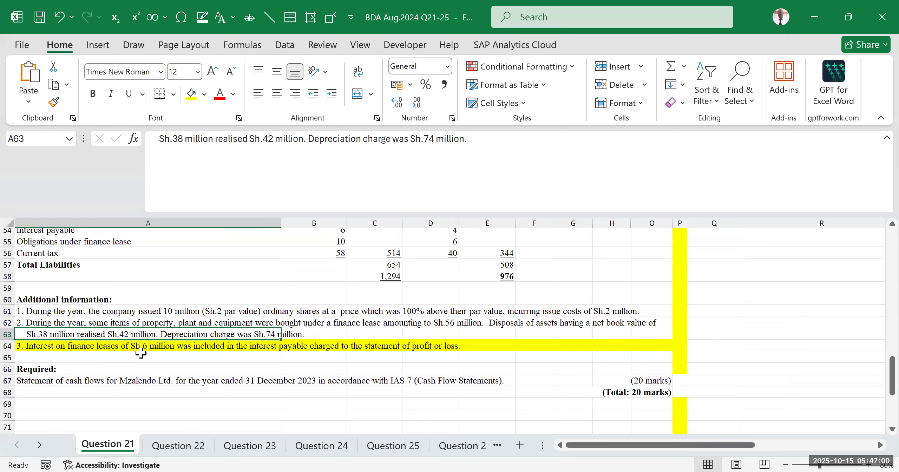
double_click(52, 336)
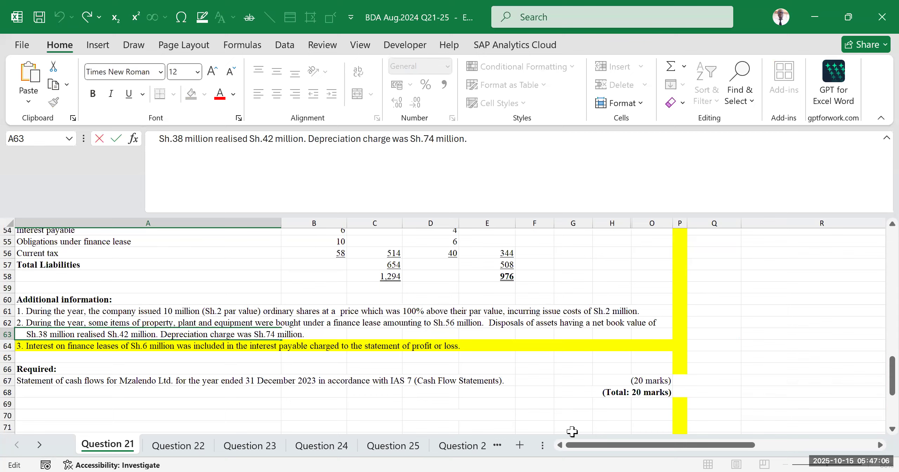
- Enter the label "Disposal of PPE at NBV" in X26 of the PPE working, below the finance lease addition
drag(611, 445, 733, 446)
scroll(641, 335, up, 17)
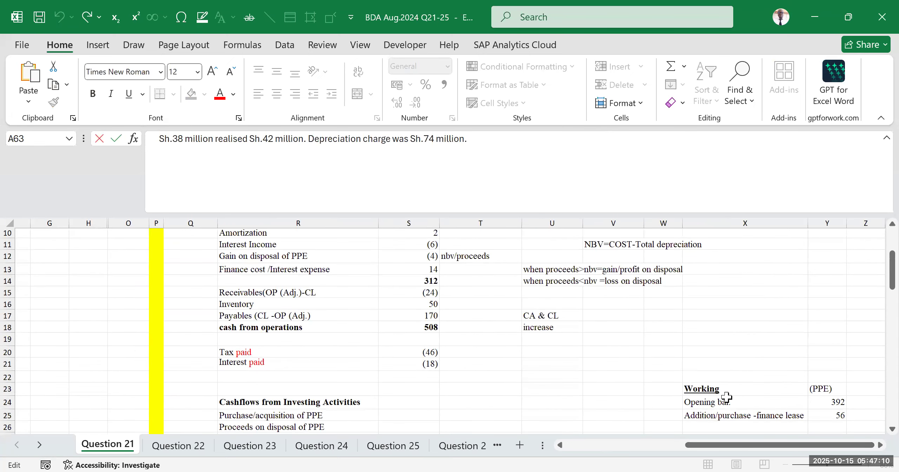
scroll(723, 400, down, 3)
click(716, 311)
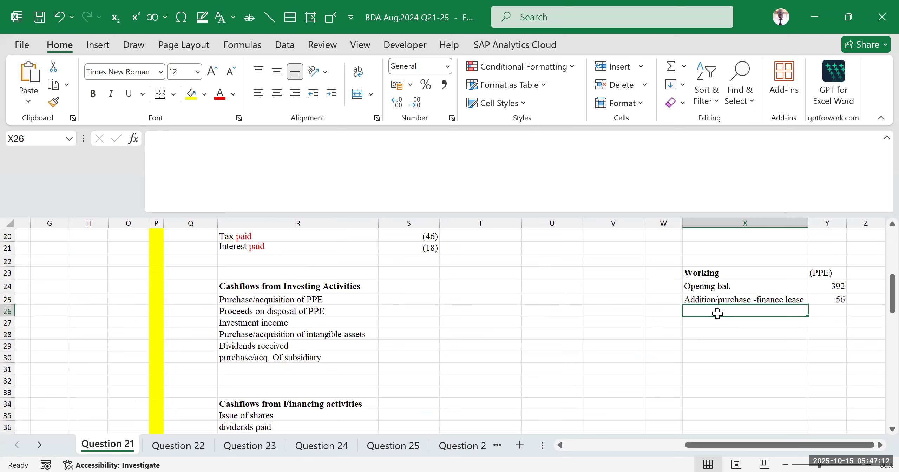
text(Disposal)
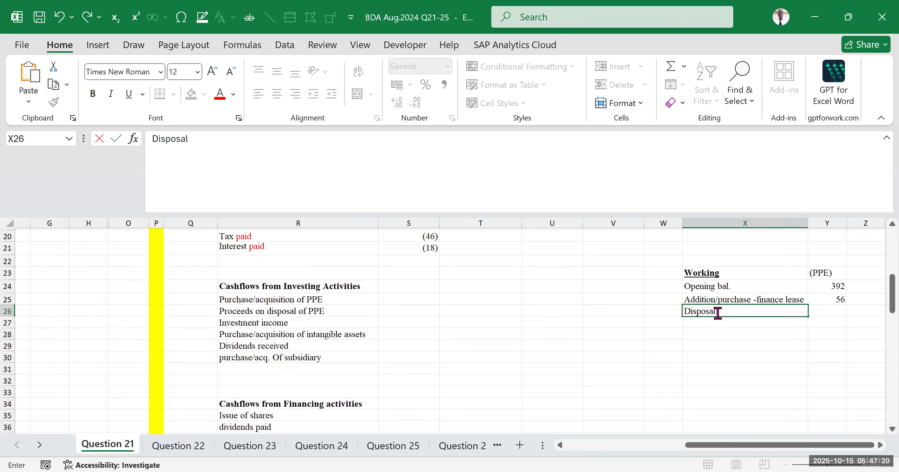
text(of PPE at NBV)
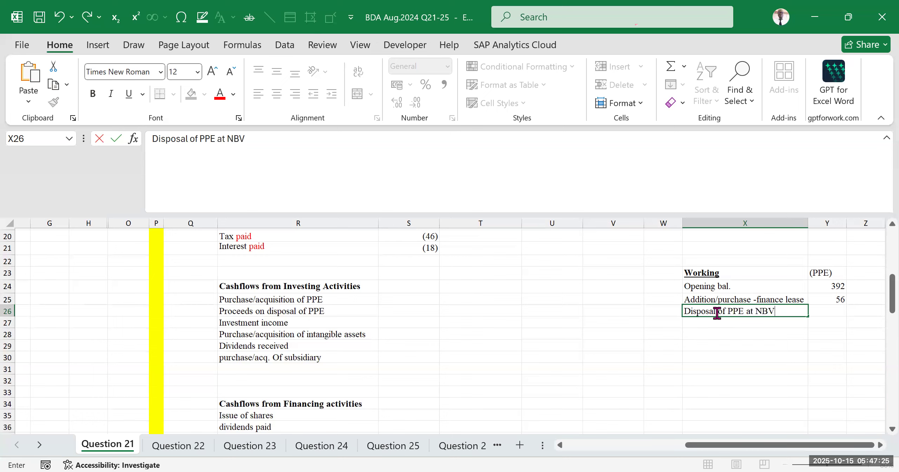
key(Tab)
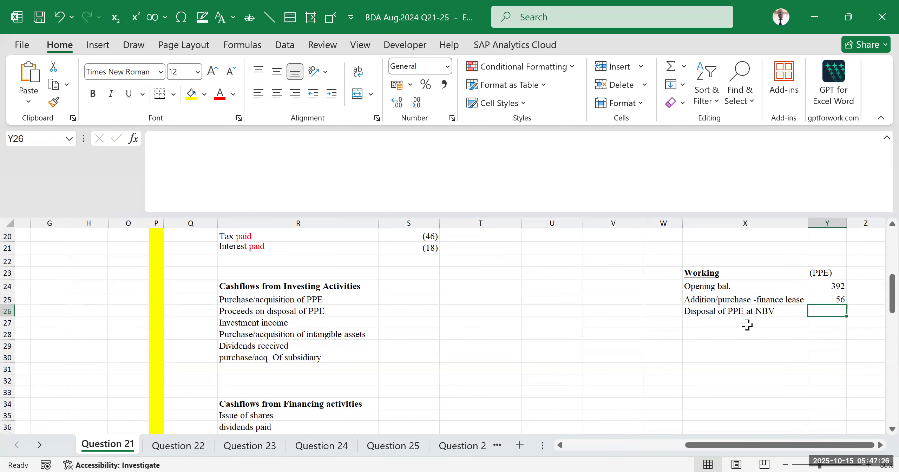
- Enter the net book value of the disposed assets from note 2 as =-38 in Y26
text(=-38)
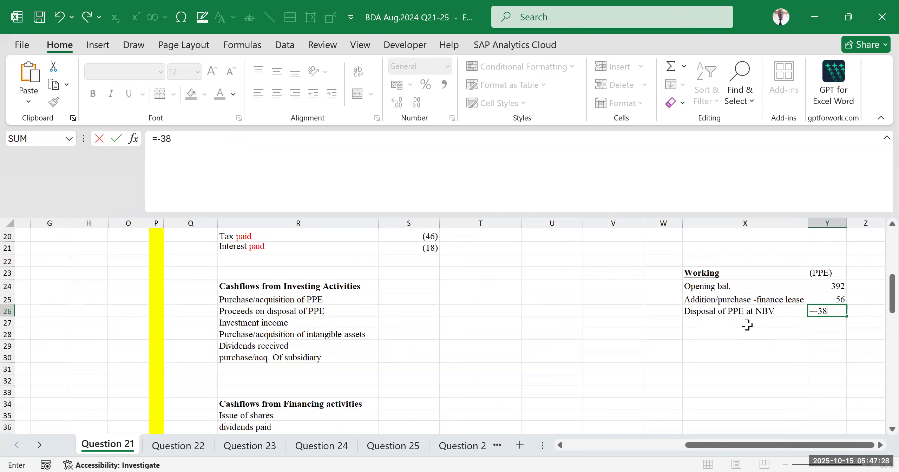
click(824, 378)
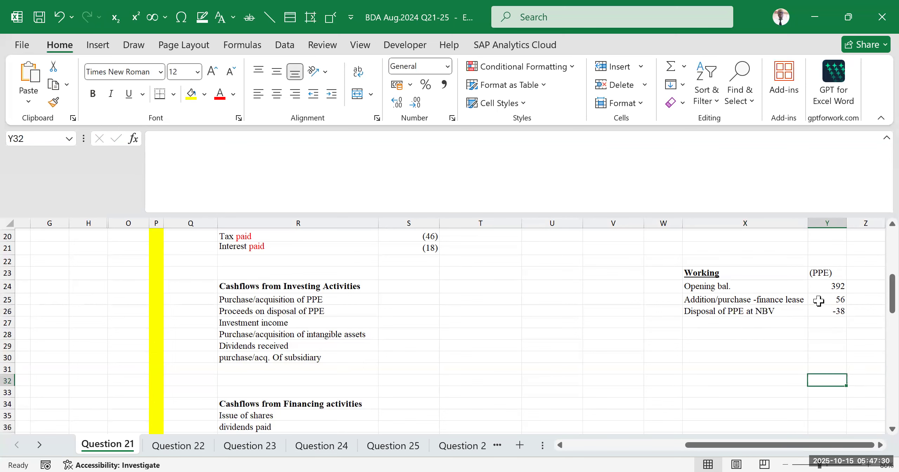
click(825, 310)
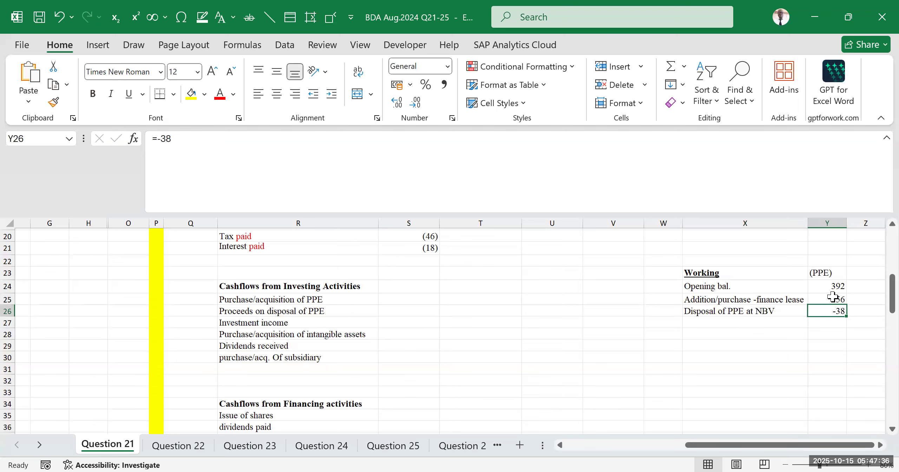
click(833, 297)
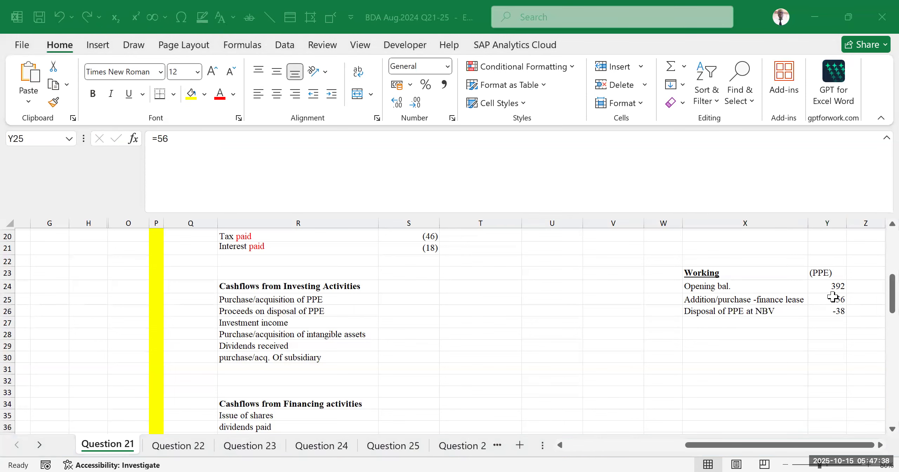
- Return to note 2 of the additional information and read the year's depreciation charge
click(762, 335)
drag(775, 445, 618, 447)
scroll(291, 311, up, 3)
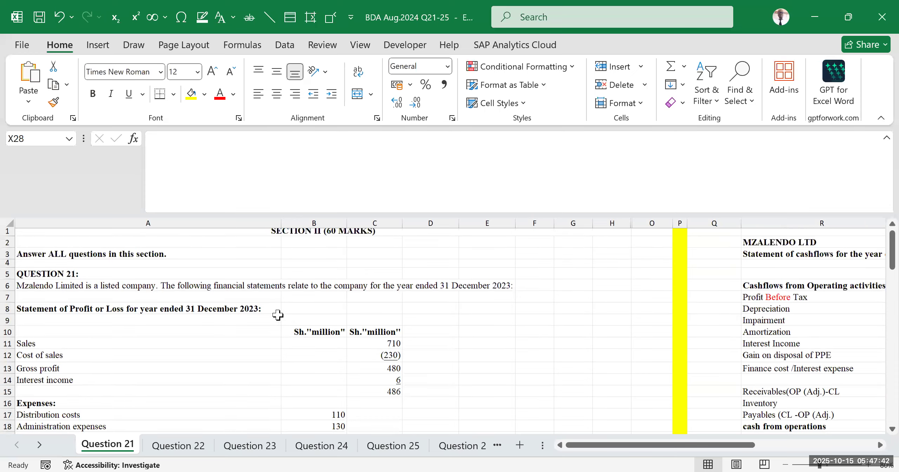
scroll(277, 315, down, 2)
scroll(279, 315, down, 5)
scroll(258, 336, down, 13)
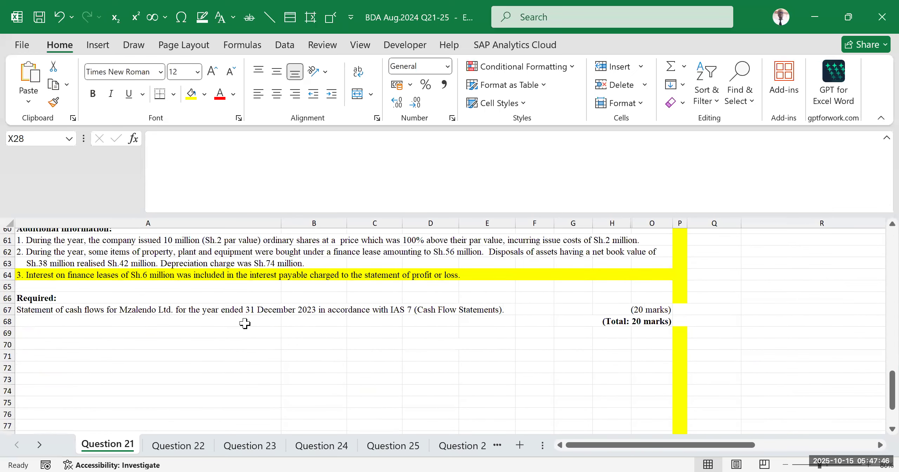
click(275, 262)
drag(275, 262, 282, 262)
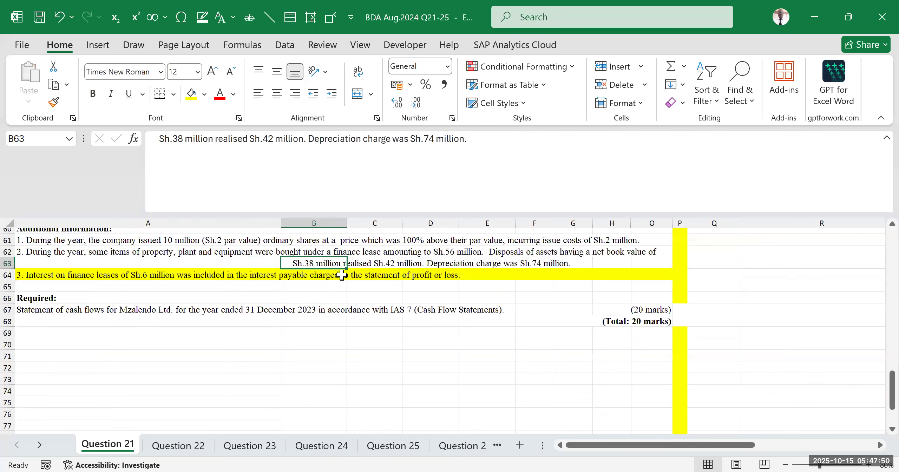
key(ctrl+z)
- Review the statement of profit or loss and the statement of financial position for other items affecting the PPE working
scroll(299, 318, up, 18)
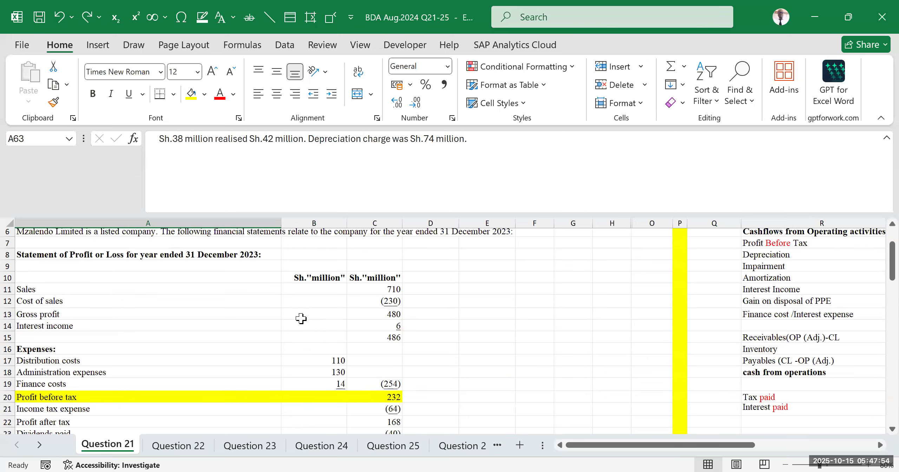
scroll(298, 318, down, 2)
scroll(308, 306, down, 1)
scroll(308, 306, down, 2)
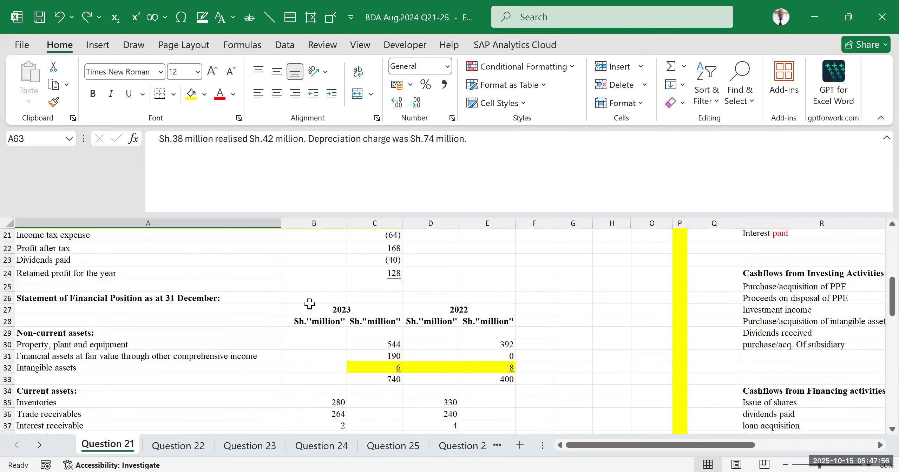
scroll(309, 302, down, 2)
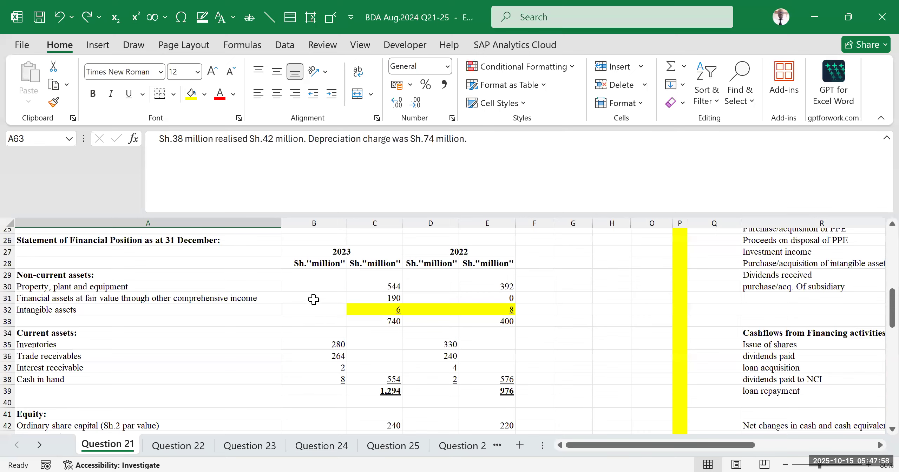
scroll(313, 299, up, 2)
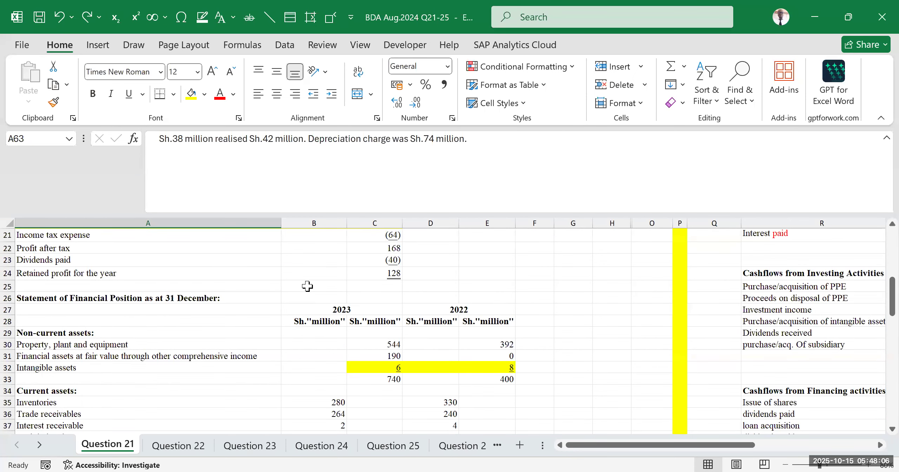
scroll(335, 303, up, 5)
scroll(193, 323, down, 1)
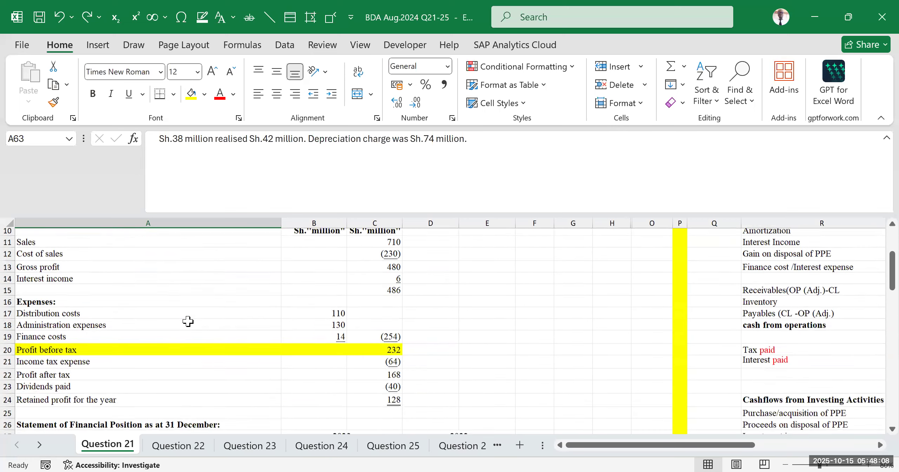
scroll(79, 298, down, 1)
scroll(76, 316, up, 2)
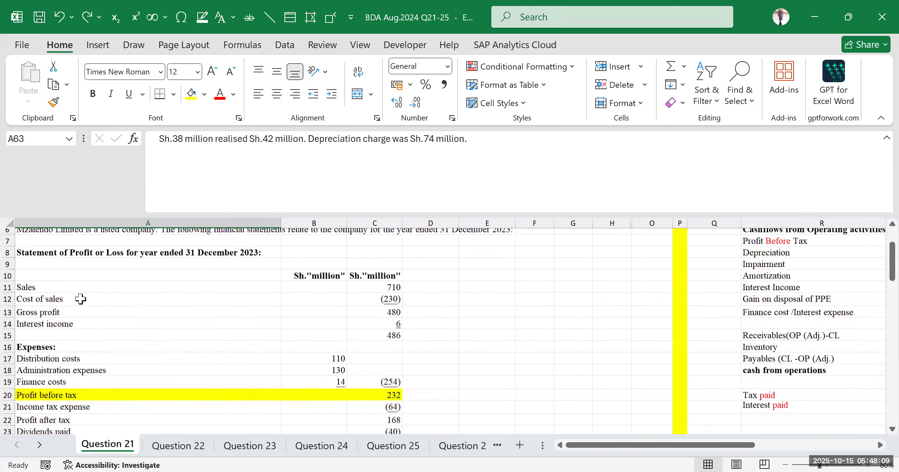
click(72, 330)
scroll(134, 318, down, 3)
scroll(134, 318, down, 3)
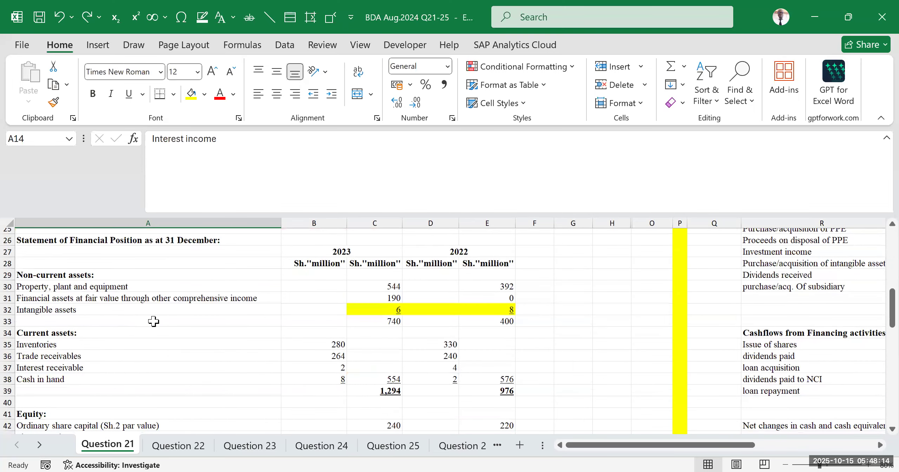
scroll(155, 317, up, 5)
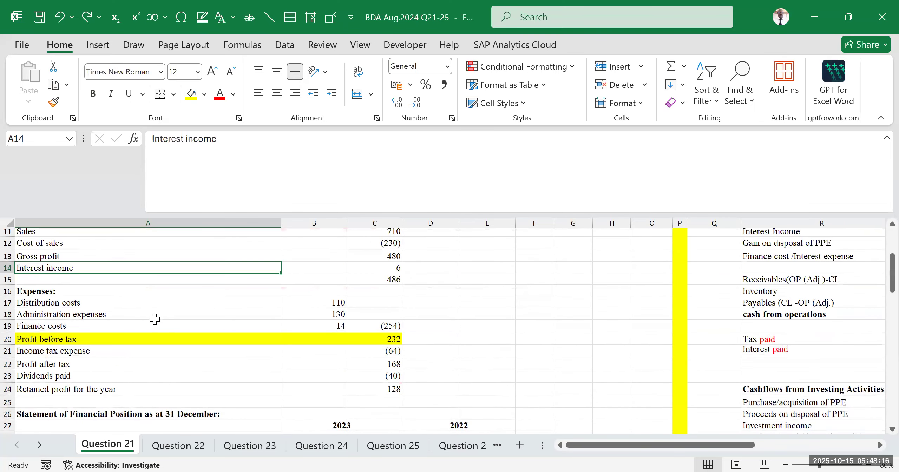
scroll(155, 319, down, 2)
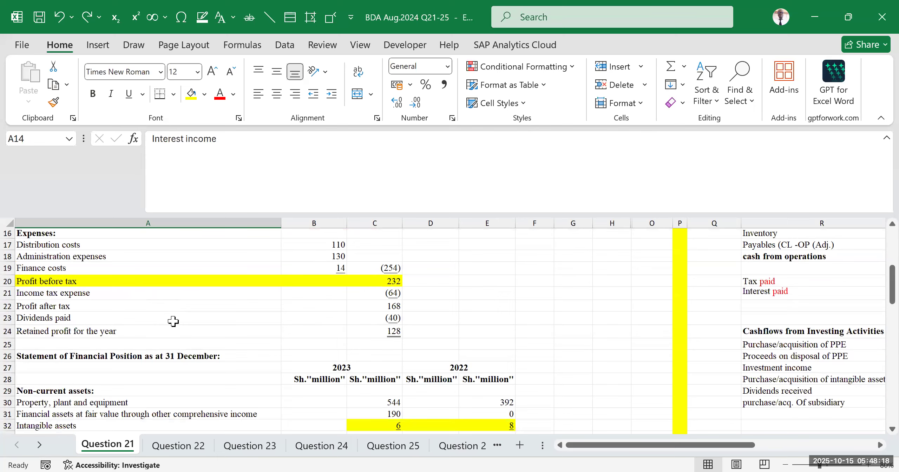
scroll(173, 321, down, 4)
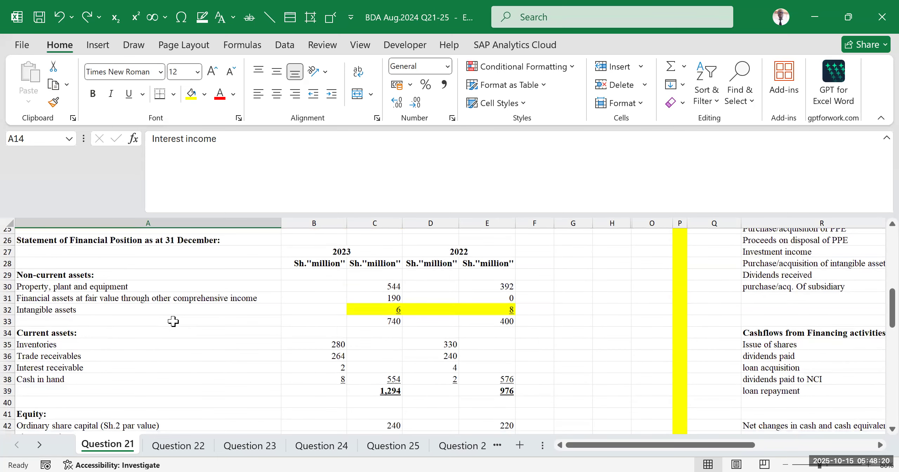
scroll(173, 321, down, 1)
scroll(180, 320, down, 2)
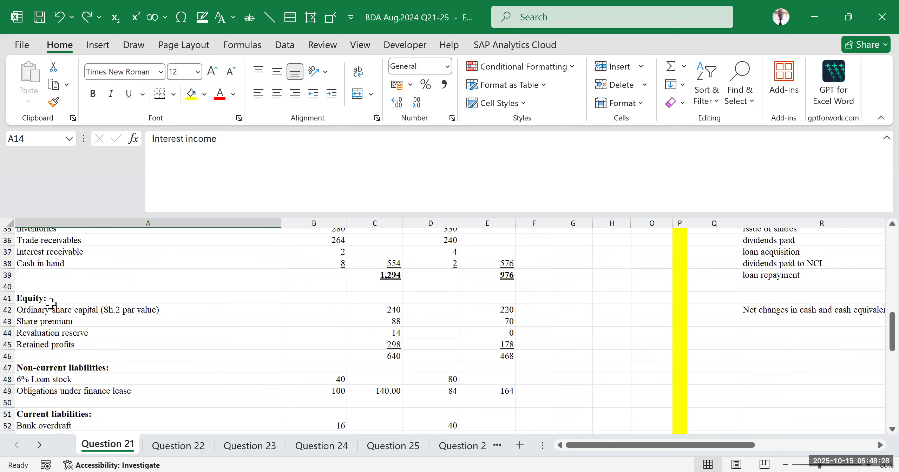
- Examine the equity section of the statement of financial position, from ordinary share capital to retained profits
click(68, 302)
drag(68, 303, 546, 372)
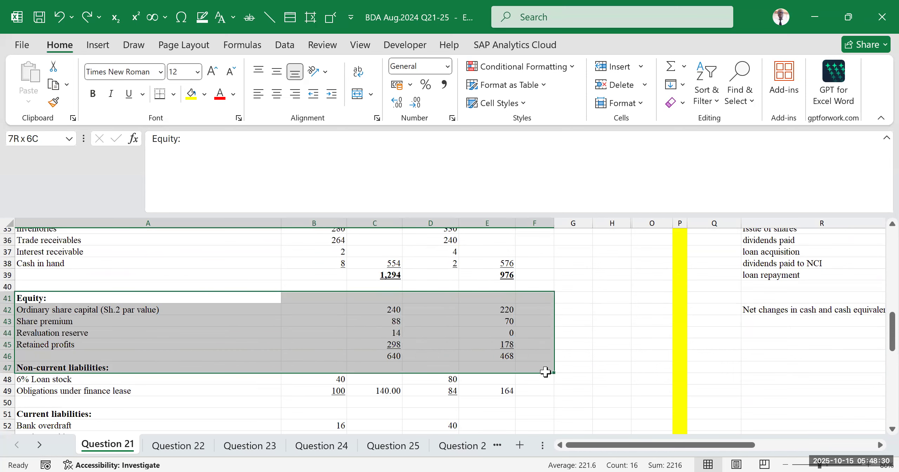
click(386, 318)
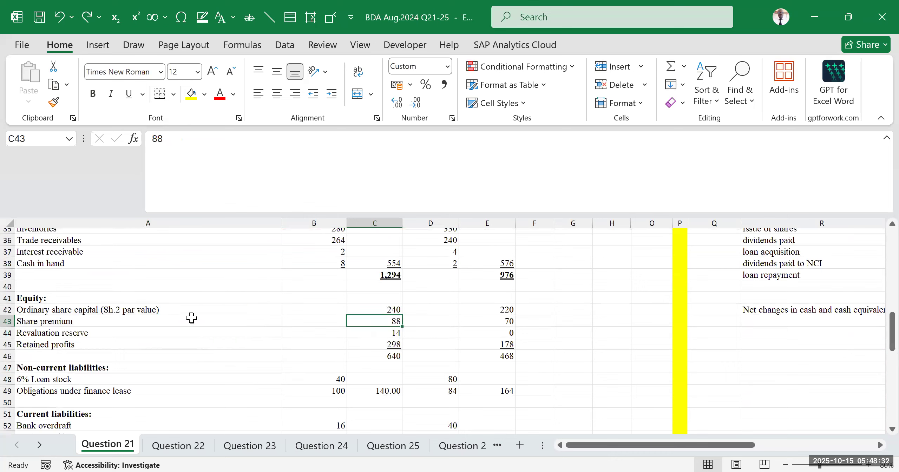
drag(57, 289, 527, 355)
scroll(203, 358, down, 2)
click(203, 356)
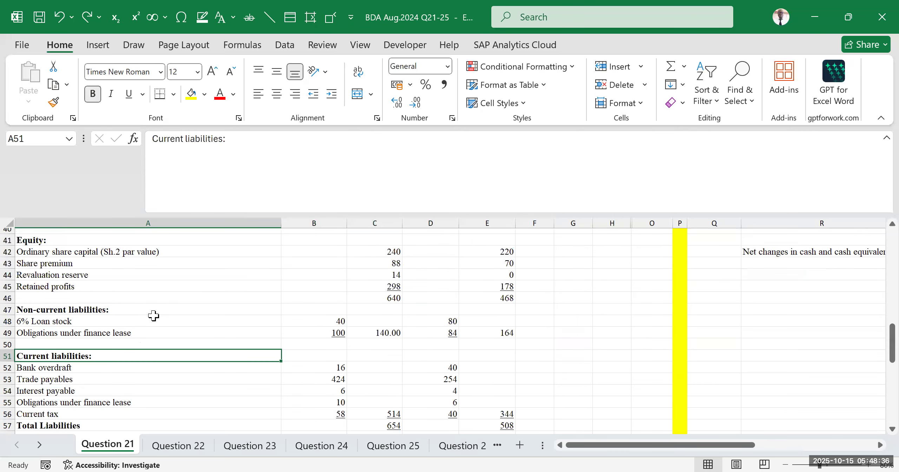
- Compare the revaluation reserve balances for 2022 and 2023 in the equity section against the statement's year headings
drag(65, 278, 502, 281)
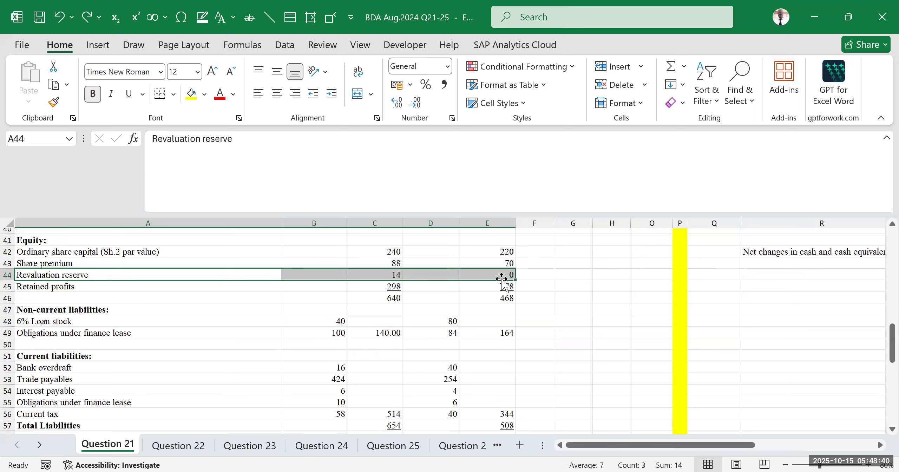
scroll(574, 316, up, 2)
scroll(573, 315, up, 13)
scroll(577, 307, down, 12)
scroll(528, 301, up, 4)
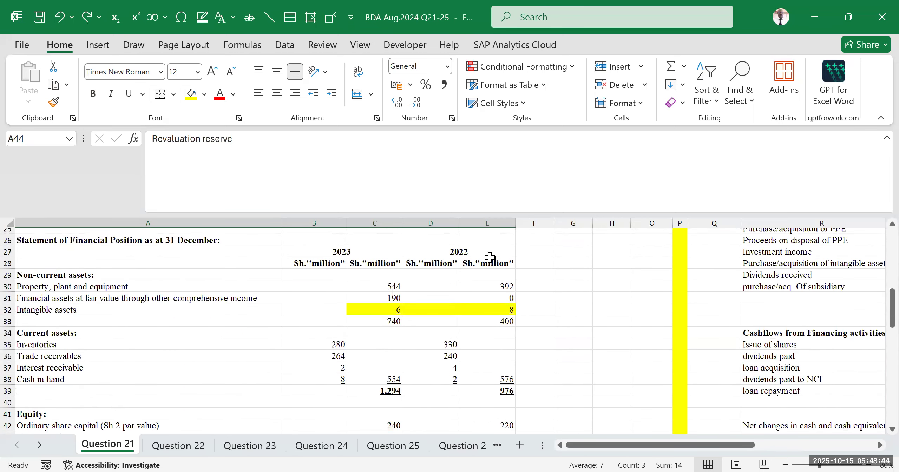
scroll(488, 336, down, 4)
click(493, 334)
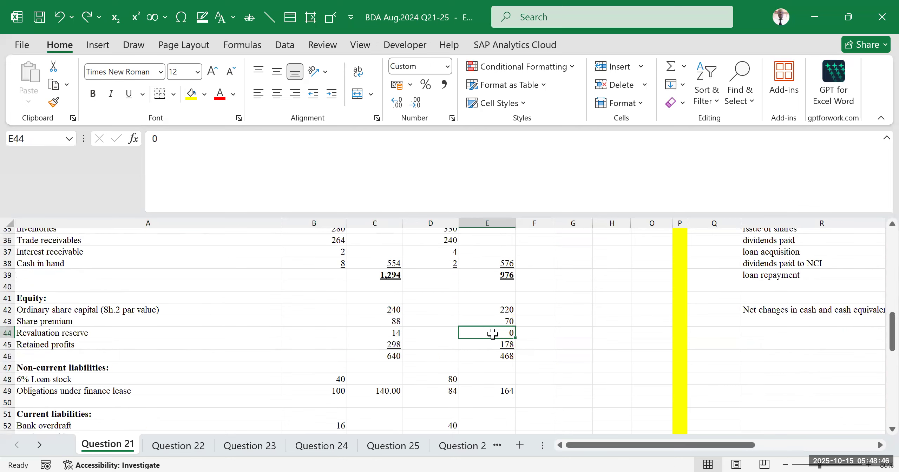
- Add a "Revaluation gain" line of 14 to the PPE working in row 27, based on the revaluation reserve movement
click(568, 336)
click(509, 336)
click(380, 333)
scroll(382, 332, up, 3)
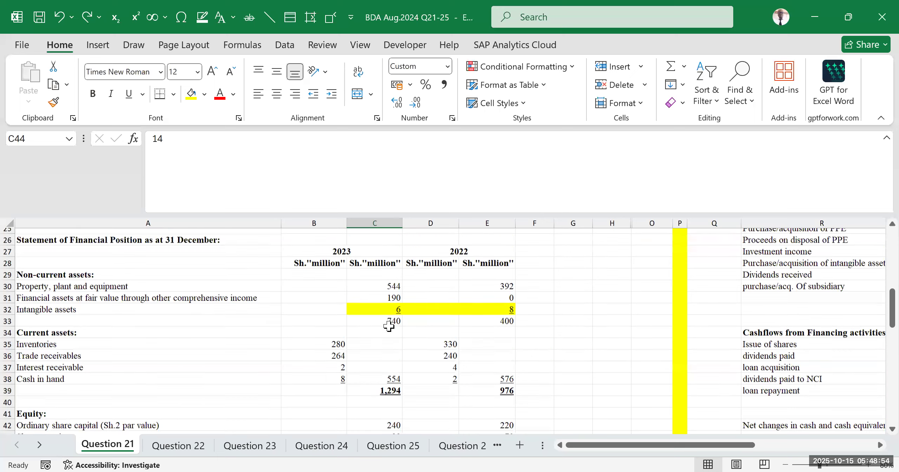
scroll(368, 311, down, 3)
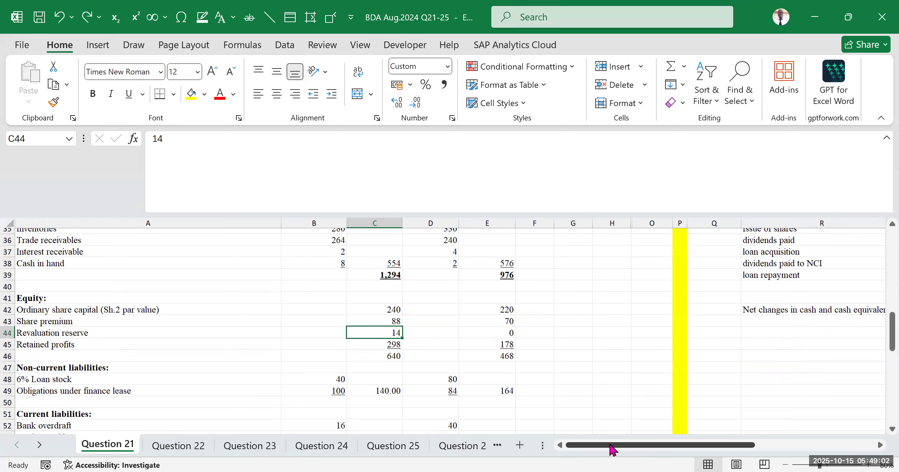
drag(612, 449, 678, 418)
scroll(488, 368, up, 3)
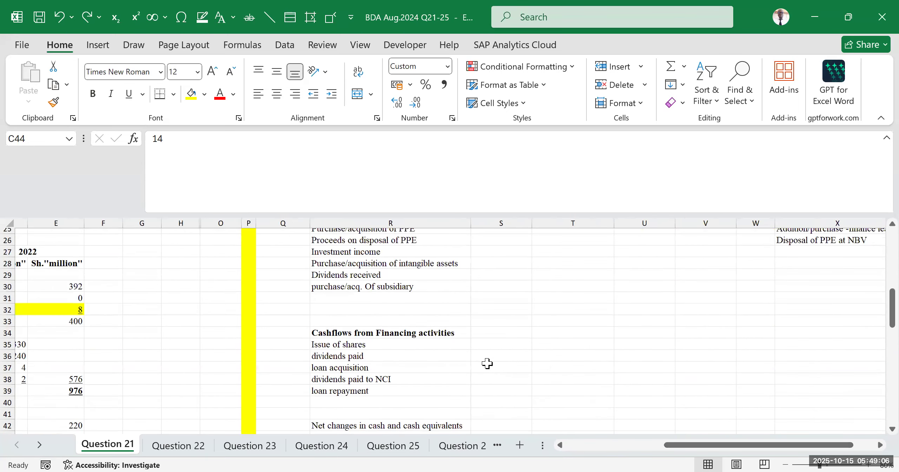
drag(702, 446, 738, 445)
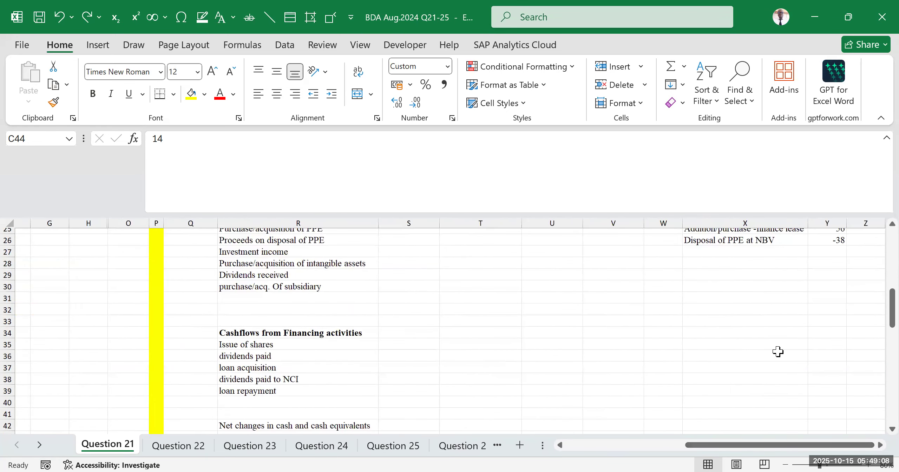
scroll(776, 353, up, 3)
click(749, 367)
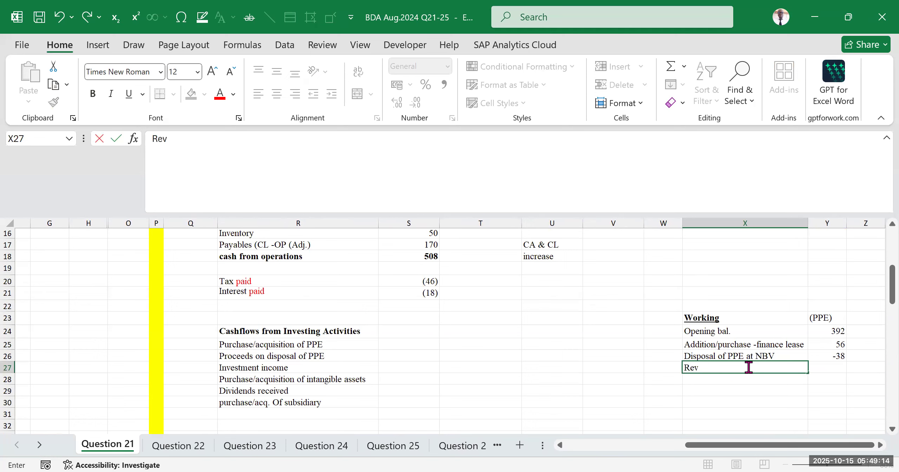
text(gai)
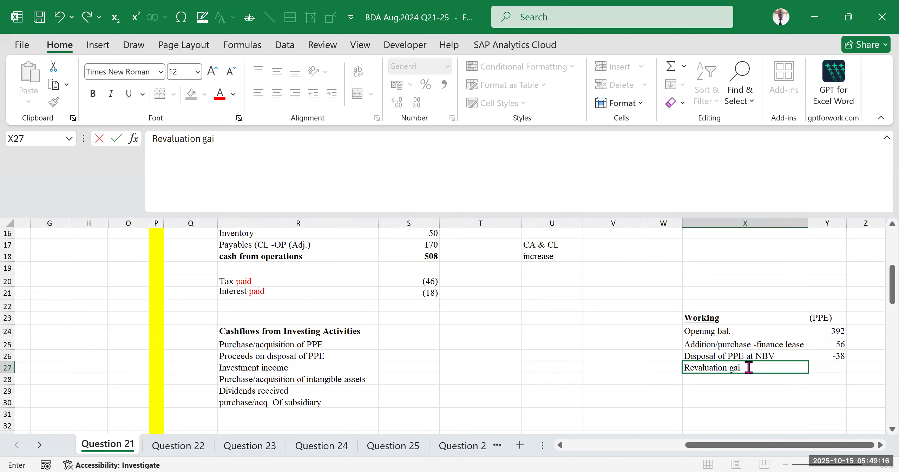
text(n)
key(Tab)
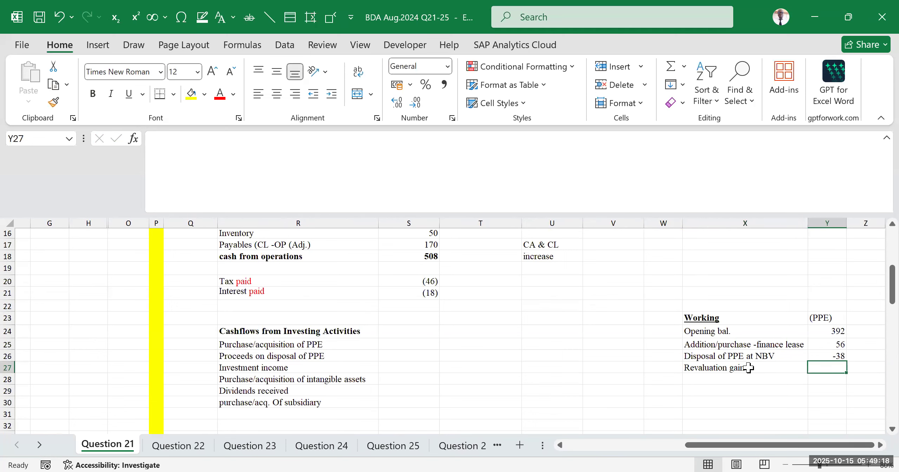
text(14)
click(768, 401)
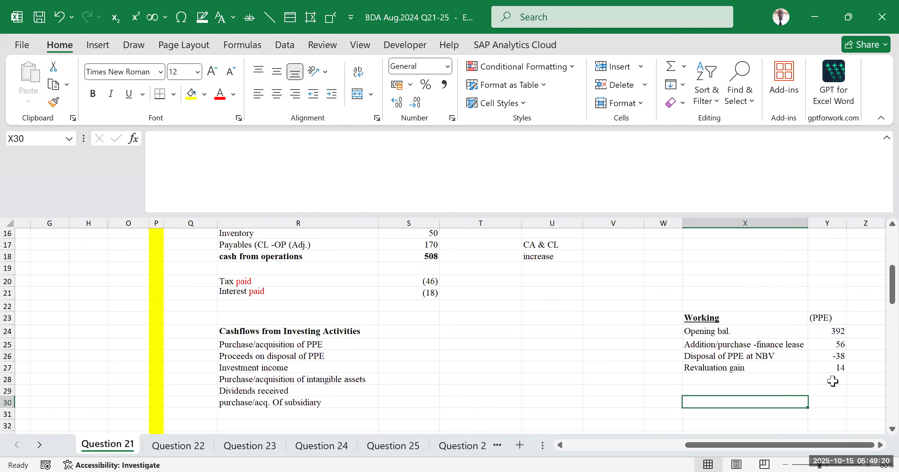
- Review the revaluation reserve figures for 2023 and 2022 in the statement of financial position against the PPE working
click(742, 380)
drag(744, 450, 625, 446)
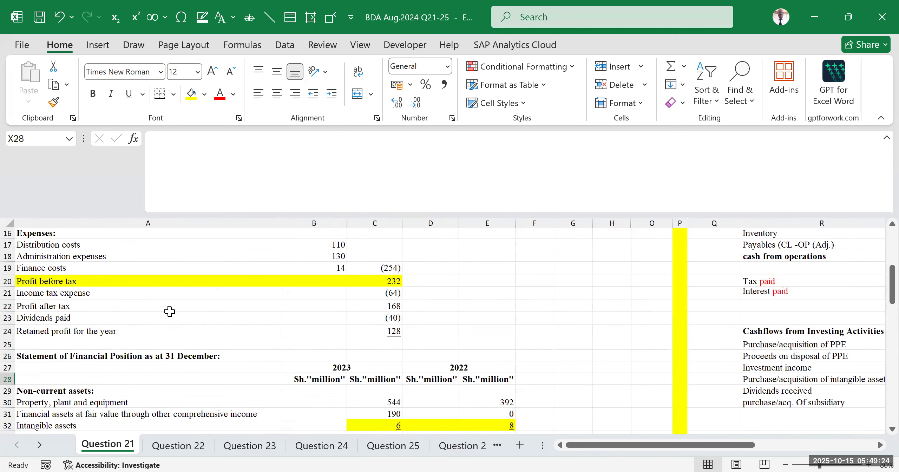
scroll(169, 311, down, 10)
scroll(165, 313, up, 3)
click(220, 336)
drag(221, 337, 510, 334)
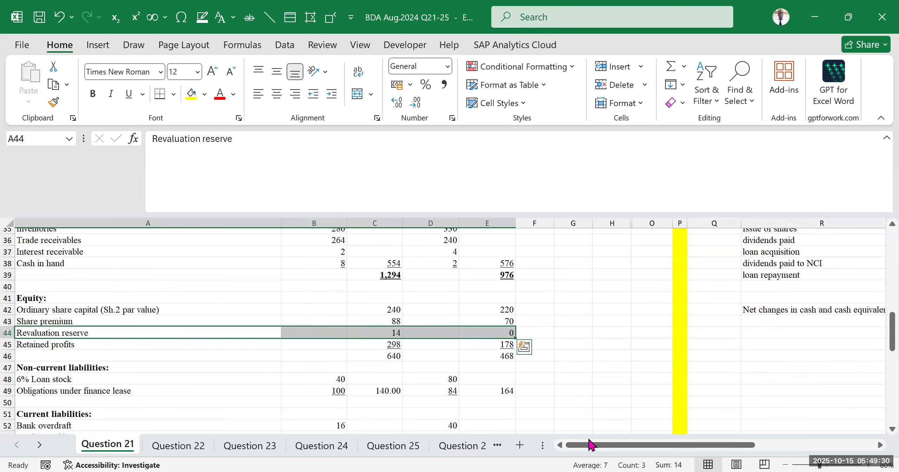
drag(590, 445, 650, 446)
scroll(458, 347, up, 2)
scroll(459, 348, up, 4)
drag(772, 445, 786, 423)
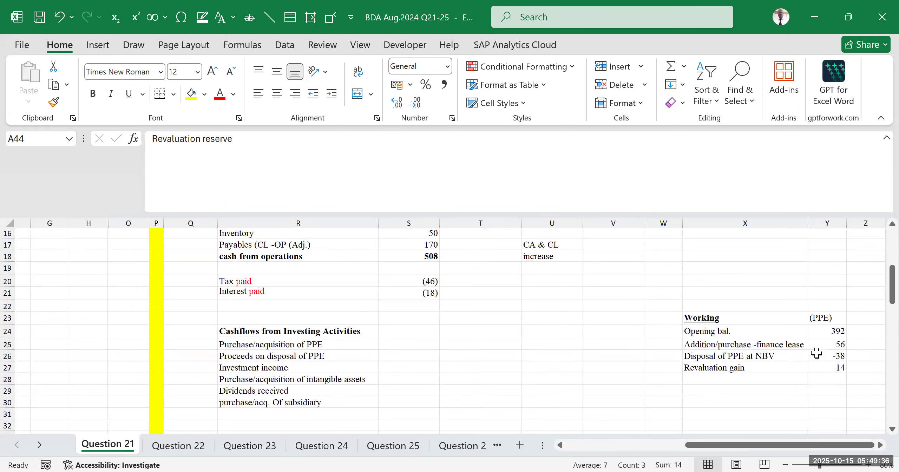
- Add a "Depreciation" line in row 28 of the PPE working with the formula =-74, checking the charge in additional information note 2
click(710, 377)
text(Depreciation)
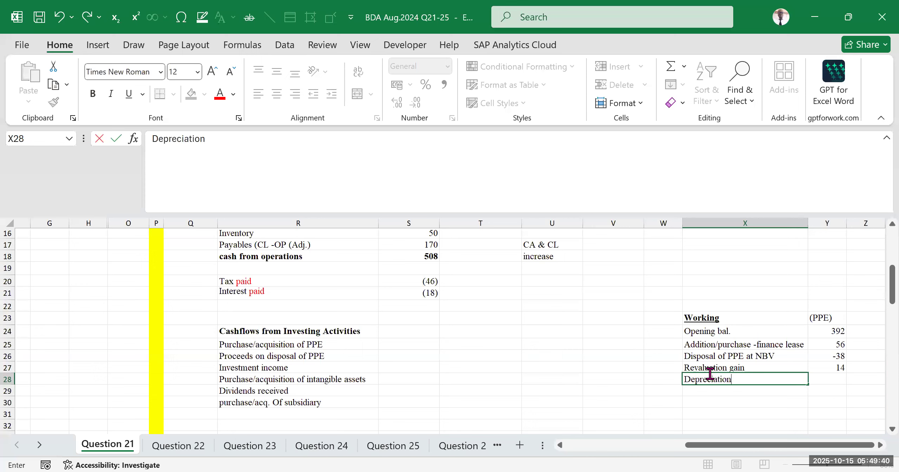
click(822, 380)
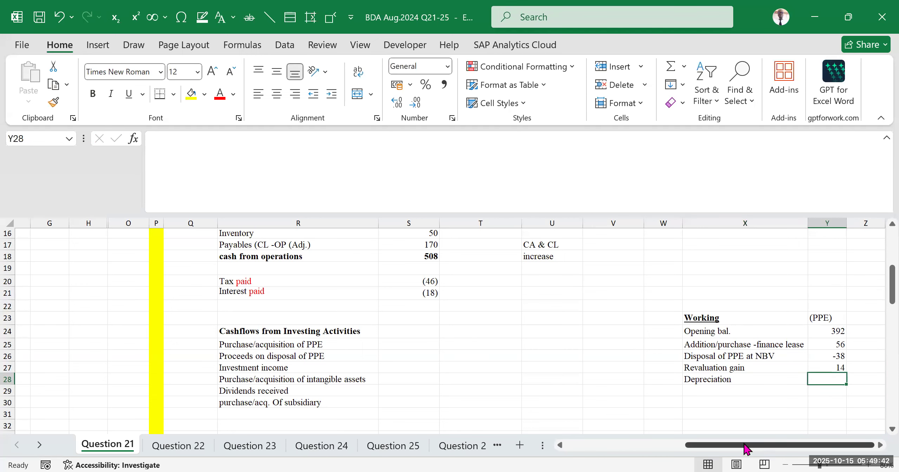
text(=-74)
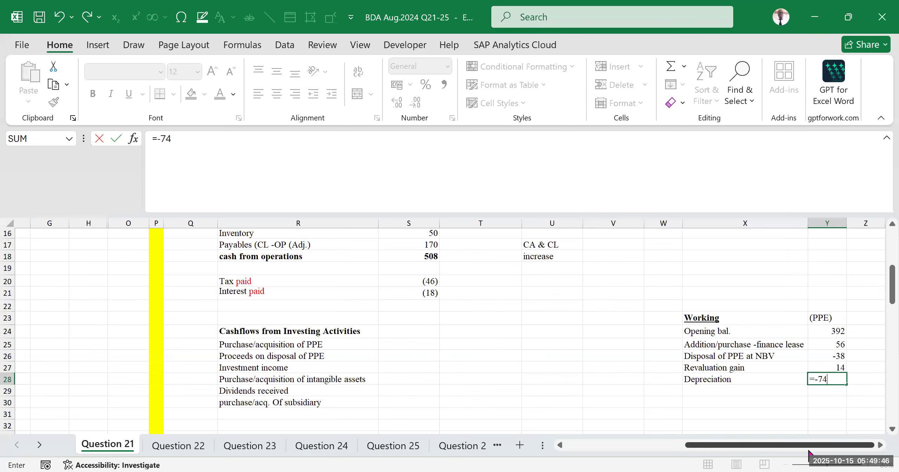
drag(808, 453, 689, 446)
scroll(285, 345, down, 13)
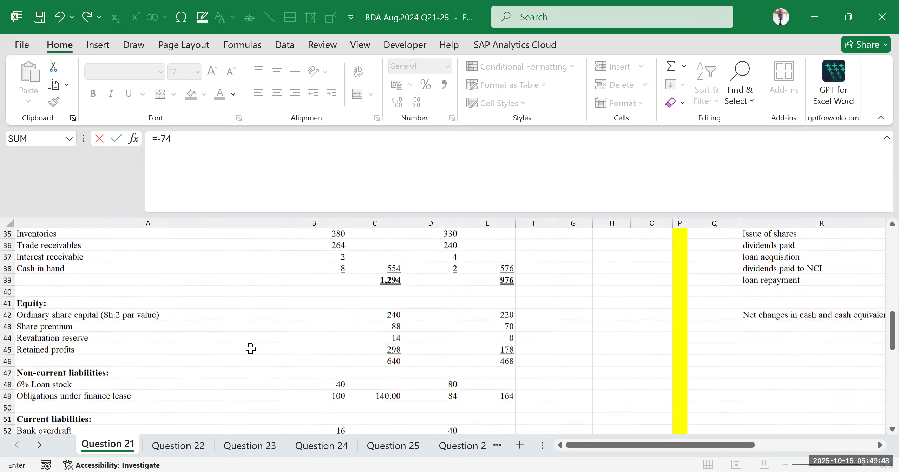
scroll(566, 356, up, 16)
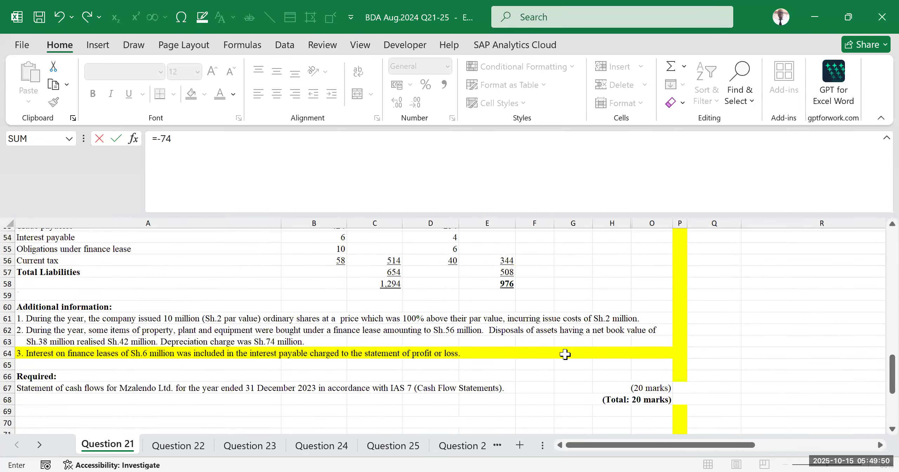
drag(643, 445, 806, 446)
scroll(747, 366, down, 3)
key(Return)
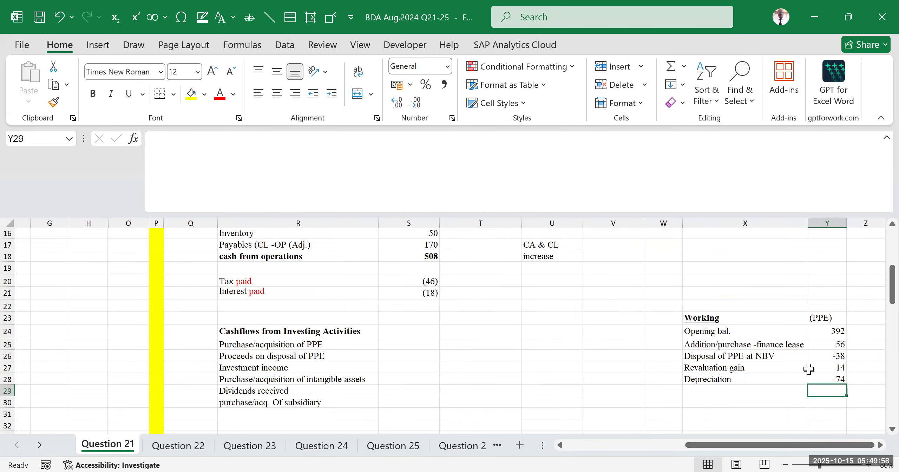
- Review the addition, disposal, revaluation gain and depreciation lines of the PPE working
scroll(773, 346, down, 2)
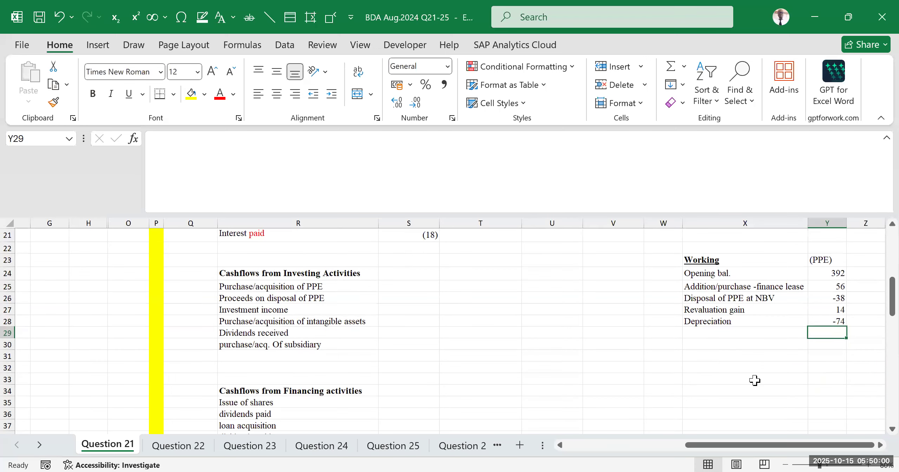
click(753, 378)
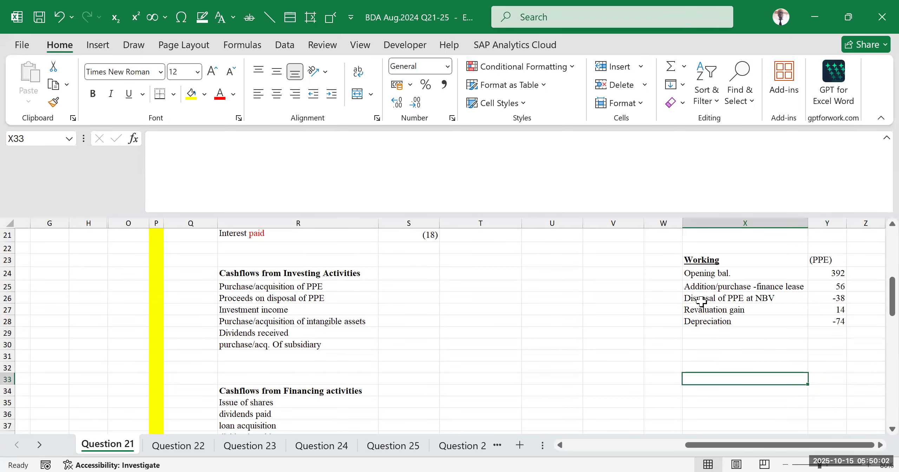
click(698, 283)
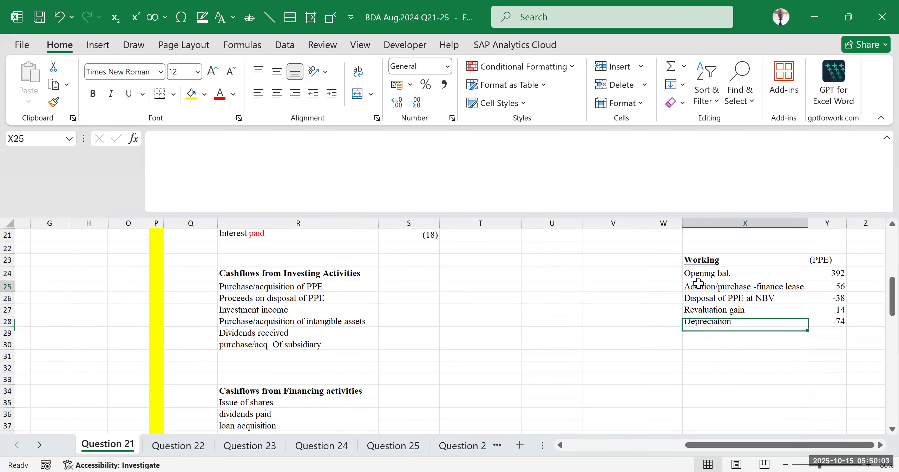
click(698, 301)
click(703, 310)
click(706, 324)
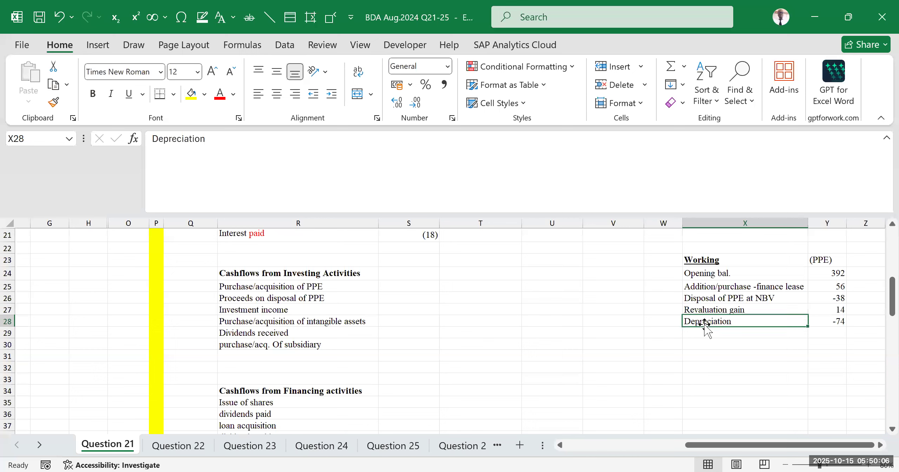
click(722, 368)
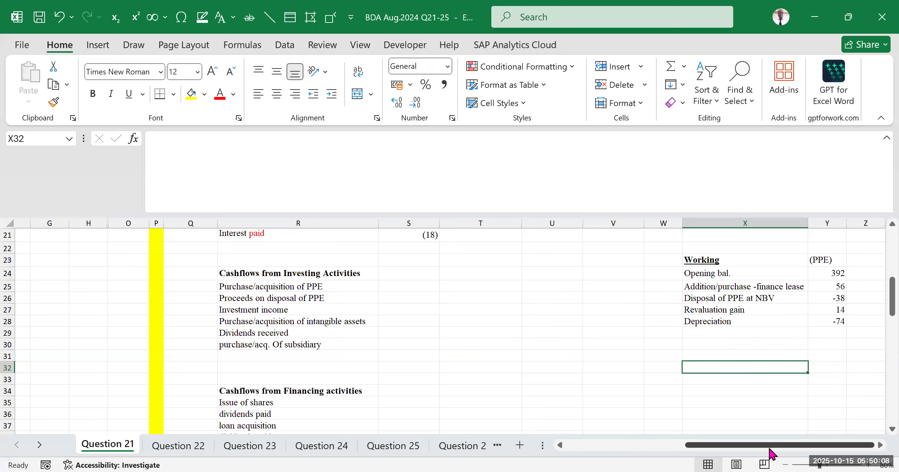
- Check the income statement, statement of financial position and additional information for any further items affecting PPE
drag(773, 445, 653, 445)
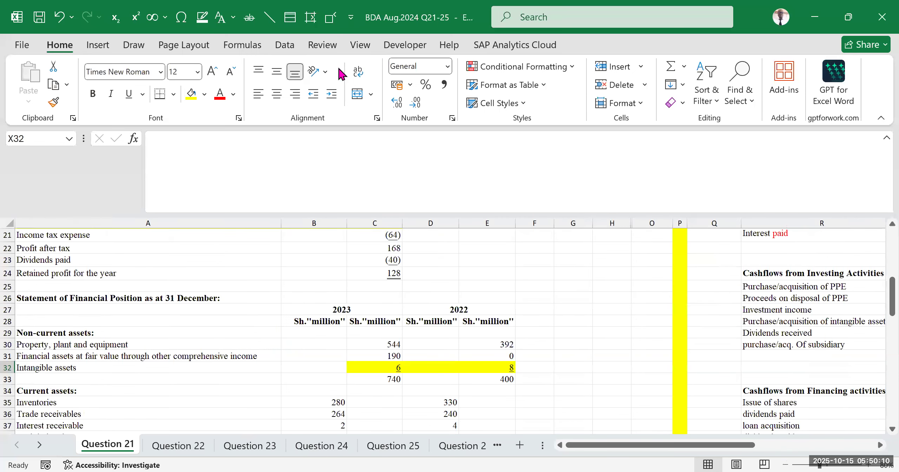
scroll(207, 372, down, 2)
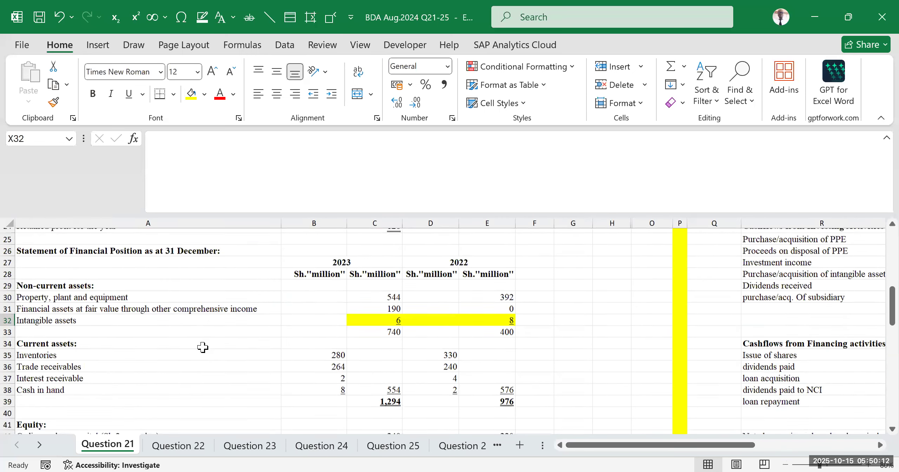
scroll(187, 299, down, 2)
scroll(187, 300, up, 4)
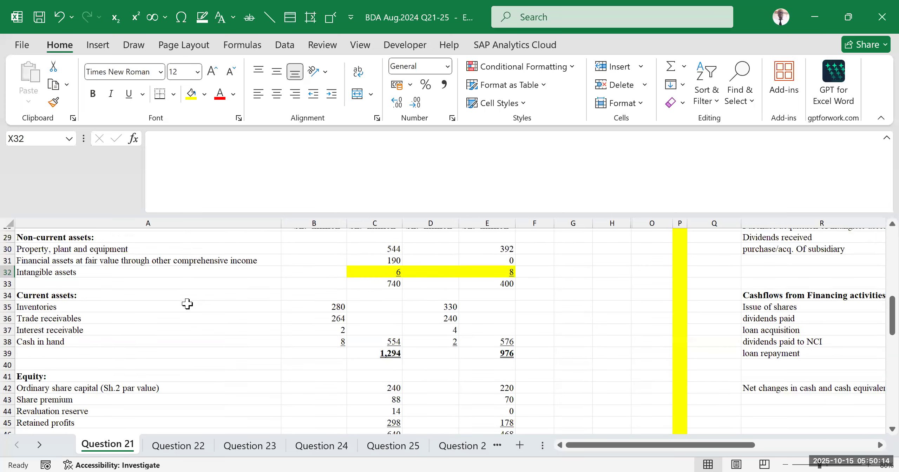
scroll(127, 316, up, 3)
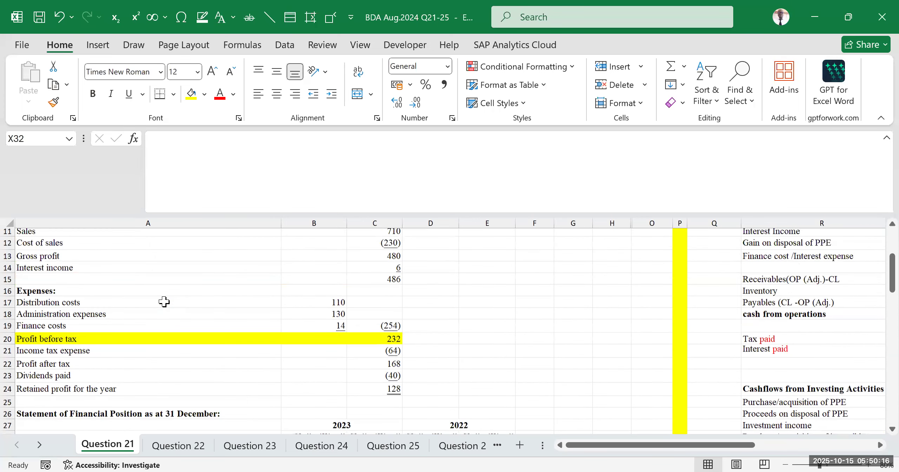
scroll(127, 317, down, 15)
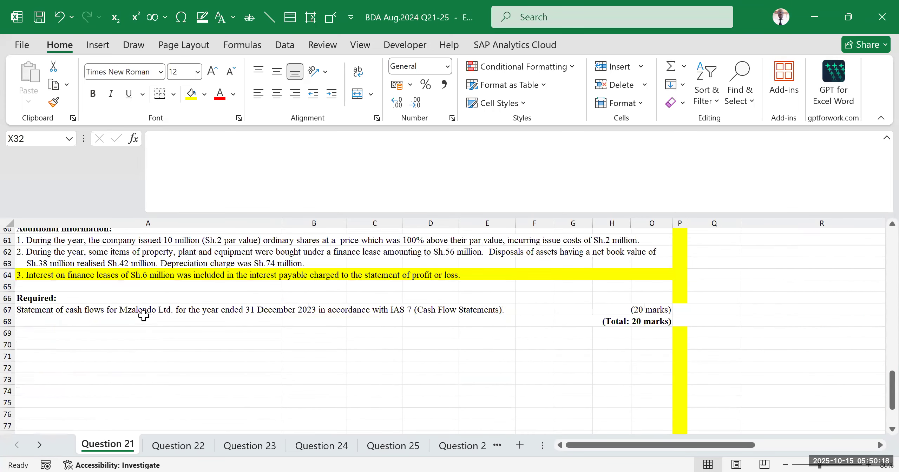
scroll(140, 369, up, 2)
drag(590, 451, 779, 429)
scroll(576, 344, up, 13)
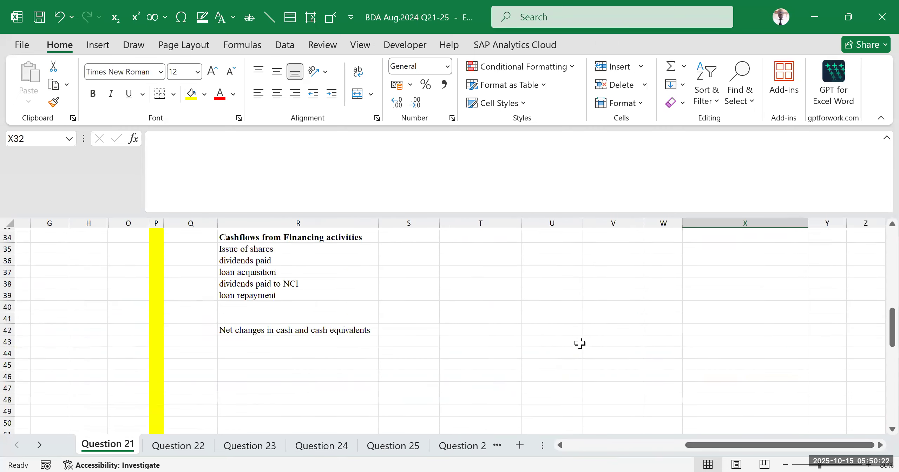
scroll(735, 346, down, 2)
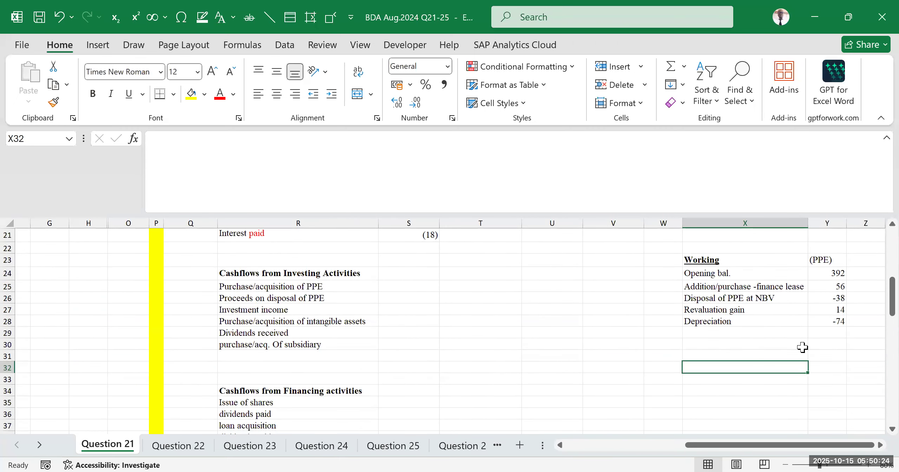
- Sum the PPE working's amounts in Y29 and make the total bold
click(820, 343)
click(839, 332)
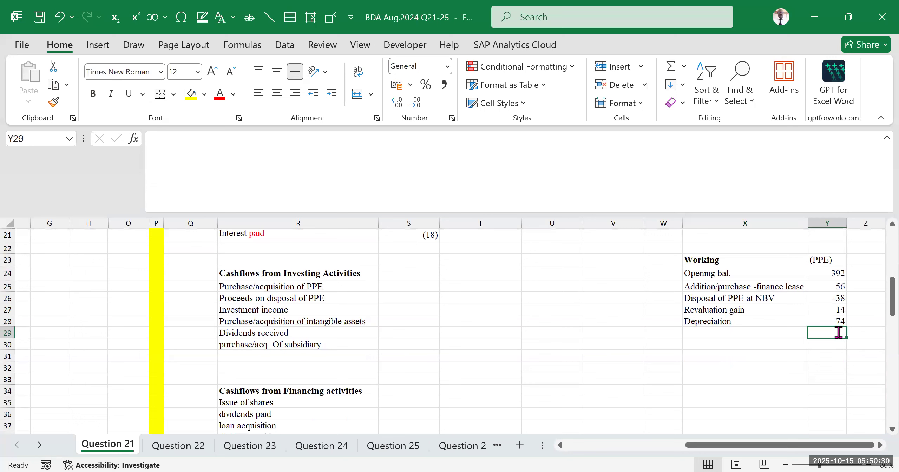
key(alt+equal)
key(Return)
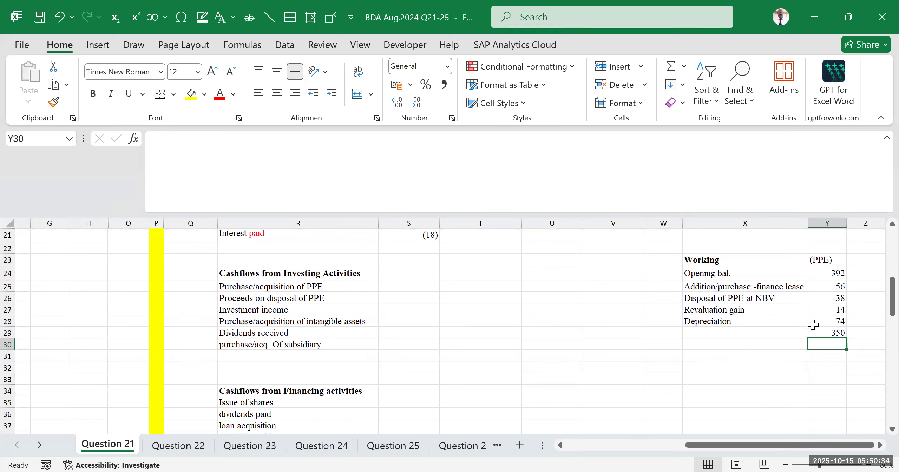
click(822, 332)
click(93, 94)
click(768, 404)
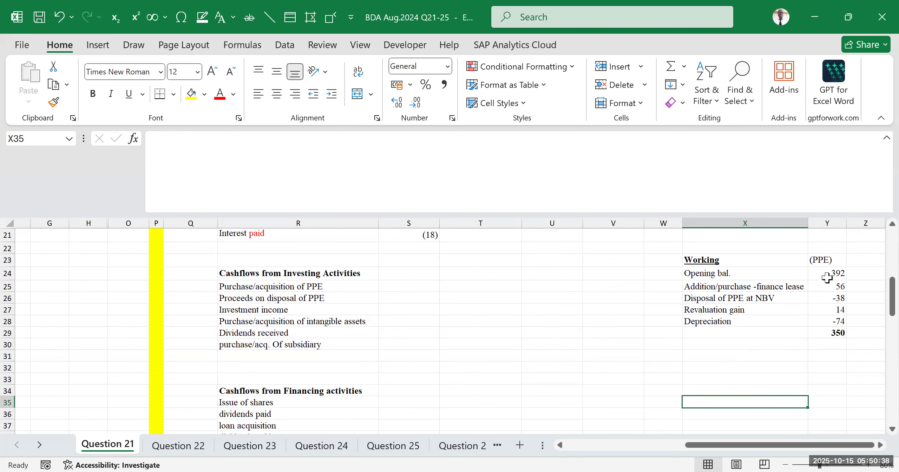
- Label the bold total of the PPE working "Expected closing NBV" in X29 after reviewing the opening balance and movements
click(826, 274)
drag(832, 283, 831, 321)
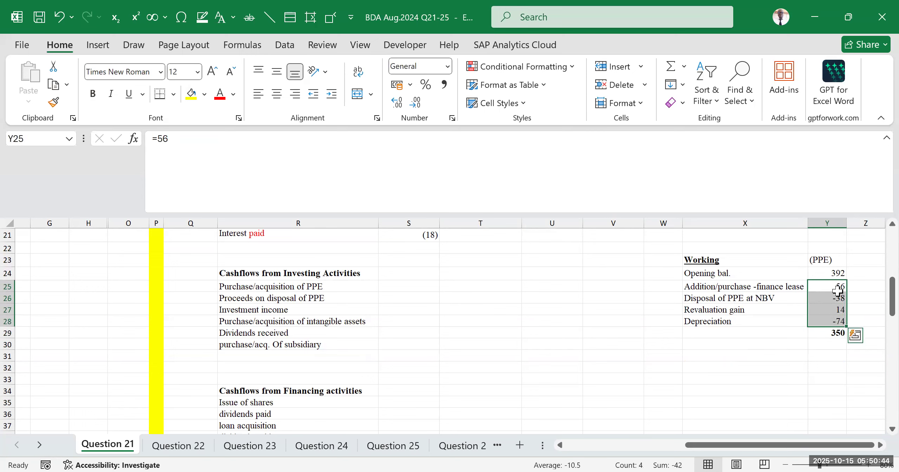
click(771, 335)
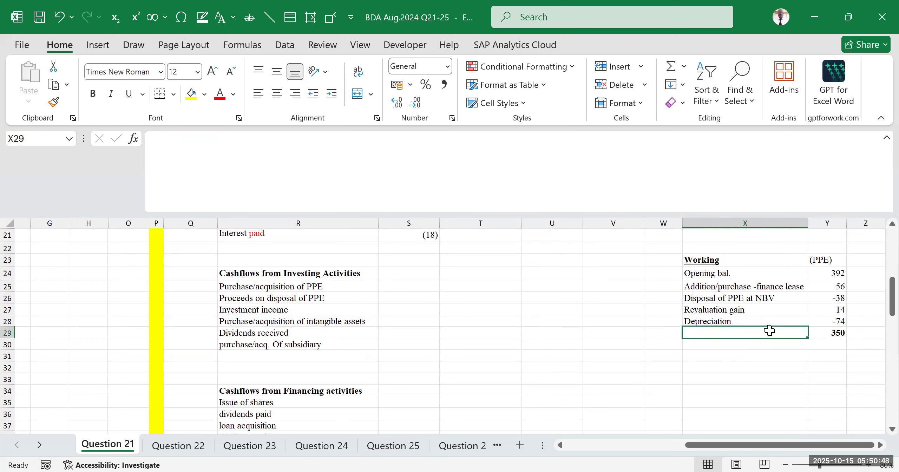
text(Expected closing NBV)
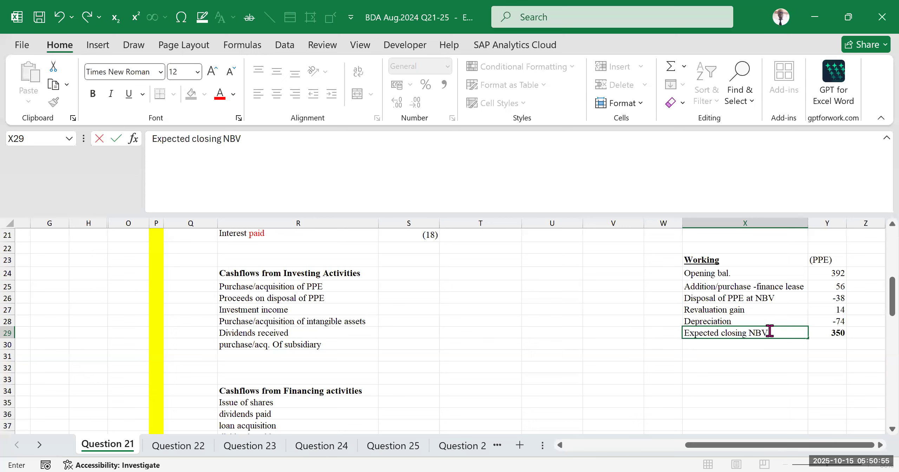
- Review the PPE working line by line from the opening balance through to the expected closing NBV
click(753, 364)
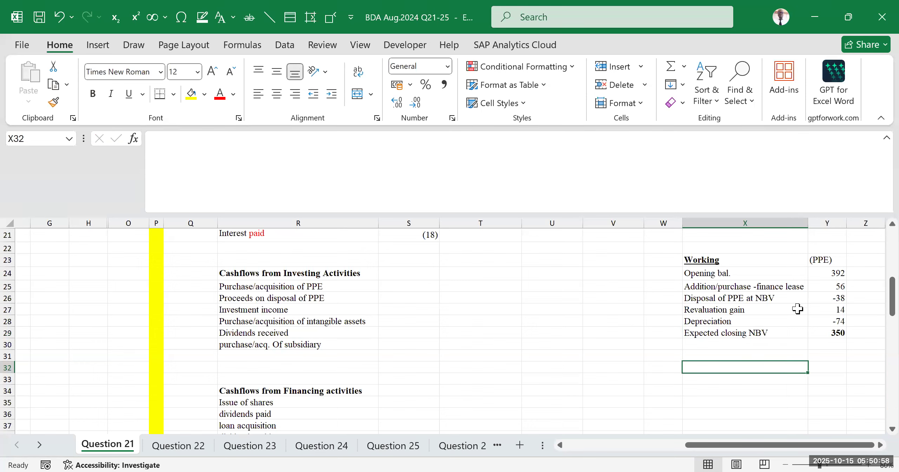
click(850, 274)
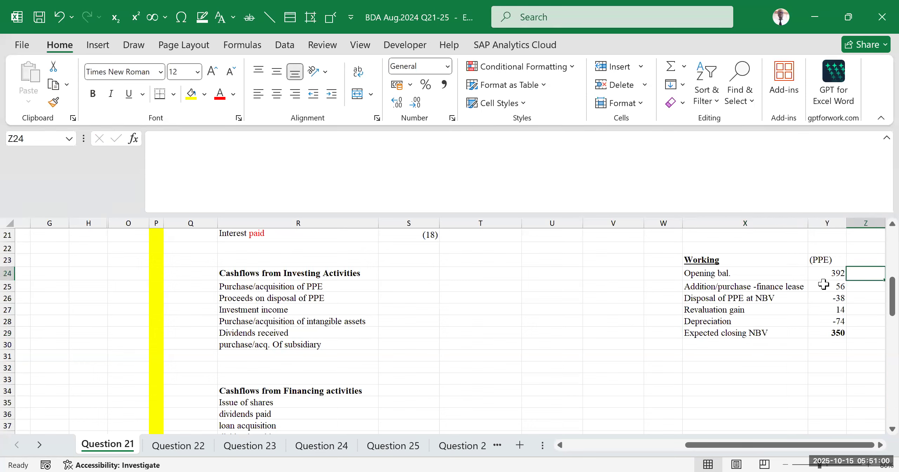
click(839, 286)
click(821, 299)
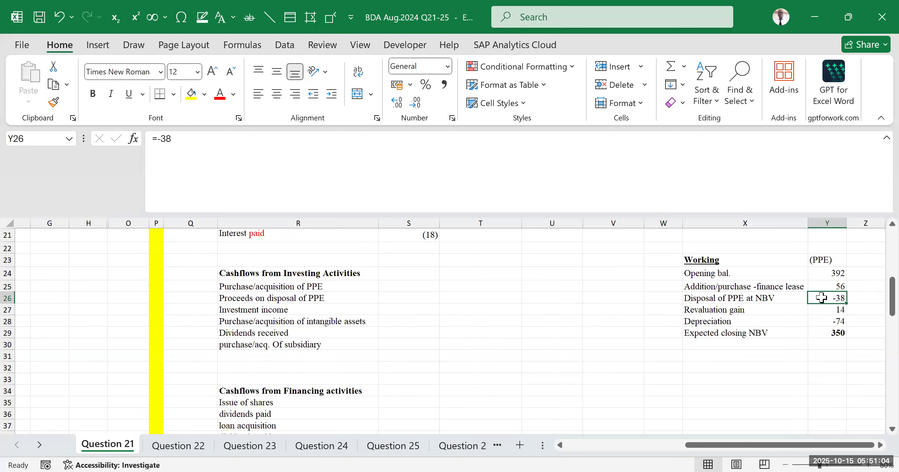
click(831, 311)
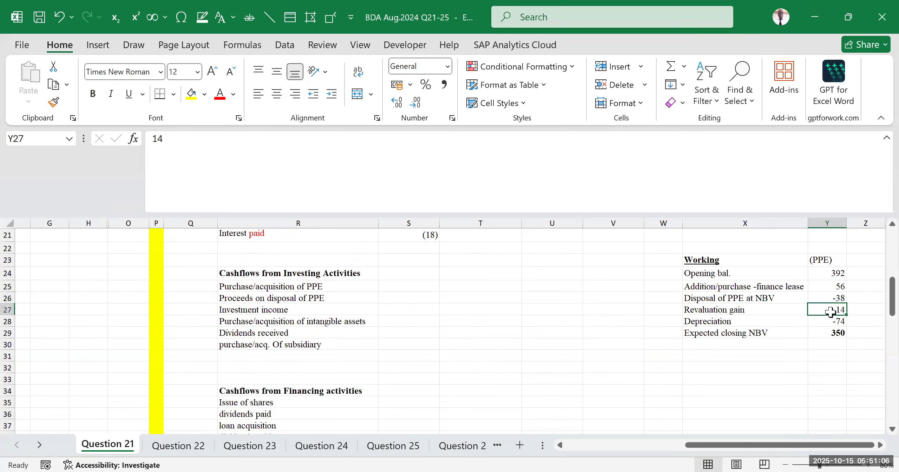
click(828, 322)
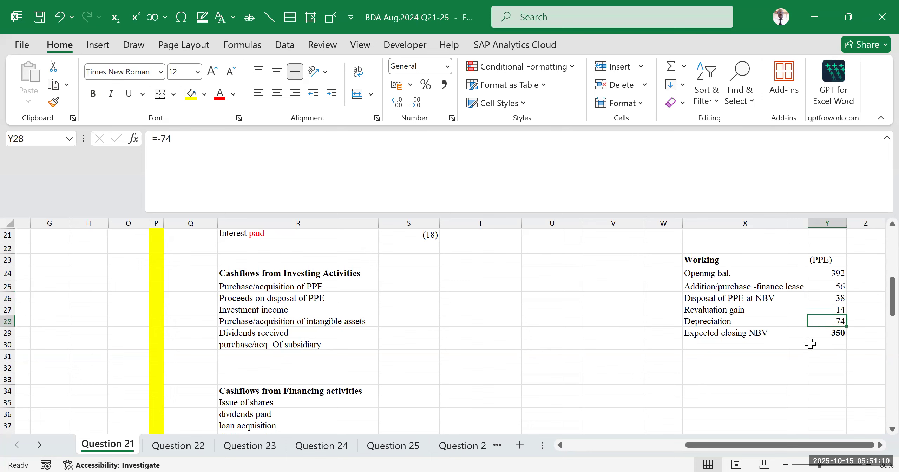
drag(751, 333, 834, 332)
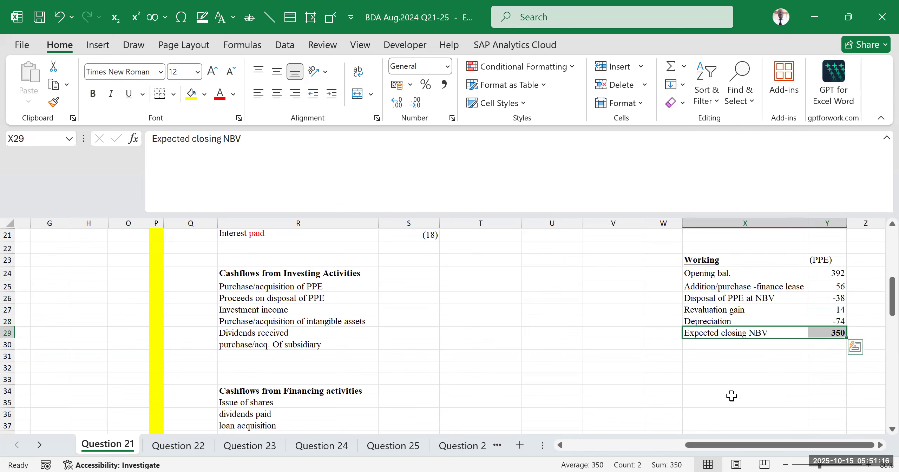
click(712, 389)
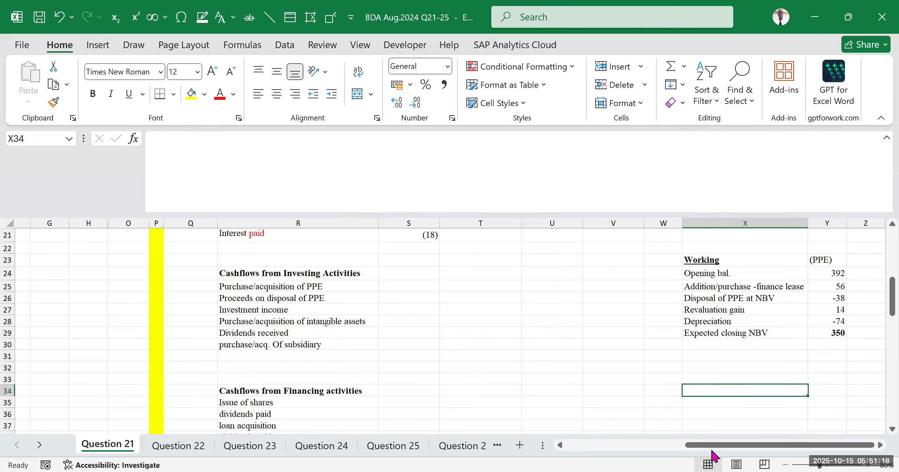
- Check the 2023 property, plant and equipment balance in the statement of financial position
drag(699, 445, 537, 450)
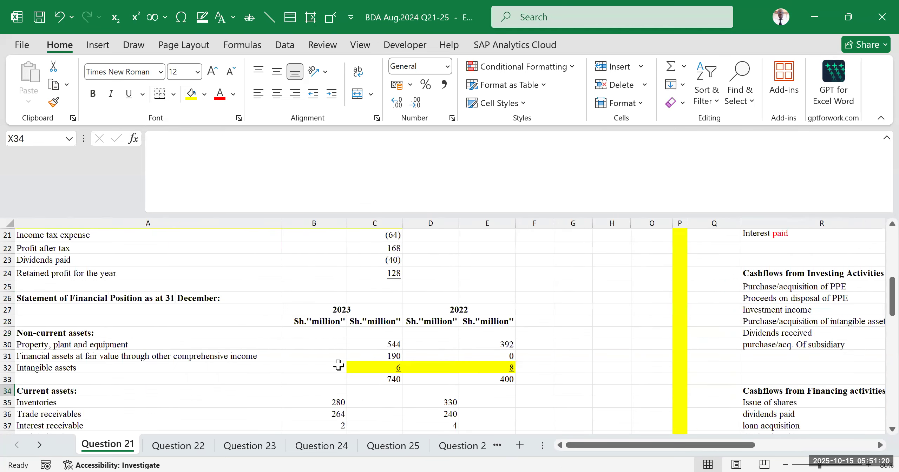
scroll(331, 364, down, 3)
scroll(317, 358, up, 1)
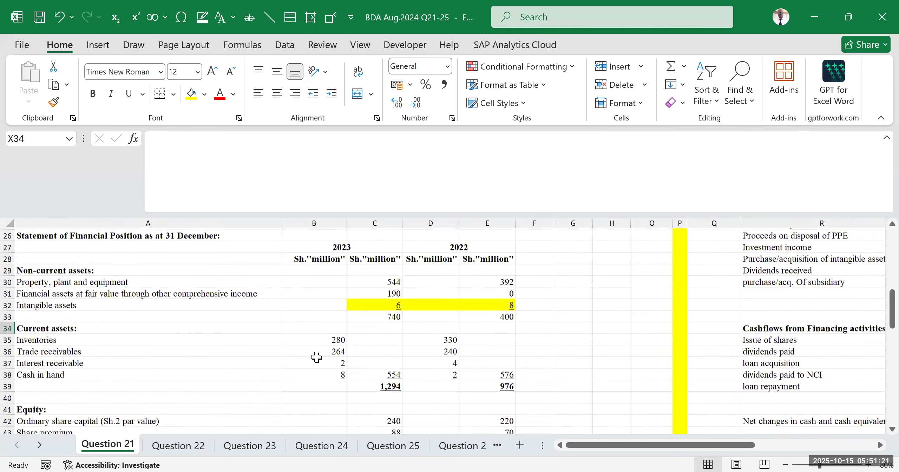
click(391, 289)
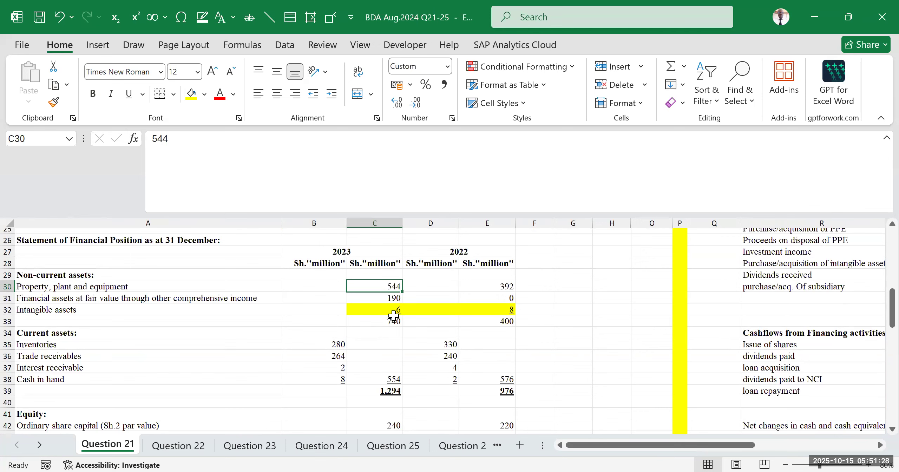
drag(594, 445, 702, 311)
scroll(779, 275, up, 5)
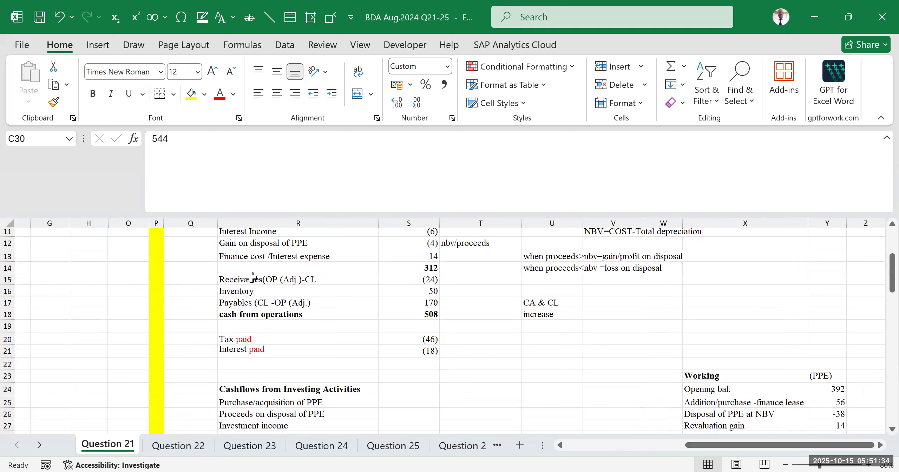
- Review the receivables and inventory adjustments in operating activities alongside the opening balance and movements of the PPE working
drag(252, 278, 263, 292)
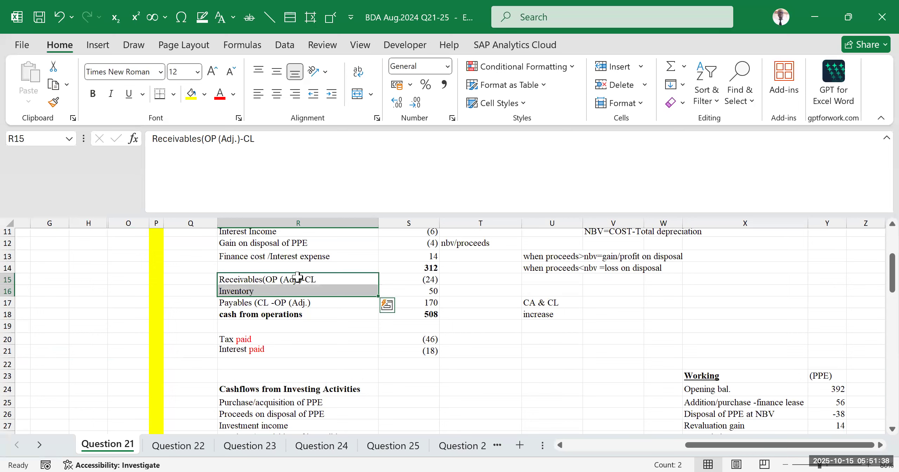
double_click(278, 279)
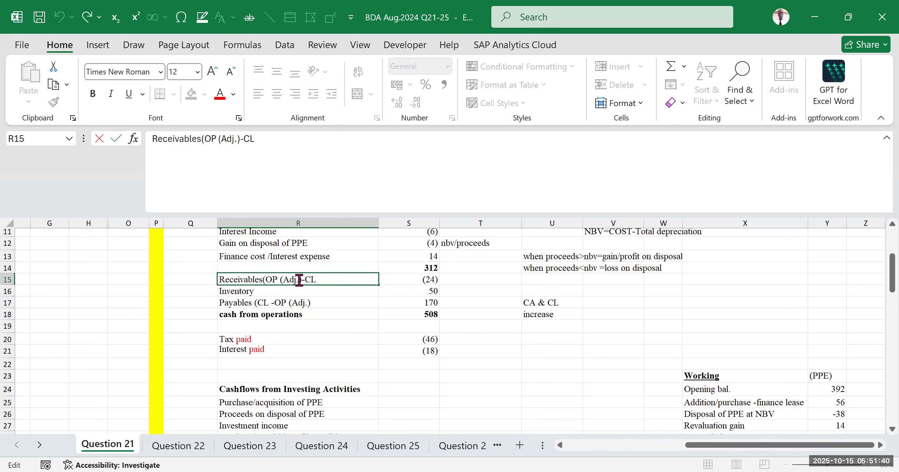
drag(298, 280, 280, 278)
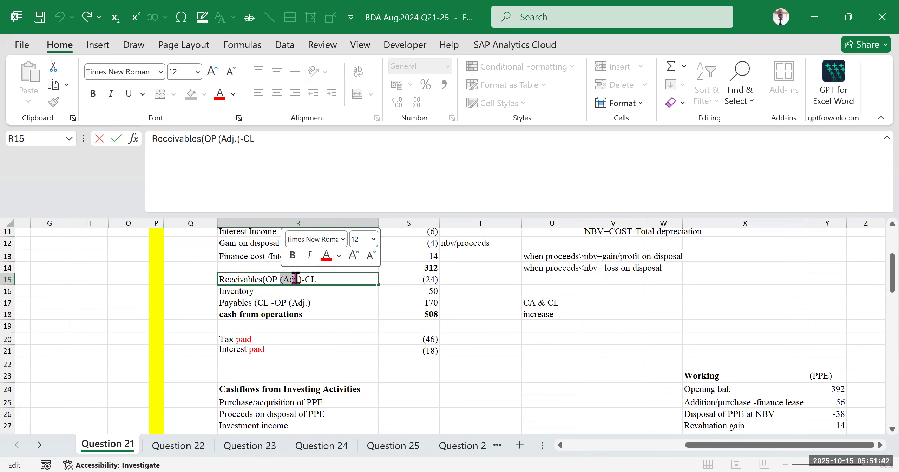
click(323, 280)
click(803, 390)
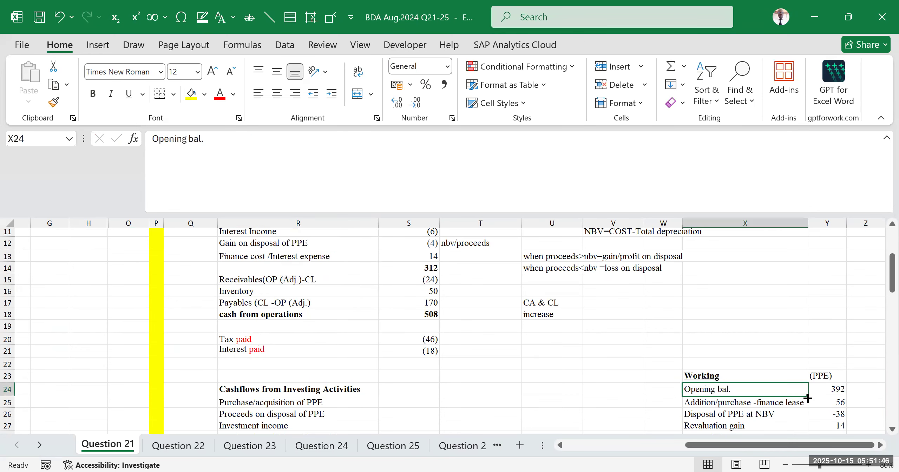
scroll(808, 398, down, 2)
click(835, 332)
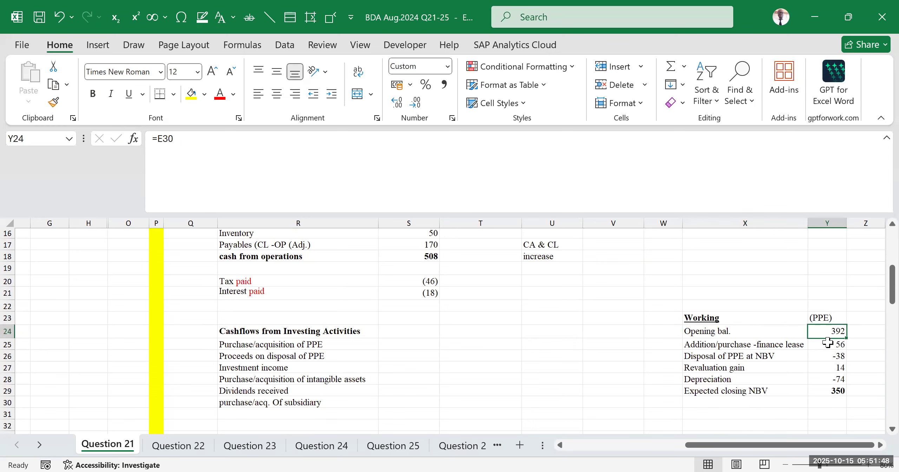
drag(828, 343, 834, 379)
scroll(750, 379, down, 2)
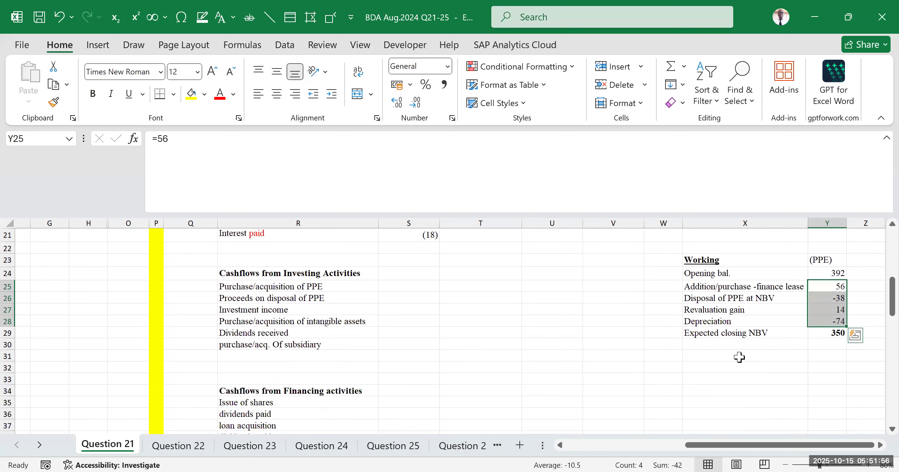
- Enter the label "Actual closing NBV" in X31, below the expected closing NBV of the PPE working
click(727, 357)
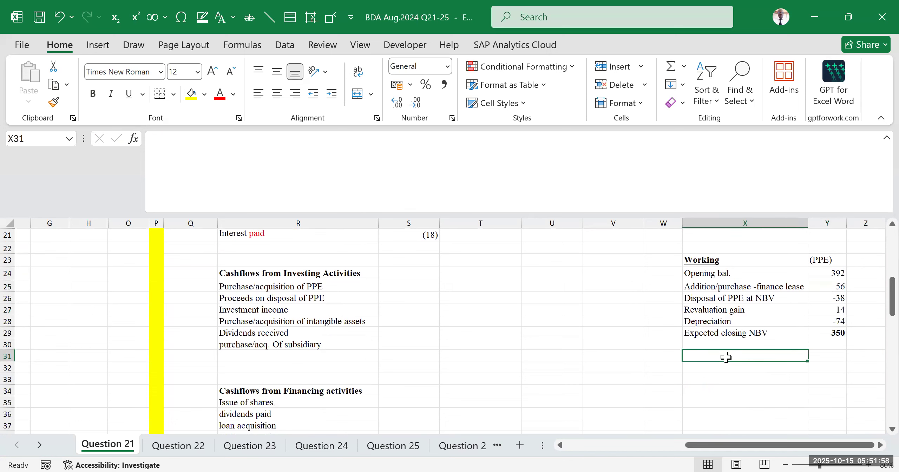
text(Actual closing NBV)
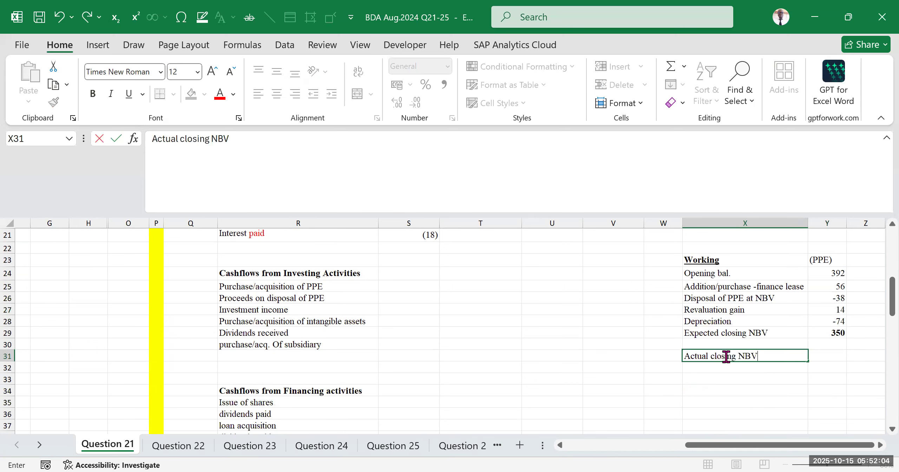
click(765, 393)
click(828, 276)
drag(829, 291, 833, 334)
- Link Y31 to the 2023 property, plant and equipment balance in C30 as the actual closing NBV
click(832, 356)
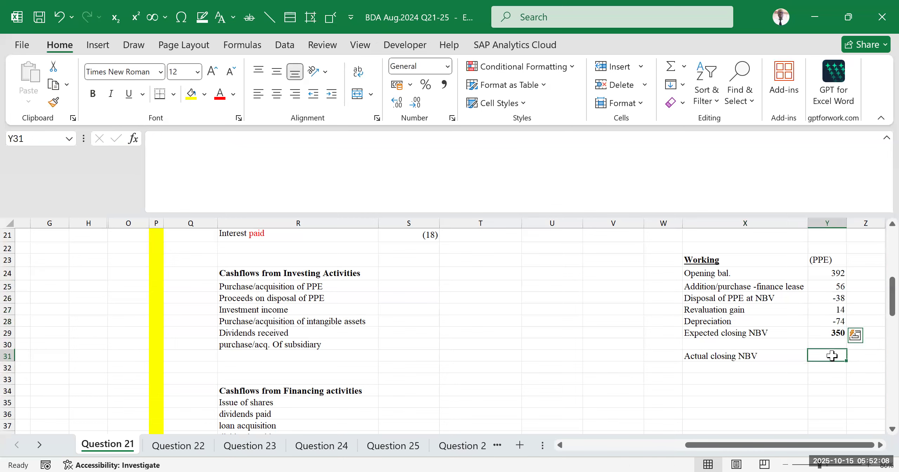
text(=)
drag(783, 445, 663, 445)
scroll(194, 328, down, 5)
scroll(388, 349, up, 2)
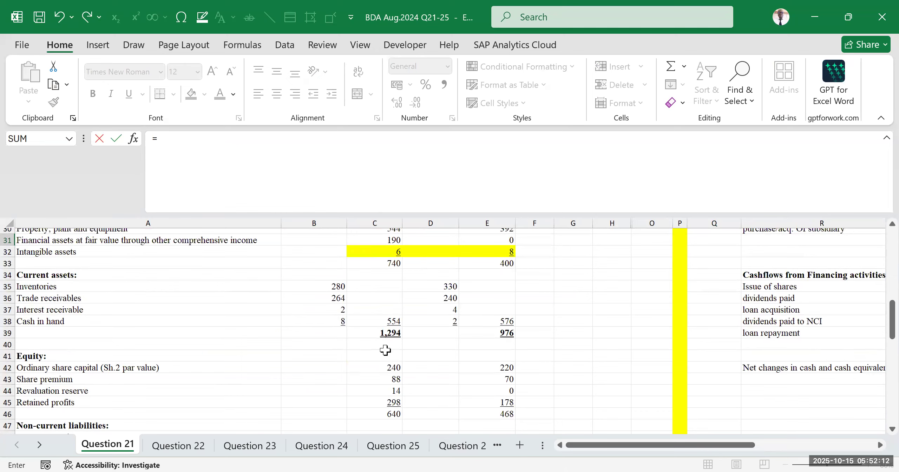
scroll(292, 349, up, 2)
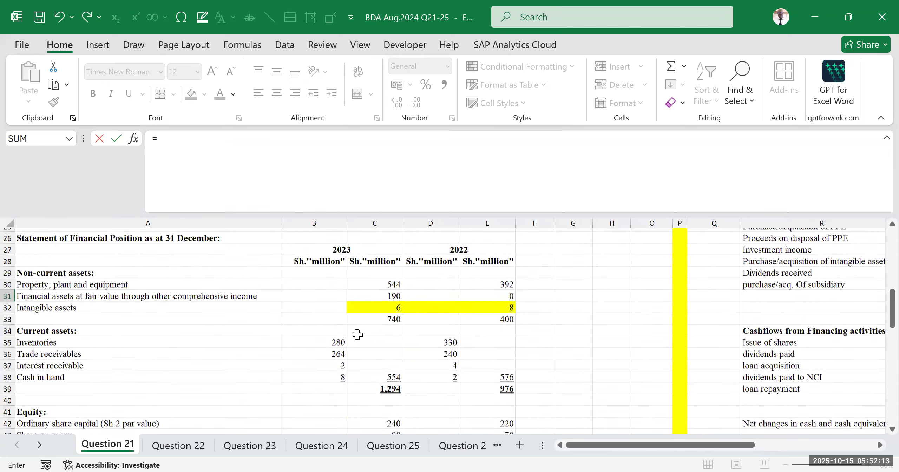
click(386, 286)
key(Return)
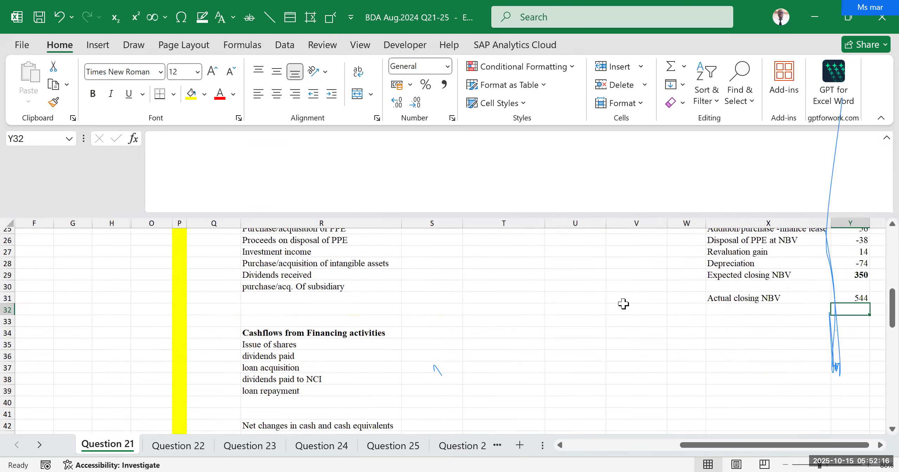
drag(744, 451, 765, 449)
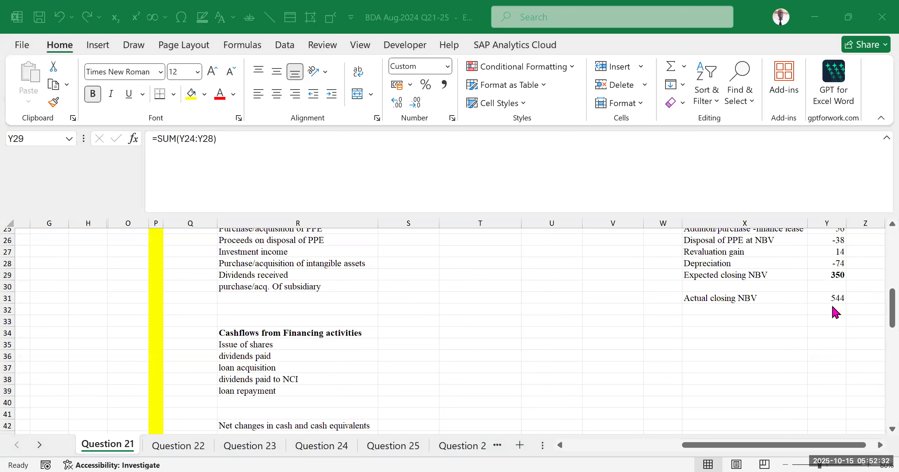
- Compare the expected and actual closing NBV, and label the row between them "purchase of PPE" in X30
click(734, 287)
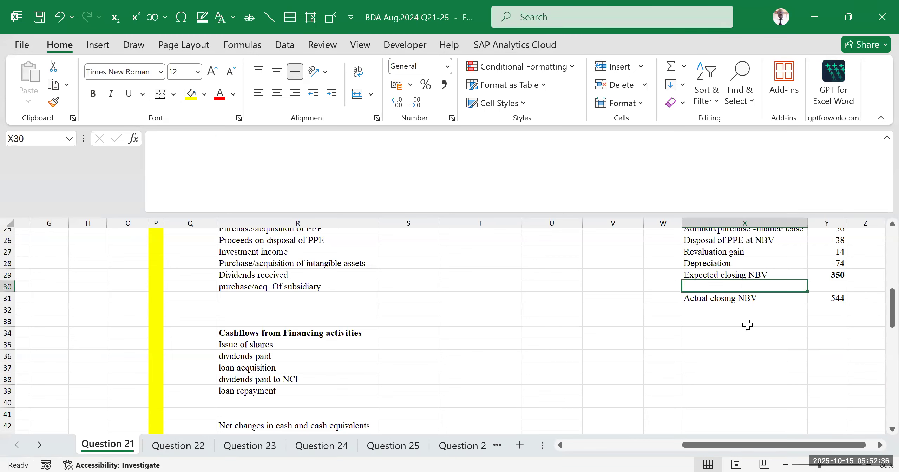
click(835, 278)
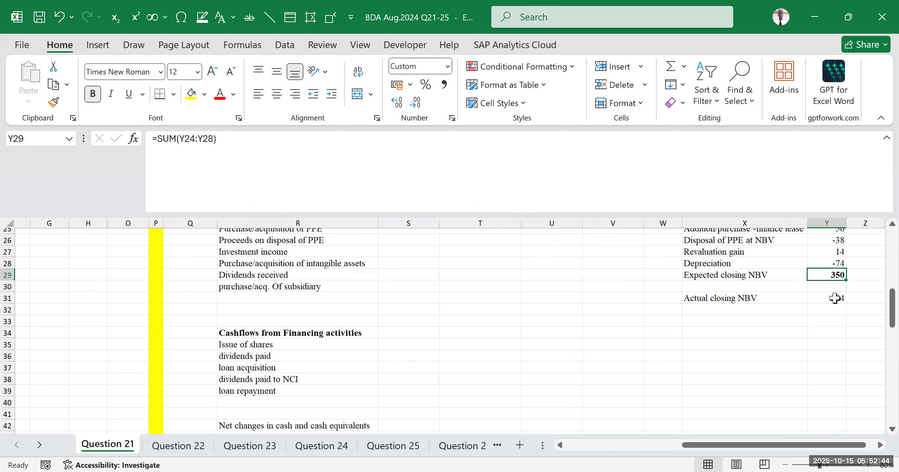
click(836, 298)
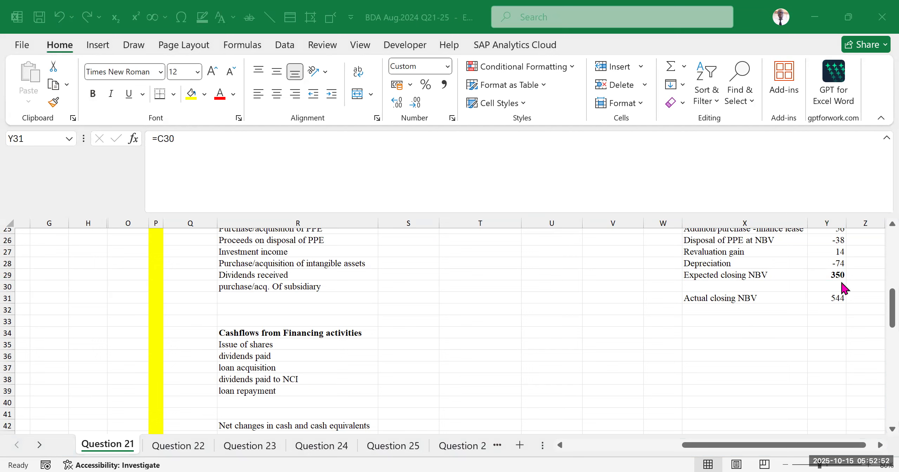
click(837, 285)
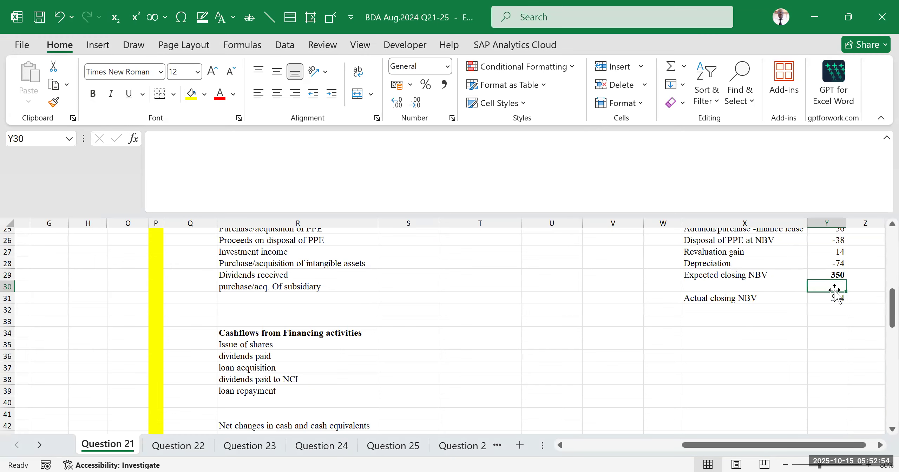
click(735, 285)
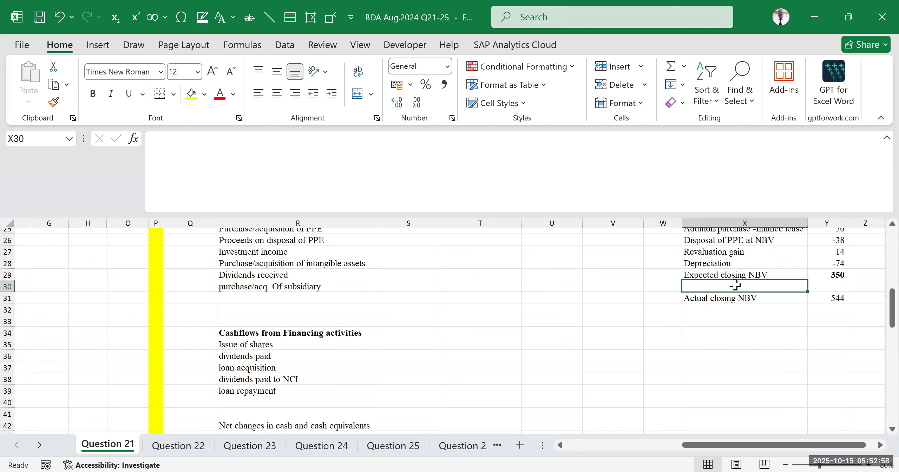
text(purc)
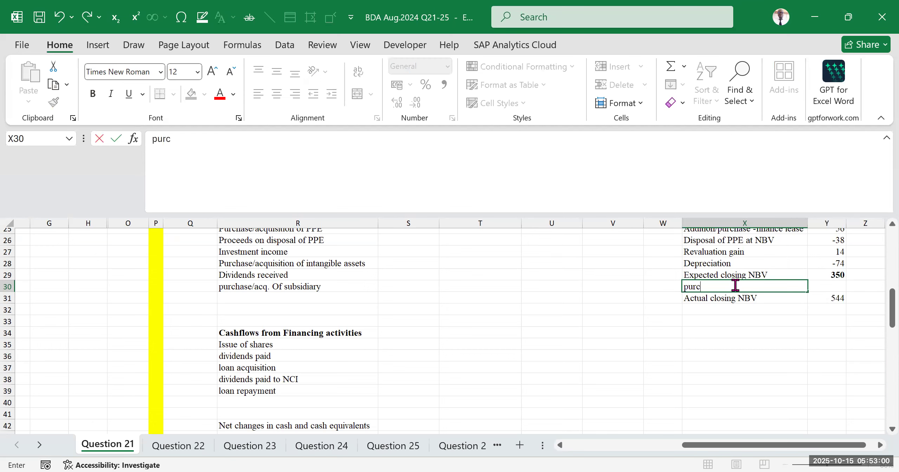
text(hase of PPE)
click(787, 356)
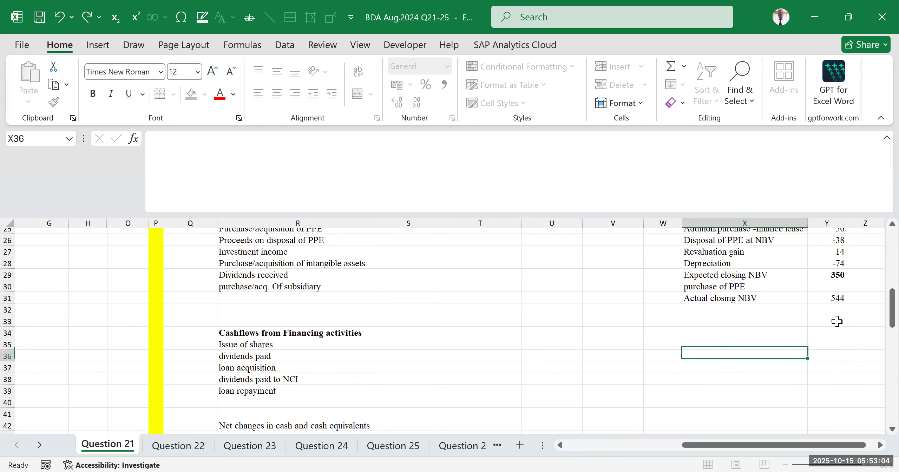
- Calculate the purchase of PPE in Y30 as actual less expected closing NBV with the formula =Y31-Y29
click(827, 285)
text(=)
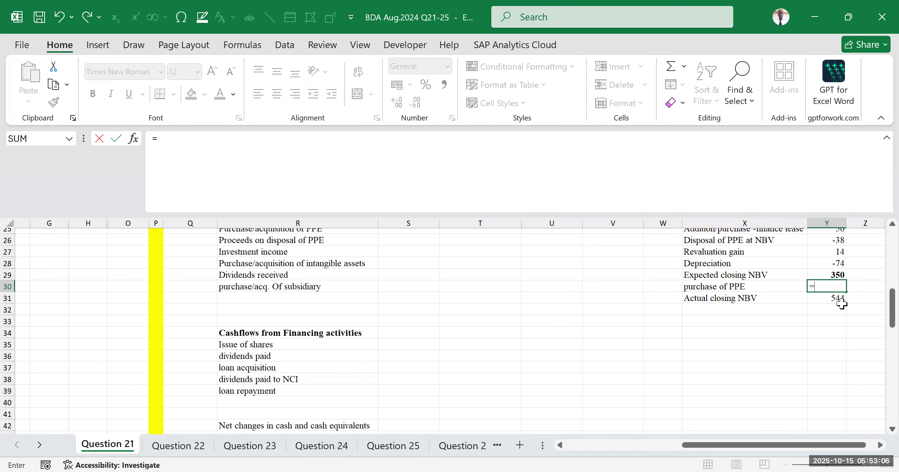
click(836, 299)
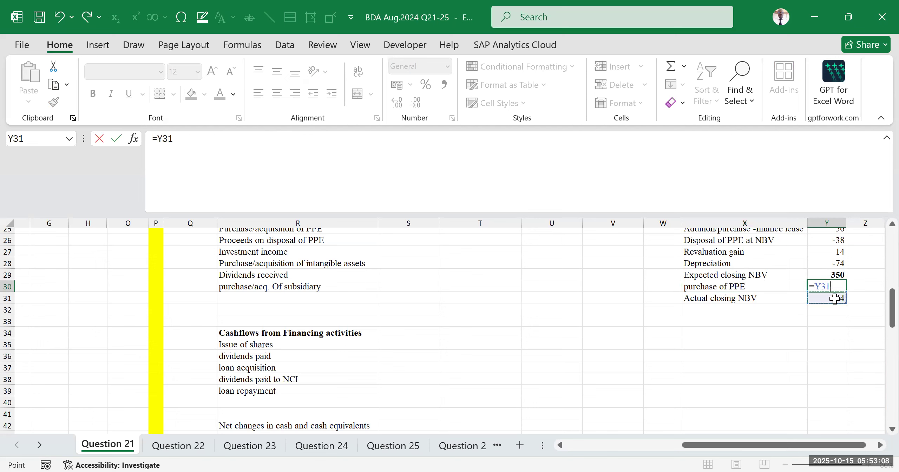
text(-)
click(829, 276)
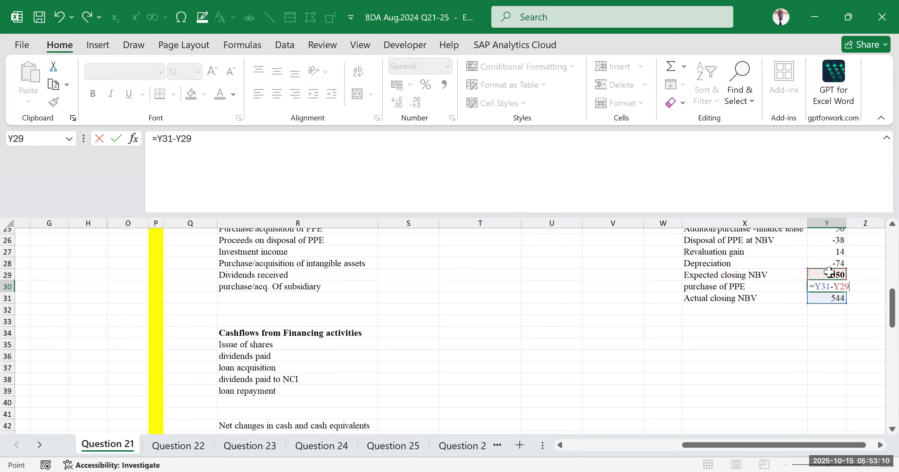
key(Return)
click(837, 326)
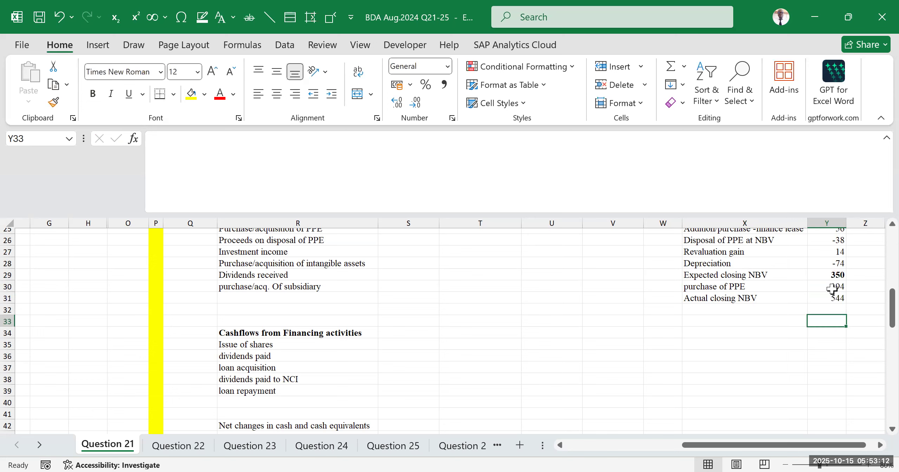
- Apply a top and thick bottom border to the purchase of PPE row, X30:Y30, in the PPE working
drag(705, 286, 821, 285)
drag(780, 445, 794, 445)
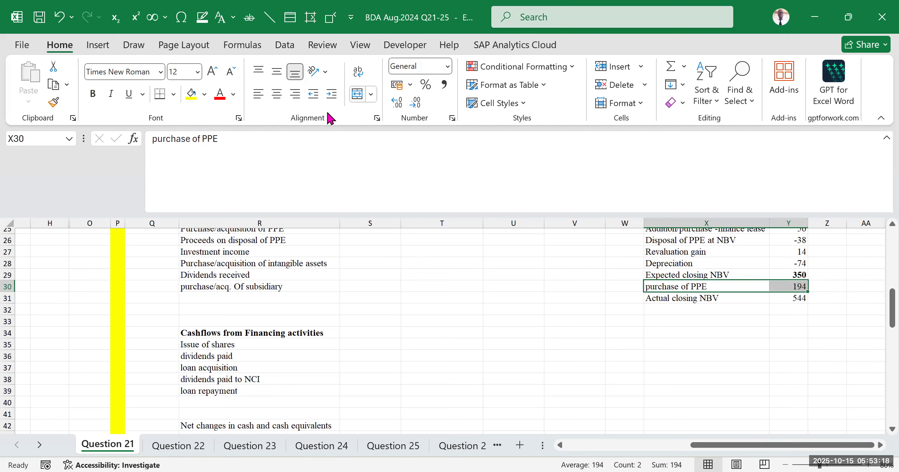
click(174, 96)
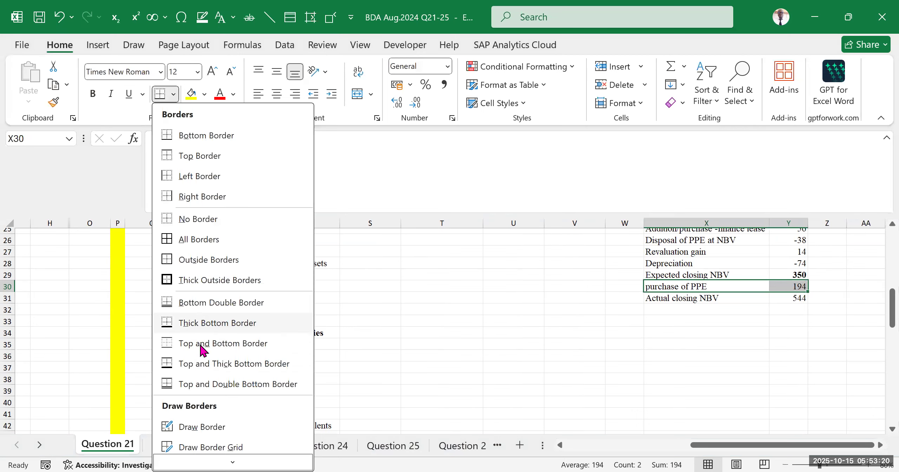
click(200, 368)
drag(594, 355, 617, 355)
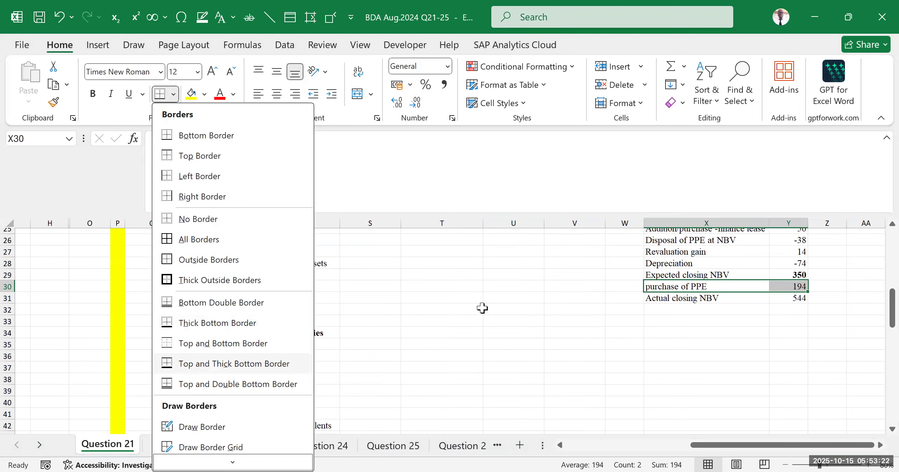
- Review the PPE working from the opening balance through its movements and expected closing NBV to the purchase of PPE and actual closing NBV
scroll(352, 310, up, 3)
drag(214, 233, 228, 248)
scroll(589, 330, down, 2)
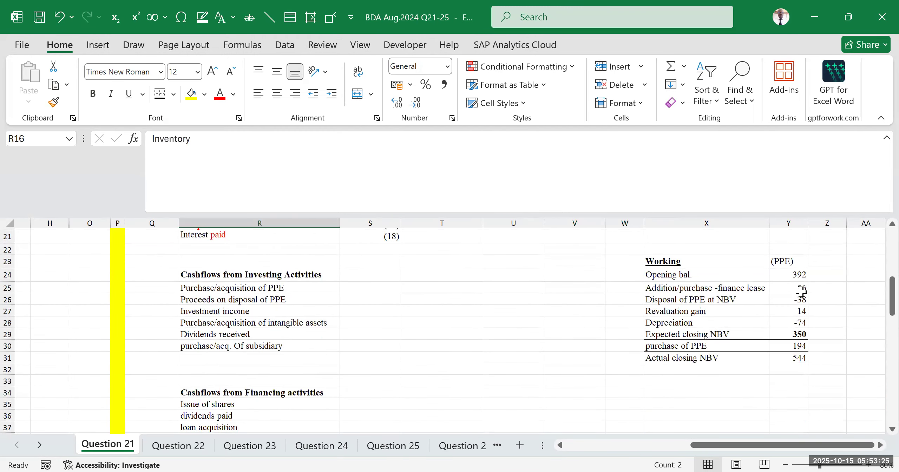
click(799, 274)
click(790, 294)
drag(789, 293, 790, 346)
click(789, 367)
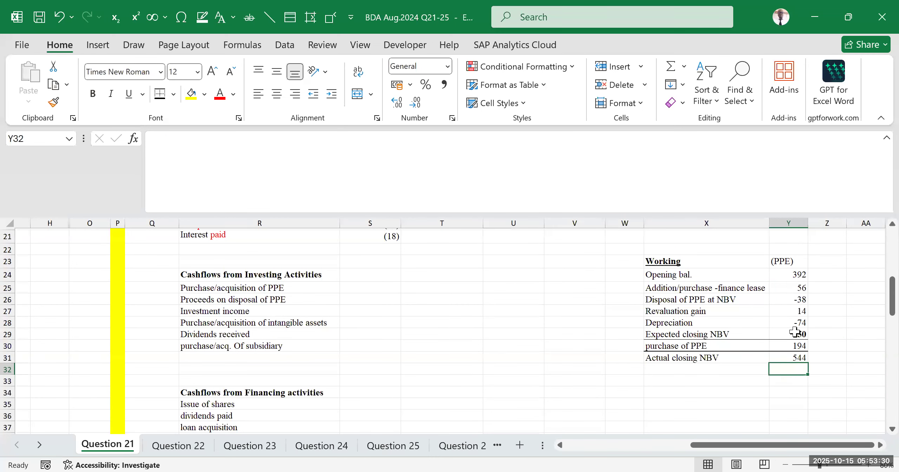
click(794, 334)
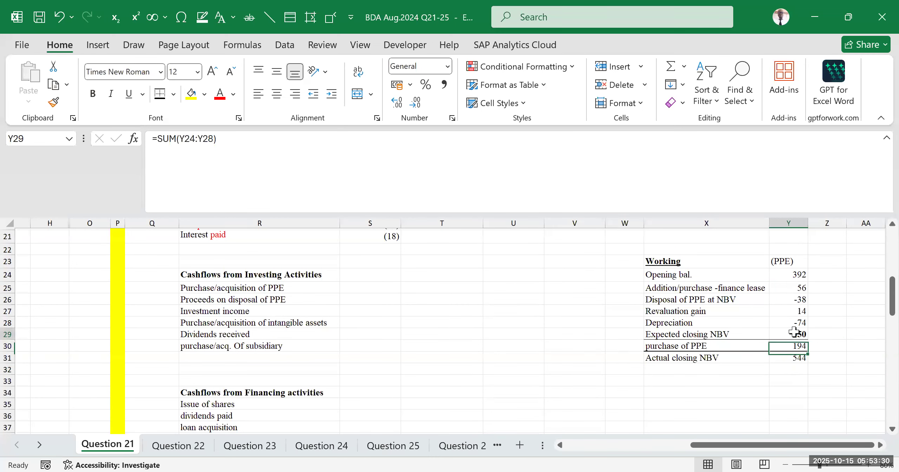
click(797, 263)
drag(801, 288, 799, 327)
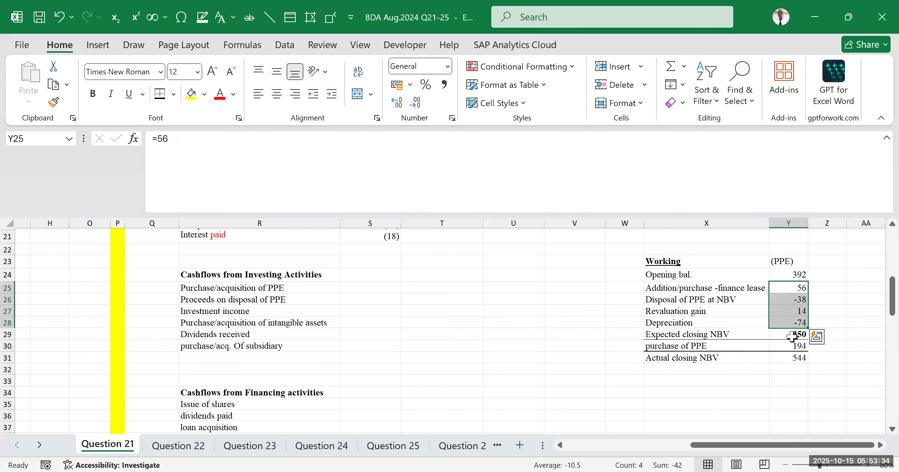
click(797, 334)
click(797, 367)
drag(683, 346, 799, 345)
scroll(675, 358, down, 3)
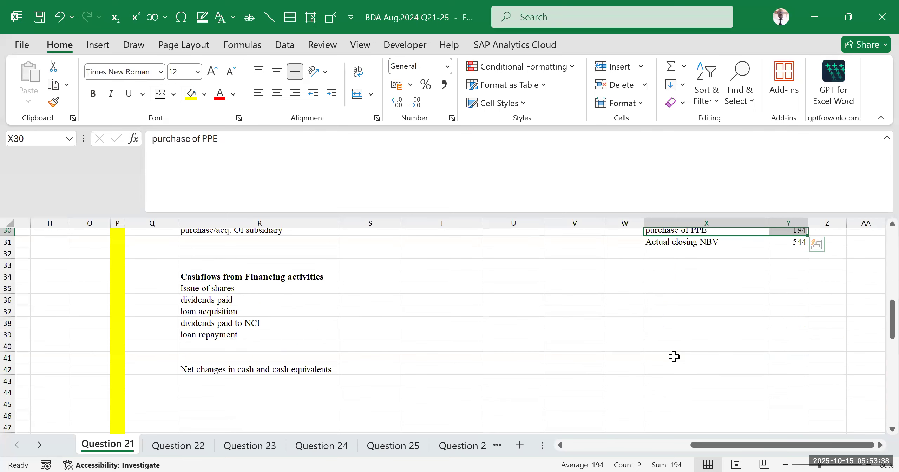
click(675, 357)
click(762, 301)
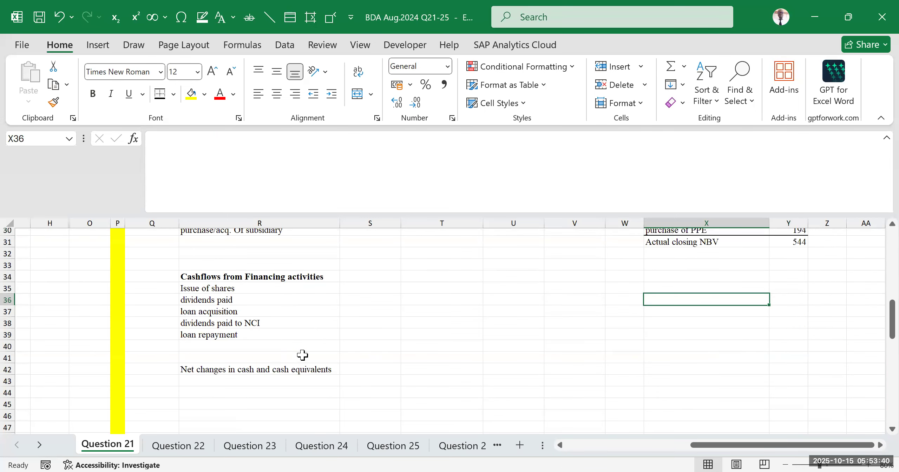
scroll(301, 355, up, 5)
scroll(330, 326, down, 2)
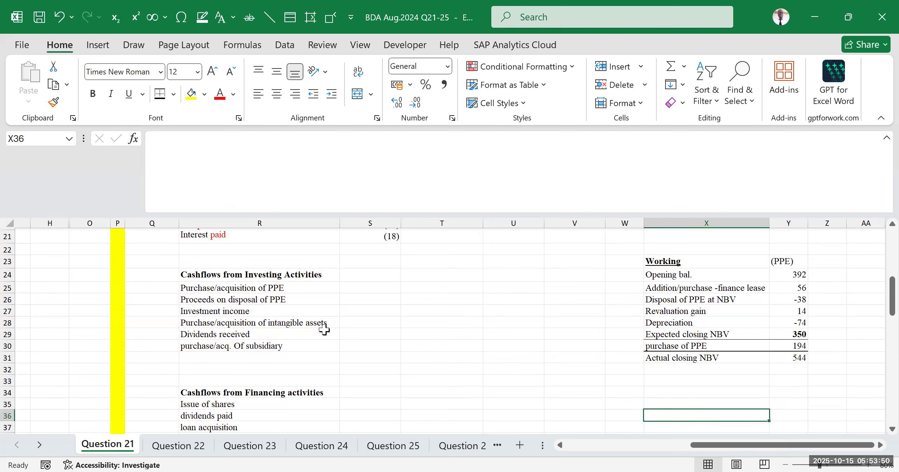
- Link the purchase/acquisition of PPE in S25 to the PPE working as an outflow with the formula =-Y30
click(316, 350)
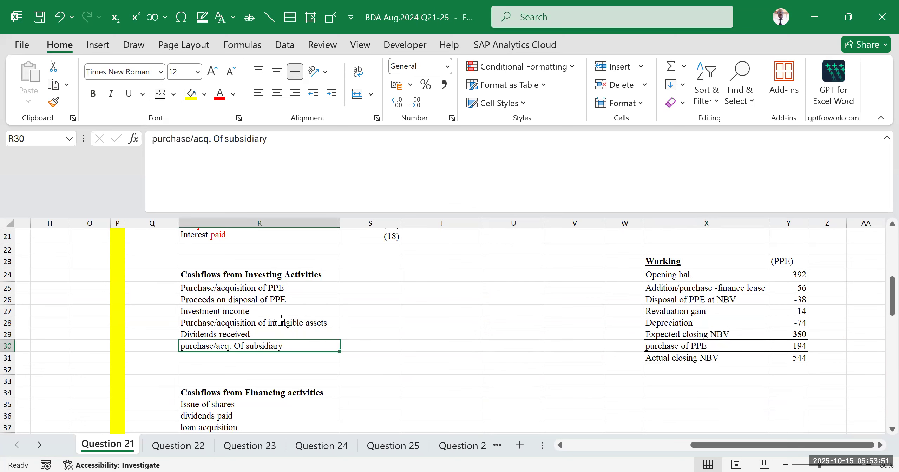
click(264, 290)
scroll(444, 310, up, 2)
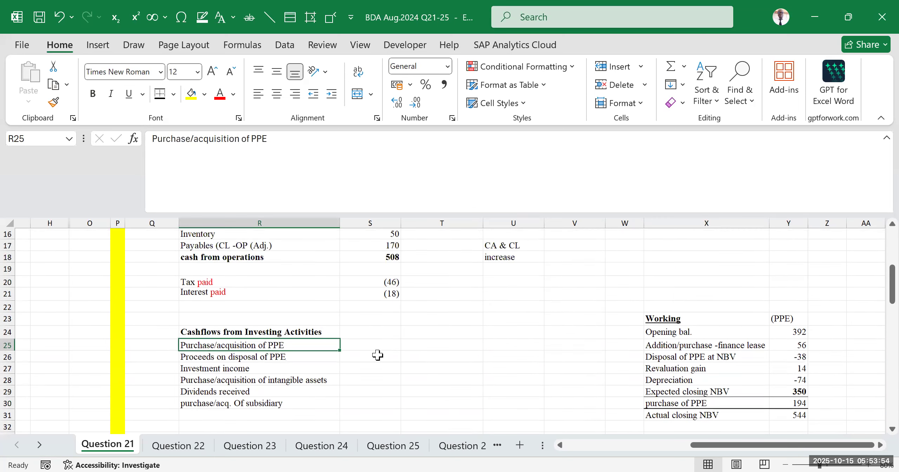
click(368, 345)
text(=)
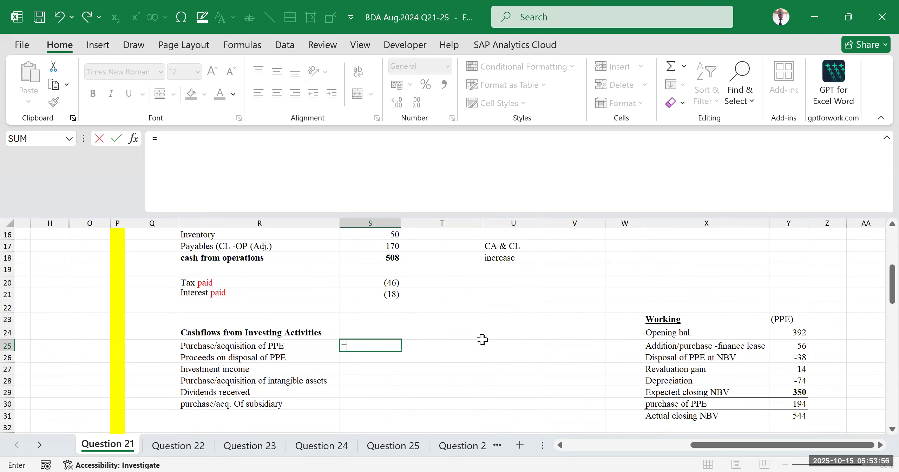
scroll(482, 339, down, 2)
text(-)
click(787, 344)
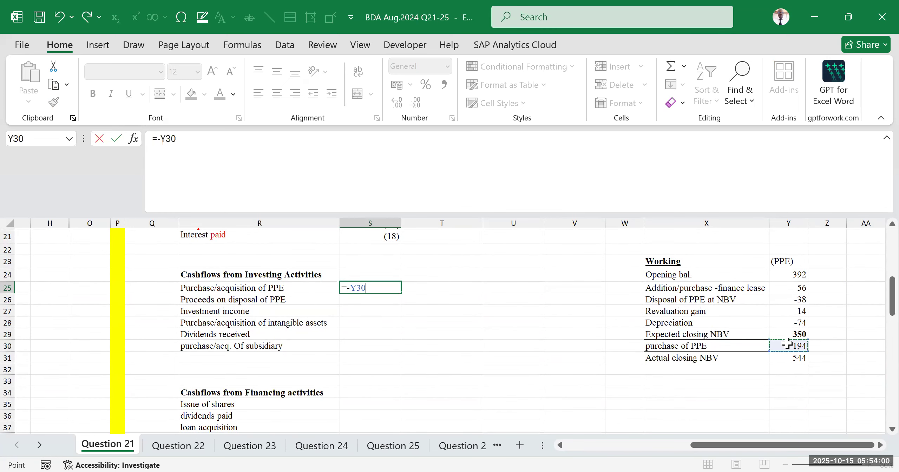
key(Return)
click(506, 358)
click(513, 311)
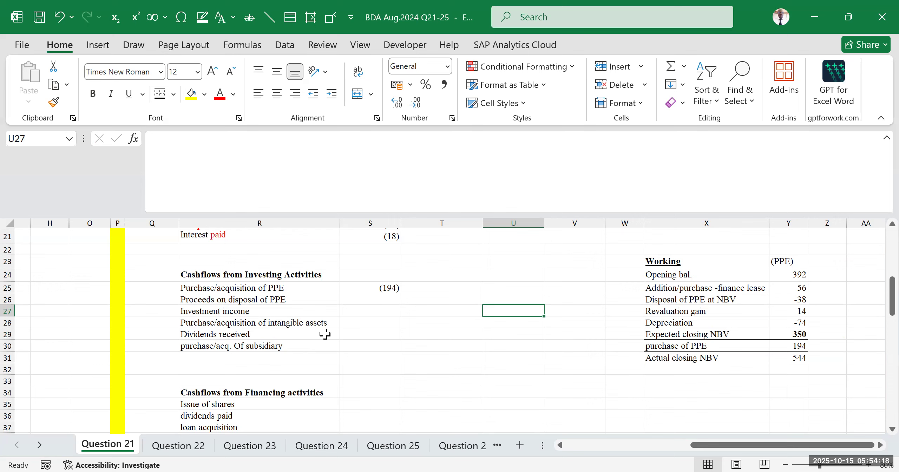
- Check the asset disposal note in the additional information and enter =42 in S26 as the proceeds on disposal of PPE
click(212, 301)
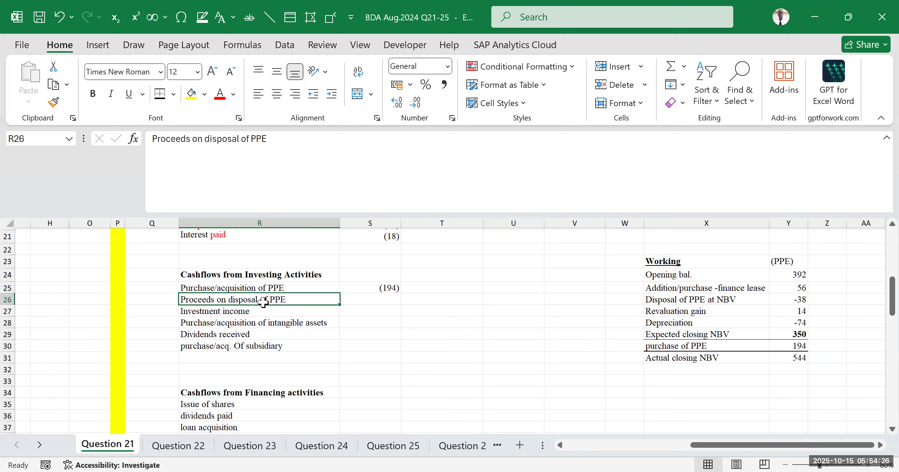
drag(710, 445, 564, 454)
scroll(206, 361, down, 10)
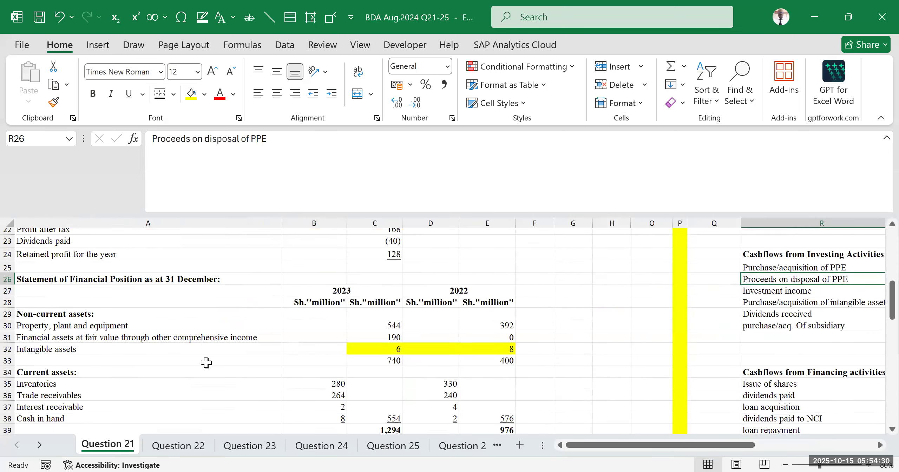
scroll(206, 361, down, 2)
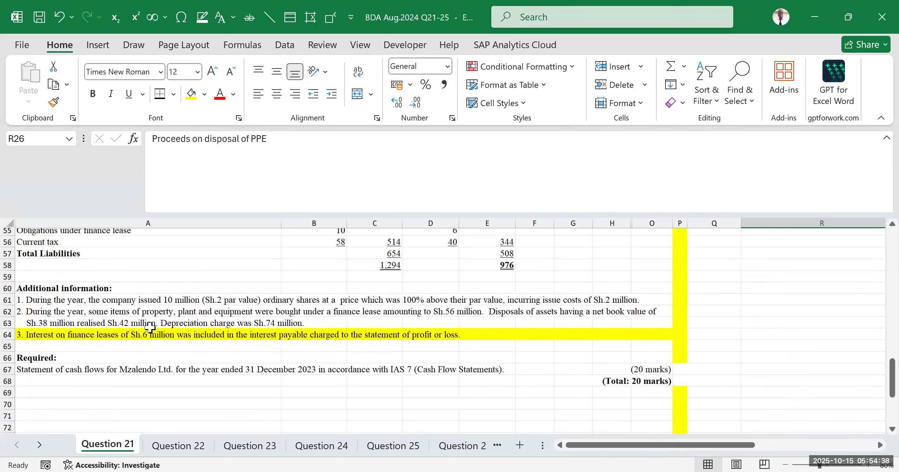
drag(658, 450, 777, 449)
scroll(576, 357, up, 10)
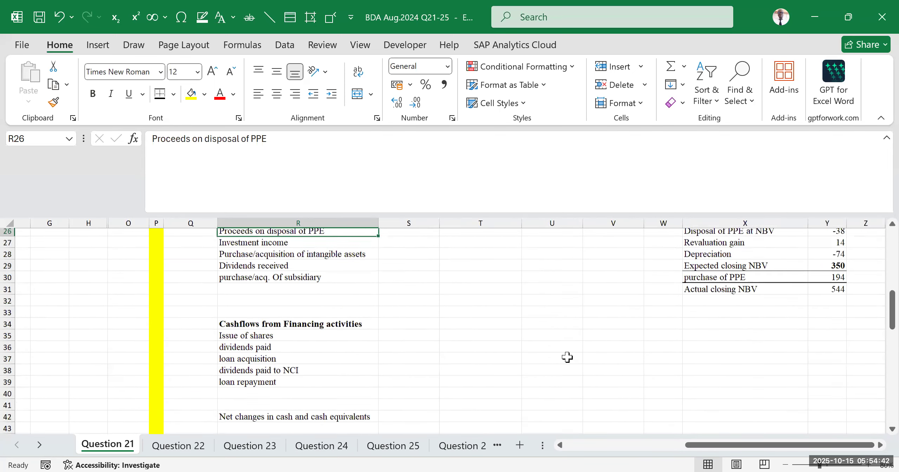
scroll(568, 358, up, 2)
click(389, 360)
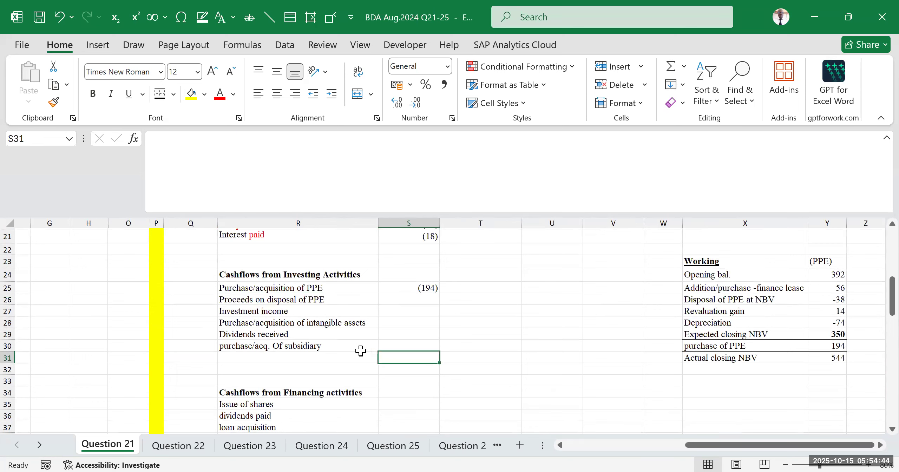
click(272, 301)
click(430, 303)
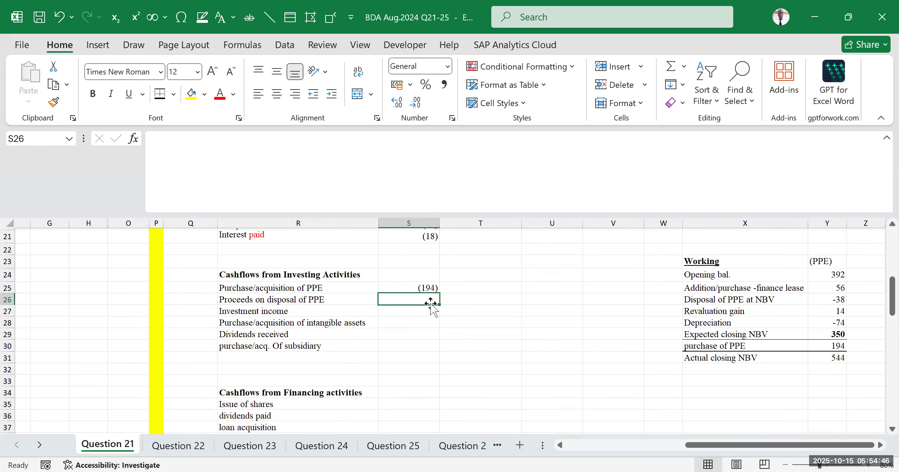
text(=42)
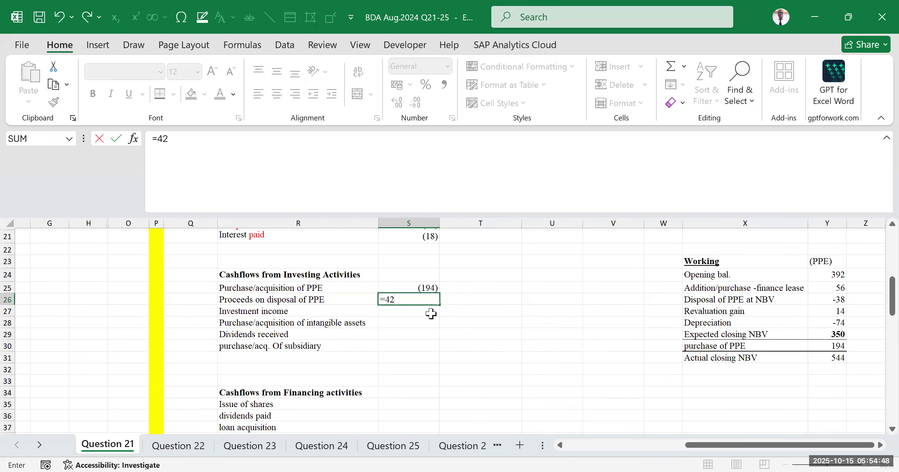
key(Return)
click(466, 348)
click(458, 312)
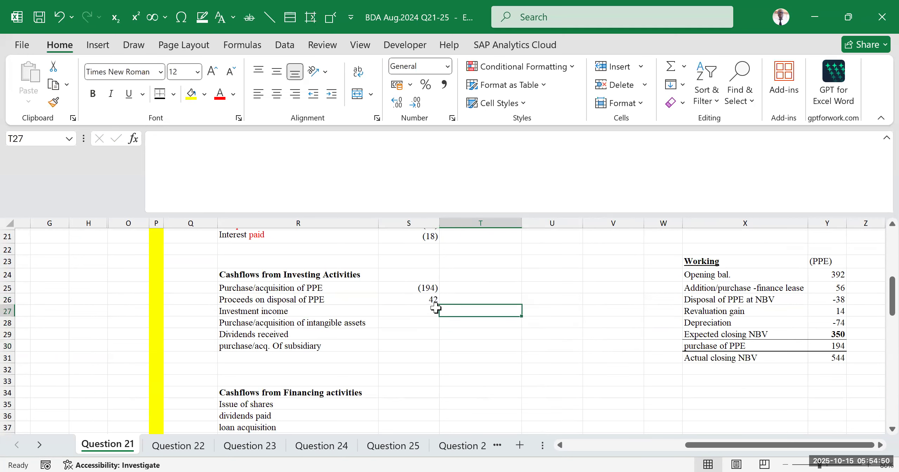
click(433, 304)
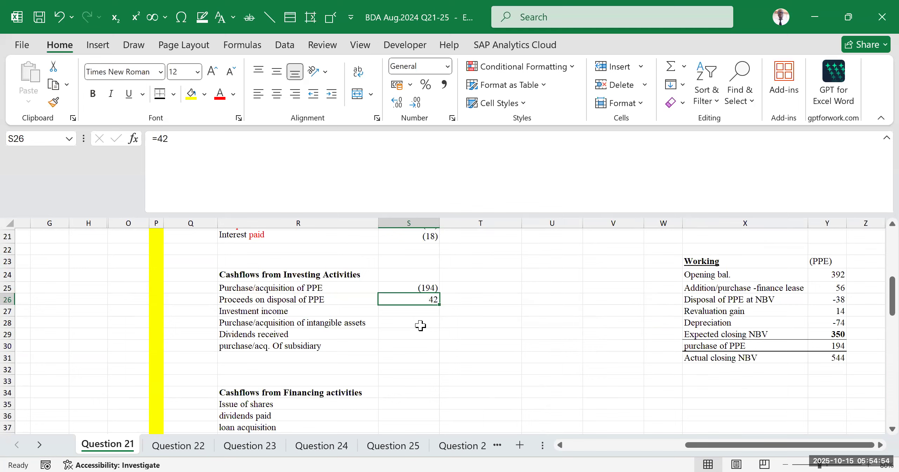
click(413, 370)
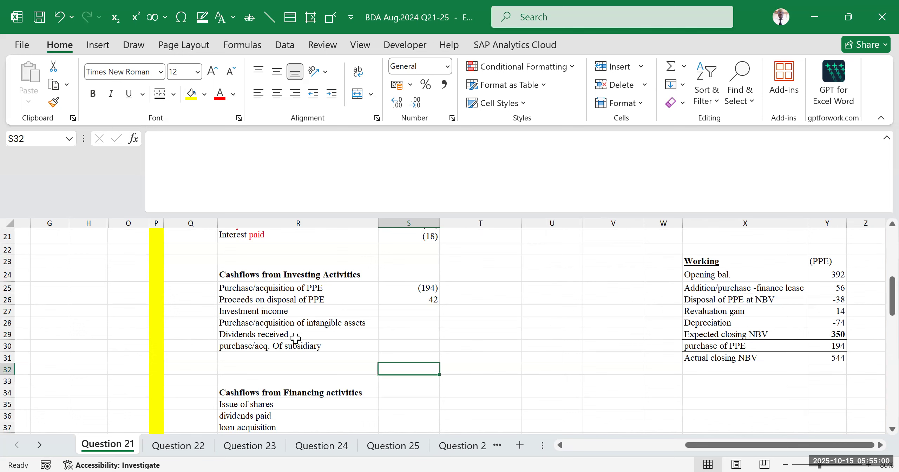
- Examine the additional information and the statement of profit or loss for amounts relating to investment income and dividends received
click(288, 313)
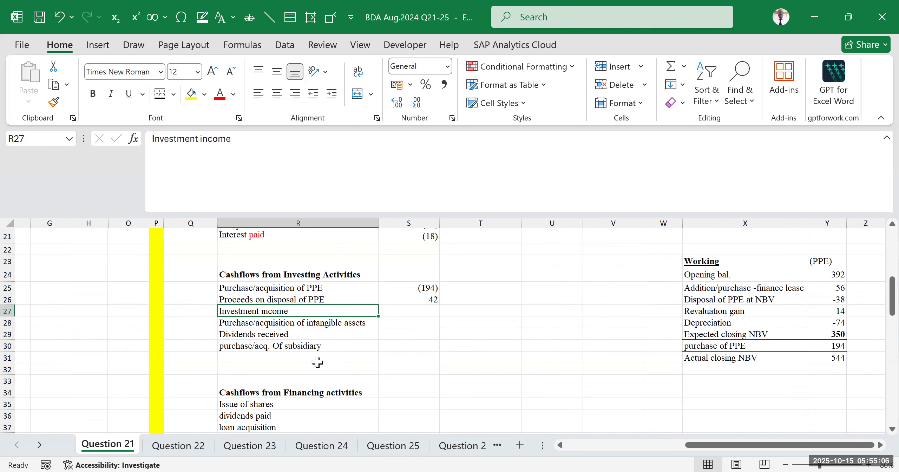
key(Down)
key(Down)
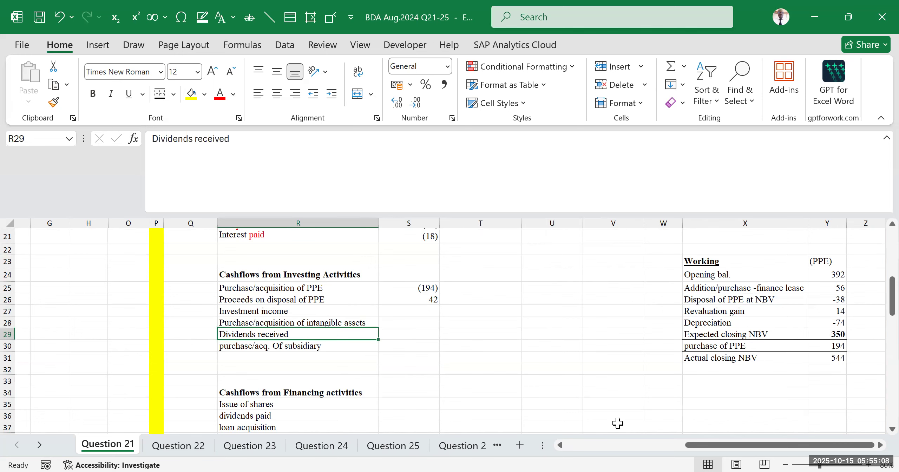
drag(631, 446, 576, 445)
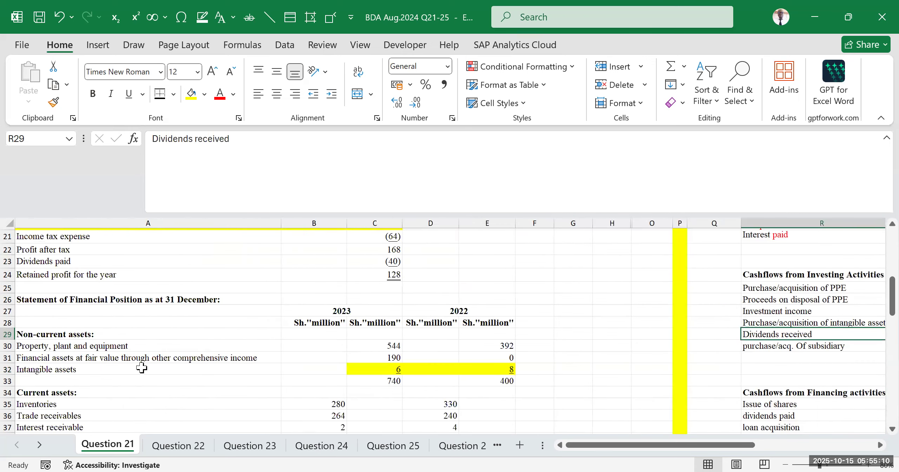
scroll(109, 362, down, 13)
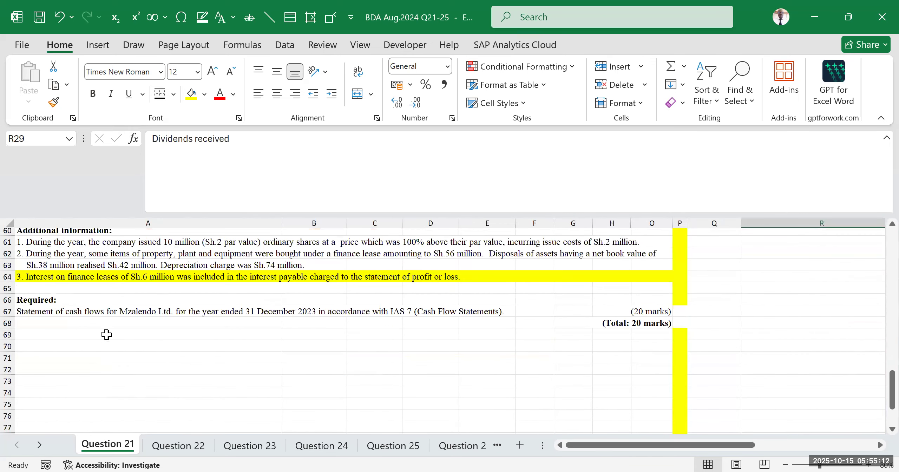
scroll(106, 335, up, 2)
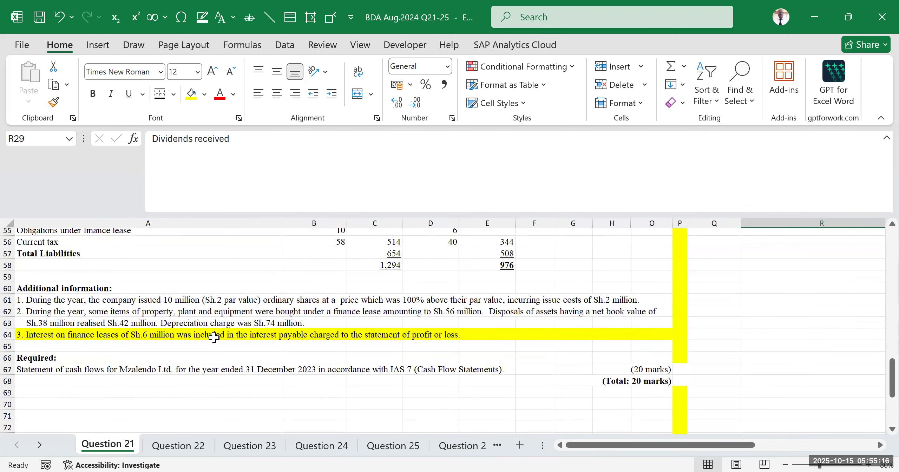
scroll(295, 348, up, 16)
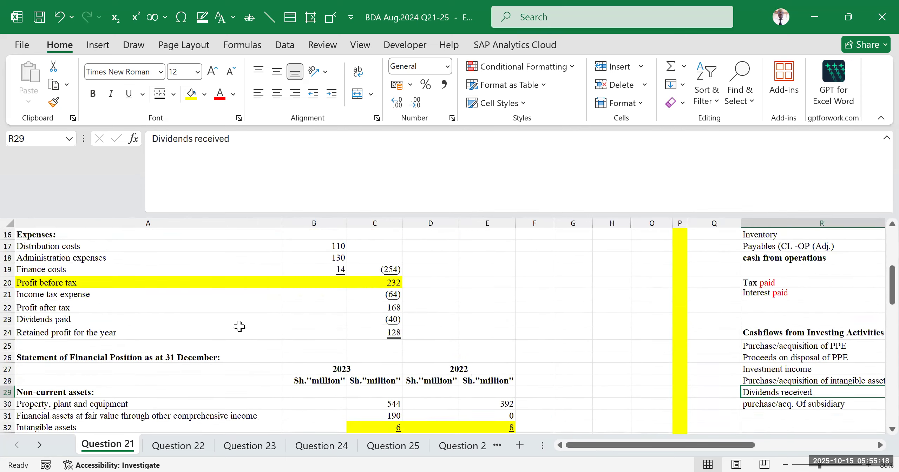
scroll(237, 327, up, 2)
scroll(232, 330, down, 4)
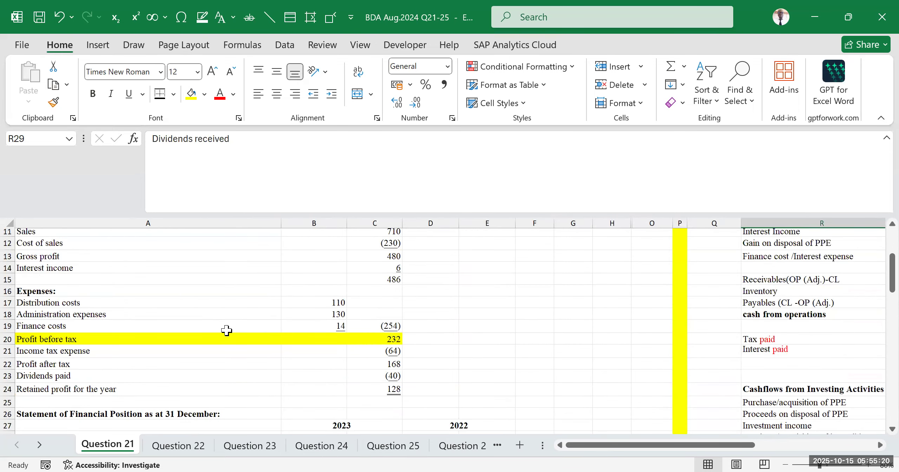
scroll(99, 334, up, 2)
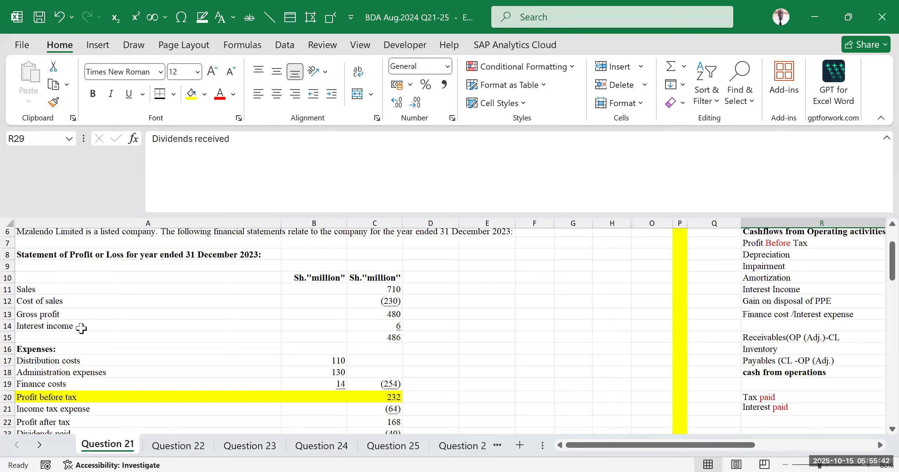
scroll(100, 346, down, 3)
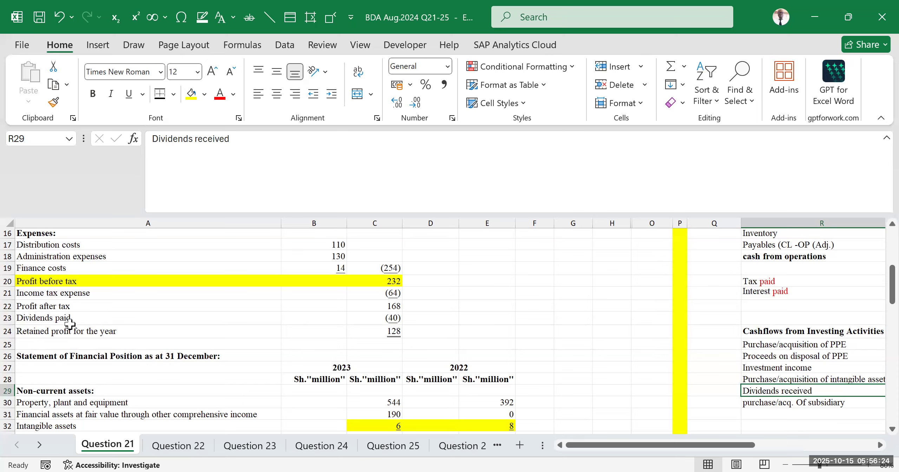
scroll(60, 316, up, 5)
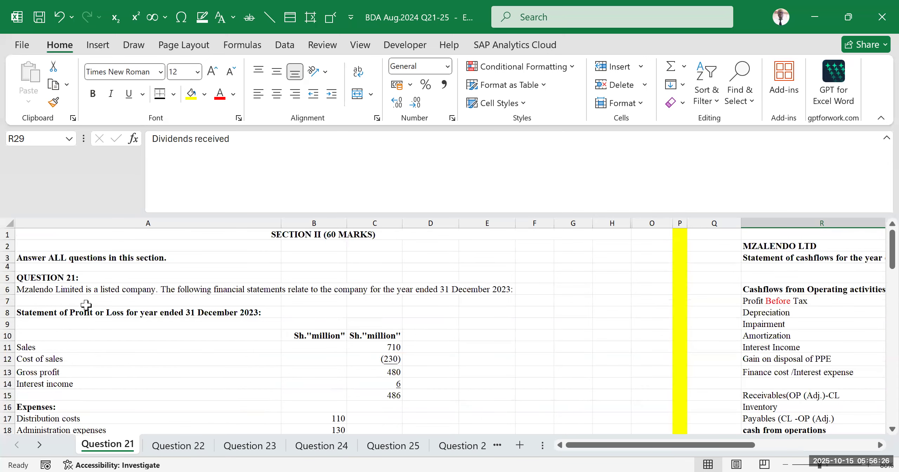
- Examine the interest income line in the statement of profit or loss and the interest receivable balances in the statement of financial position
scroll(171, 314, down, 2)
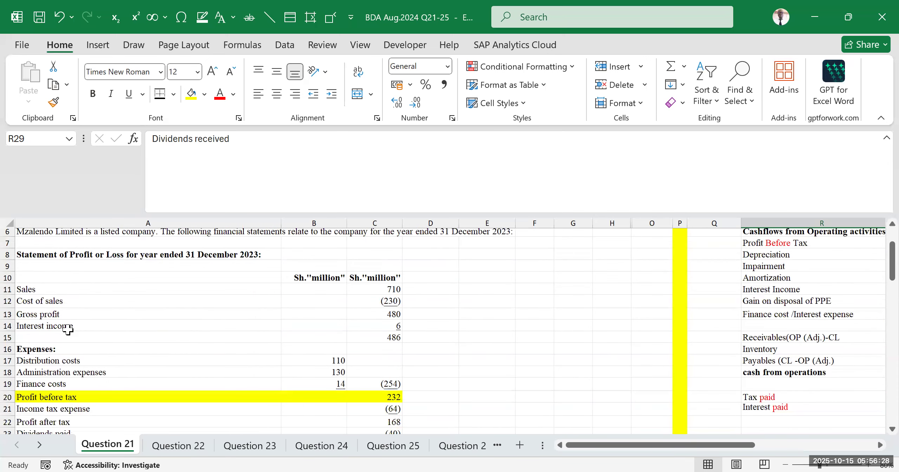
drag(67, 326, 374, 326)
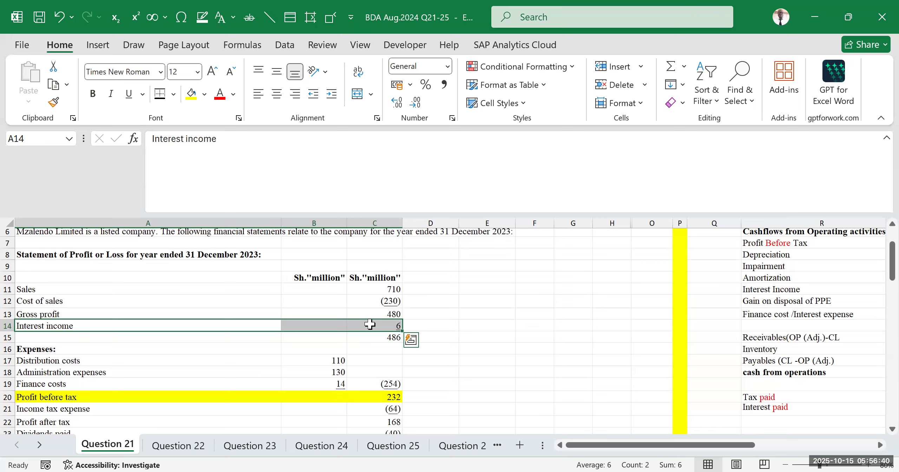
scroll(264, 360, down, 8)
scroll(225, 336, down, 2)
scroll(197, 327, up, 2)
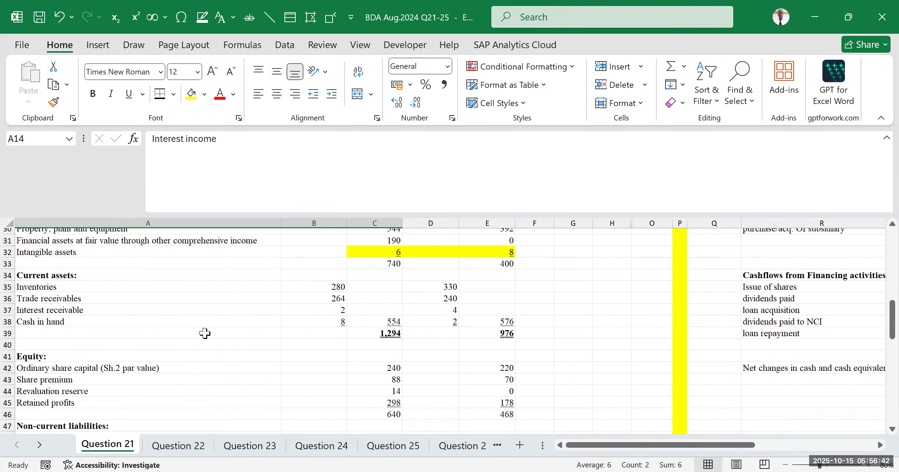
click(49, 311)
key(Down)
key(Down)
key(Down)
drag(57, 310, 629, 309)
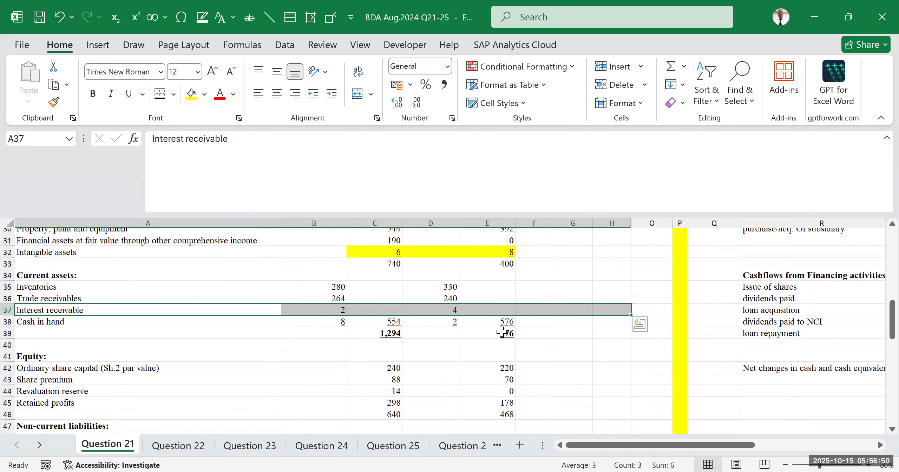
scroll(229, 322, up, 2)
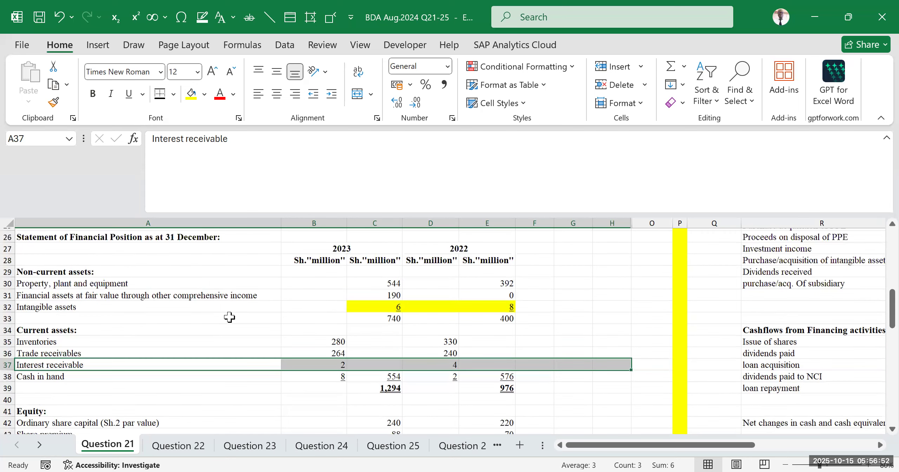
scroll(317, 323, up, 3)
scroll(317, 324, down, 3)
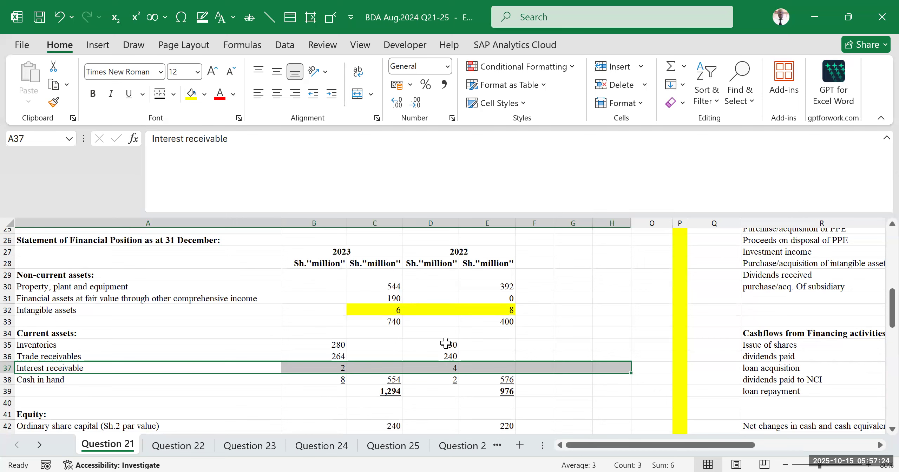
click(448, 366)
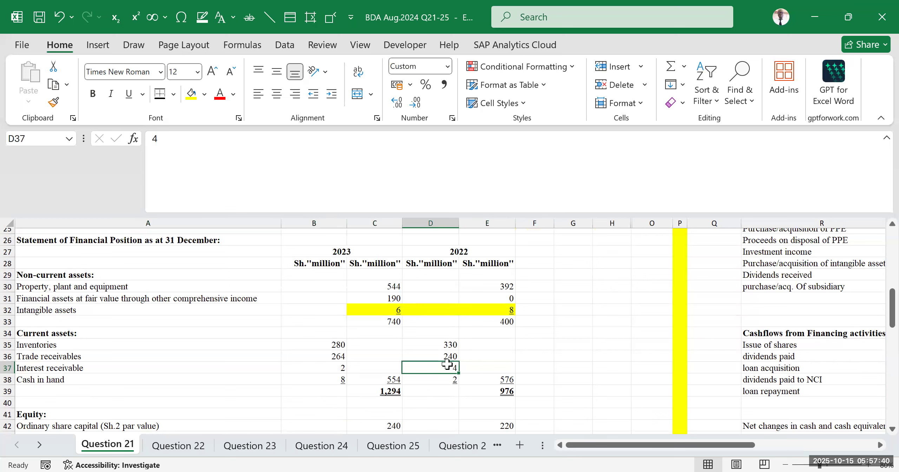
- Trace the interest received calculation from the opening interest receivable in D37 through interest income in C14 to the closing receivable in B37
scroll(439, 356, up, 3)
scroll(439, 355, up, 3)
scroll(439, 355, up, 2)
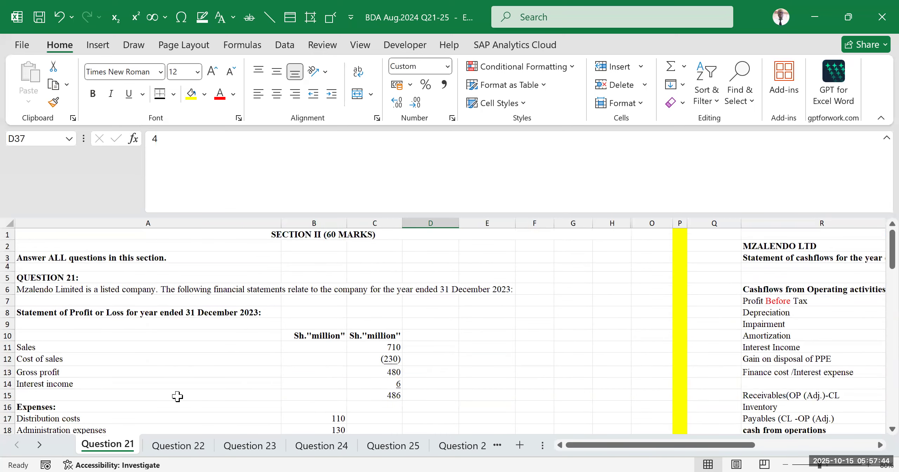
drag(49, 386, 365, 381)
click(383, 386)
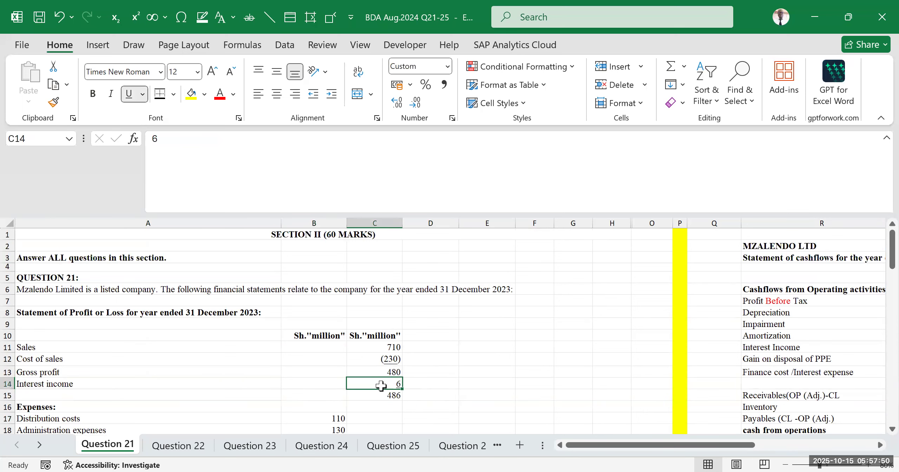
scroll(380, 386, down, 10)
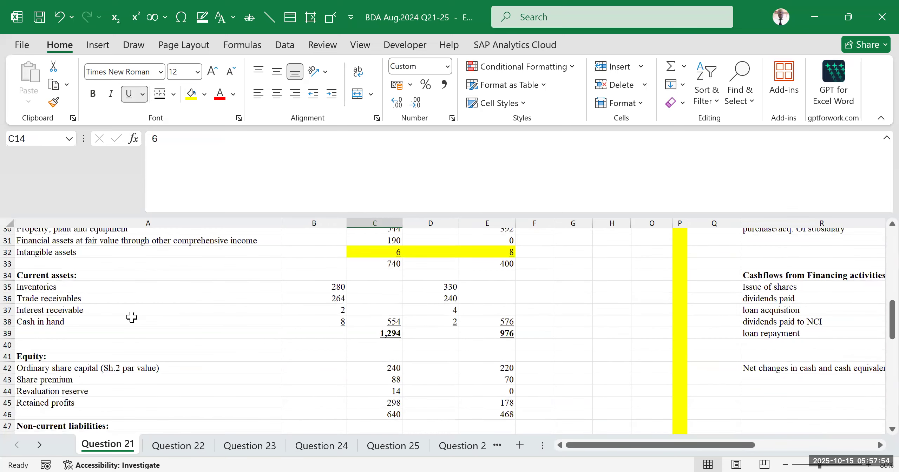
click(328, 312)
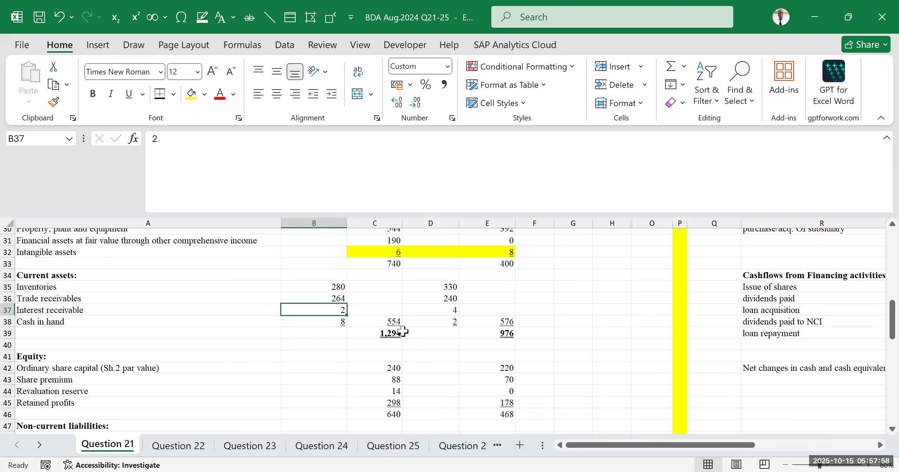
click(443, 310)
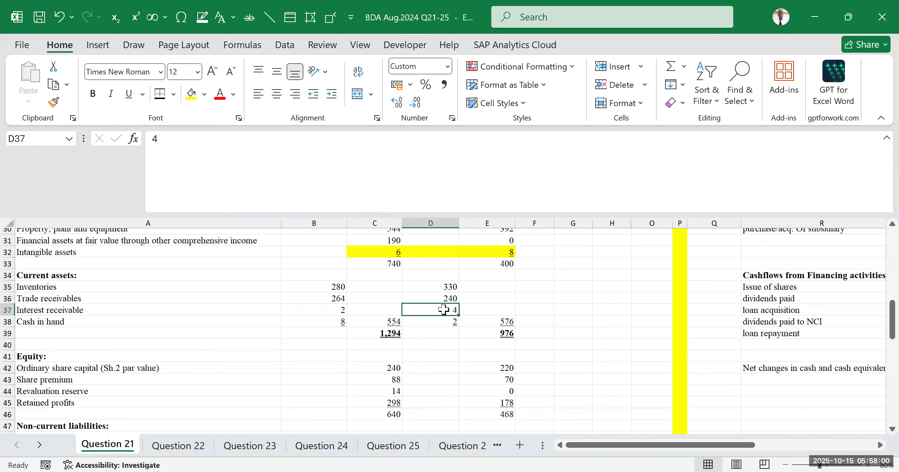
scroll(402, 293, up, 6)
scroll(372, 281, down, 5)
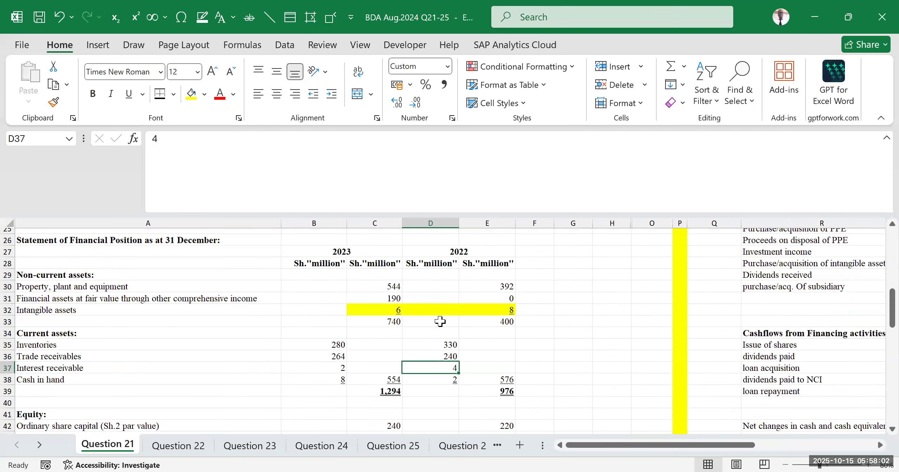
scroll(444, 337, down, 2)
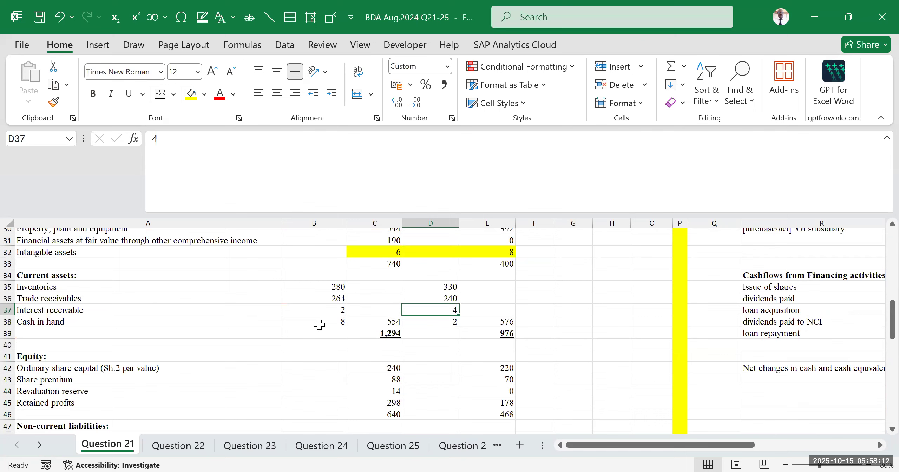
click(332, 308)
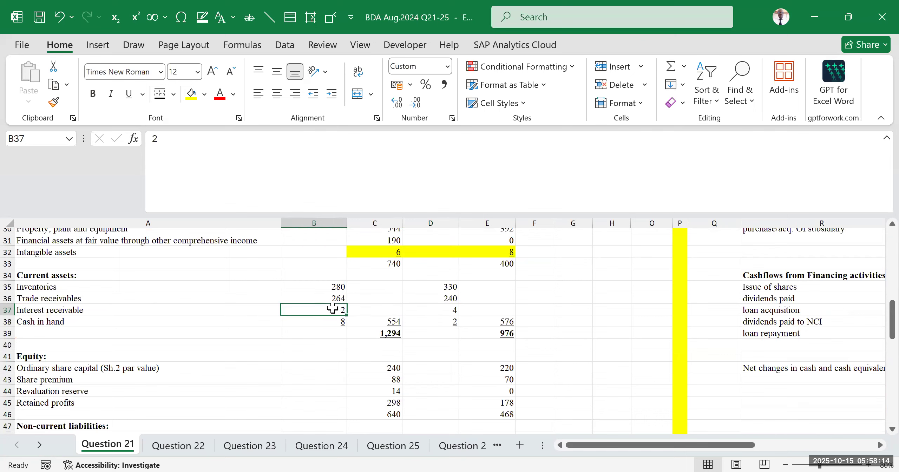
click(549, 273)
click(327, 310)
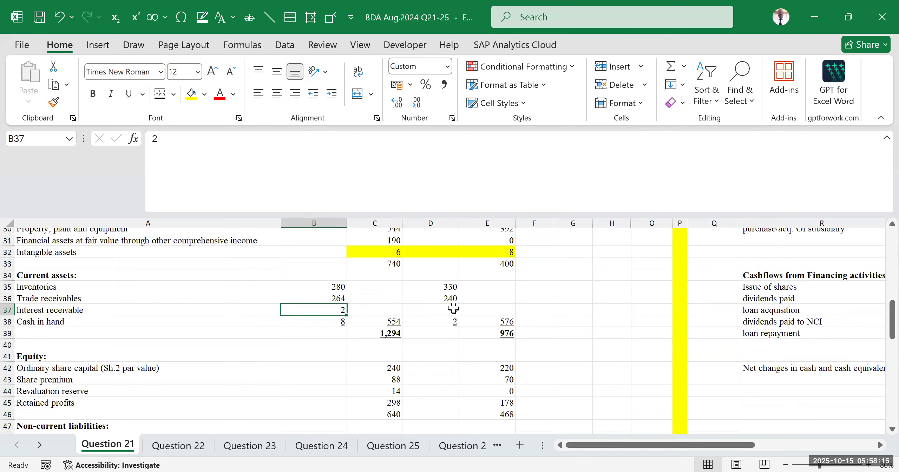
click(590, 290)
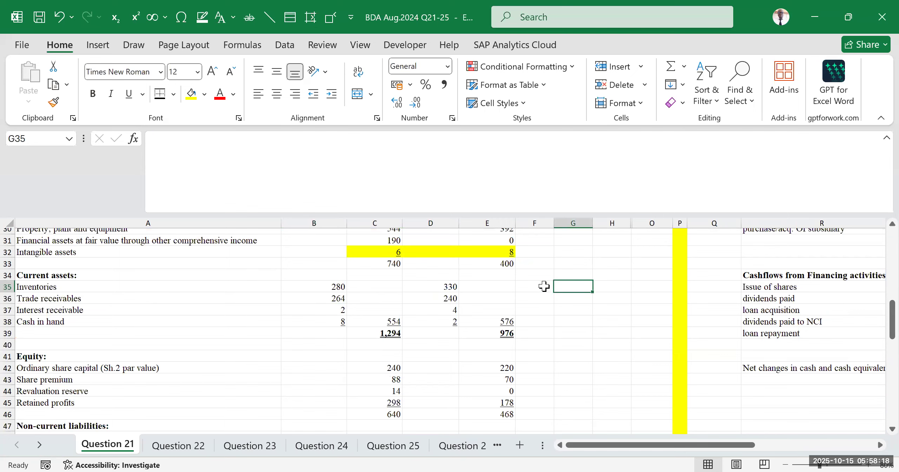
- Compare the line items under Cashflows from Investing Activities with the interest income and interest receivable in the source statements
drag(656, 447, 717, 446)
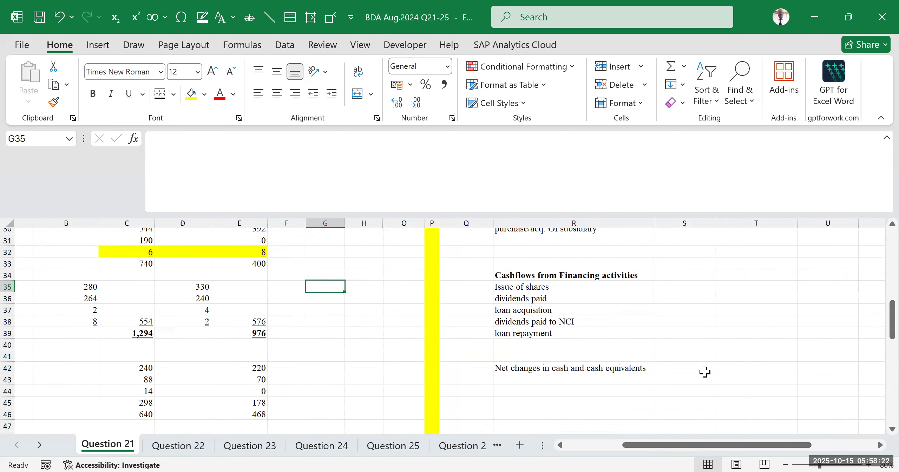
scroll(705, 372, up, 3)
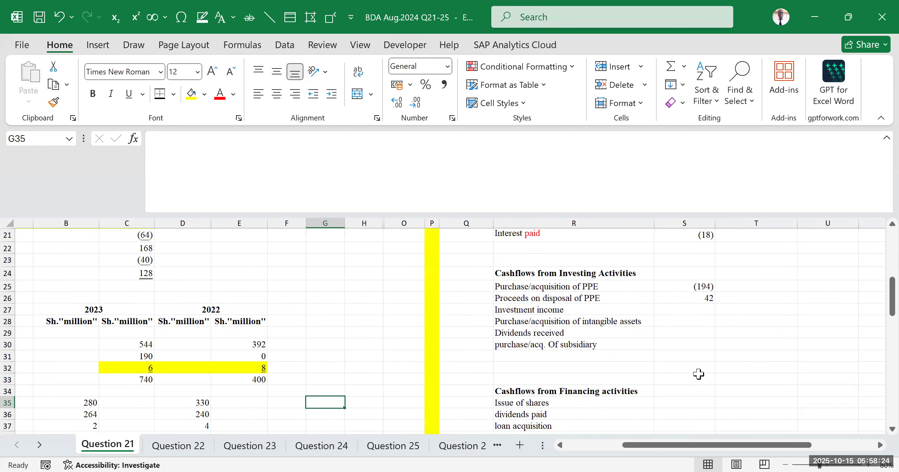
drag(657, 447, 590, 455)
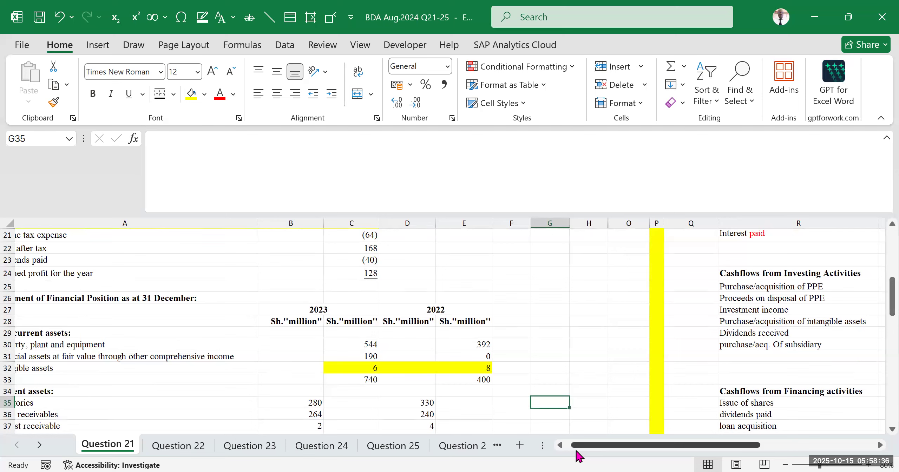
scroll(397, 425, down, 3)
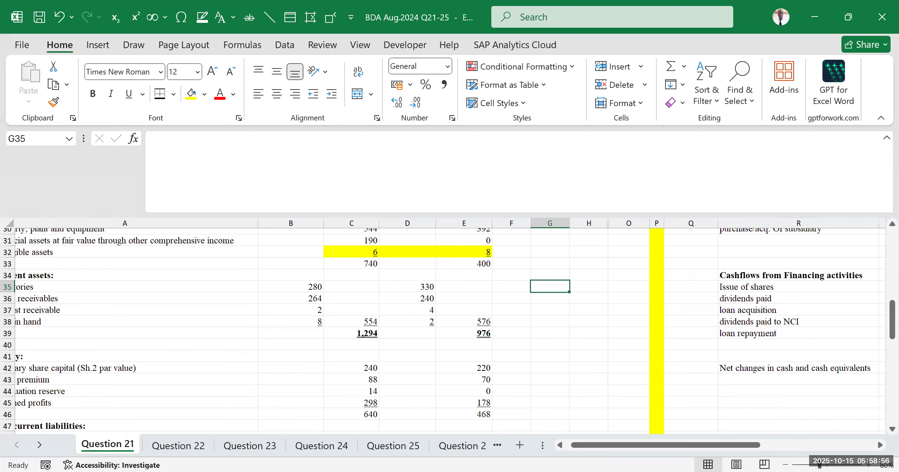
drag(619, 446, 680, 408)
scroll(641, 373, up, 3)
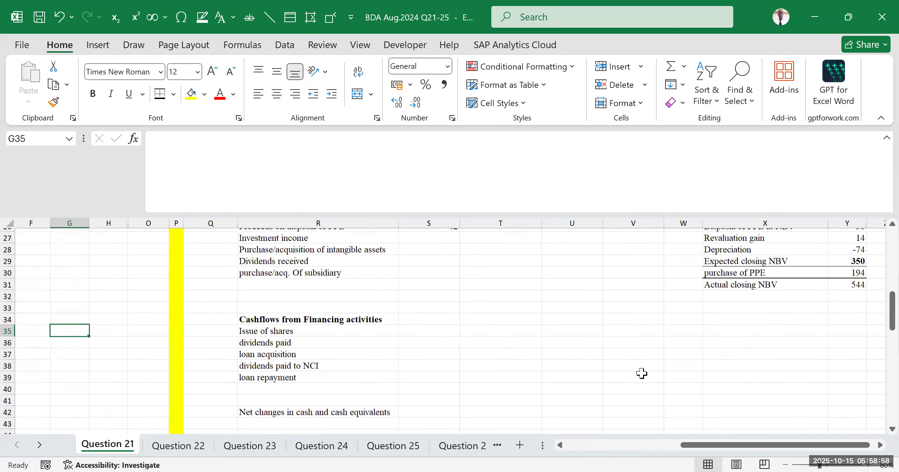
click(400, 368)
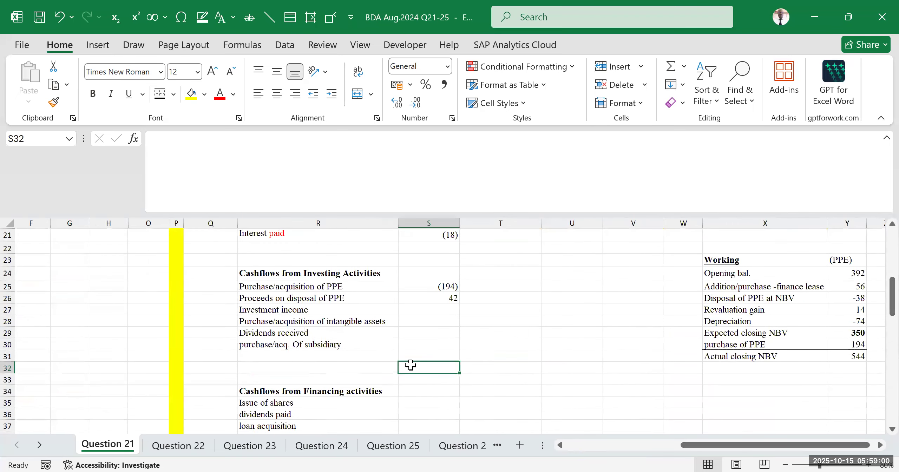
click(426, 311)
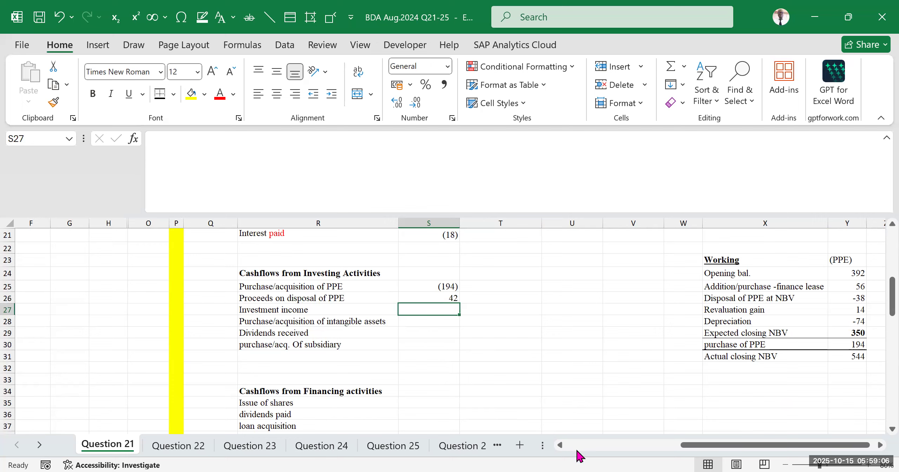
drag(689, 448, 568, 450)
scroll(299, 375, up, 7)
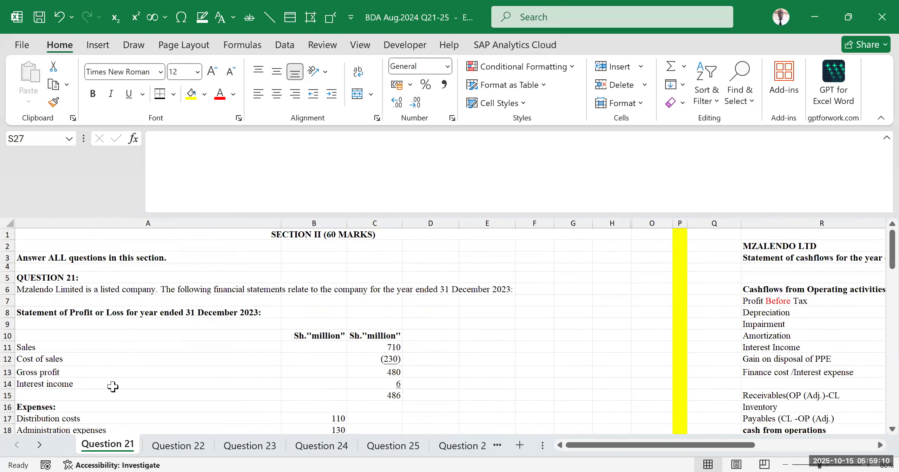
click(93, 387)
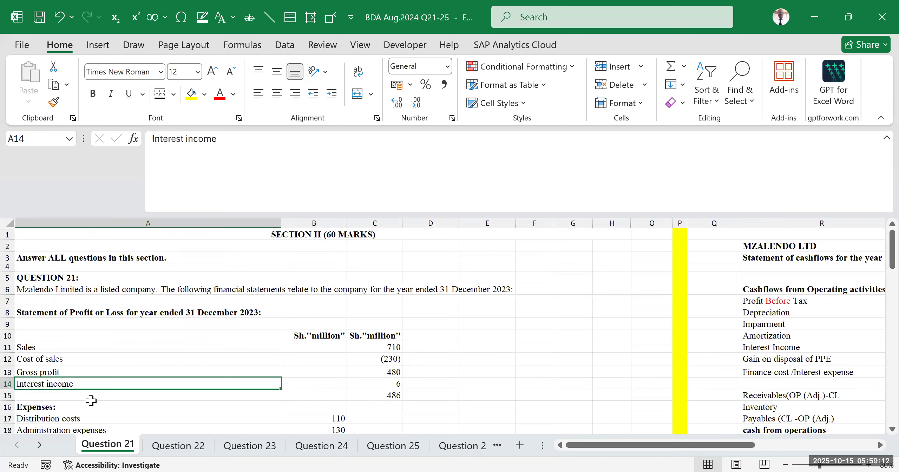
- Add an "Interest Income" line in R31 below purchase/acq. Of subsidiary under Cashflows from Investing Activities
scroll(537, 391, down, 5)
drag(632, 445, 715, 446)
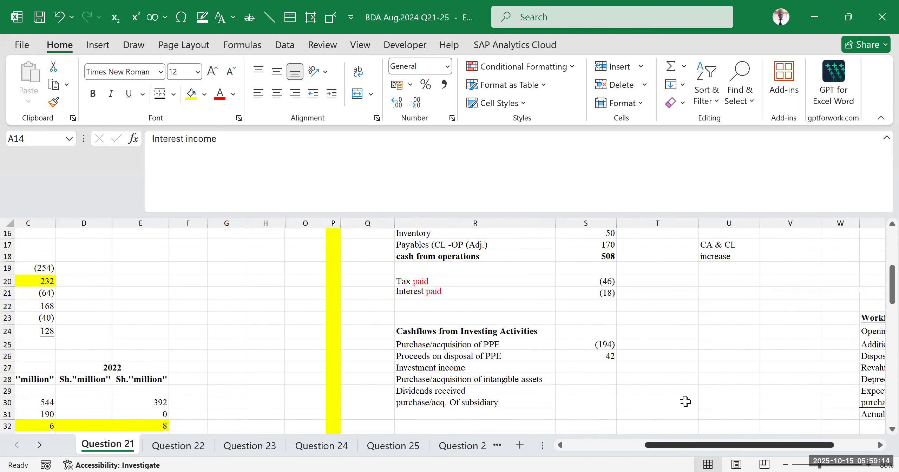
scroll(602, 358, up, 2)
scroll(608, 341, down, 2)
scroll(497, 347, down, 2)
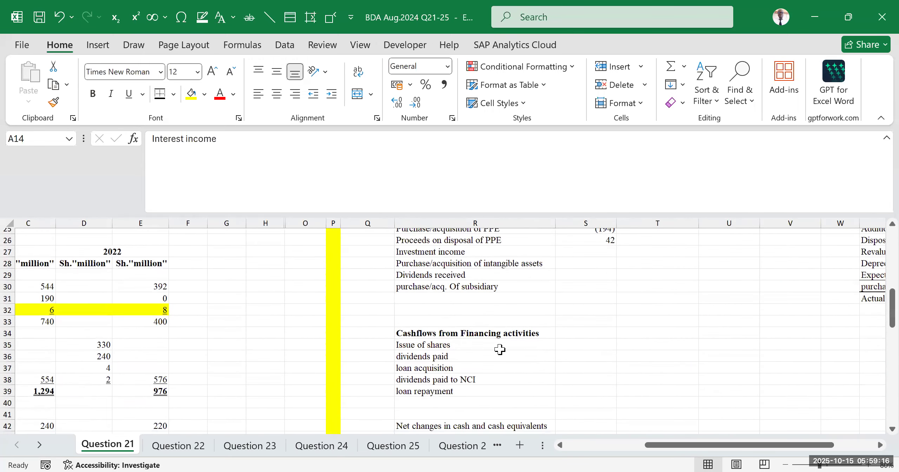
scroll(487, 353, up, 1)
click(488, 356)
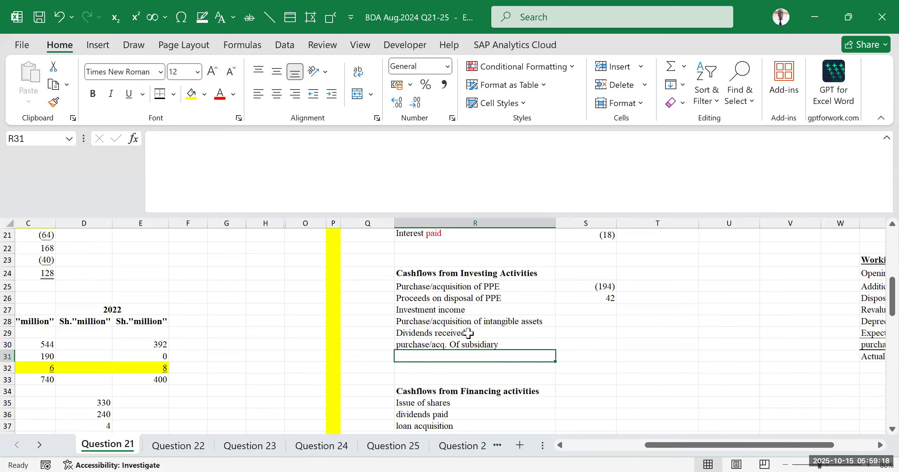
click(456, 311)
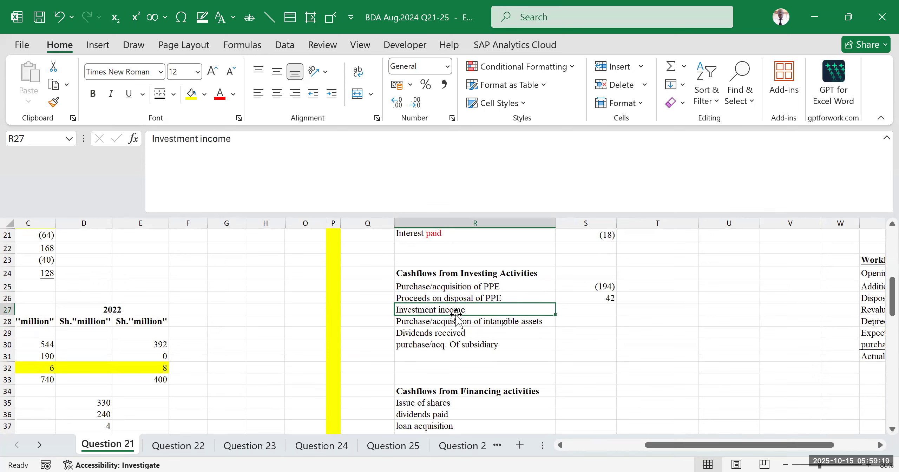
click(457, 345)
click(464, 355)
double_click(465, 355)
text(Interest Inc)
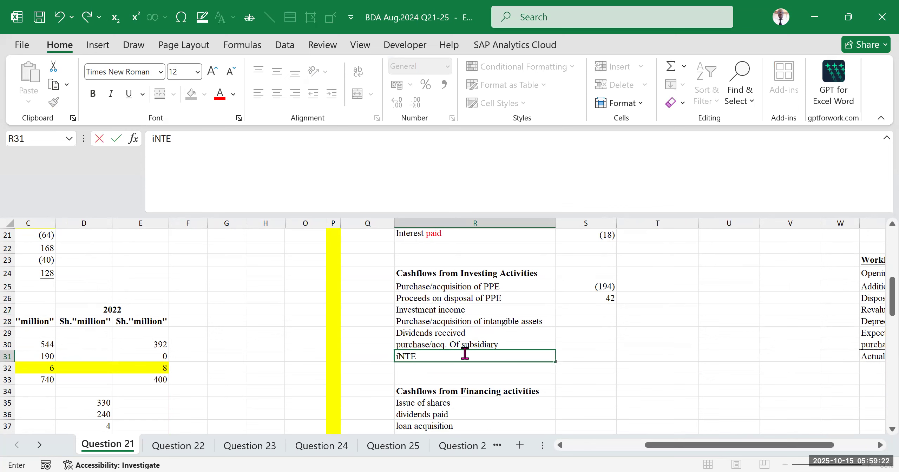
text(ome)
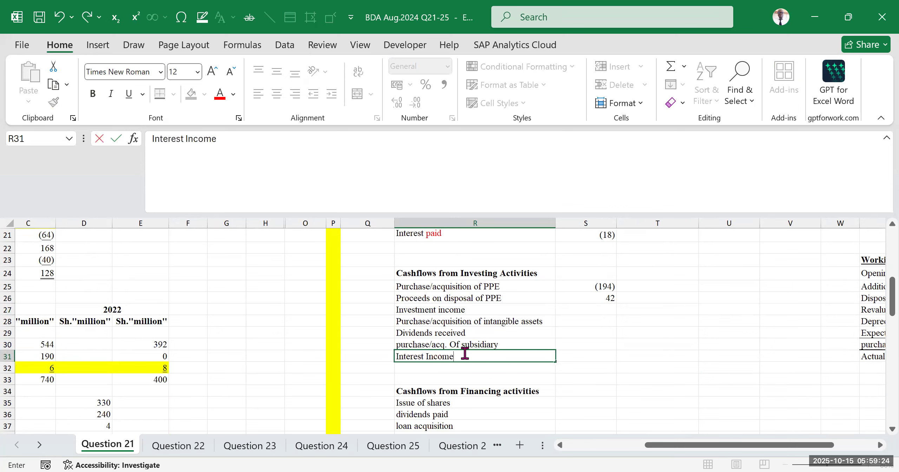
- Start the Interest Income formula in S31 with the opening interest receivable in D37 as its first term
click(596, 345)
click(612, 400)
click(701, 360)
click(597, 357)
text(=)
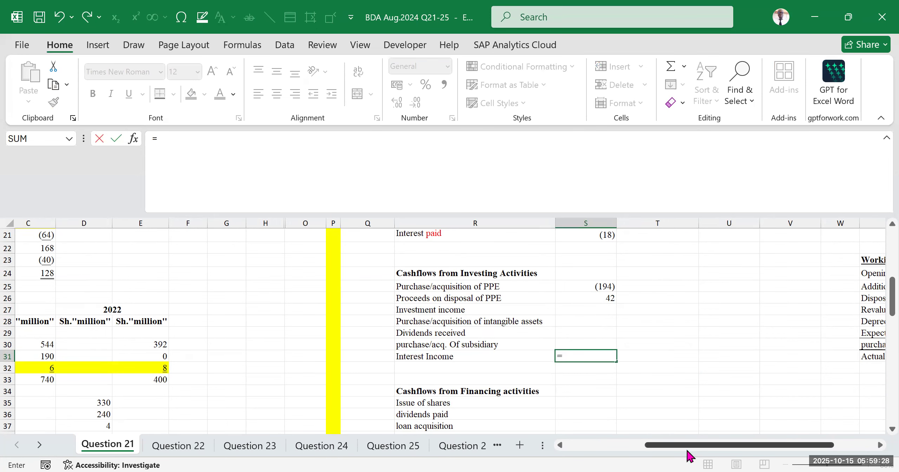
drag(677, 454, 597, 456)
scroll(227, 341, down, 2)
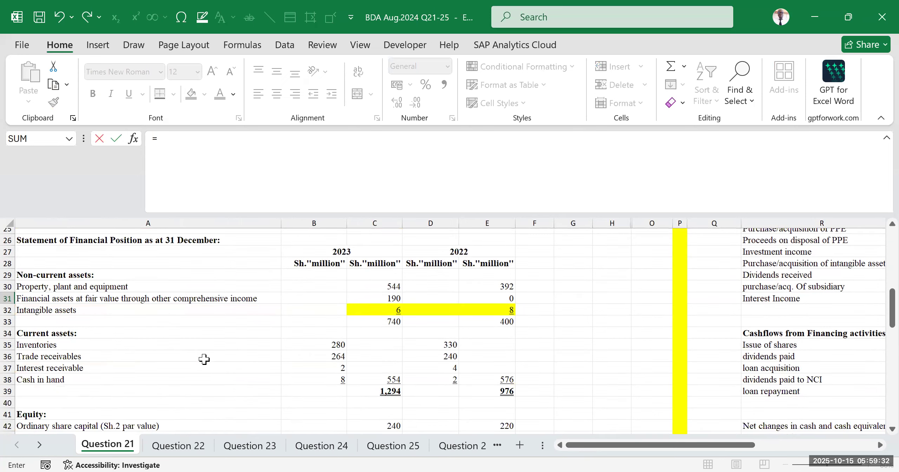
click(447, 367)
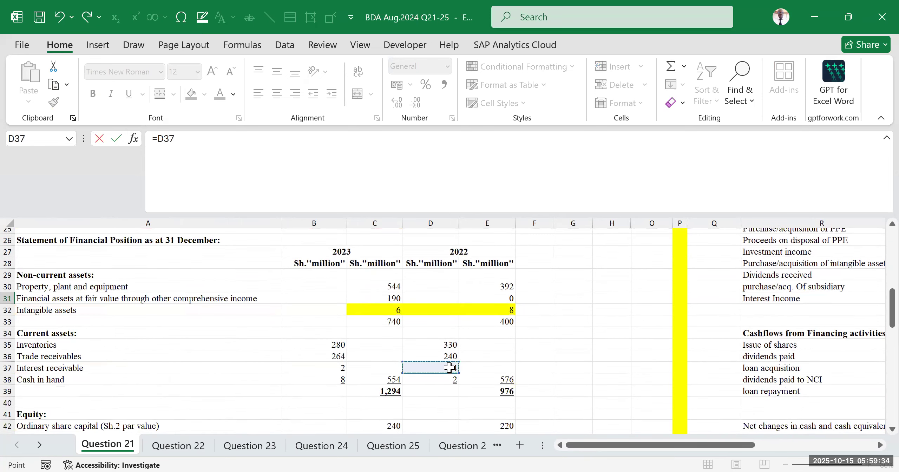
text(+)
- Try to add the interest income from the statement of profit or loss, entering the S31 formula as =D37+C140
scroll(319, 319, up, 6)
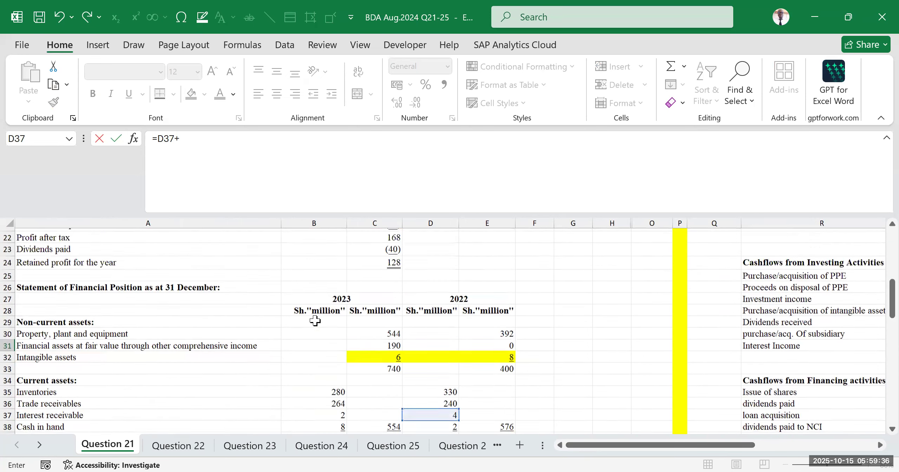
scroll(264, 326, up, 2)
scroll(204, 337, down, 2)
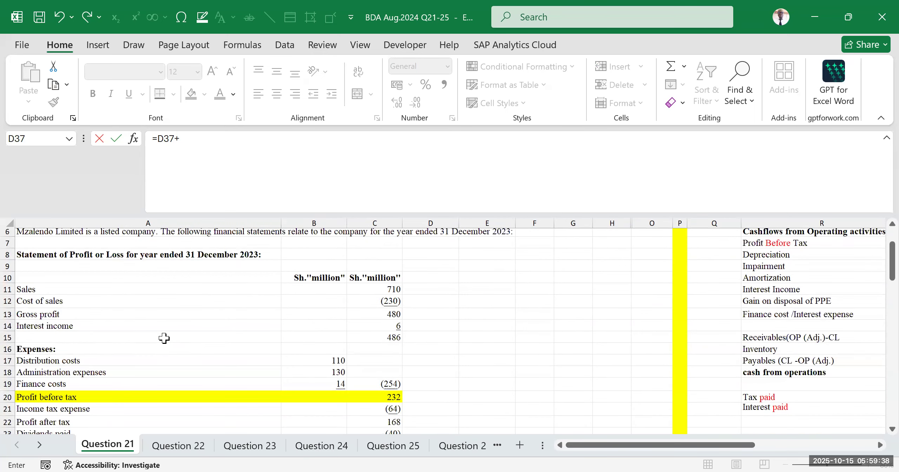
click(386, 322)
scroll(390, 322, down, 3)
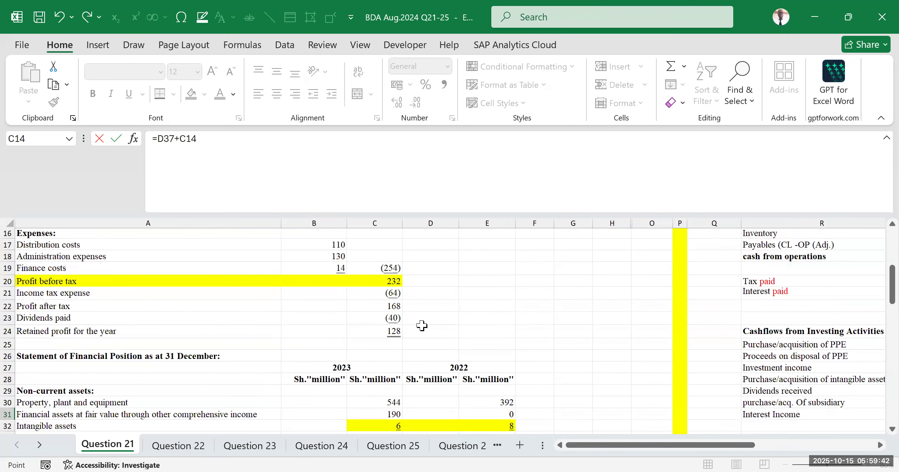
click(225, 140)
text(0)
scroll(398, 353, up, 5)
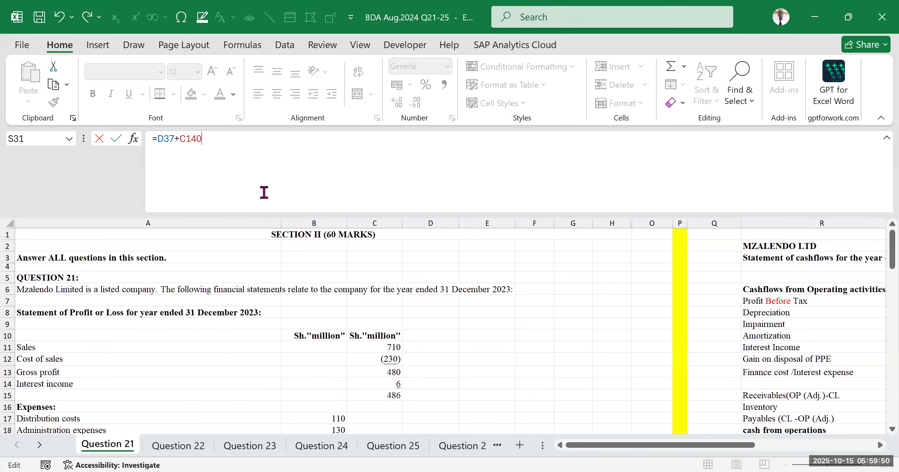
key(Return)
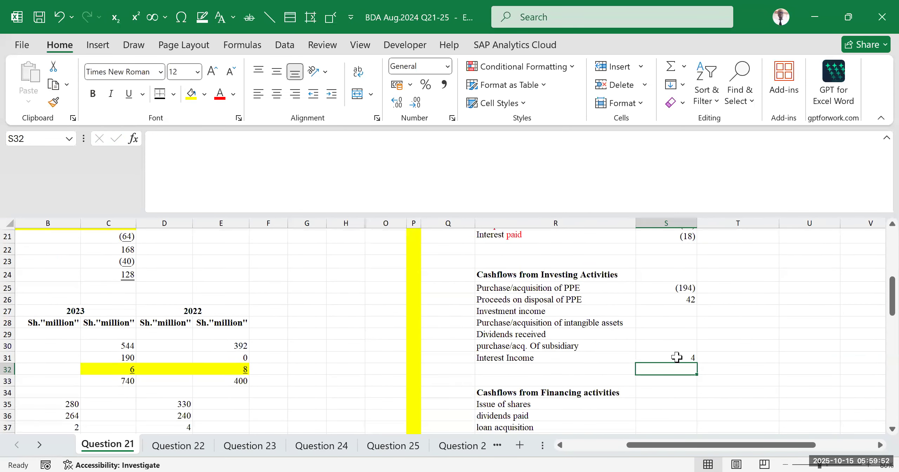
- Correct the Interest Income formula in S31 to =D37+C14 so that it adds the interest income line
click(678, 358)
double_click(679, 358)
drag(665, 444, 446, 422)
scroll(446, 421, down, 2)
scroll(438, 381, up, 1)
scroll(462, 375, up, 8)
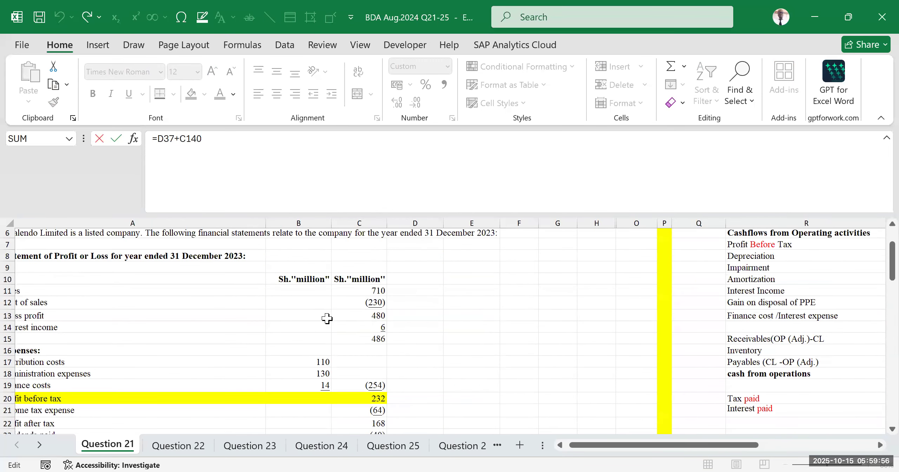
click(214, 144)
key(BackSpace)
key(BackSpace)
scroll(351, 316, down, 2)
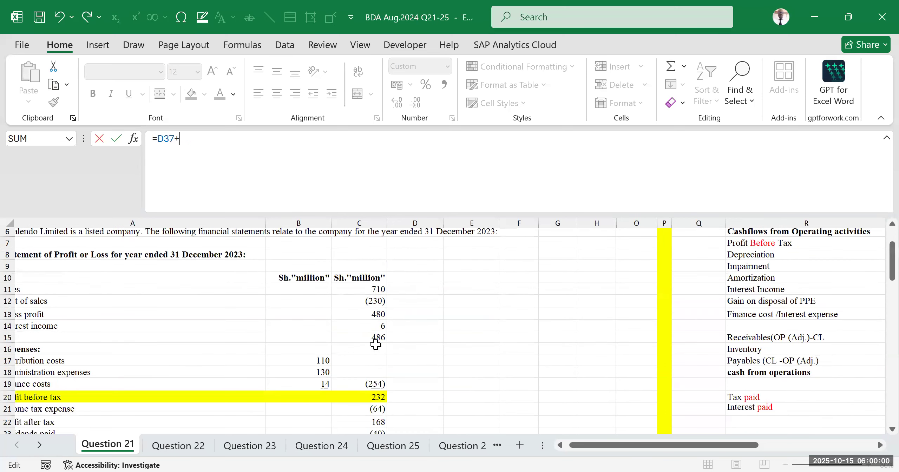
click(372, 326)
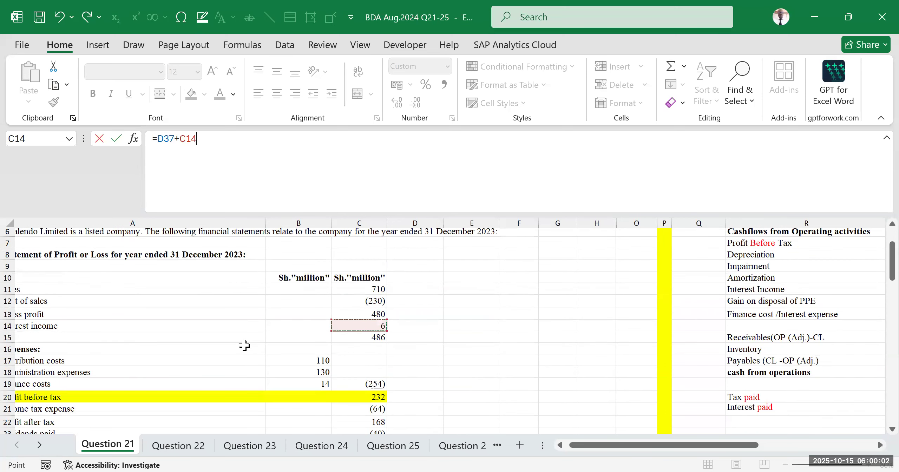
key(Return)
- Bracket the sum in S31 and subtract the closing interest receivable, making the formula =(D37+C14)-B37
scroll(769, 372, down, 2)
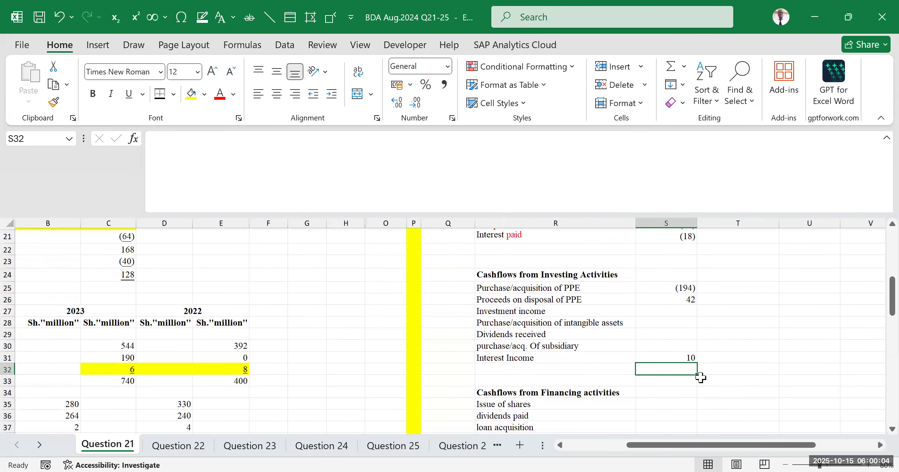
click(683, 355)
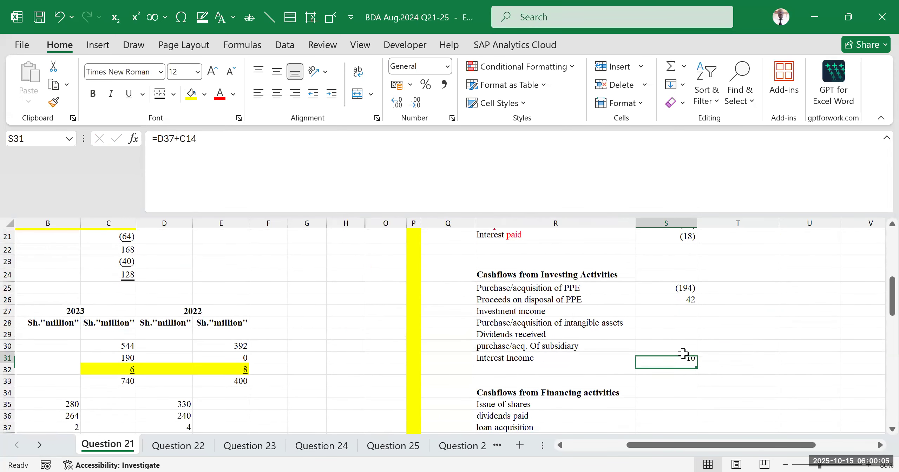
click(205, 150)
text())
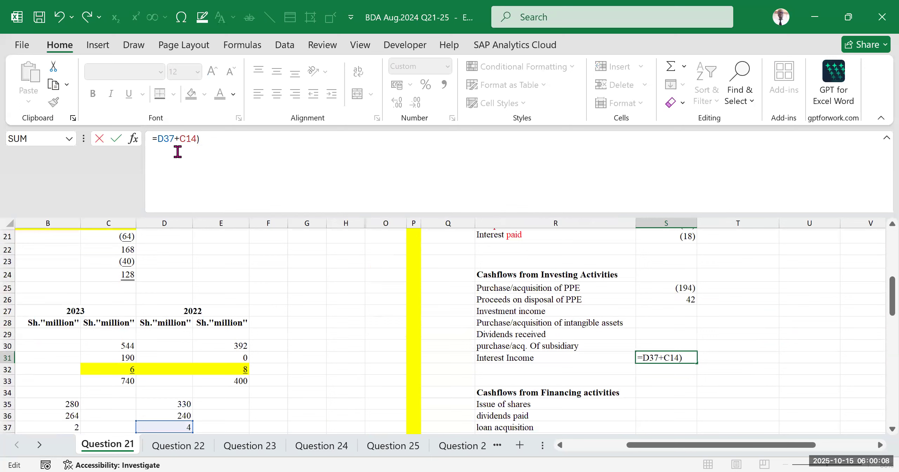
text(()
text(-)
drag(632, 445, 572, 445)
scroll(410, 425, down, 2)
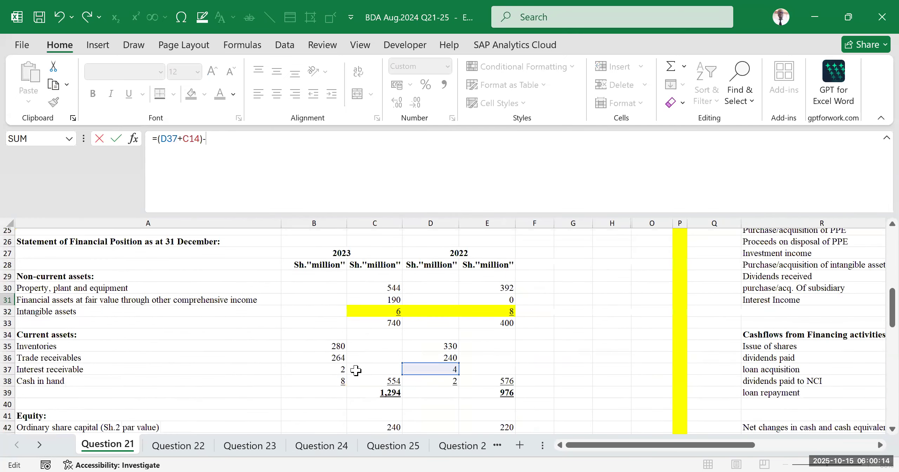
click(337, 370)
key(Return)
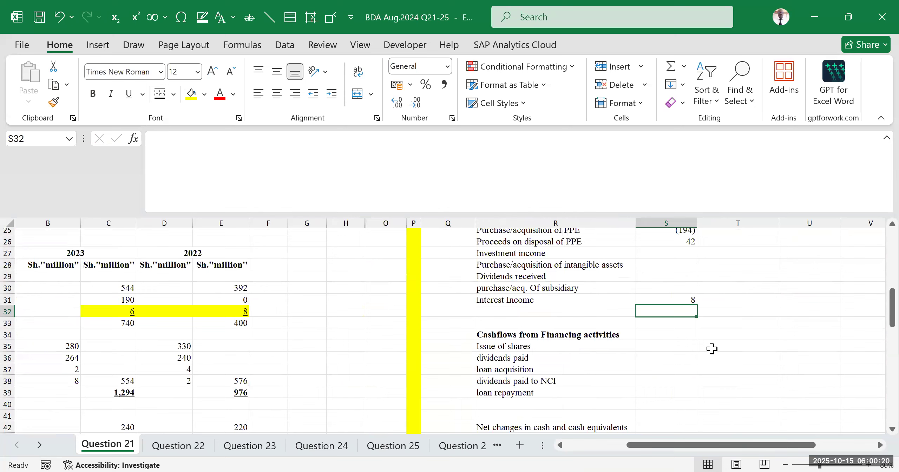
- Review the Interest Income formula in S31 and the purchase of intangible assets line against the statement of financial position
click(759, 368)
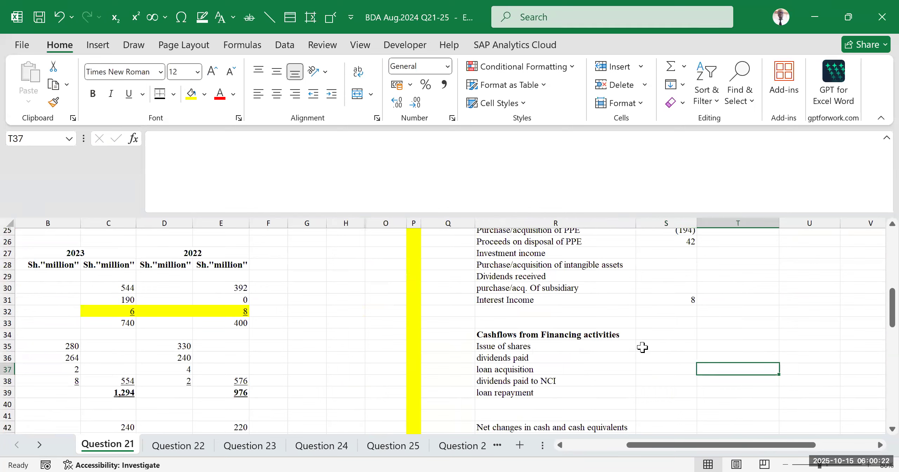
click(671, 298)
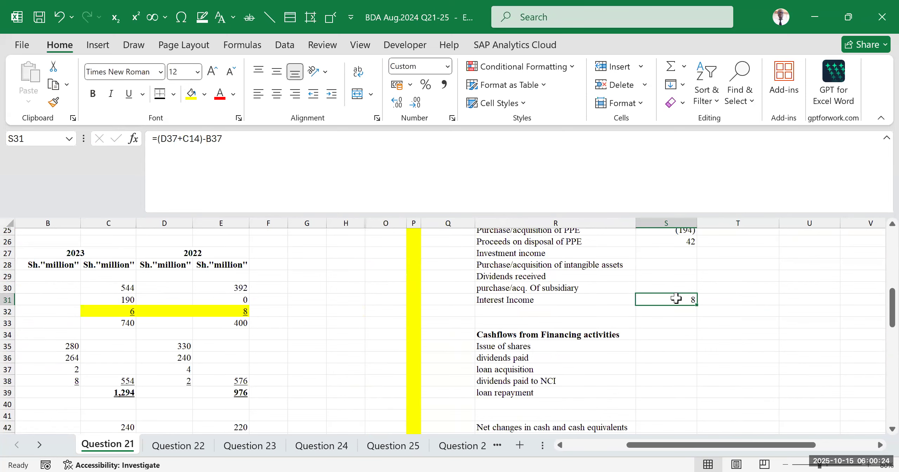
scroll(690, 366, up, 1)
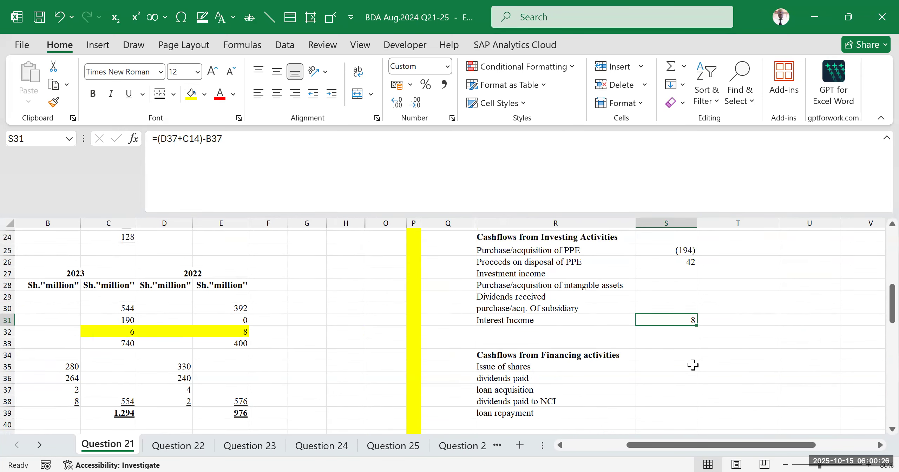
scroll(694, 352, down, 1)
click(714, 335)
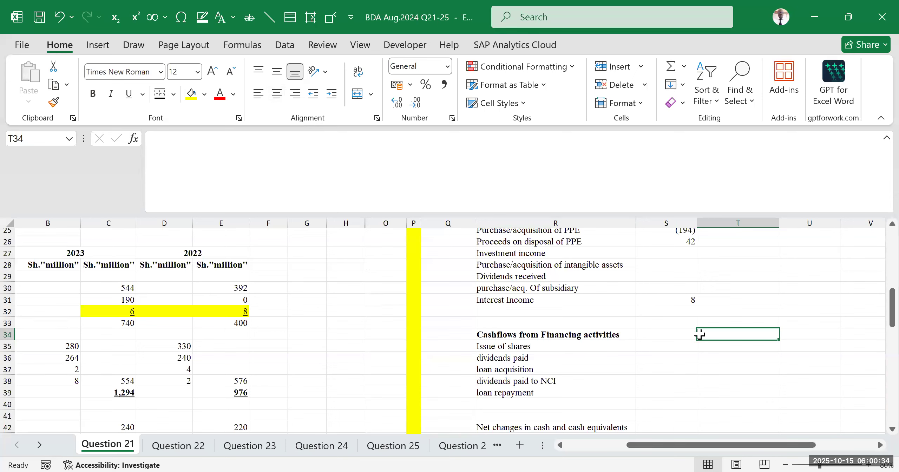
scroll(697, 342, up, 2)
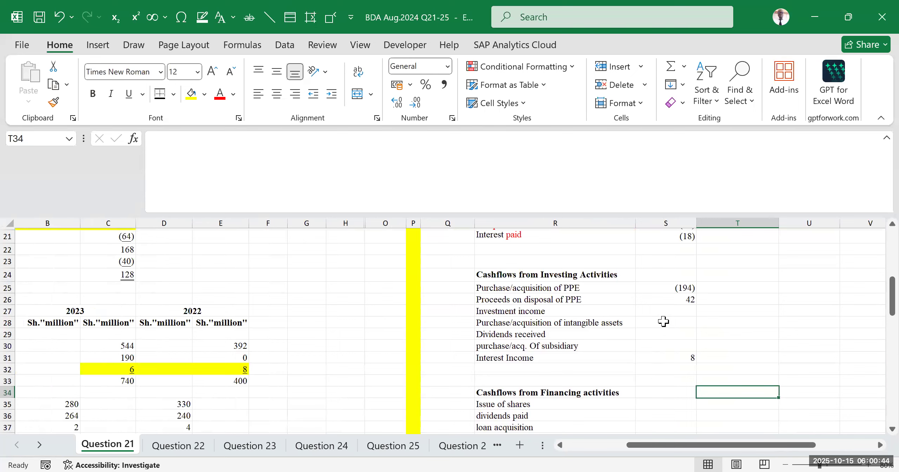
drag(721, 445, 748, 445)
click(621, 323)
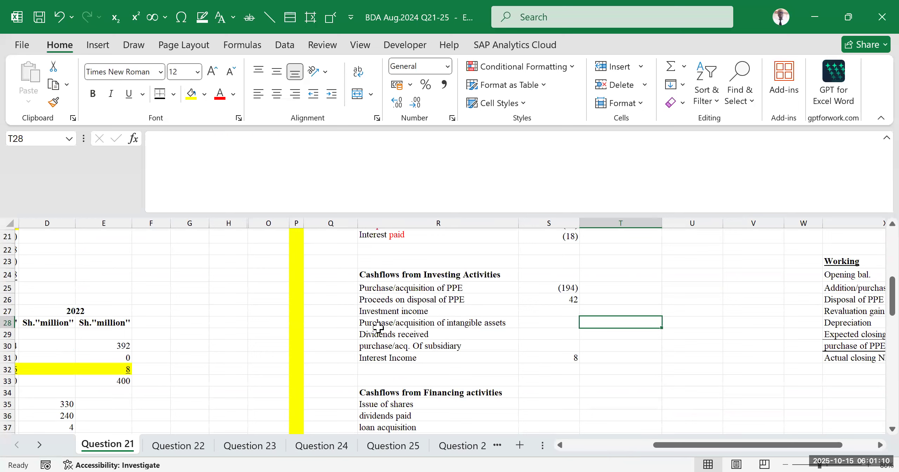
click(377, 327)
click(562, 323)
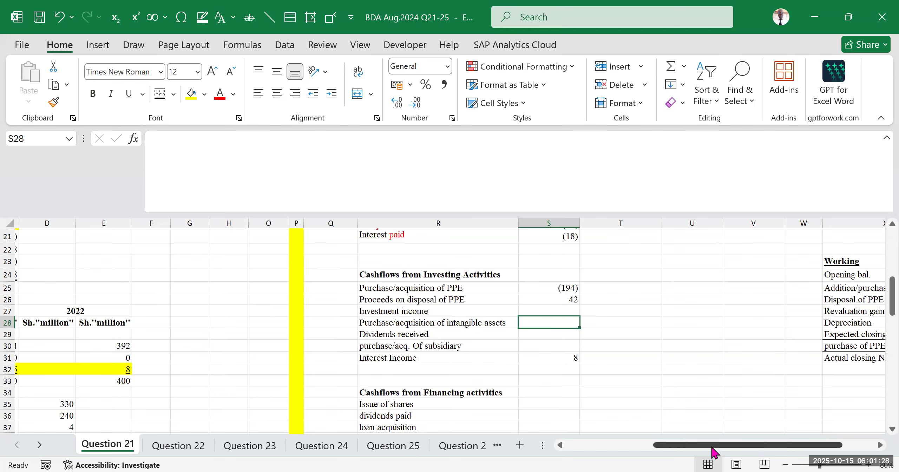
drag(713, 451, 516, 453)
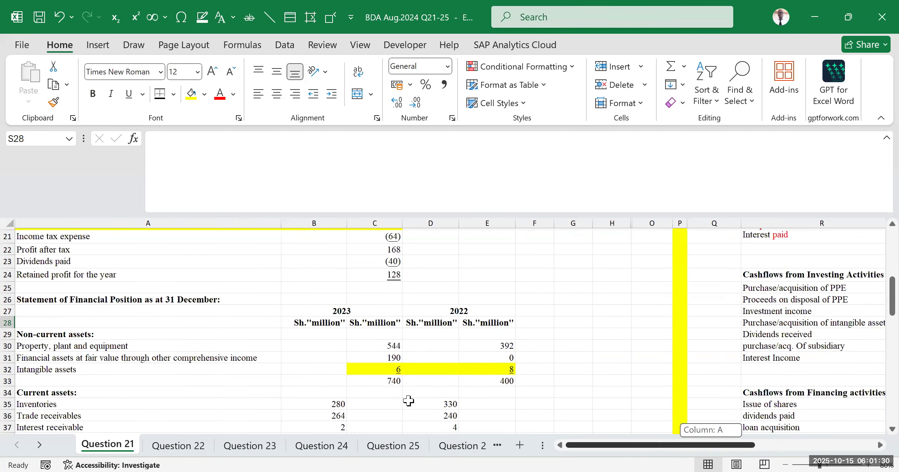
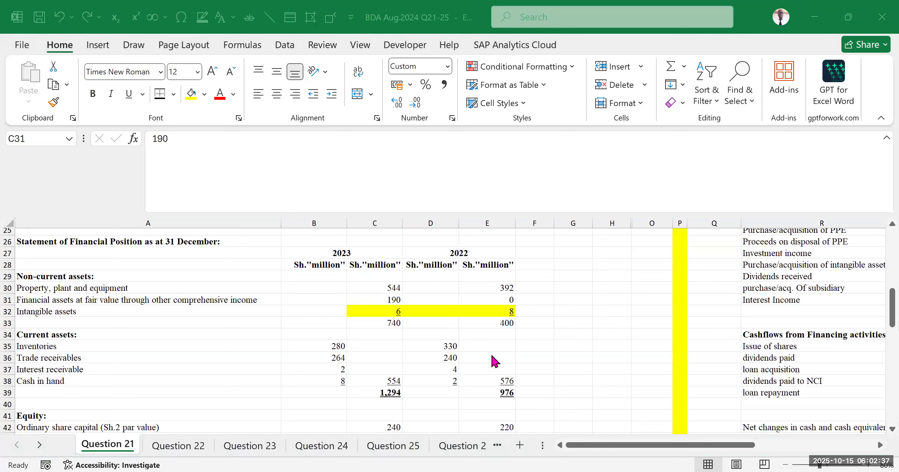
- Examine the 2022 and 2023 balances of financial assets at fair value through other comprehensive income in E31 and C31
click(579, 312)
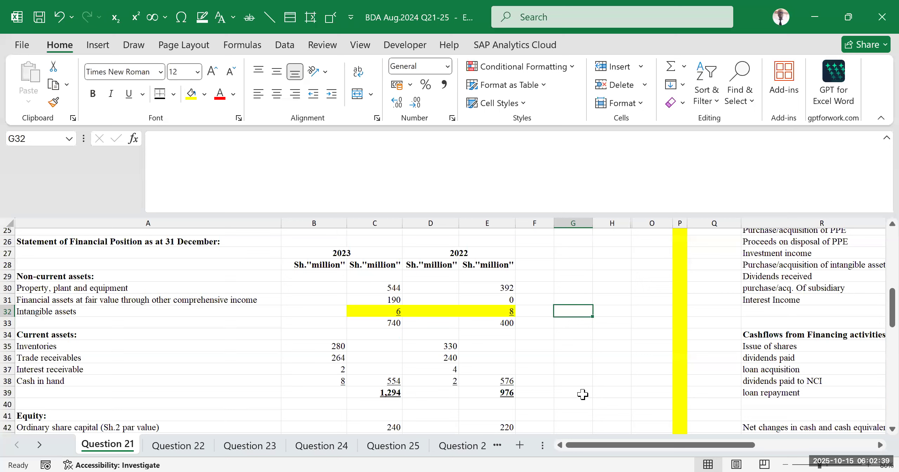
click(596, 373)
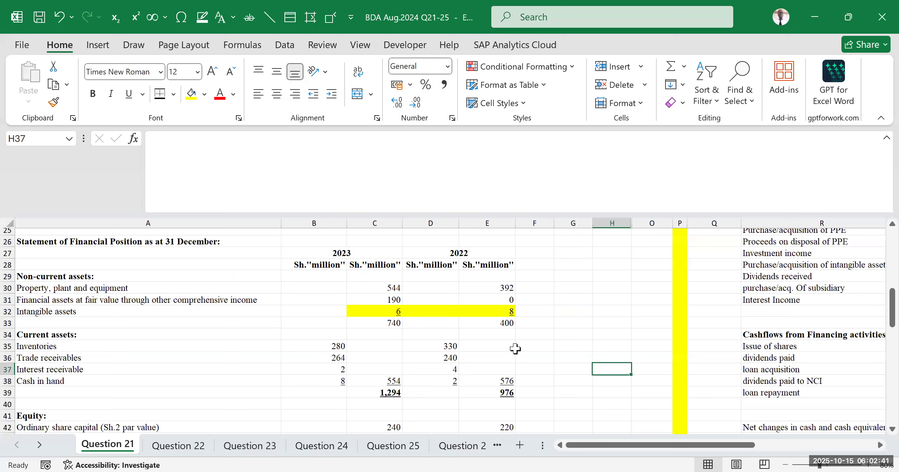
click(506, 301)
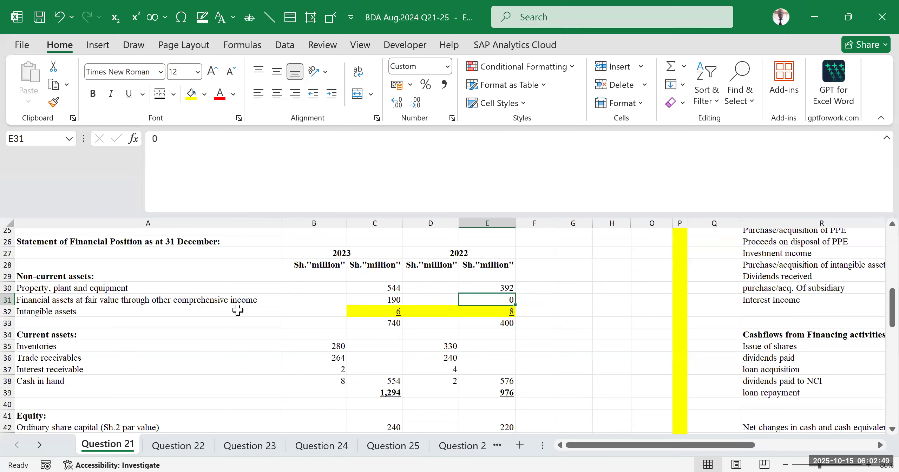
click(391, 299)
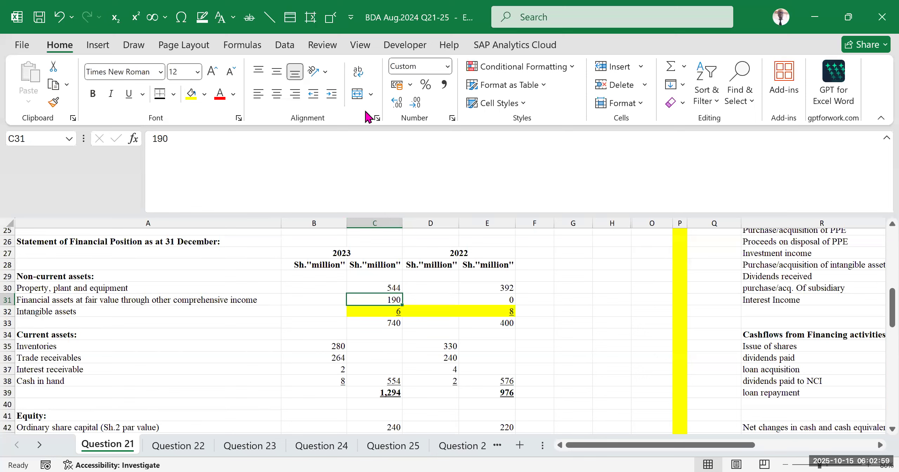
key(alt+Tab)
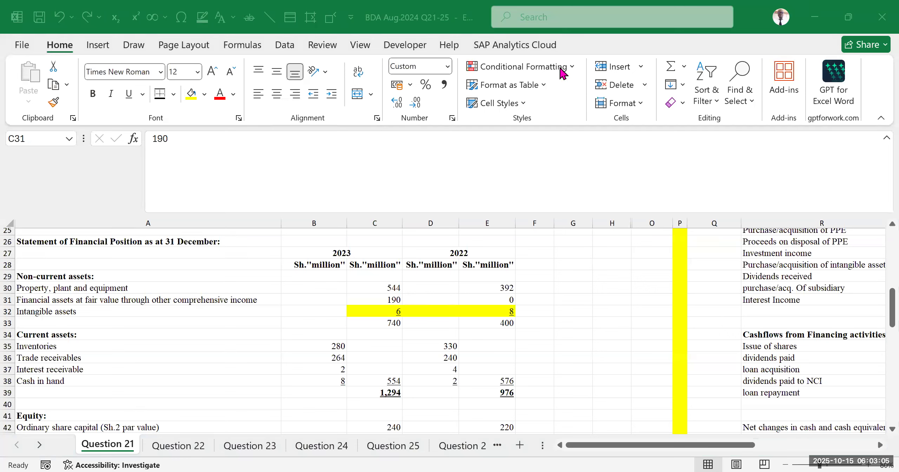
click(390, 302)
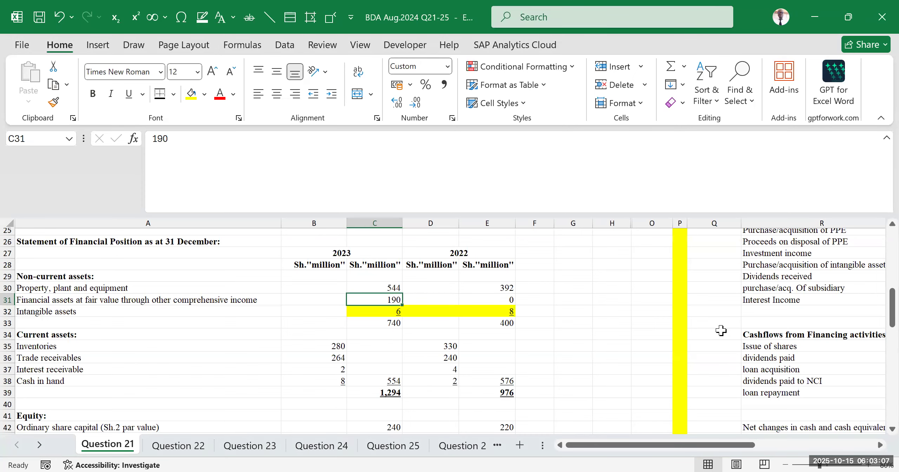
- Check the investing and financing line items for where the purchase of financial assets at fair value belongs
drag(728, 445, 667, 363)
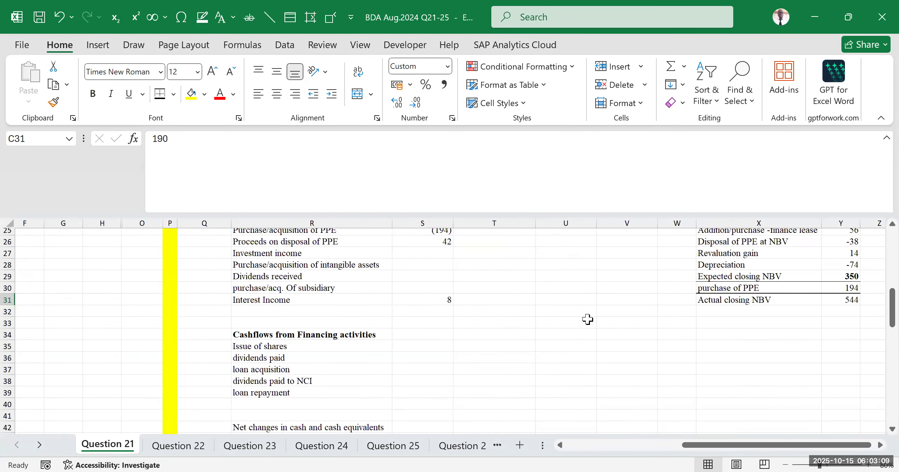
scroll(518, 328, up, 2)
scroll(464, 346, down, 1)
scroll(464, 346, down, 1)
scroll(381, 351, up, 4)
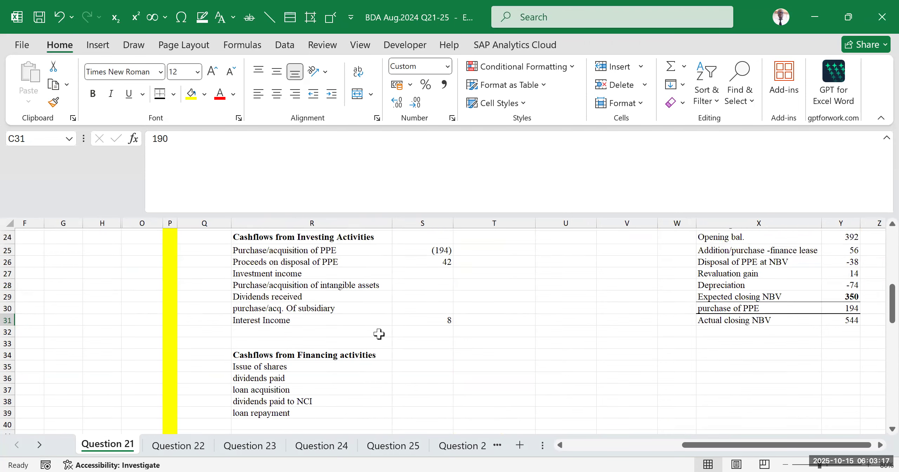
scroll(388, 335, down, 4)
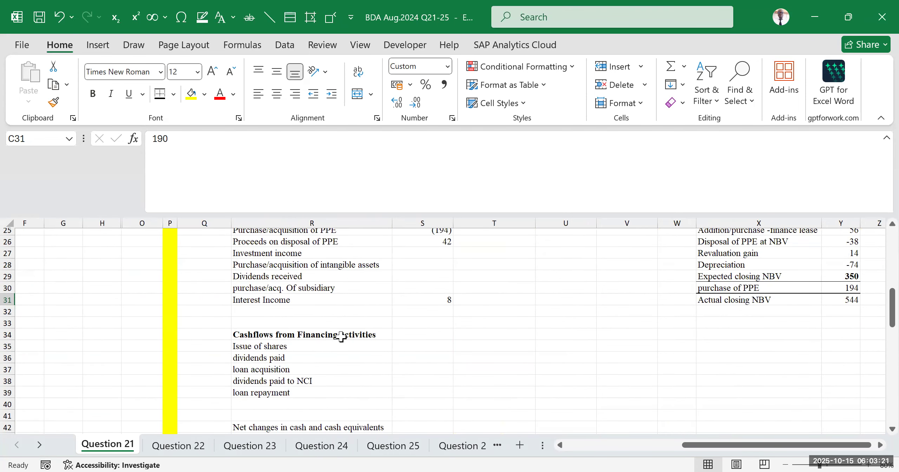
scroll(320, 328, up, 2)
drag(739, 451, 613, 450)
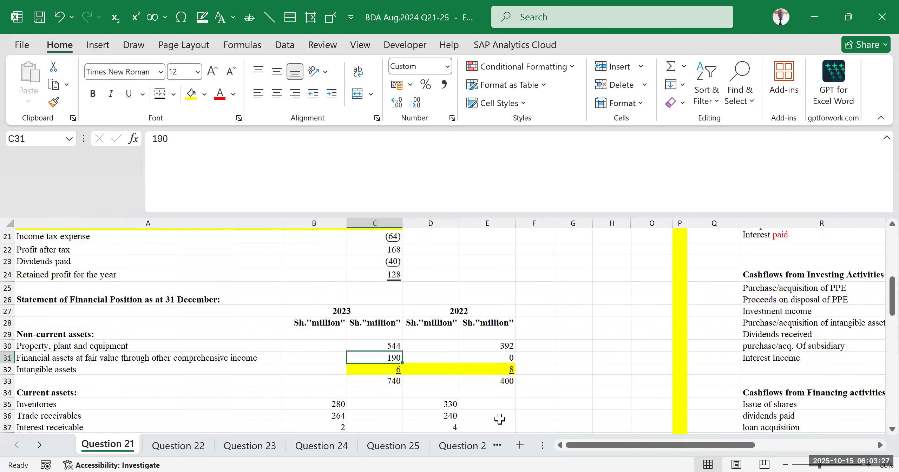
- Add the line item "Purchase of FA at FV through OCI" in R32, under Interest Income in the investing activities
drag(580, 450, 466, 363)
scroll(466, 363, down, 2)
scroll(466, 363, up, 2)
scroll(407, 374, down, 2)
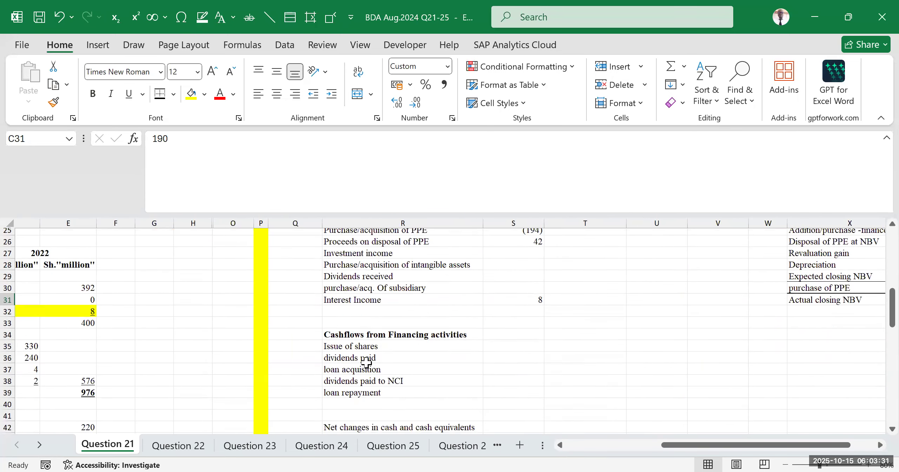
click(350, 310)
text(P)
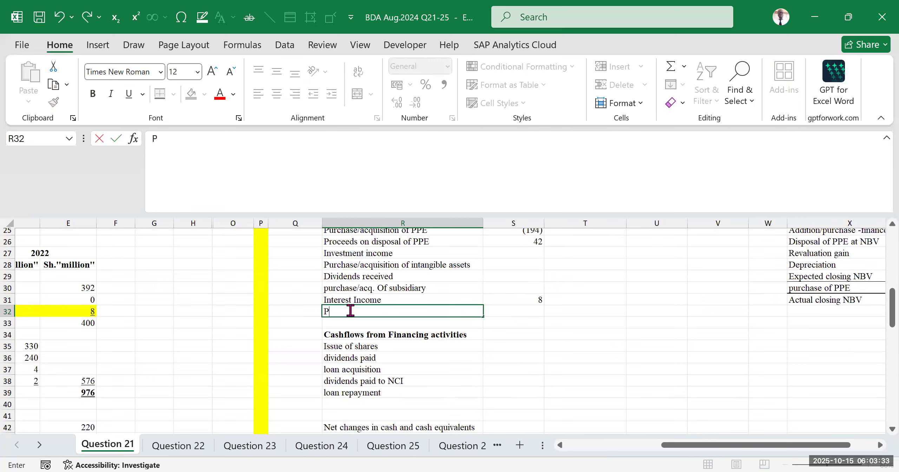
text(urchase of FA at)
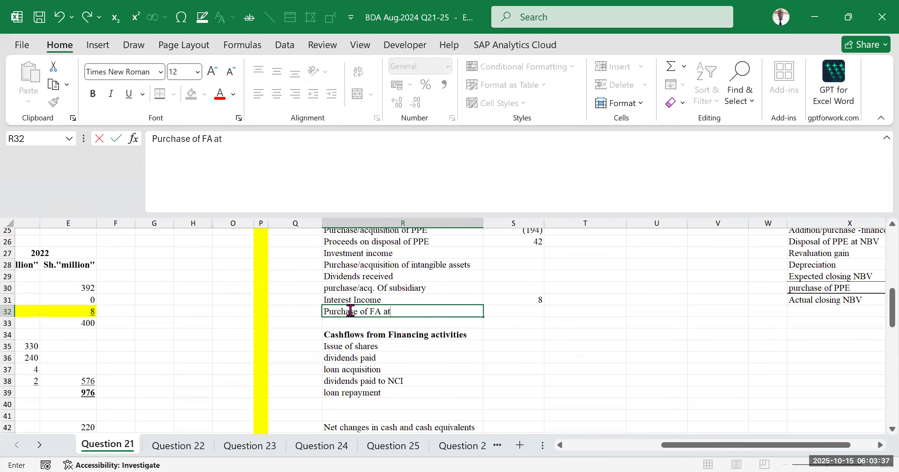
text( FV through OCI)
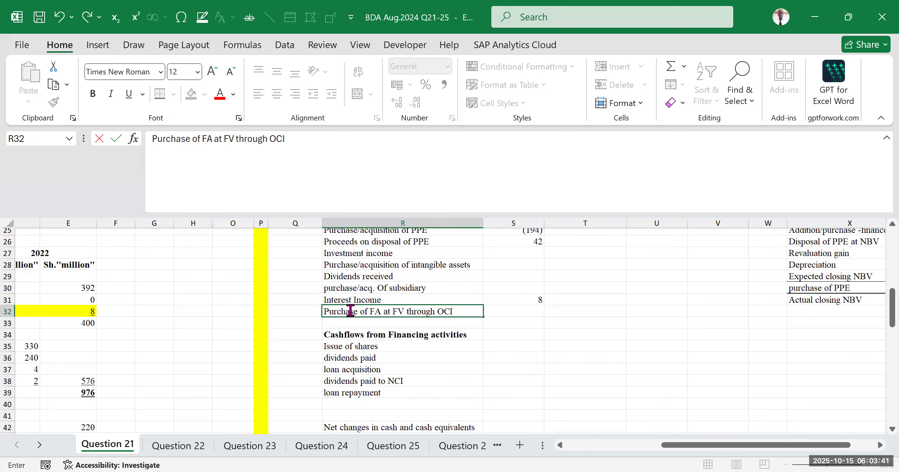
- Enter the financial assets purchase in S32 as a cash outflow with the formula =-C31
key(Tab)
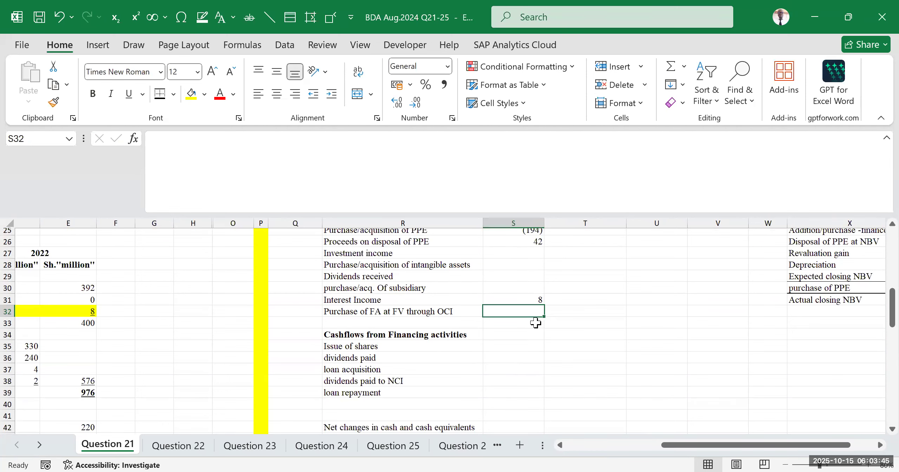
text(=-)
drag(673, 448, 544, 444)
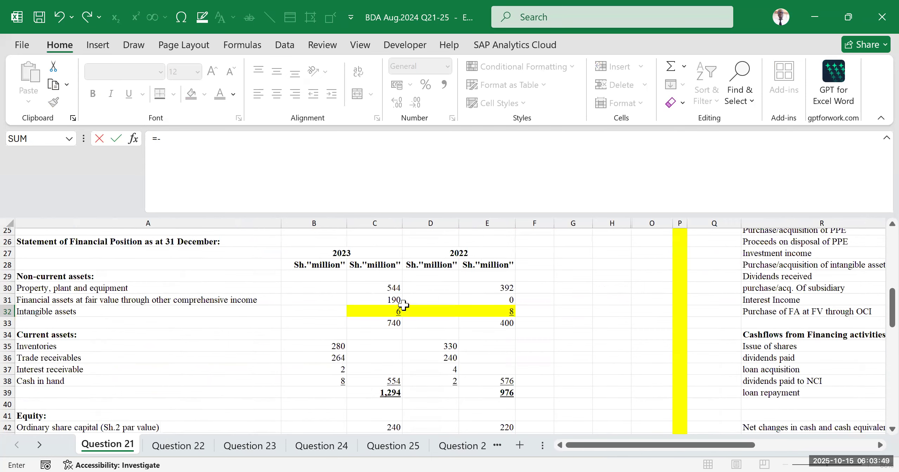
click(387, 301)
key(Return)
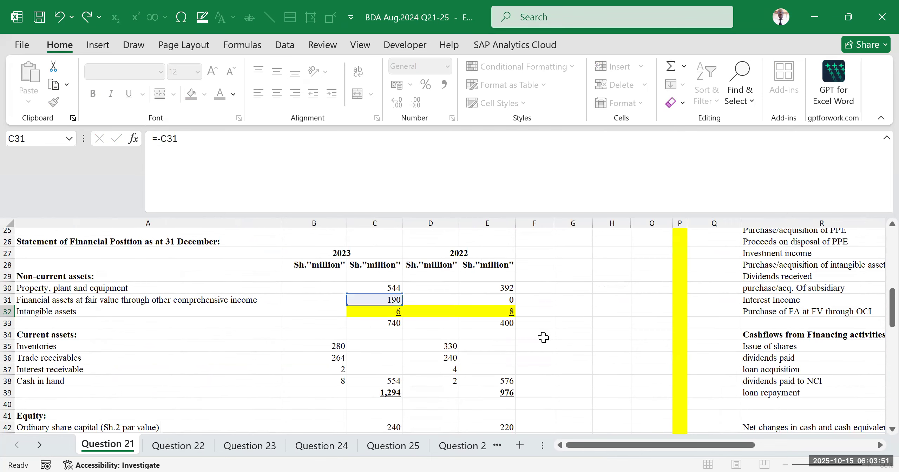
click(778, 362)
click(820, 296)
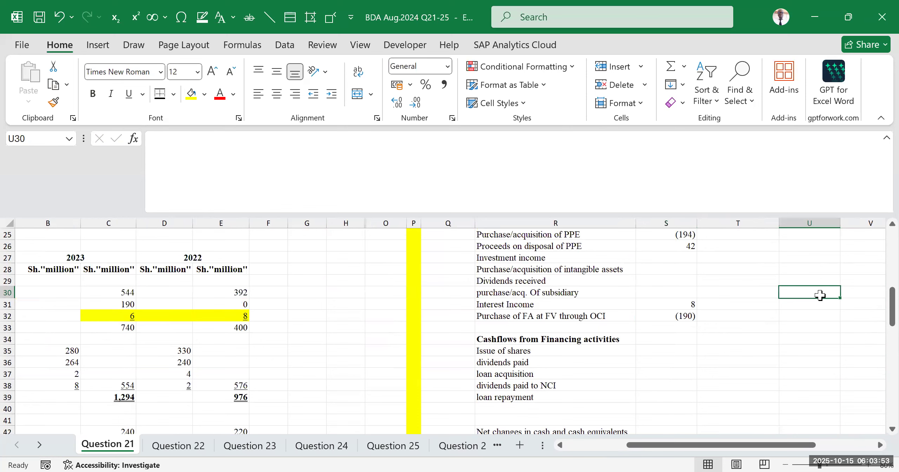
- Review the investing activities lines and examine the 2022 and 2023 intangible assets balances in E32 and C32
scroll(713, 355, up, 2)
scroll(720, 341, down, 1)
scroll(722, 335, up, 2)
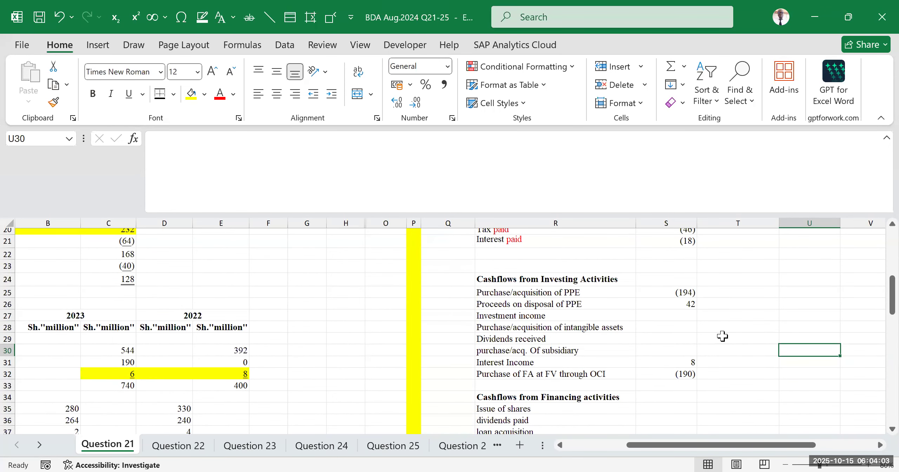
drag(745, 445, 734, 446)
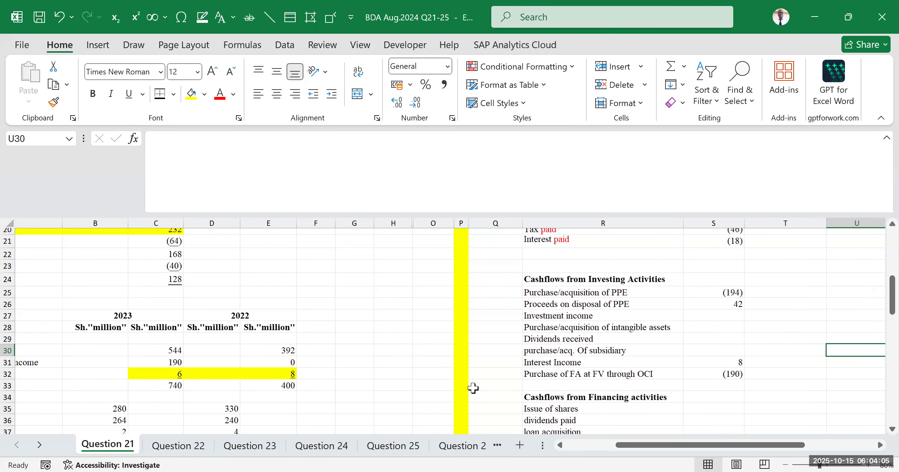
drag(661, 446, 600, 446)
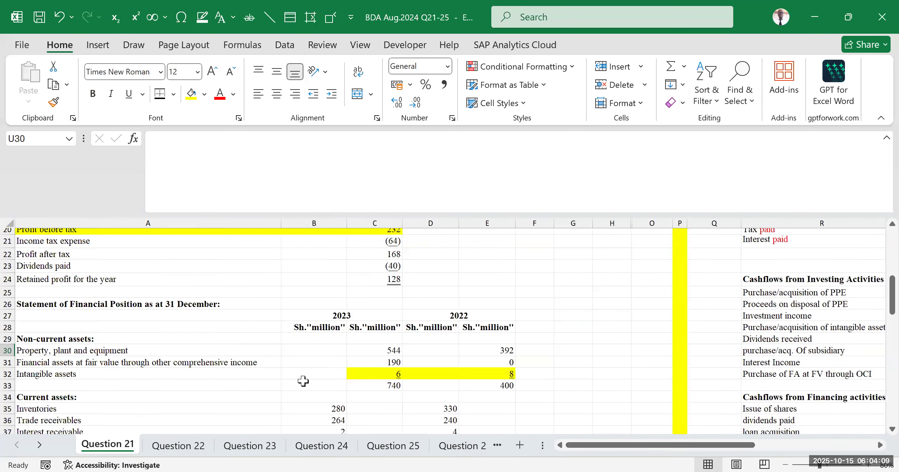
scroll(303, 381, down, 2)
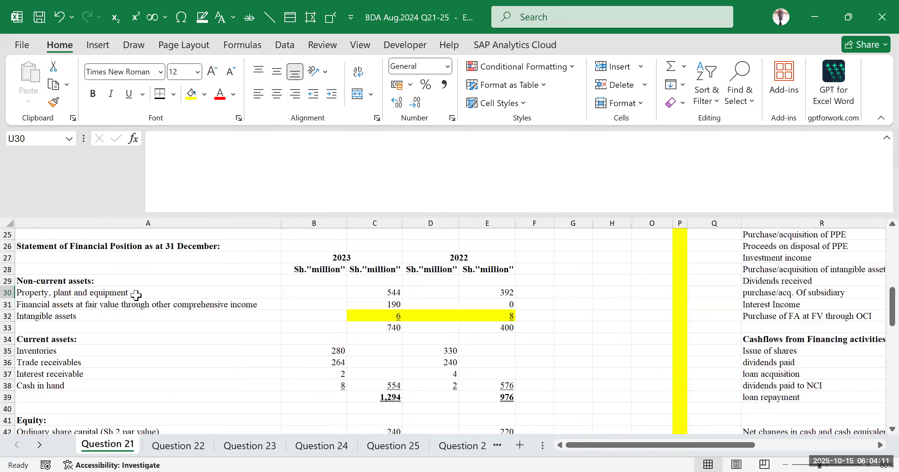
click(62, 327)
drag(82, 316, 541, 327)
scroll(545, 329, up, 3)
scroll(545, 329, up, 3)
scroll(546, 318, down, 6)
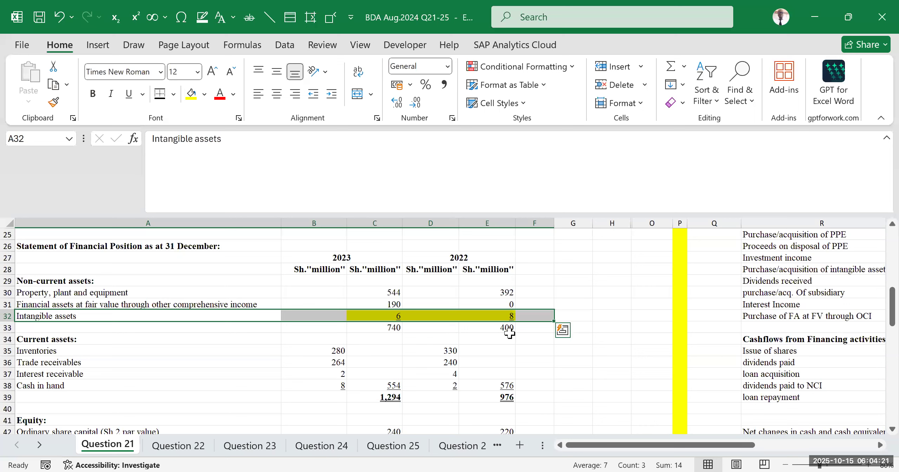
click(492, 340)
click(497, 318)
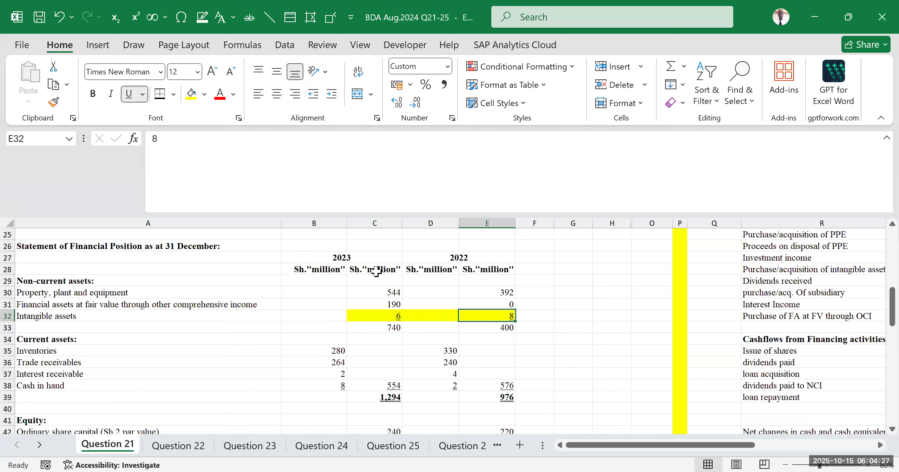
click(388, 317)
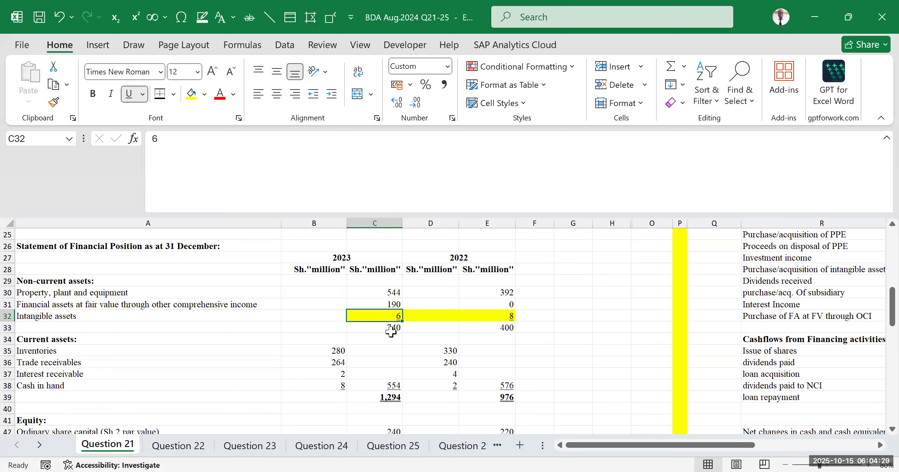
drag(518, 316, 363, 314)
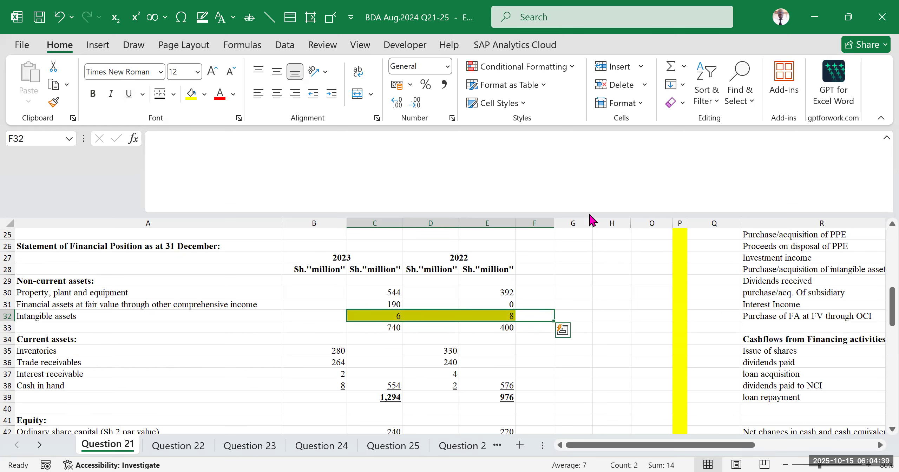
- Read the additional information below the statement of financial position for any details on intangible assets
key(alt+Tab)
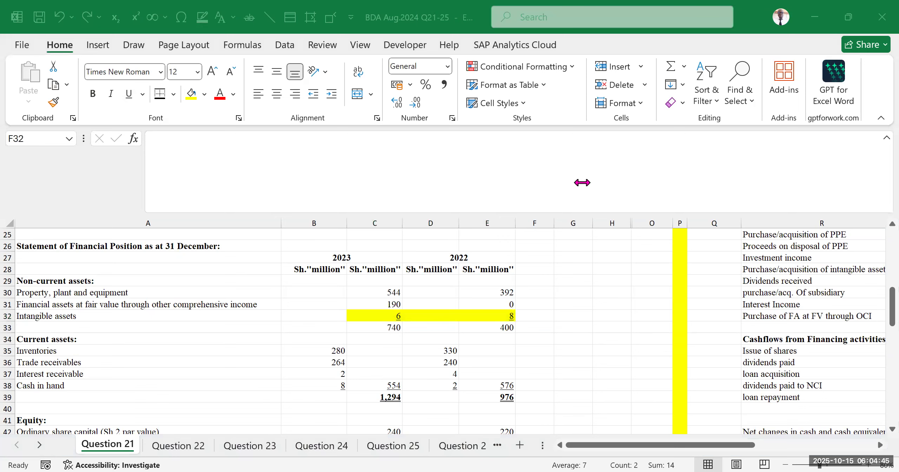
drag(637, 445, 641, 445)
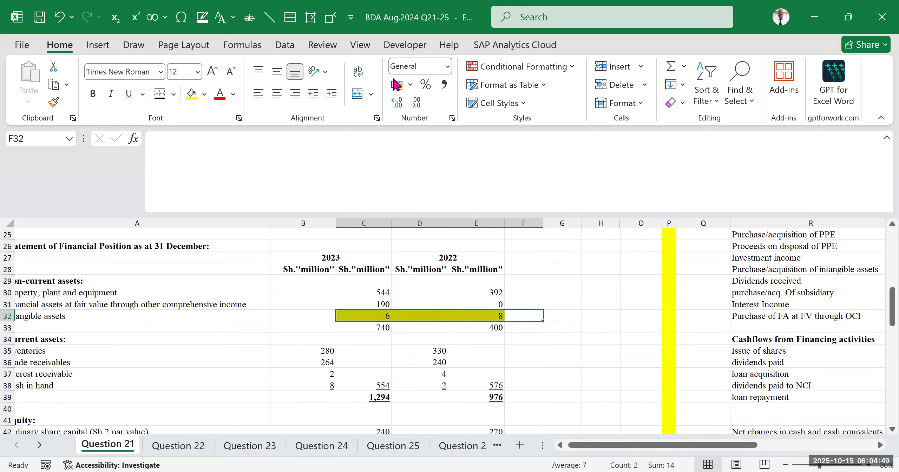
drag(603, 447, 659, 444)
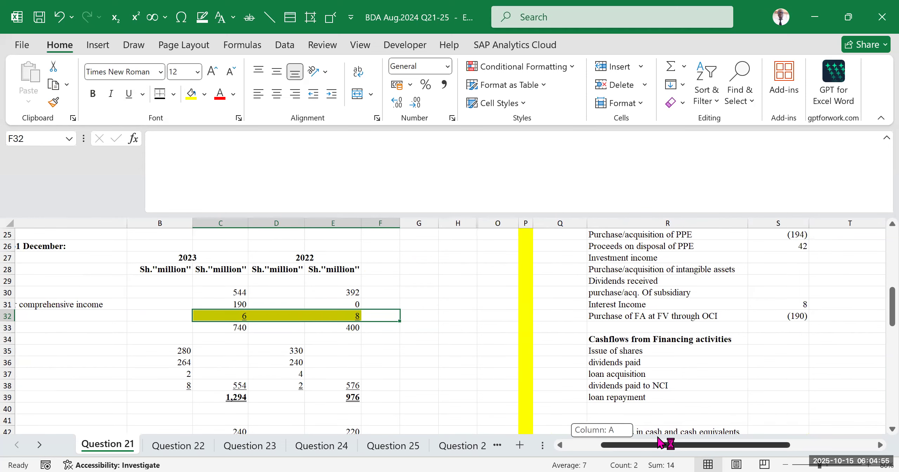
drag(659, 443, 660, 443)
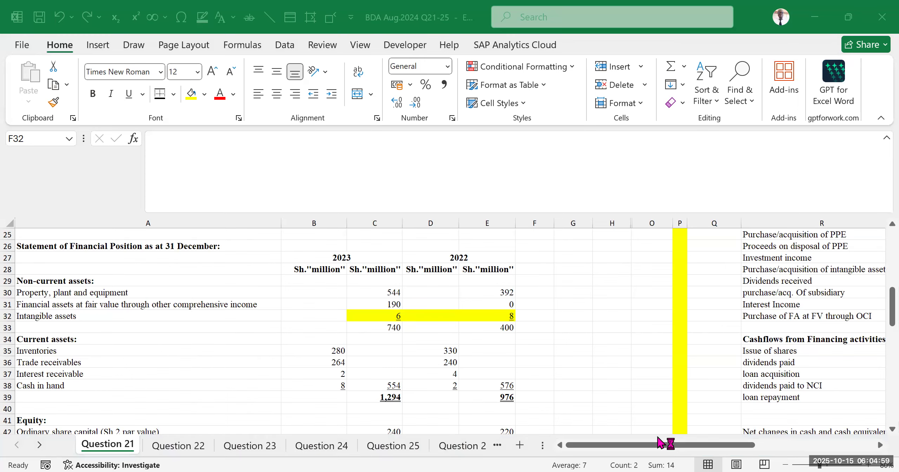
scroll(171, 351, down, 11)
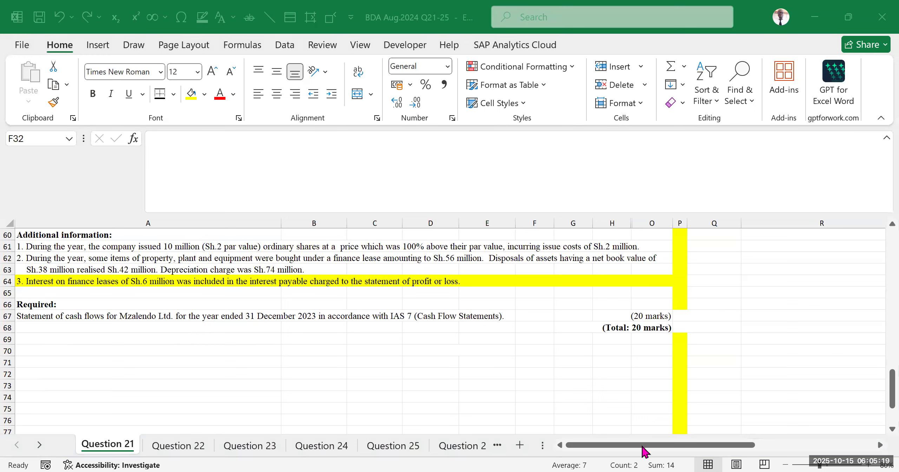
scroll(453, 358, up, 5)
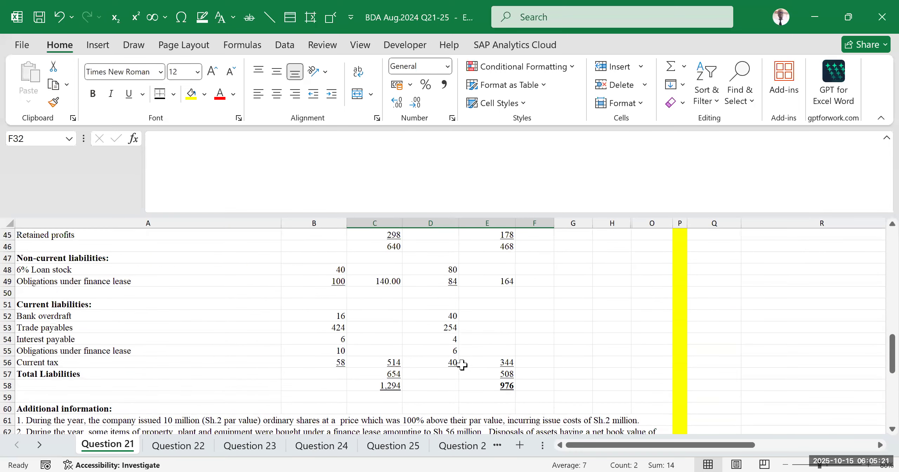
scroll(431, 371, up, 3)
scroll(305, 390, up, 4)
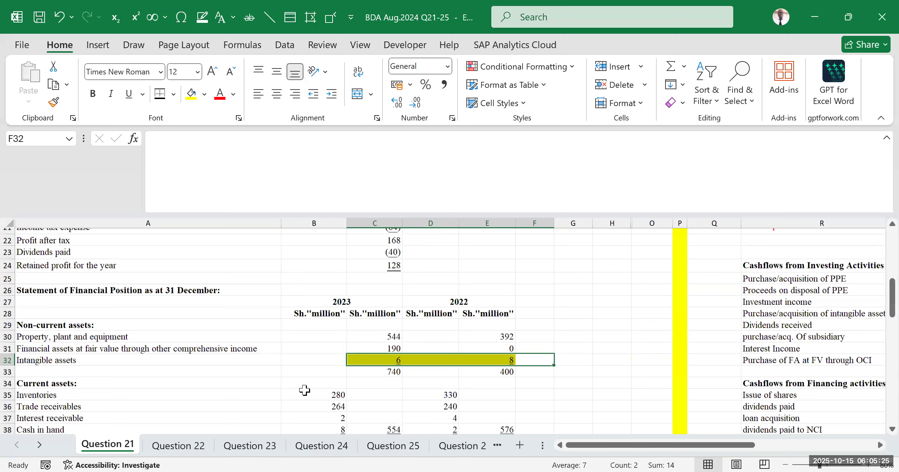
scroll(305, 390, up, 1)
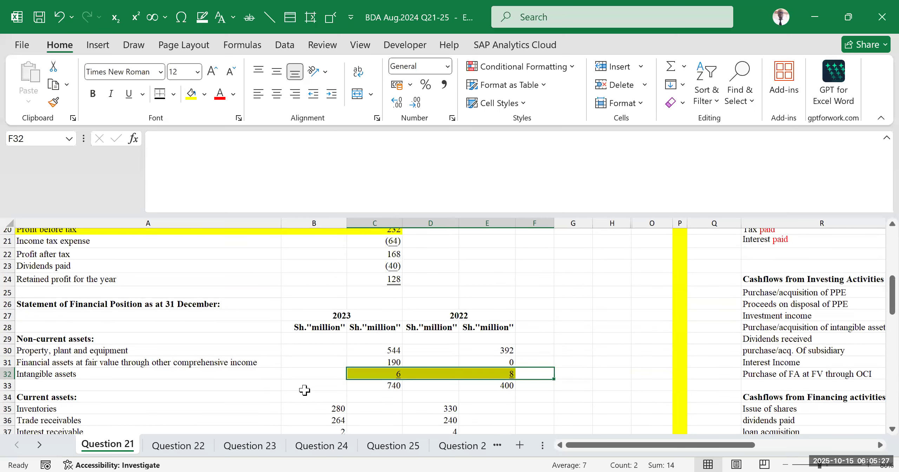
- Compare the 2022 and 2023 intangible assets balances again and scan the equity and liabilities sections
click(621, 339)
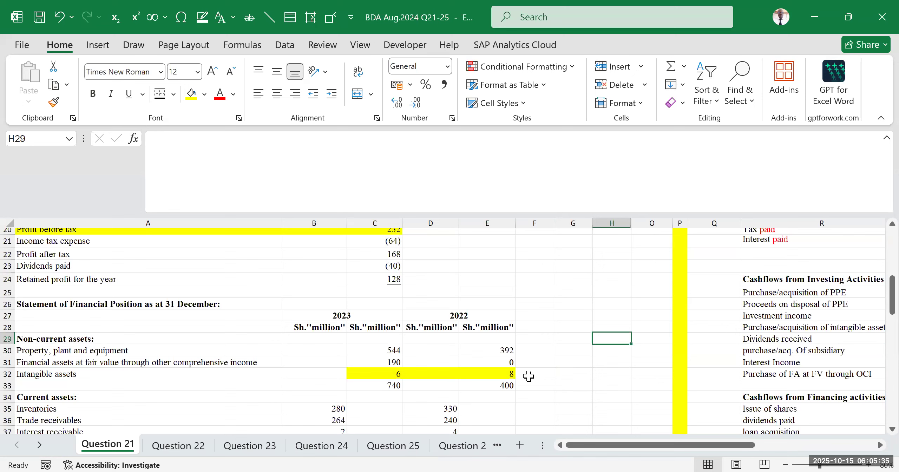
click(493, 365)
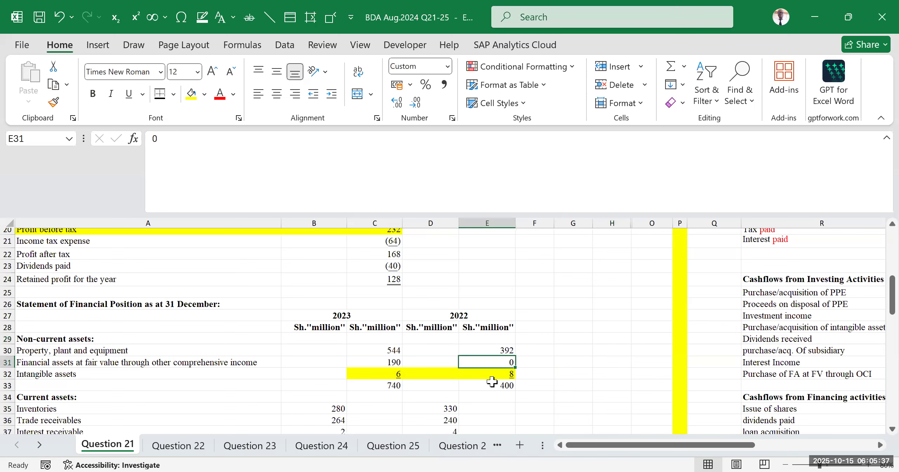
click(492, 378)
click(380, 374)
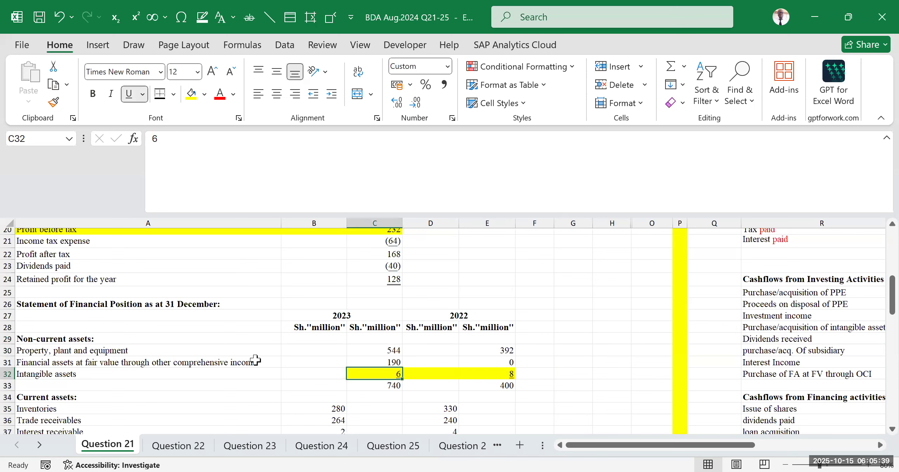
scroll(254, 359, down, 3)
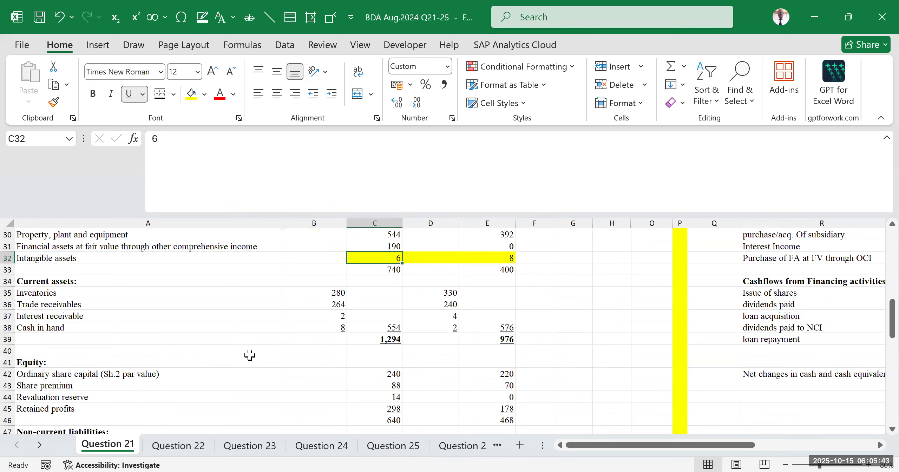
scroll(250, 355, down, 5)
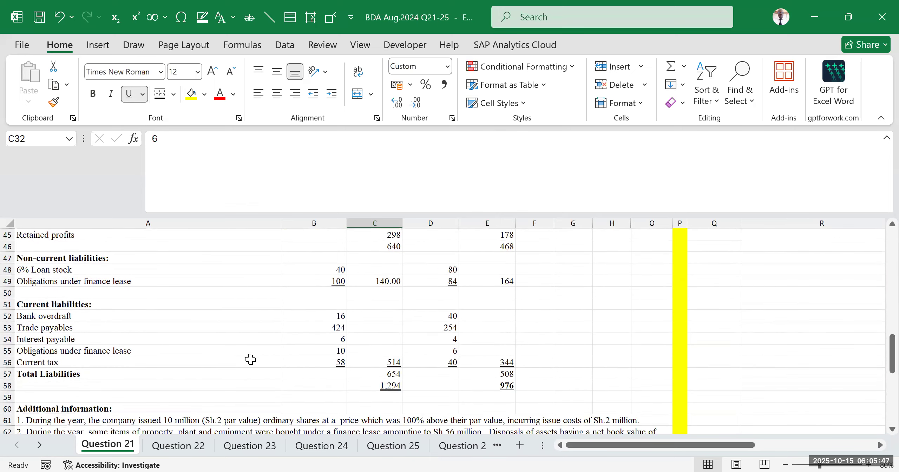
scroll(260, 363, up, 7)
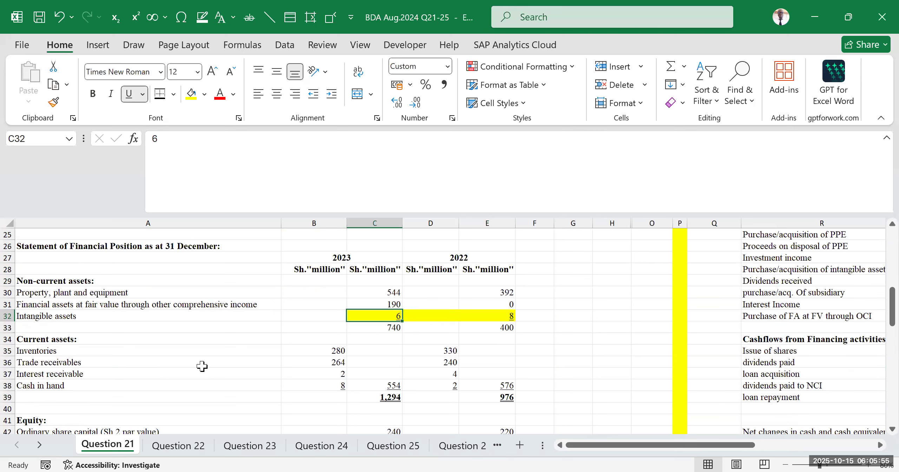
- Examine the property, plant and equipment line and additional information note 2 on finance lease purchases, disposals and depreciation
click(77, 295)
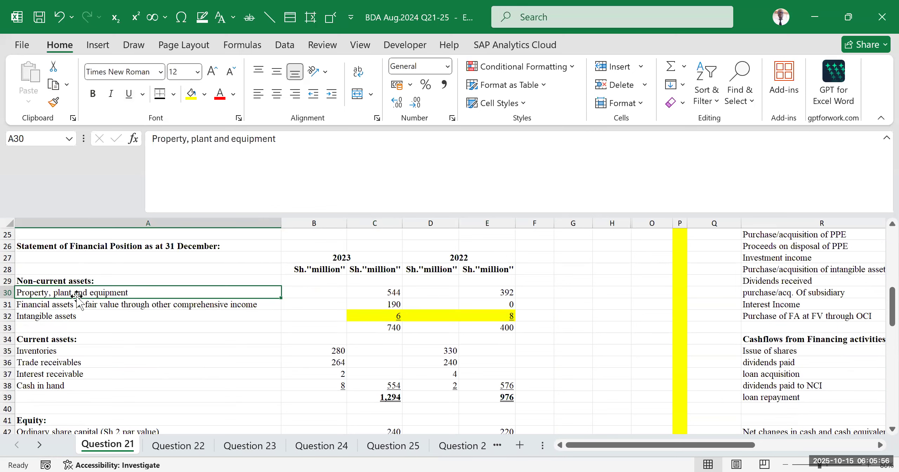
click(58, 327)
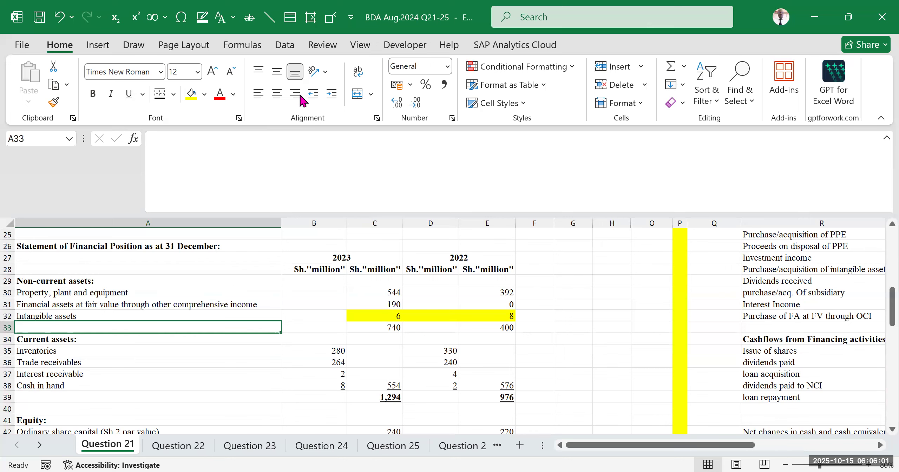
key(alt+Tab)
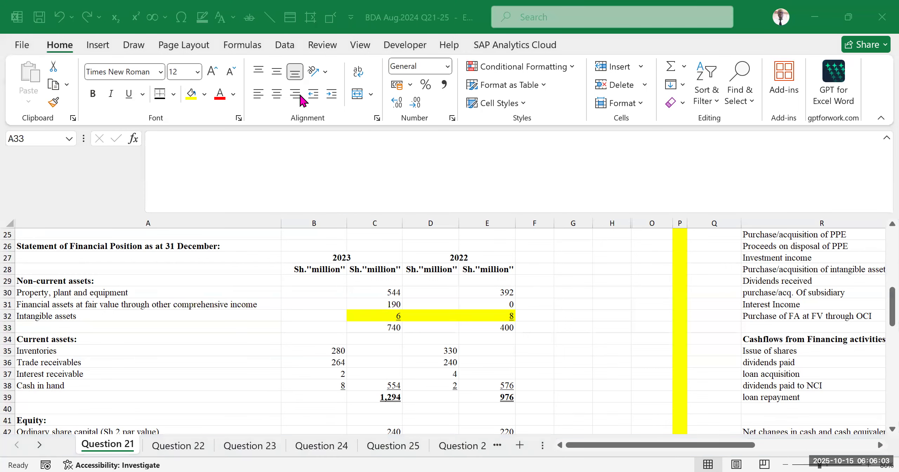
scroll(245, 327, down, 8)
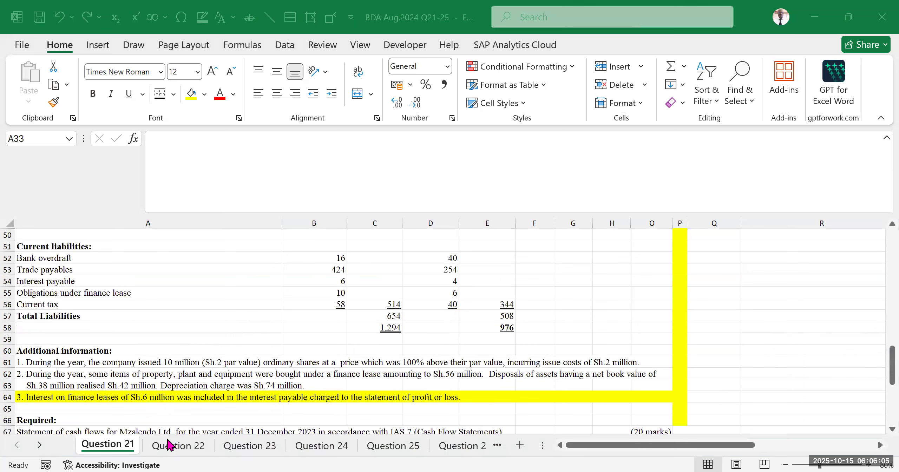
click(35, 380)
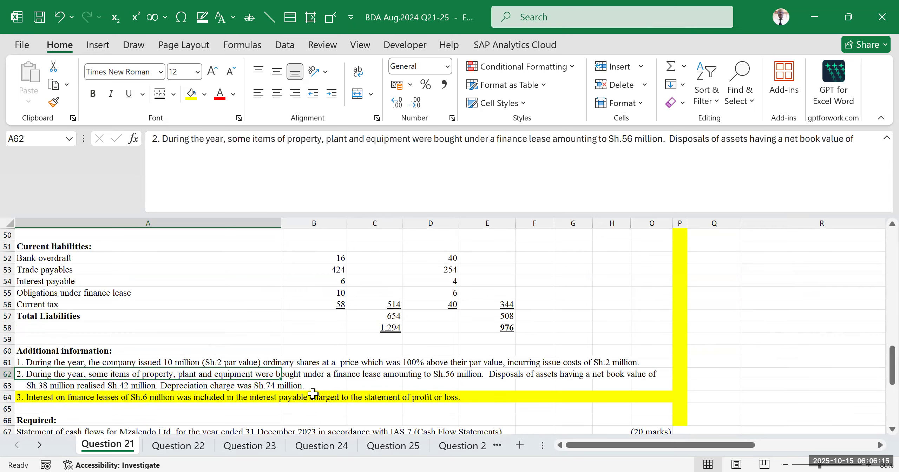
- Check the Amortization formula in S10 against the 2022 and 2023 intangible assets balances in the statement of financial position
scroll(316, 400, up, 5)
scroll(380, 396, up, 6)
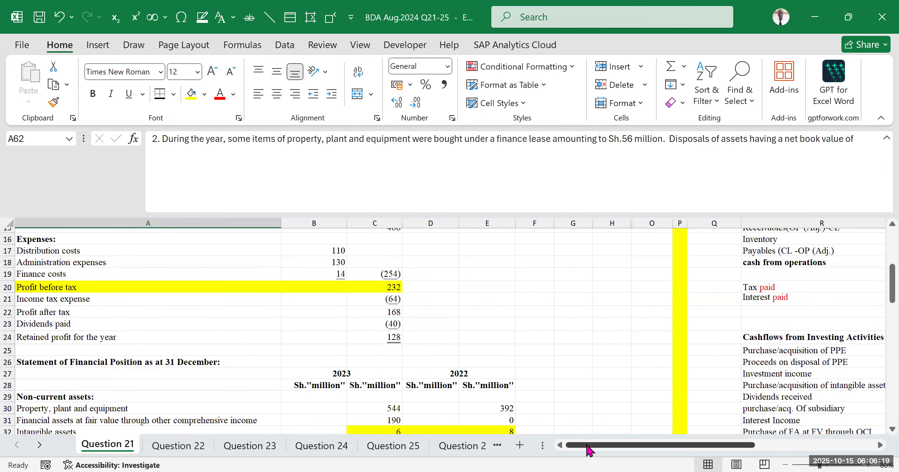
drag(590, 443, 659, 446)
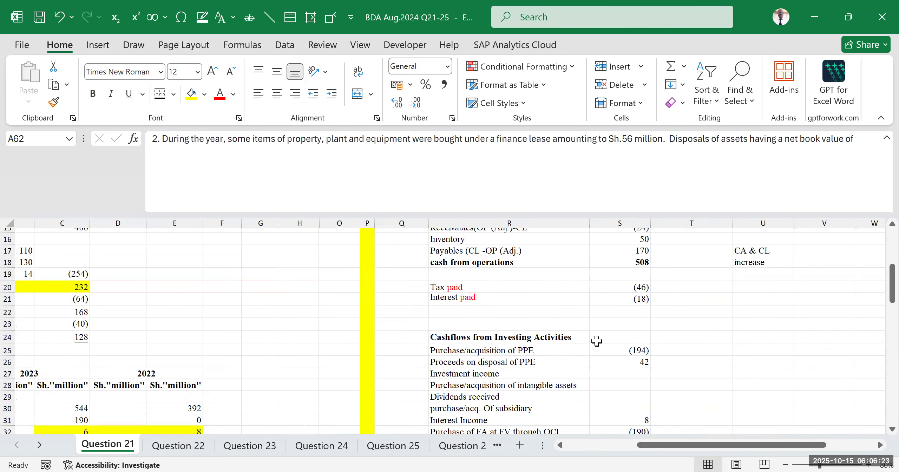
scroll(596, 341, up, 5)
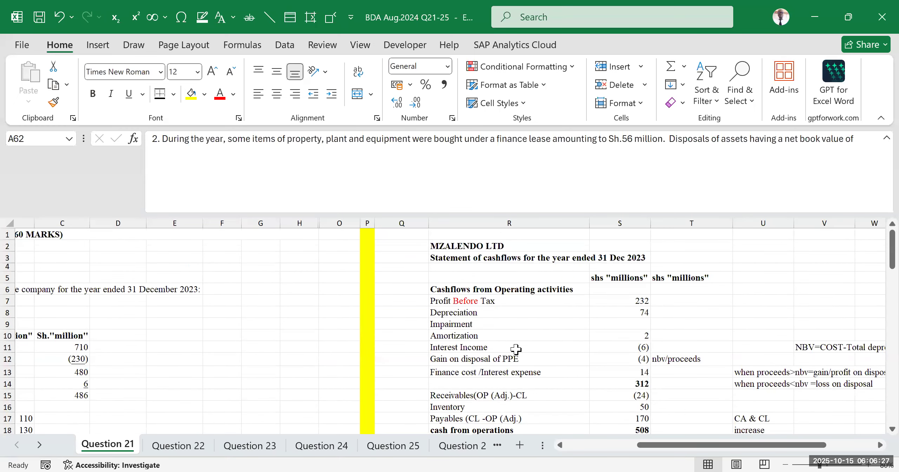
click(495, 336)
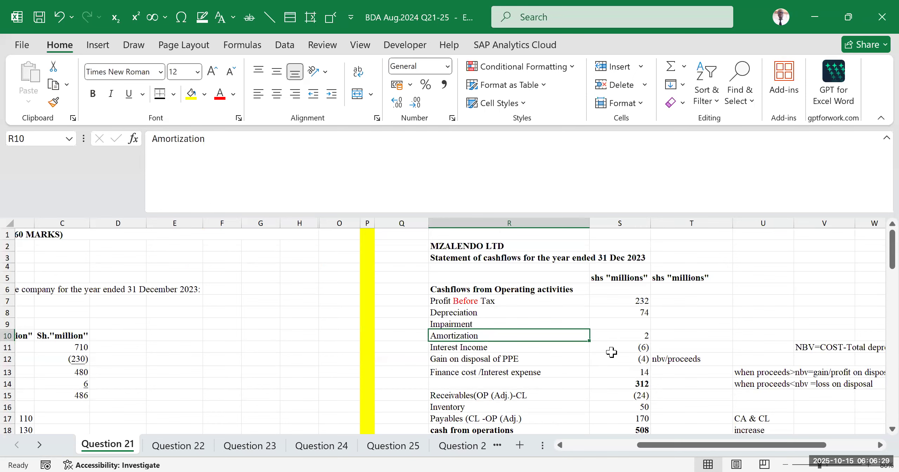
click(619, 333)
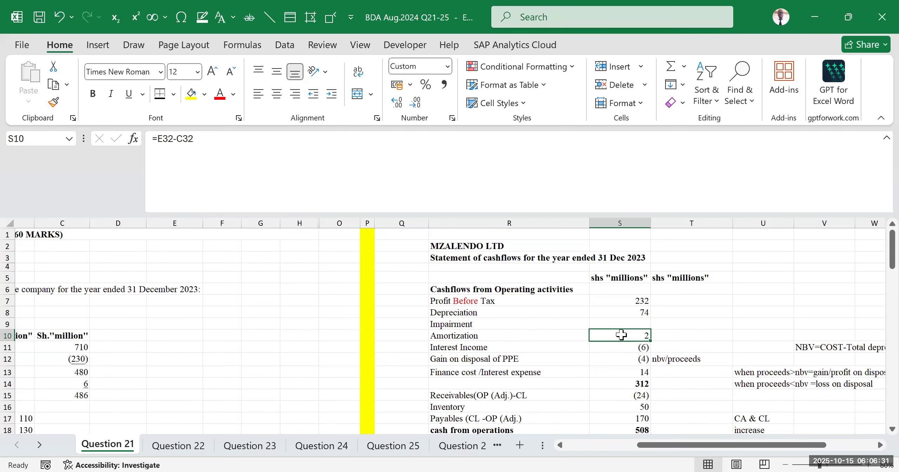
double_click(622, 332)
drag(668, 445, 364, 373)
scroll(351, 365, down, 8)
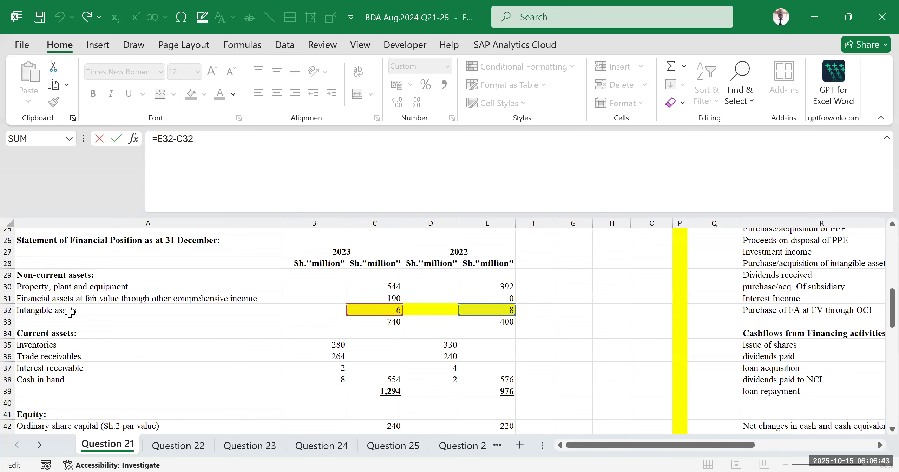
drag(626, 445, 699, 440)
scroll(576, 369, up, 8)
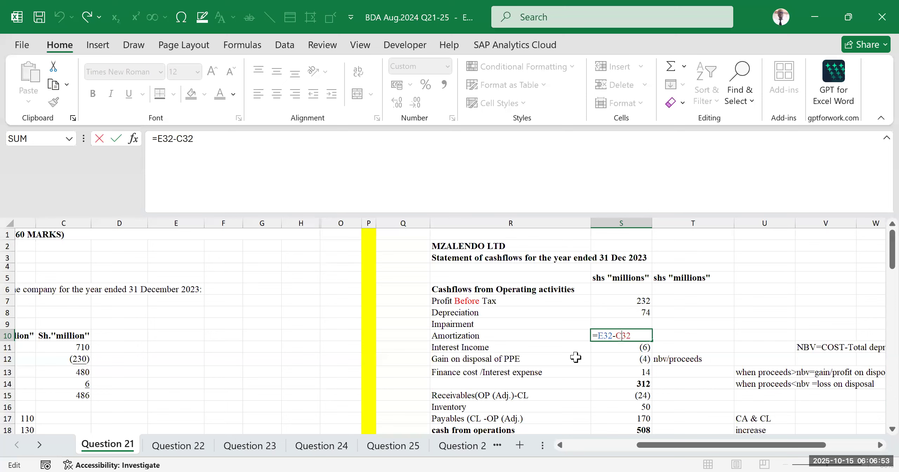
key(Return)
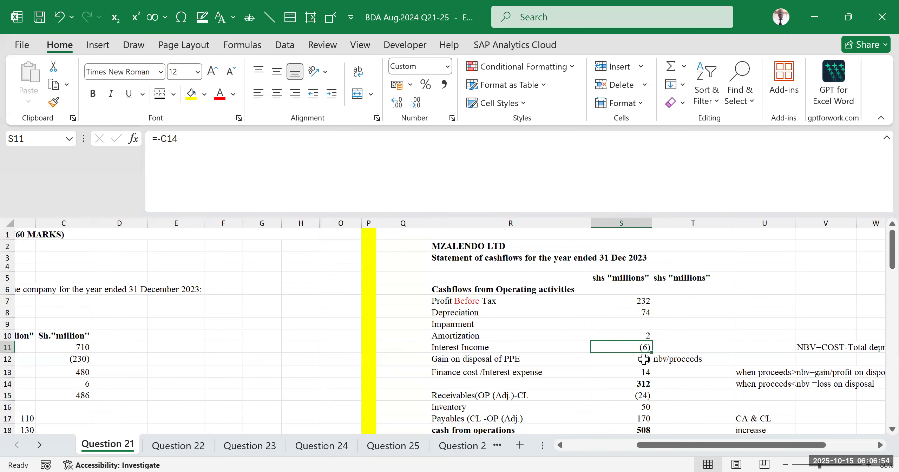
- Review the tax and interest paid, investing and financing activities lines of the cash flow statement
click(706, 323)
scroll(698, 377, down, 7)
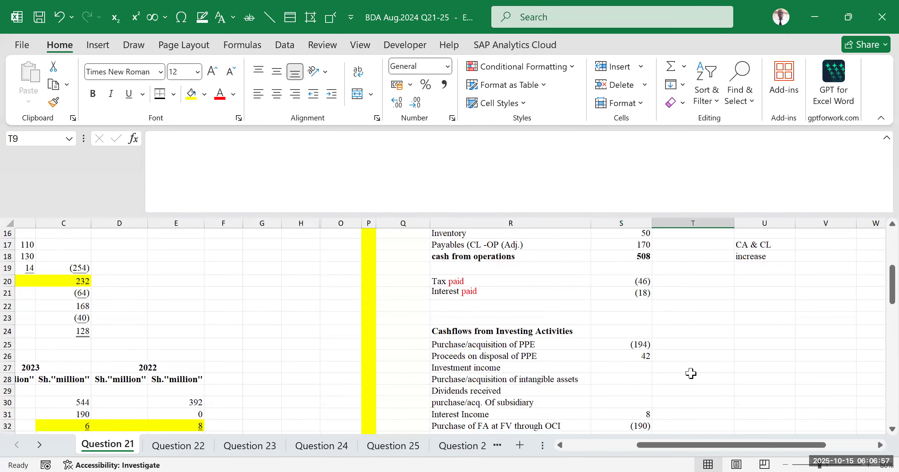
drag(460, 273, 635, 384)
click(722, 353)
drag(733, 445, 745, 445)
scroll(655, 366, up, 7)
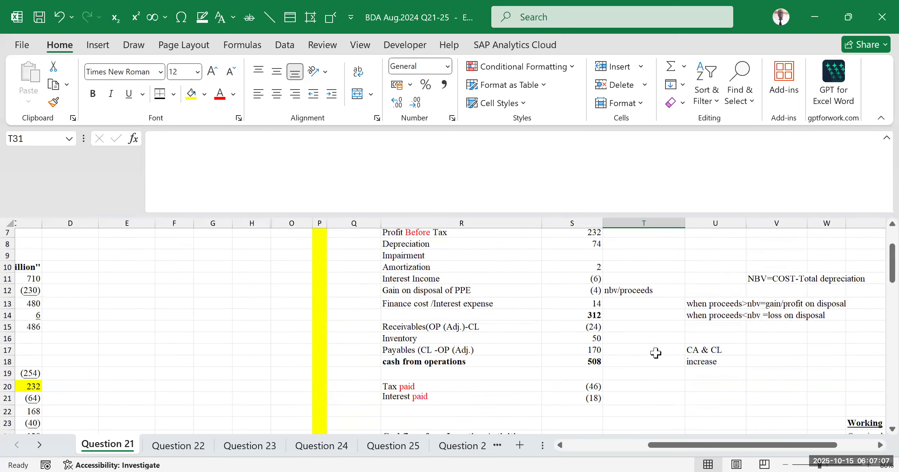
scroll(656, 351, down, 8)
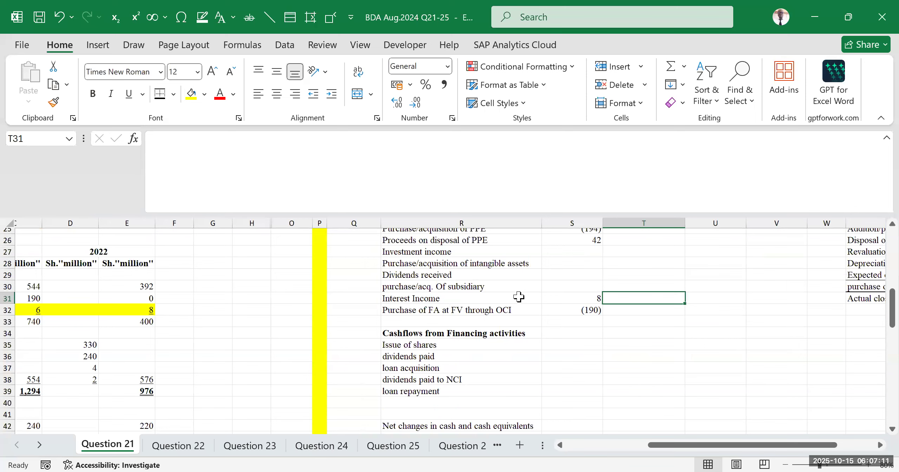
scroll(517, 300, up, 2)
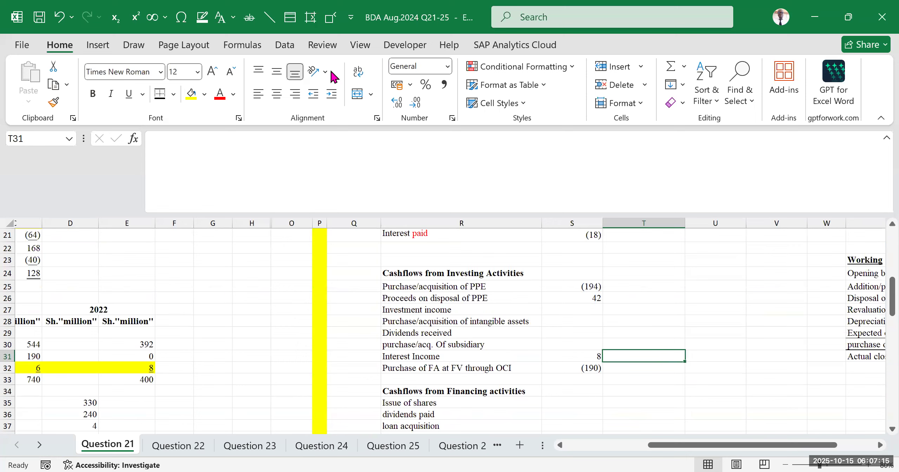
key(Down)
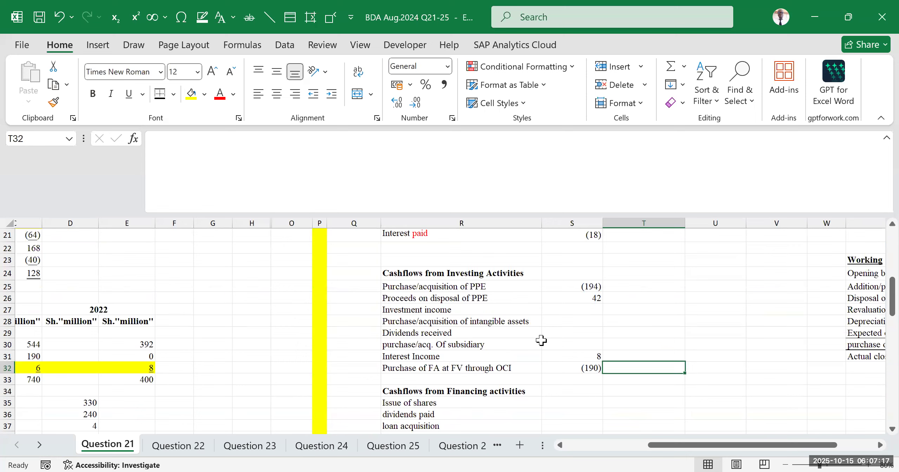
drag(537, 299, 562, 368)
click(716, 307)
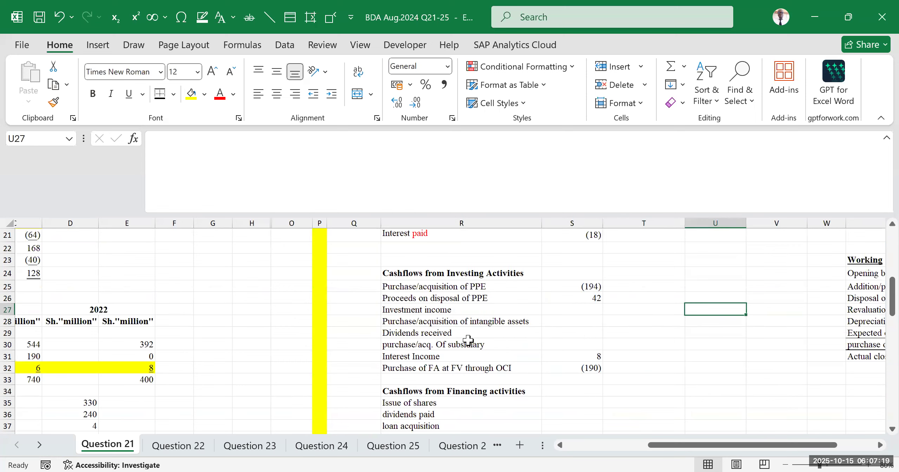
scroll(501, 333, down, 3)
scroll(548, 332, up, 3)
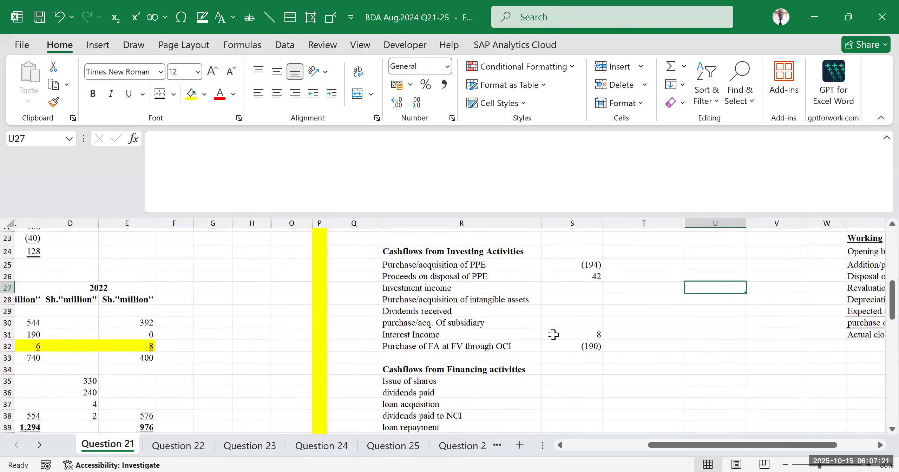
scroll(421, 357, down, 2)
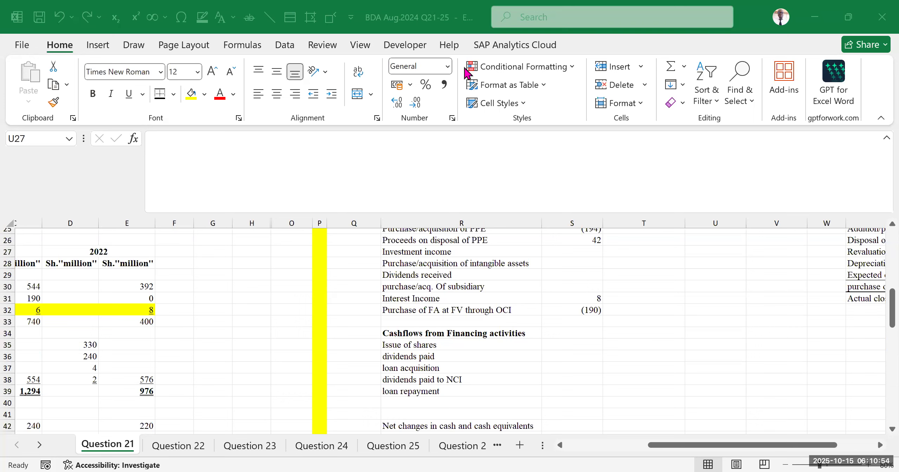
- Examine the non-current liabilities for financing items, covering the 6% loan stock and obligations under finance lease
click(555, 344)
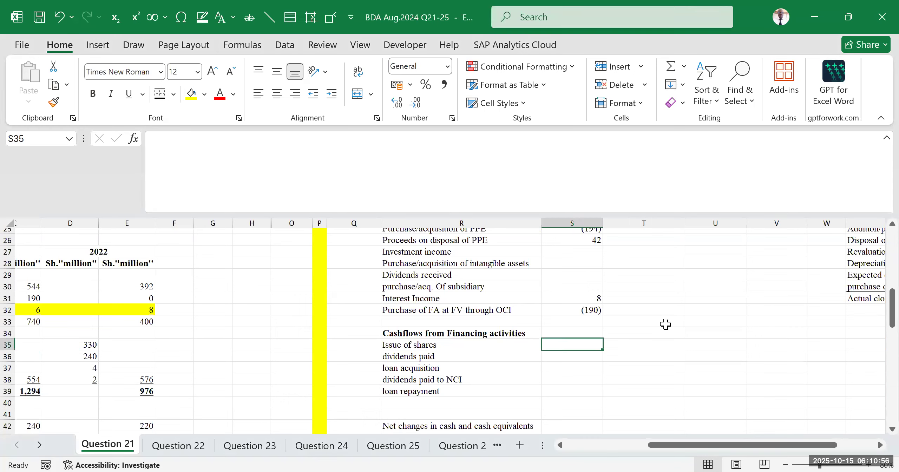
click(657, 322)
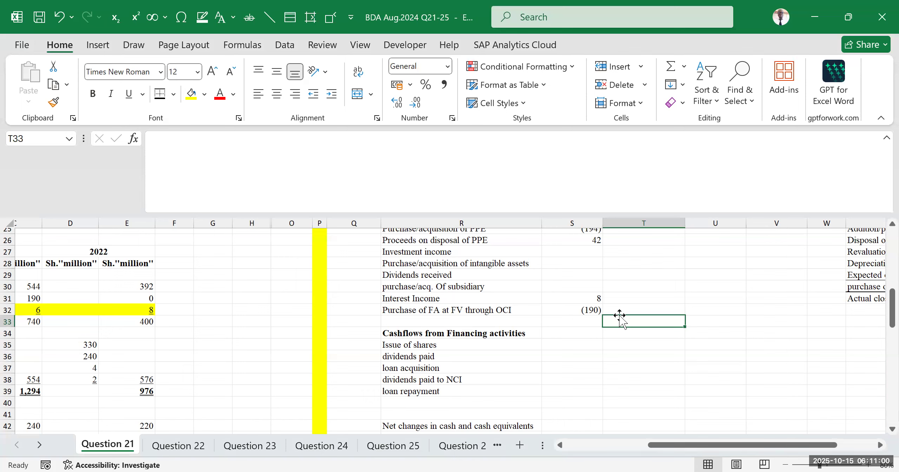
click(528, 383)
drag(678, 451, 595, 451)
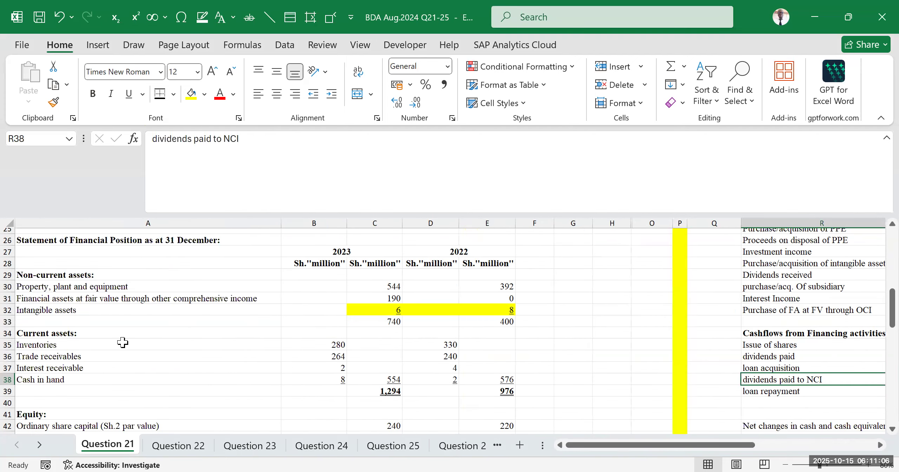
scroll(123, 341, down, 3)
scroll(116, 335, down, 2)
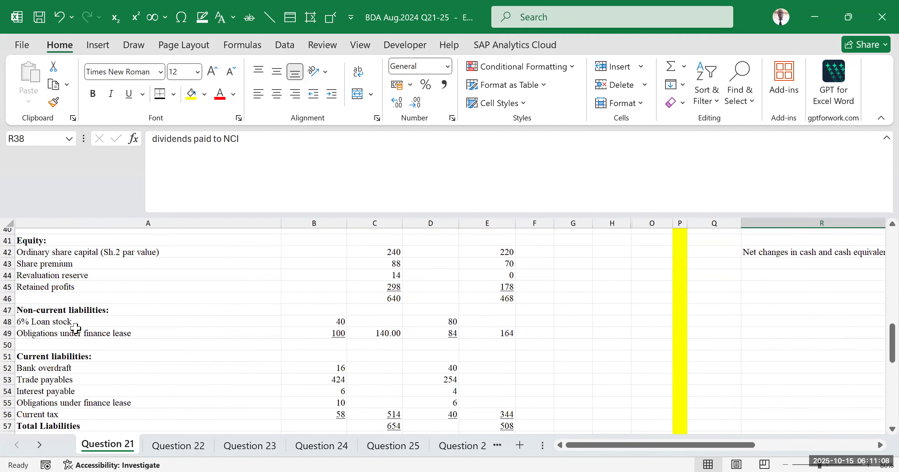
click(122, 308)
drag(240, 308, 424, 308)
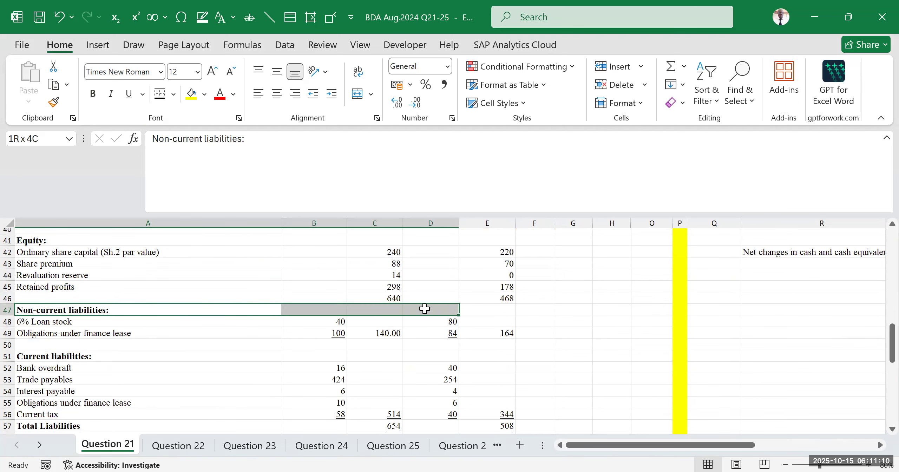
click(167, 321)
drag(314, 321, 485, 319)
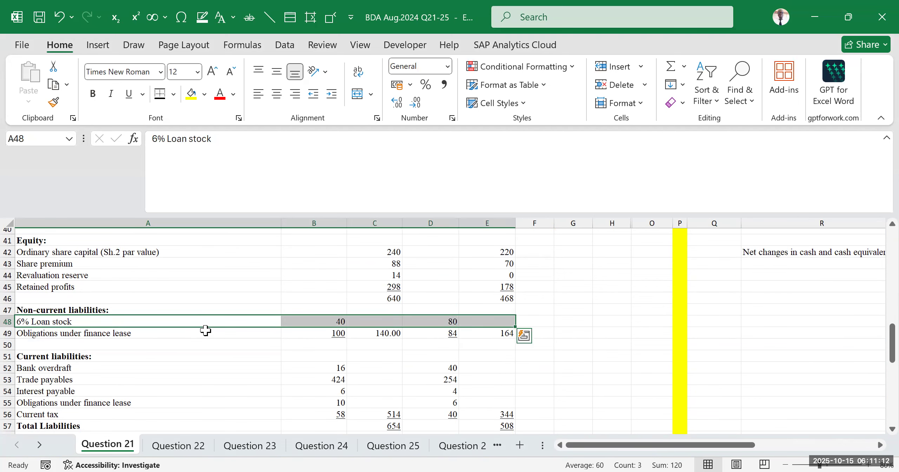
click(87, 334)
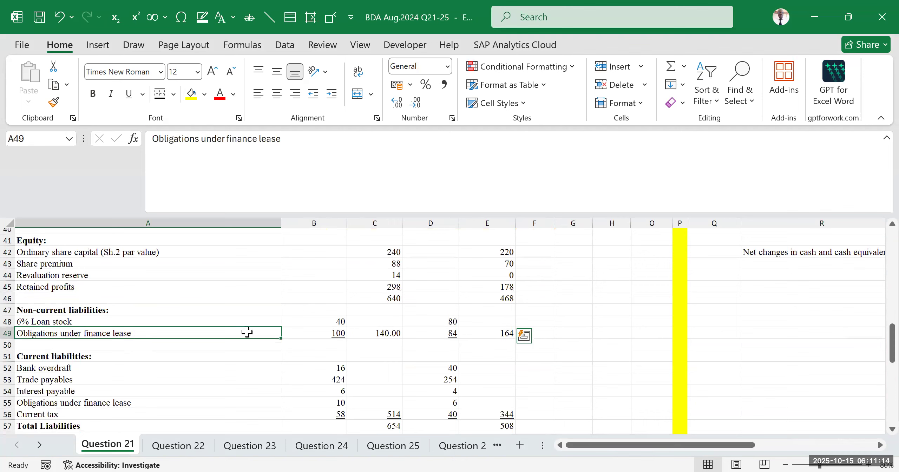
- Examine the current liabilities and compare both years' obligations under finance lease in row 55
click(141, 357)
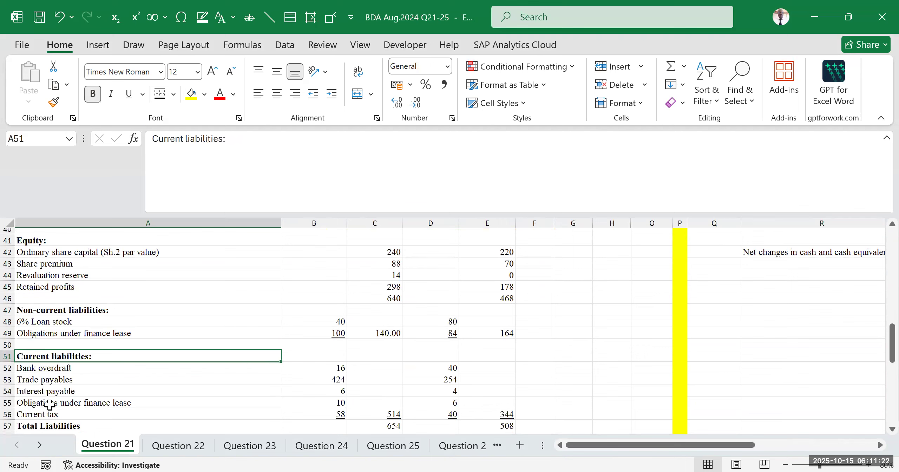
key(Down)
key(Down)
key(Down)
key(Down)
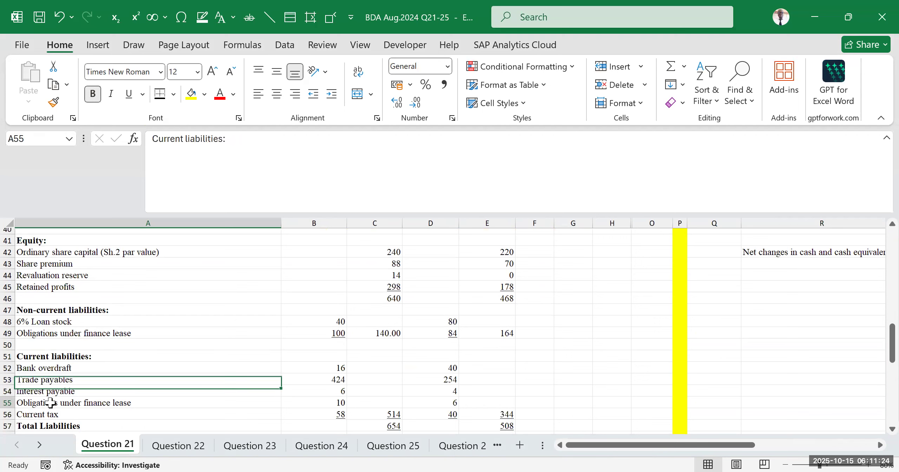
drag(57, 403, 457, 401)
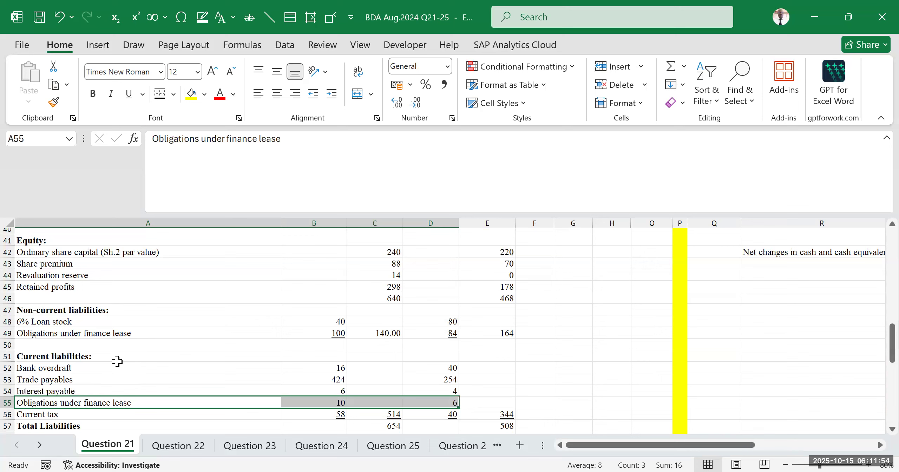
click(639, 324)
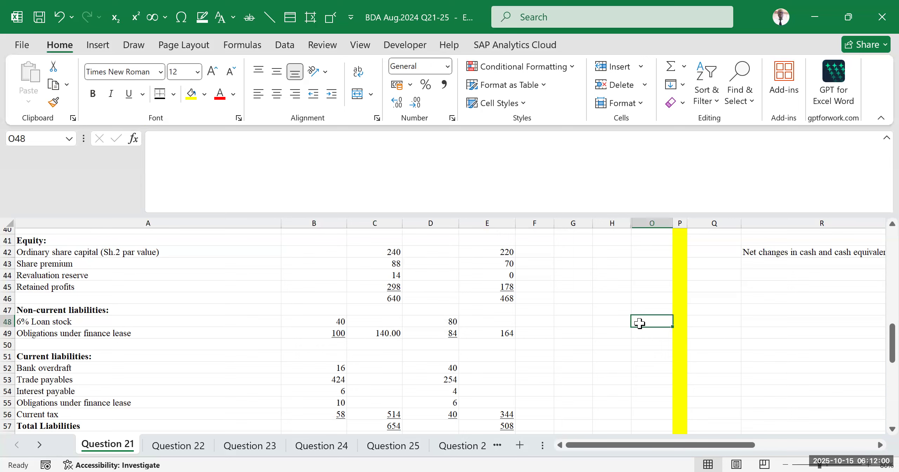
- Rename the PPE working's heading in X23 as "Working 1"
drag(728, 446, 857, 445)
scroll(543, 311, up, 8)
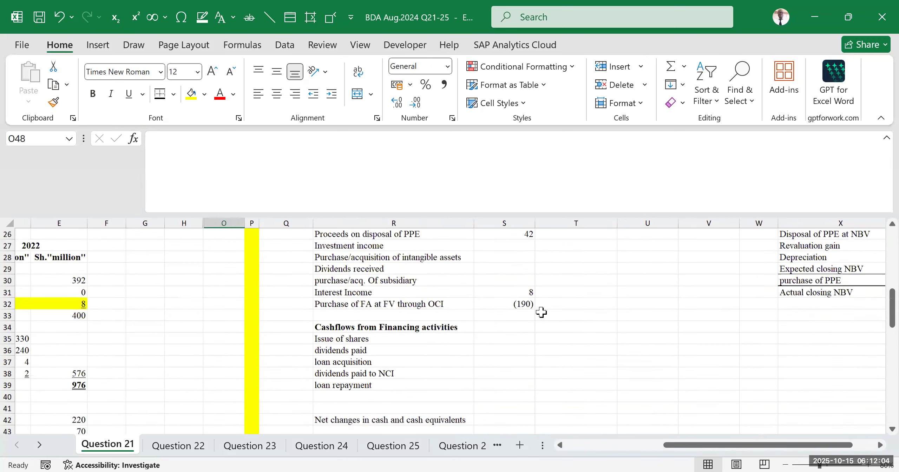
scroll(608, 345, down, 2)
scroll(758, 446, right, 2)
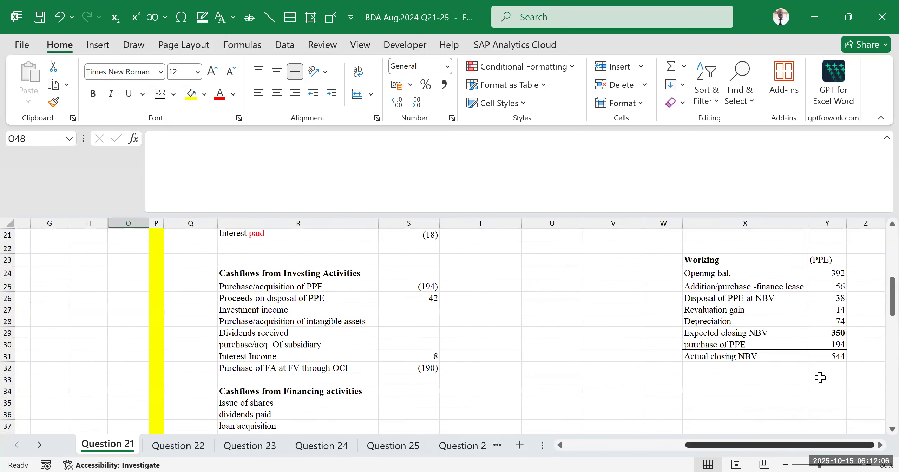
scroll(793, 345, down, 2)
click(748, 357)
scroll(732, 348, up, 2)
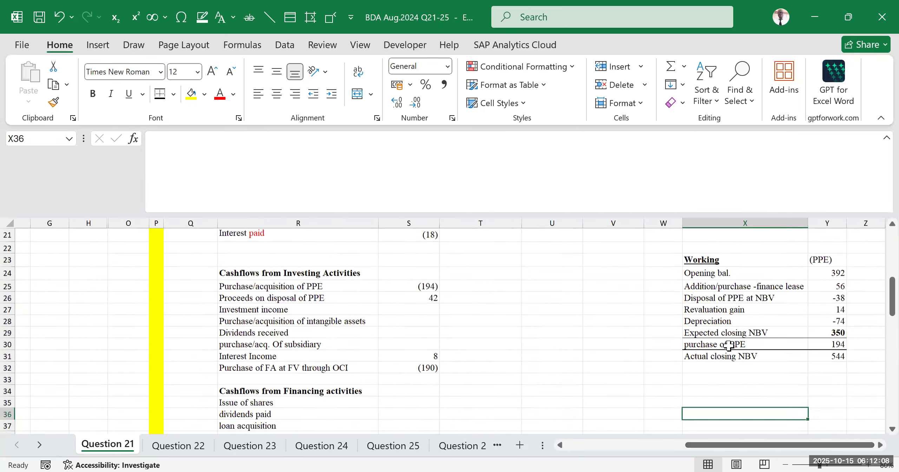
double_click(735, 259)
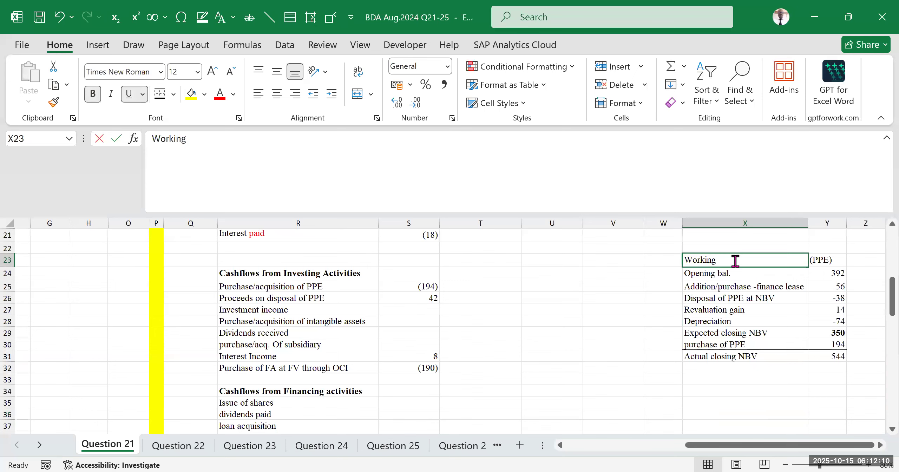
text(1)
click(755, 391)
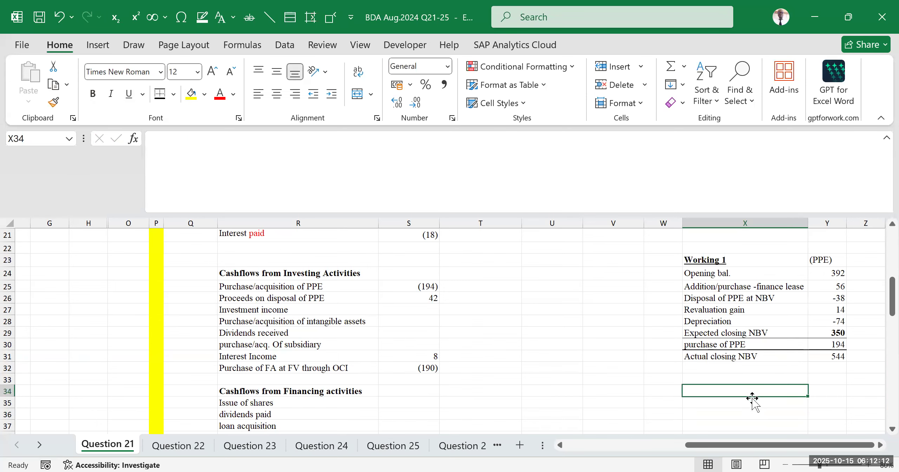
- Enter the heading "Working 2" in X36 below the PPE working
scroll(755, 393, down, 2)
click(755, 359)
scroll(742, 352, up, 2)
scroll(736, 334, down, 2)
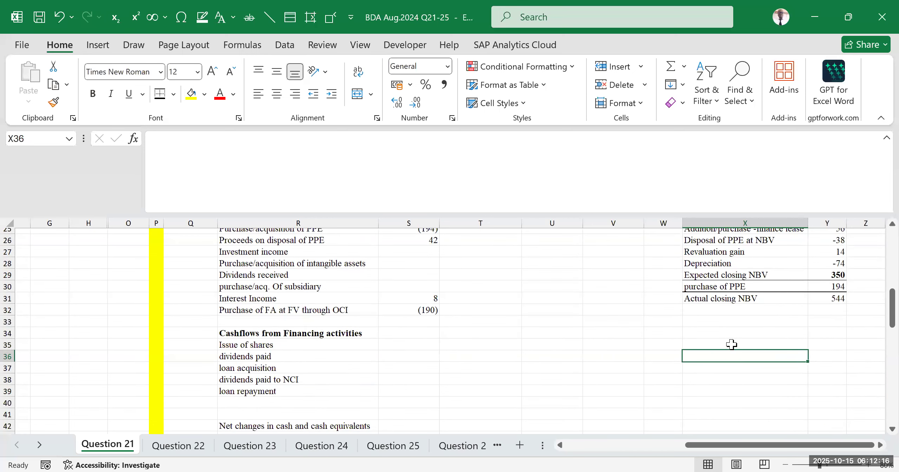
text(w)
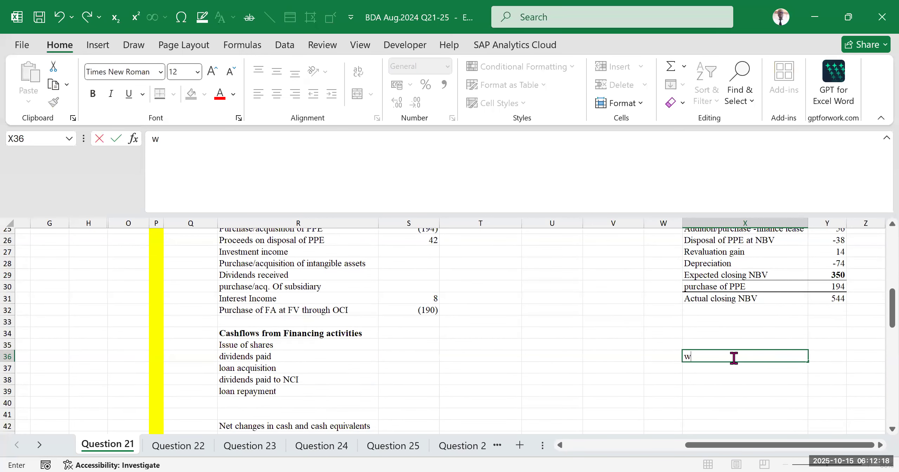
text(w)
text(Working)
text( 2)
click(733, 403)
click(718, 354)
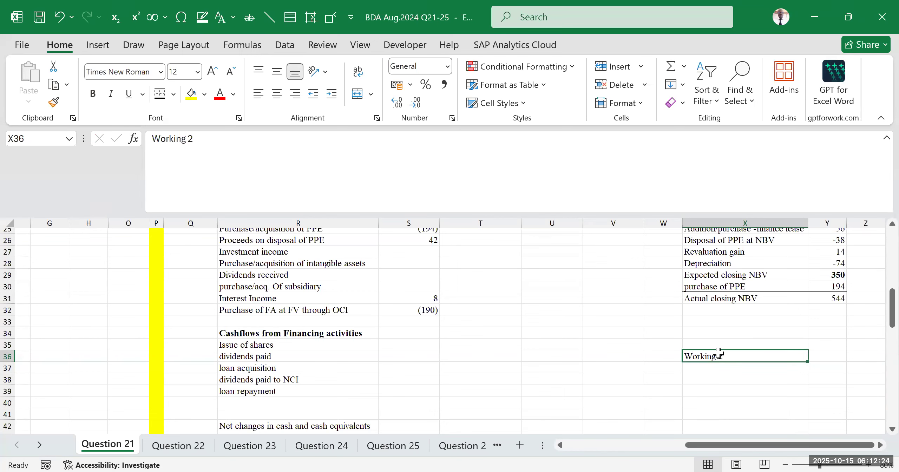
- Bold the "Working 2" heading in X36 and extend it to read "Working 2 : Finance Lease"
key(ctrl+b)
click(781, 369)
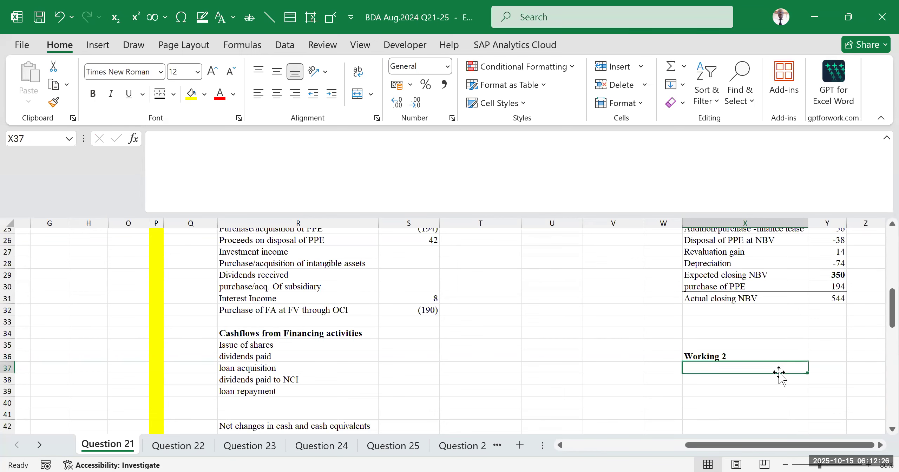
scroll(761, 365, up, 3)
scroll(769, 365, down, 2)
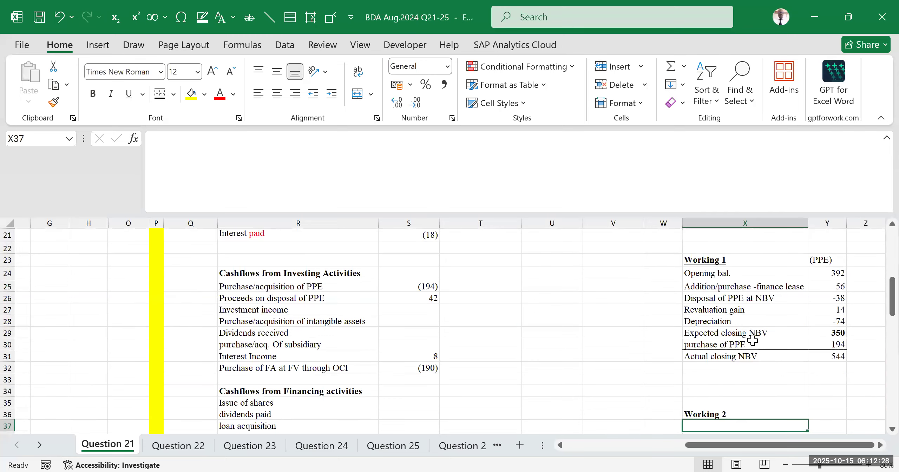
scroll(769, 364, down, 1)
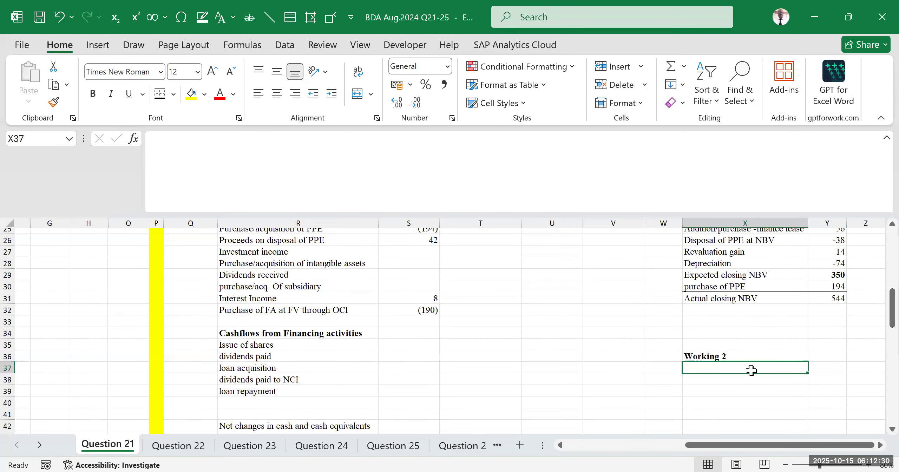
double_click(744, 355)
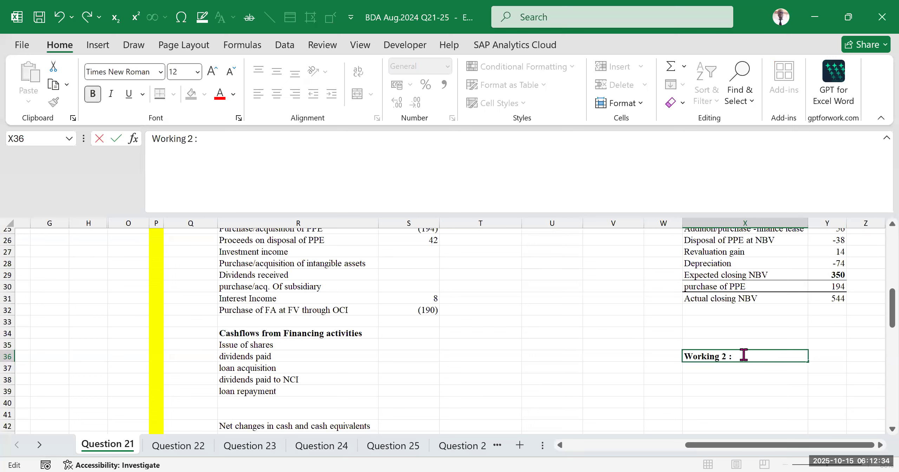
text(: Finance Lease)
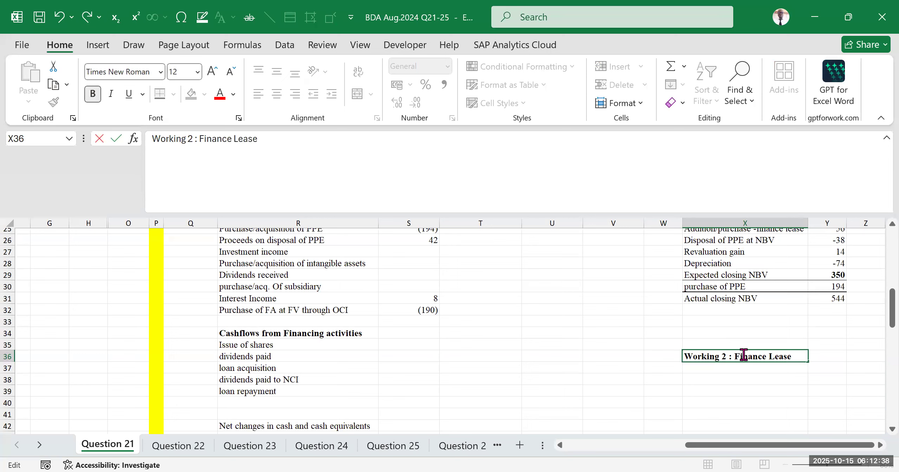
click(768, 387)
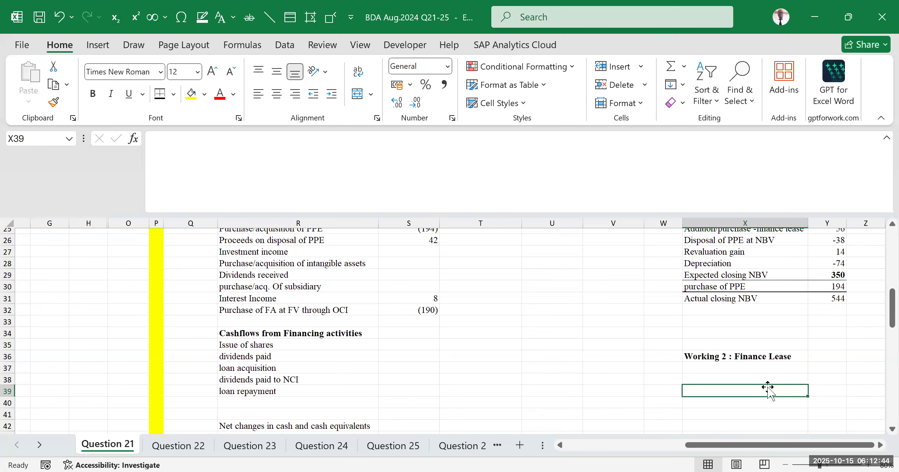
- Examine the obligations under finance lease within both the non-current and the current liabilities of the statement of financial position
click(768, 413)
drag(767, 448, 649, 448)
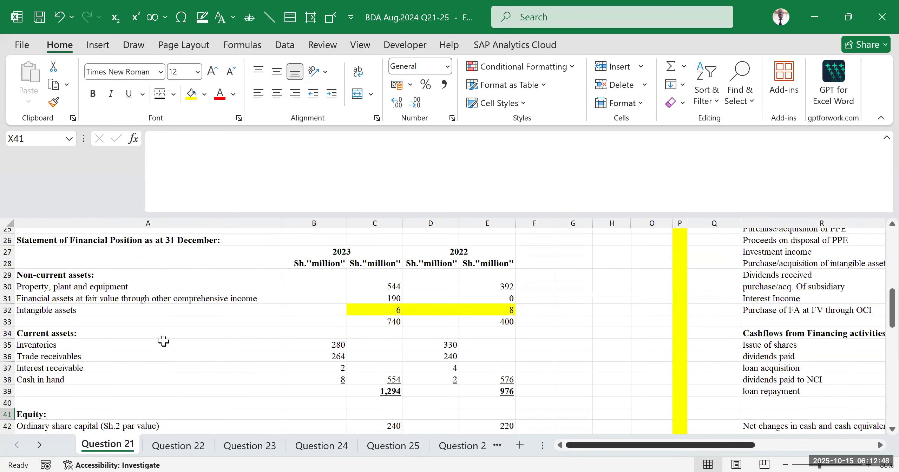
scroll(175, 357, down, 5)
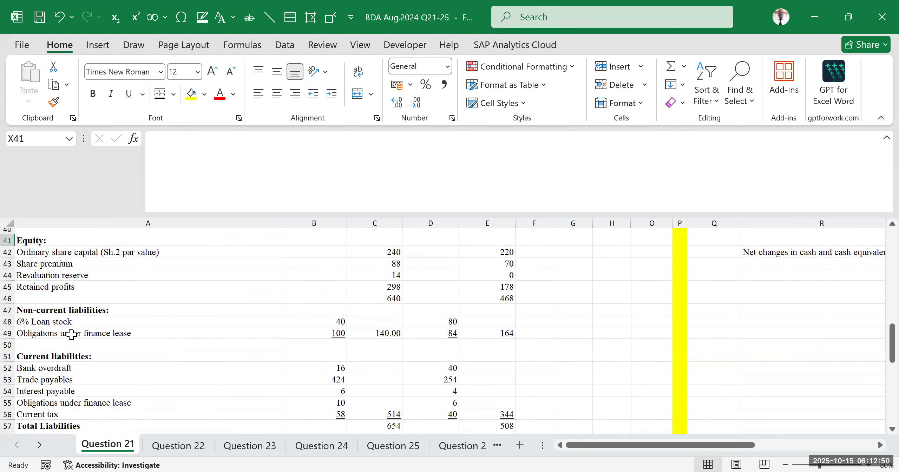
click(71, 334)
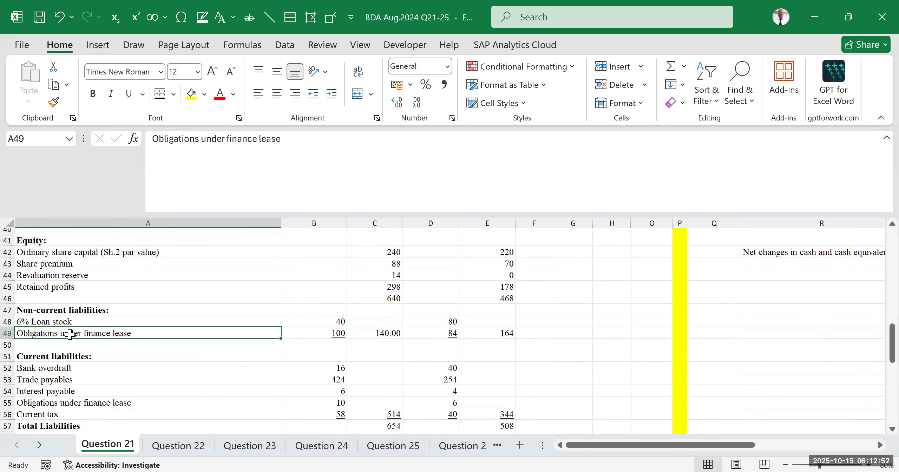
click(52, 310)
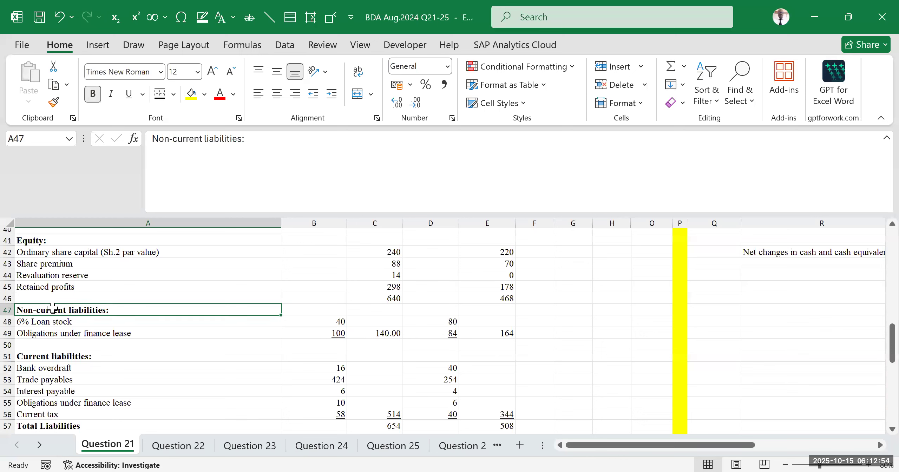
click(46, 337)
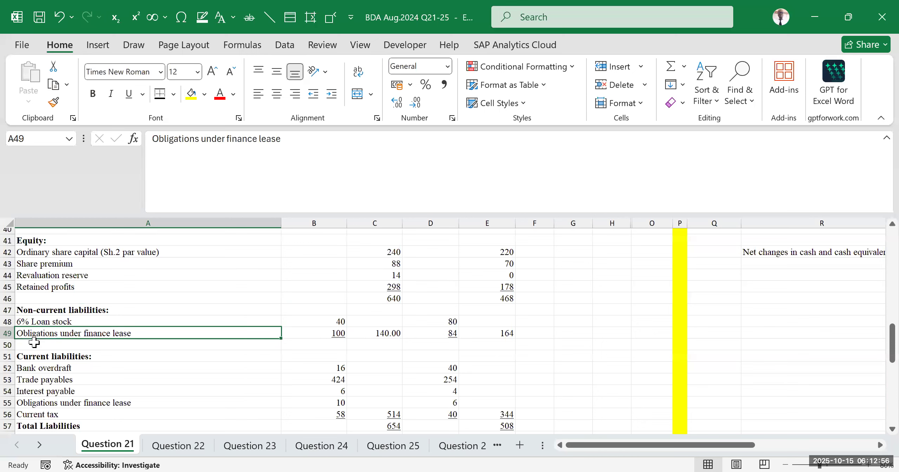
click(66, 404)
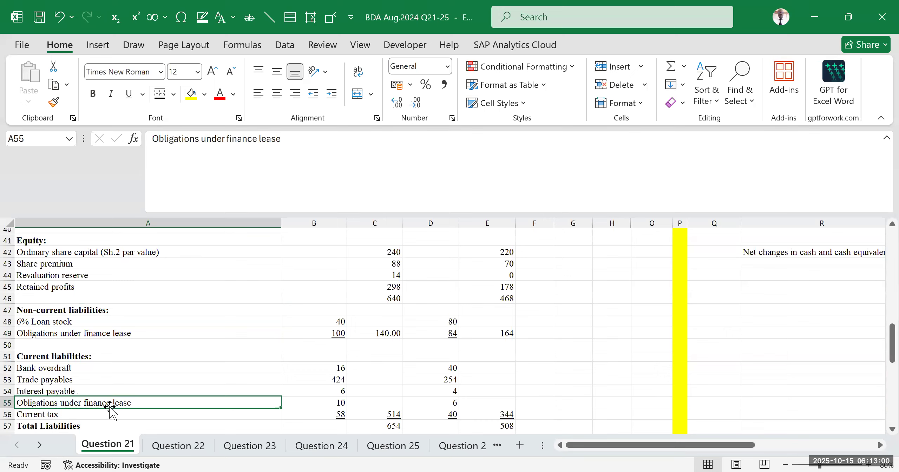
drag(580, 445, 668, 418)
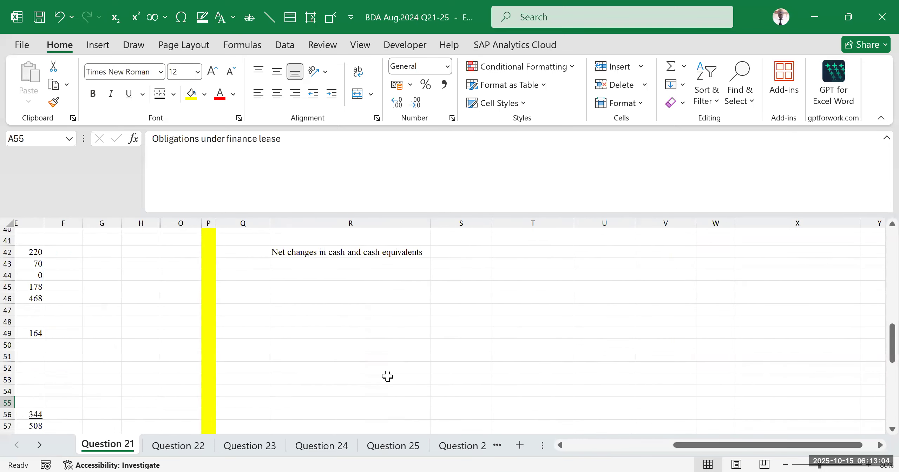
scroll(388, 376, up, 3)
drag(687, 447, 508, 450)
scroll(99, 322, down, 3)
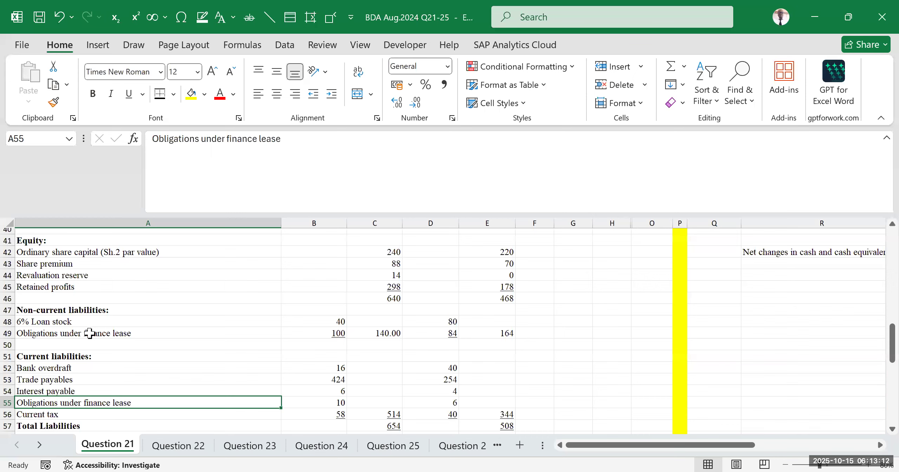
drag(44, 317, 48, 345)
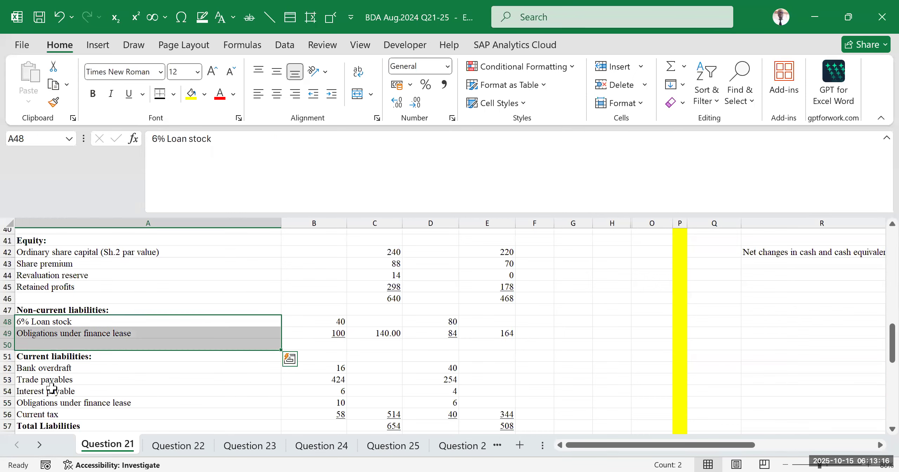
click(52, 417)
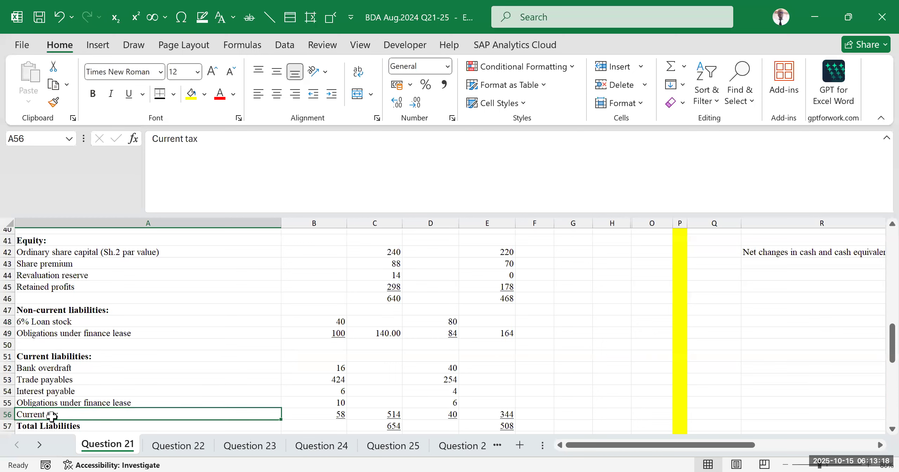
drag(97, 348, 98, 403)
click(103, 310)
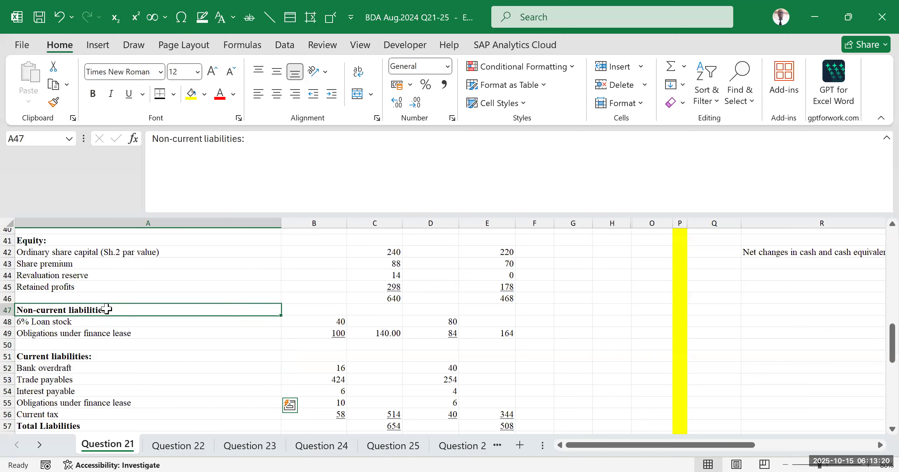
drag(596, 447, 667, 396)
scroll(667, 396, up, 5)
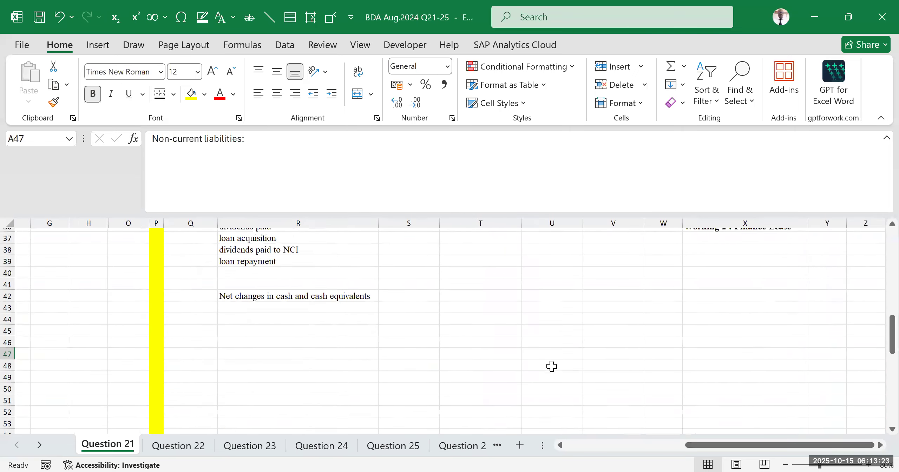
click(817, 389)
drag(815, 447, 839, 411)
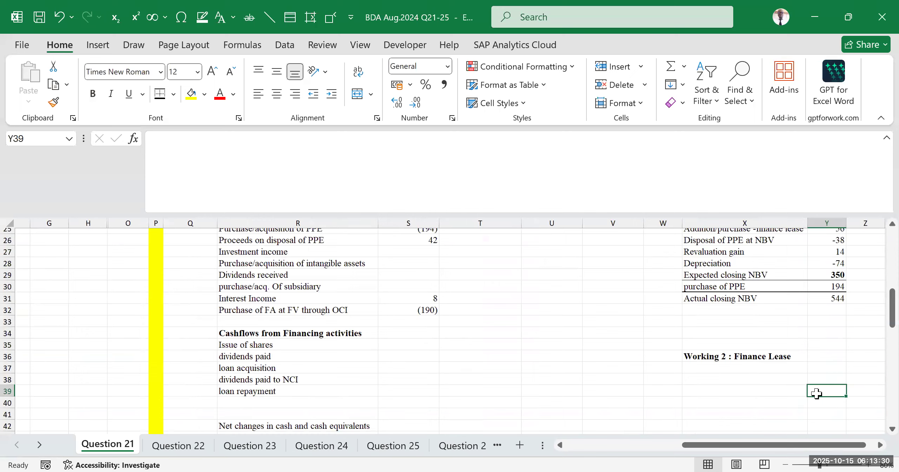
click(738, 366)
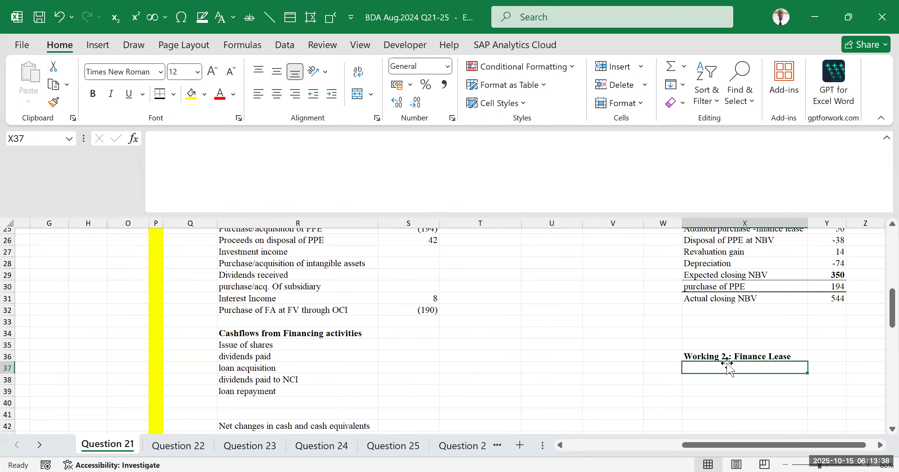
click(748, 400)
drag(754, 365, 761, 418)
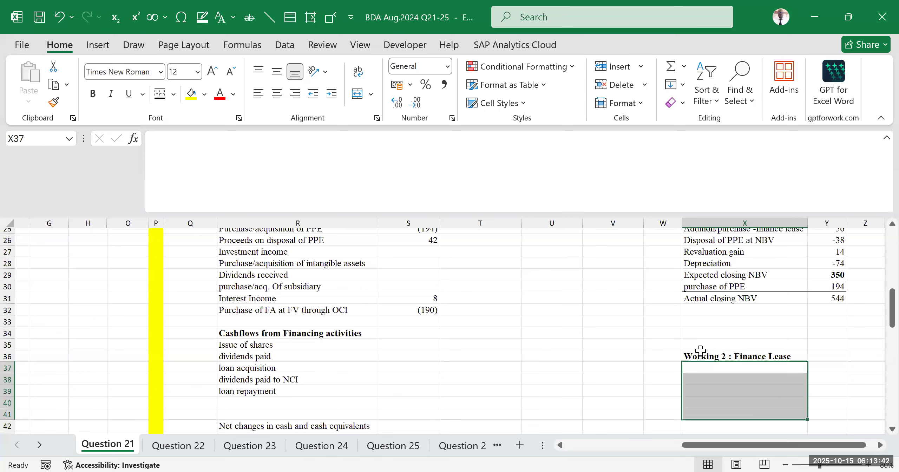
click(457, 390)
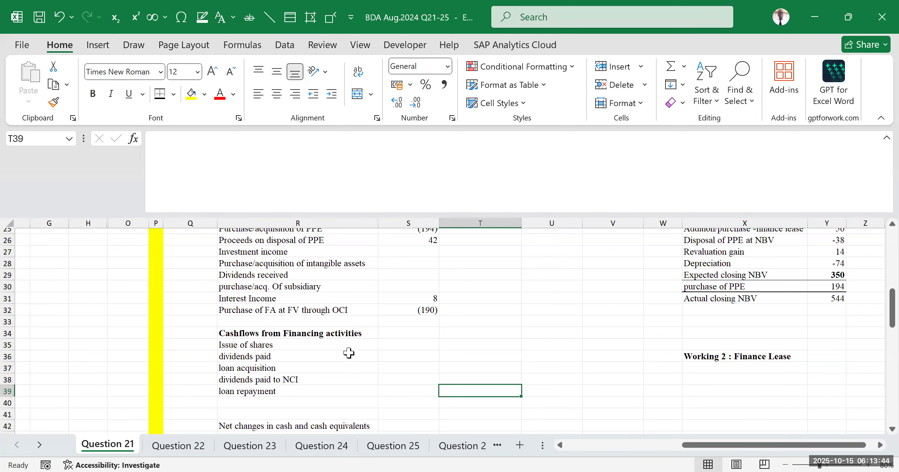
scroll(349, 353, up, 2)
scroll(320, 323, down, 2)
scroll(372, 335, down, 2)
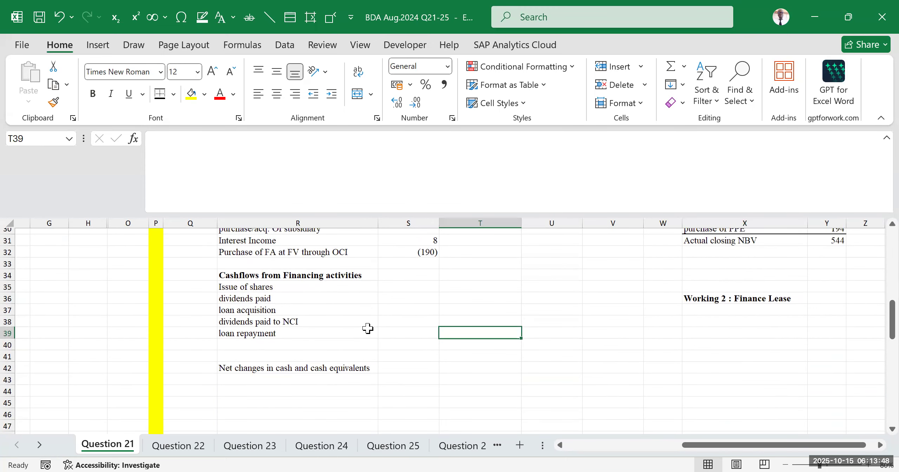
- Enter the label "Opening balance" in X37 under the finance lease working's heading
click(738, 359)
drag(783, 445, 805, 446)
click(811, 333)
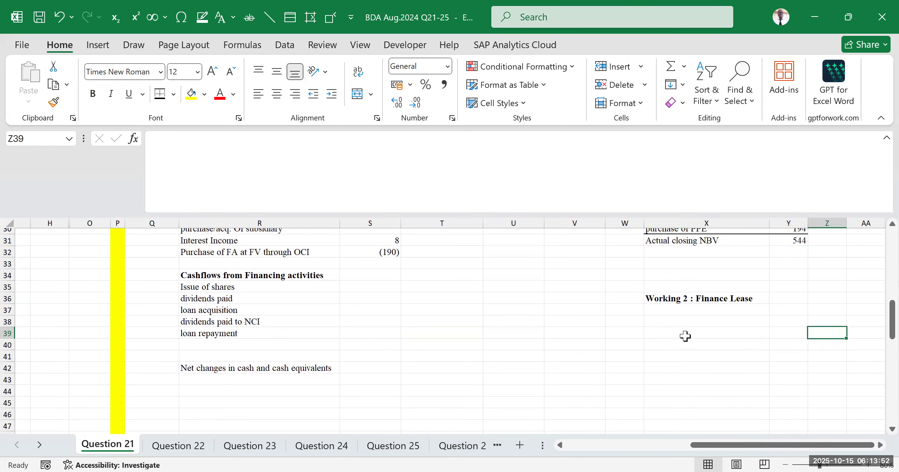
click(688, 309)
text(Opening)
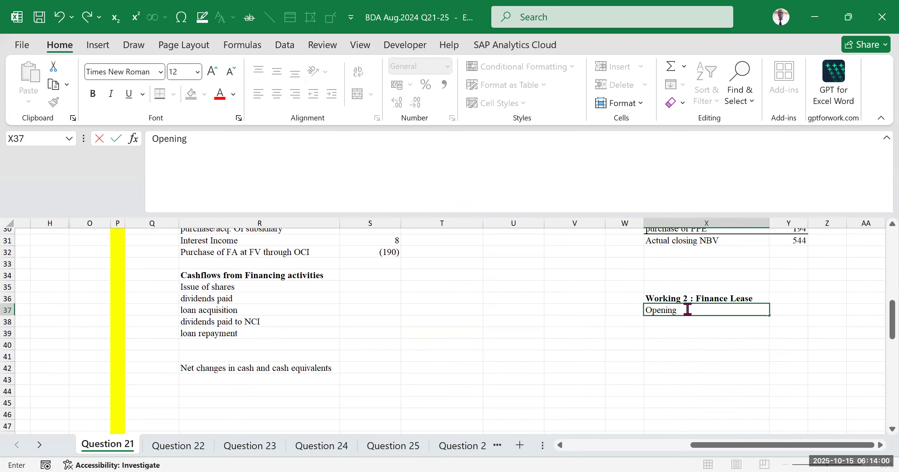
text(balance)
key(Tab)
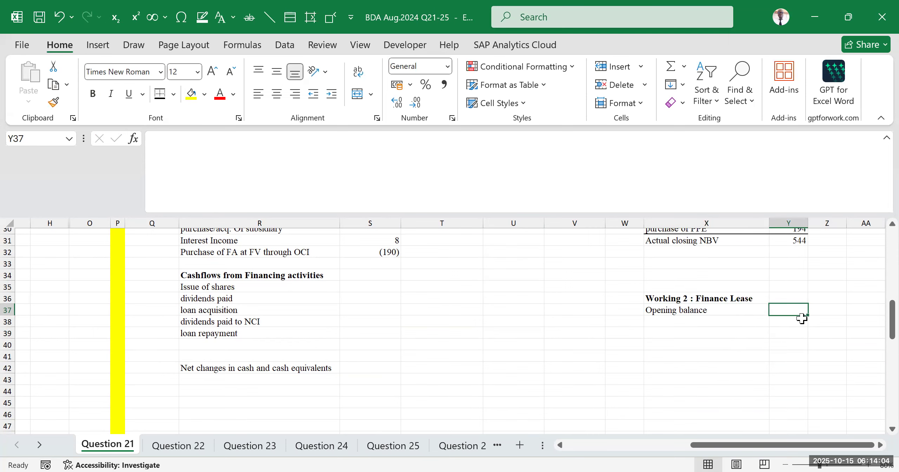
- Calculate the finance lease opening balance in Y37 by adding the 2022 non-current and current lease obligations with =D49+D55
text(=)
drag(787, 445, 636, 448)
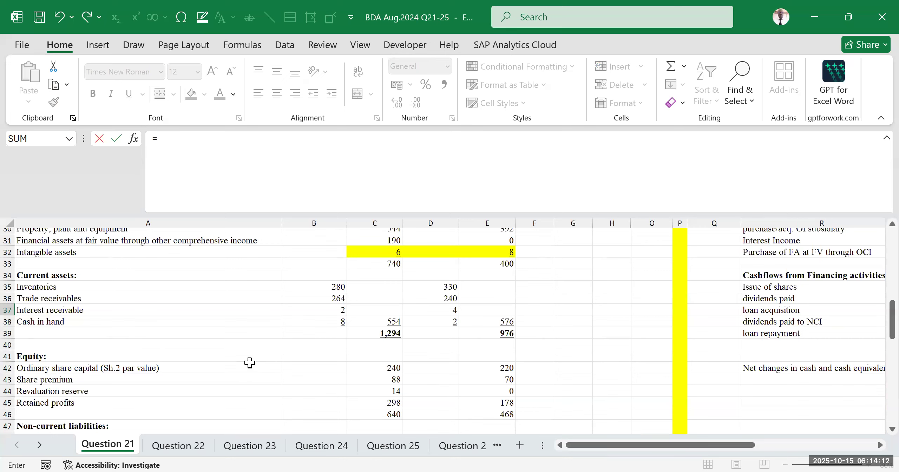
scroll(221, 372, down, 5)
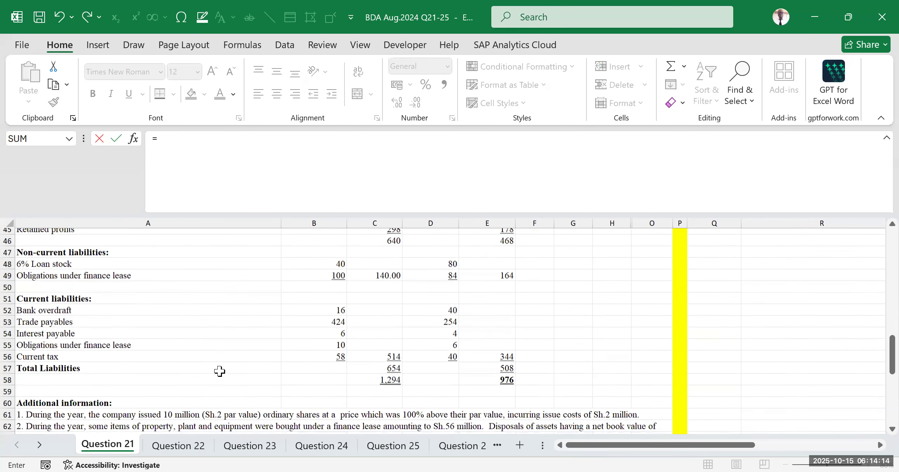
scroll(419, 304, up, 2)
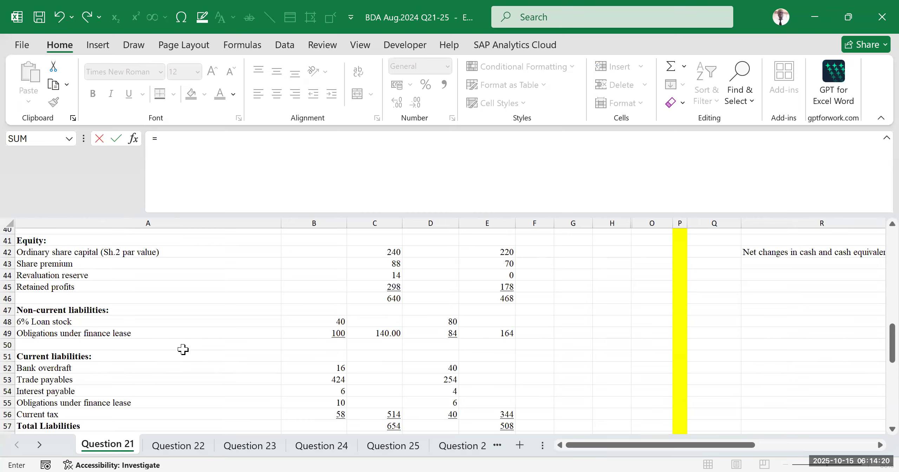
scroll(188, 347, up, 4)
scroll(418, 326, up, 3)
scroll(441, 325, down, 8)
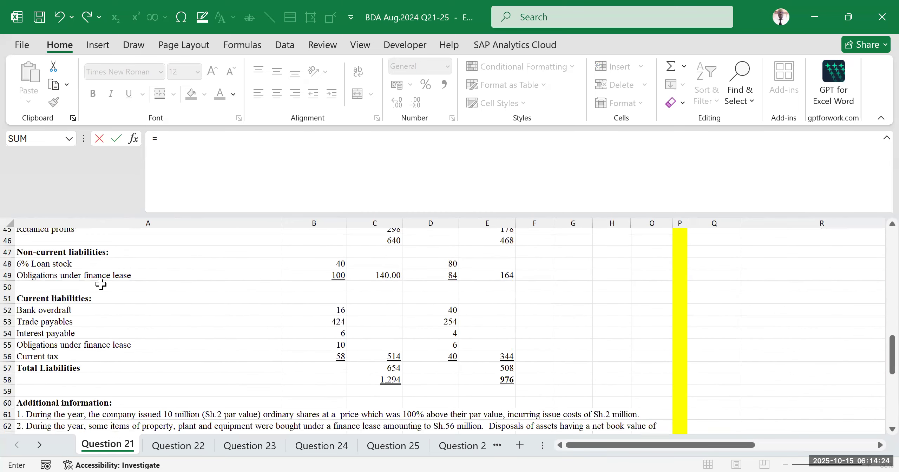
click(435, 275)
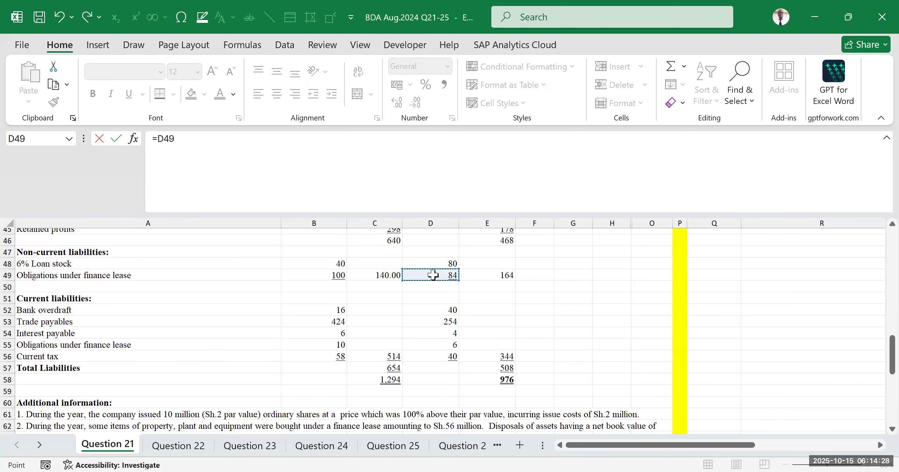
text(+)
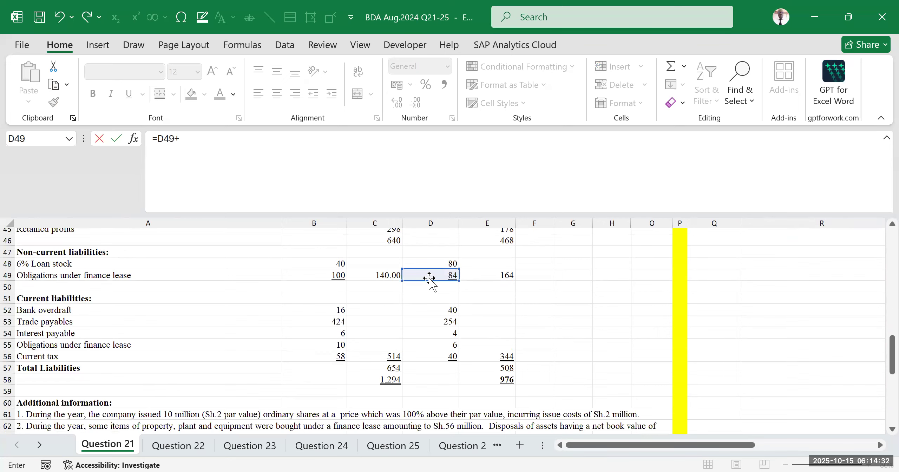
click(442, 346)
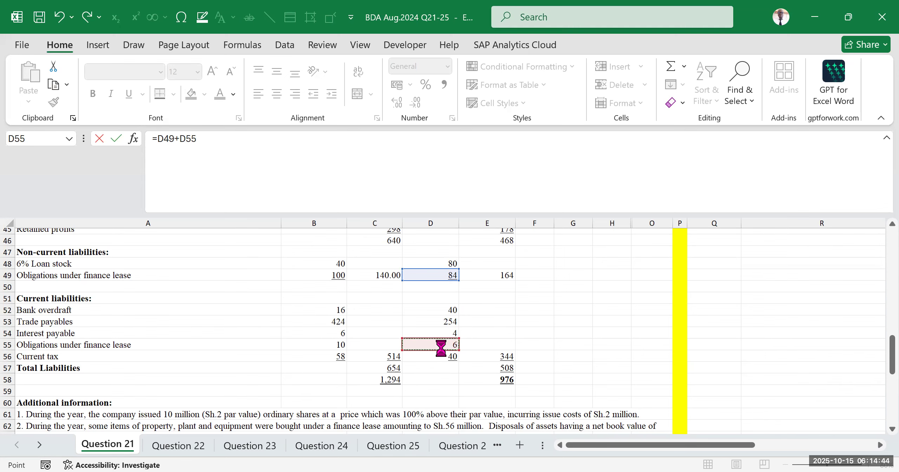
key(Escape)
scroll(738, 336, up, 1)
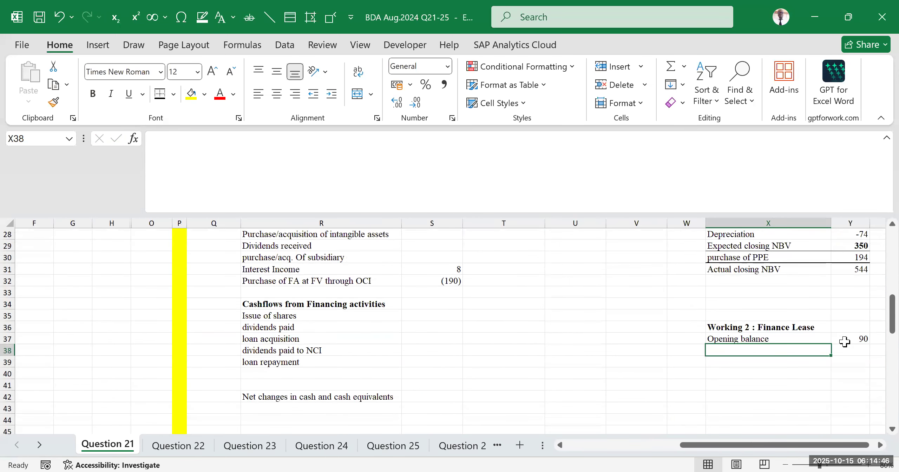
click(845, 341)
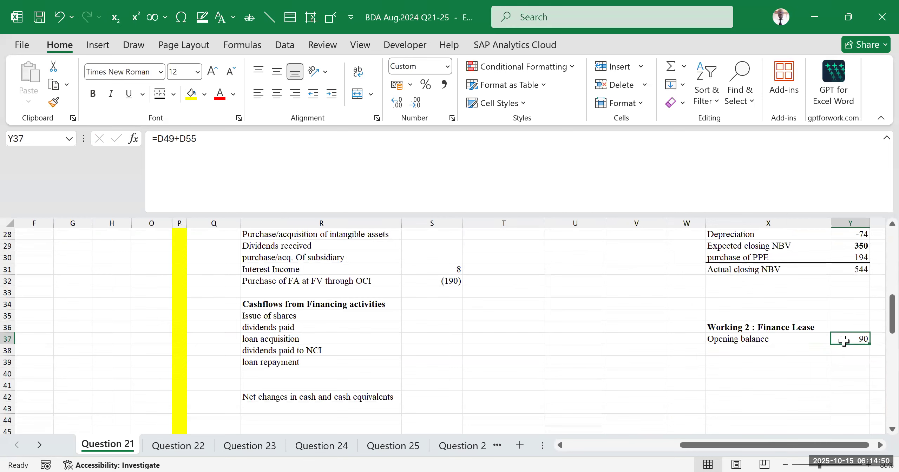
click(805, 372)
drag(863, 338, 857, 358)
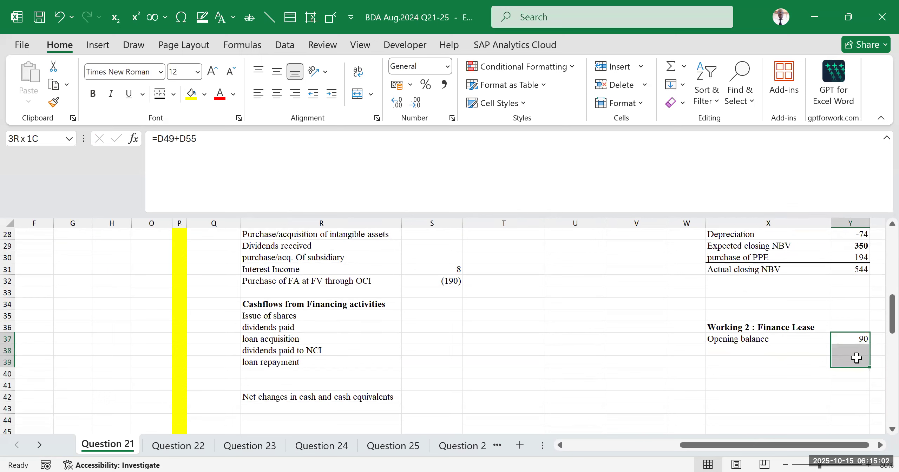
drag(858, 358, 857, 357)
click(862, 337)
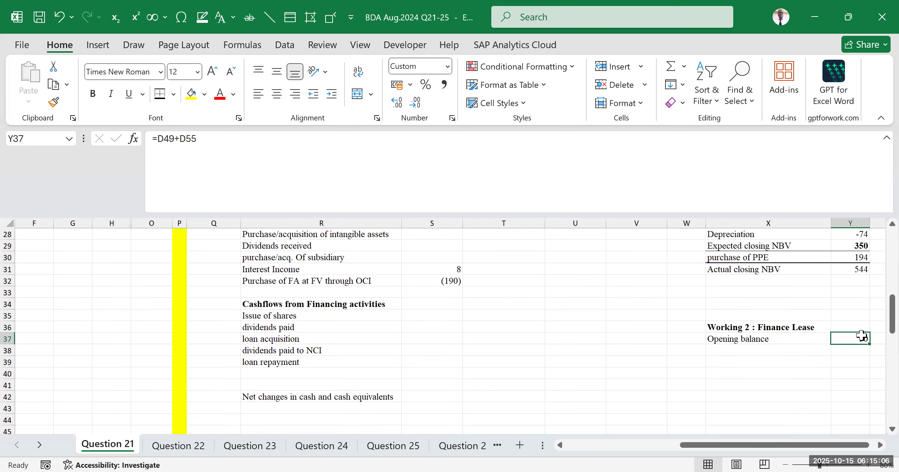
- Examine the additional information note on property, plant and equipment bought under a finance lease
click(809, 347)
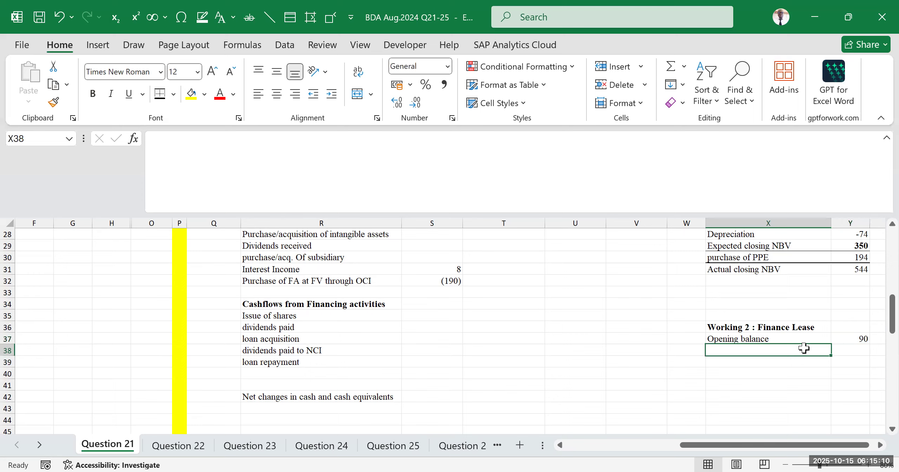
drag(702, 447, 677, 446)
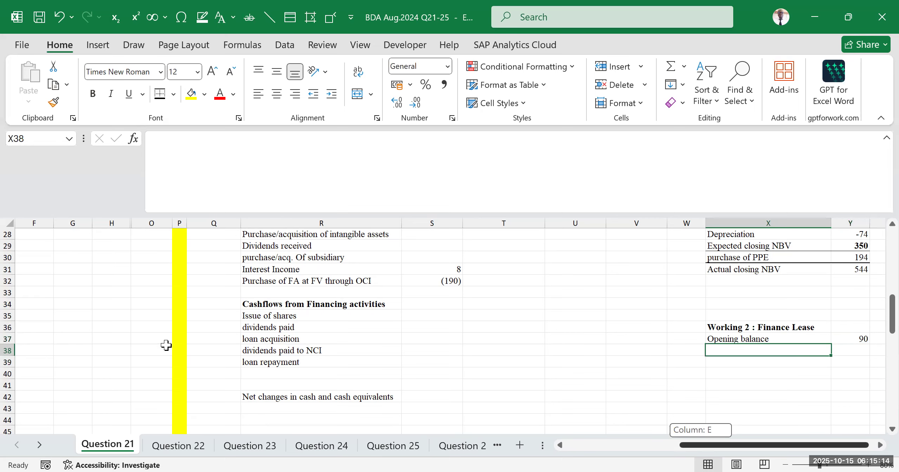
scroll(167, 345, down, 8)
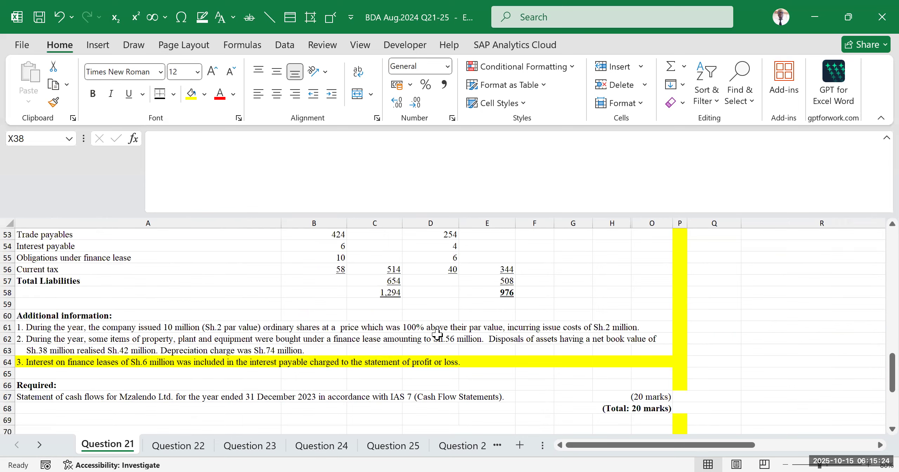
drag(652, 445, 707, 425)
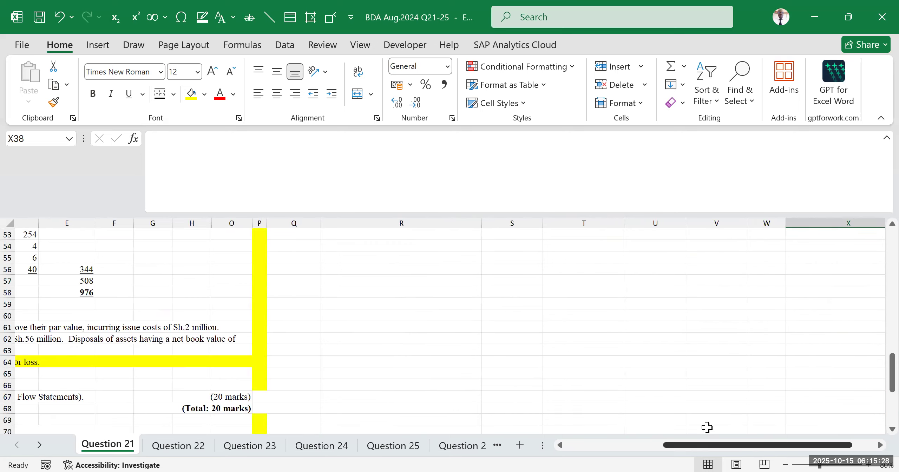
scroll(677, 410, up, 5)
scroll(688, 394, up, 3)
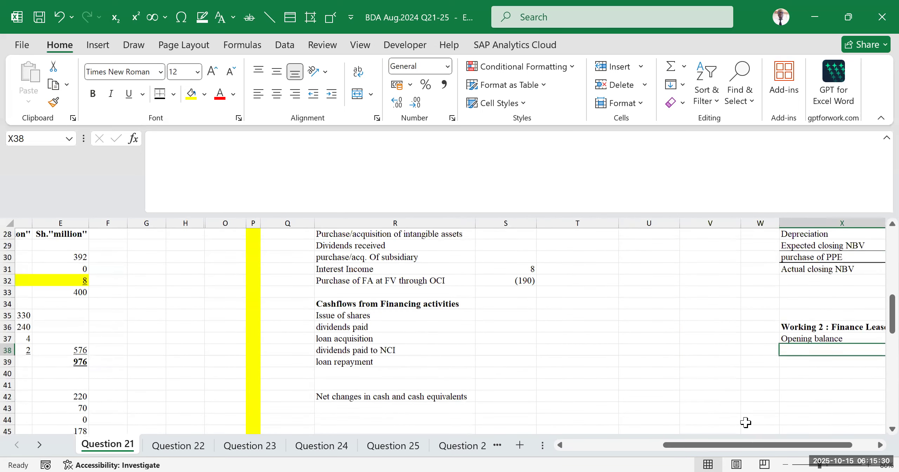
drag(749, 450, 791, 451)
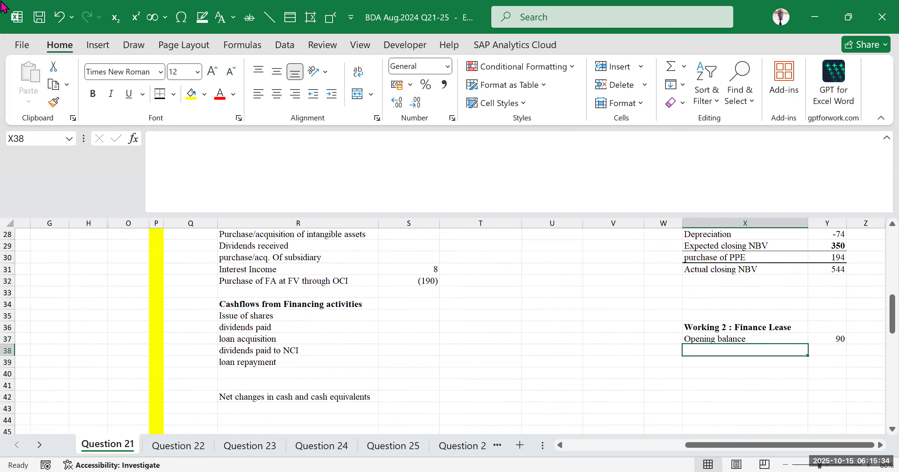
key(alt+Tab)
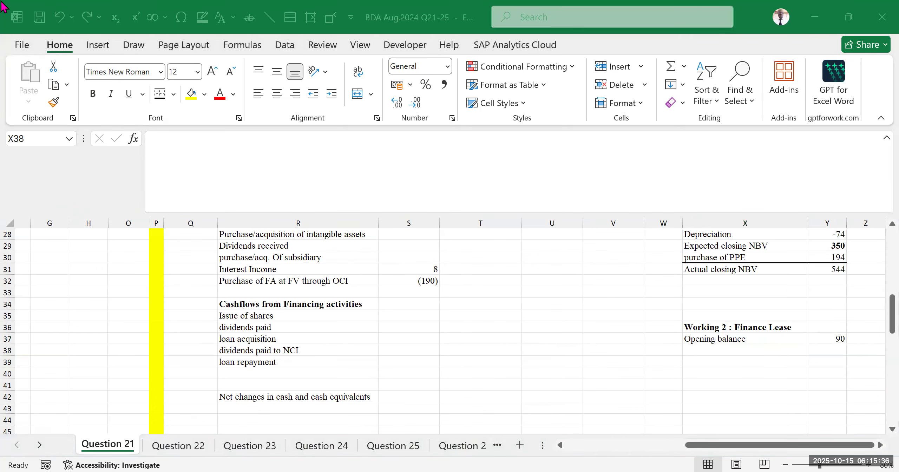
- Enter the label "Additional PPE" in X38 of the finance lease working with the value 56 in Y38
click(725, 353)
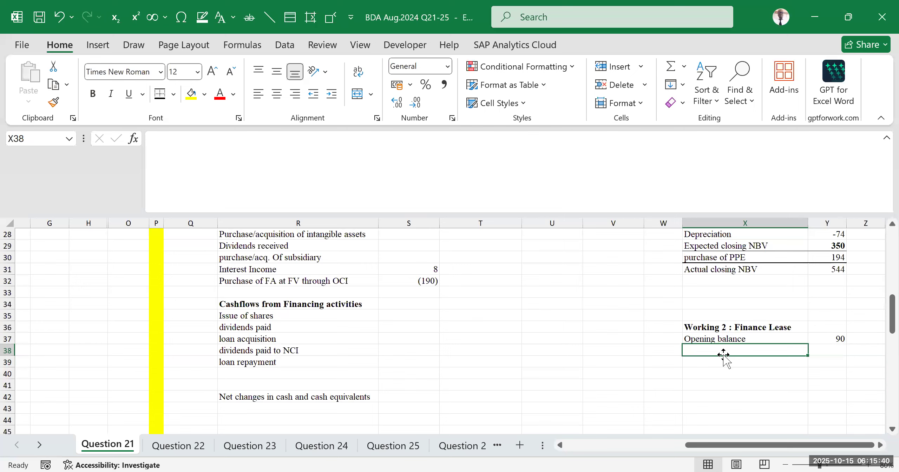
text(Additional)
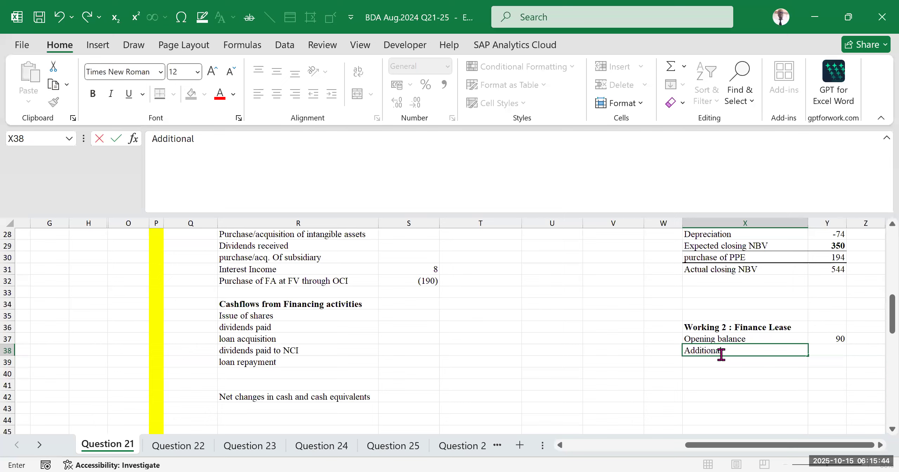
text( PPE)
key(Tab)
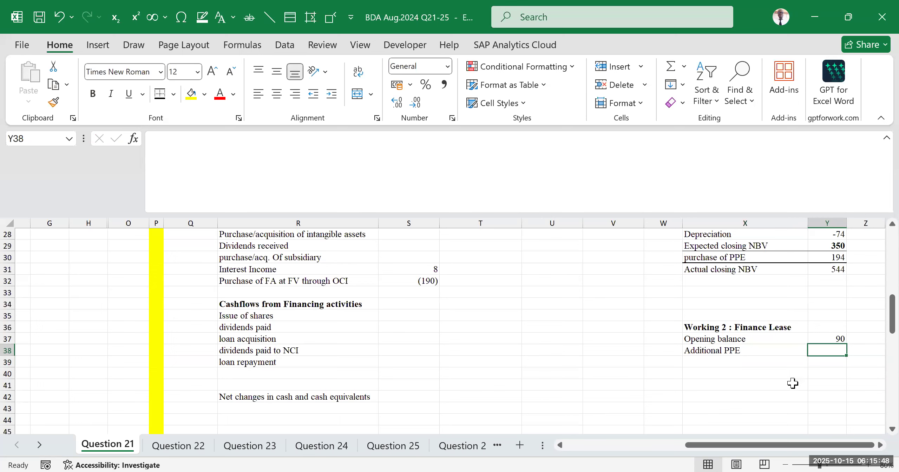
text(56)
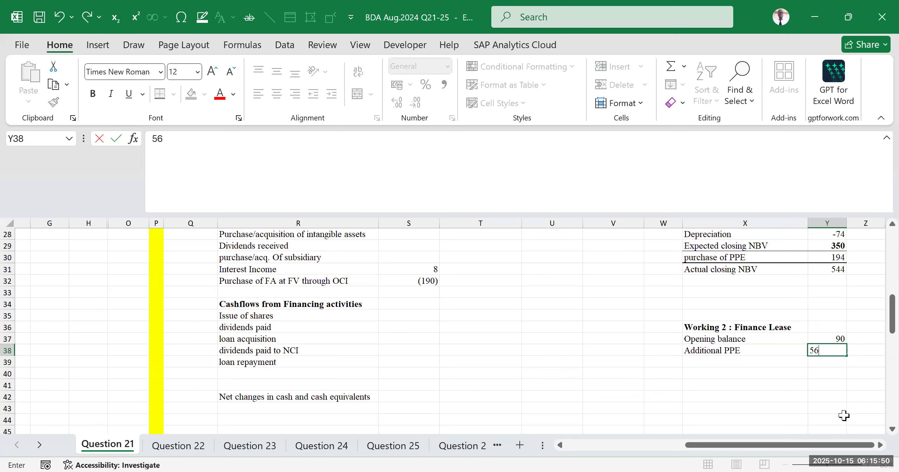
click(796, 395)
- Total the opening balance and the additional PPE in Y39 with =SUM(Y37:Y38)
click(836, 338)
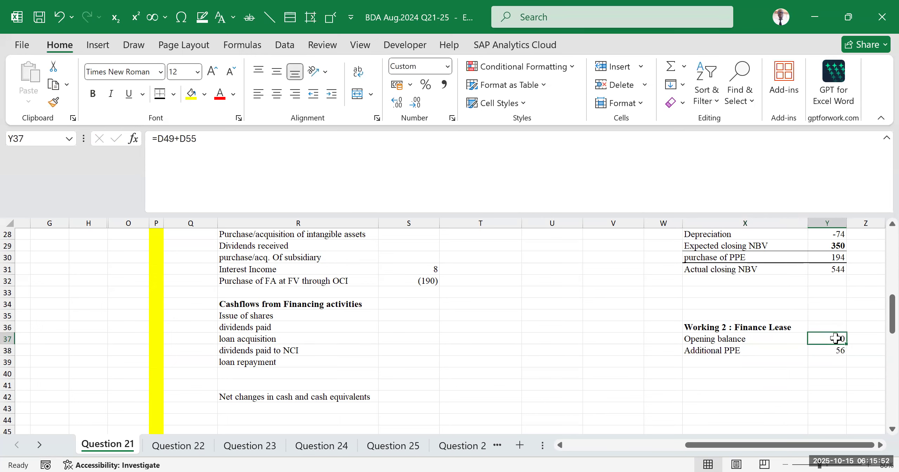
click(837, 352)
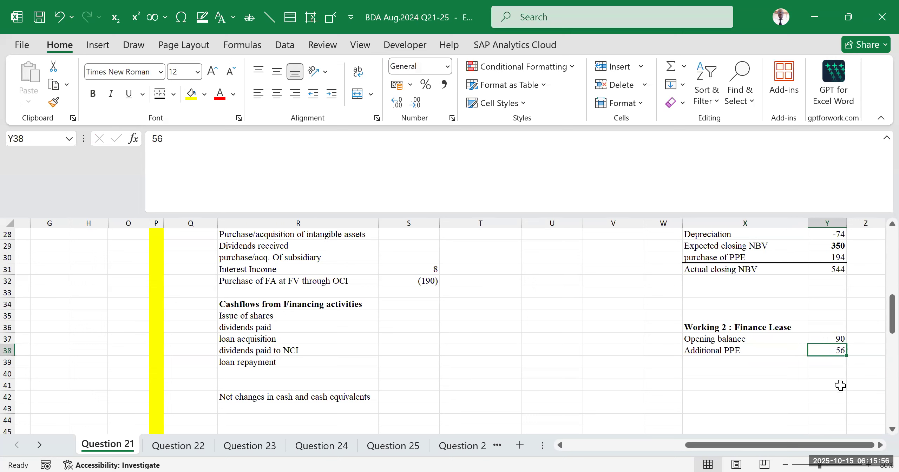
click(836, 365)
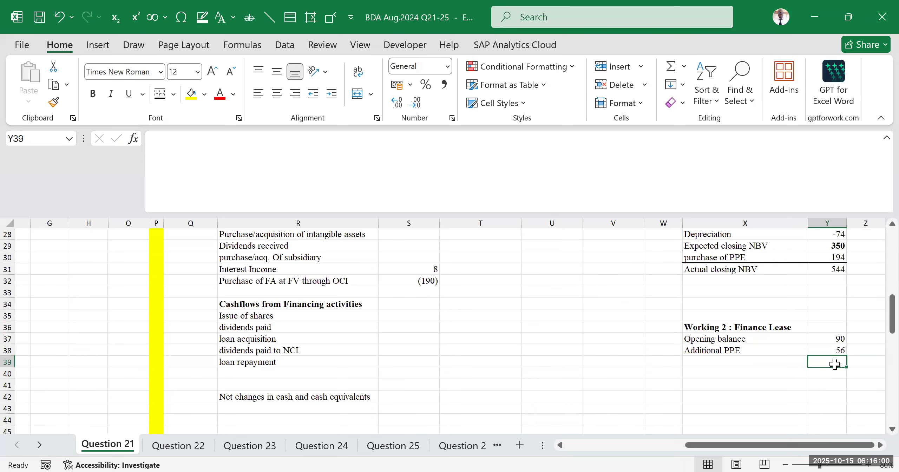
key(alt+equal)
key(Return)
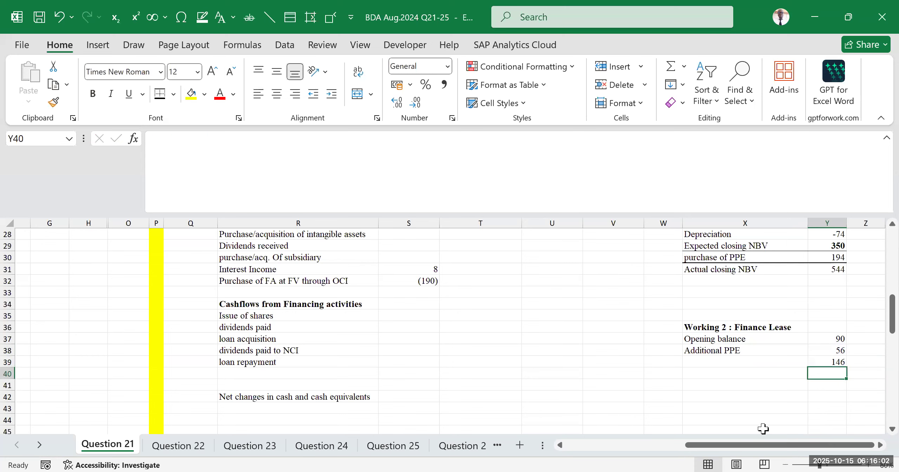
- Label the finance lease working's subtotal in X39 as "Expected total closing liability"
click(755, 365)
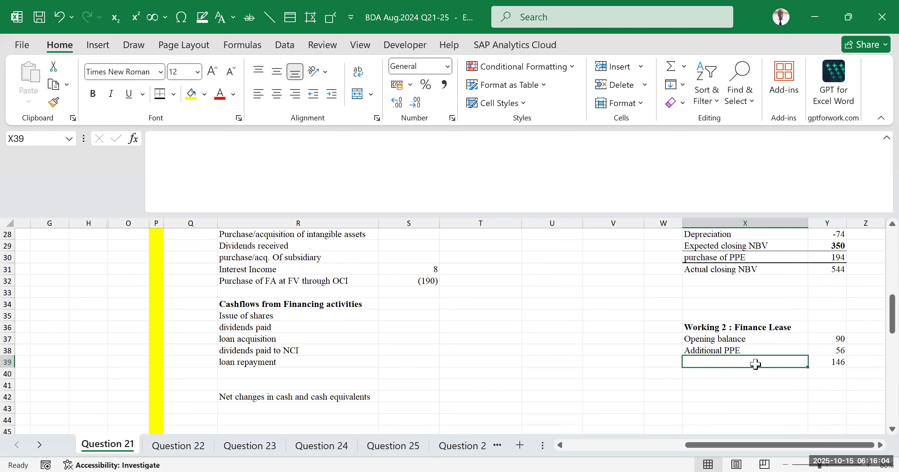
text(eX)
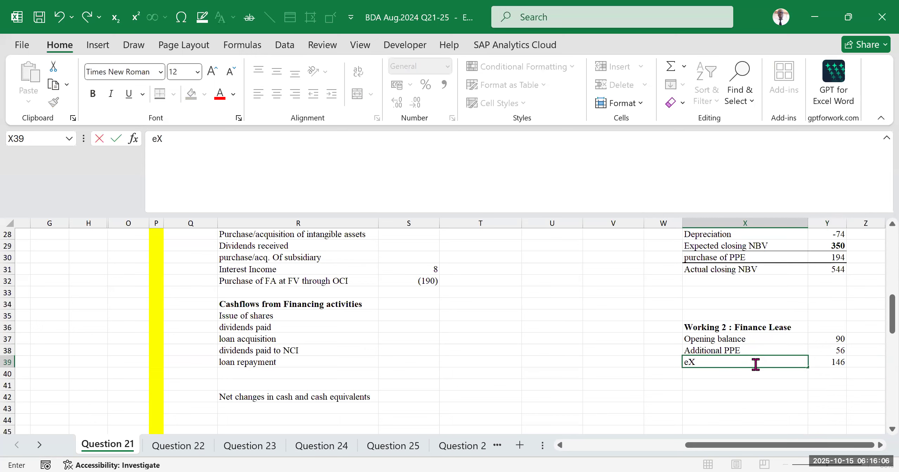
text(PECTED total )
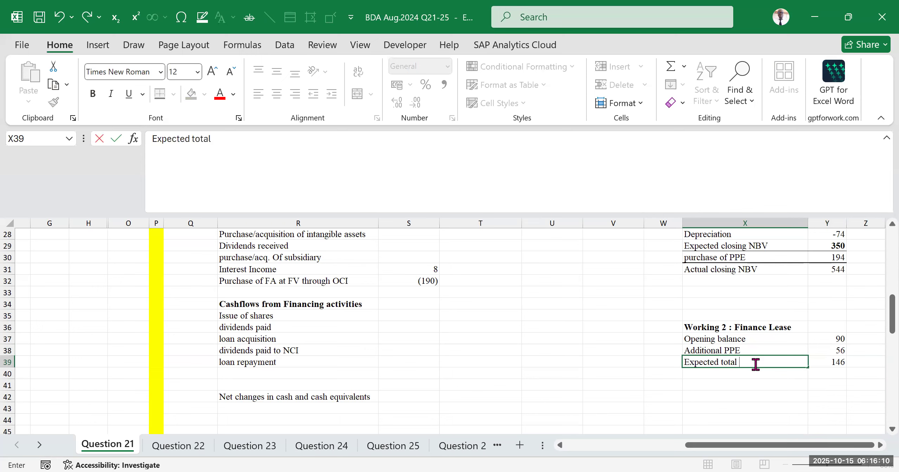
text(closing liability)
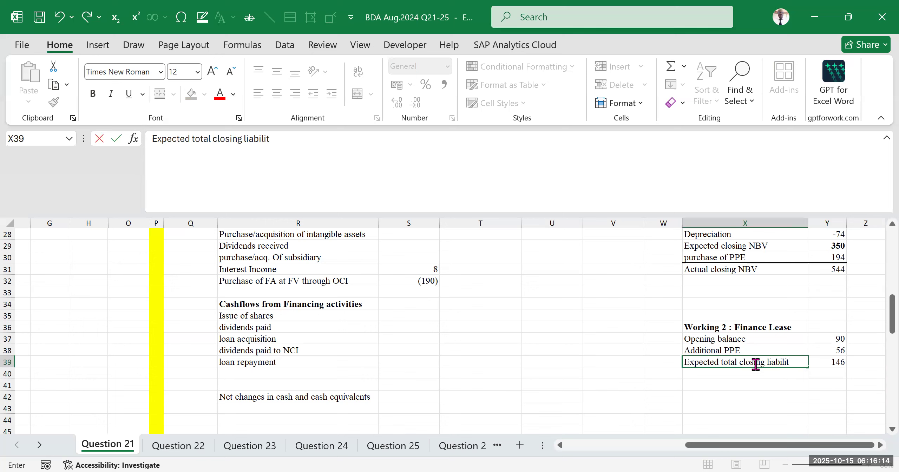
click(761, 396)
- Bold the expected total closing liability amount in Y39
click(821, 367)
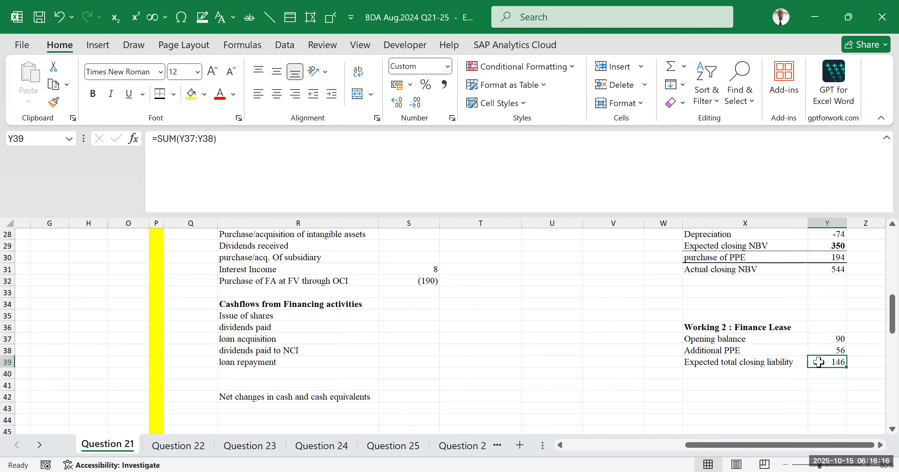
click(93, 99)
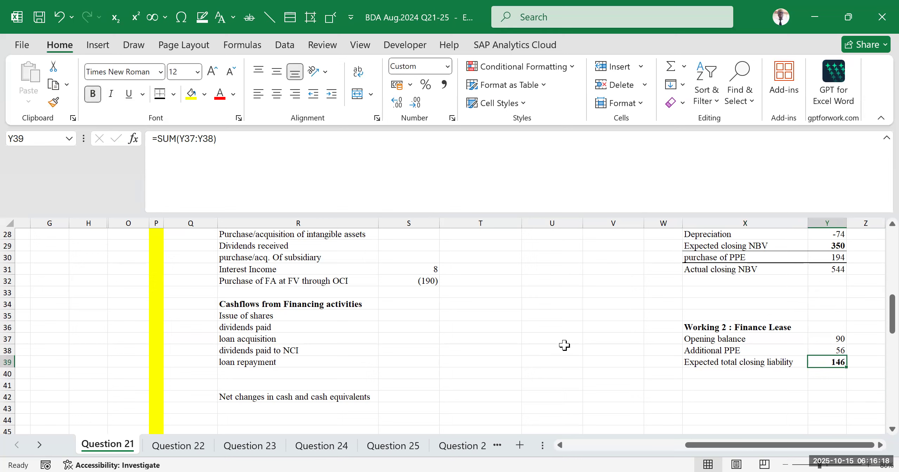
click(531, 366)
- Enter the label "Actual closing liabilities" in X42 below the expected closing liability, leaving two empty rows between them
click(769, 393)
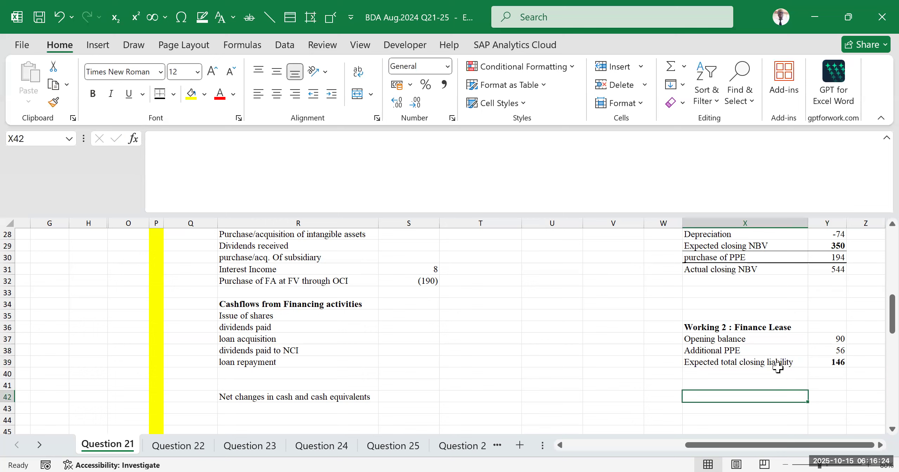
key(alt+Tab)
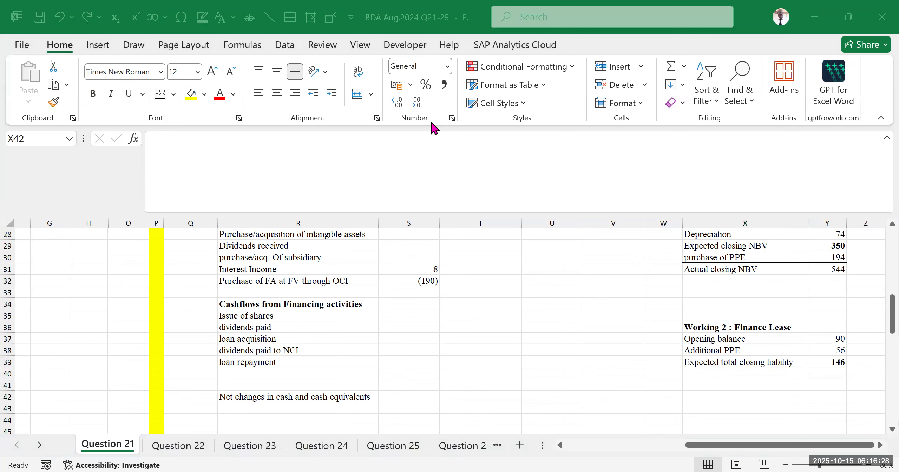
click(759, 401)
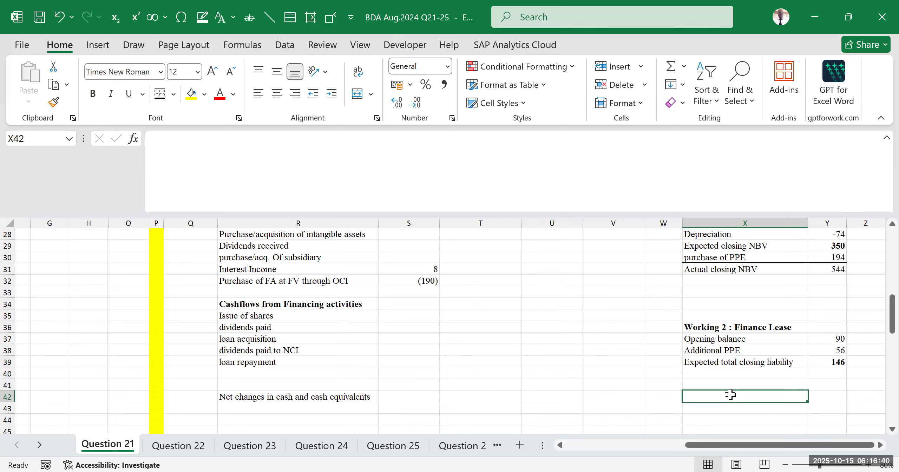
text(Actu)
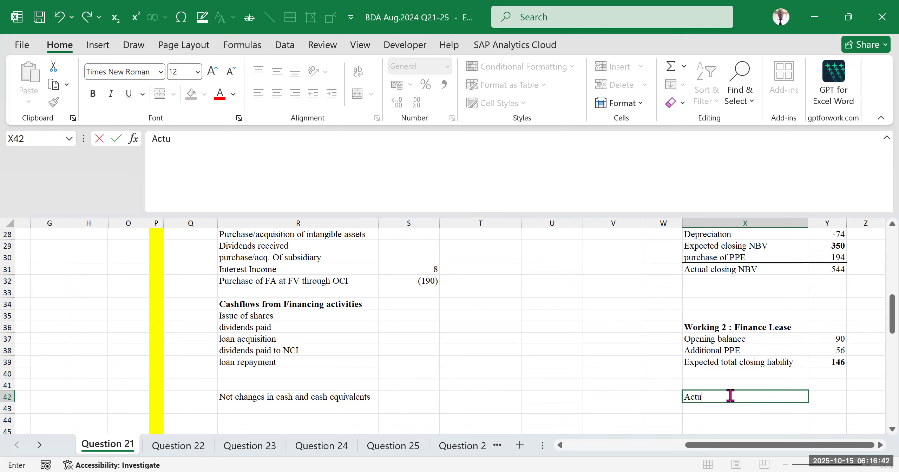
text(al closing liabilities)
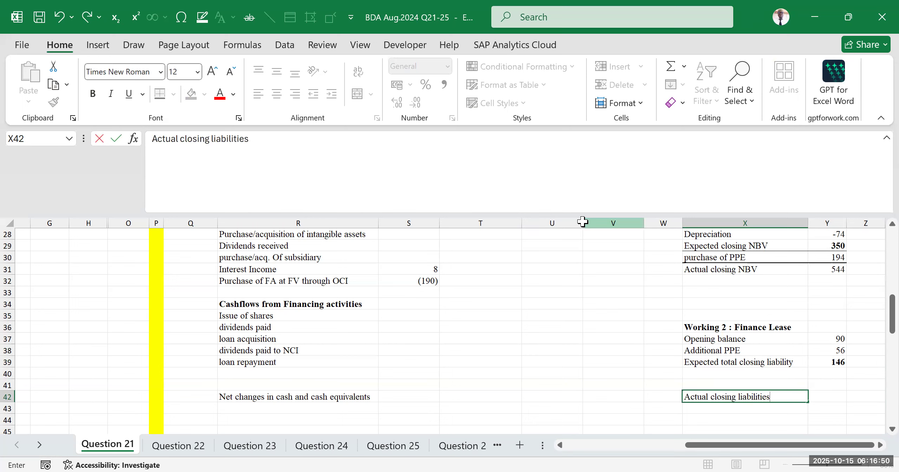
key(alt+Tab)
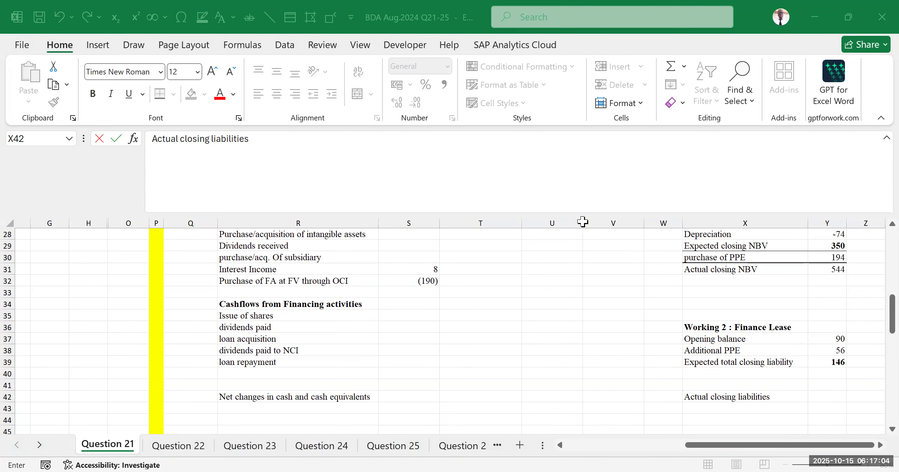
click(745, 420)
- Start the actual closing liabilities formula in Y42 with the 2023 non-current finance lease obligation, =B49
drag(789, 445, 598, 447)
click(818, 397)
text(=)
scroll(328, 320, down, 3)
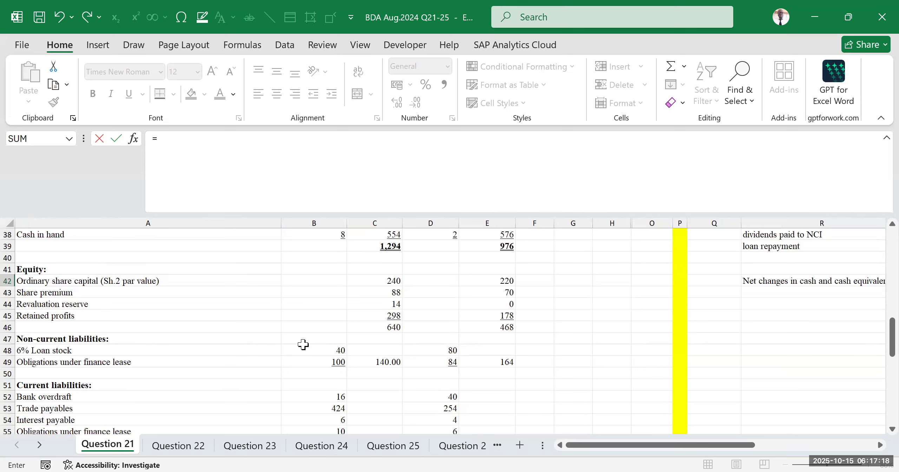
scroll(457, 353, up, 3)
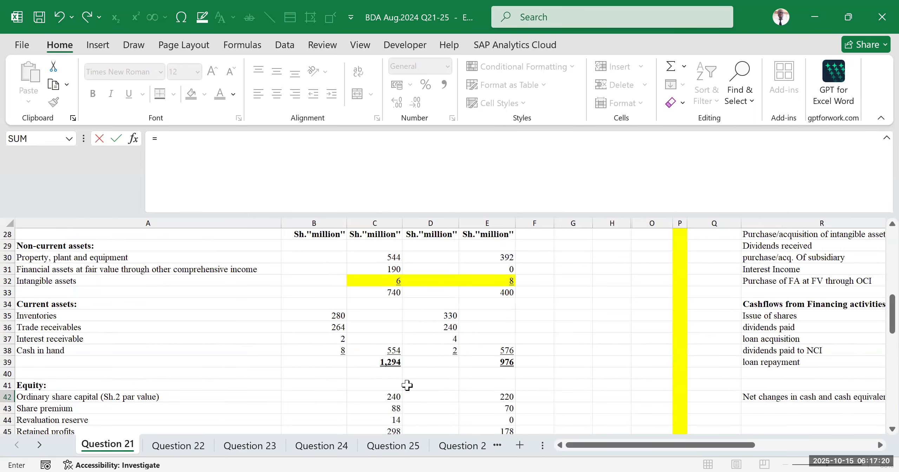
scroll(367, 313, up, 2)
scroll(339, 316, down, 6)
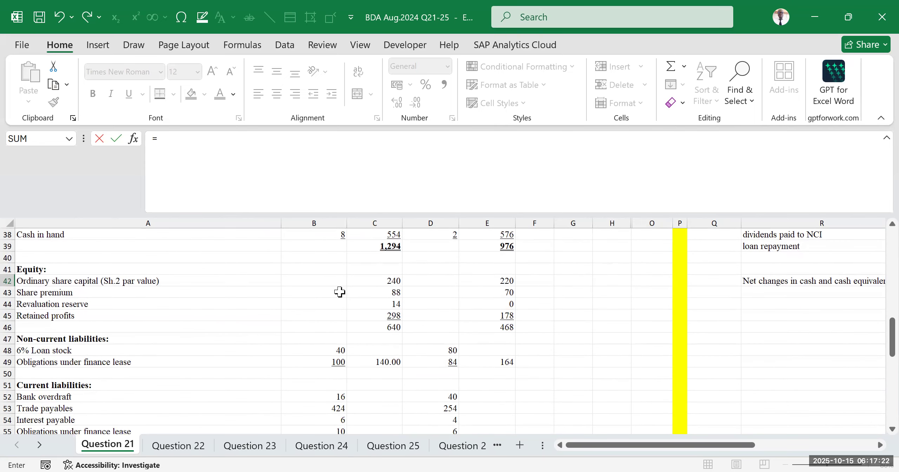
scroll(339, 292, down, 2)
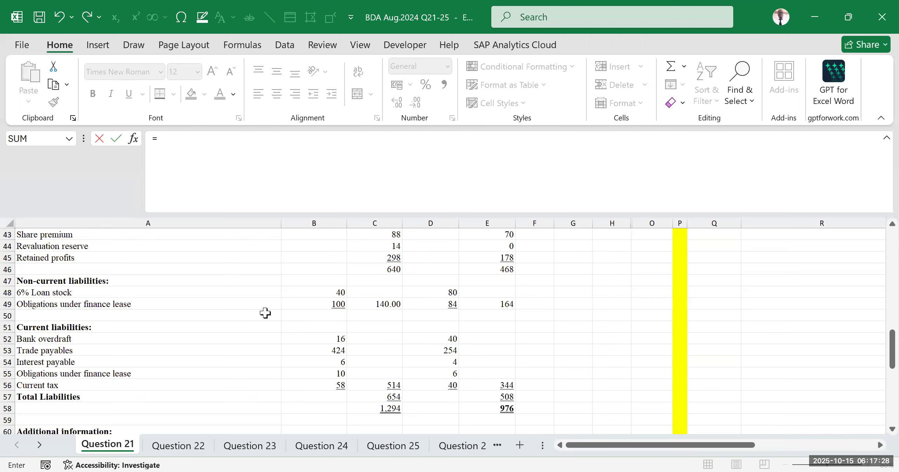
click(314, 304)
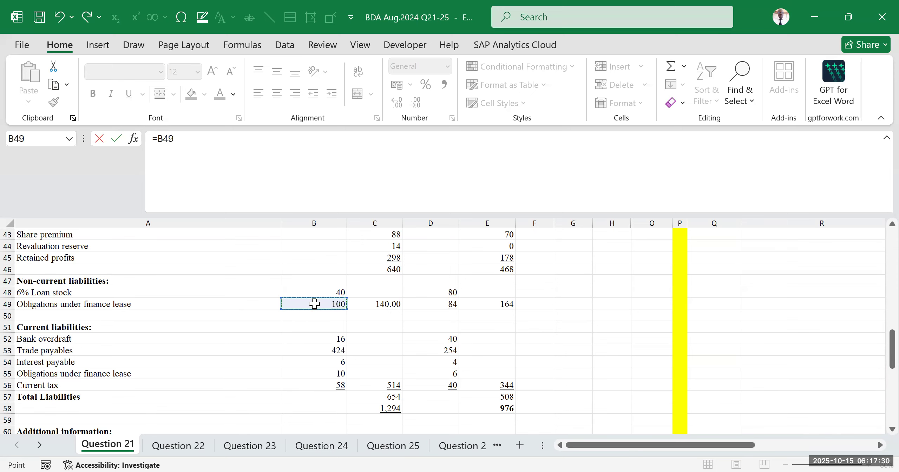
- Complete the actual closing liabilities formula in Y42 as =B49+B55, adding the non-current and current finance lease obligations
scroll(404, 323, up, 5)
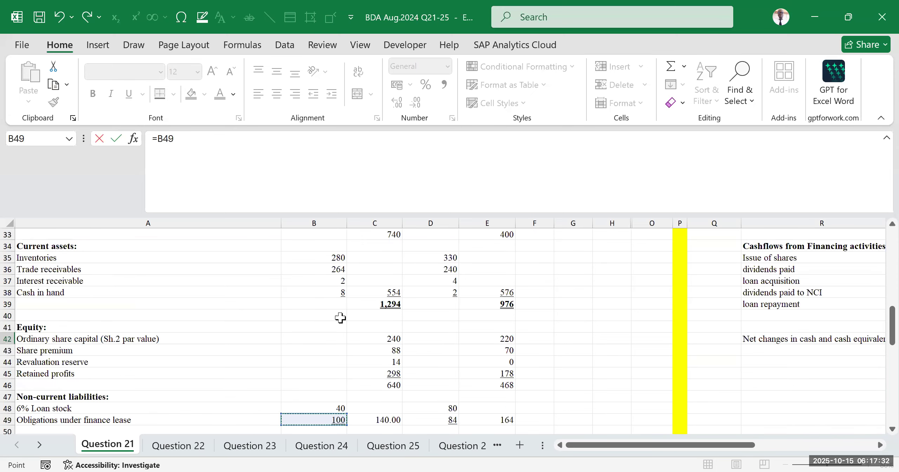
scroll(341, 319, down, 3)
scroll(340, 319, down, 2)
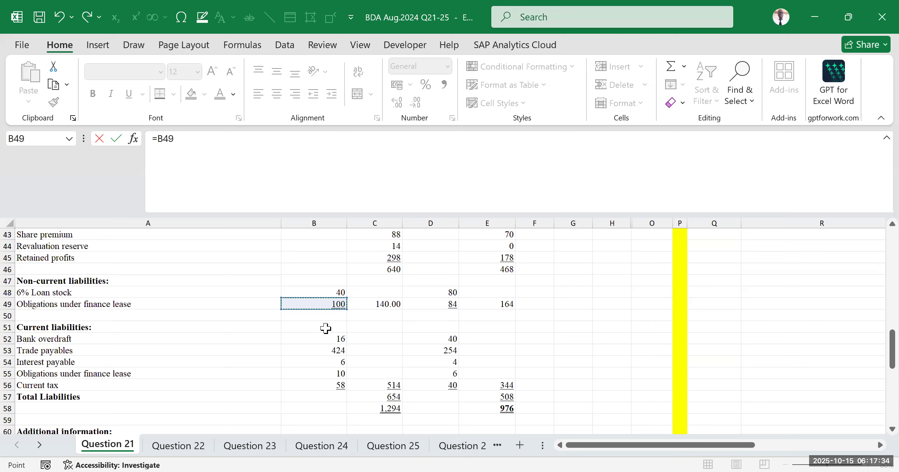
text(+)
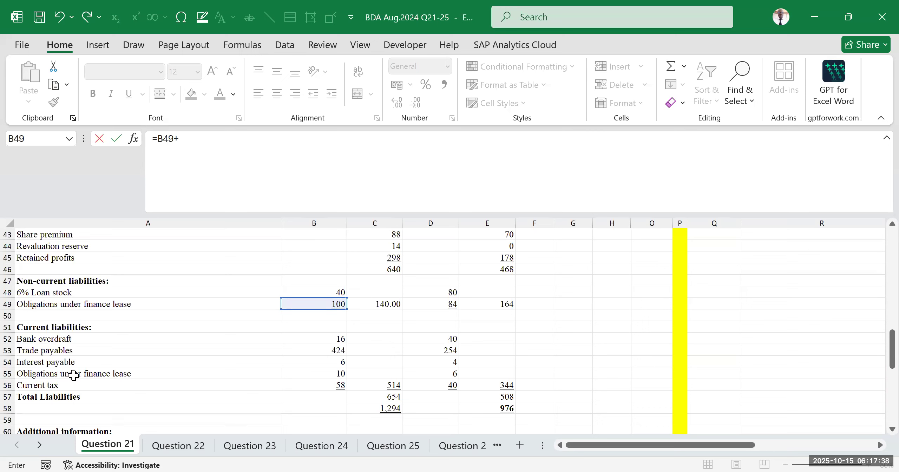
click(328, 374)
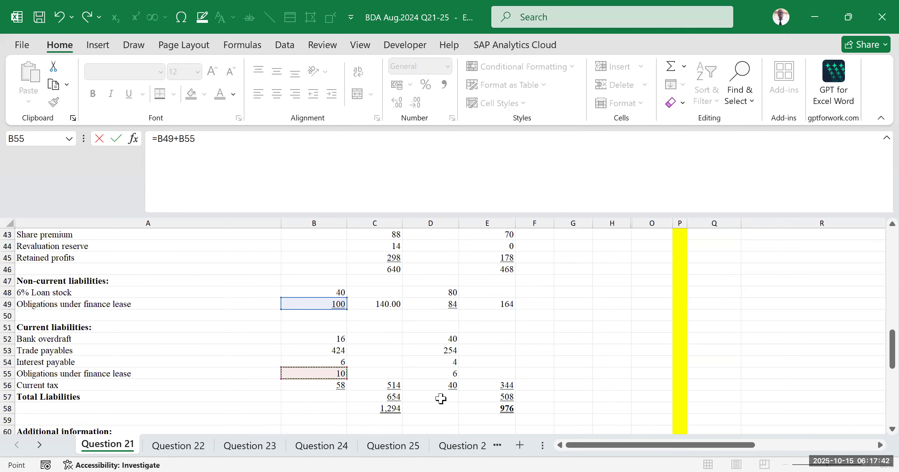
key(Escape)
scroll(738, 390, up, 3)
scroll(771, 432, down, 2)
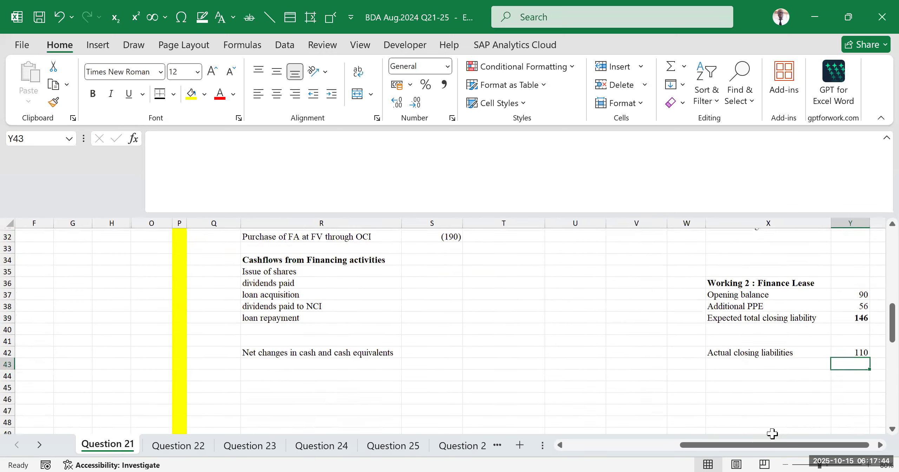
drag(804, 445, 808, 439)
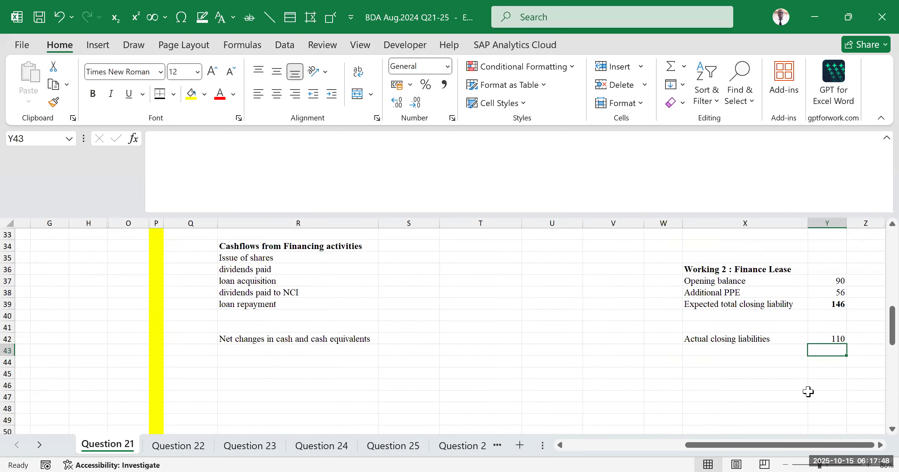
- Review the opening balance, additional PPE, expected total closing liability and actual closing liabilities entries in the finance lease working
click(814, 309)
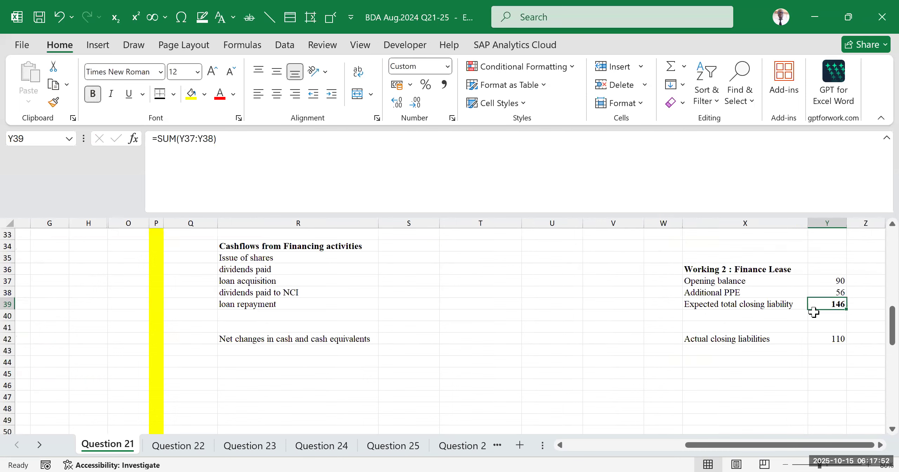
click(833, 340)
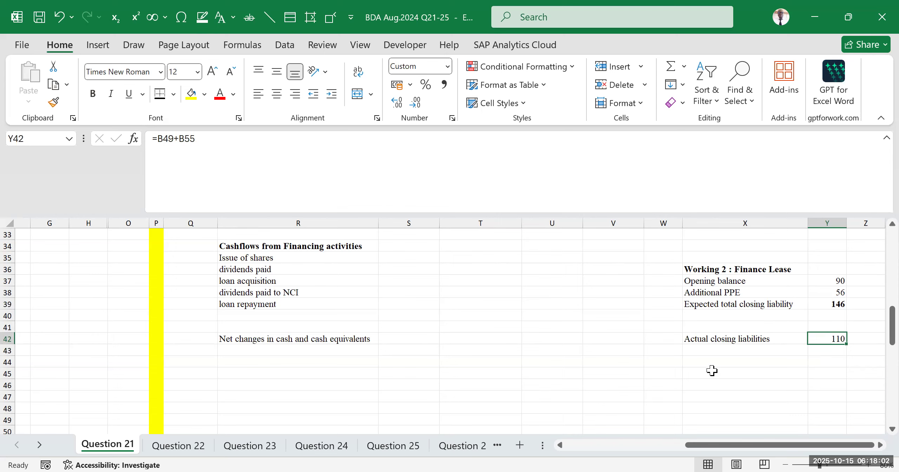
click(835, 282)
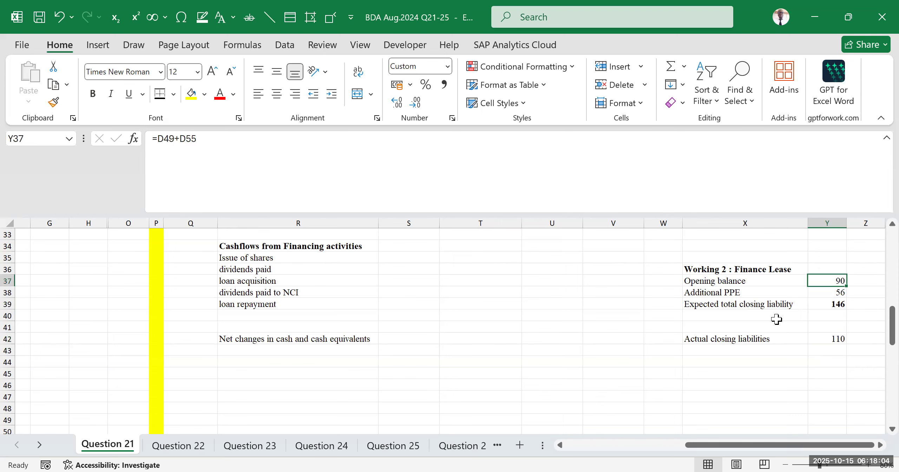
click(834, 295)
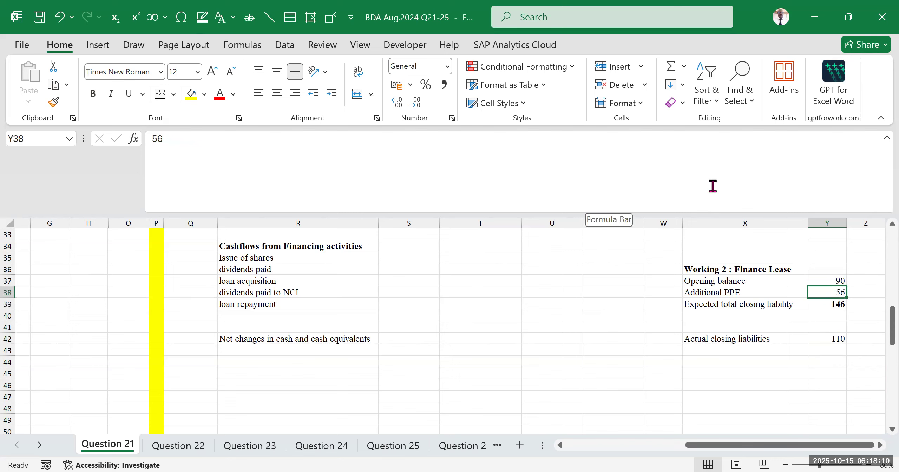
click(833, 304)
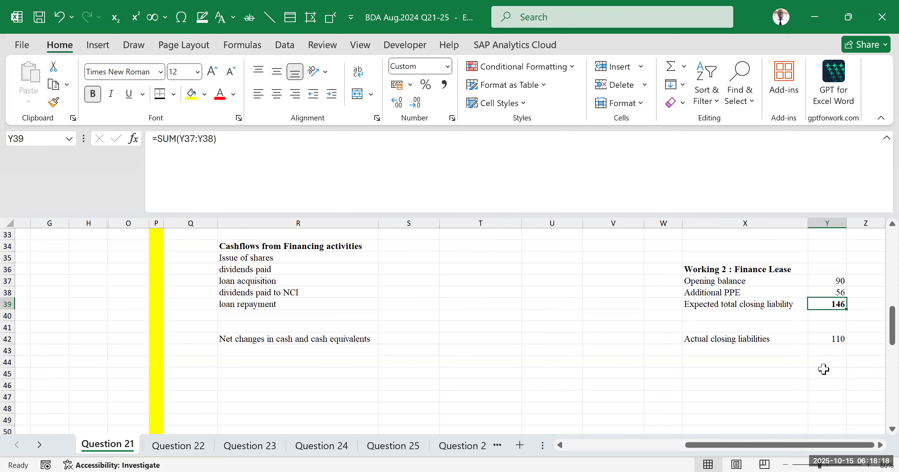
click(834, 341)
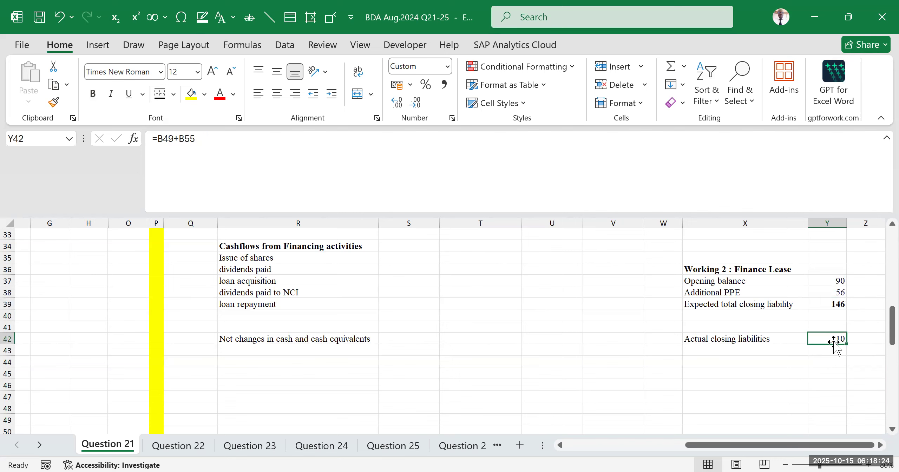
- Label cell X41, directly above the actual closing liabilities, "Repayment of finance lease"
click(737, 328)
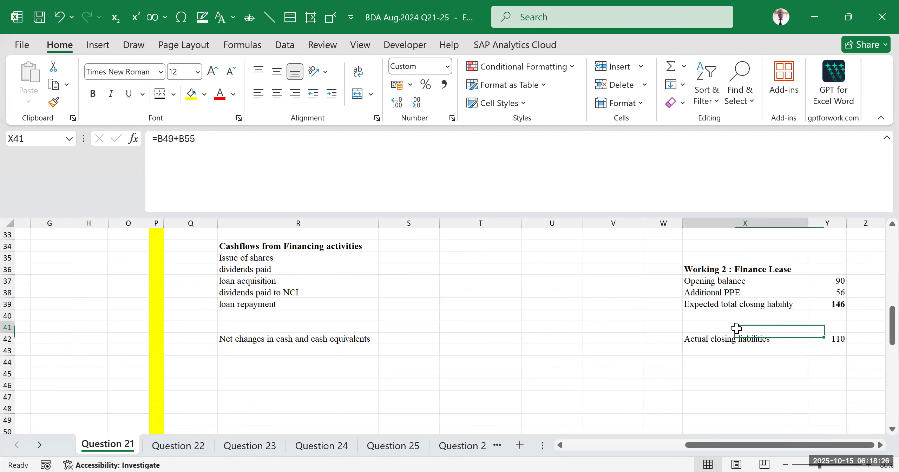
text(Repaymwnt of finance lease)
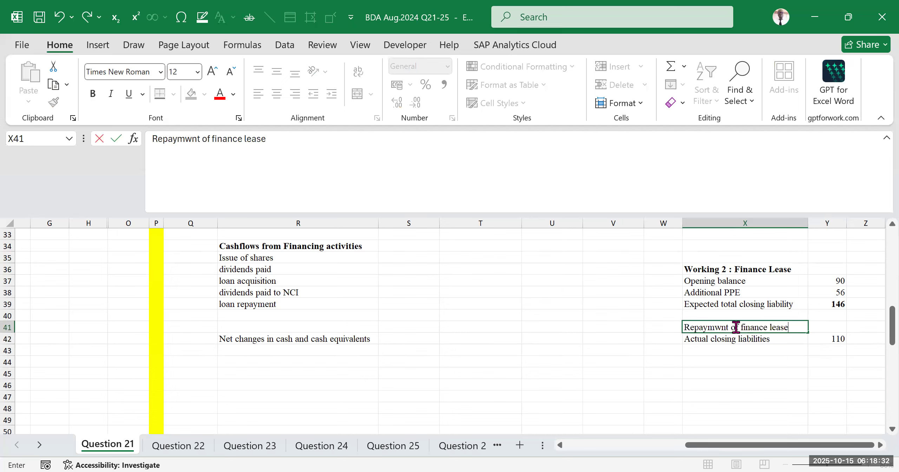
click(718, 329)
key(BackSpace)
text(e)
click(761, 392)
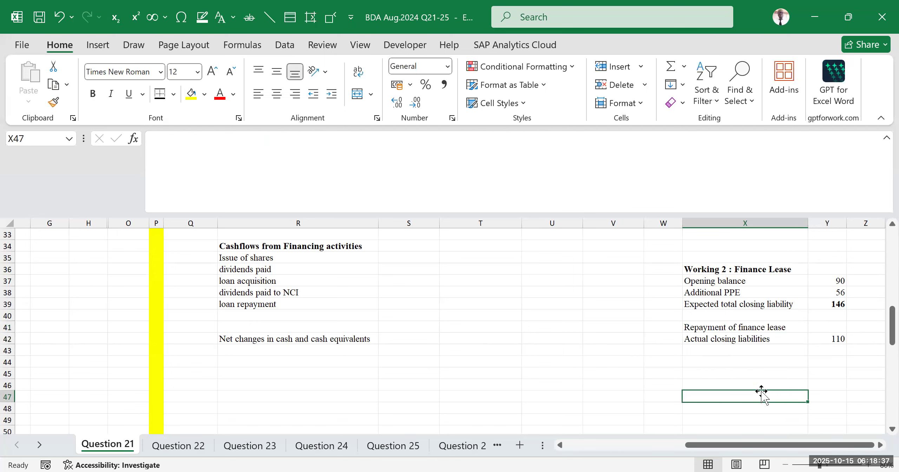
click(752, 327)
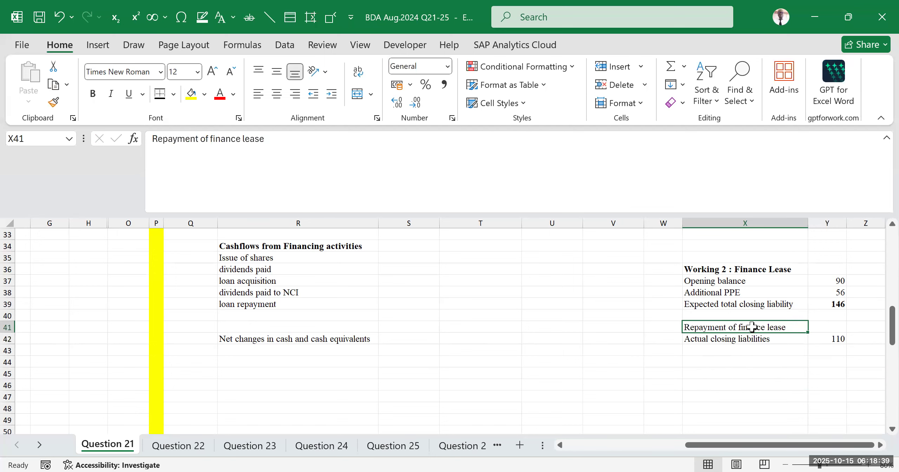
- Check the expected total closing liability and trace which balance sheet cells feed the actual closing liabilities formula
click(831, 304)
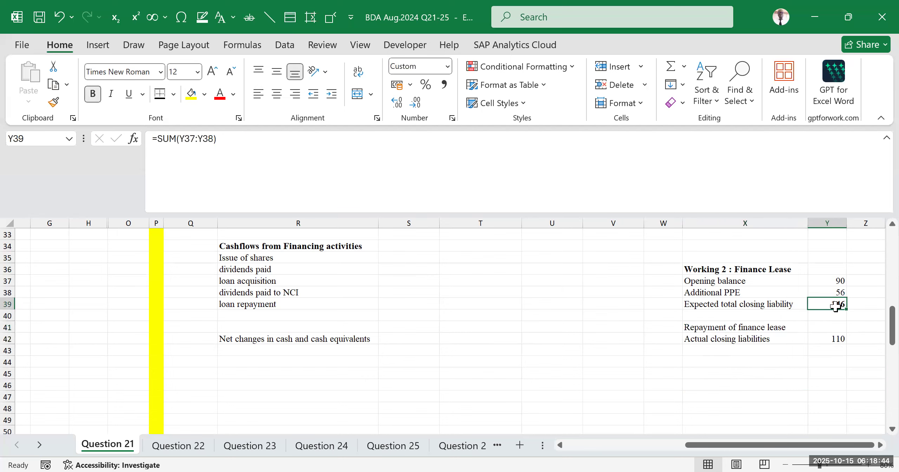
click(823, 338)
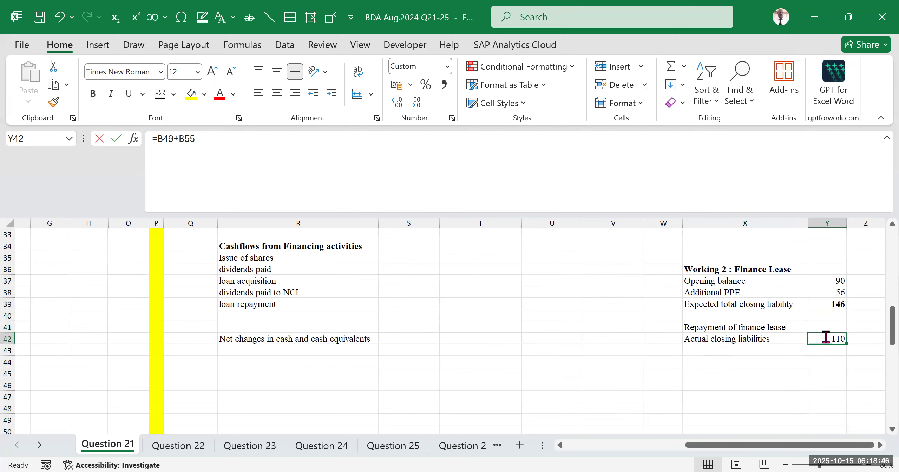
double_click(823, 337)
drag(766, 450, 566, 450)
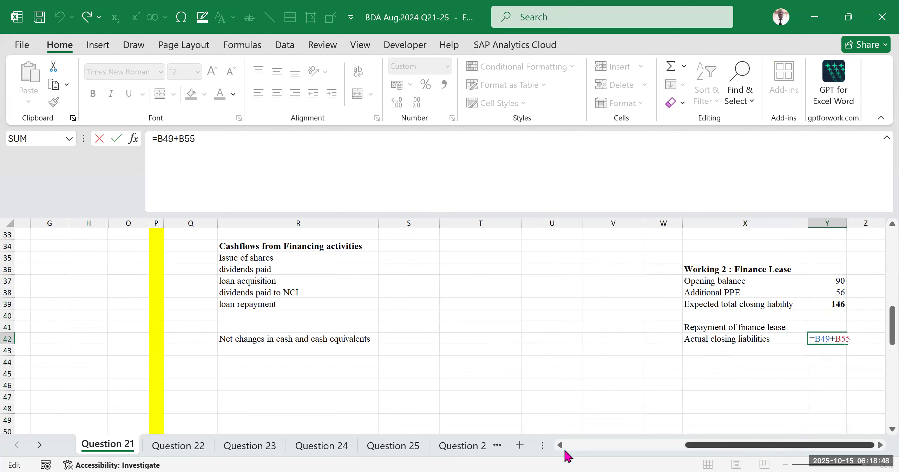
scroll(371, 384, down, 3)
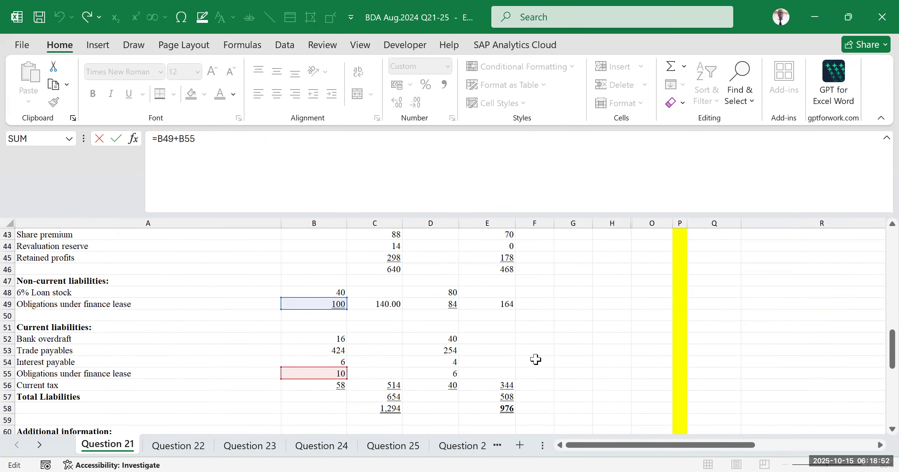
key(Return)
scroll(845, 372, up, 3)
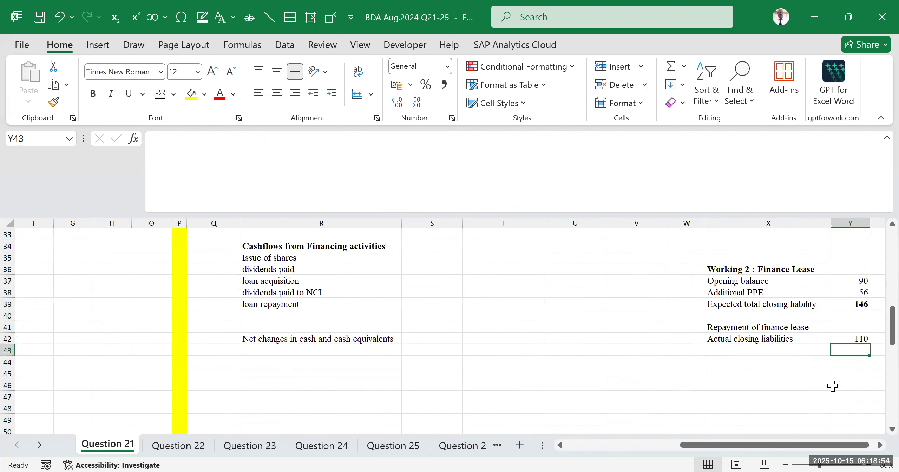
drag(797, 445, 808, 444)
- Calculate the finance lease repayment in Y41 as expected total minus actual closing liabilities with =Y39-Y42
click(831, 328)
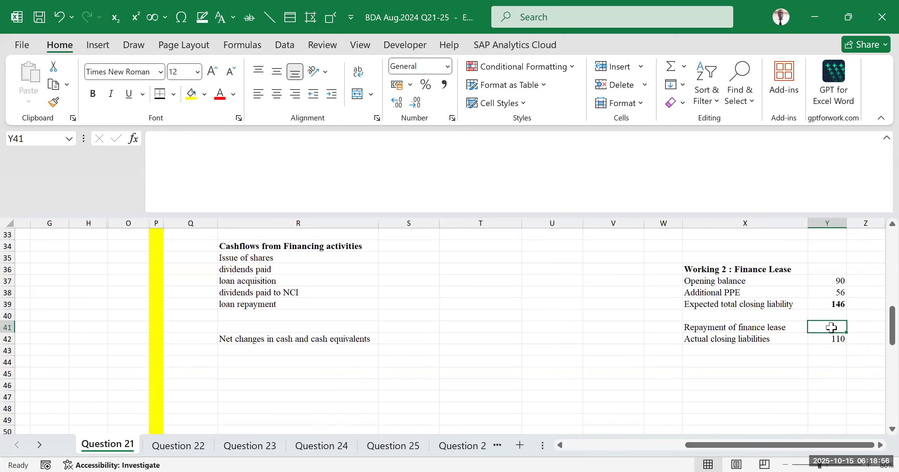
text(=)
click(827, 304)
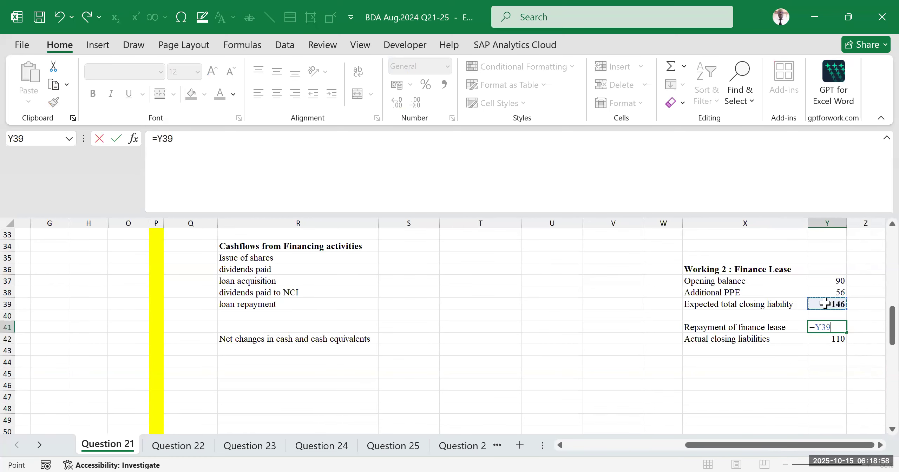
text(-)
click(832, 341)
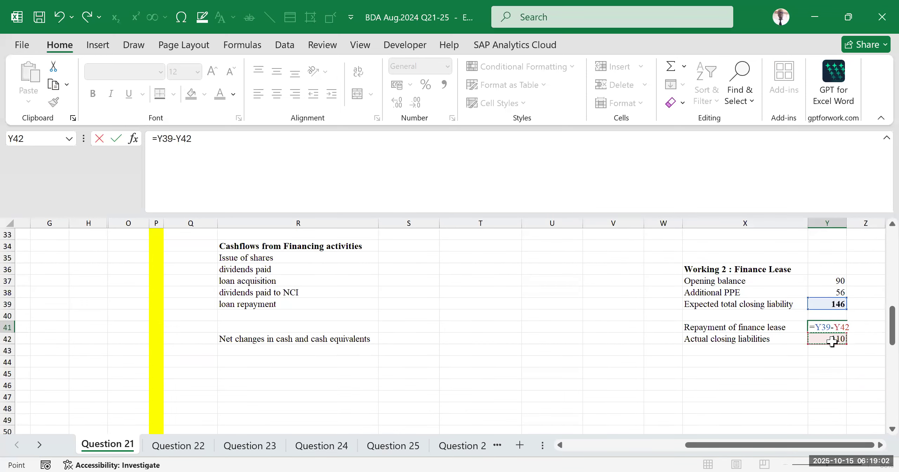
key(Return)
click(838, 372)
- Highlight the finance lease repayment amount in Y41 with a yellow fill and make it bold
click(835, 328)
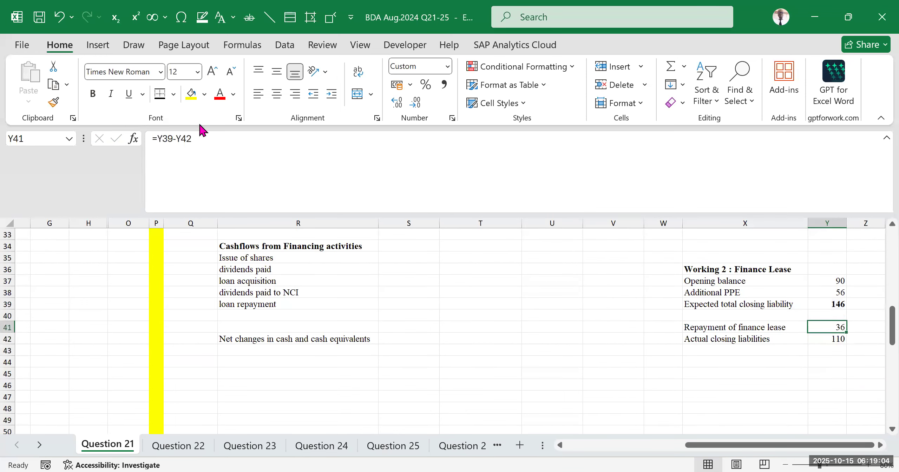
click(191, 93)
click(92, 93)
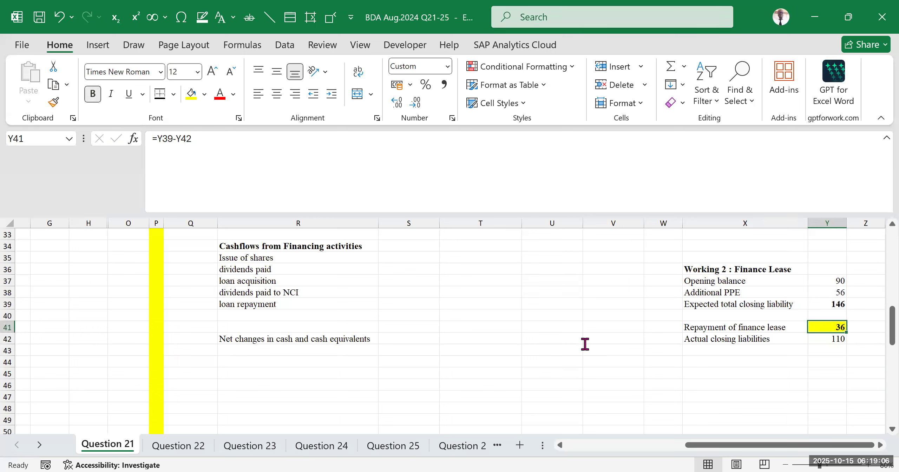
click(604, 352)
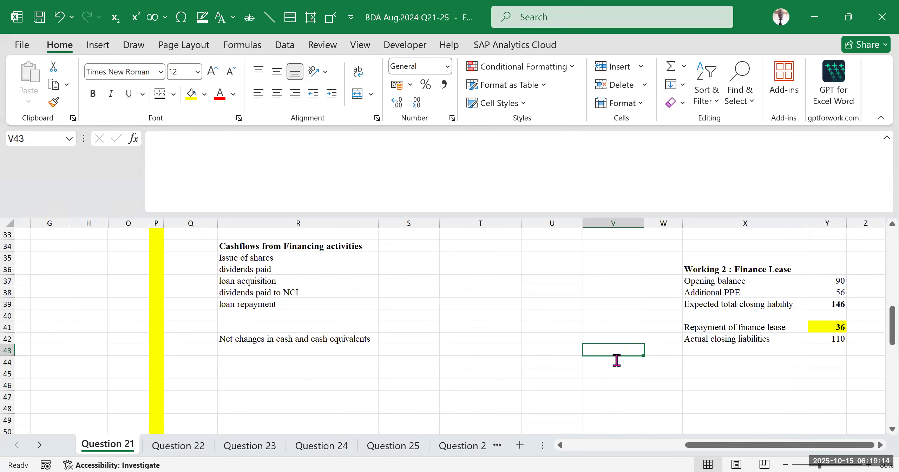
click(648, 408)
click(837, 324)
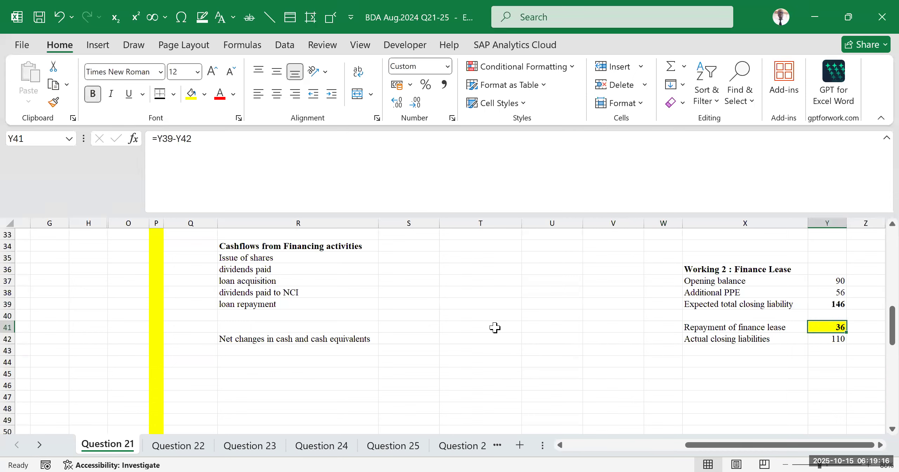
- Move the "Net changes in cash and cash equivalents" label from R42 down to R44
scroll(401, 324, up, 4)
scroll(401, 323, down, 3)
scroll(299, 380, down, 1)
click(285, 339)
drag(311, 346, 312, 366)
- Add the line label "Repayment of finance lease" in R40, directly below loan repayment in the financing activities
click(259, 318)
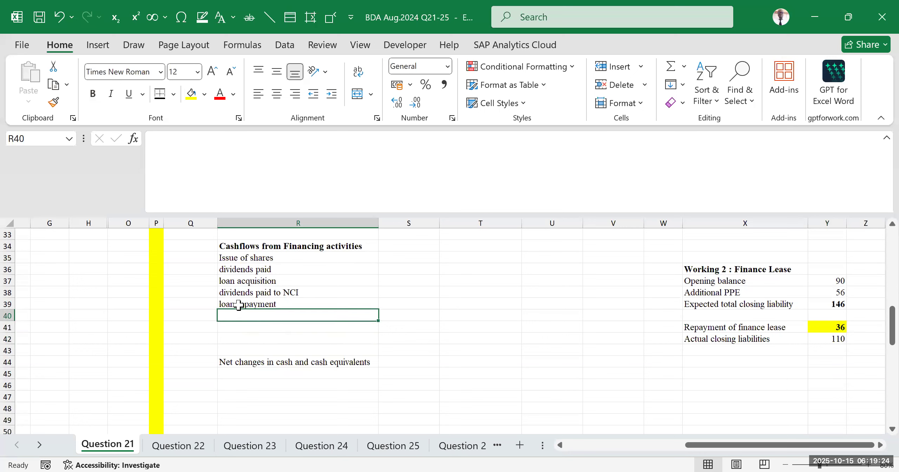
click(238, 305)
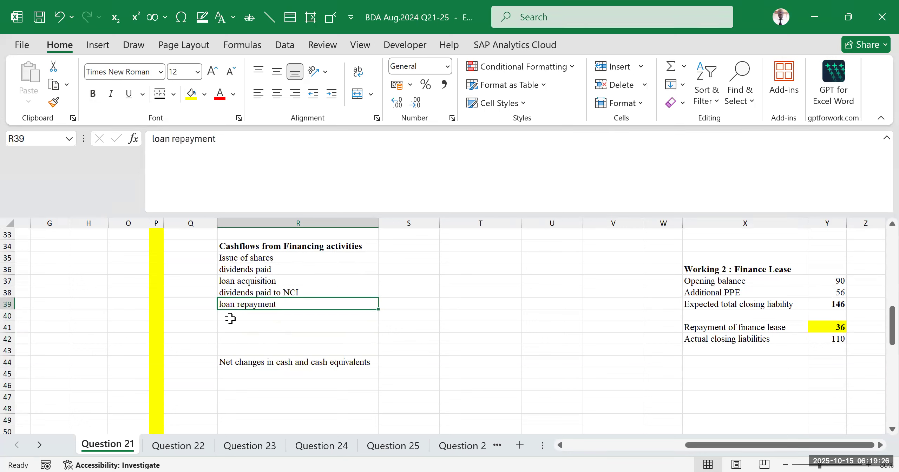
click(233, 317)
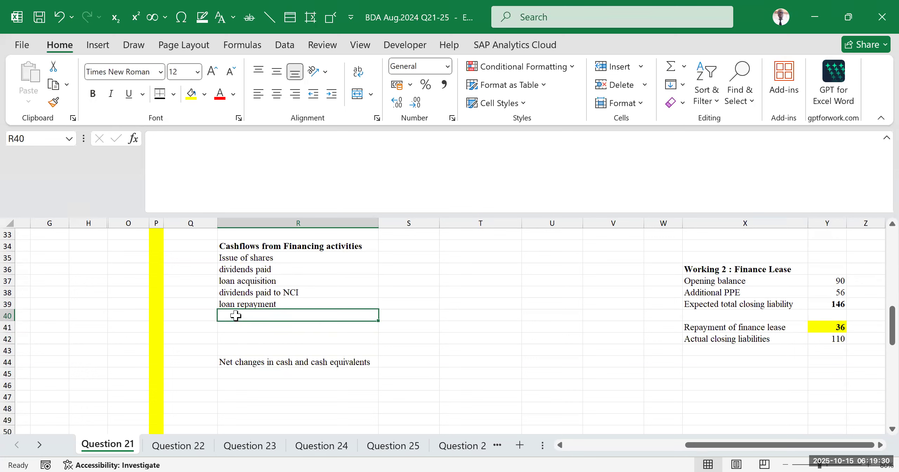
click(251, 304)
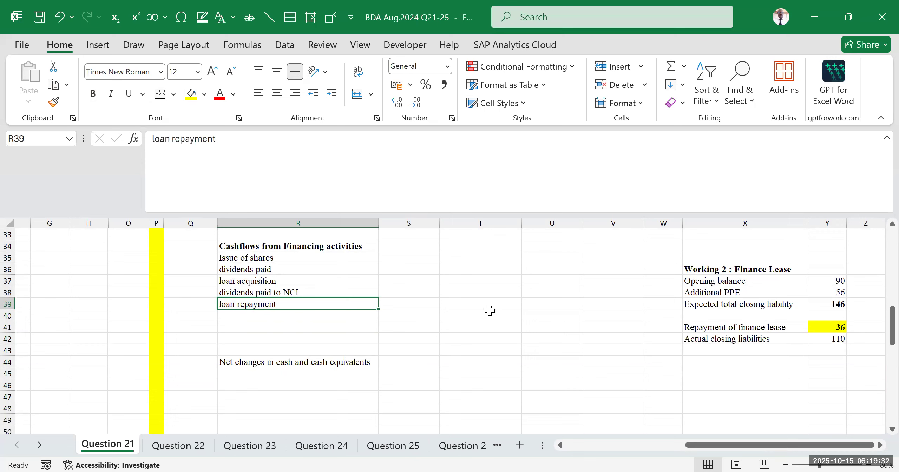
click(264, 314)
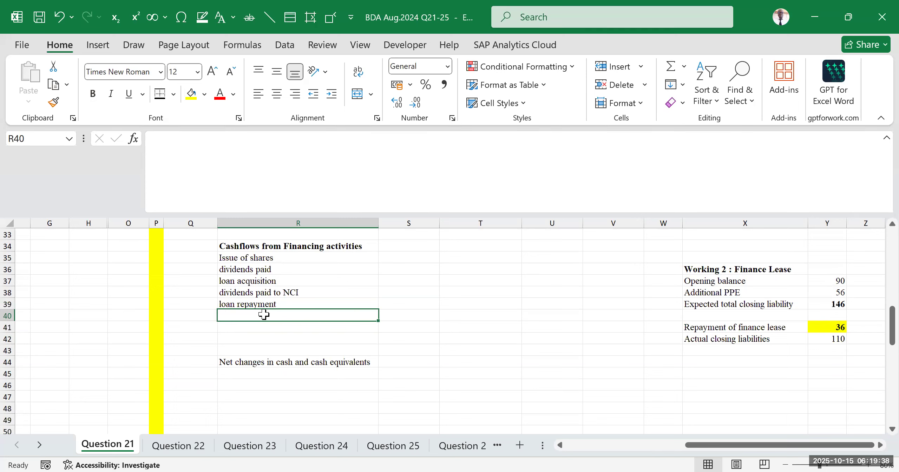
text(repayment of finance lease)
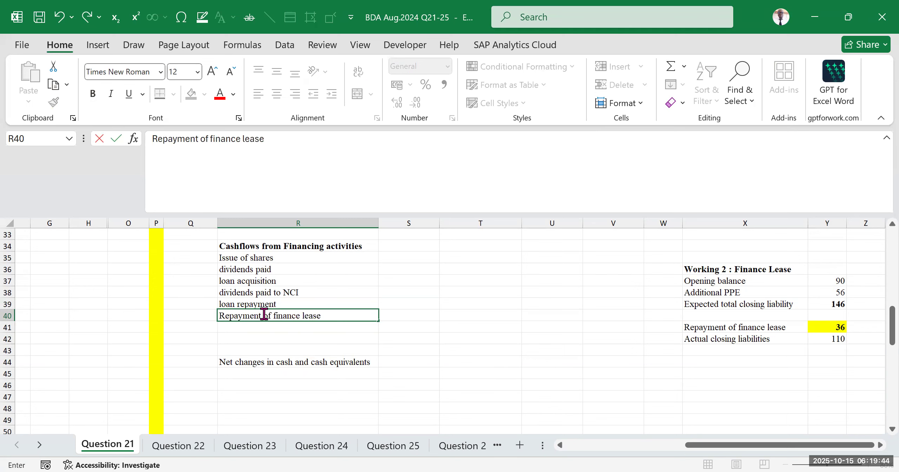
- Bring the finance lease repayment into S40 as a cash outflow with =-Y41
key(Tab)
text(=)
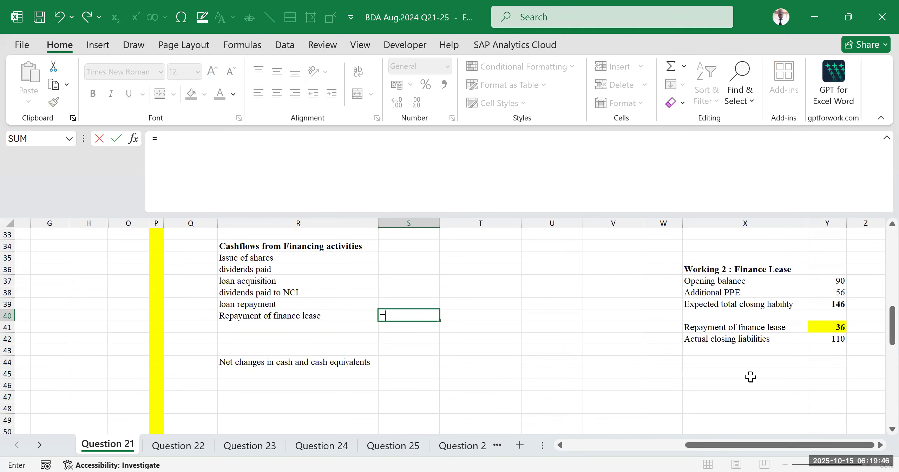
text(-)
click(835, 327)
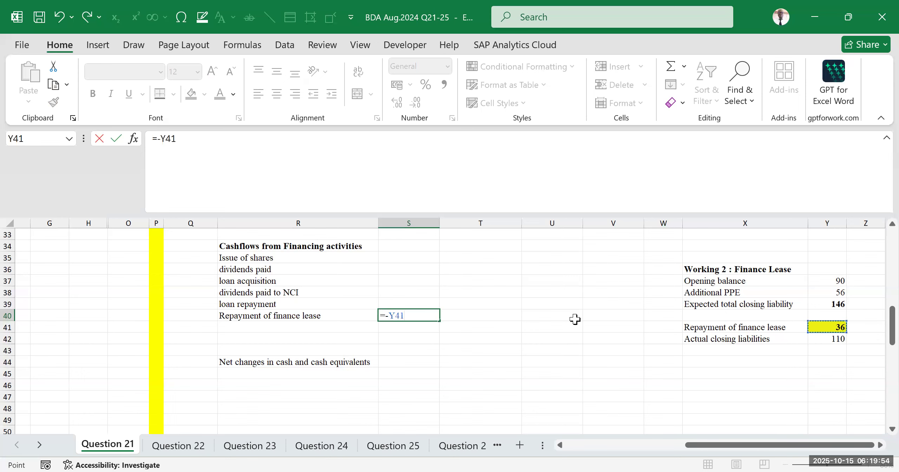
key(Return)
click(545, 349)
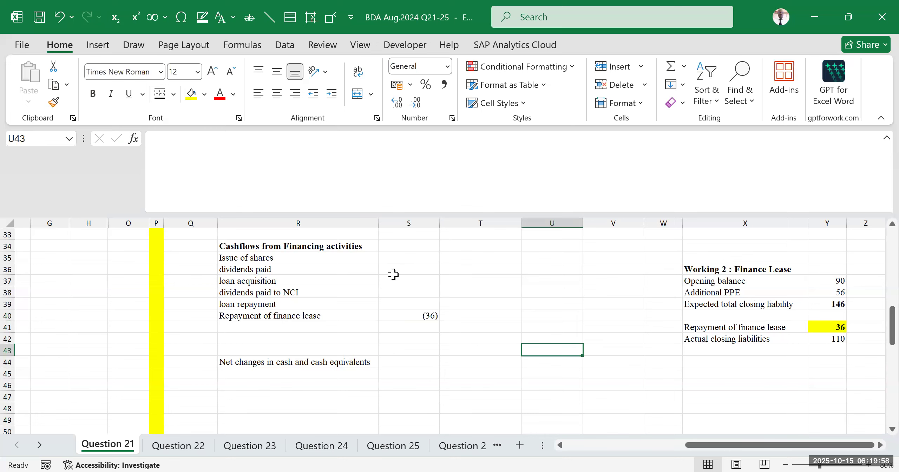
- Review the cash flow statement from the operating section through tax and interest paid to the finance lease repayment line
click(427, 338)
scroll(465, 350, up, 5)
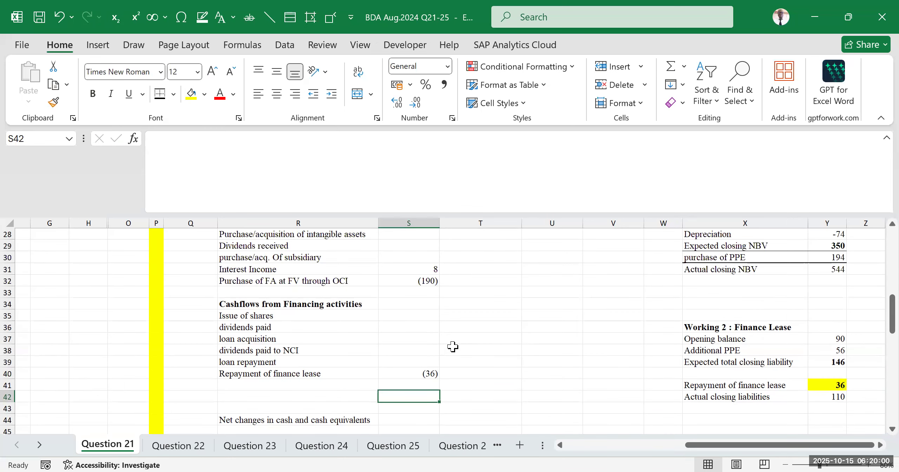
scroll(448, 336, up, 3)
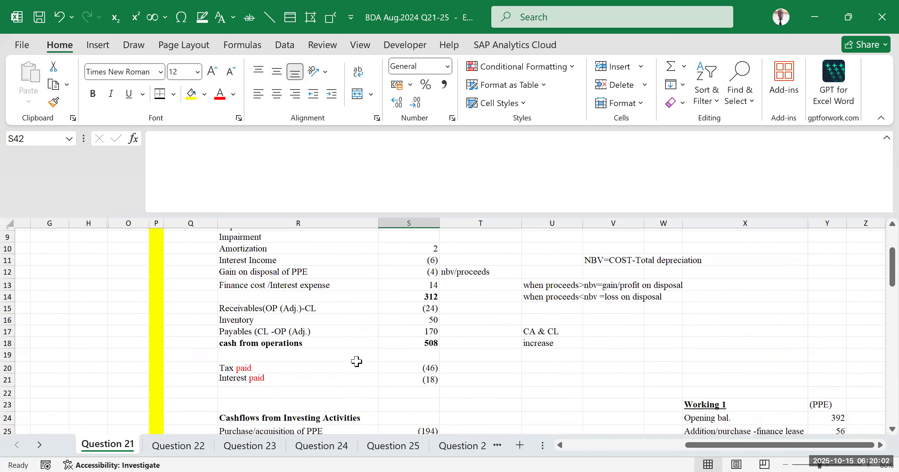
click(243, 330)
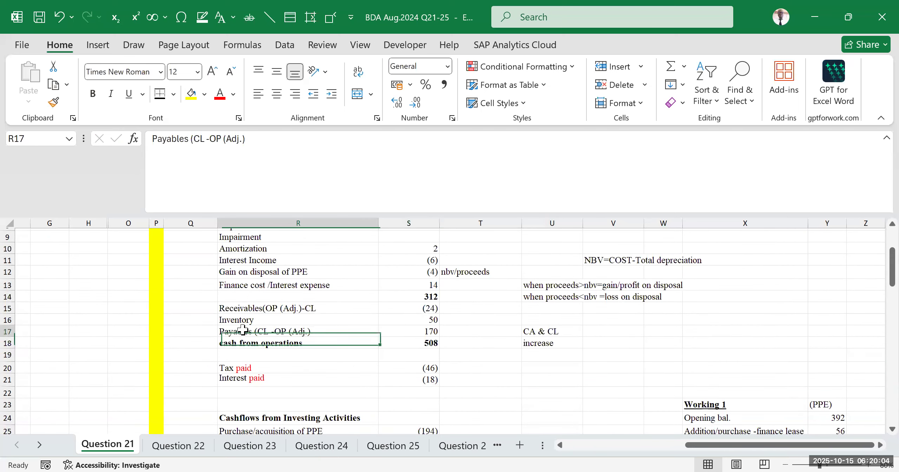
scroll(243, 322, down, 2)
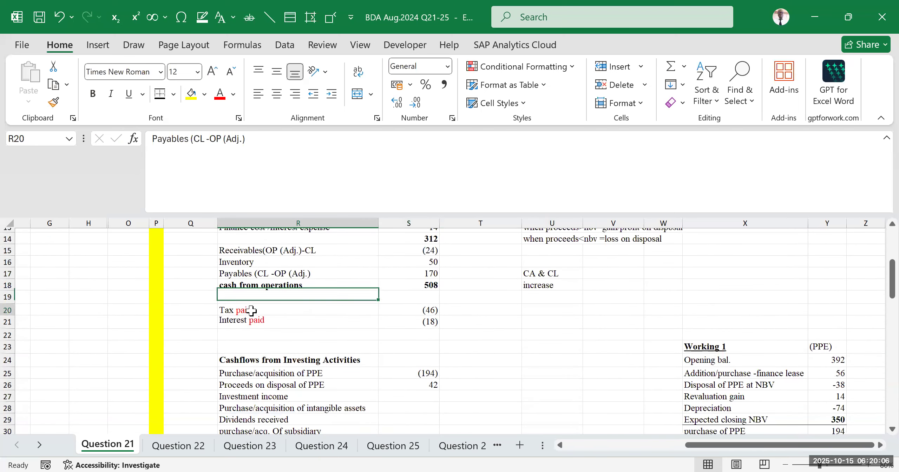
drag(251, 311, 253, 323)
scroll(267, 332, down, 7)
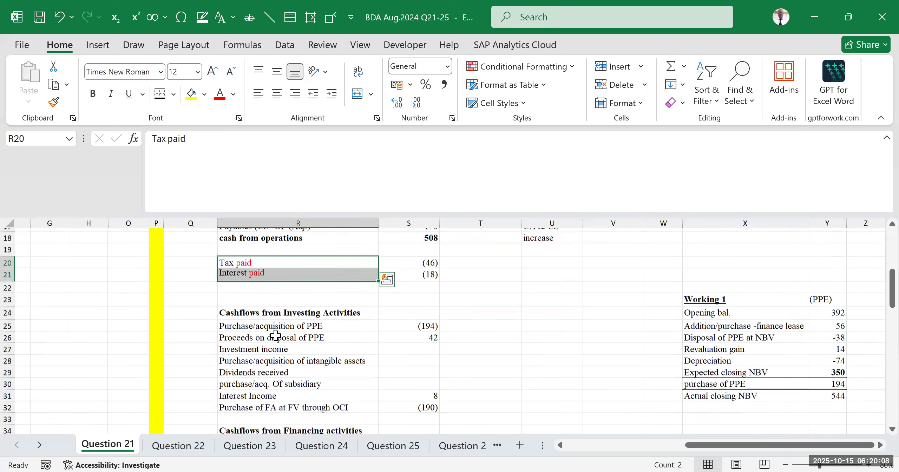
scroll(316, 340, down, 2)
scroll(382, 340, up, 2)
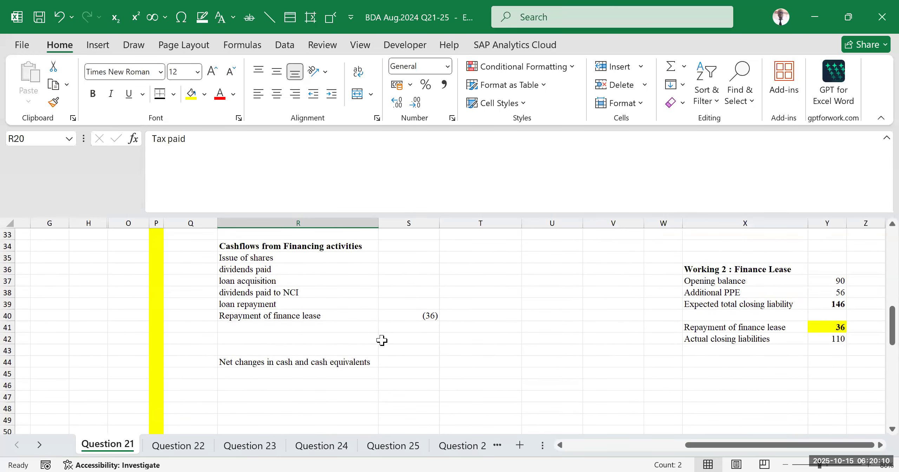
click(337, 319)
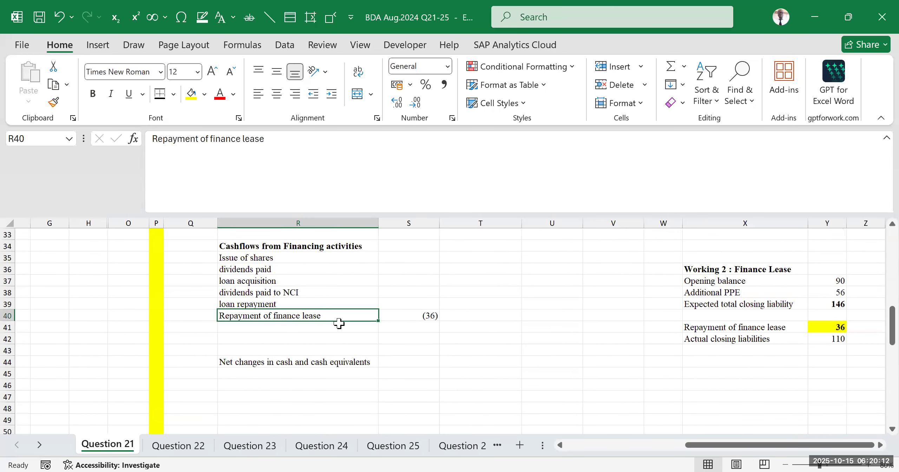
click(420, 316)
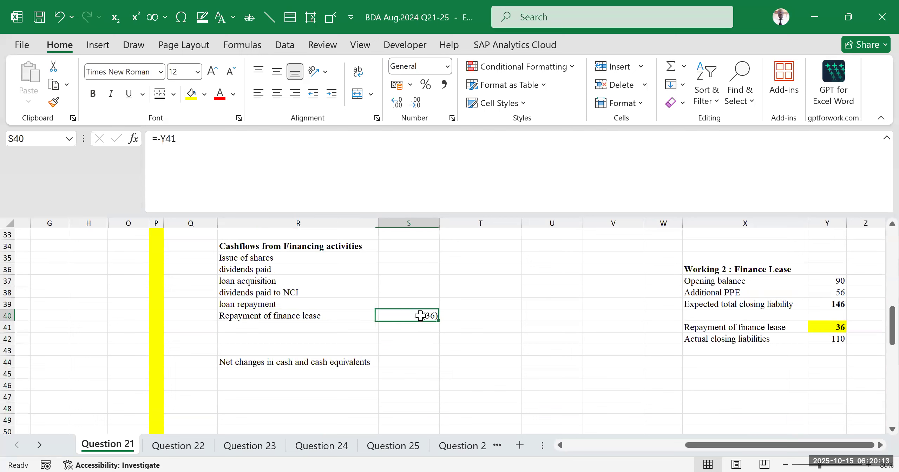
- Start a direct finance lease repayment formula in T40 with the bracketed sum of the closing lease obligations, =(B49+B55)
click(464, 316)
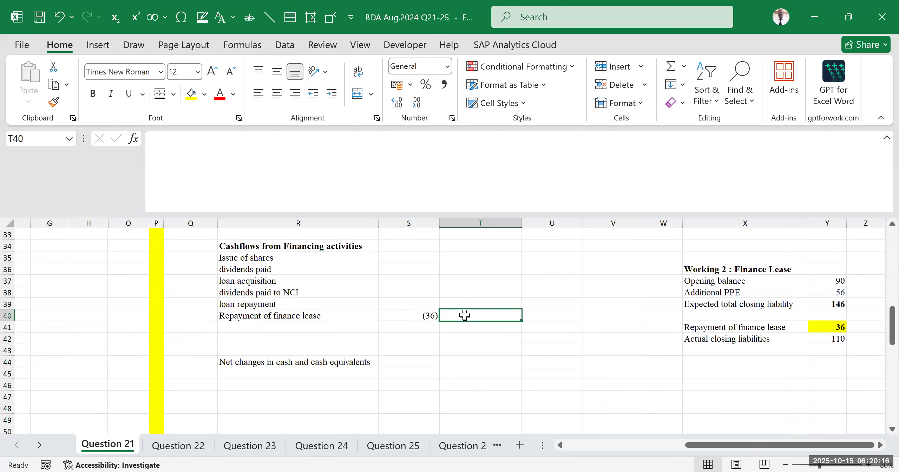
text(=)
drag(696, 446, 466, 457)
scroll(190, 327, down, 3)
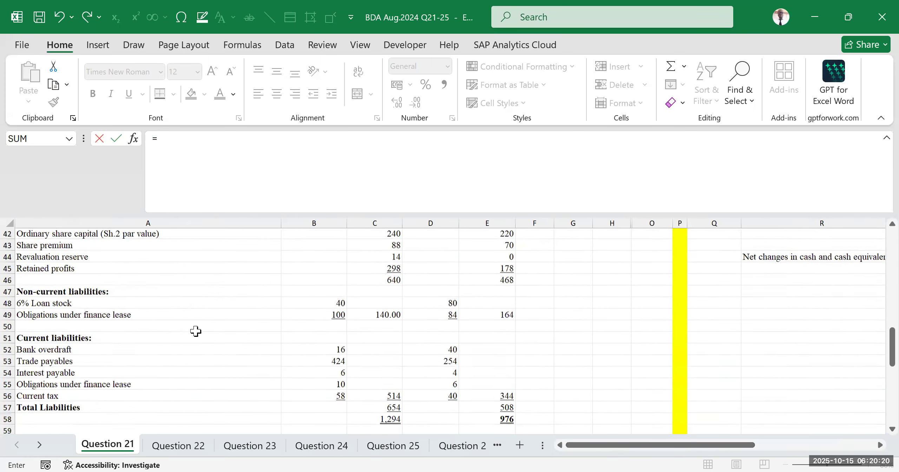
click(327, 304)
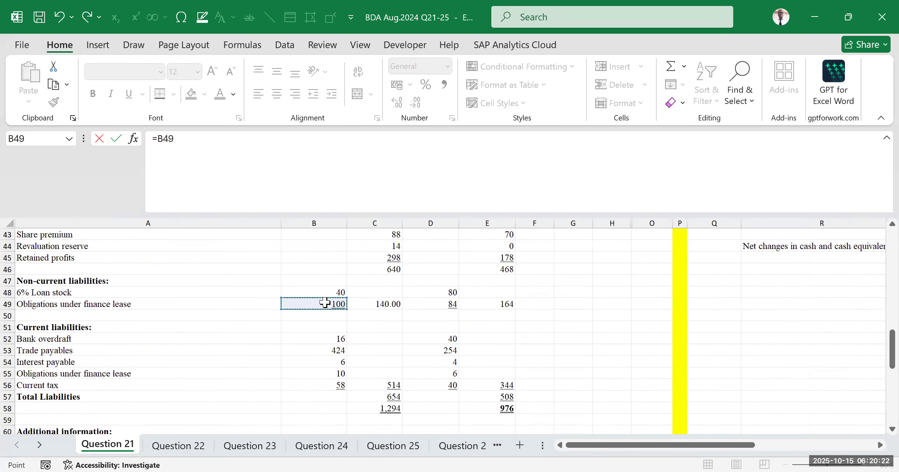
text(+)
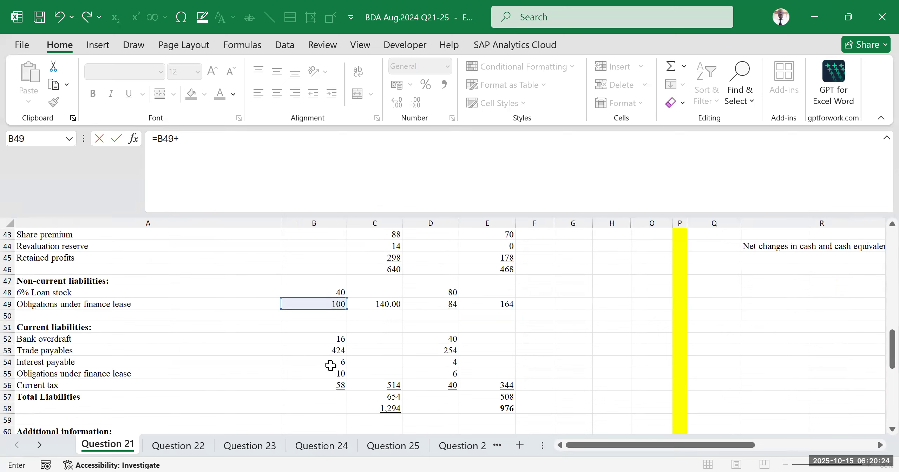
click(324, 375)
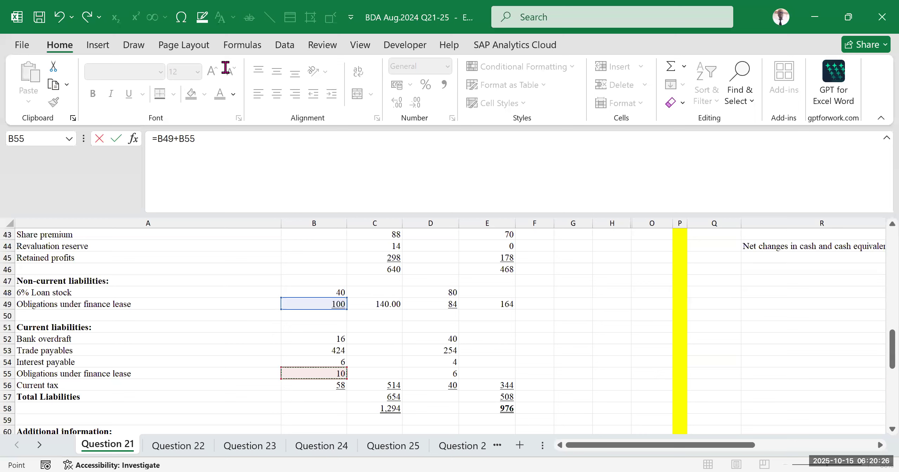
click(207, 137)
text(_)
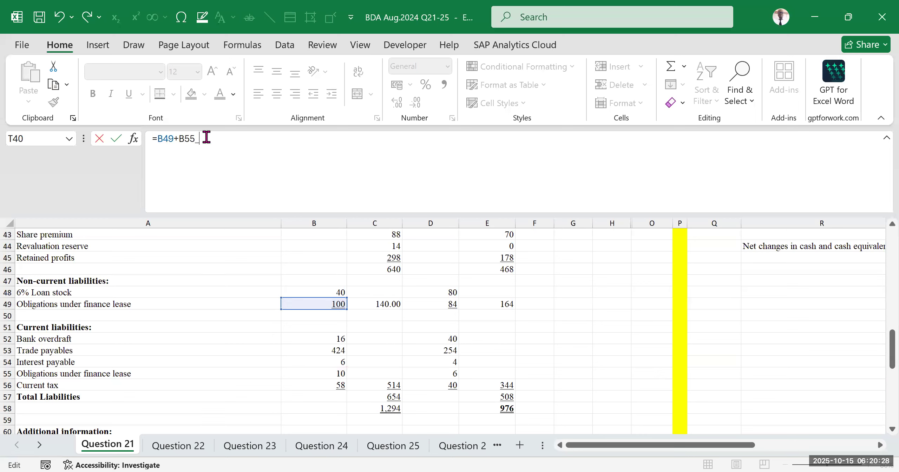
key(BackSpace)
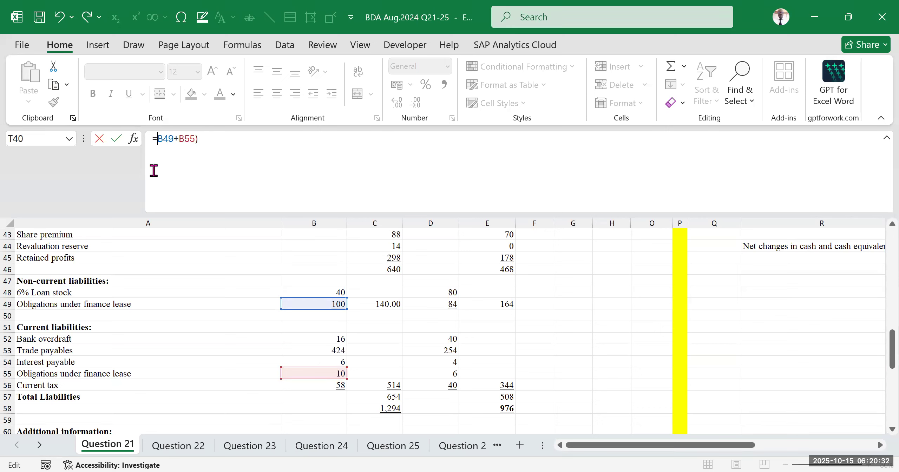
text(()
- Complete the T40 formula by subtracting the opening lease obligations and the 56 addition, giving =(B49+B55)-(D49+D55+56)
click(210, 137)
text(-()
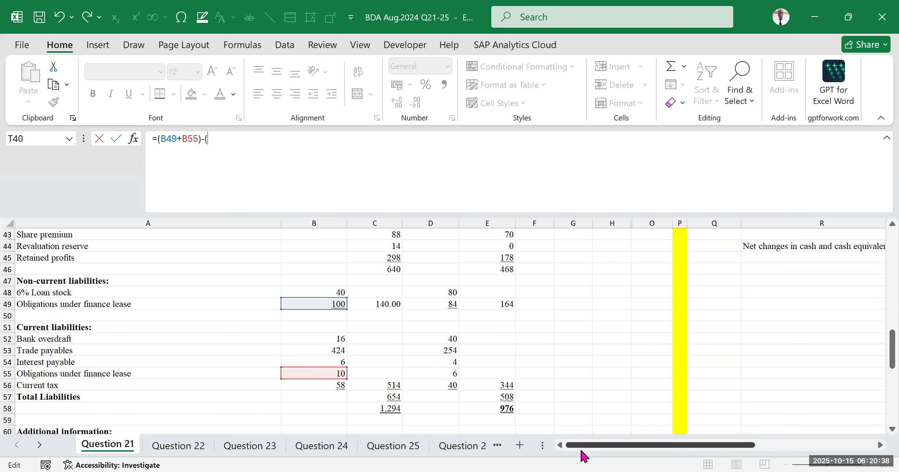
click(435, 305)
text(+)
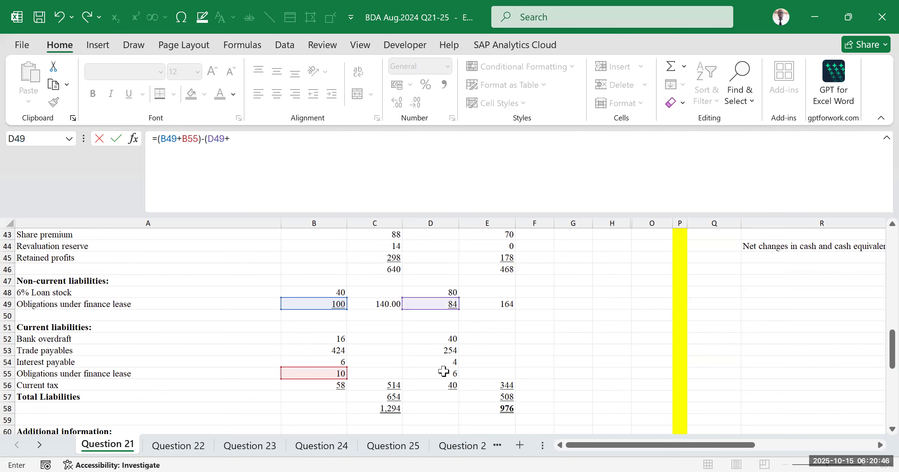
click(443, 371)
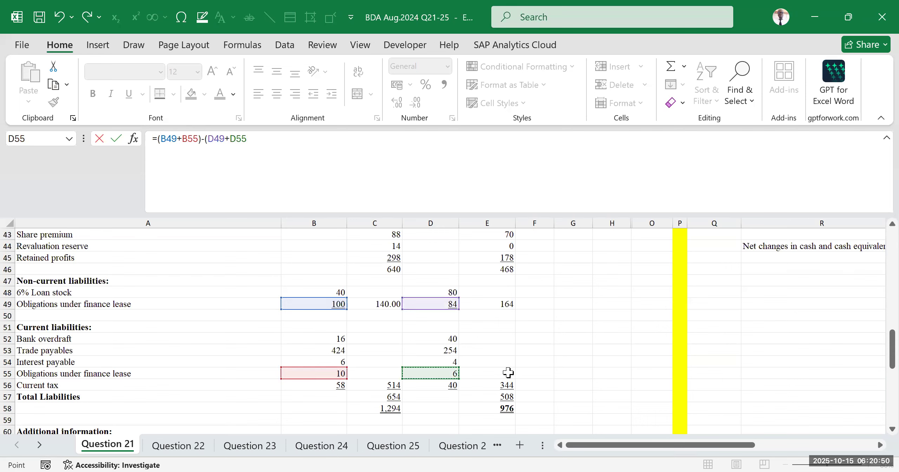
text(+)
drag(615, 446, 783, 416)
scroll(731, 365, up, 5)
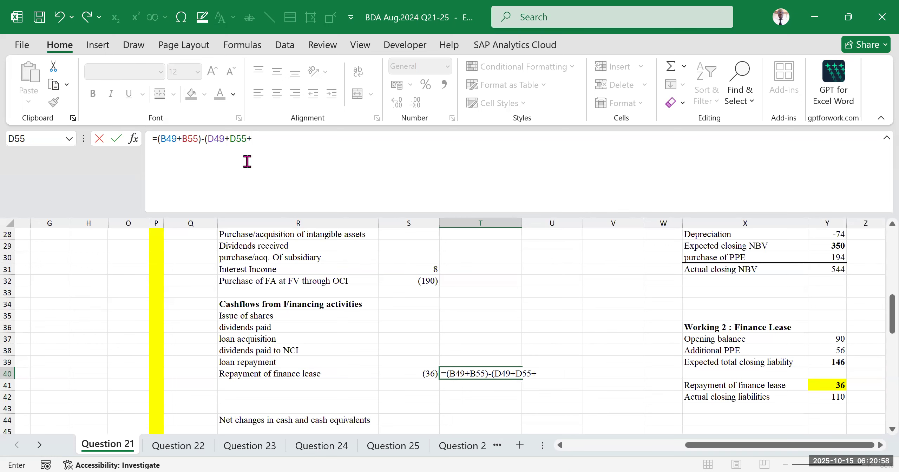
text(6)
key(Return)
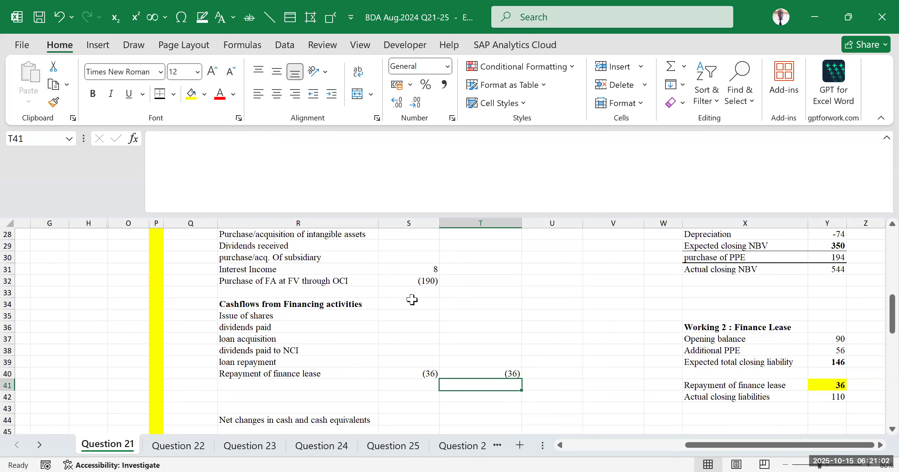
- Compare the T40 formula with the Working 2 finance lease figures for expected liability, repayment and actual closing liabilities
scroll(496, 269, down, 1)
scroll(496, 269, down, 3)
click(500, 256)
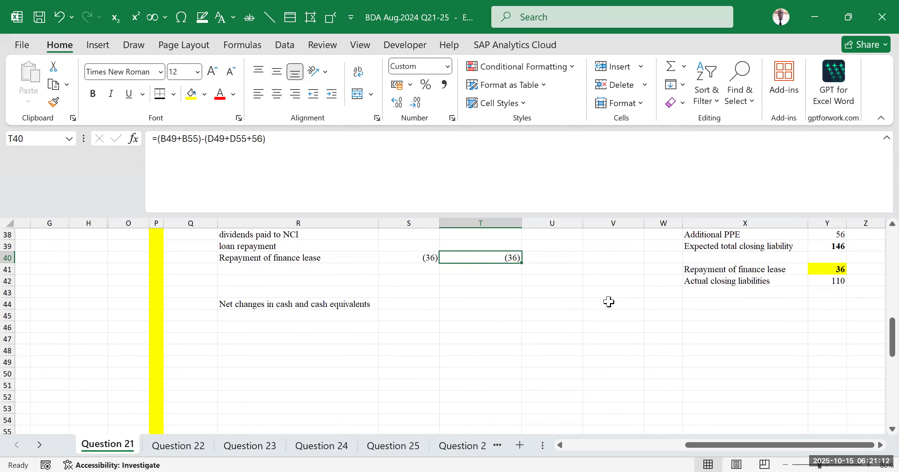
scroll(597, 309, up, 3)
click(620, 337)
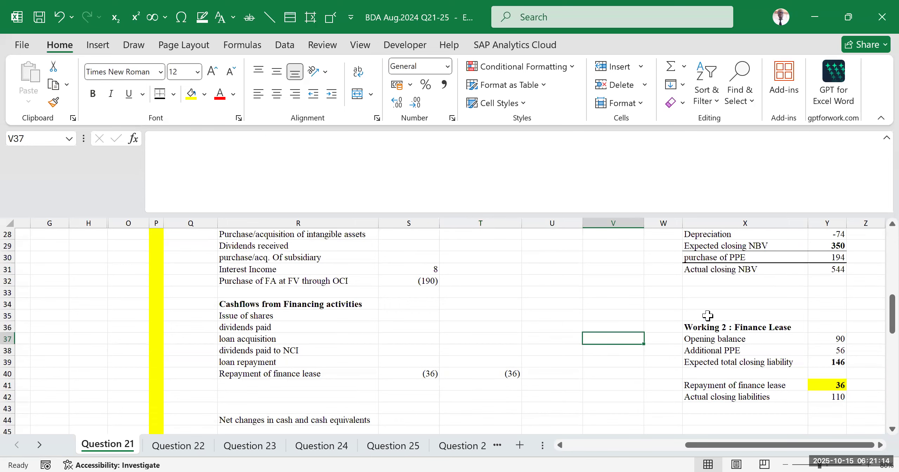
scroll(717, 322, down, 2)
click(699, 260)
drag(726, 280, 850, 351)
click(837, 303)
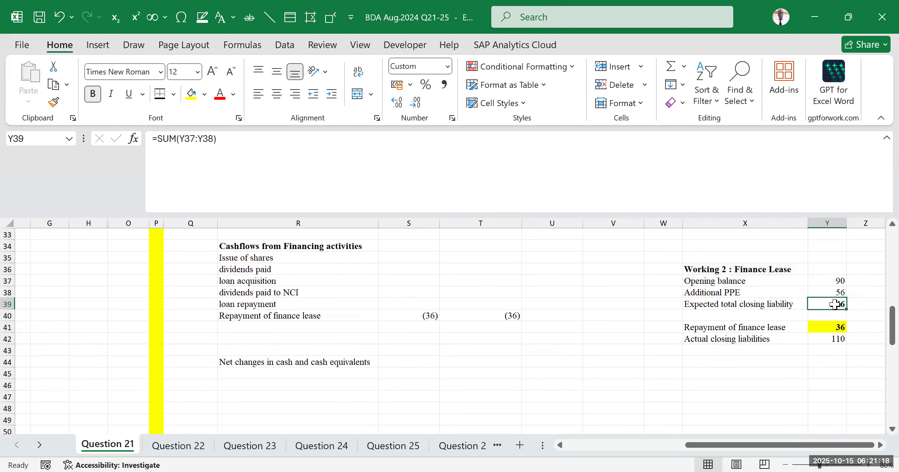
click(831, 339)
click(822, 327)
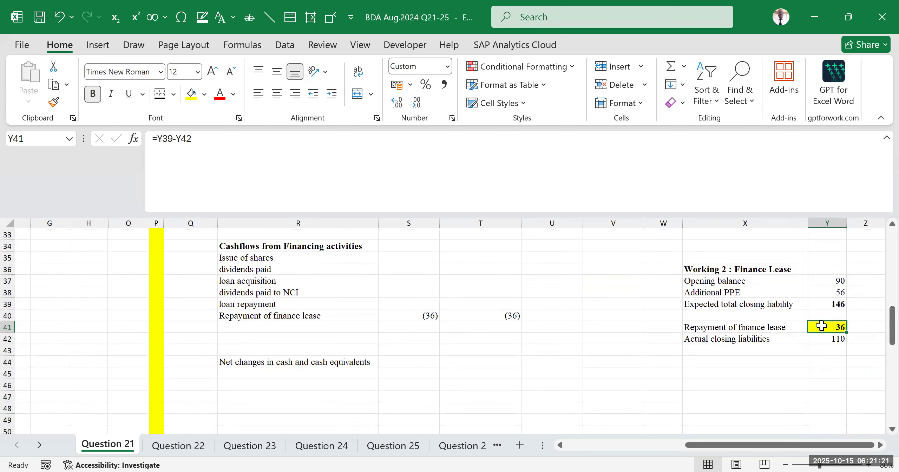
- Examine the closing, opening and 56 addition terms of the finance lease repayment formula in T40
click(472, 315)
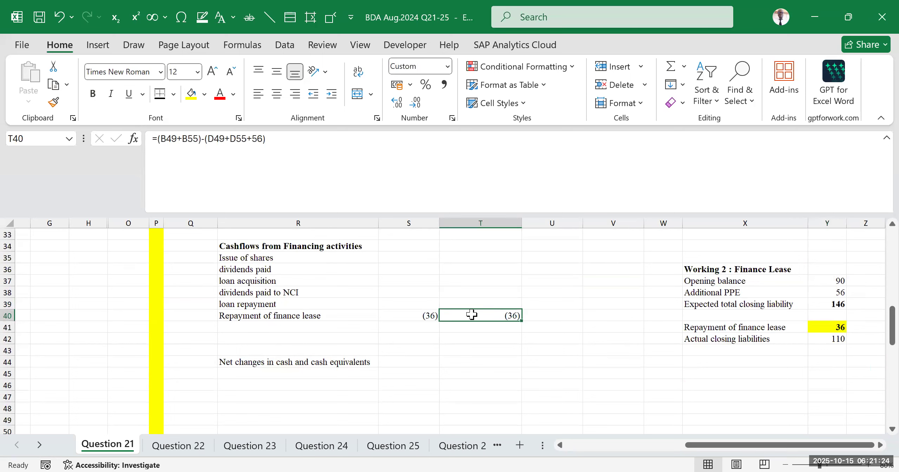
double_click(471, 315)
drag(488, 319, 446, 319)
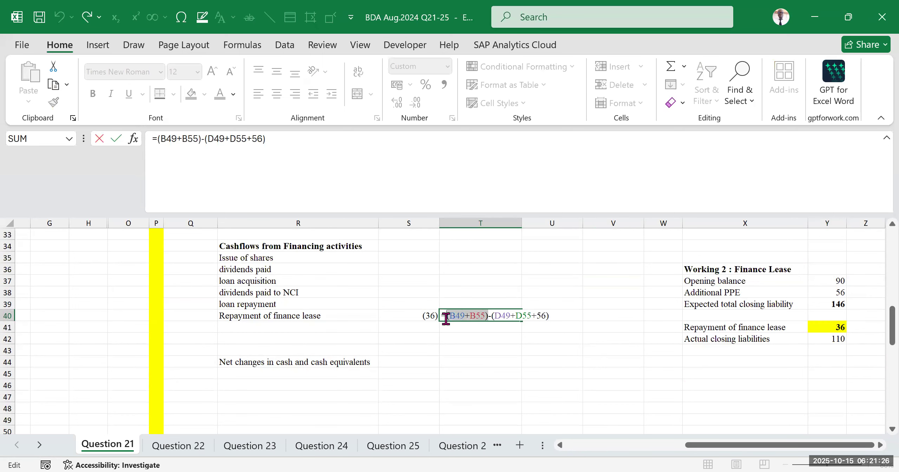
click(490, 316)
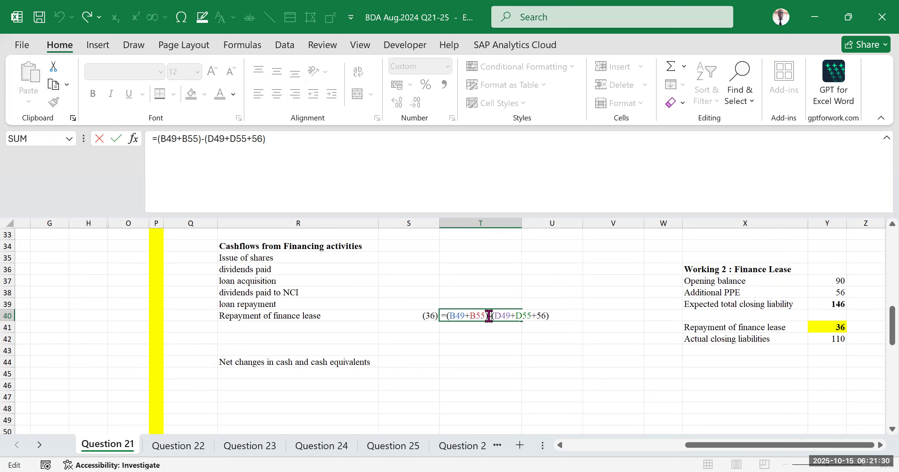
drag(546, 317, 531, 312)
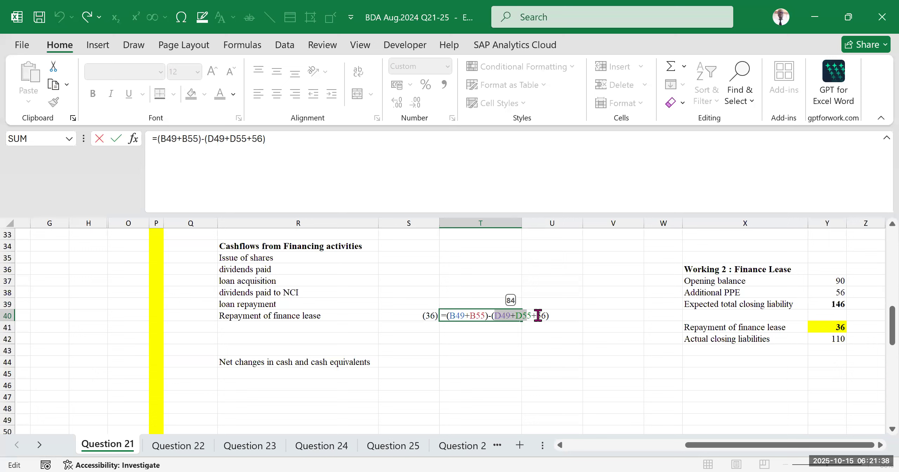
click(537, 316)
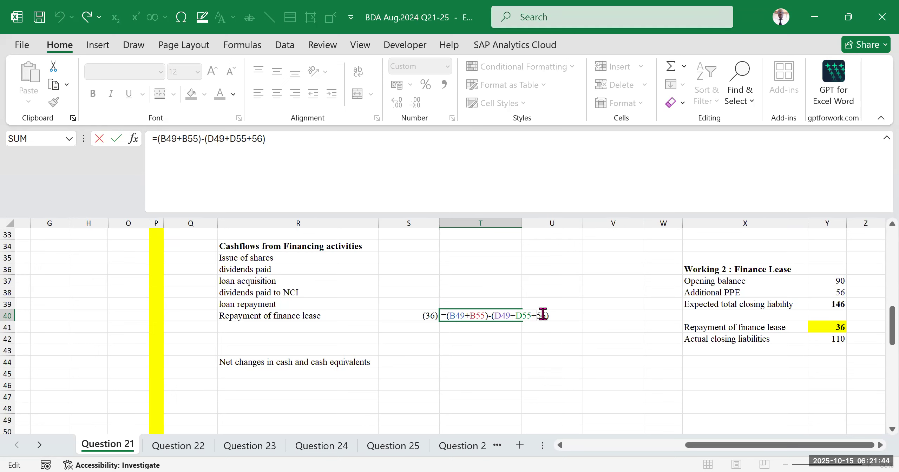
drag(537, 316, 549, 316)
key(Return)
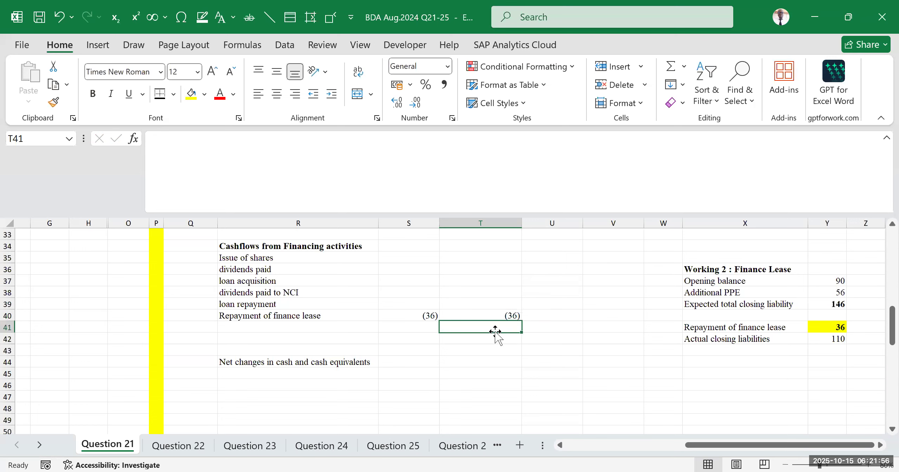
- Delete the duplicate finance lease repayment formula from T40, keeping the amount in S40
click(499, 313)
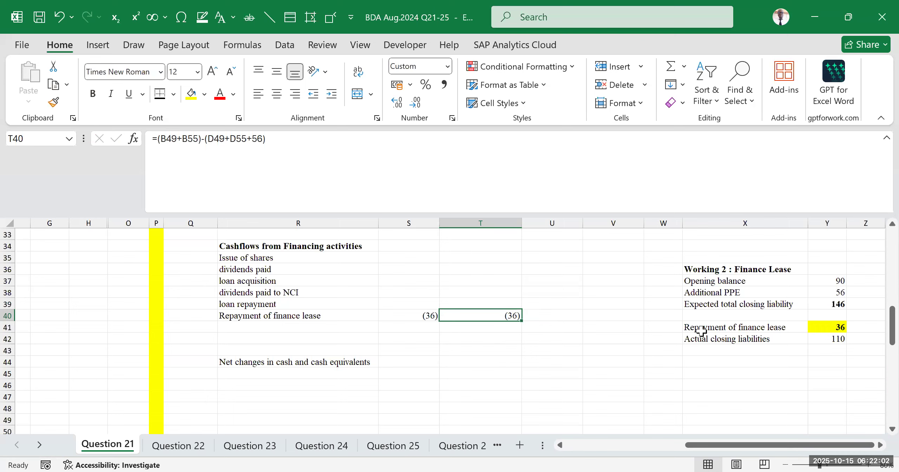
click(493, 348)
click(500, 316)
key(Delete)
click(569, 362)
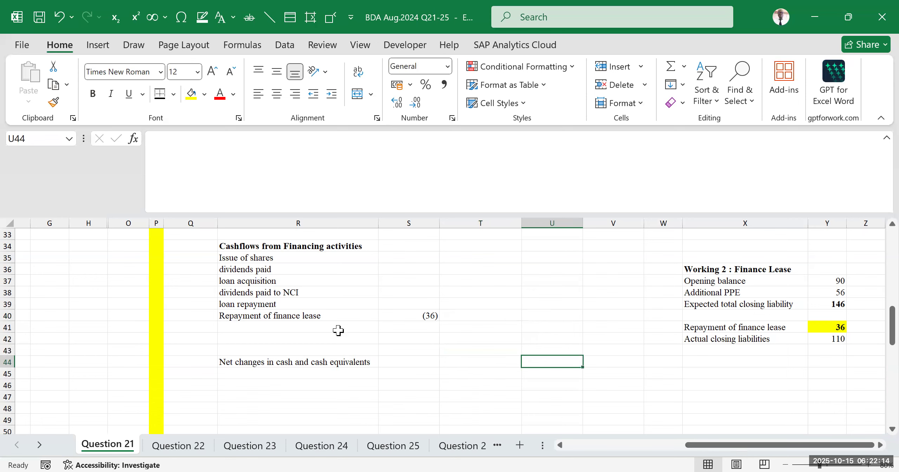
- Read the additional information note on the ordinary share issue for the Issue of shares line
drag(305, 255, 403, 259)
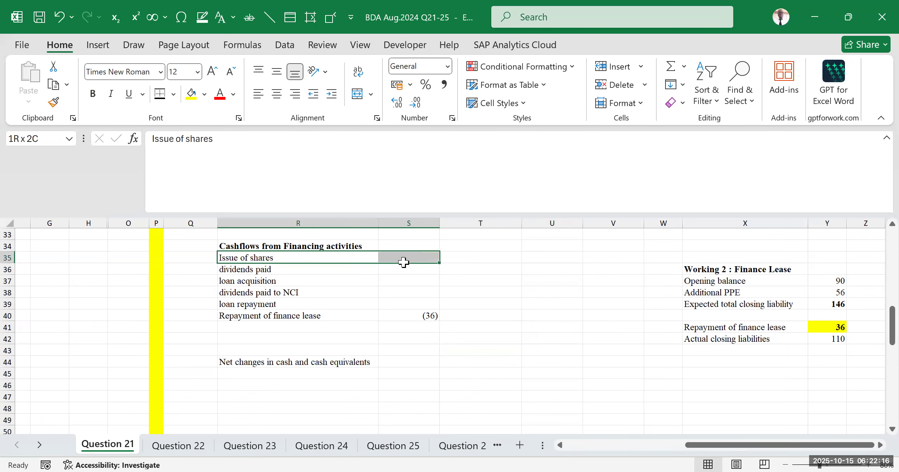
drag(706, 447, 590, 442)
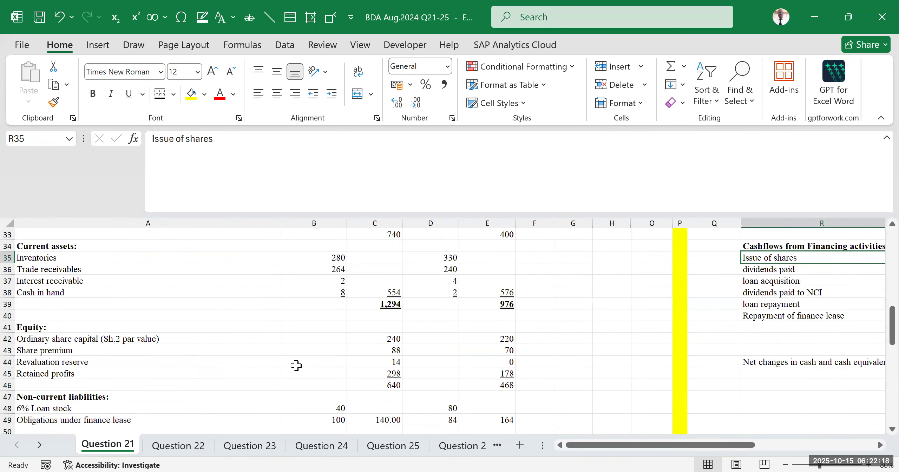
scroll(167, 336, down, 7)
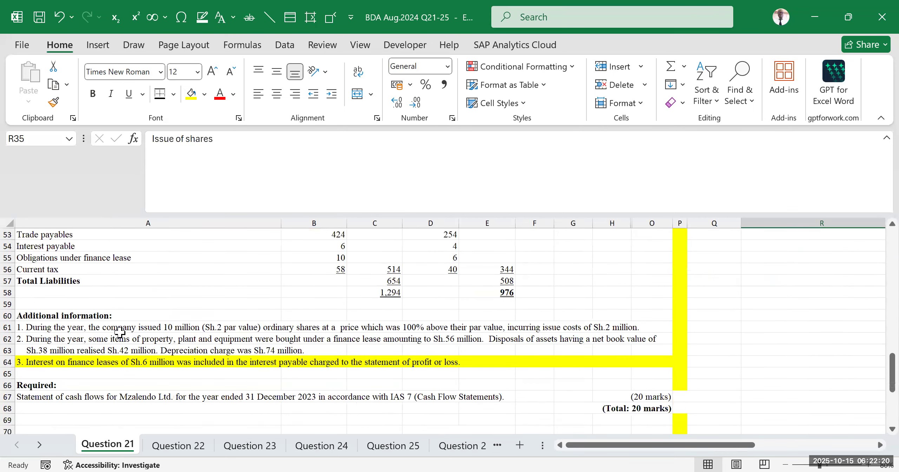
click(186, 331)
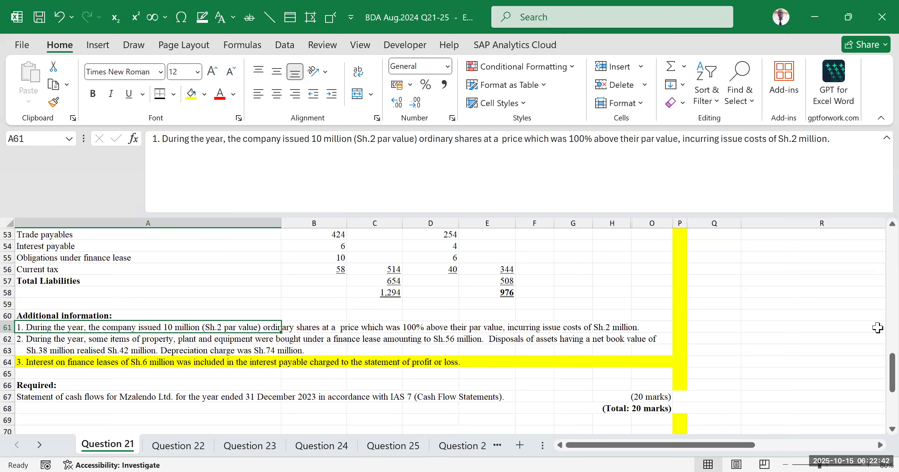
- Review the investing and financing sections of the cash flow statement alongside Workings 1 and 2
drag(718, 453, 804, 447)
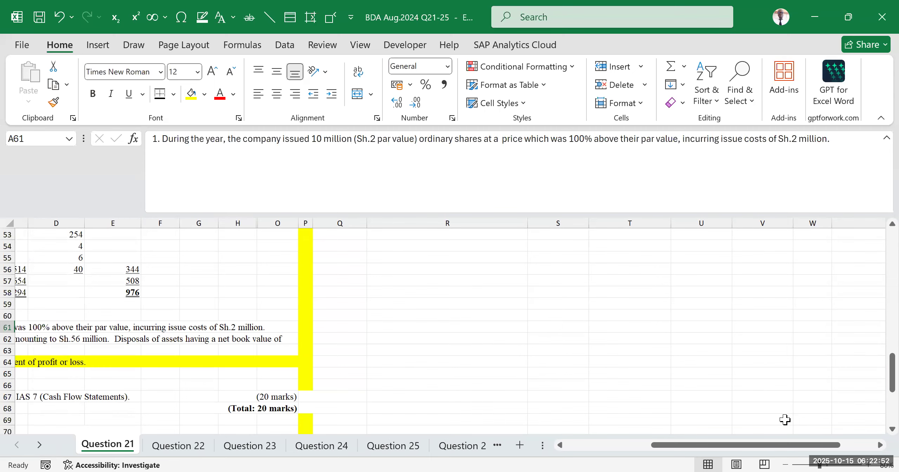
scroll(727, 393, up, 10)
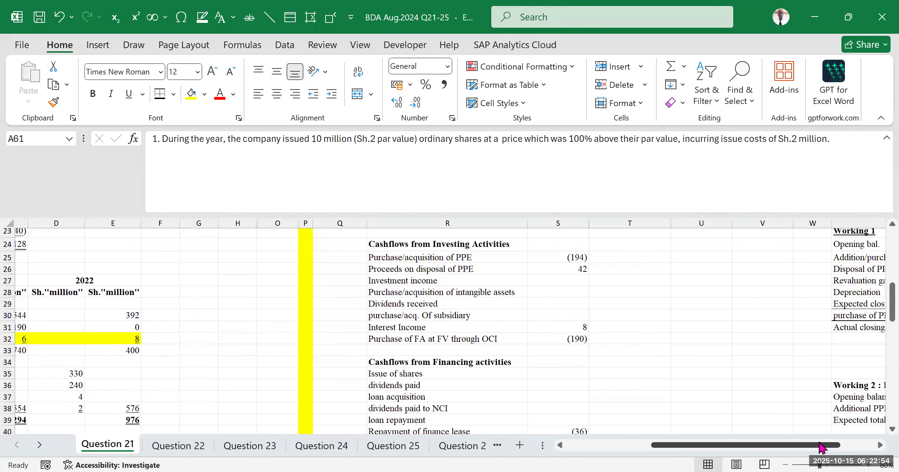
drag(810, 444, 845, 444)
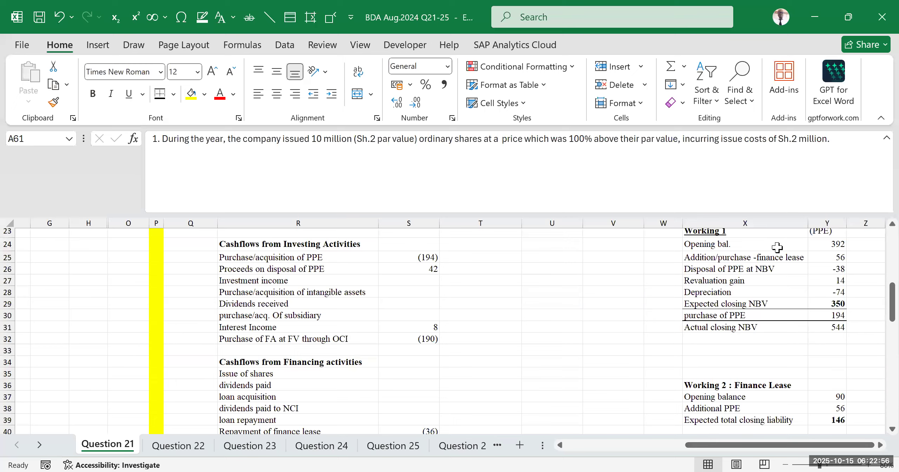
scroll(774, 256, down, 5)
scroll(716, 284, up, 4)
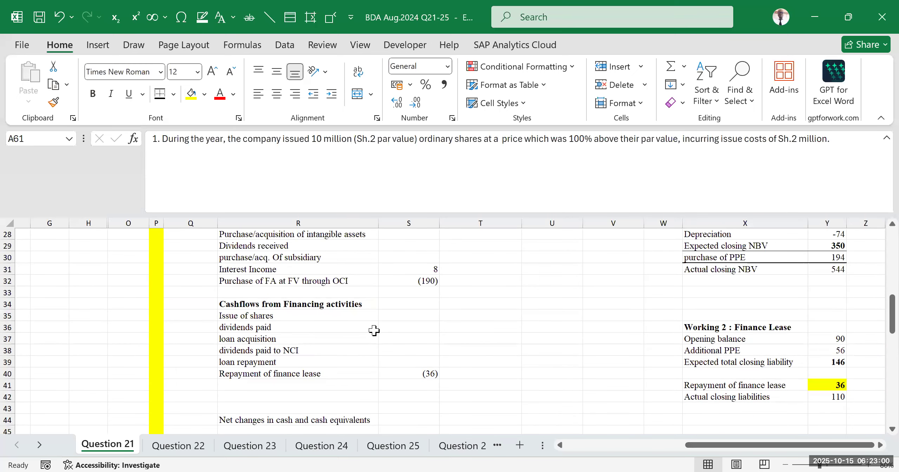
scroll(773, 315, up, 2)
scroll(752, 281, down, 5)
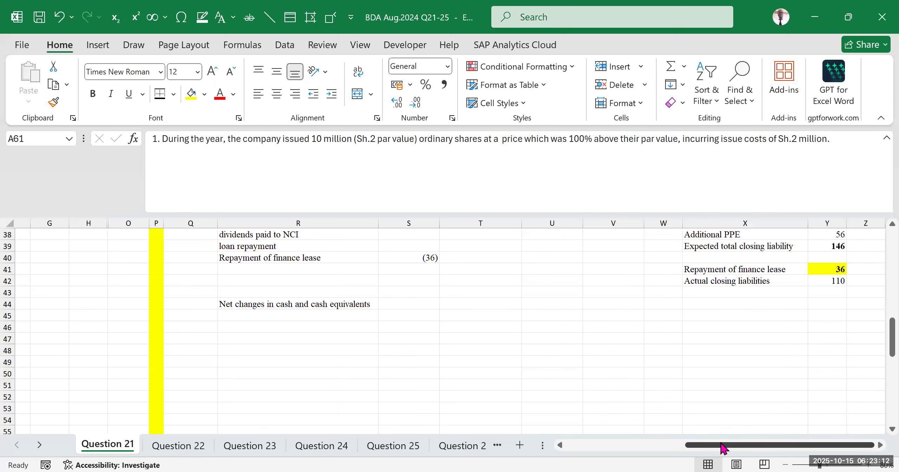
scroll(691, 372, up, 5)
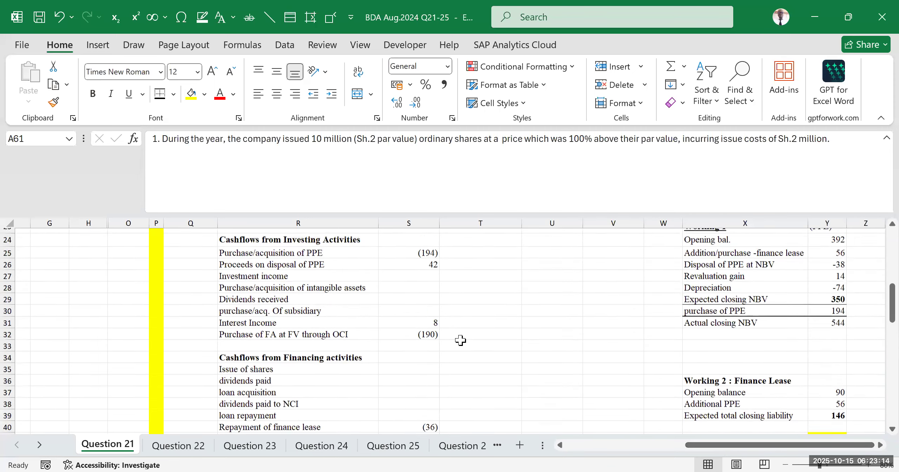
scroll(414, 366, down, 2)
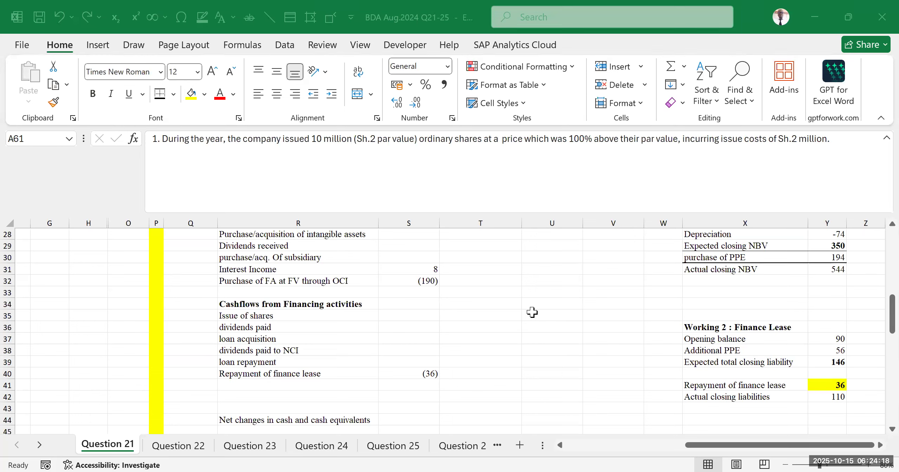
click(502, 329)
click(496, 281)
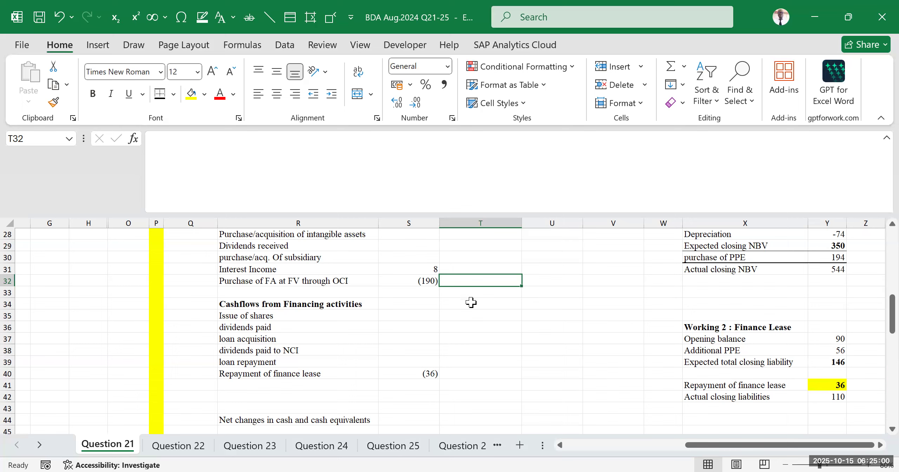
drag(742, 307, 759, 328)
drag(764, 368, 713, 388)
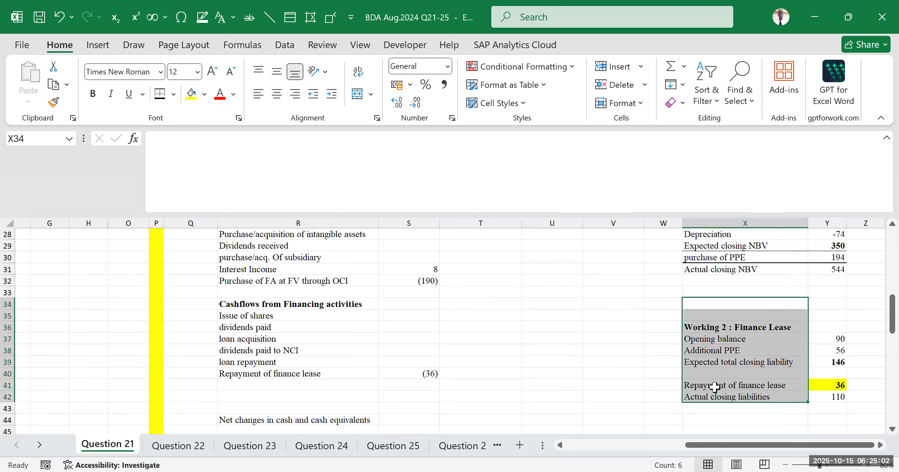
- Extend the share issue label in R35 to read "Issue of shares (OSC)"
click(421, 337)
click(413, 314)
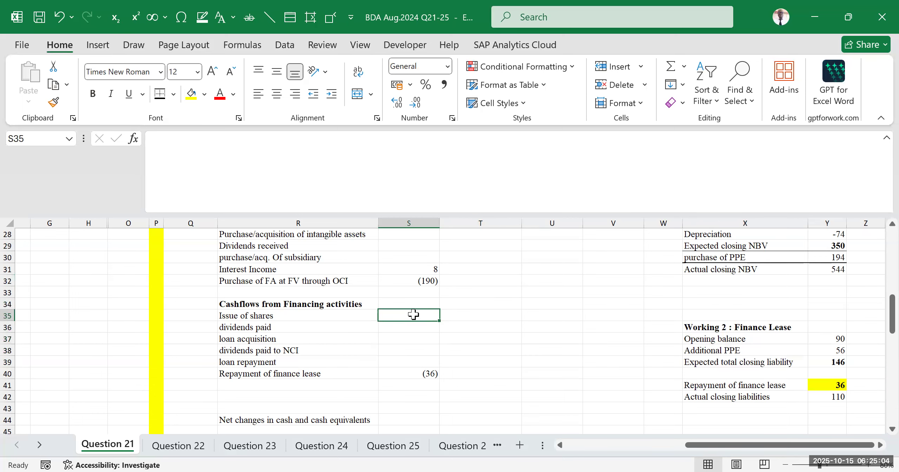
click(307, 315)
double_click(309, 314)
text(()
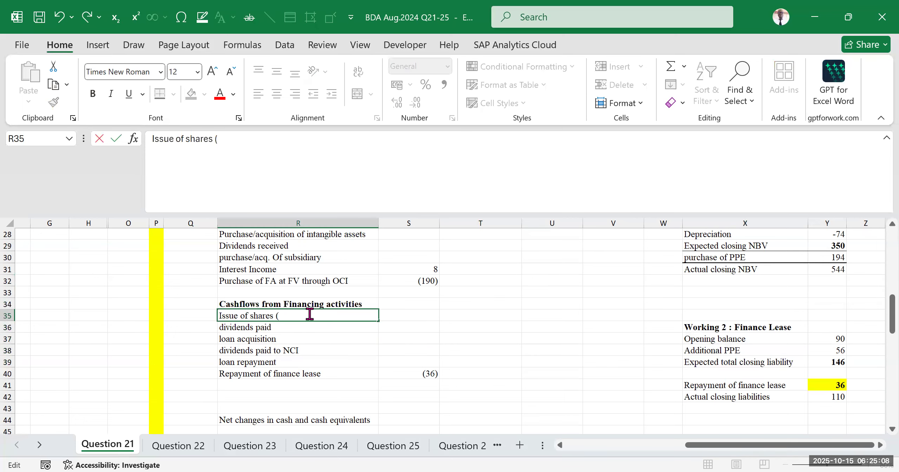
text(OSC)
click(432, 384)
- Start the share issue formula in S35 with the bracketed 2023 ordinary share capital plus share premium, =(C42+C43)
click(421, 319)
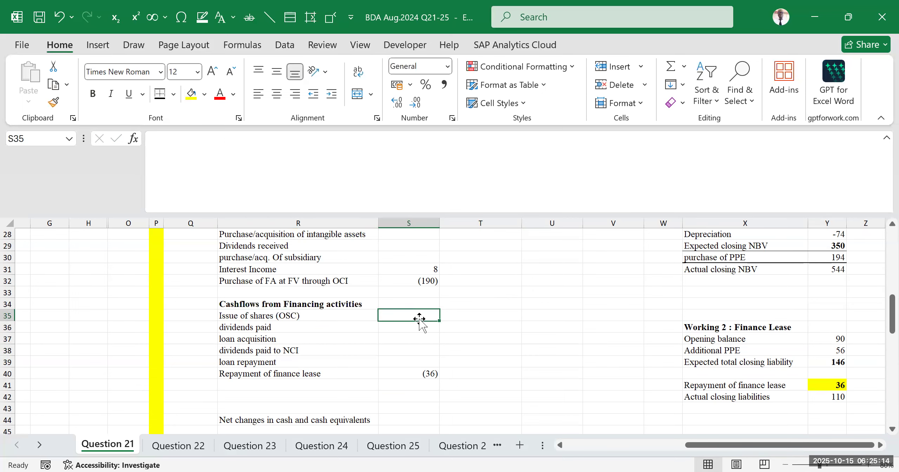
text(=)
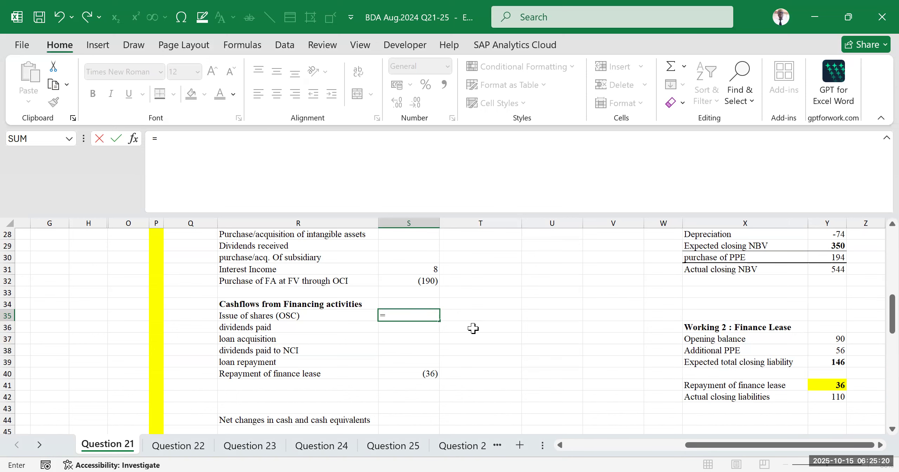
drag(697, 449, 558, 456)
scroll(246, 375, down, 2)
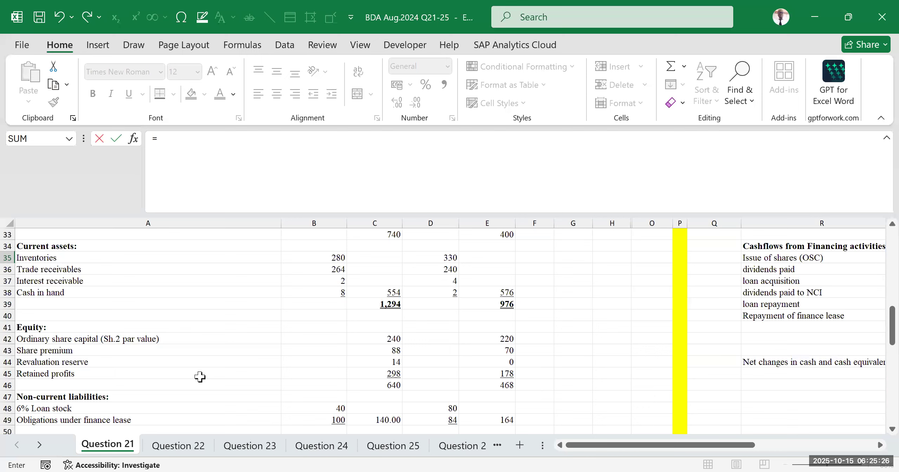
click(371, 339)
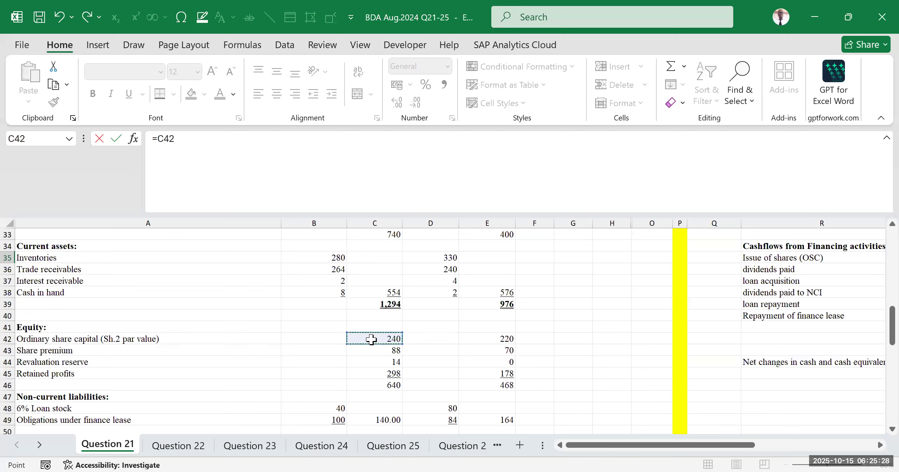
text(+)
click(369, 353)
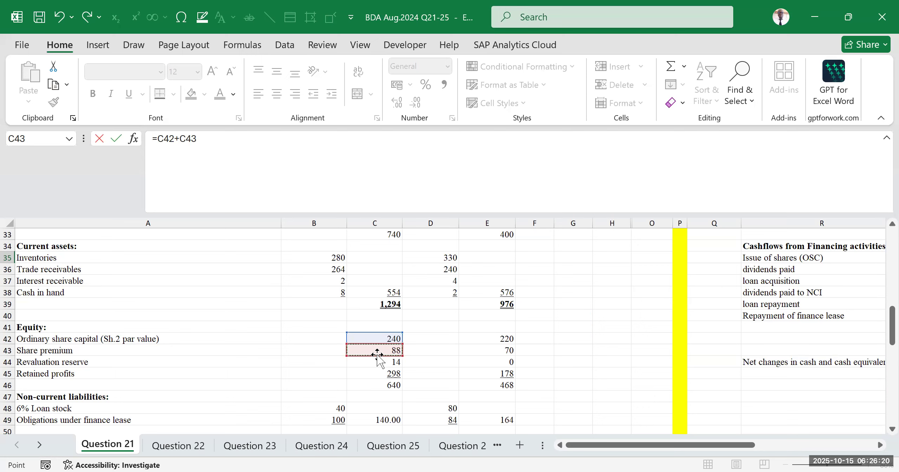
click(204, 143)
text())
click(158, 139)
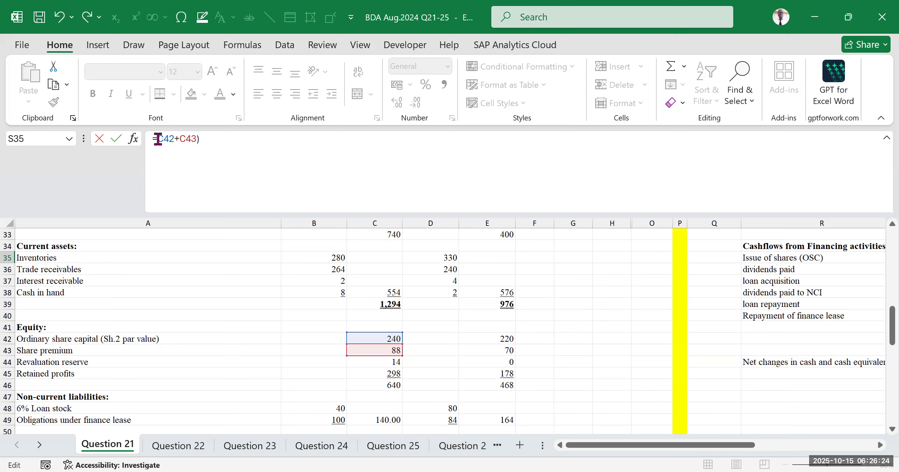
text(()
- Extend the S35 formula to subtract the 2022 ordinary share capital plus share premium, adding -(E42+E43 without the closing bracket
text(-()
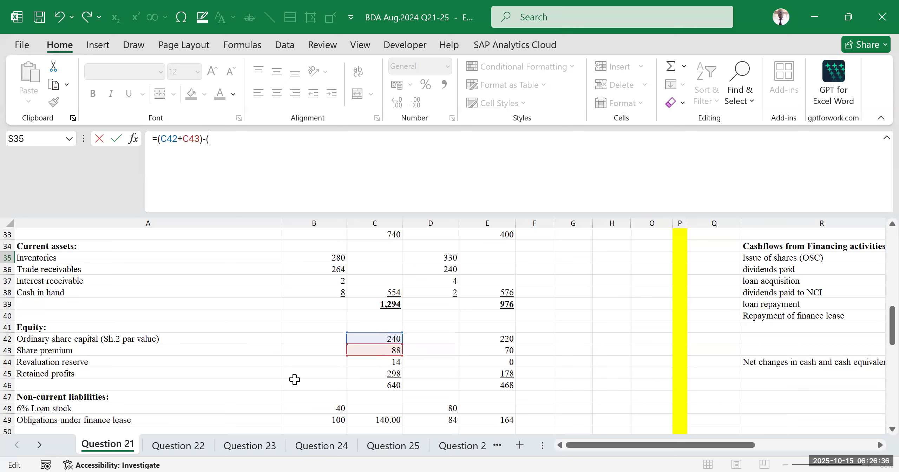
click(500, 340)
scroll(500, 340, up, 3)
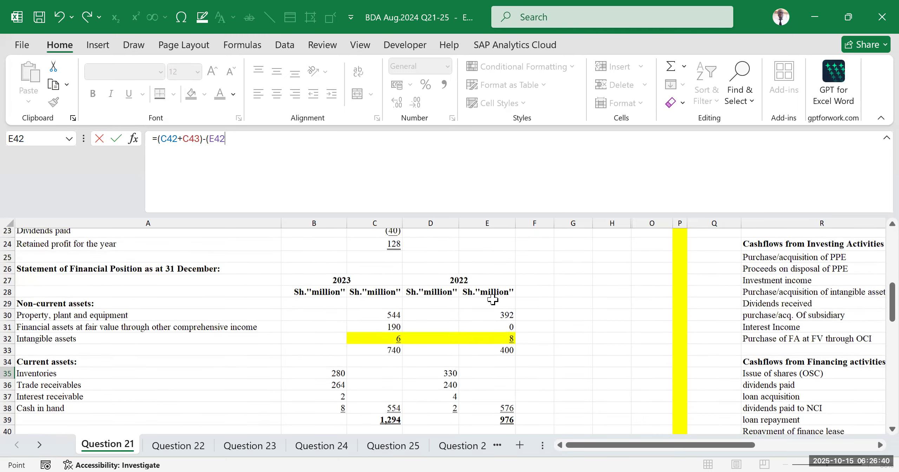
scroll(481, 304, down, 3)
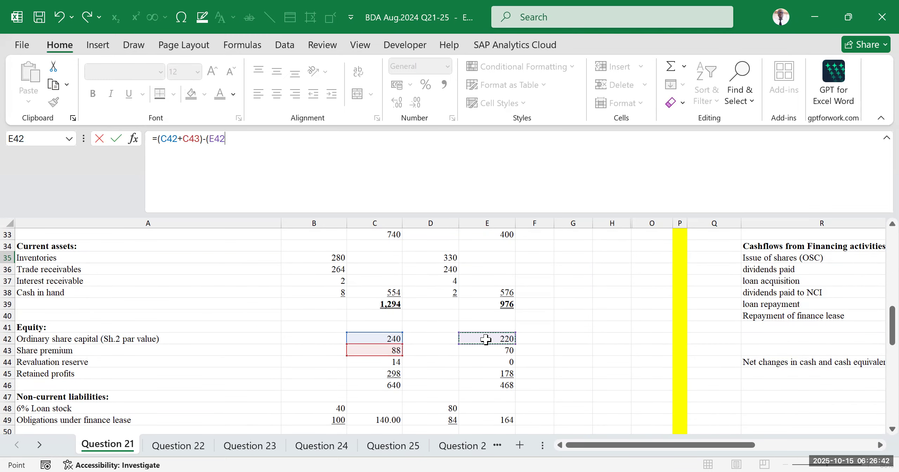
text(+)
click(480, 354)
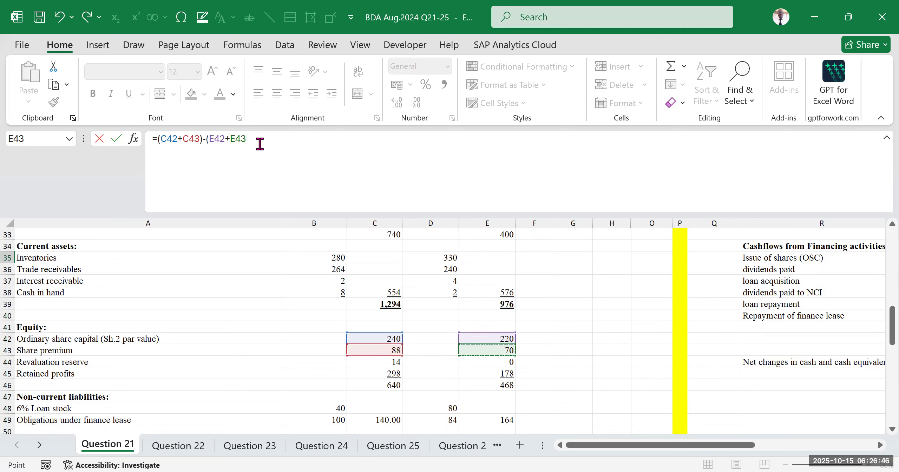
drag(257, 139, 207, 140)
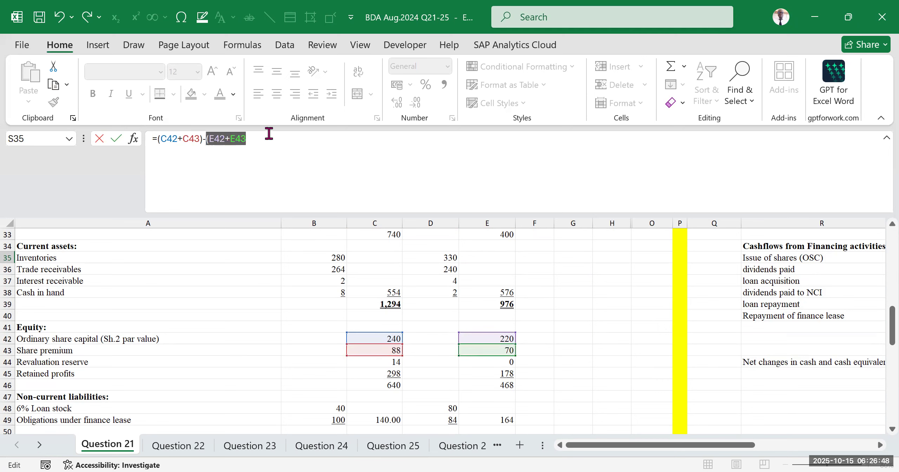
click(255, 141)
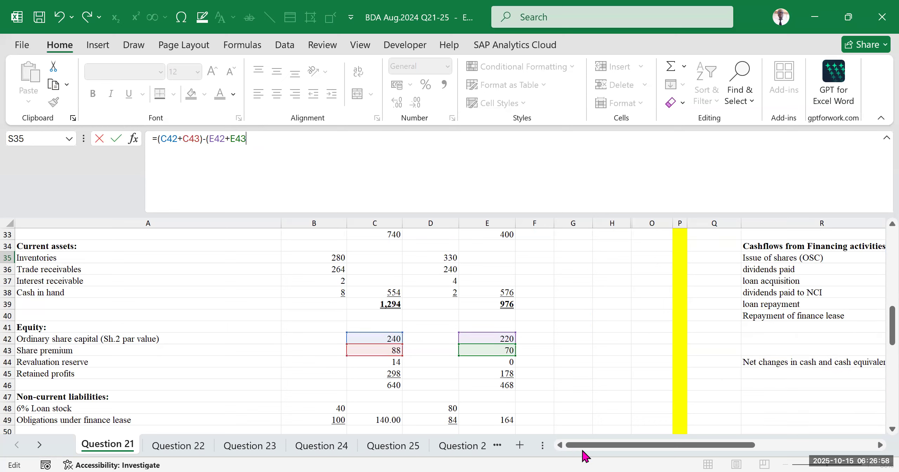
- Check the additional information on the share issue and enter the completed S35 formula as =(C42+C43)-(E42+E43)
scroll(376, 365, down, 3)
scroll(377, 365, down, 5)
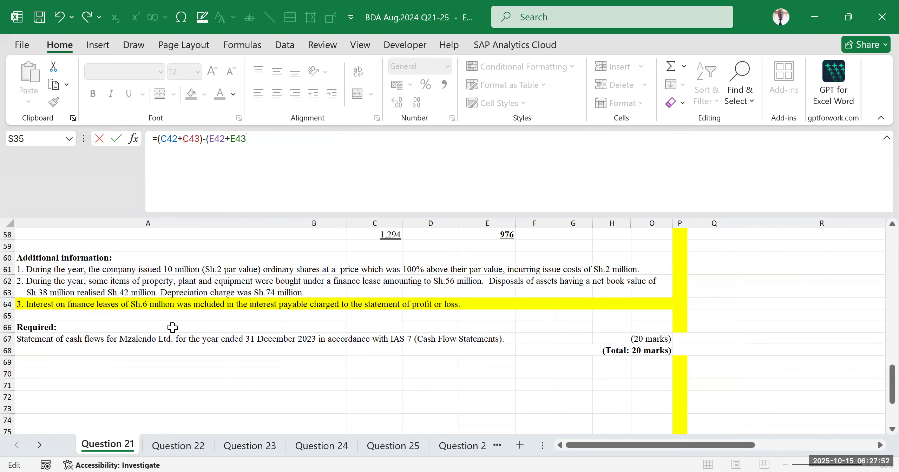
scroll(104, 341, up, 2)
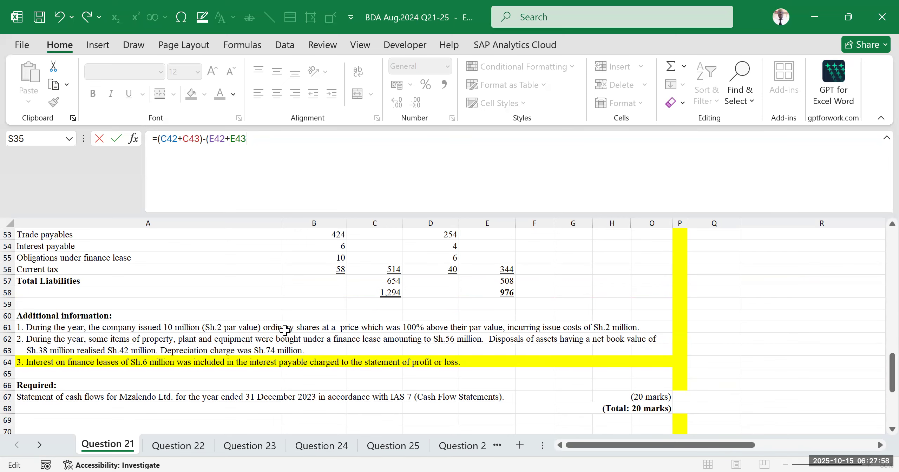
scroll(285, 330, up, 5)
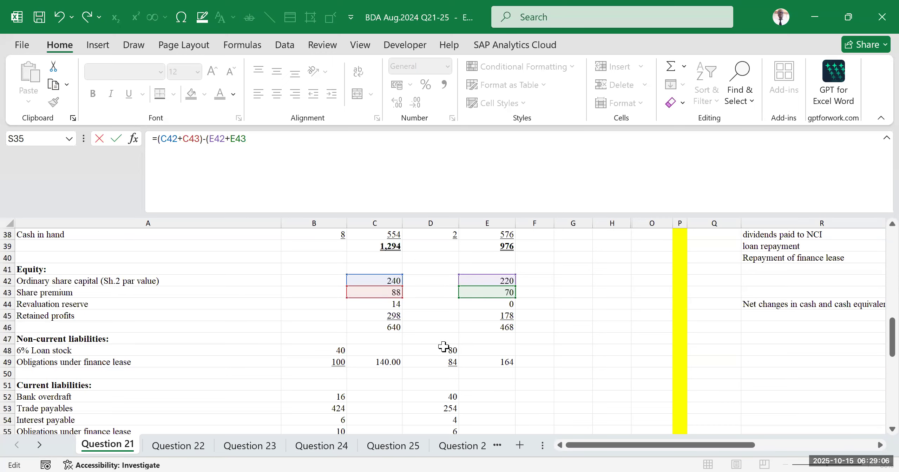
scroll(442, 346, down, 8)
scroll(369, 344, up, 3)
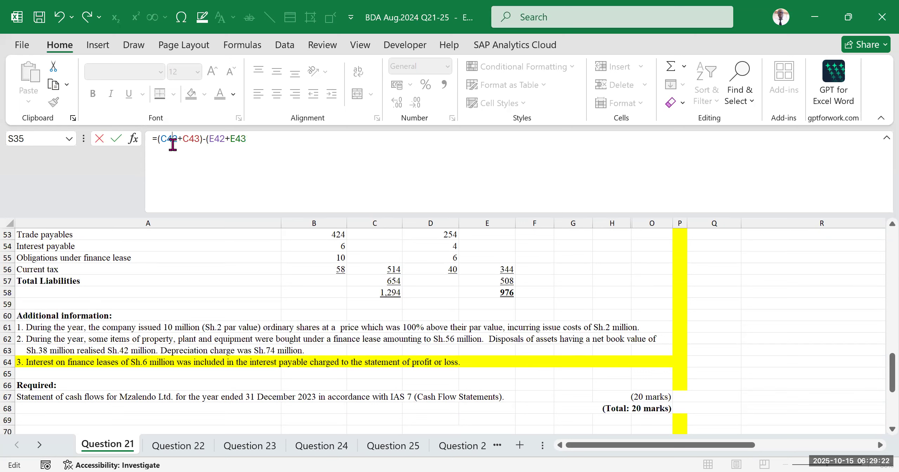
click(241, 141)
click(260, 137)
text())
key(Return)
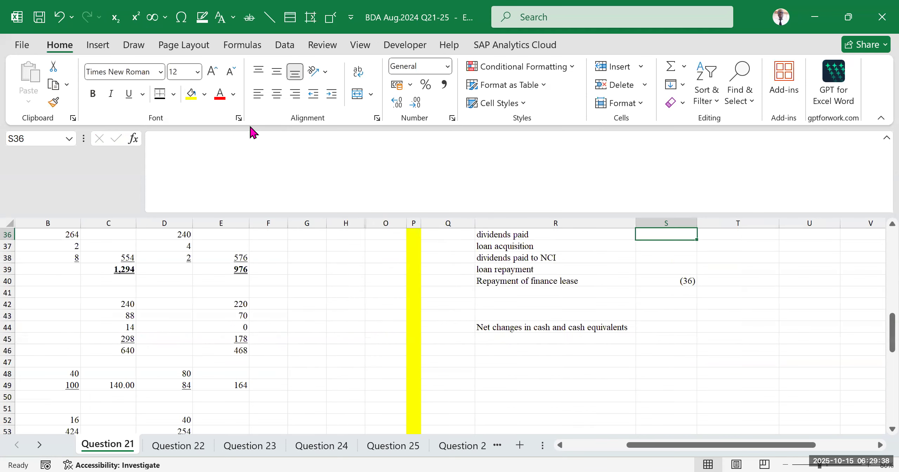
- Review the Issue of shares formula in S35 against the share issue and issue costs note in row 61
scroll(541, 263, up, 2)
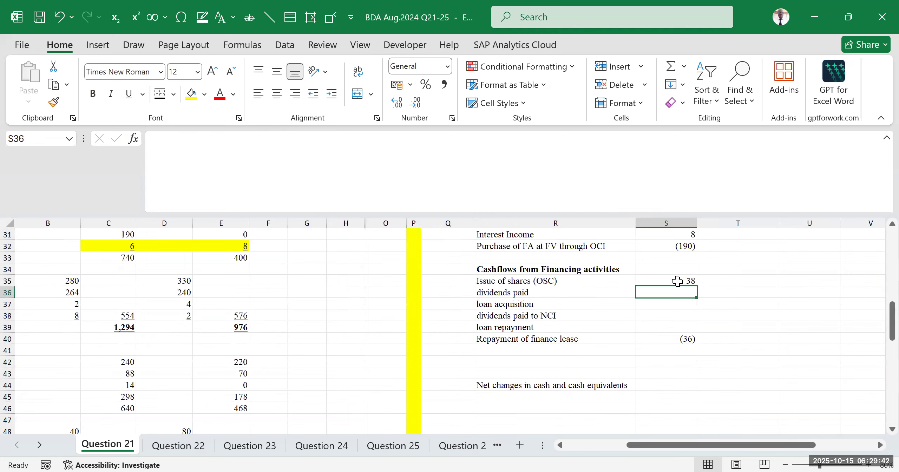
click(678, 281)
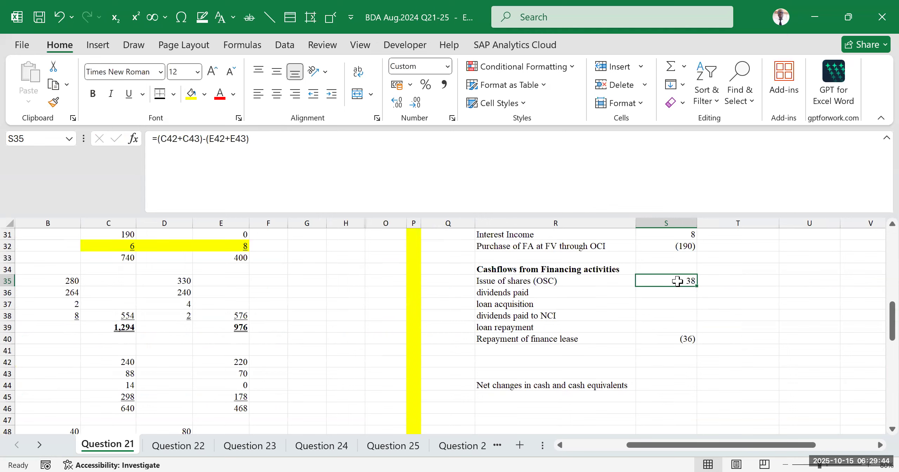
drag(209, 139, 169, 139)
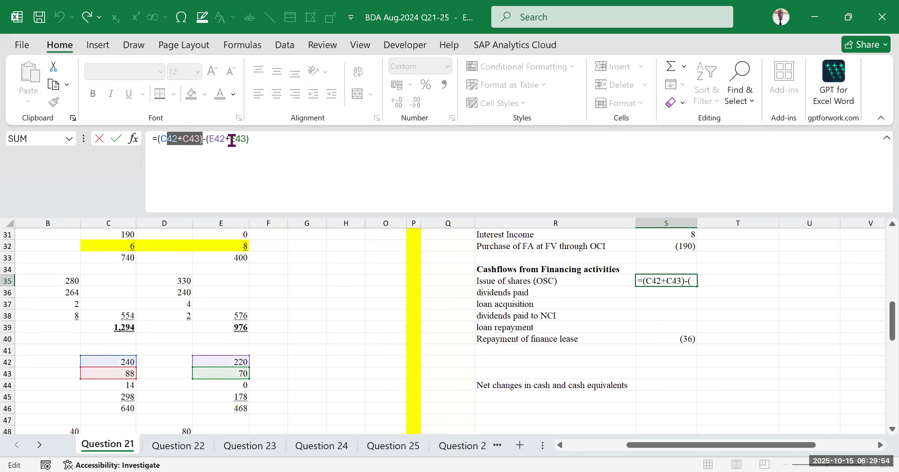
click(221, 139)
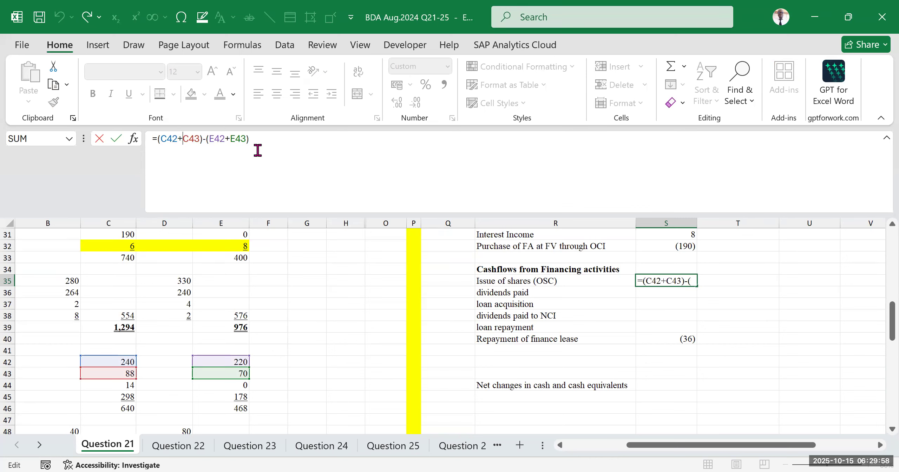
key(Return)
click(671, 283)
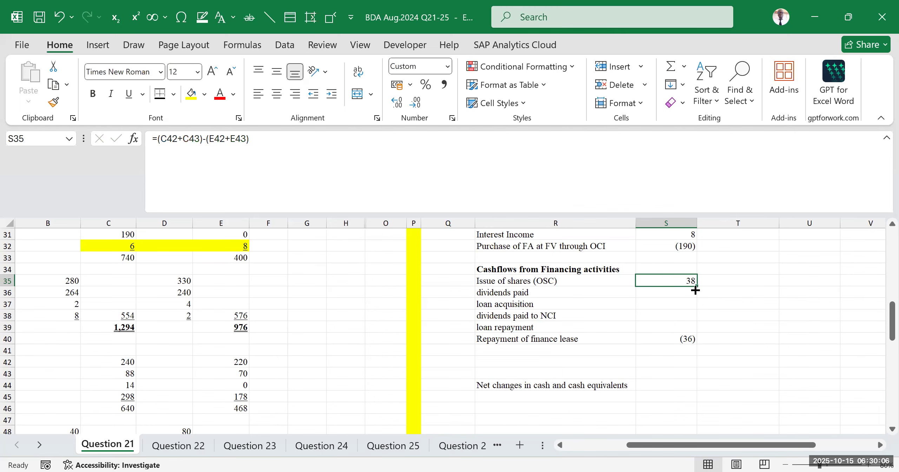
drag(683, 446, 587, 455)
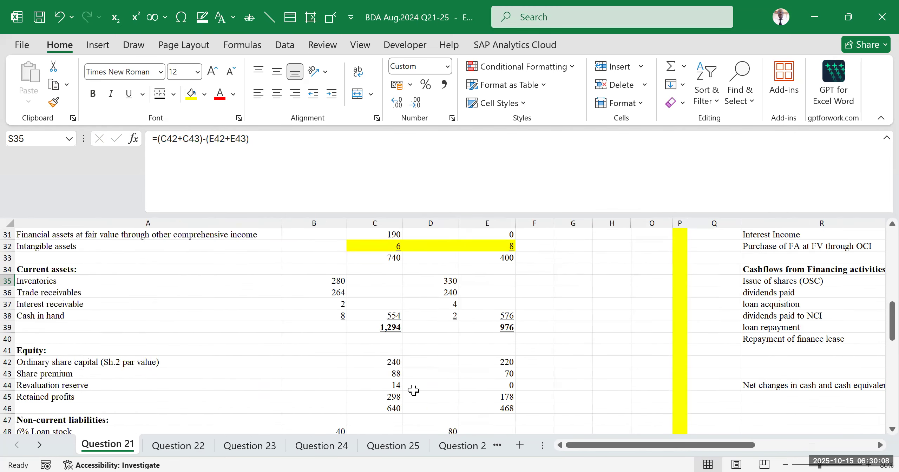
scroll(492, 369, down, 7)
click(540, 350)
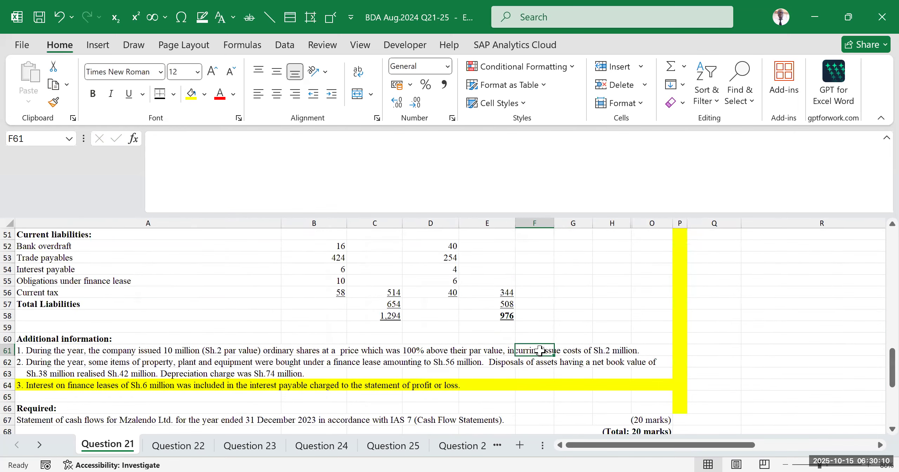
scroll(603, 330, up, 7)
drag(752, 446, 783, 444)
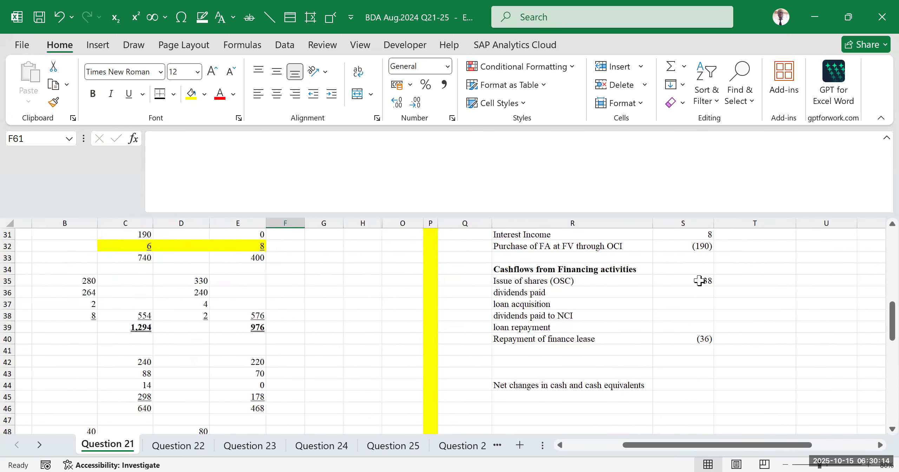
click(700, 281)
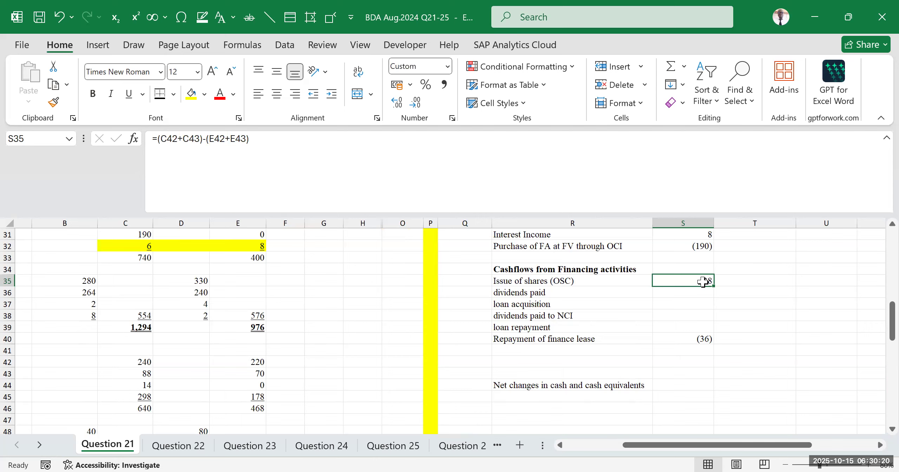
- Compare the 2023 and 2022 balances of ordinary share capital and share premium, and re-read the share issue note
drag(692, 445, 576, 450)
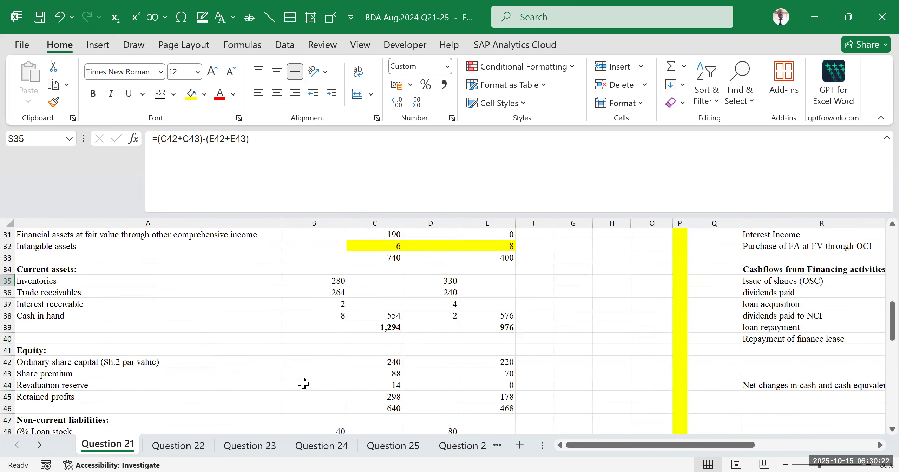
scroll(303, 384, down, 2)
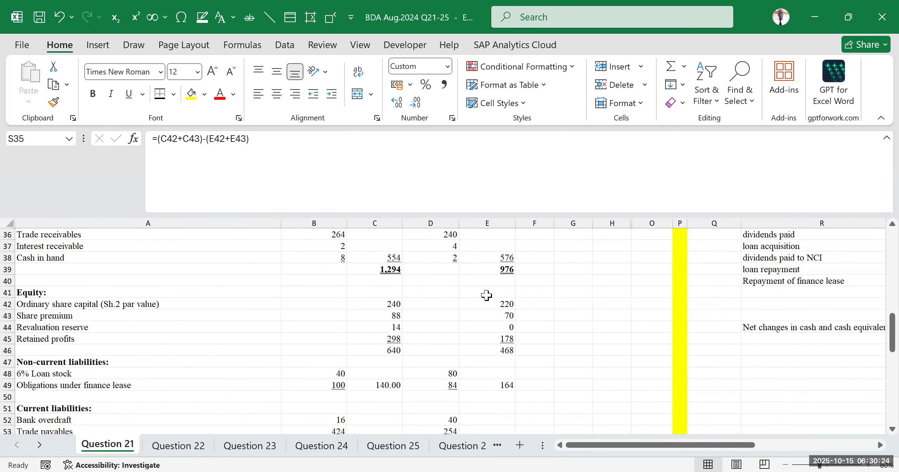
drag(495, 304, 495, 316)
drag(387, 302, 388, 314)
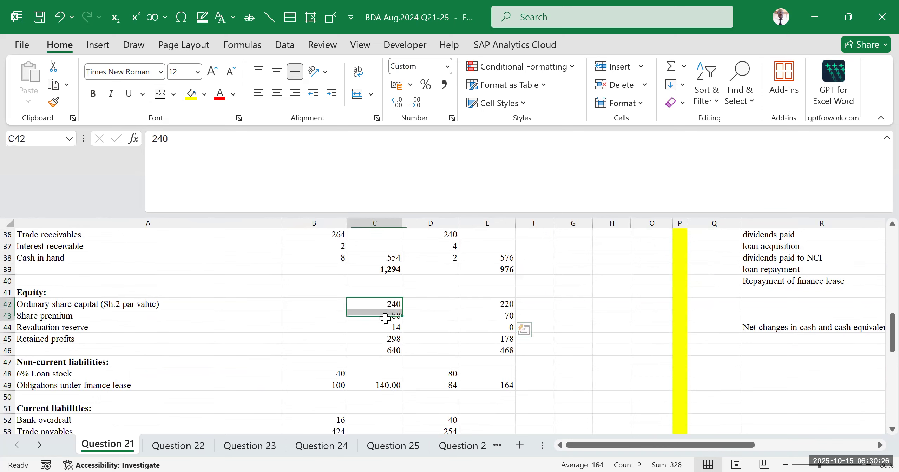
click(500, 304)
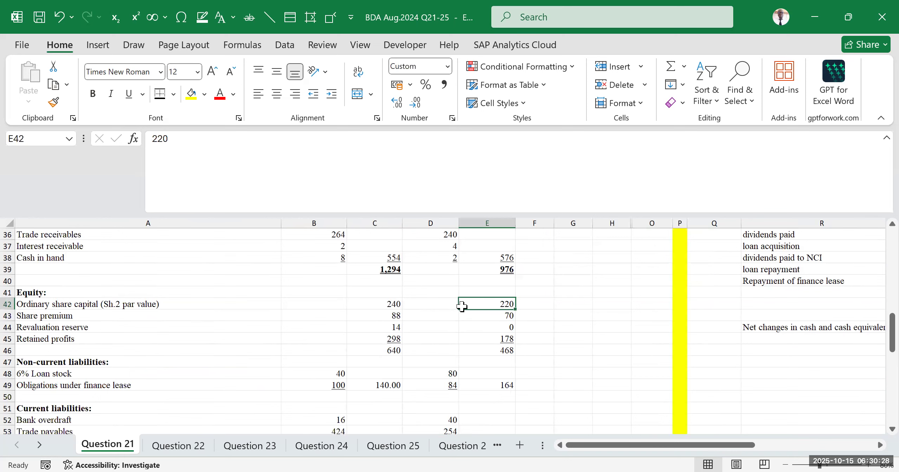
click(388, 301)
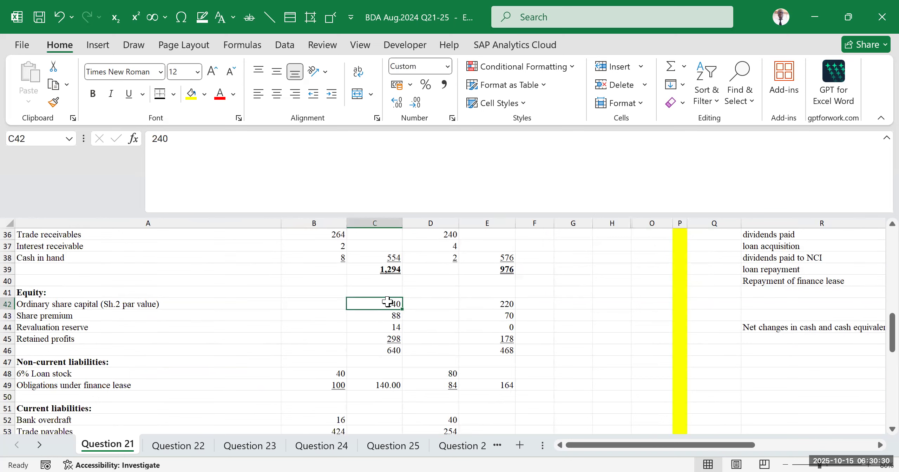
click(497, 316)
click(383, 315)
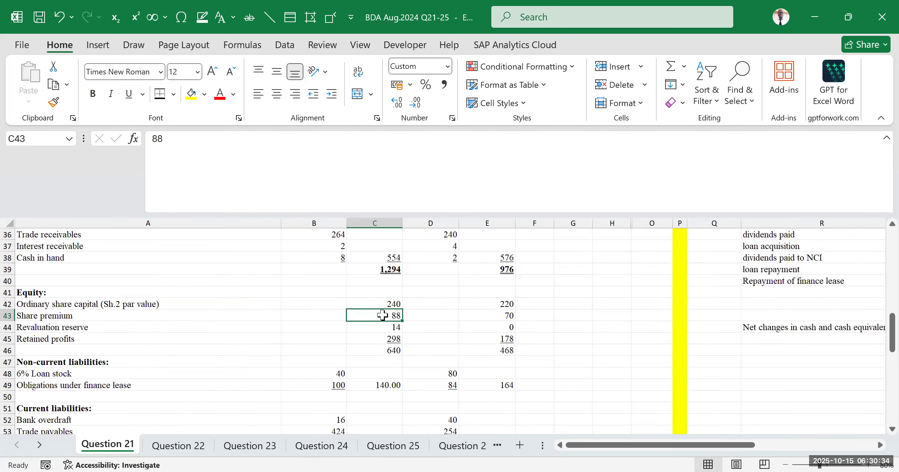
drag(382, 303, 499, 316)
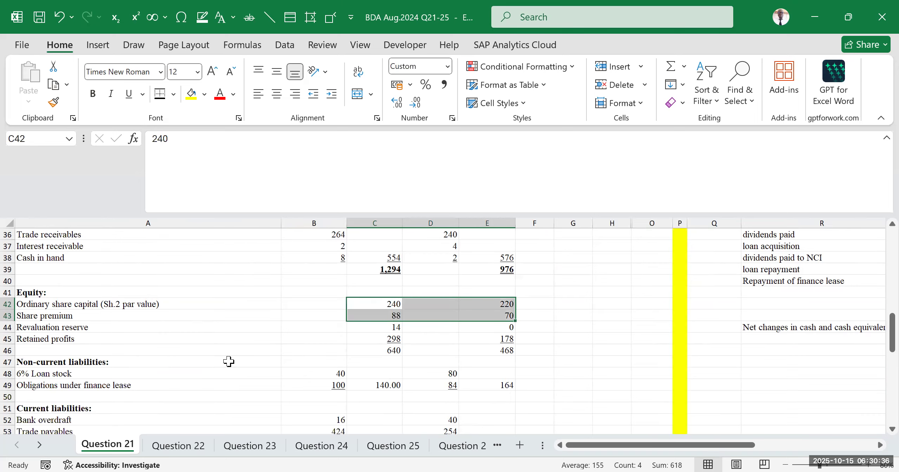
scroll(229, 362, down, 7)
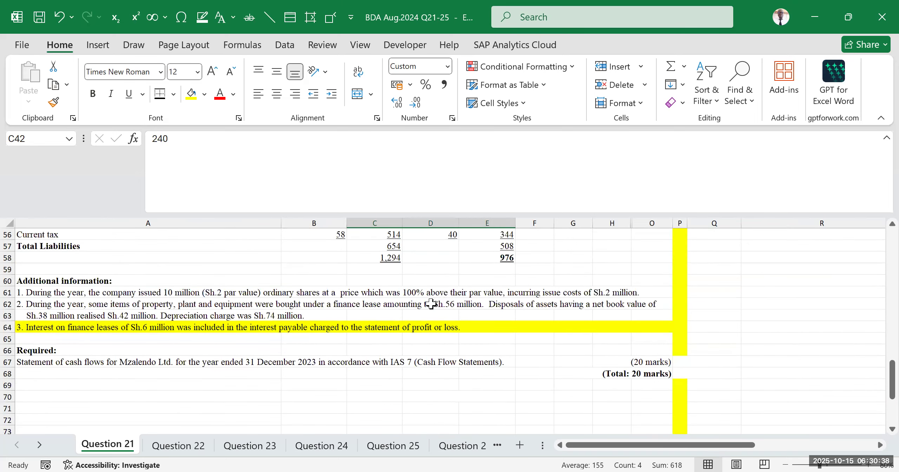
scroll(435, 352, up, 2)
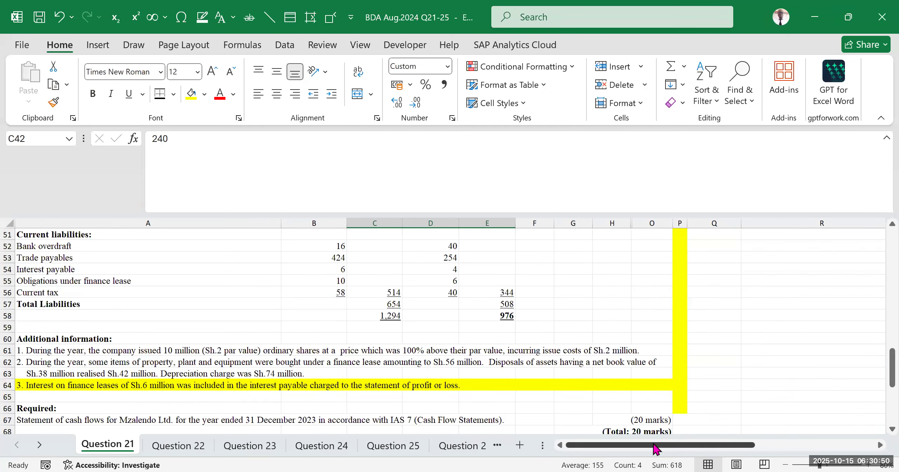
scroll(383, 362, up, 5)
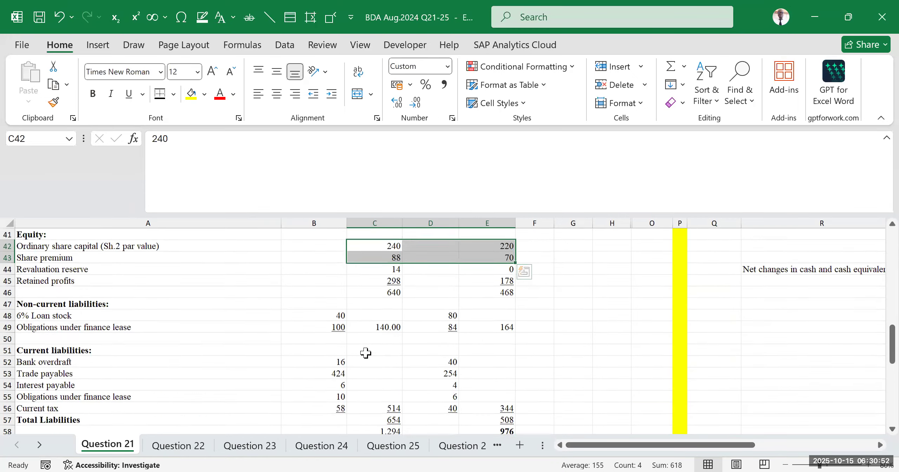
- Examine the profit or loss lines from gross profit to finance costs, and return to the Issue of shares amount in S35
scroll(293, 353, up, 10)
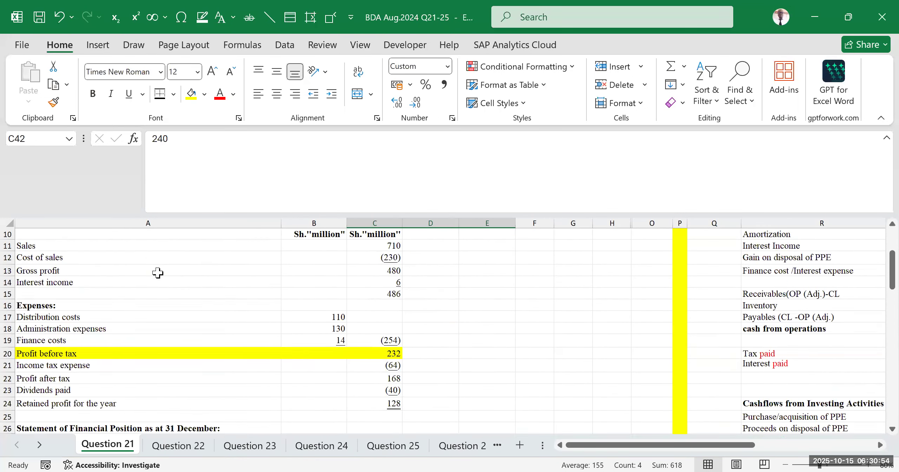
click(119, 308)
click(61, 352)
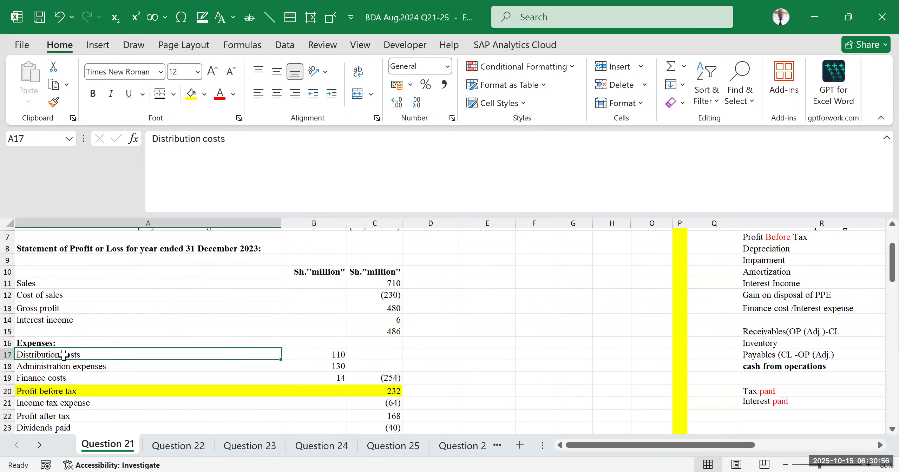
drag(72, 307, 163, 371)
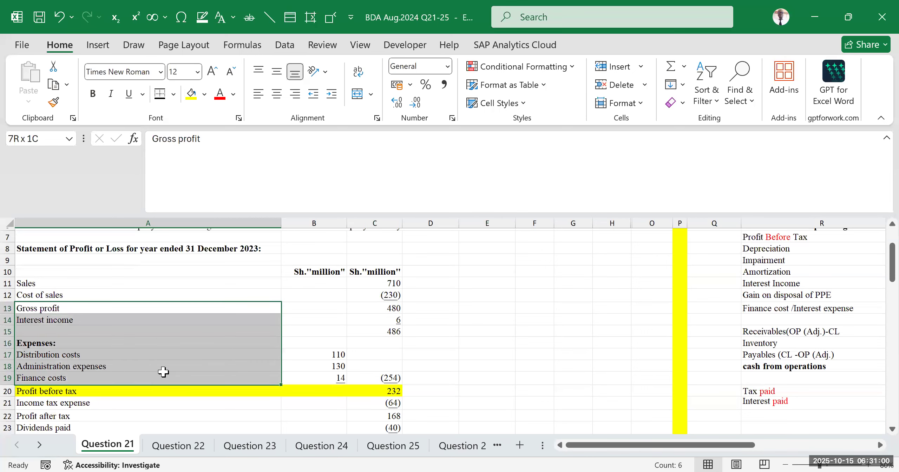
drag(570, 447, 697, 437)
scroll(675, 404, down, 5)
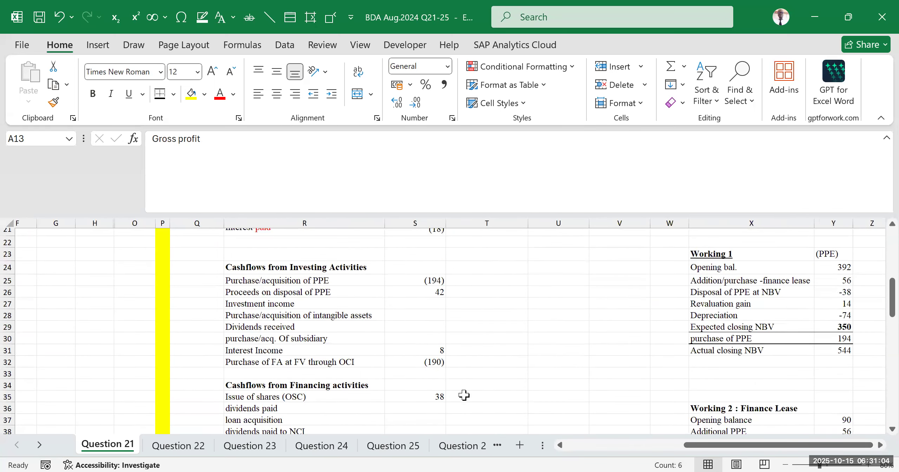
scroll(440, 383, down, 2)
click(435, 339)
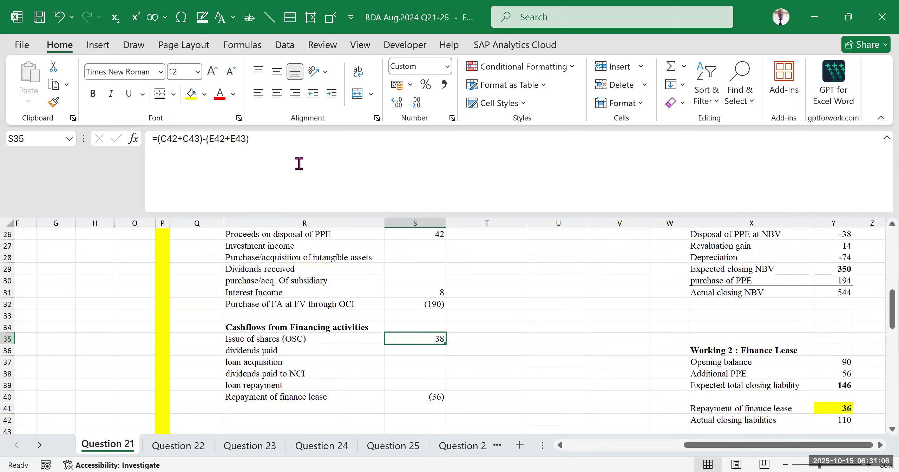
- Deduct the issue costs of 2 from the Issue of shares amount, making S35 =(C42+C43)-(E42+E43)-2
click(277, 143)
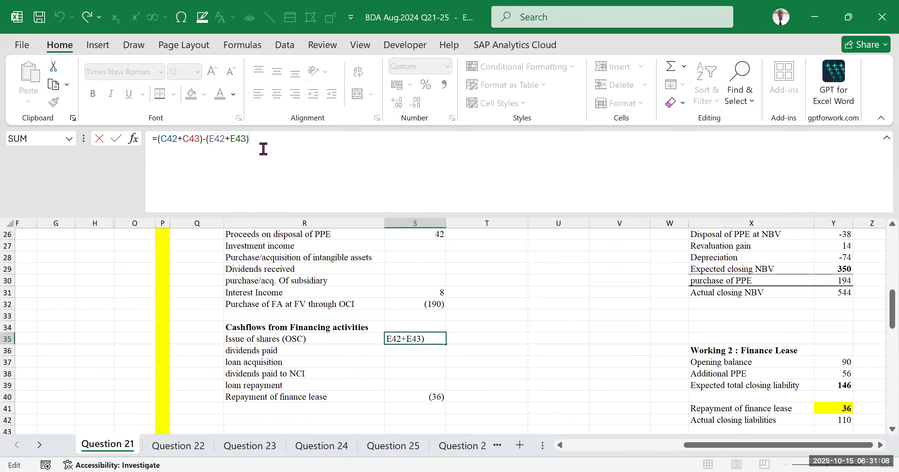
text(-)
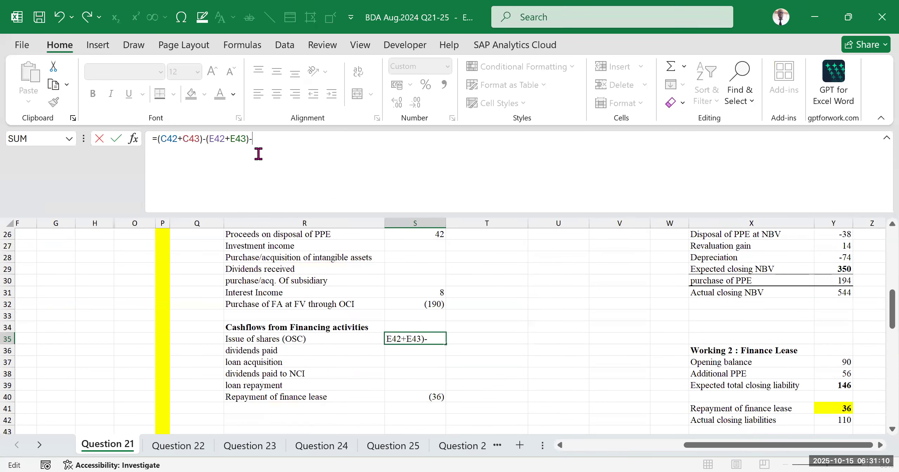
text(2)
key(Return)
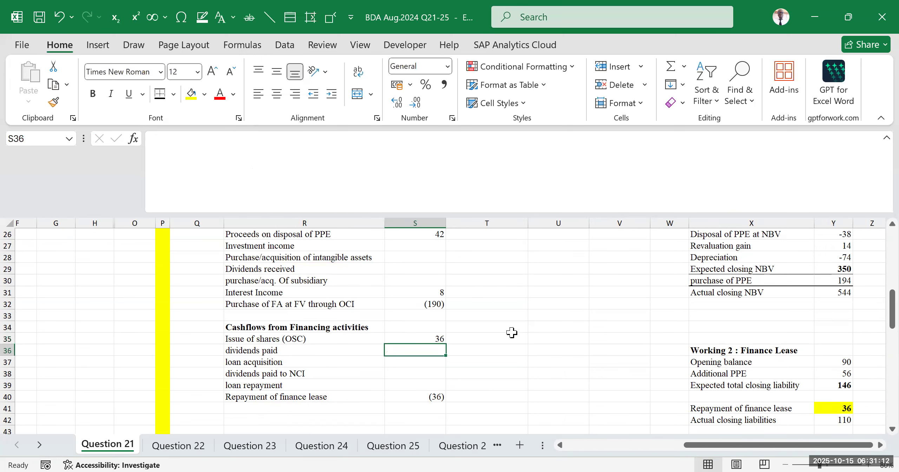
click(531, 363)
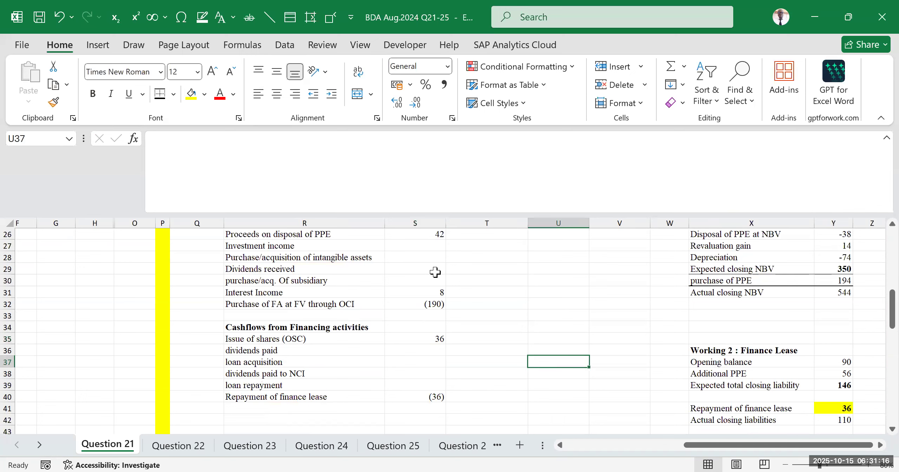
click(499, 305)
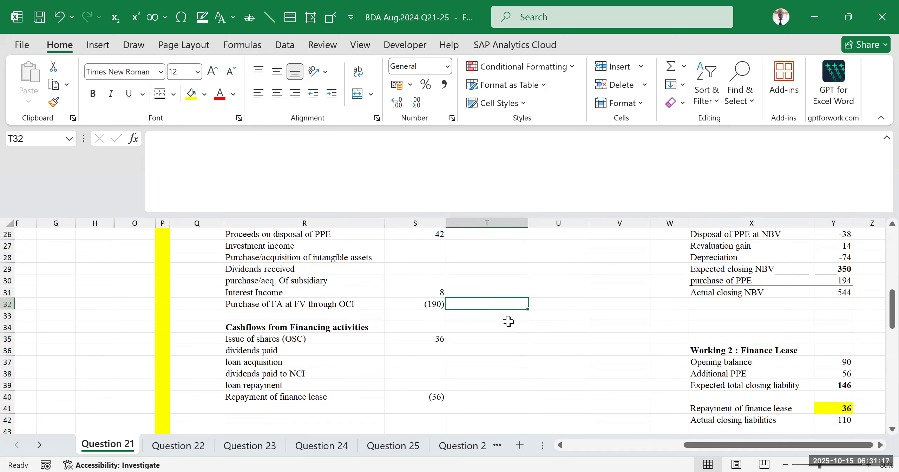
- Review the E42+E43 part and the deduction of 2 in the Issue of shares formula in S35
click(434, 338)
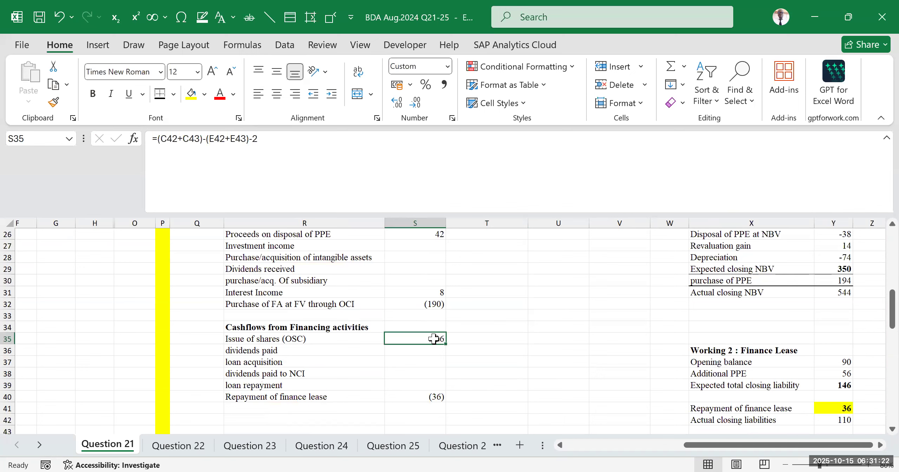
double_click(435, 339)
drag(435, 342, 475, 343)
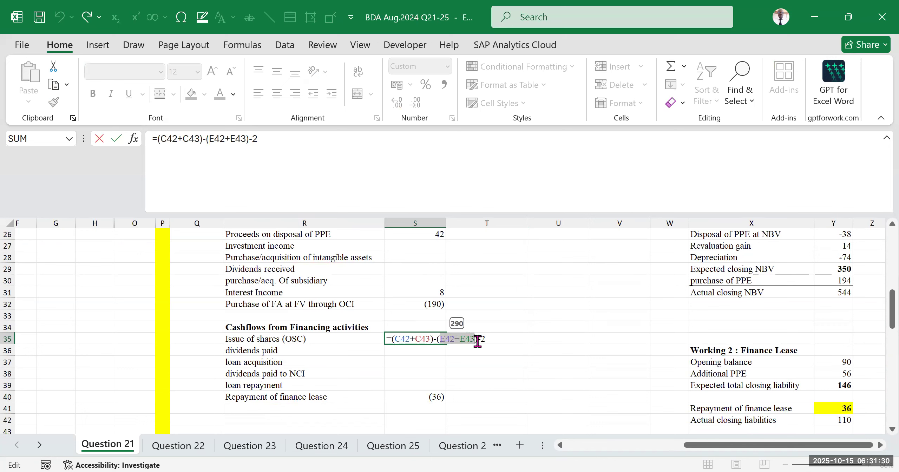
drag(490, 340, 481, 340)
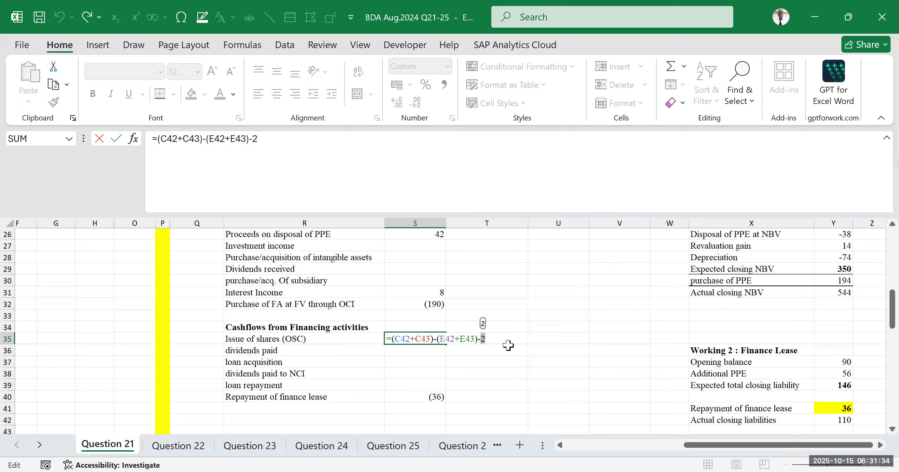
drag(438, 340, 485, 337)
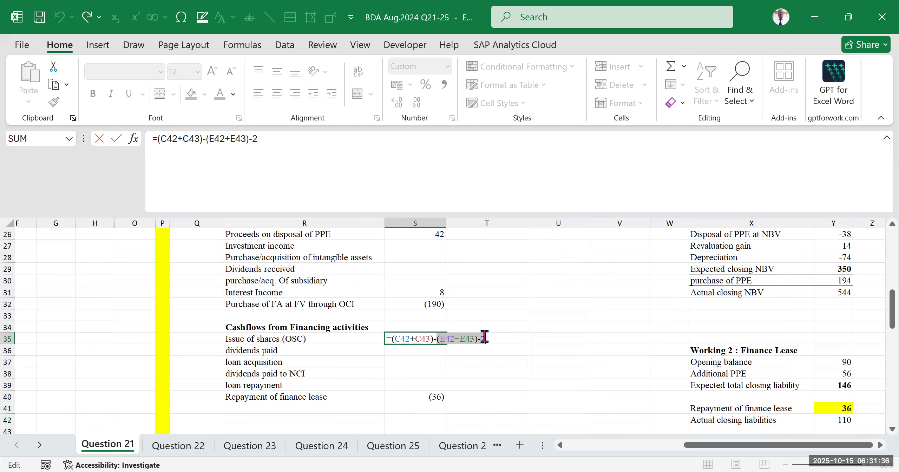
click(486, 337)
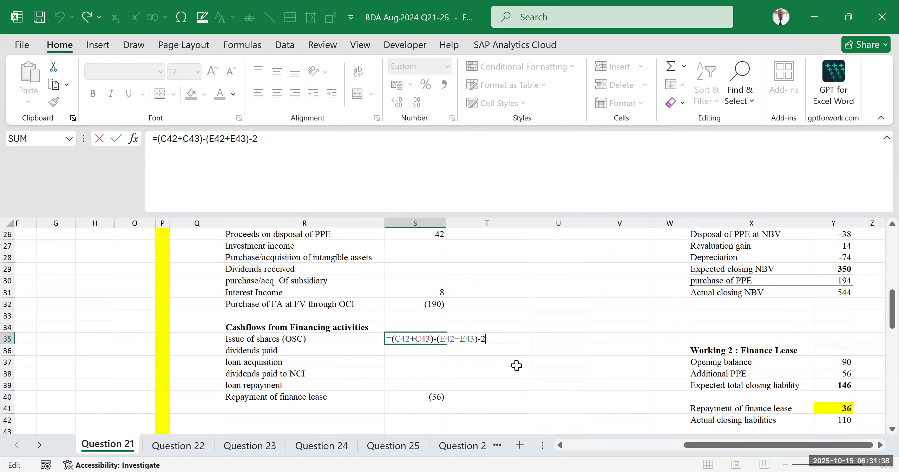
key(Return)
- Enter a bold OSC label in X45 below the finance lease working
scroll(584, 363, down, 3)
drag(729, 339, 744, 419)
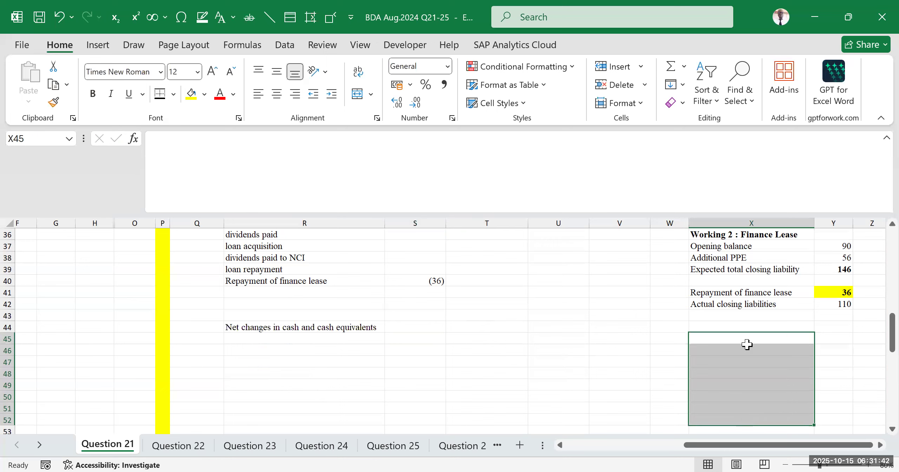
click(756, 394)
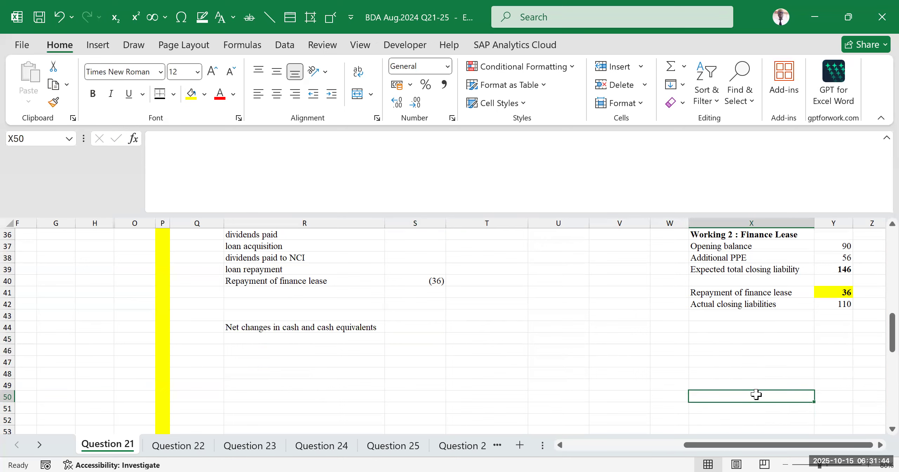
scroll(492, 317, up, 2)
scroll(580, 310, down, 3)
click(787, 318)
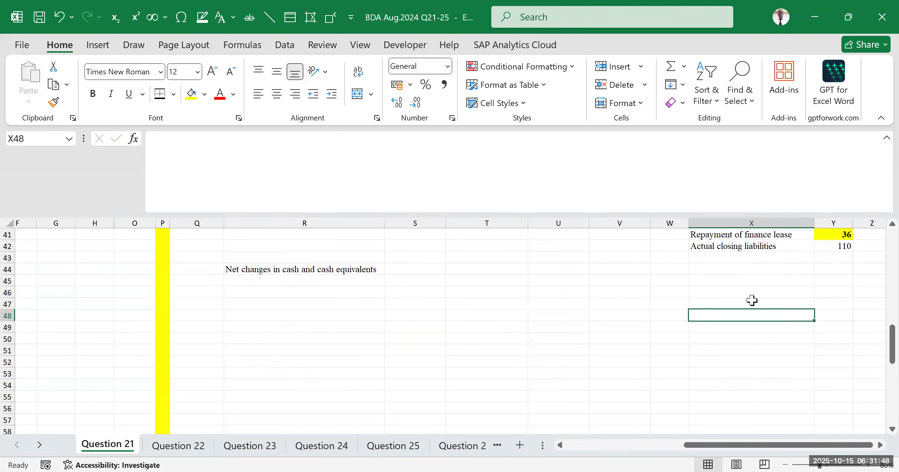
scroll(753, 301, up, 2)
scroll(757, 317, up, 2)
scroll(740, 353, down, 2)
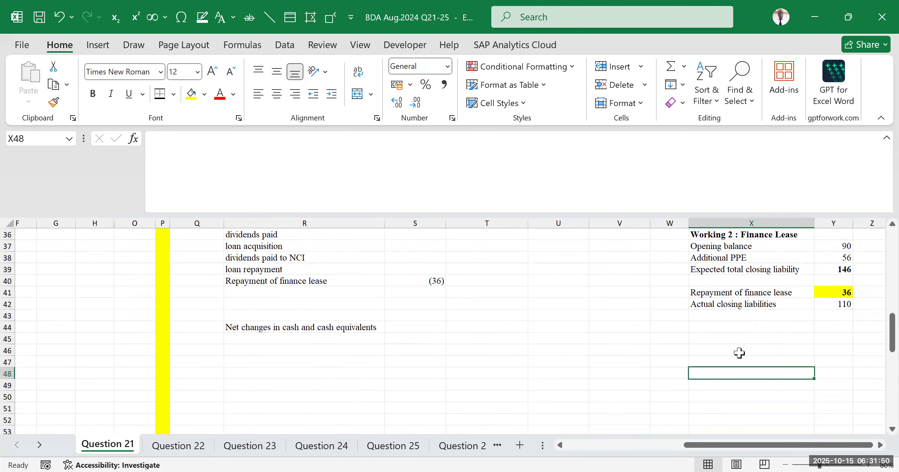
click(730, 338)
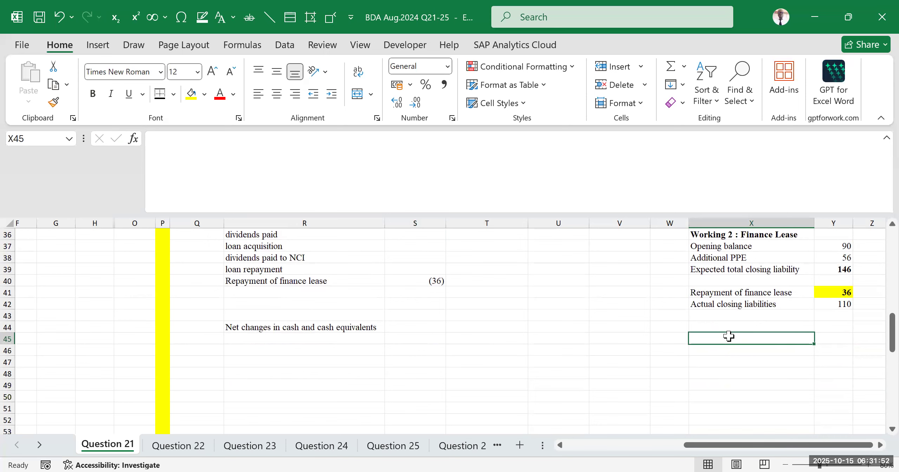
text(oc)
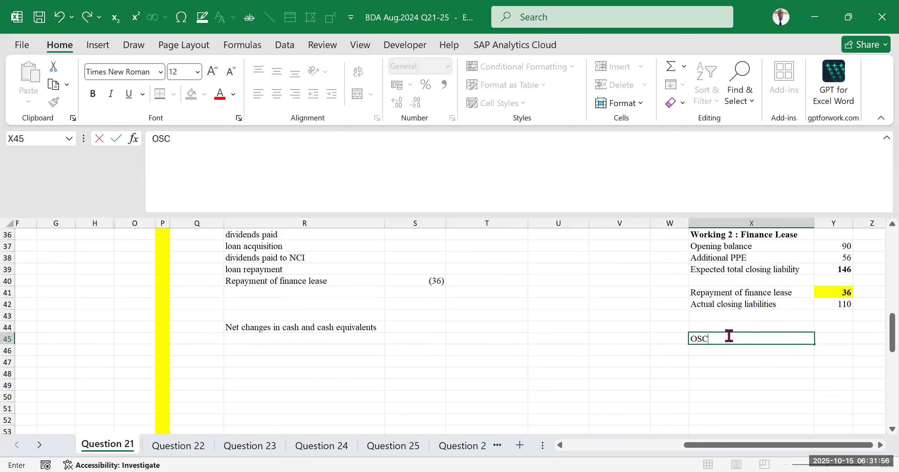
key(ctrl+Return)
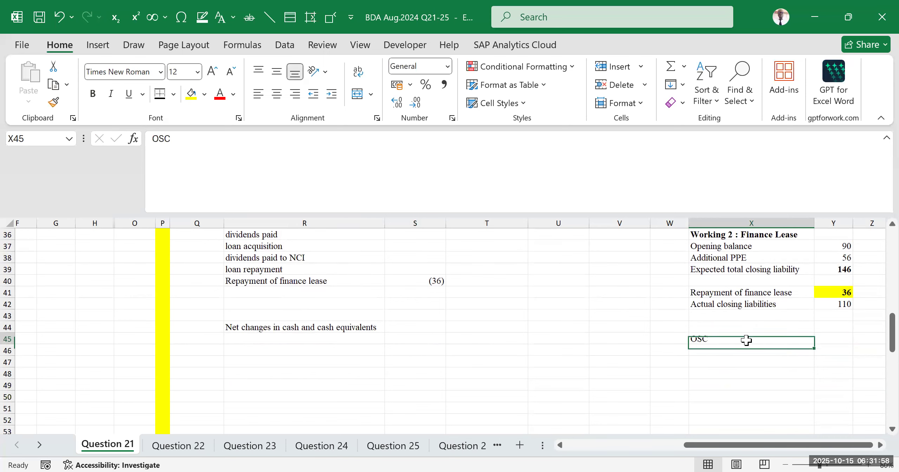
key(ctrl+b)
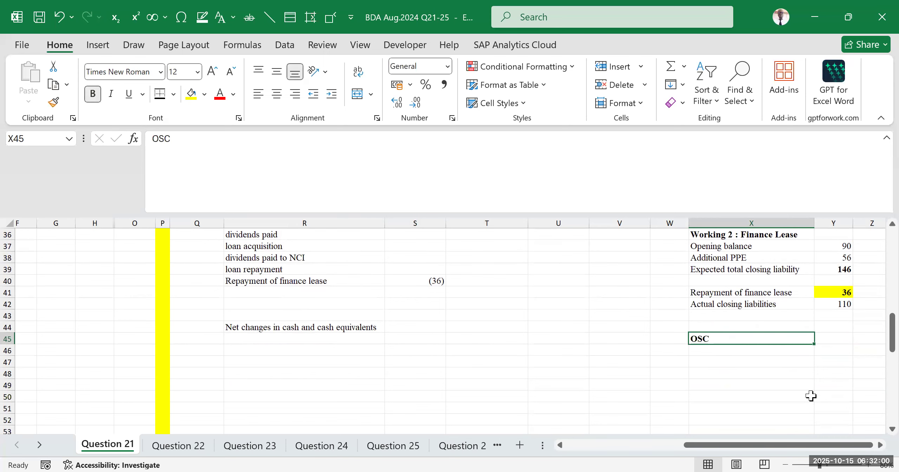
- Move the OSC label down to X46 and enter the heading Working 3:OSC in X45, bold and underlined
scroll(790, 396, up, 2)
click(759, 418)
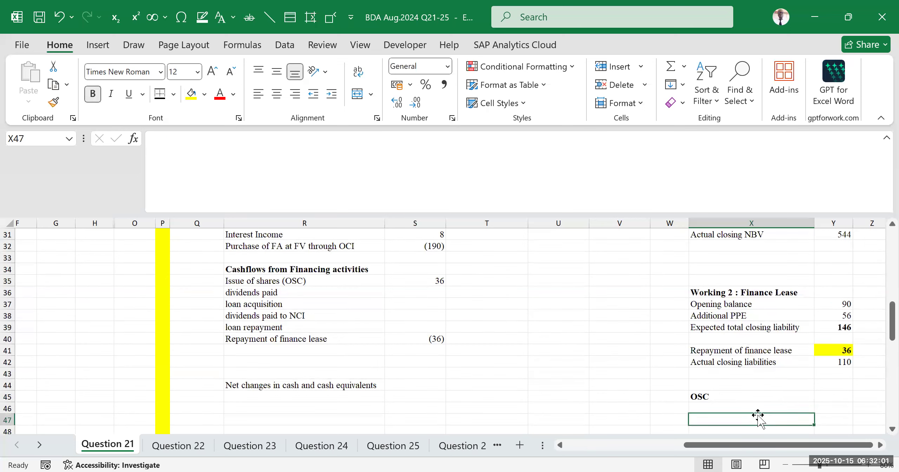
click(720, 399)
drag(726, 403, 728, 407)
click(726, 396)
text(W)
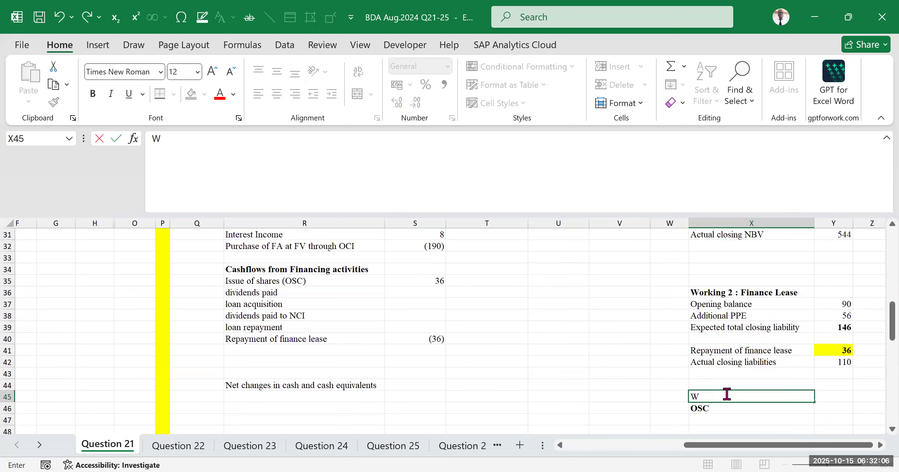
text(orking 3:OSC)
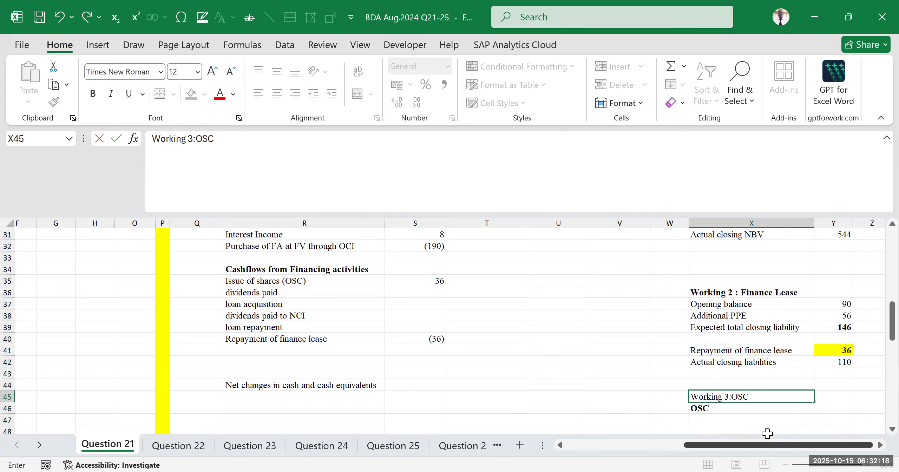
key(Return)
click(782, 396)
key(ctrl+b)
key(ctrl+u)
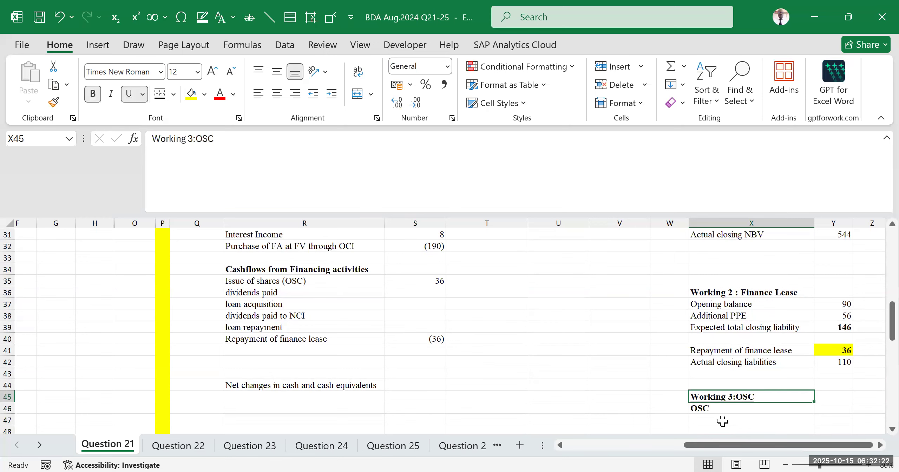
- Clear the OSC label in X46 and enter Opening bal there instead
click(719, 410)
key(BackSpace)
click(740, 360)
scroll(740, 360, down, 2)
click(730, 351)
text(O)
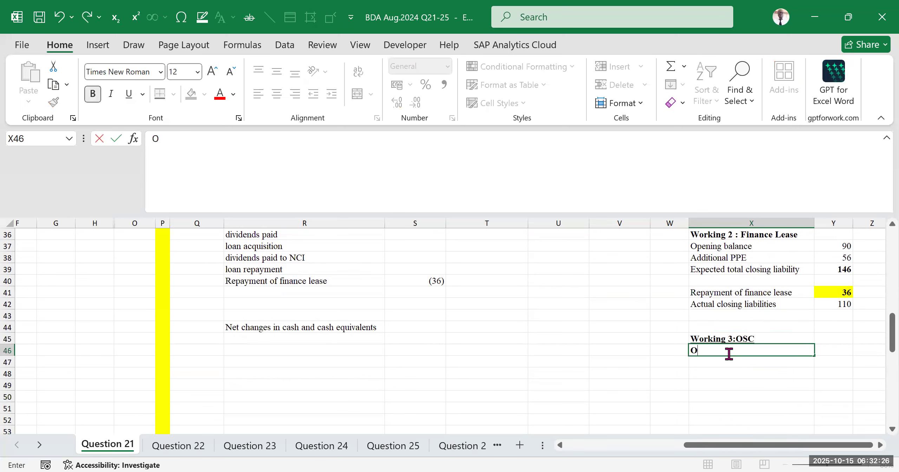
text(pening bal)
click(714, 384)
- Remove the bold formatting from X46:X49 and extend the X46 label to Opening bal:-
drag(734, 349, 734, 384)
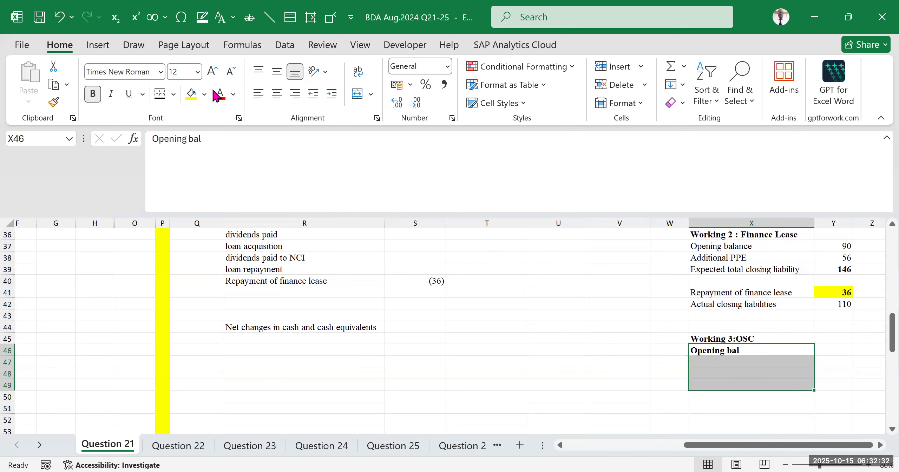
click(92, 95)
click(760, 412)
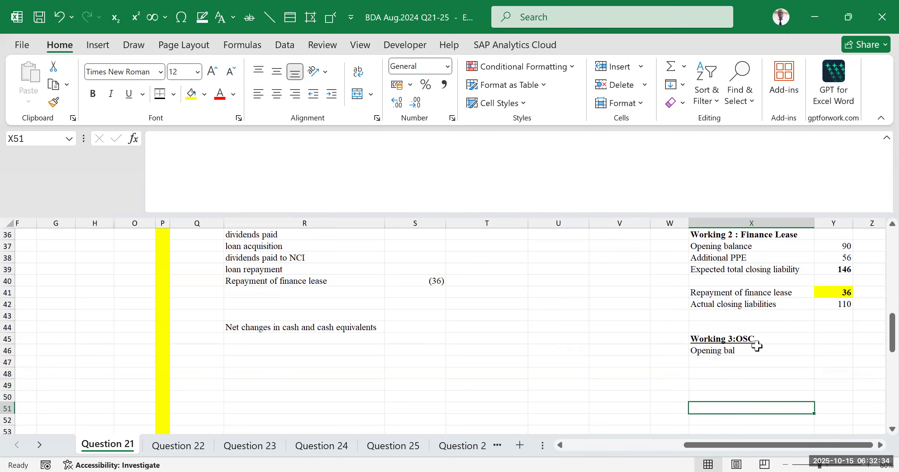
double_click(756, 350)
text(:-)
mouse_move(763, 355)
mouse_down()
mouse_move(766, 363)
mouse_move(756, 352)
mouse_up()
- Enter the labels OSC in X47 and Share premium in X48, and right-align both
click(756, 364)
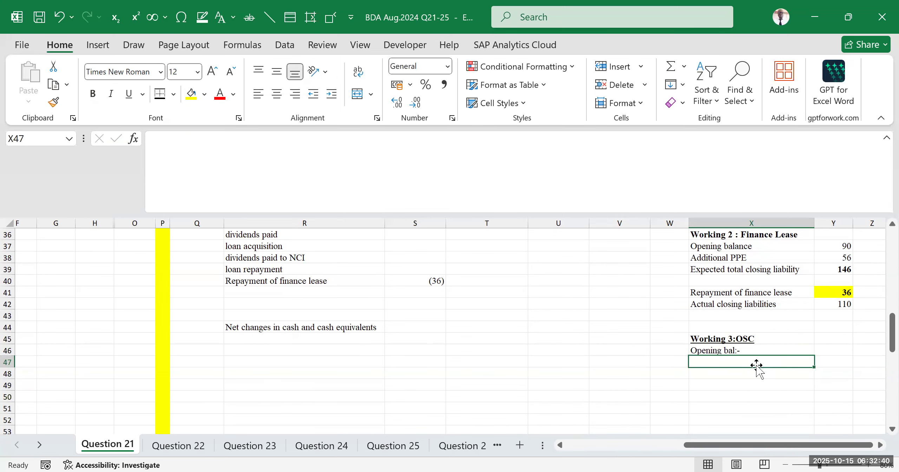
text(OSC)
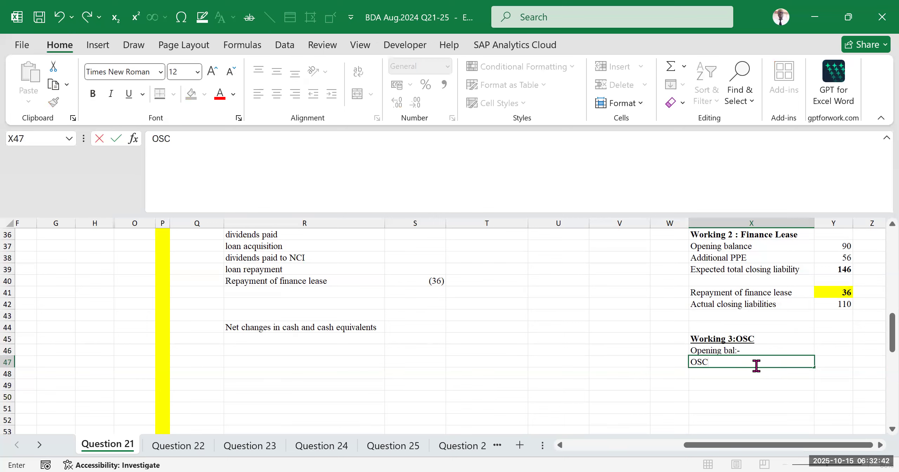
key(Return)
text(Share)
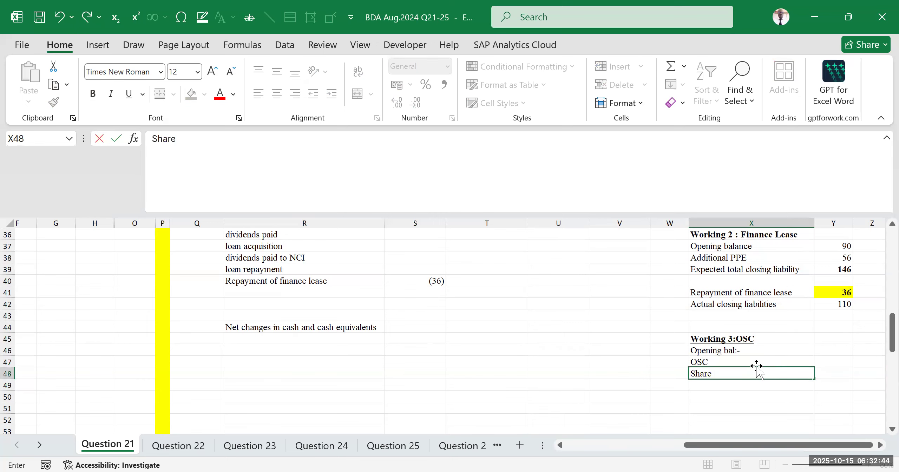
text( premium)
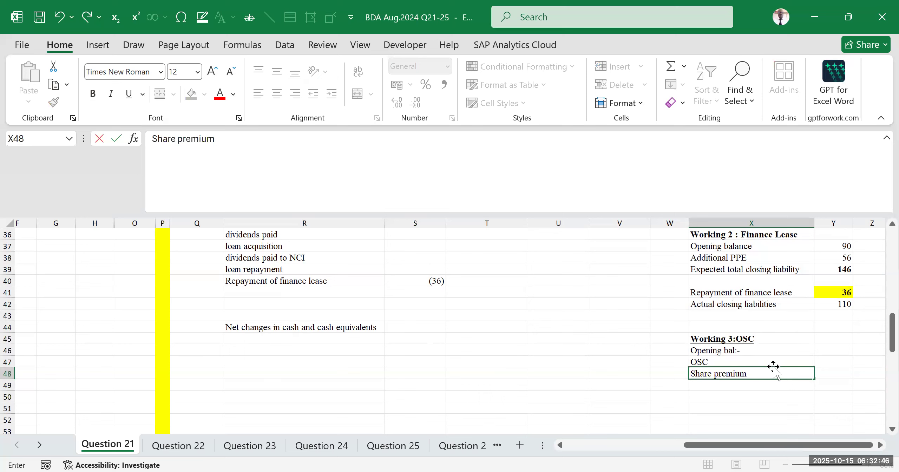
click(752, 392)
drag(757, 366, 757, 374)
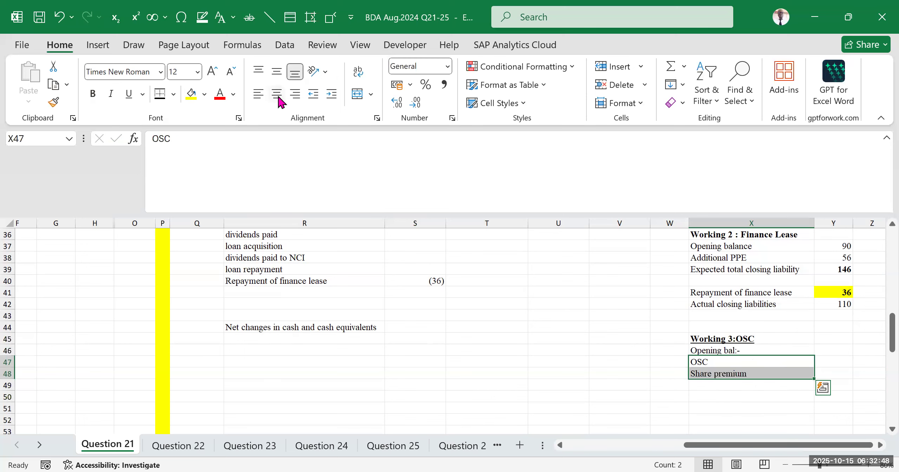
click(295, 93)
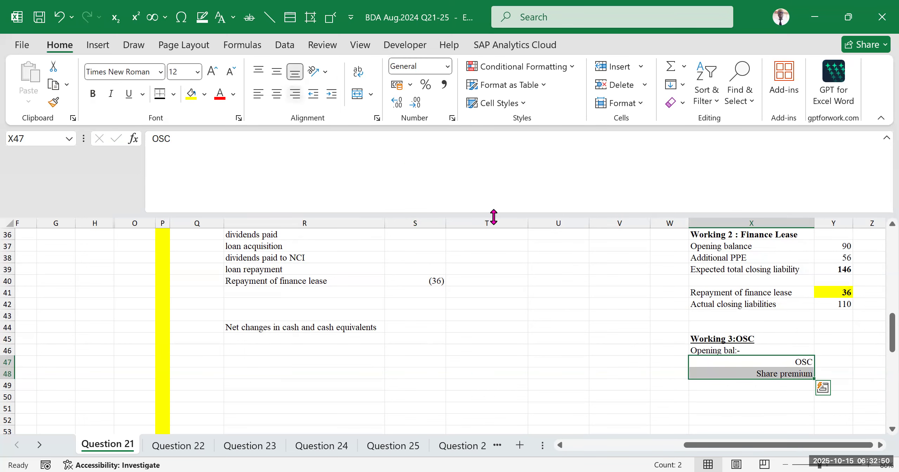
click(786, 398)
drag(799, 446, 840, 449)
click(828, 362)
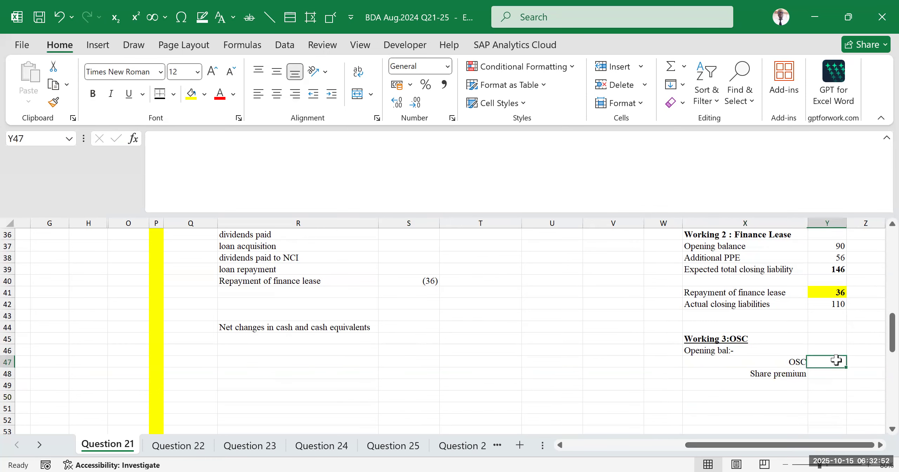
click(418, 281)
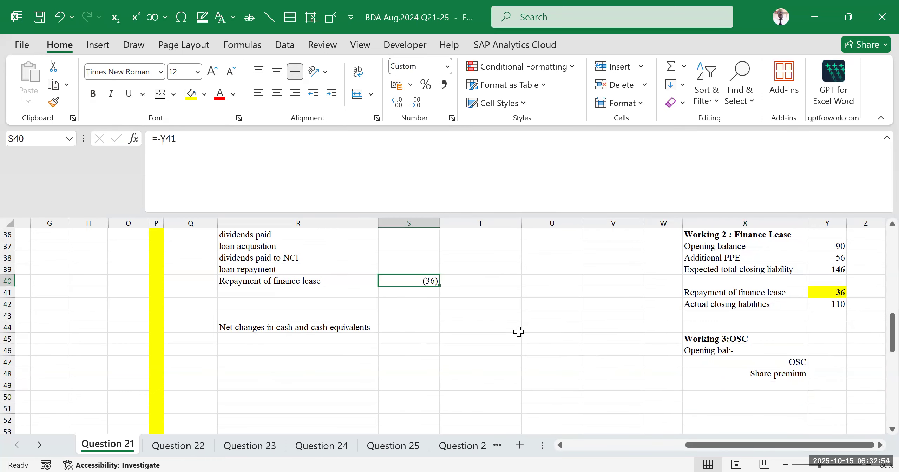
click(598, 362)
scroll(597, 361, up, 2)
click(417, 281)
scroll(648, 362, down, 2)
- Link the opening OSC in Y47 to the ordinary share capital in E42, and the opening share premium in Y48 to E43
click(831, 362)
text(=)
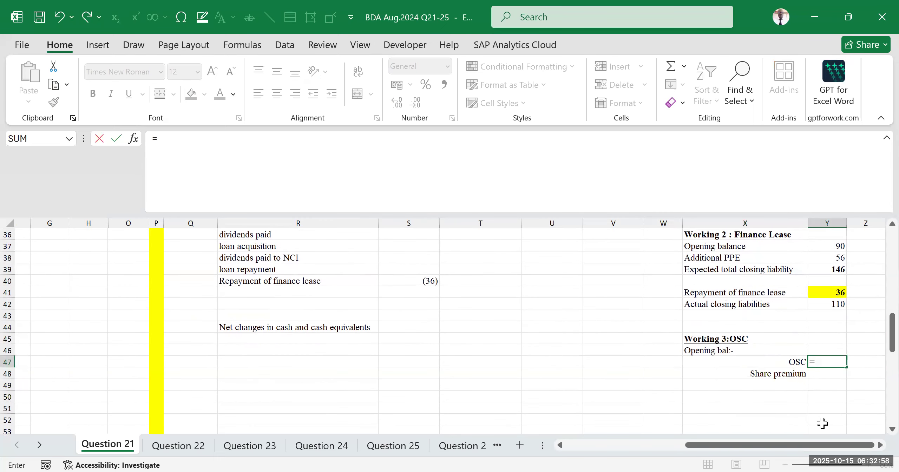
drag(810, 446, 622, 453)
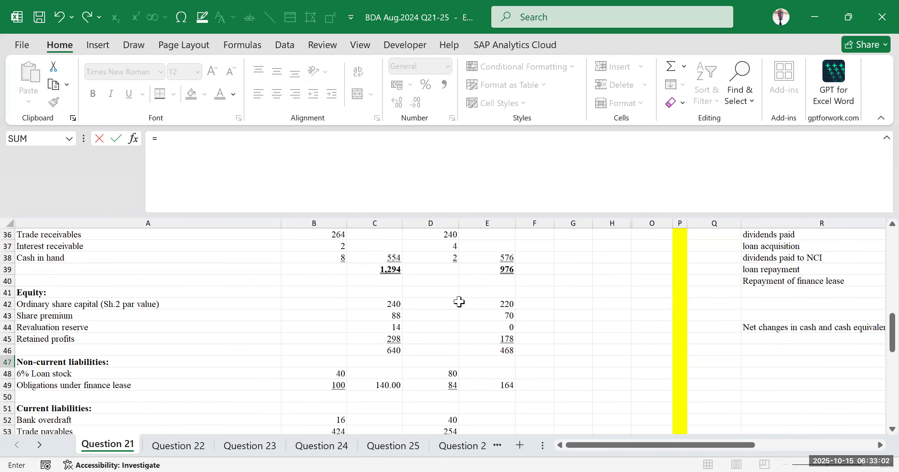
click(483, 304)
key(Return)
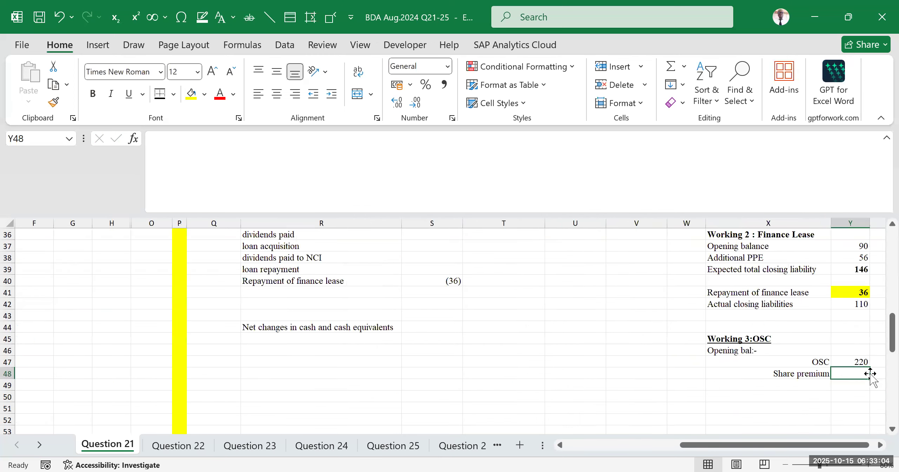
text(=)
drag(769, 448, 636, 448)
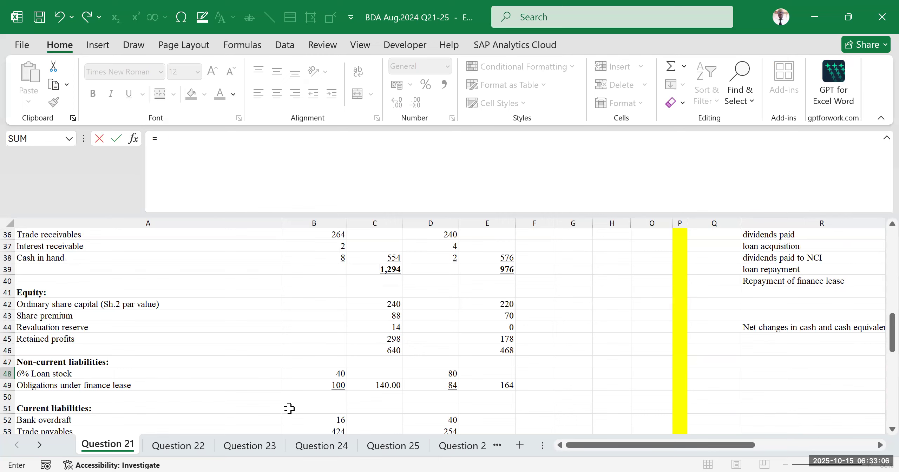
click(513, 316)
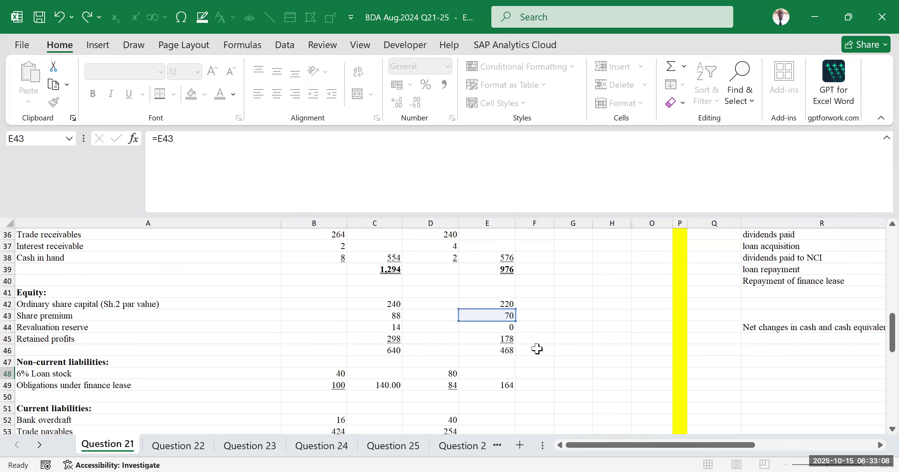
key(Return)
click(751, 336)
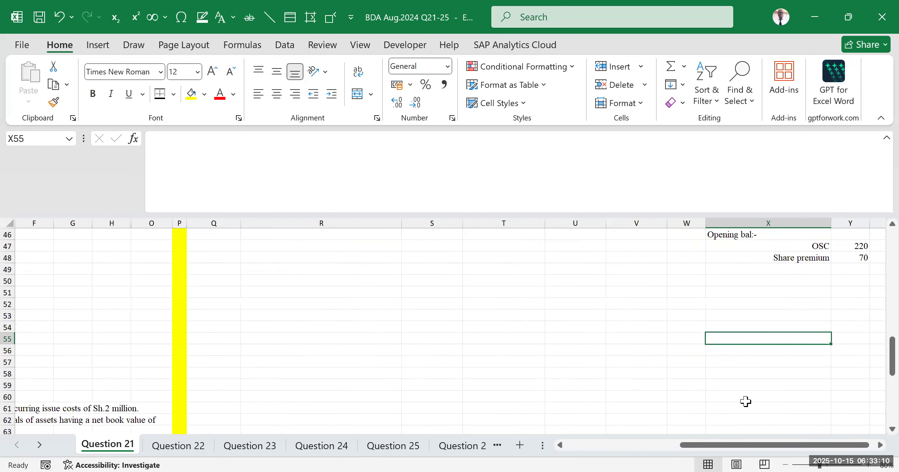
scroll(745, 354, up, 2)
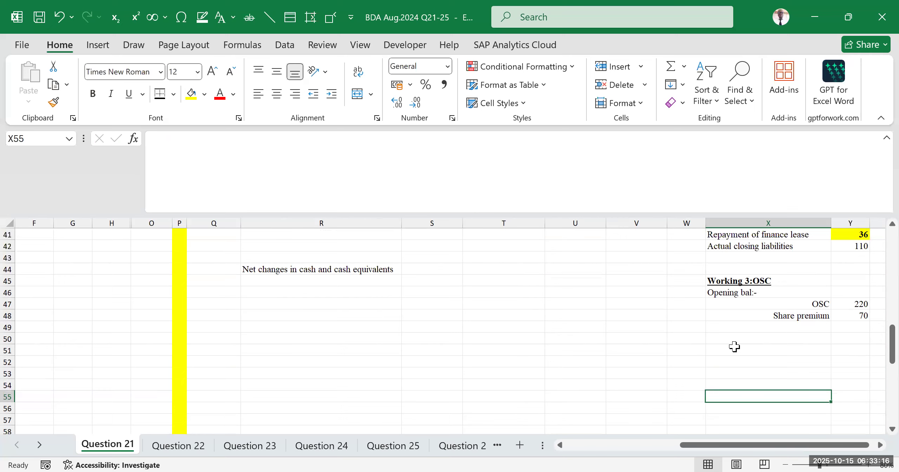
key(Up)
key(Up)
key(Up)
key(Up)
key(Up)
key(Up)
click(730, 339)
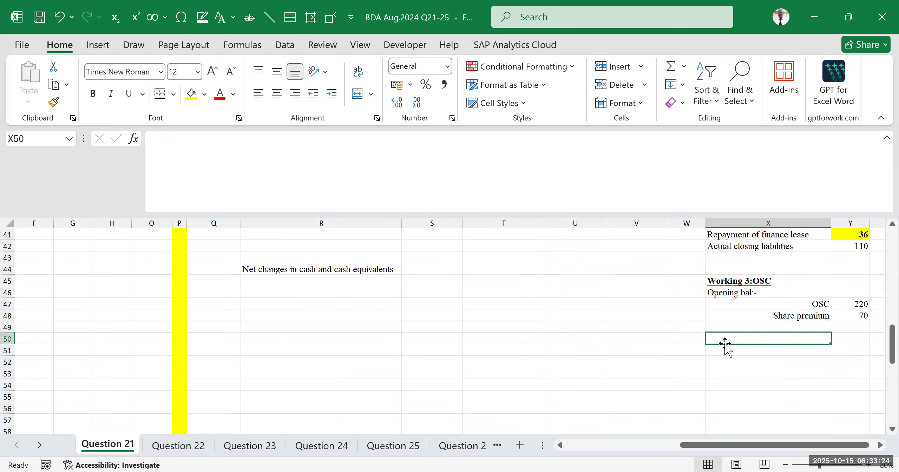
click(734, 359)
click(734, 350)
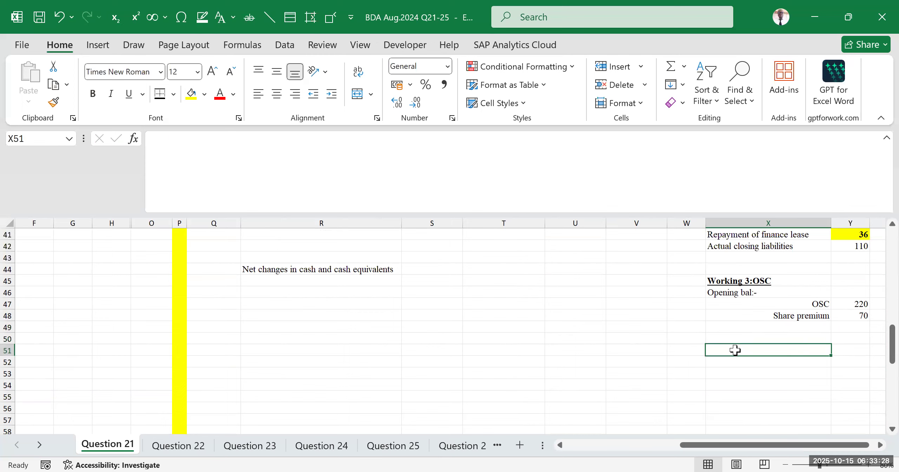
click(738, 363)
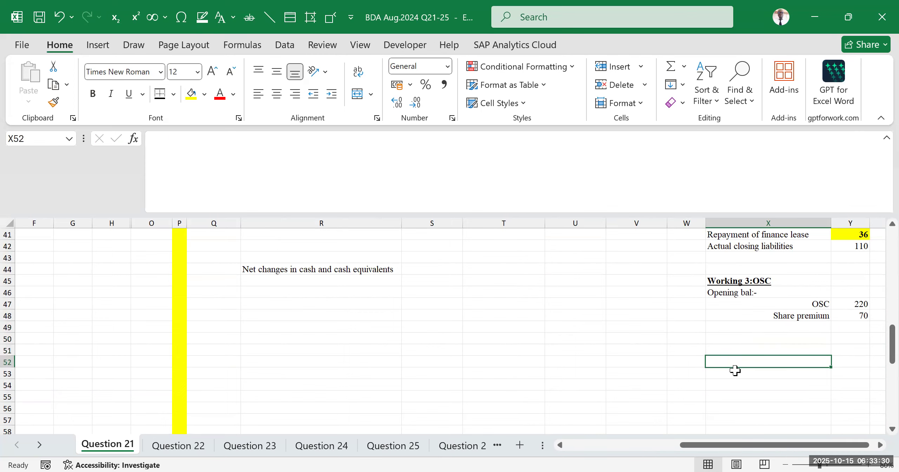
drag(742, 328, 747, 381)
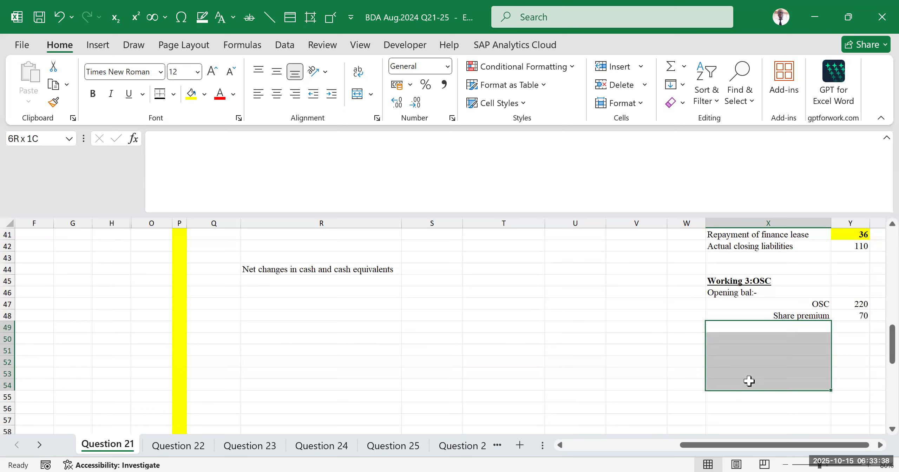
drag(749, 382, 750, 381)
click(784, 327)
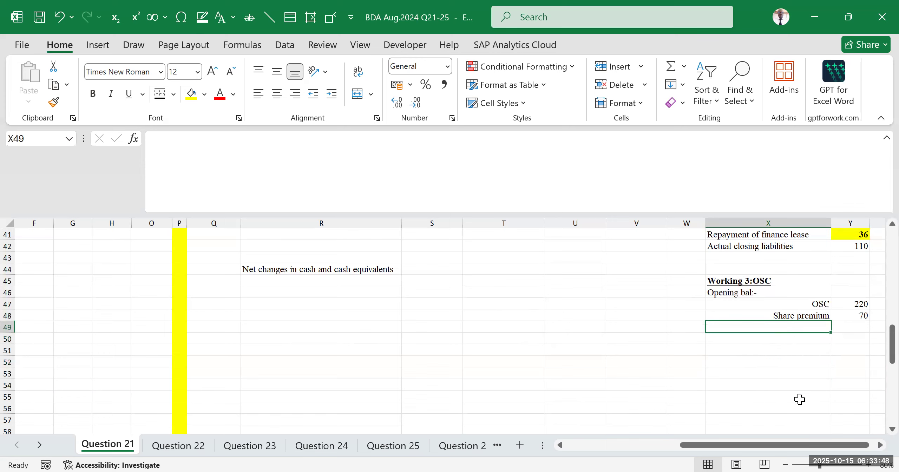
- Compare the two years' ordinary share capital and share premium balances in the Equity section, rows 42 and 43
drag(796, 445, 576, 450)
click(850, 361)
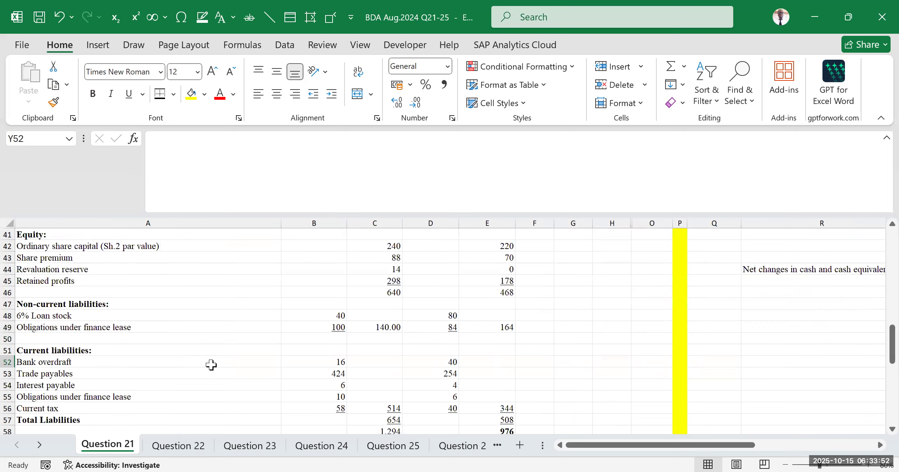
scroll(218, 361, up, 2)
drag(495, 302, 509, 314)
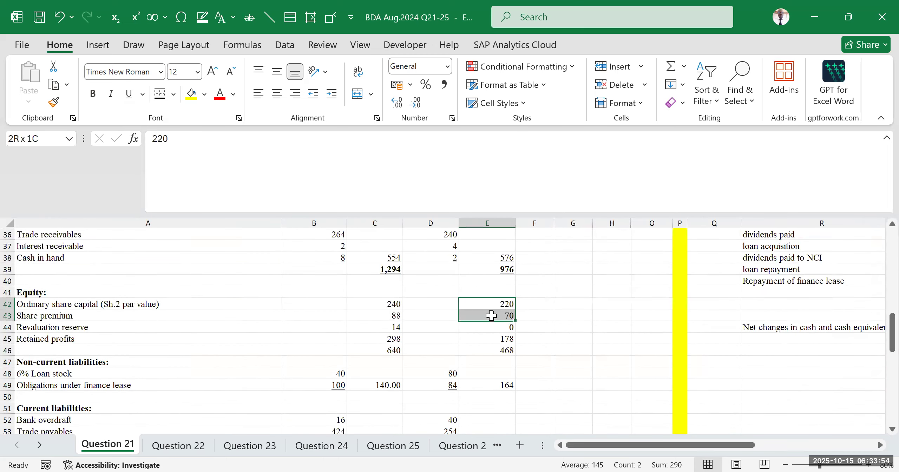
drag(393, 303, 393, 312)
drag(593, 446, 711, 443)
scroll(724, 332, down, 2)
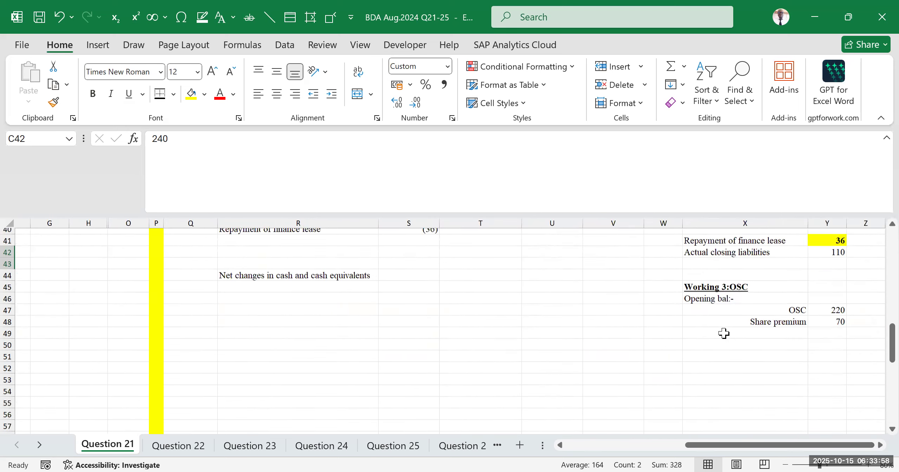
click(806, 351)
- Enter the labels issue of shares in X49 and issue cost in X50 of Working 3
click(754, 329)
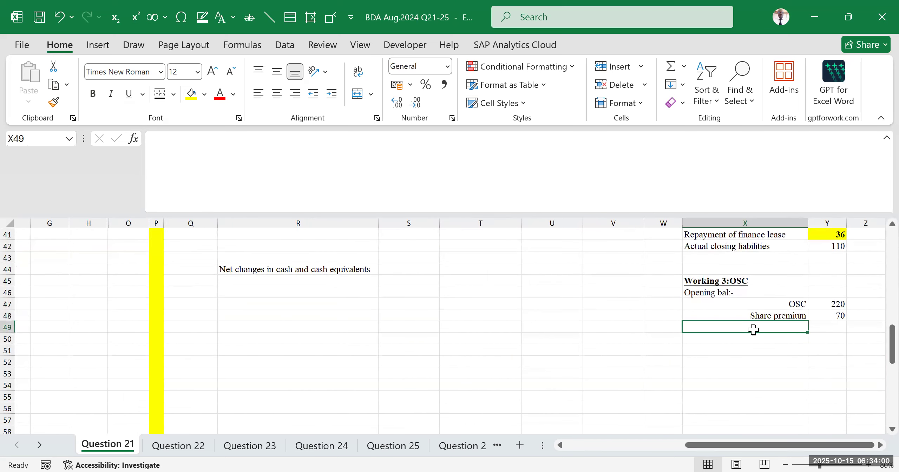
text(issue o)
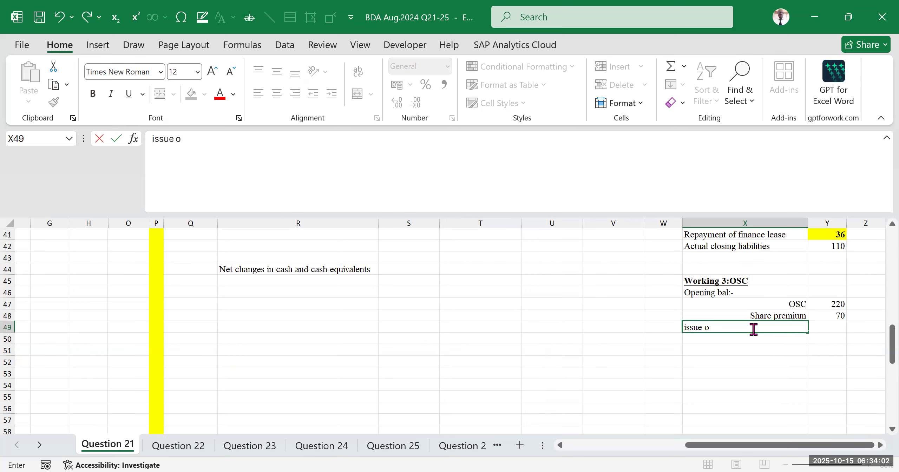
text(f shares)
key(Return)
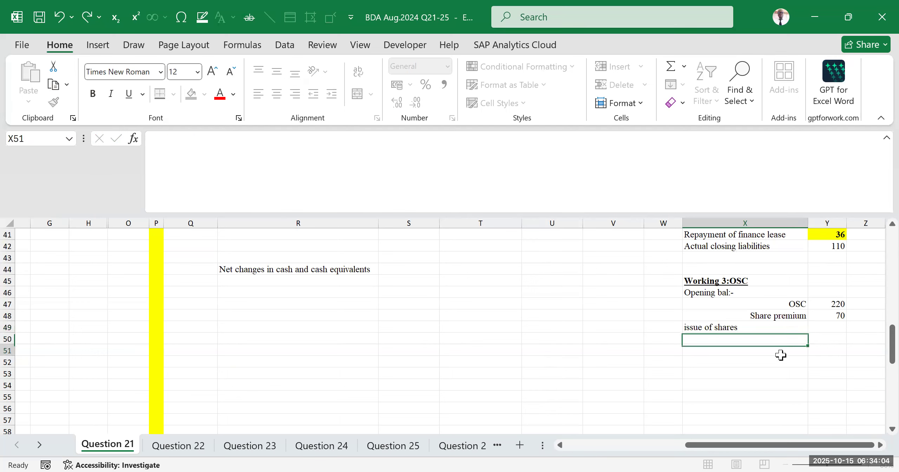
click(781, 355)
click(757, 384)
click(755, 330)
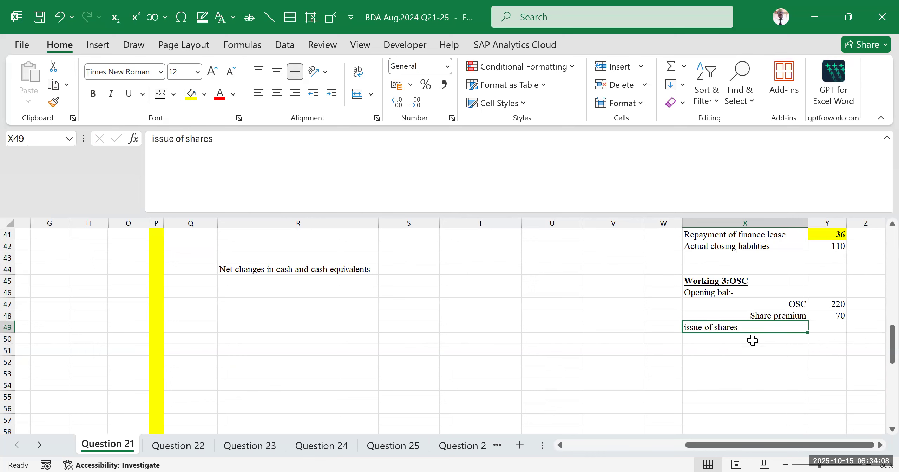
click(726, 340)
double_click(721, 340)
text(issue cost)
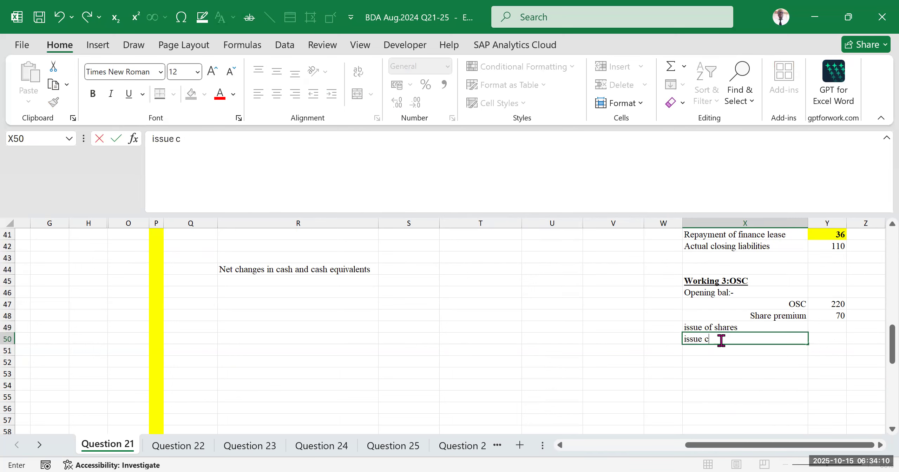
click(757, 384)
- Enter the issue cost in Y50 as the negative amount =-2
click(825, 338)
text(=2)
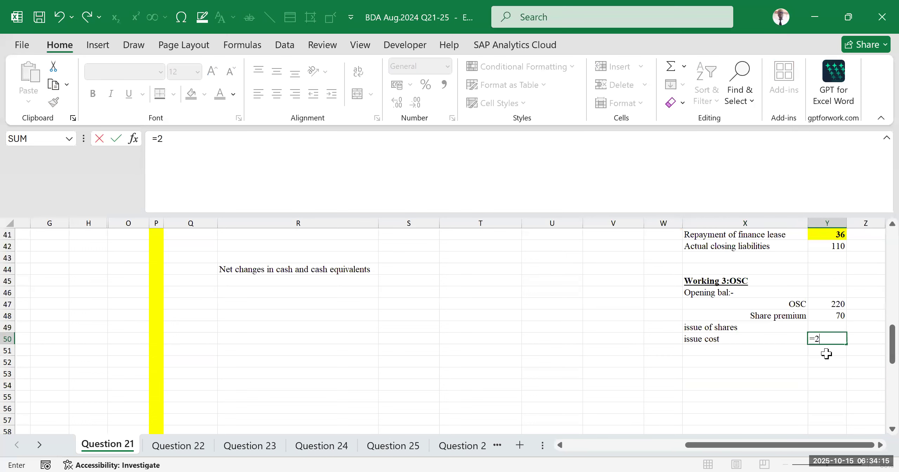
key(Return)
click(836, 339)
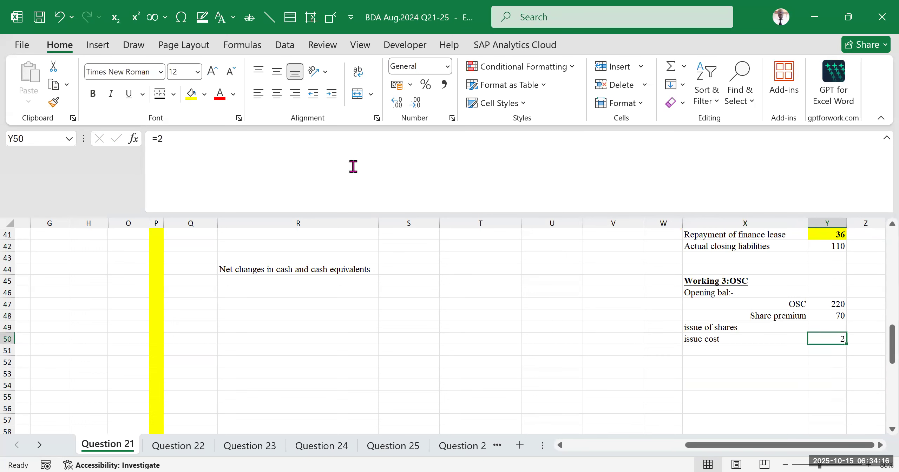
click(159, 138)
text(-)
key(Return)
click(743, 410)
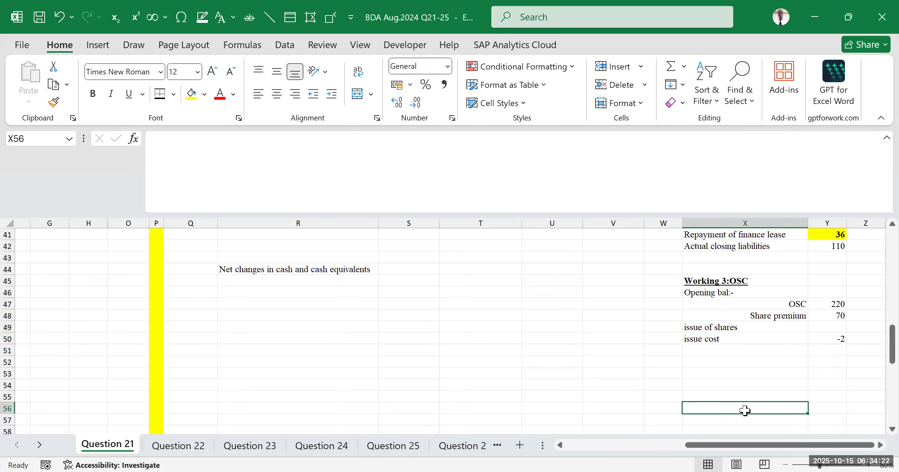
- Fill the empty issue of shares amount cell Y49 with yellow
drag(821, 299, 824, 315)
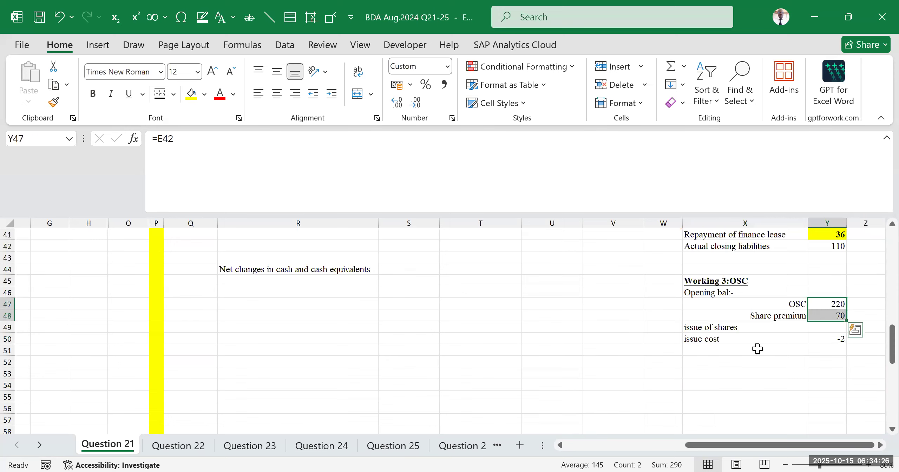
click(744, 330)
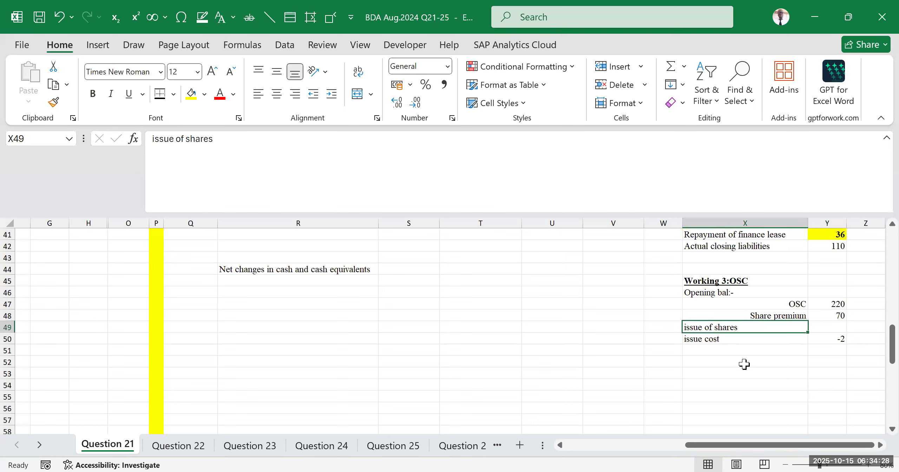
click(745, 364)
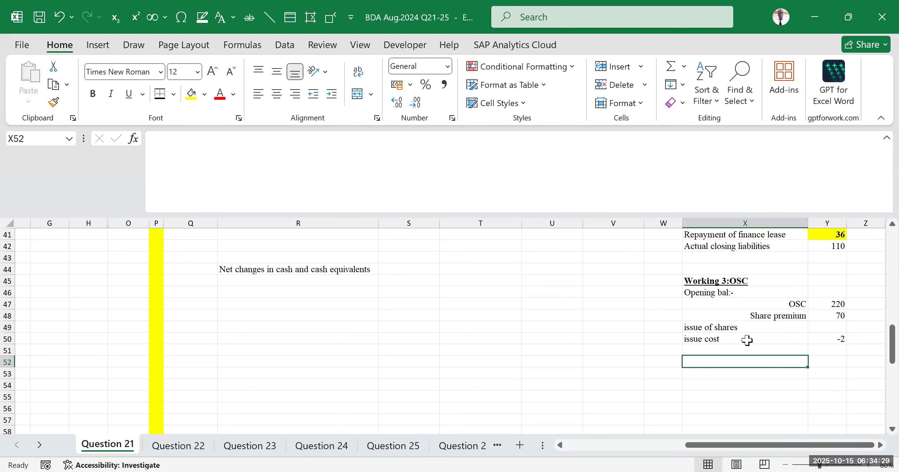
click(831, 331)
click(191, 94)
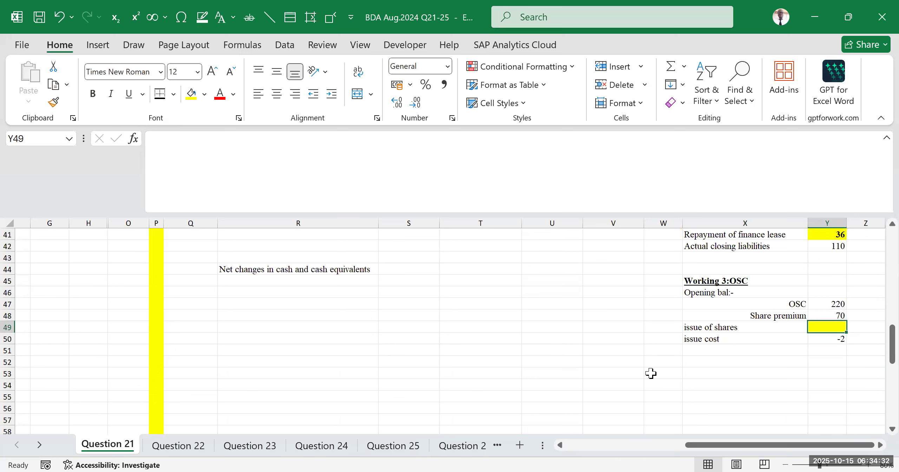
click(740, 363)
click(827, 328)
click(851, 383)
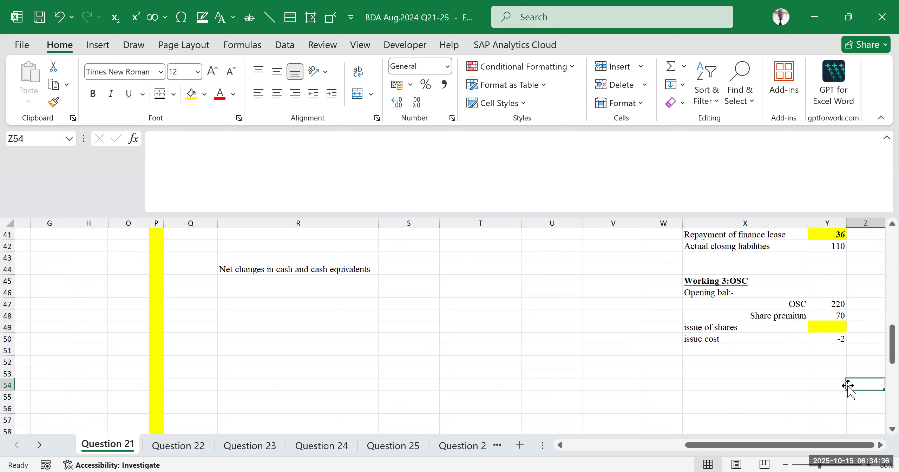
click(829, 327)
mouse_move(825, 295)
mouse_down()
mouse_move(827, 317)
mouse_move(827, 306)
mouse_up()
click(848, 395)
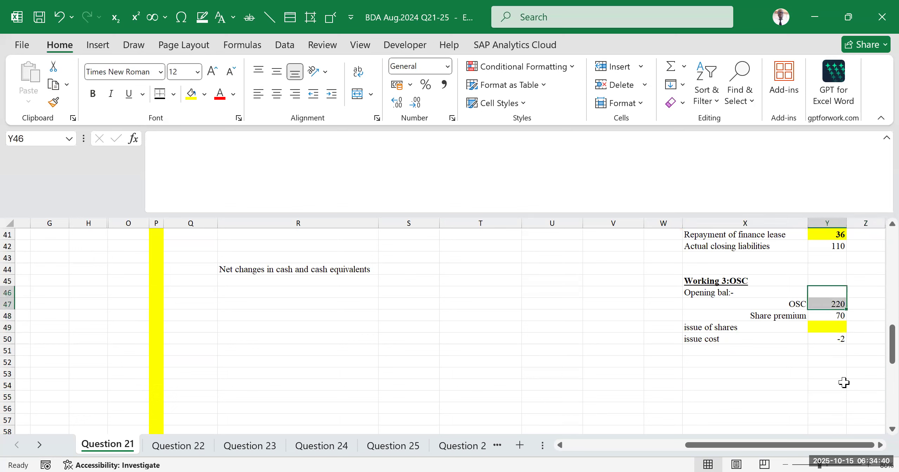
drag(829, 385, 850, 383)
click(833, 329)
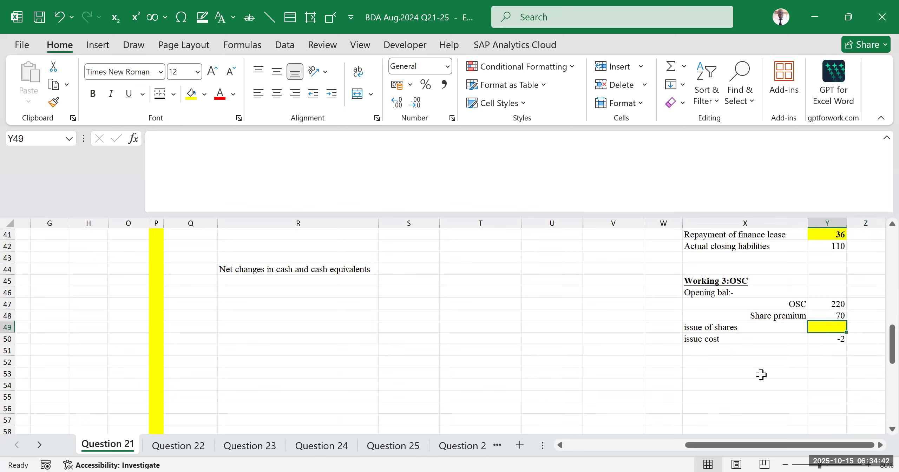
- Total the Working 3 amounts Y47:Y50 in Y51 with a SUM formula
click(826, 353)
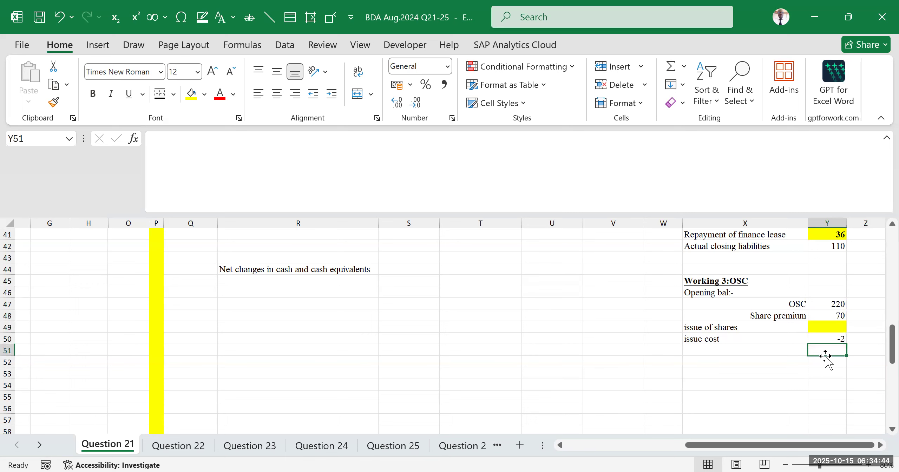
key(alt+equal)
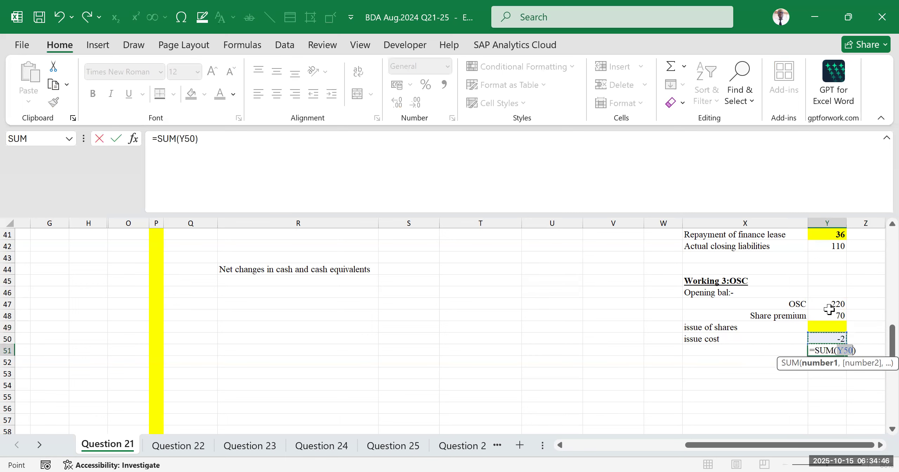
drag(831, 336, 830, 304)
key(Return)
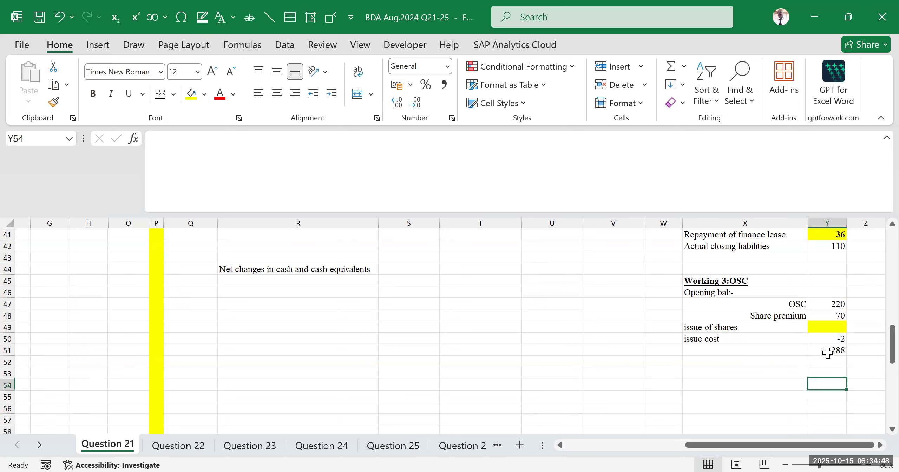
- Make the Working 3 total in Y51 bold
click(832, 348)
click(92, 93)
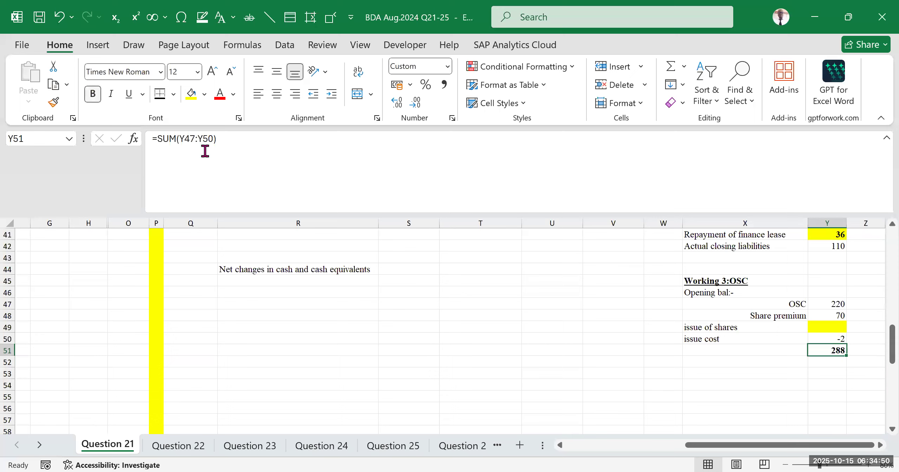
click(624, 360)
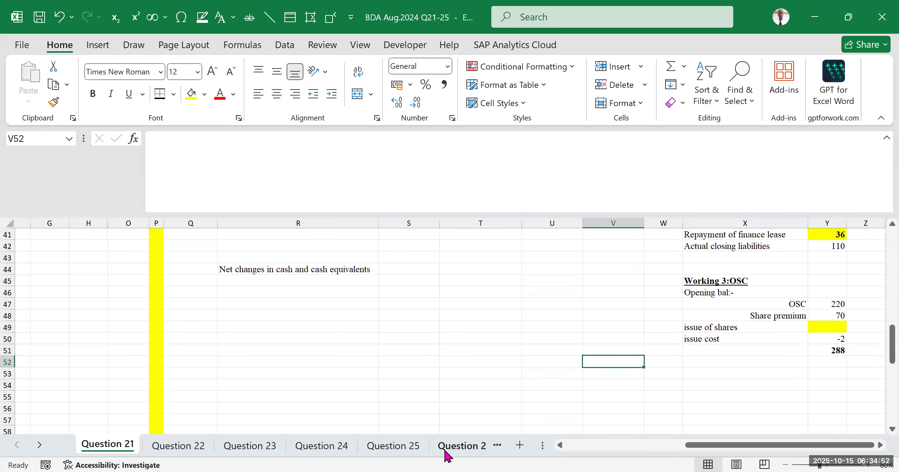
- Label the Working 3 total row in X51 as Expected closing OSC
drag(836, 305, 836, 313)
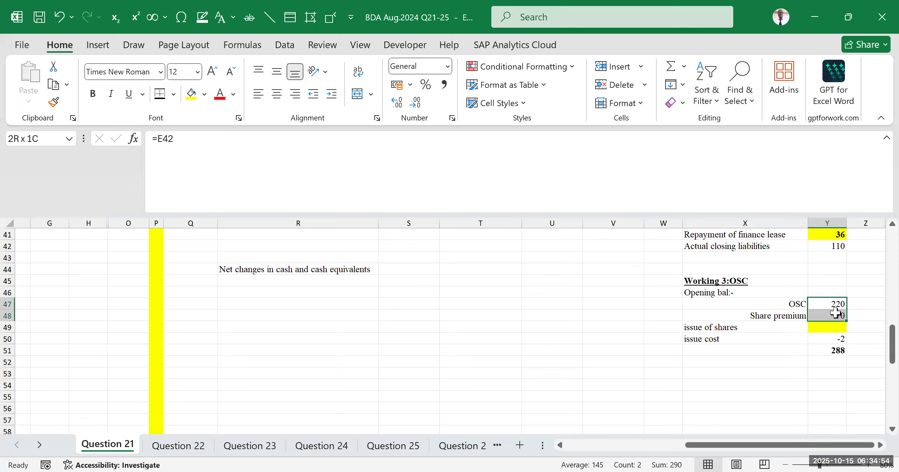
drag(748, 343, 845, 338)
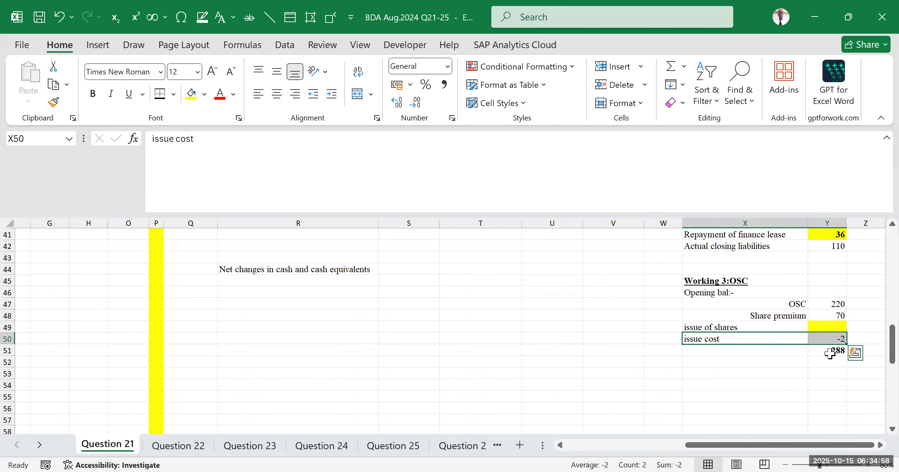
click(832, 351)
click(765, 347)
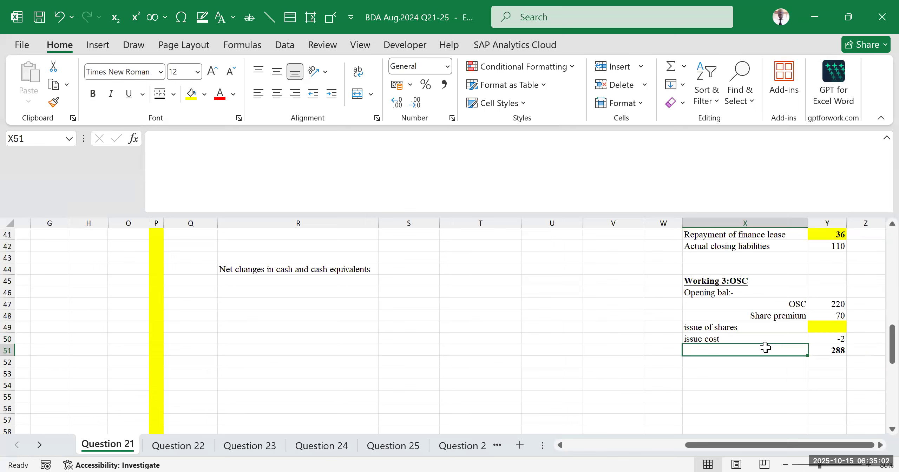
text(Expect)
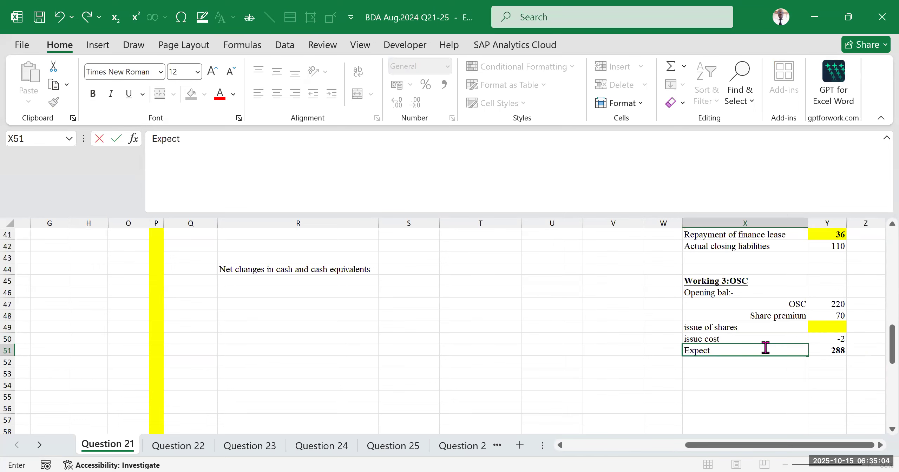
text(ed closing OSC)
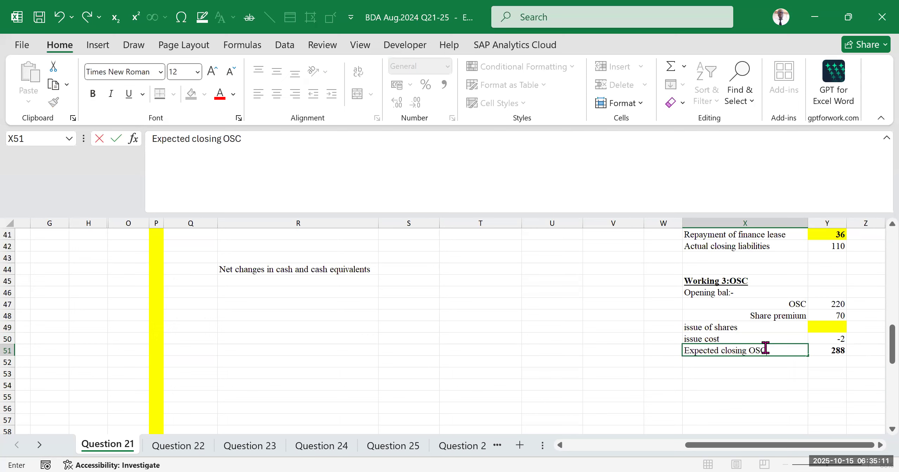
click(727, 395)
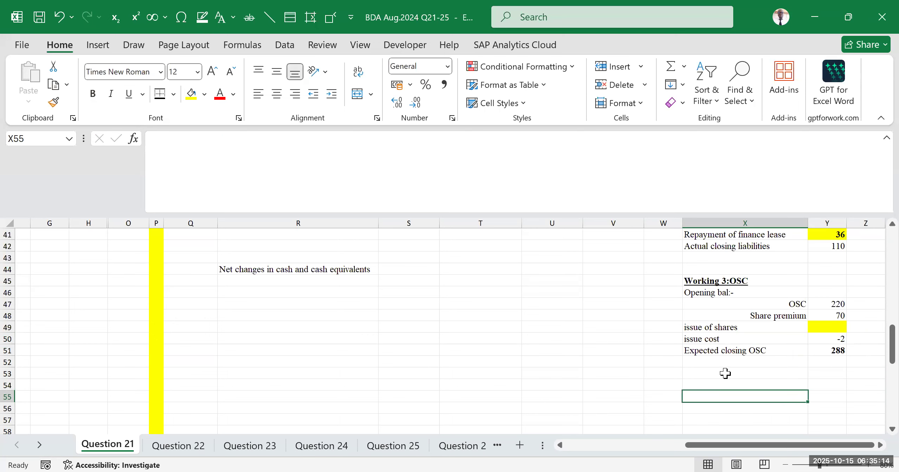
- Enter the label Actual closing OSC in X53 of Working 3
click(725, 373)
text(aCTUAL clo)
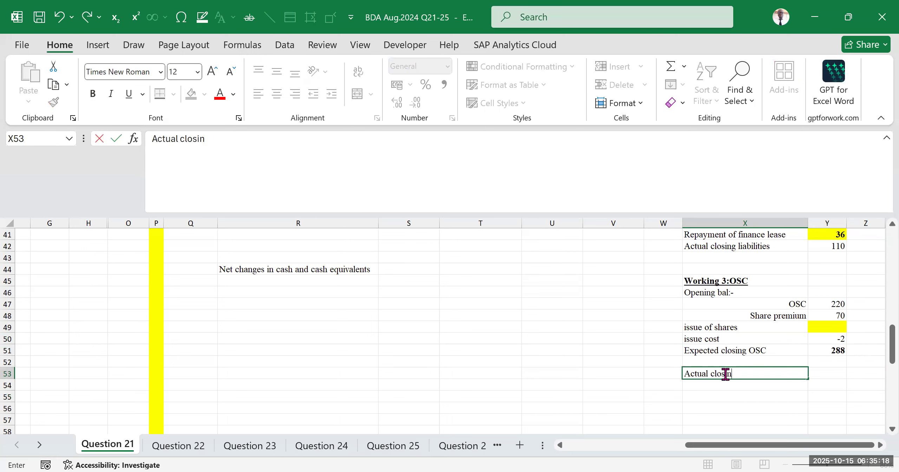
text(sing OS)
- Calculate the actual closing OSC in Y53 by adding the closing ordinary share capital and share premium, =C42+C43
key(Tab)
text(=)
drag(813, 445, 612, 446)
scroll(199, 368, down, 2)
scroll(199, 368, up, 4)
click(373, 303)
text(+)
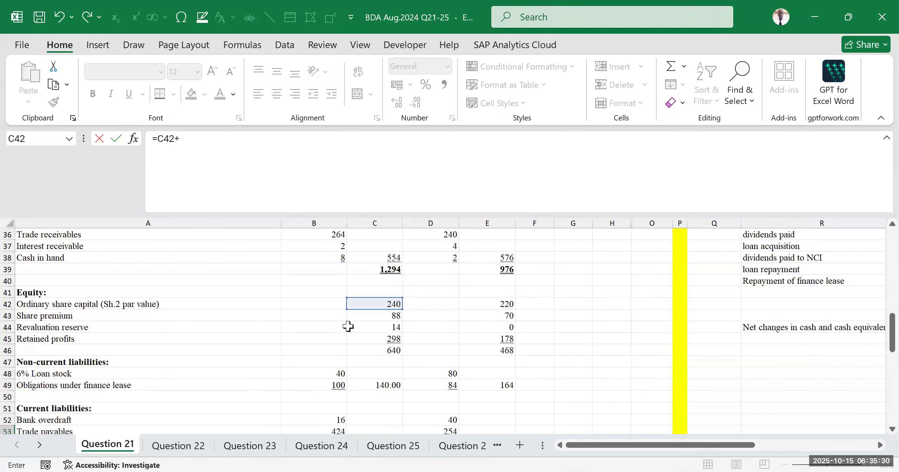
click(373, 315)
key(Return)
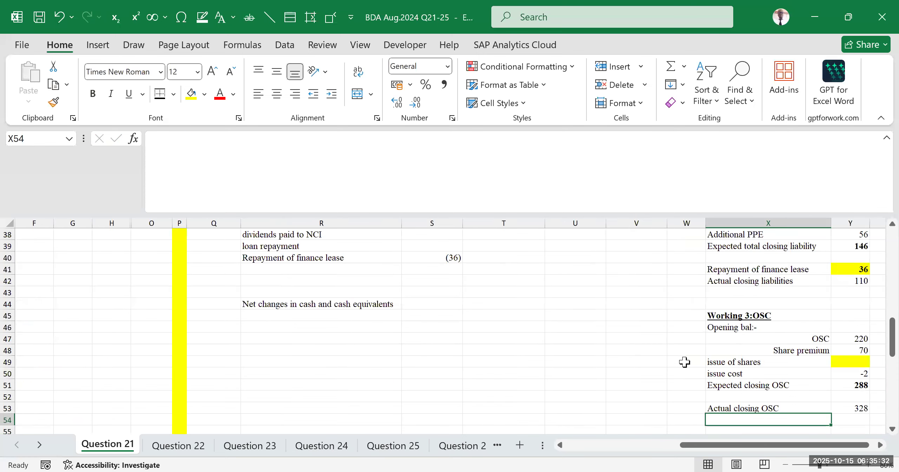
- Review the opening OSC and share premium rows of Working 3 against the actual closing OSC formula in Y53
scroll(768, 333, down, 4)
key(Down)
key(Down)
key(Down)
key(Down)
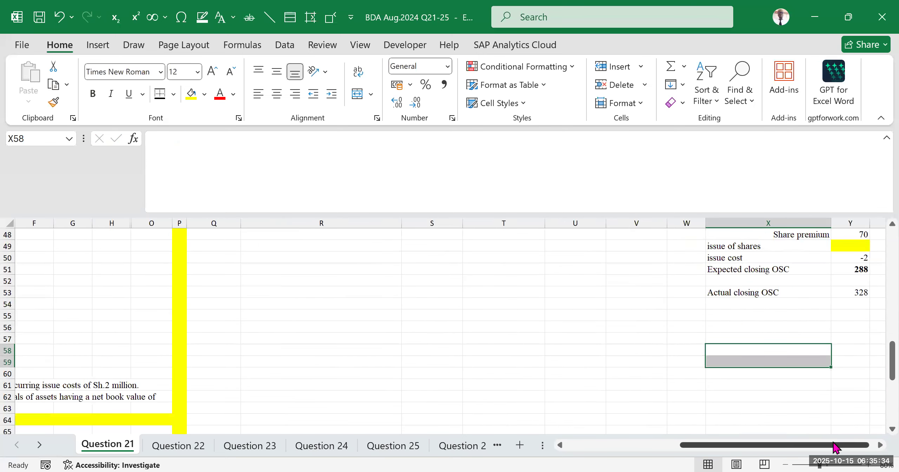
drag(835, 445, 840, 446)
scroll(841, 373, up, 2)
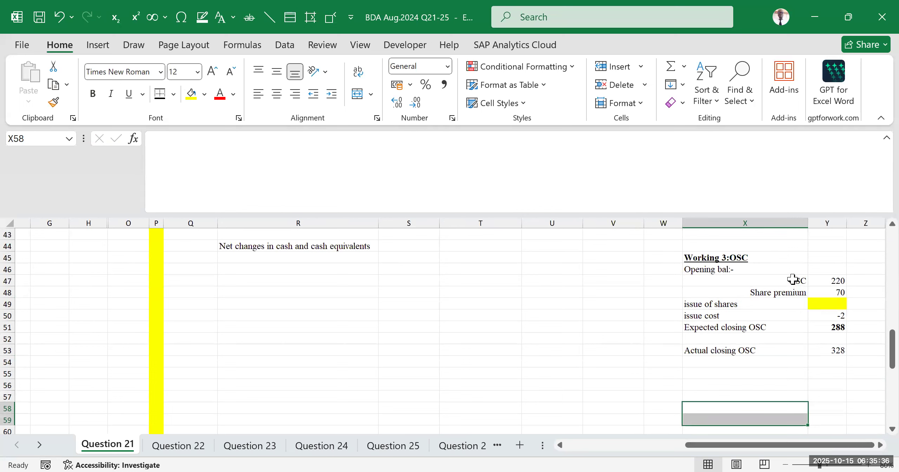
drag(797, 281, 797, 292)
click(832, 350)
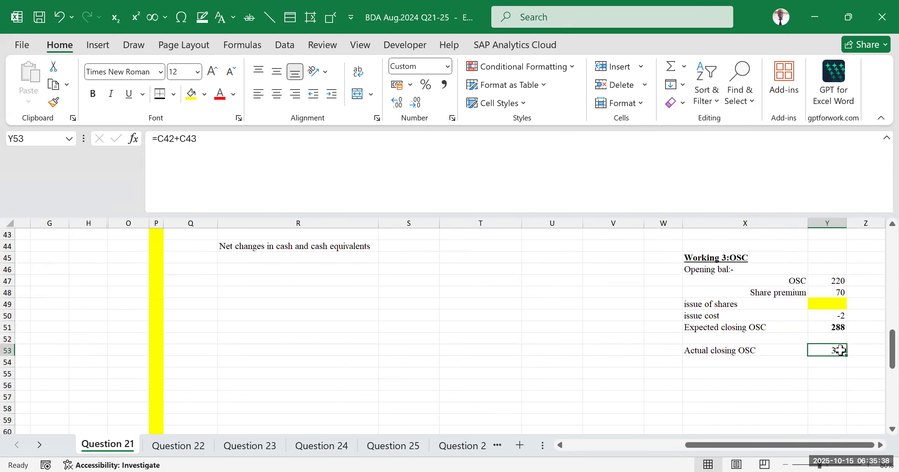
double_click(839, 351)
key(Return)
drag(805, 281, 835, 290)
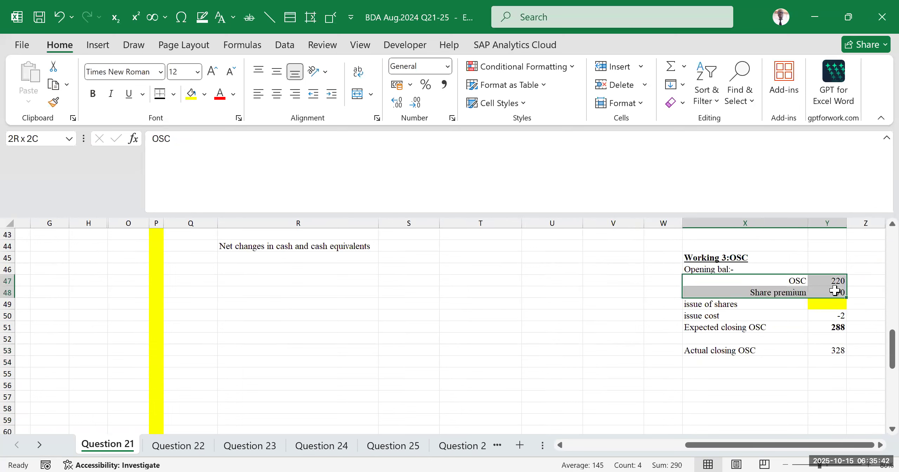
- Make the actual closing OSC amount in Y53 bold
click(834, 349)
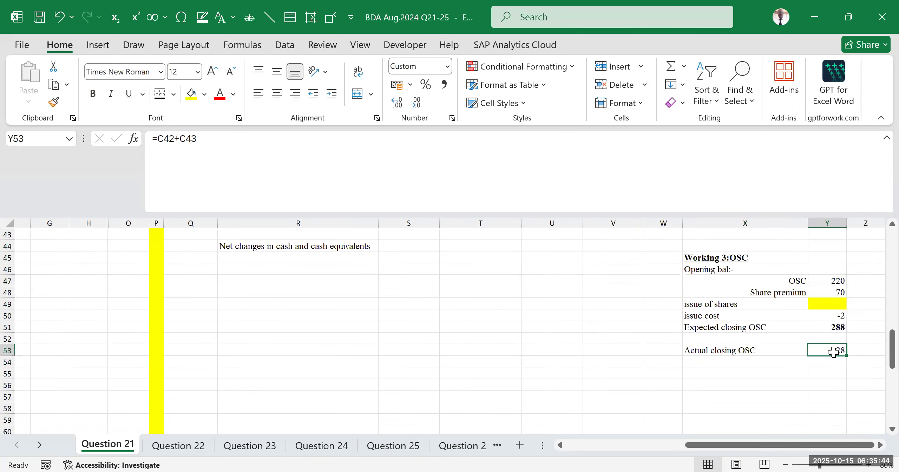
click(93, 93)
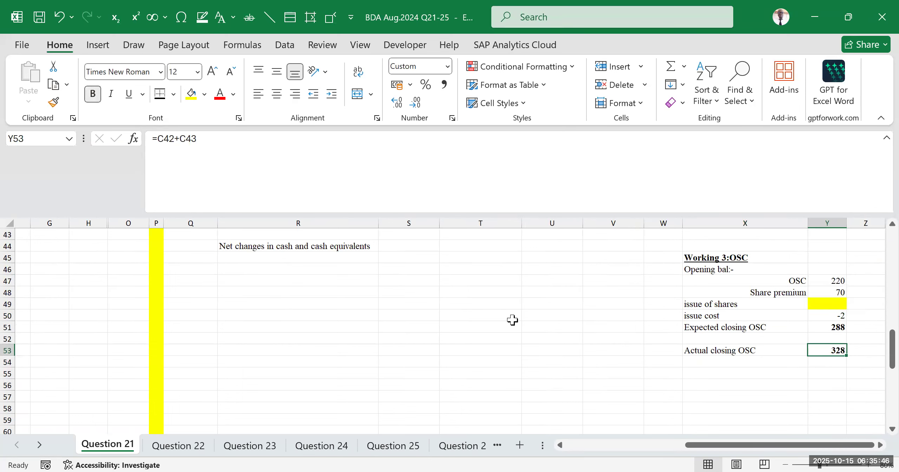
click(735, 394)
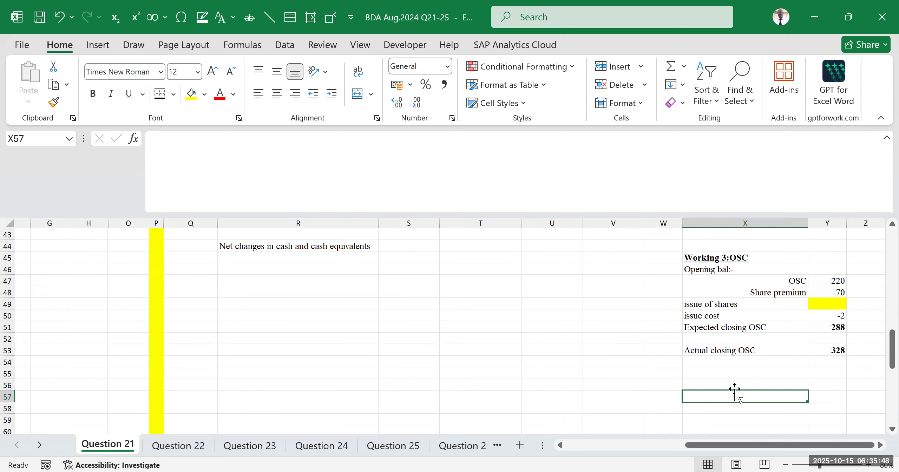
- Enter the label Issue of shares in X52, between the expected and actual closing OSC rows
click(838, 326)
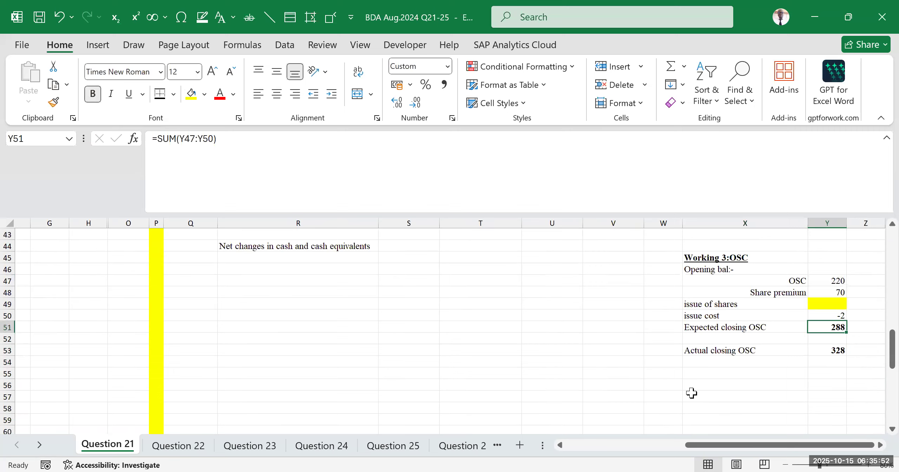
click(835, 349)
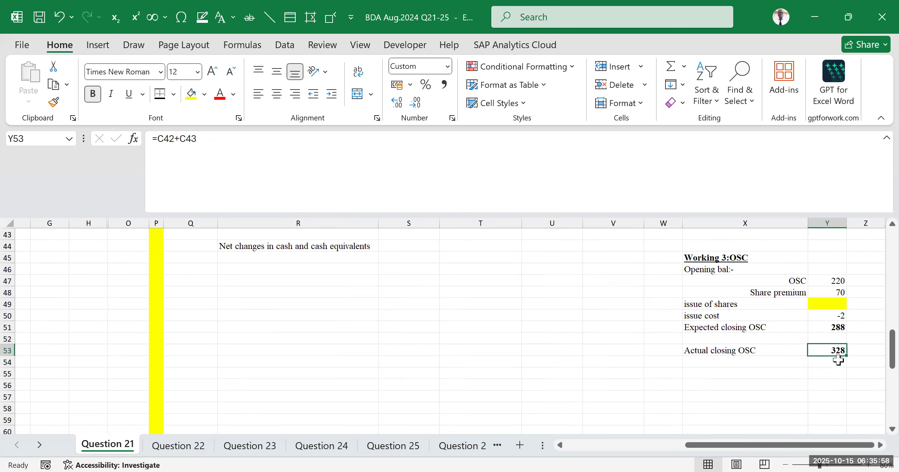
click(840, 327)
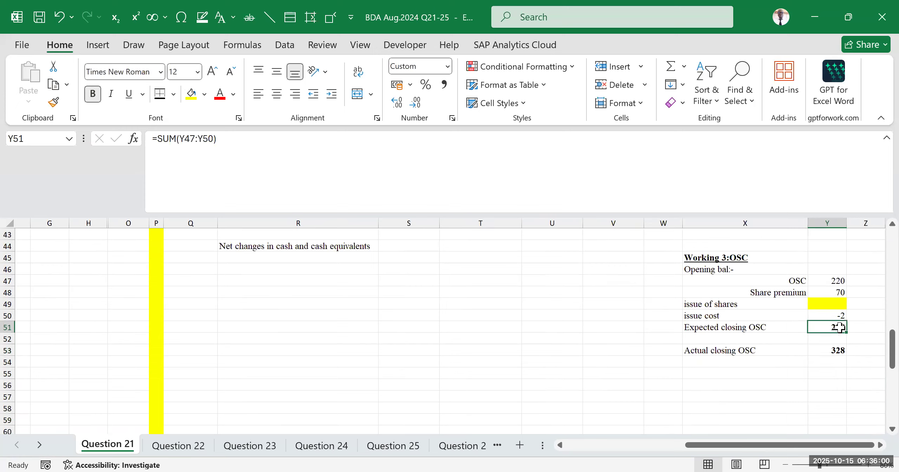
click(711, 338)
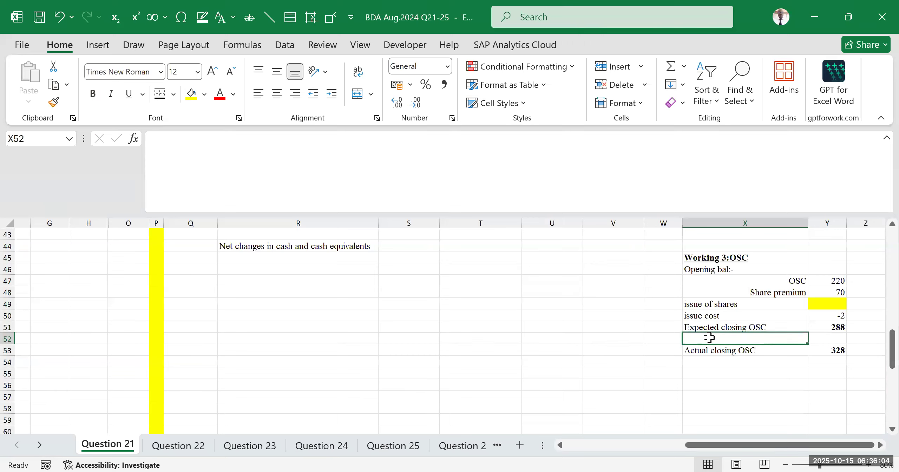
text(iSSu )
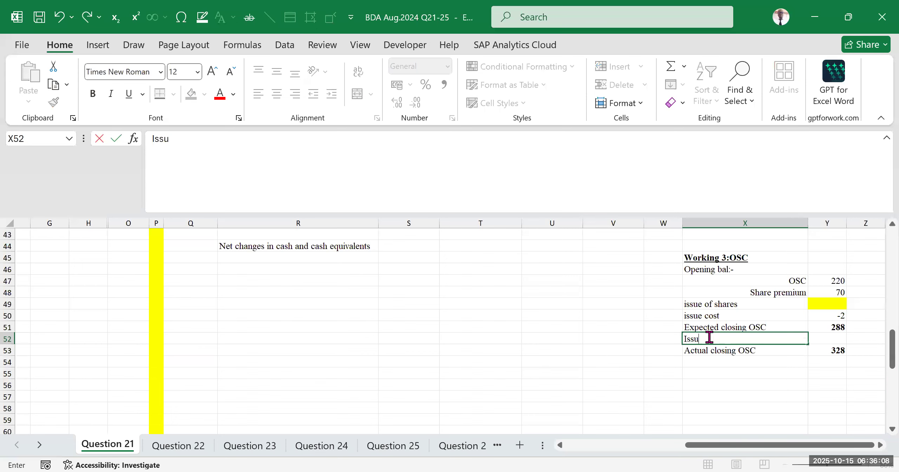
text(of shares)
key(Return)
key(Down)
key(Down)
key(Down)
key(Down)
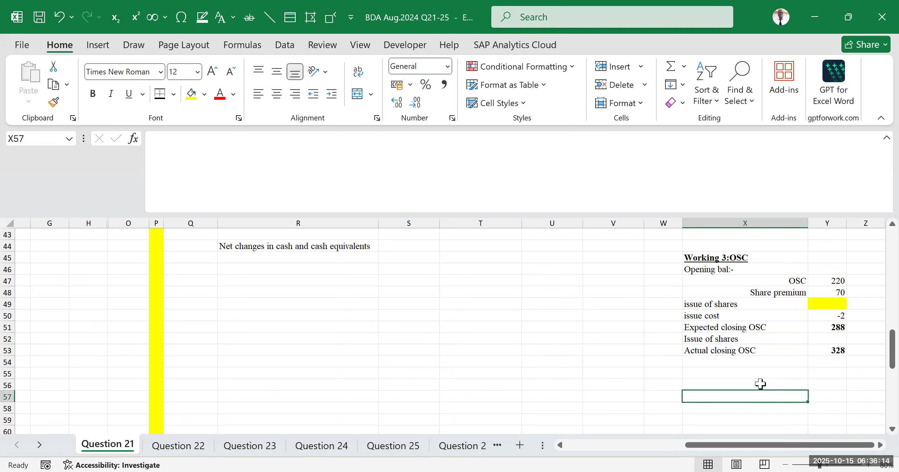
- Calculate the issue of shares in Y52 as the actual closing OSC minus the expected closing OSC, =Y53-Y51
click(826, 327)
click(825, 350)
click(833, 338)
text(=)
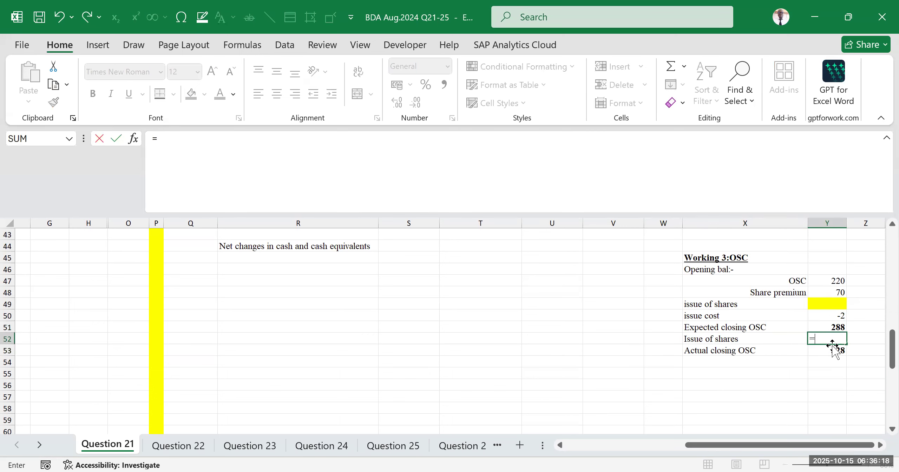
click(826, 350)
text(-)
click(830, 327)
key(Return)
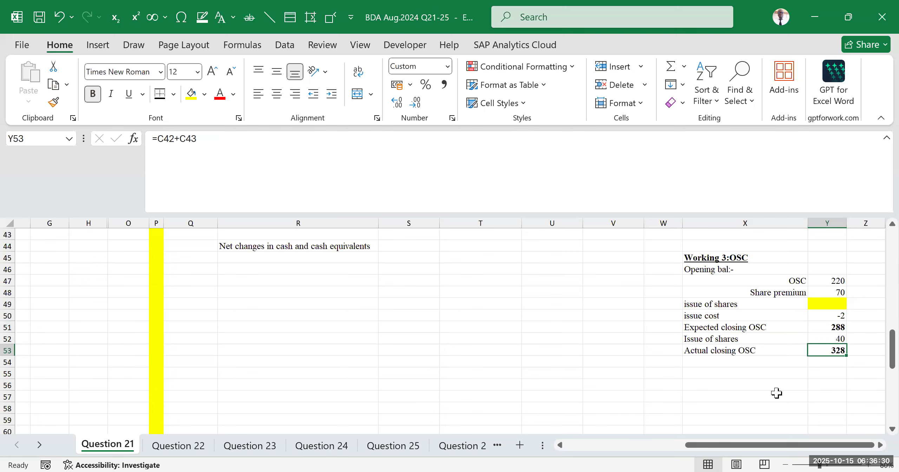
- Try an issue cost of 0 in Y50 of Working 3 and undo that change
click(831, 316)
text(0)
click(825, 374)
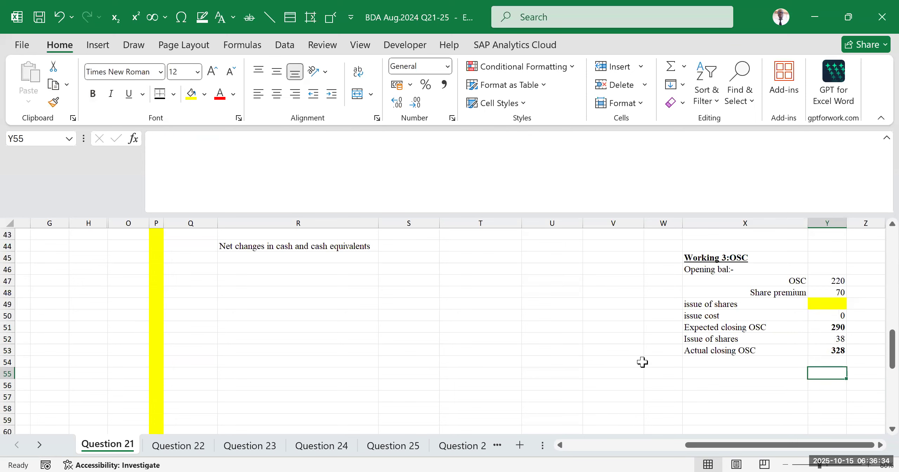
scroll(643, 360, up, 3)
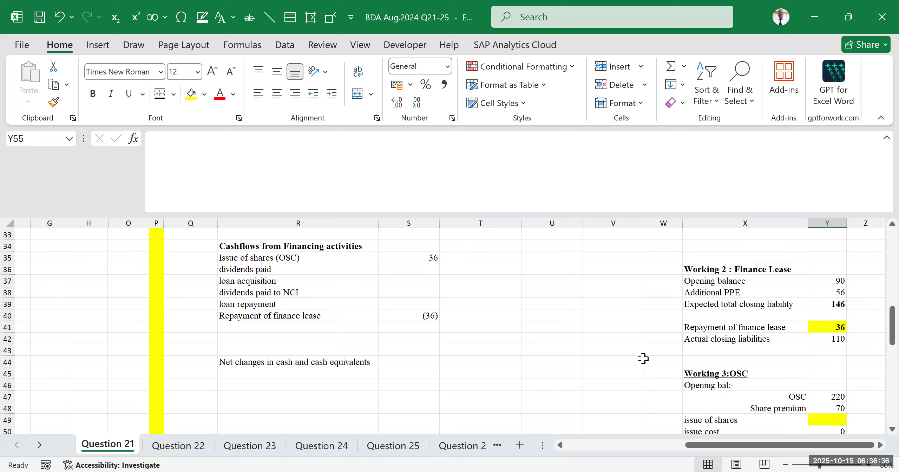
scroll(643, 358, down, 5)
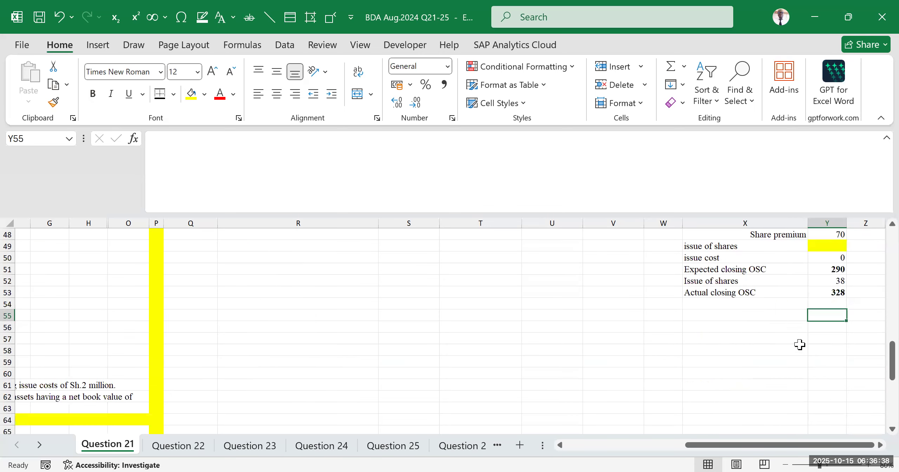
key(ctrl+z)
click(763, 351)
- Compare the share issue rows in Working 3 with the opening and closing components of the Issue of shares (OSC) formula in S35
scroll(765, 351, up, 2)
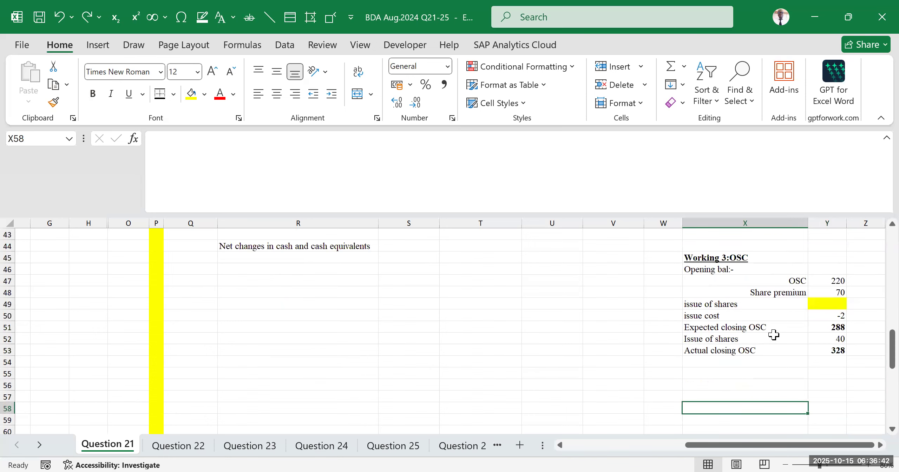
scroll(778, 296, up, 2)
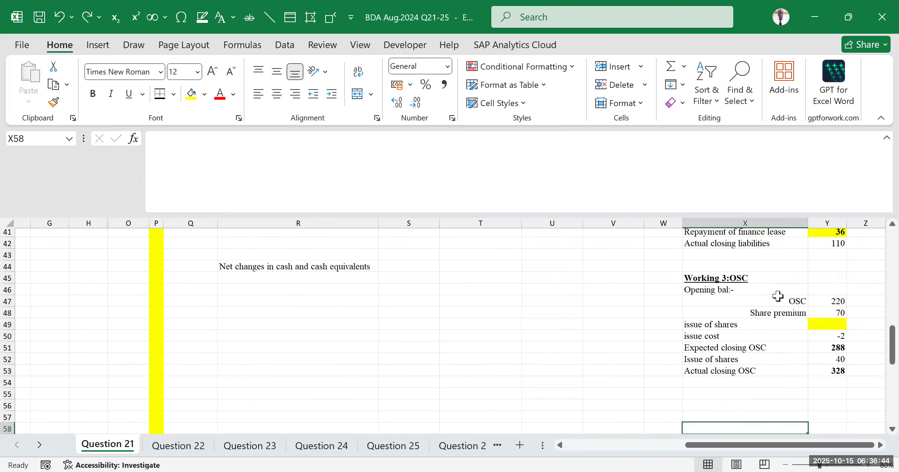
scroll(840, 340, down, 2)
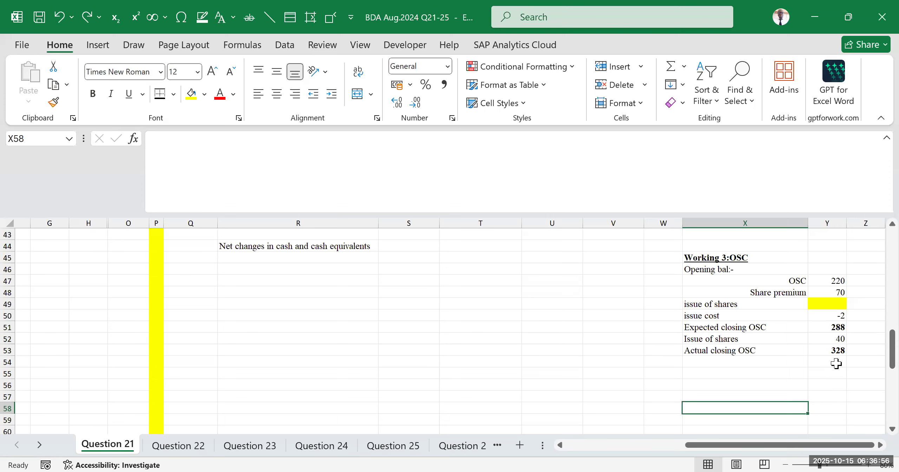
click(803, 341)
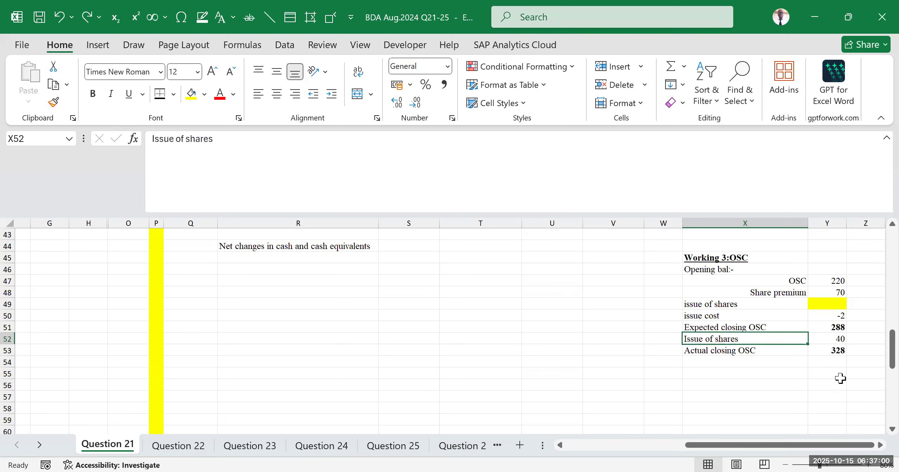
click(841, 378)
scroll(522, 315, up, 4)
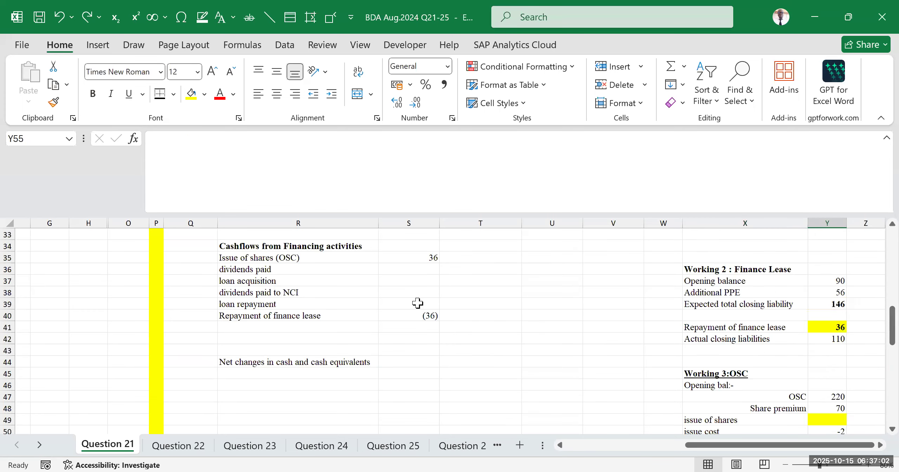
double_click(420, 258)
drag(199, 139, 162, 137)
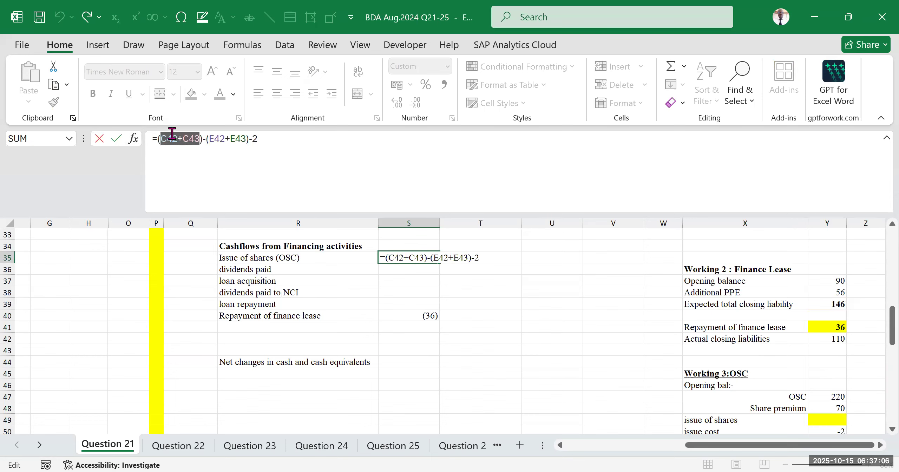
scroll(707, 290, down, 2)
scroll(773, 352, up, 3)
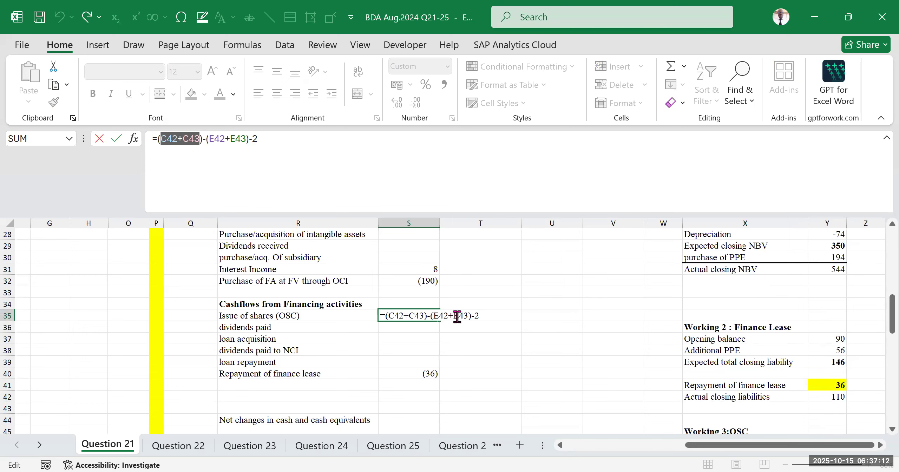
drag(209, 139, 246, 139)
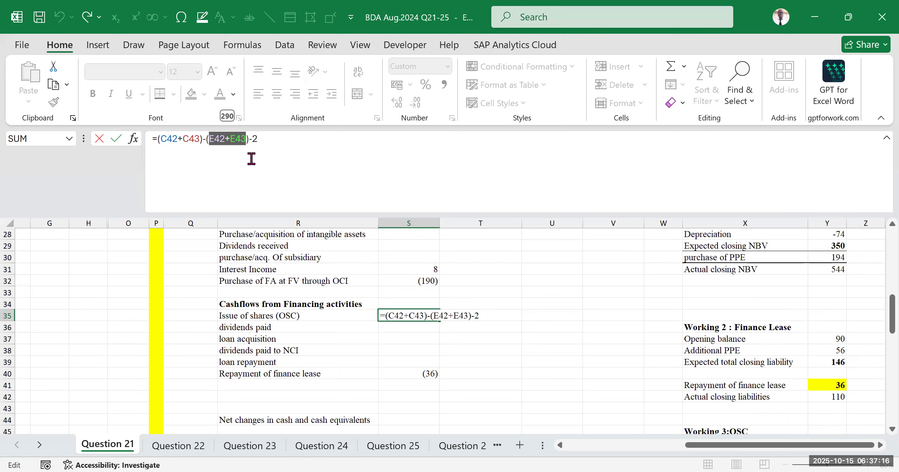
click(261, 138)
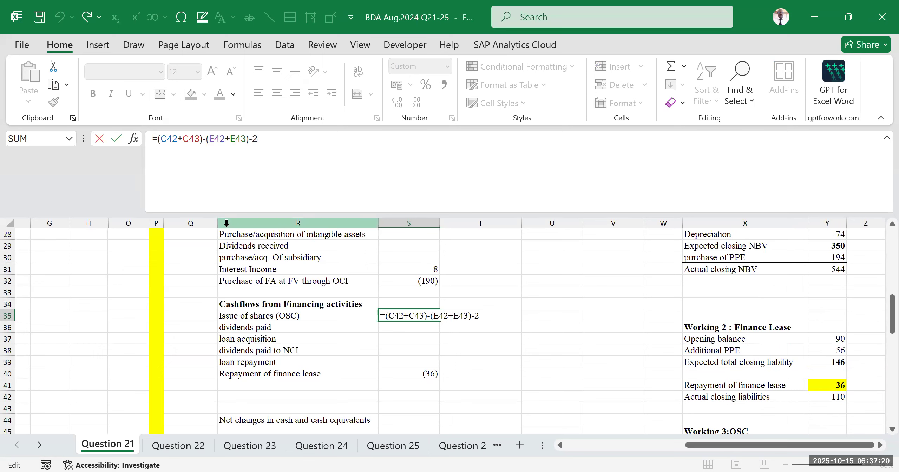
key(Return)
- Clear the issue cost label and amount from row 50 of Working 3
scroll(798, 383, down, 2)
scroll(798, 384, down, 4)
click(822, 383)
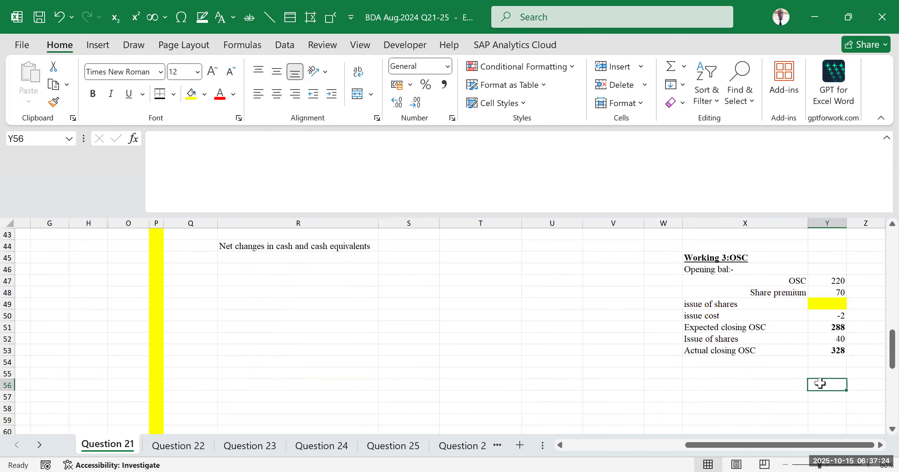
drag(716, 315, 850, 309)
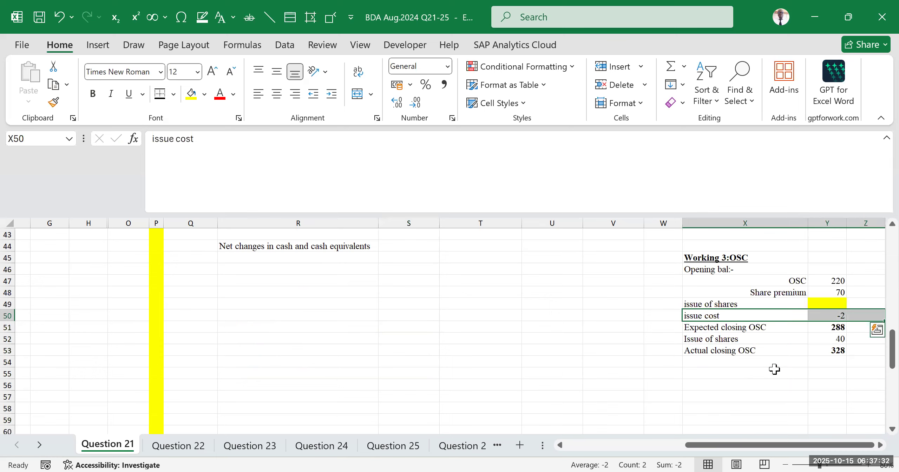
key(Delete)
click(839, 395)
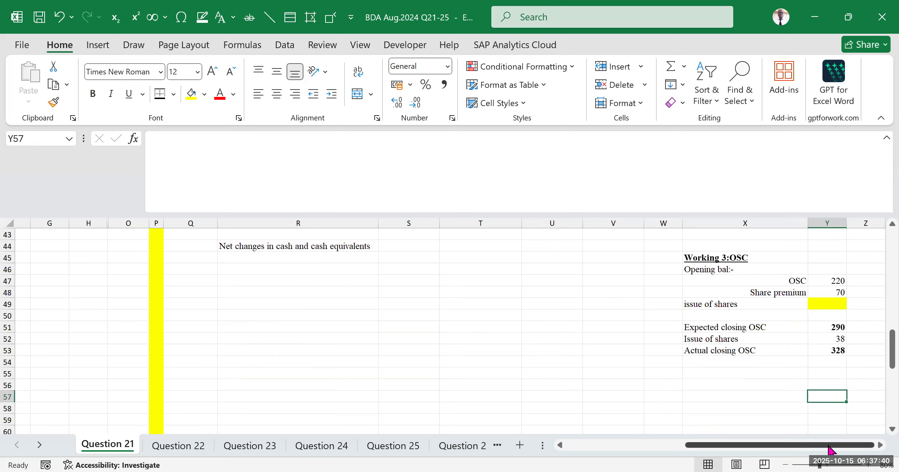
- Move the Actual closing OSC label and amount from row 53 to row 55 in Working 3
click(831, 341)
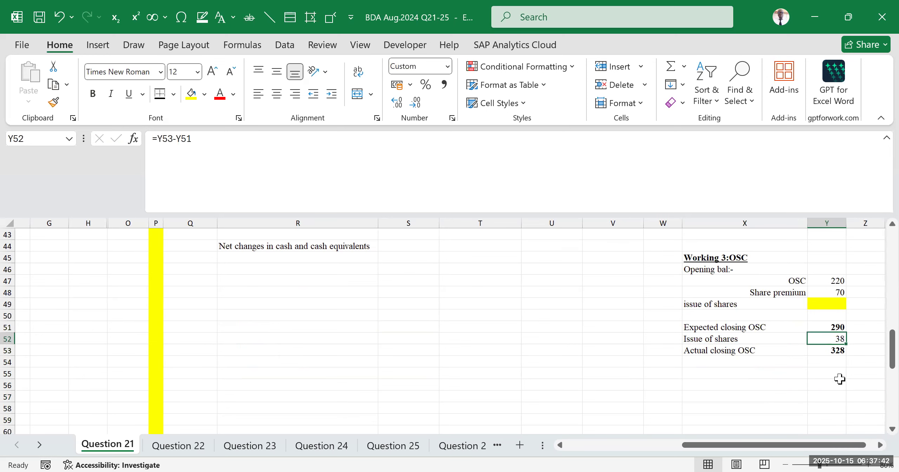
drag(746, 351, 802, 372)
click(775, 350)
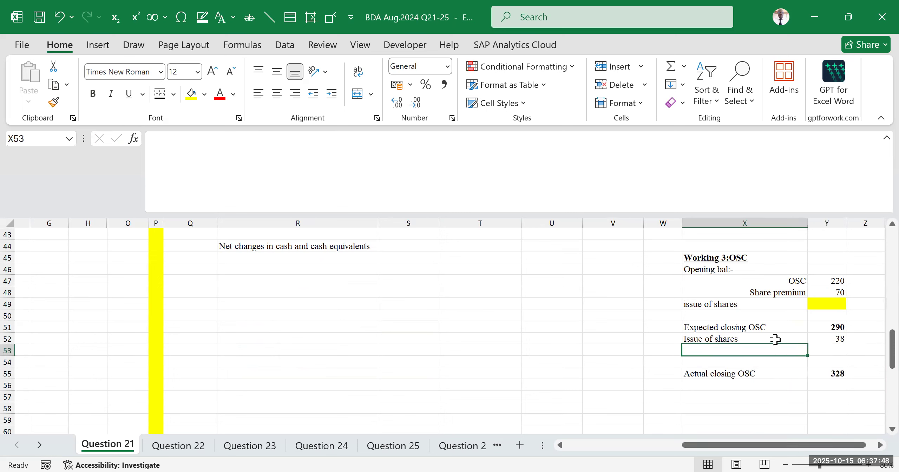
- Enter the label issue cost in X53 and the amount =-2 in Y53, directly below the Issue of shares row
drag(776, 341, 811, 341)
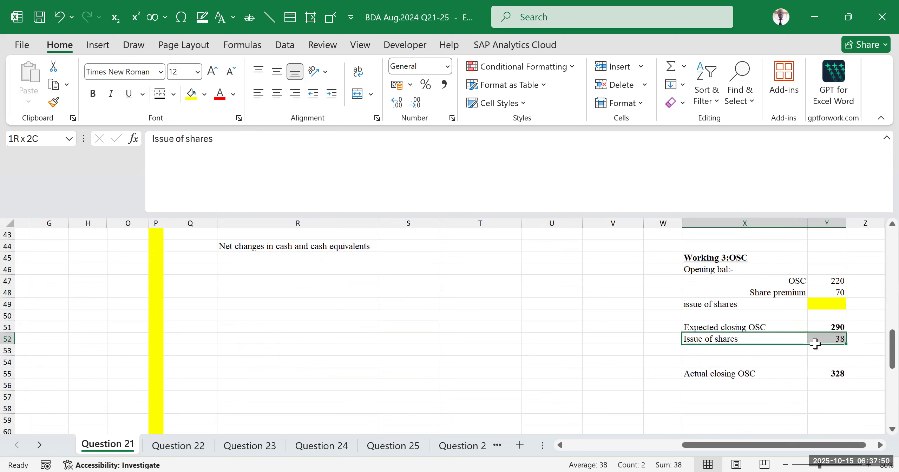
click(738, 356)
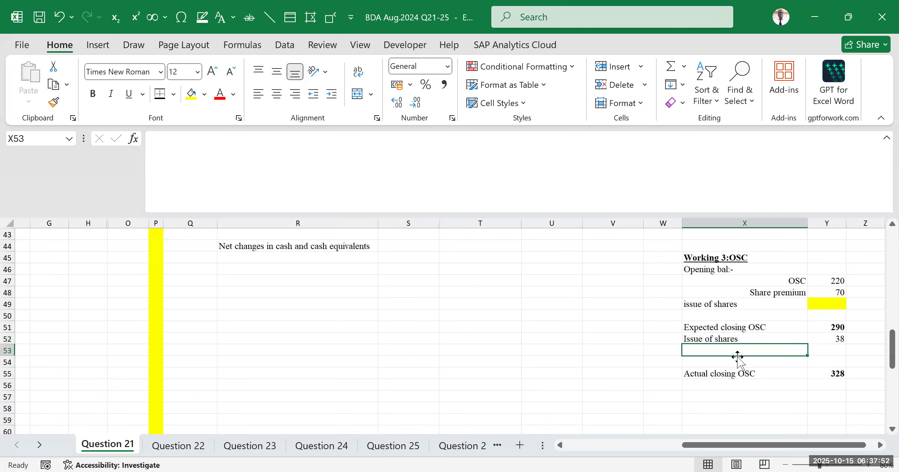
text(issue)
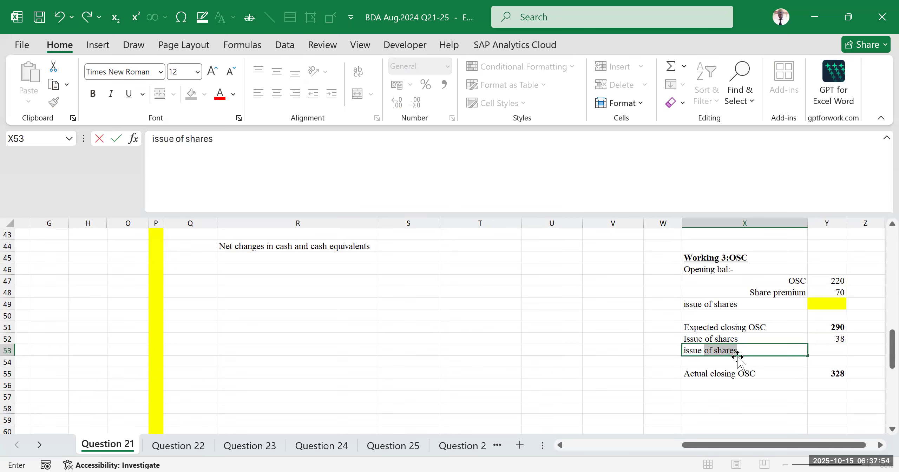
text( cost)
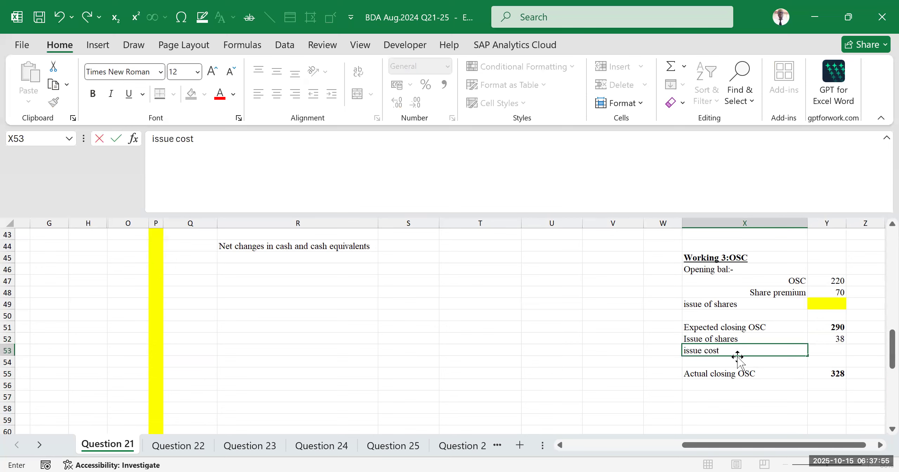
click(832, 350)
text(=-2)
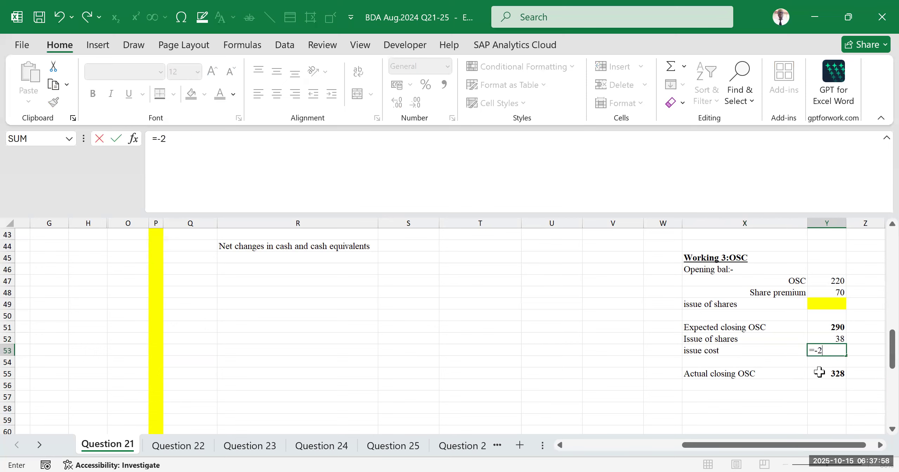
click(826, 372)
- Sum the issue of shares and issue cost amounts in Y54 with =SUM(Y52:Y53)
drag(831, 341, 831, 350)
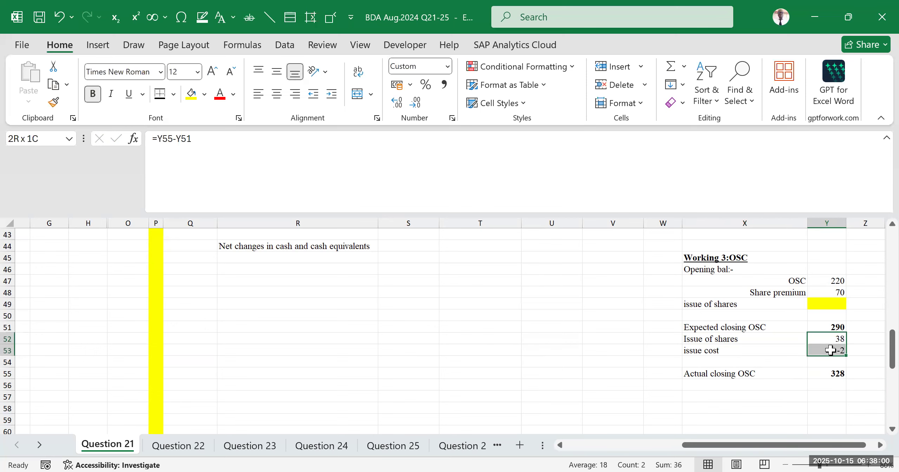
click(828, 361)
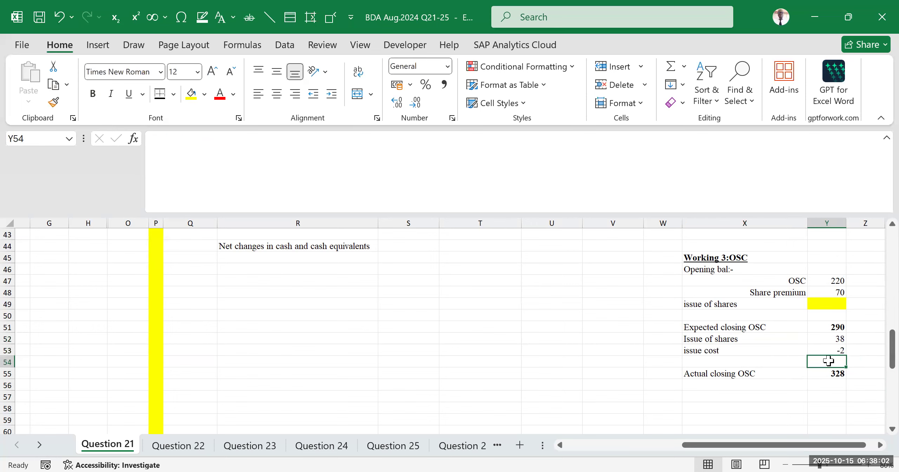
double_click(828, 361)
key(alt+equal)
key(Return)
click(833, 349)
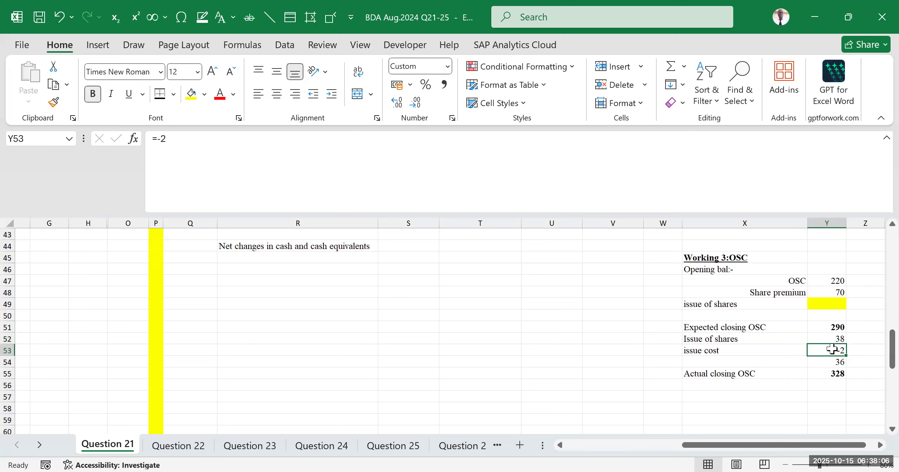
- Highlight the issue of shares, issue cost and net total rows, X52:Y54, with yellow fill
drag(712, 343, 838, 364)
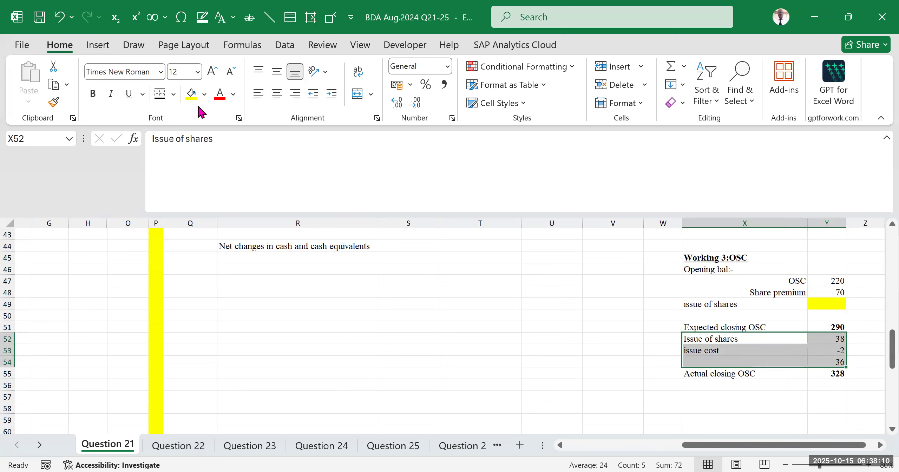
click(191, 94)
click(743, 410)
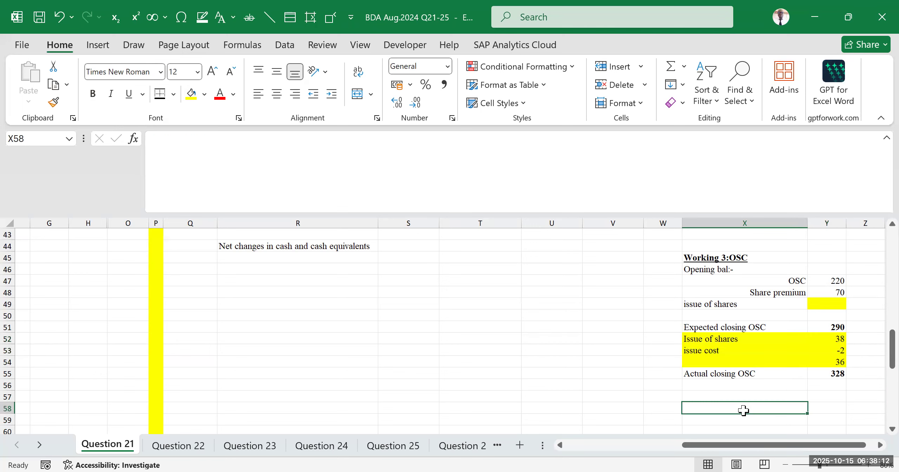
- Check the highlighted share issue rows of Working 3 against the Issue of shares (OSC) line in S35
click(713, 338)
drag(817, 342, 839, 362)
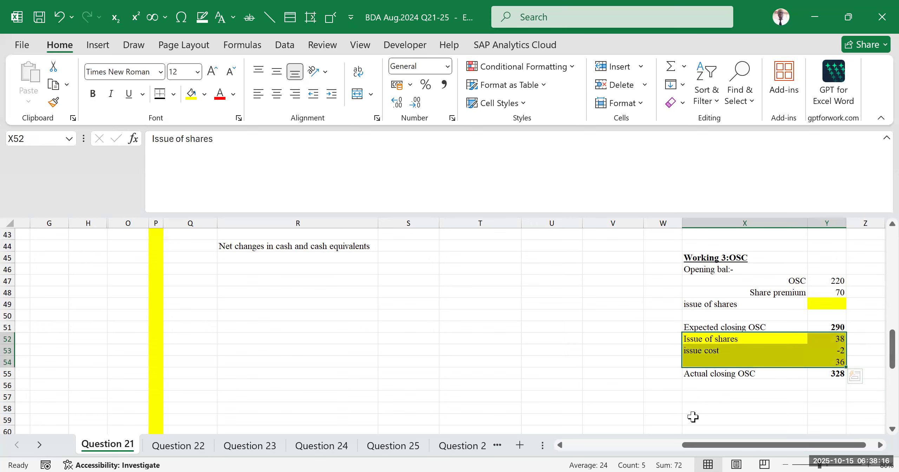
drag(729, 316, 836, 313)
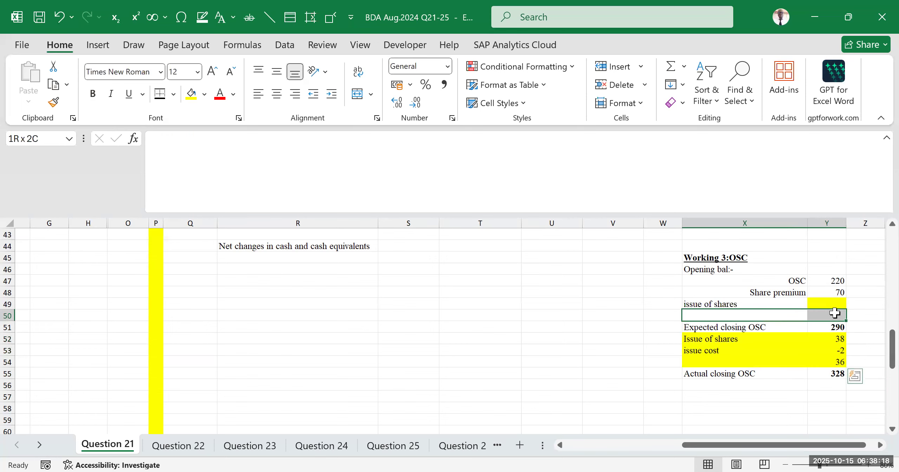
drag(709, 340, 829, 352)
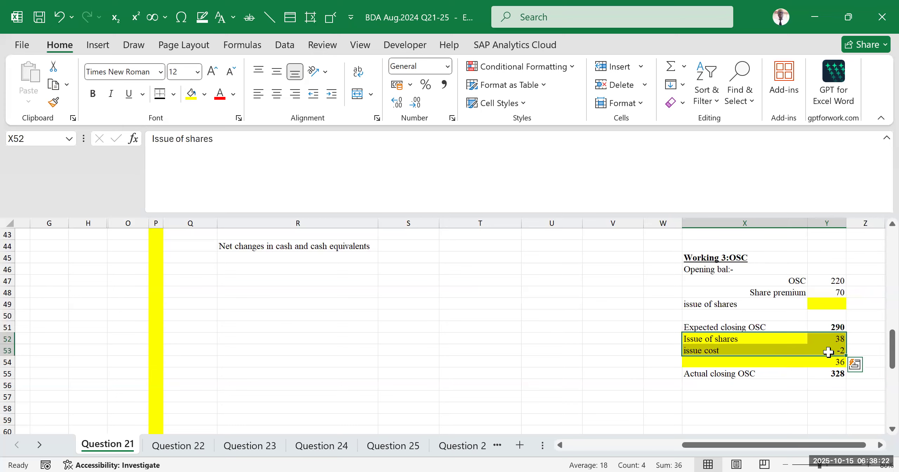
click(838, 339)
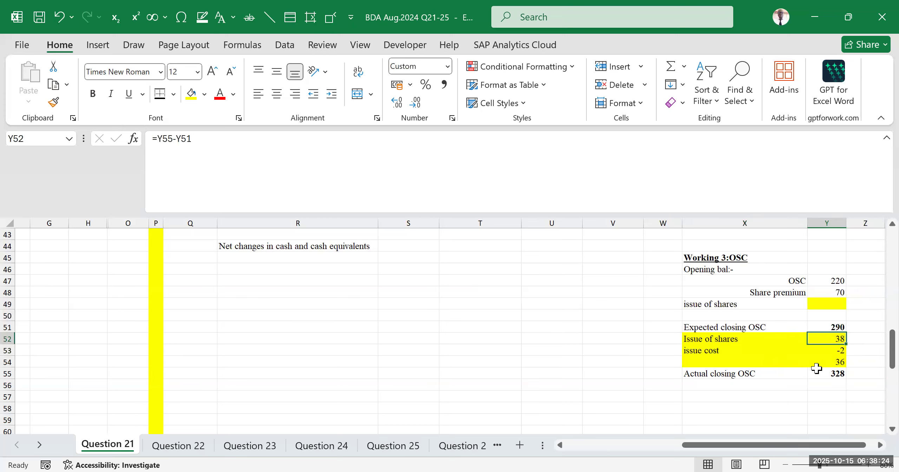
click(836, 351)
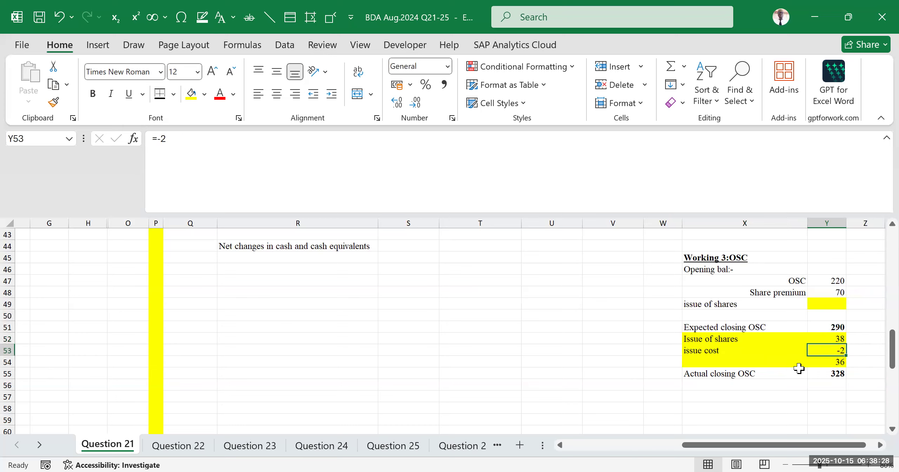
click(824, 364)
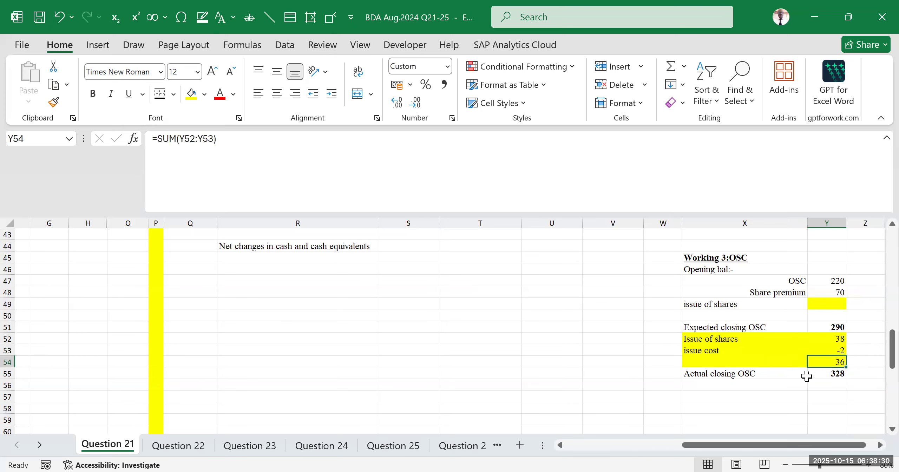
drag(798, 449, 699, 450)
scroll(668, 316, up, 5)
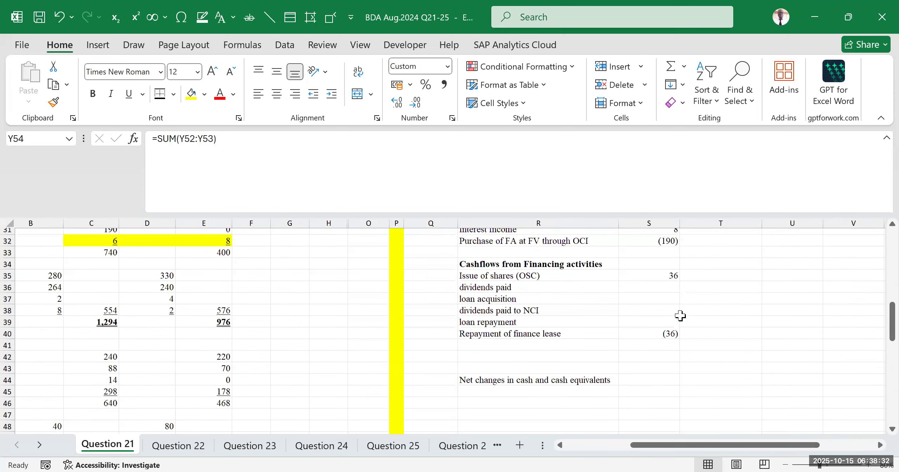
click(665, 312)
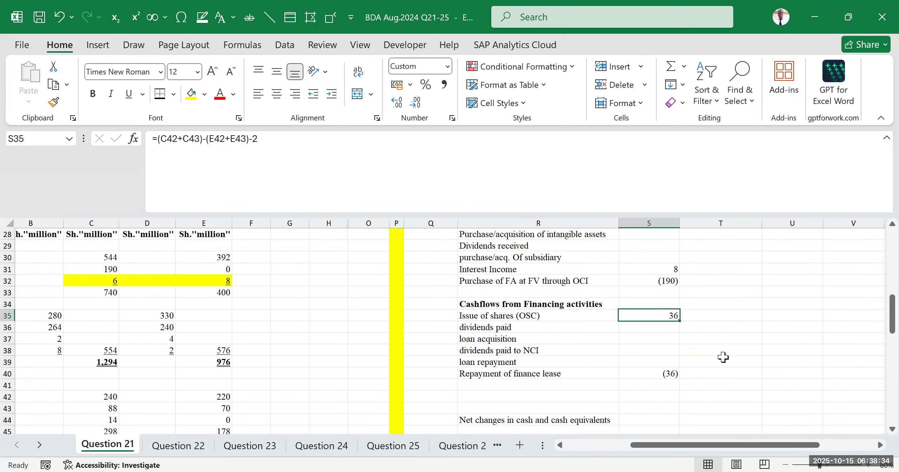
click(794, 361)
click(795, 258)
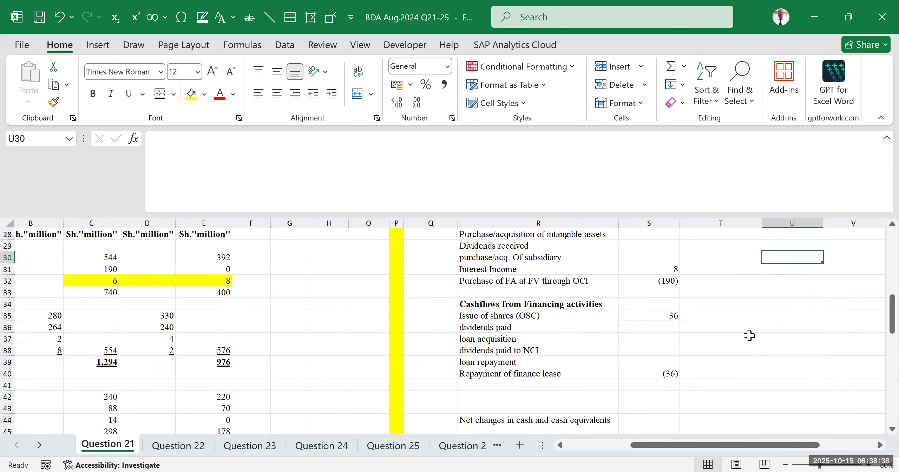
click(747, 338)
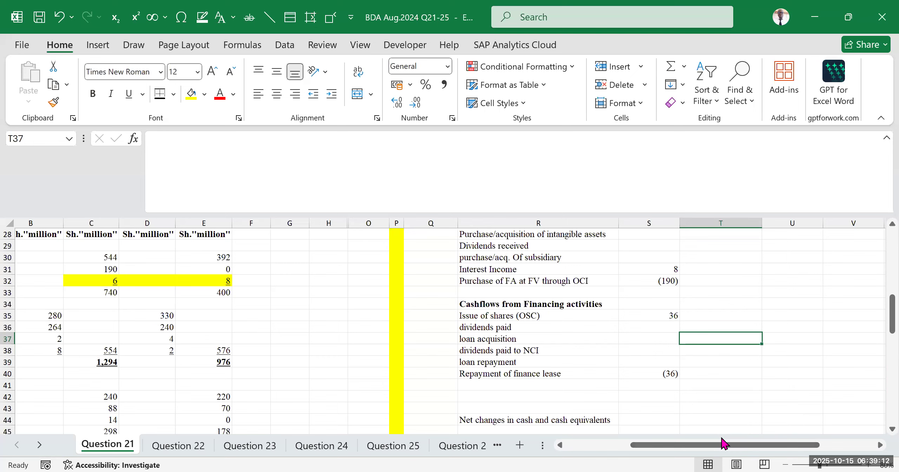
- Start a share working below the question: label B70 opening bal. and link C70 to the prior-year share premium in E43
drag(735, 448, 765, 449)
scroll(691, 383, down, 2)
drag(710, 450, 604, 451)
scroll(227, 373, down, 10)
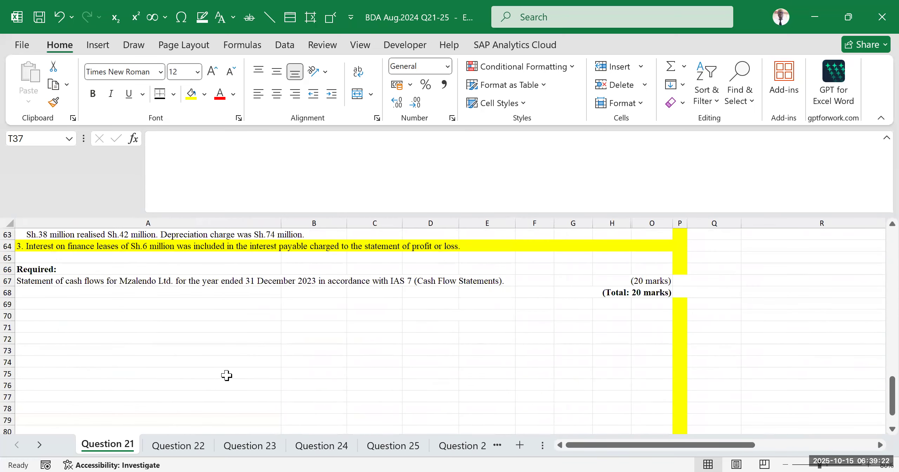
scroll(227, 375, up, 2)
click(310, 372)
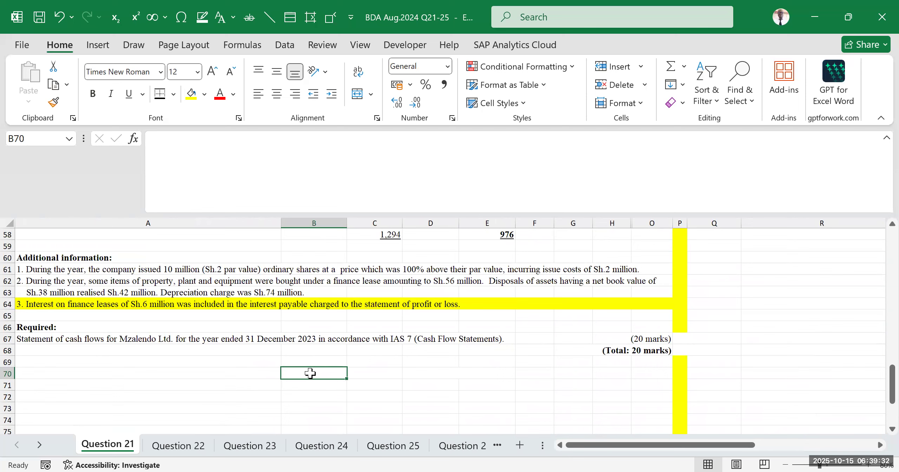
text(opening bal.)
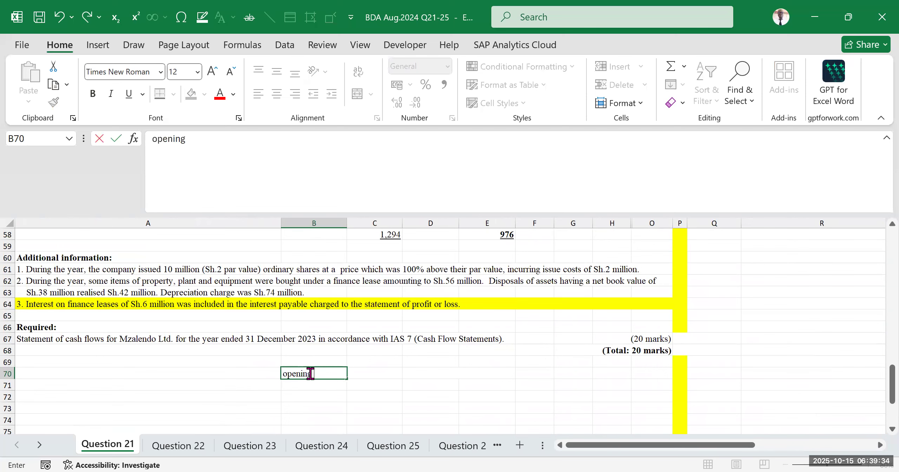
click(381, 374)
text(=)
scroll(321, 341, up, 7)
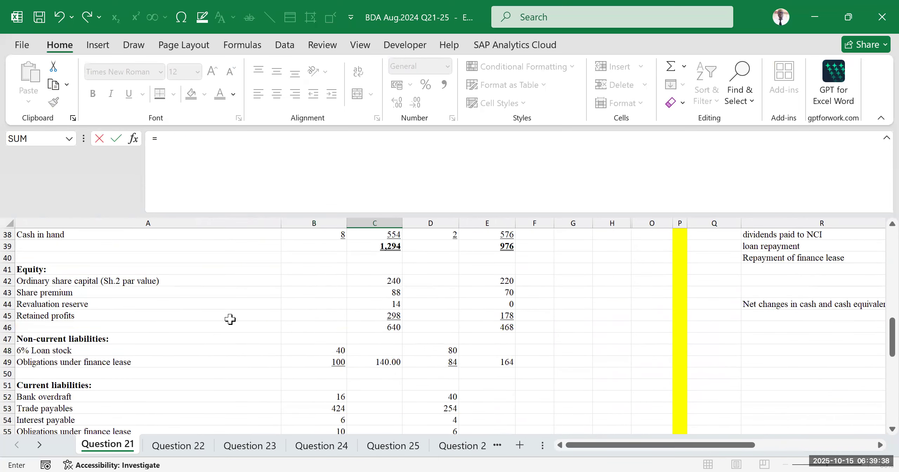
click(499, 293)
key(Return)
key(Down)
key(Down)
click(488, 328)
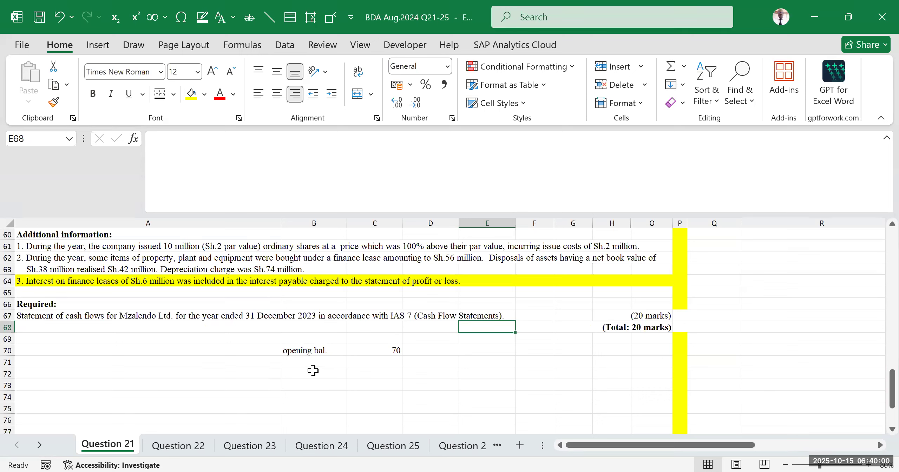
- Calculate the par value of the newly issued shares in C71 with =2*10
click(307, 363)
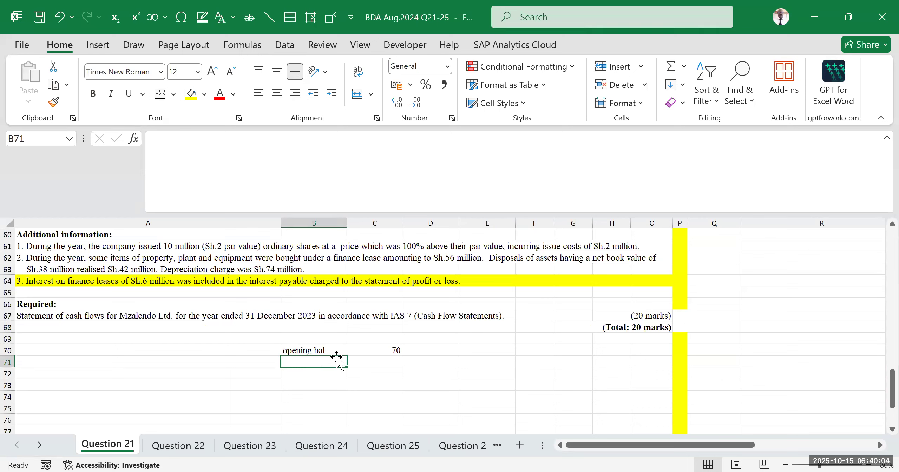
click(376, 362)
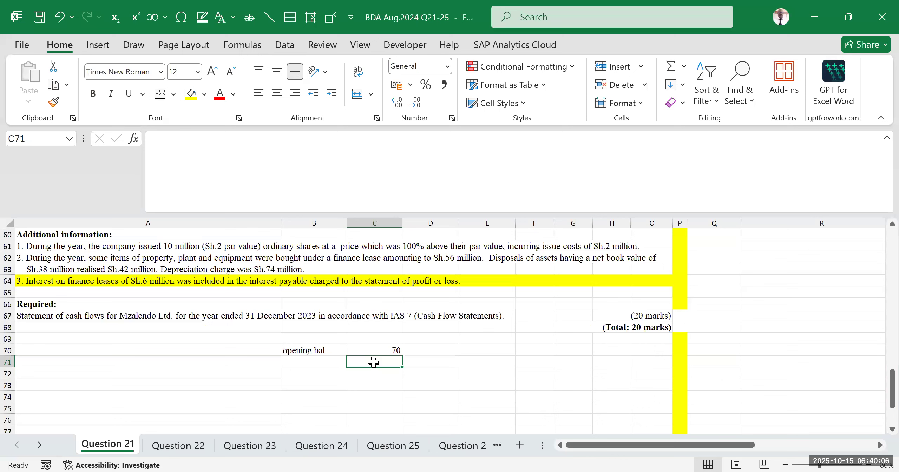
text(=2)
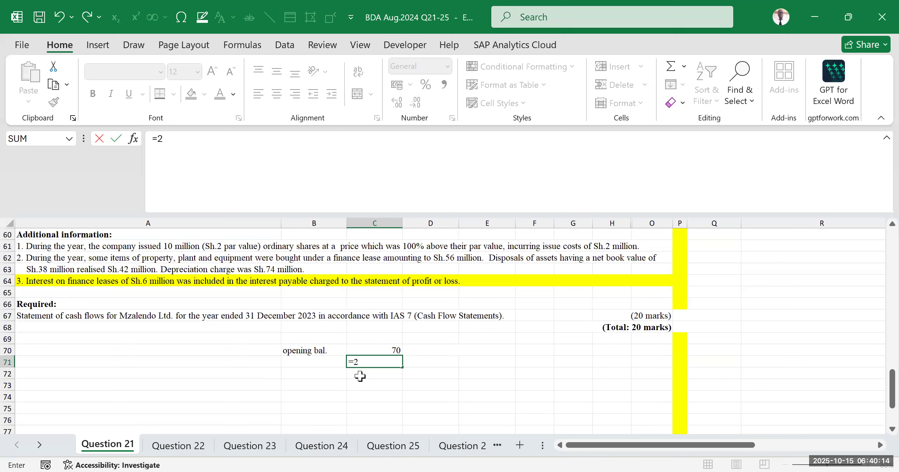
text(10)
key(Return)
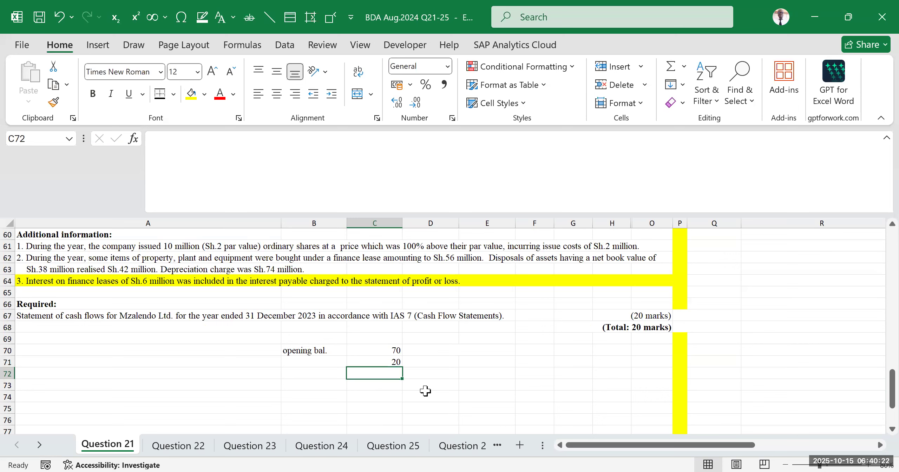
click(381, 360)
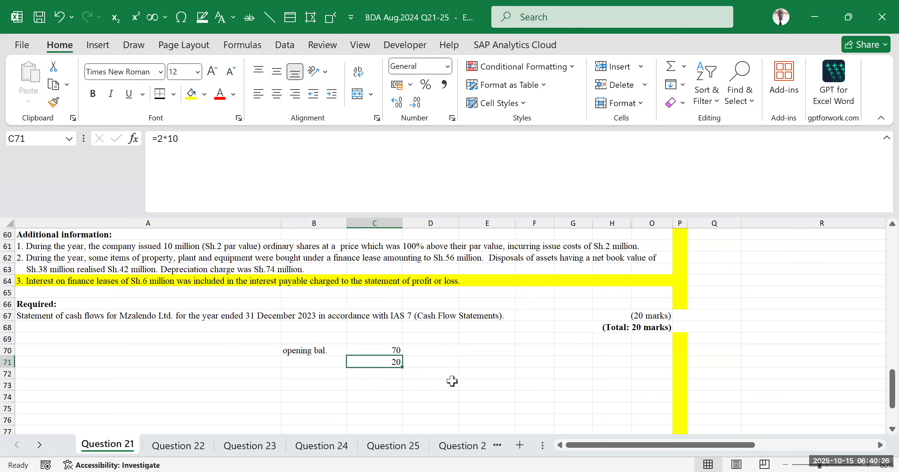
- Label B71 additional ordinary shares and widen column B to fit the text
click(308, 363)
text(addition)
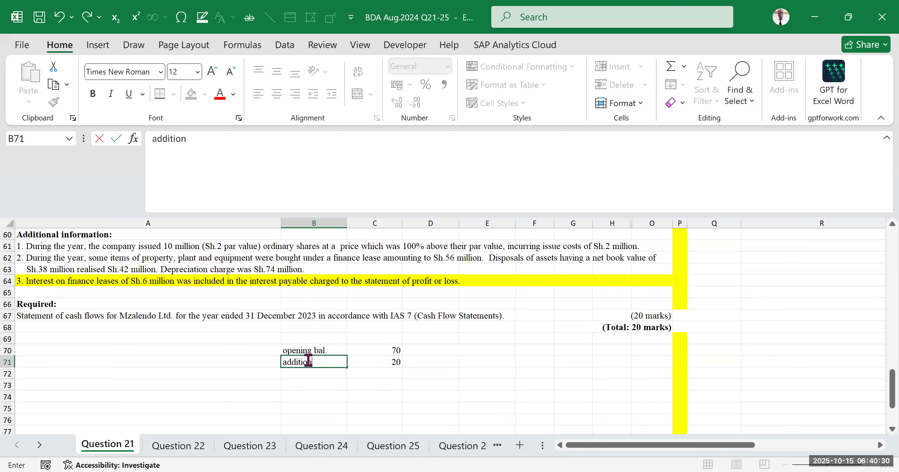
text(al ordinary )
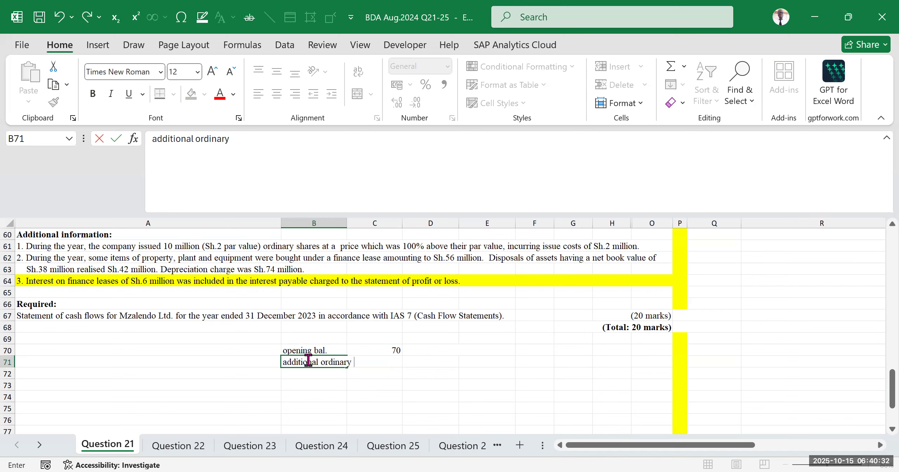
text(shares)
click(487, 343)
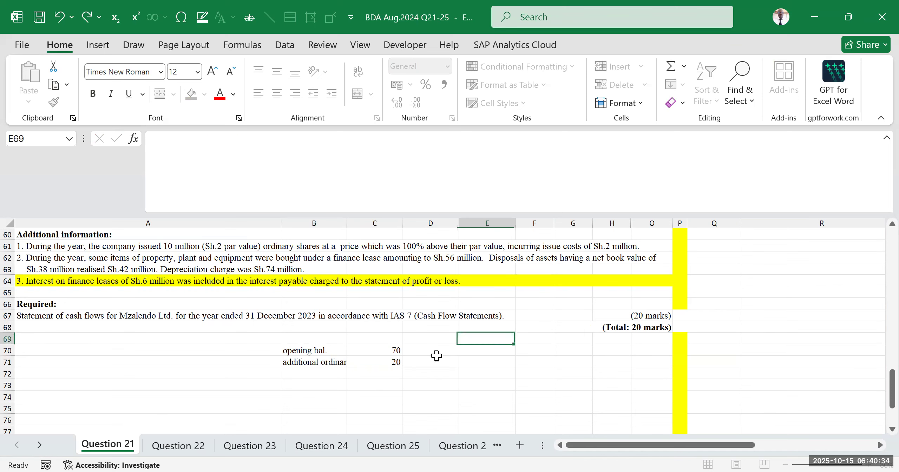
drag(348, 225, 384, 222)
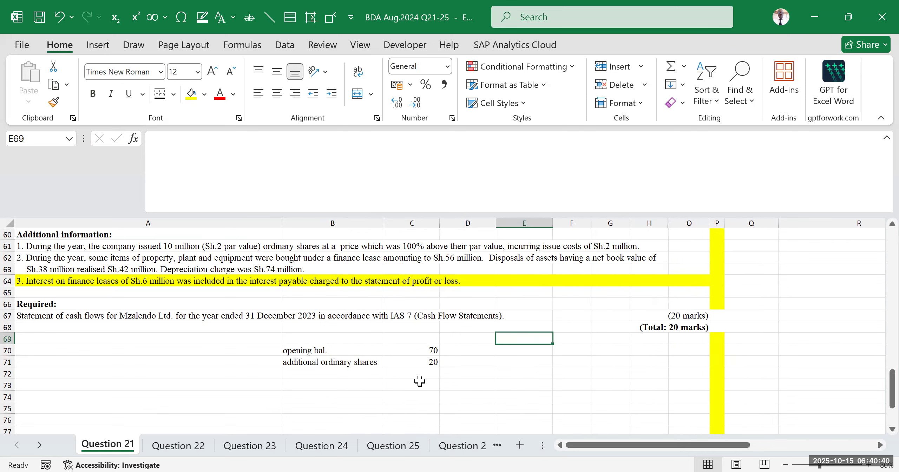
- Sum the opening balance and additional ordinary shares in C72 with =SUM(C70:C71)
click(423, 362)
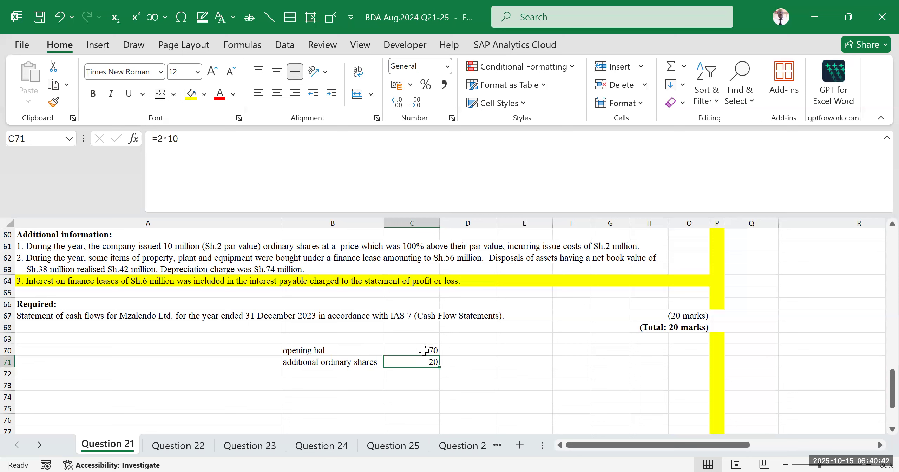
click(427, 351)
click(420, 362)
click(406, 373)
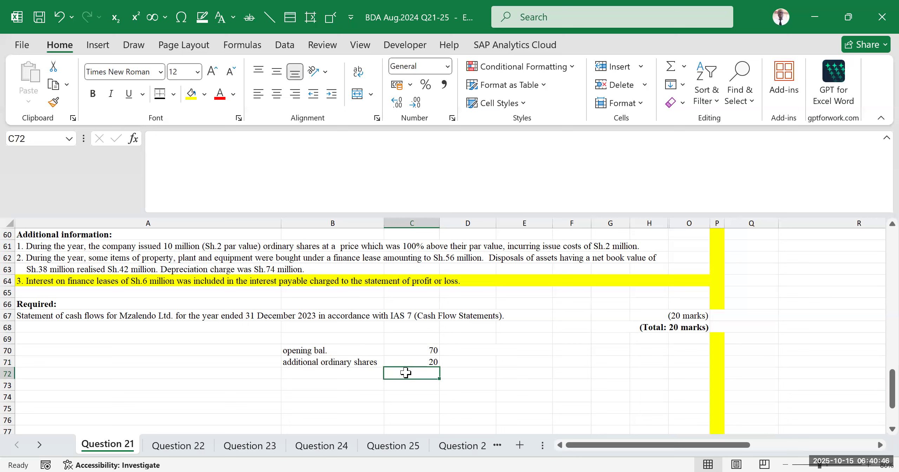
double_click(406, 372)
key(alt+equal)
key(alt+equal)
click(367, 398)
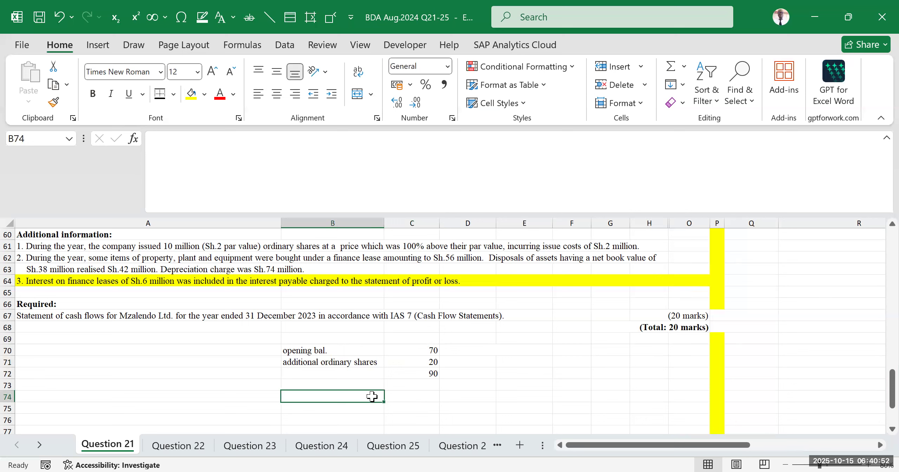
- Enter the label closing balance in B74 and the amount 88 in C74
text(closing balance)
key(Tab)
text(88)
click(507, 407)
drag(396, 375, 401, 396)
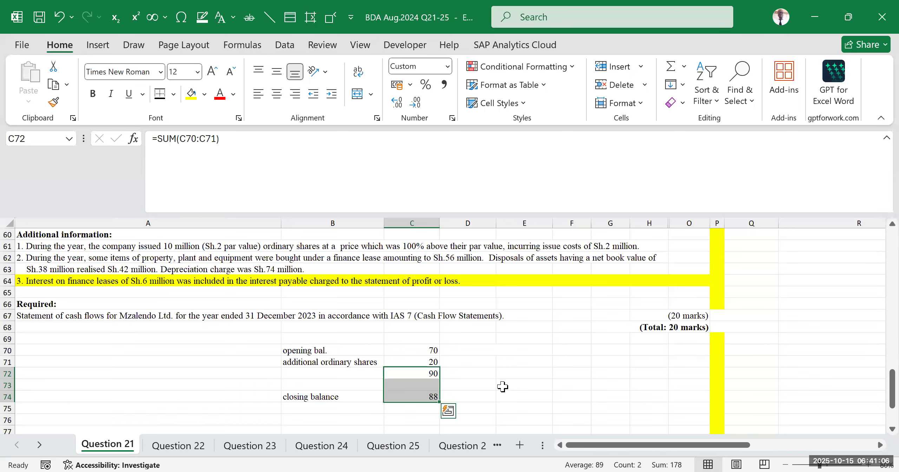
click(410, 385)
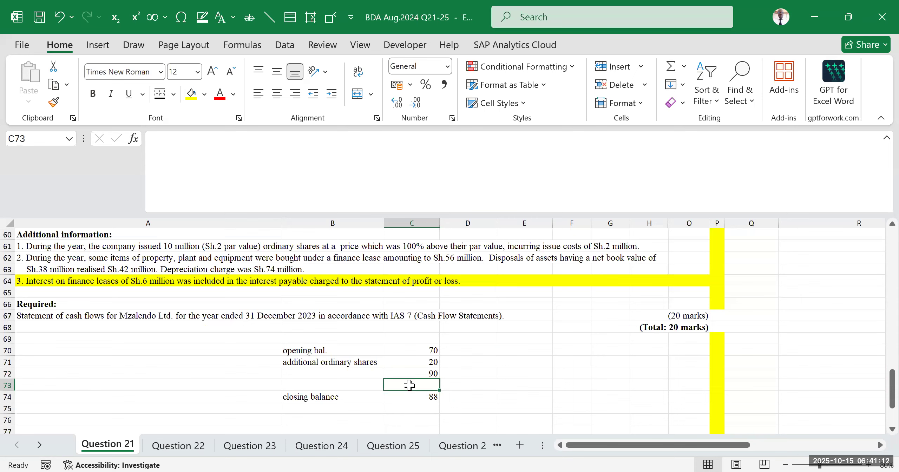
click(506, 375)
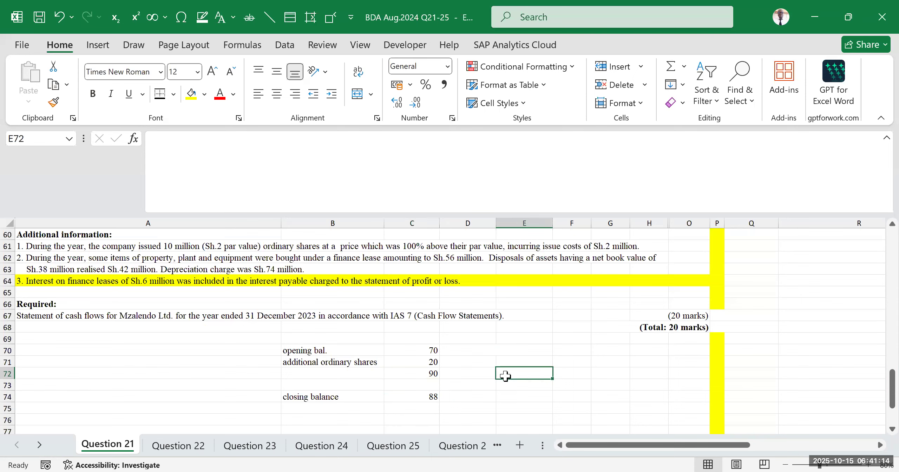
- Enter the difference 2 in C73 and label it loss in B73
drag(332, 398, 411, 394)
click(410, 376)
click(412, 384)
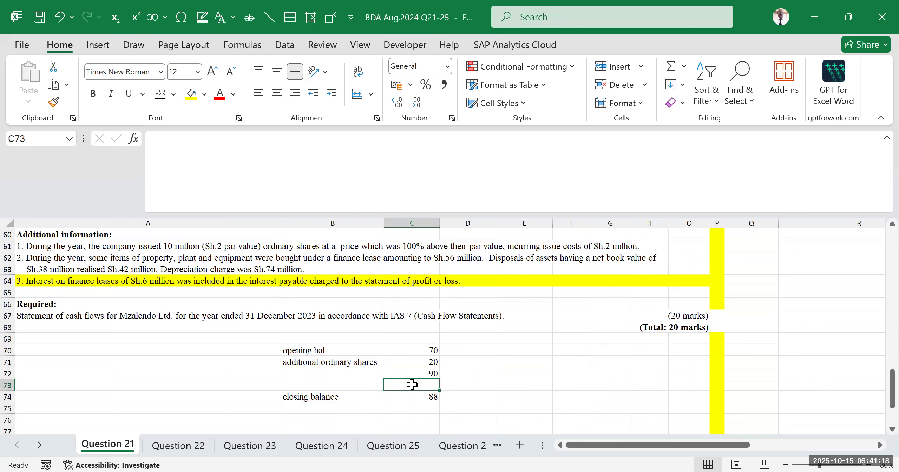
text(2)
click(510, 383)
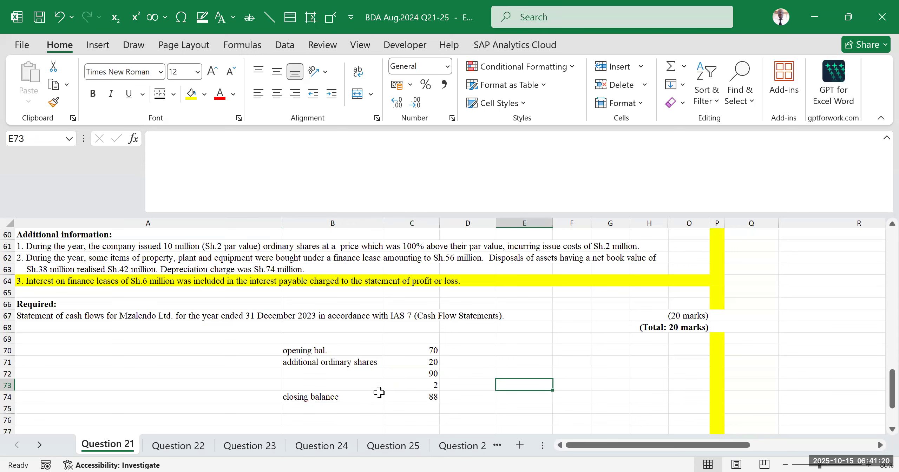
click(363, 386)
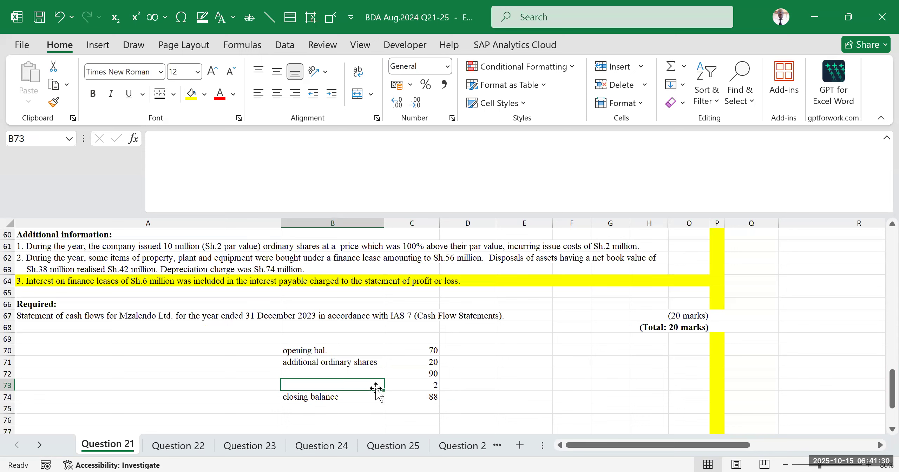
text(loss)
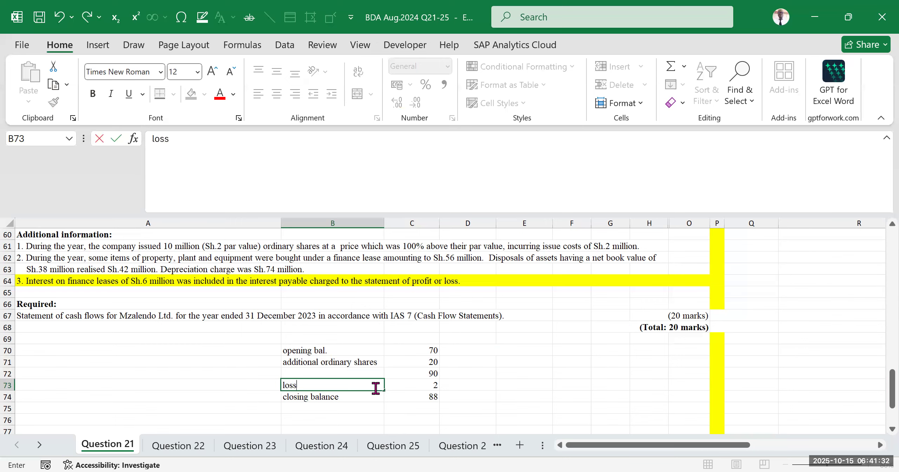
click(545, 372)
- Make the loss row of the share working, B73:C73, bold
scroll(408, 371, down, 4)
drag(332, 270, 407, 269)
click(101, 99)
click(529, 311)
scroll(492, 361, up, 2)
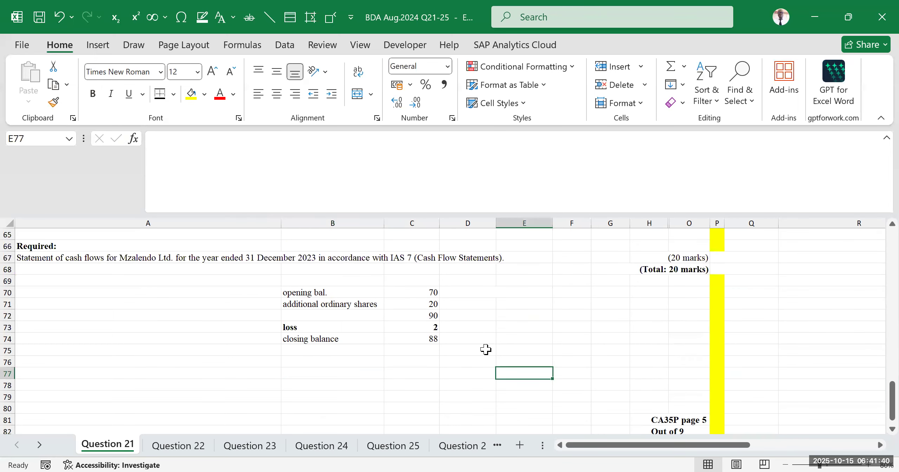
click(320, 370)
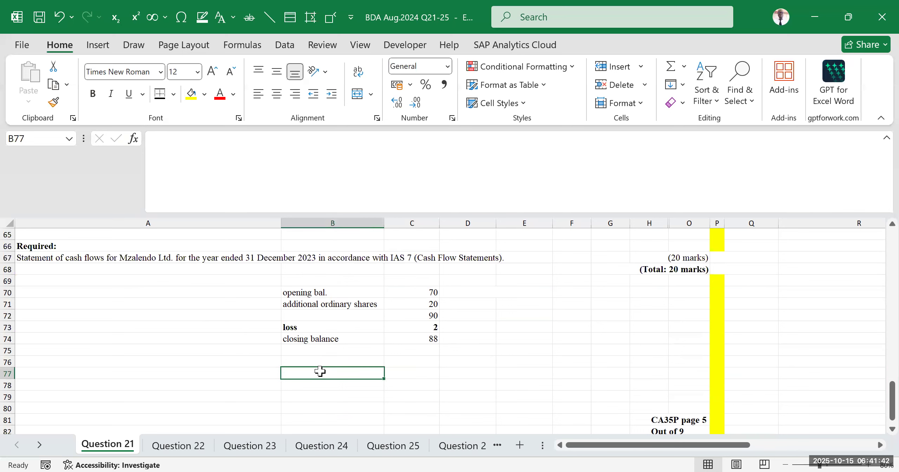
text(sja)
text(hare premium)
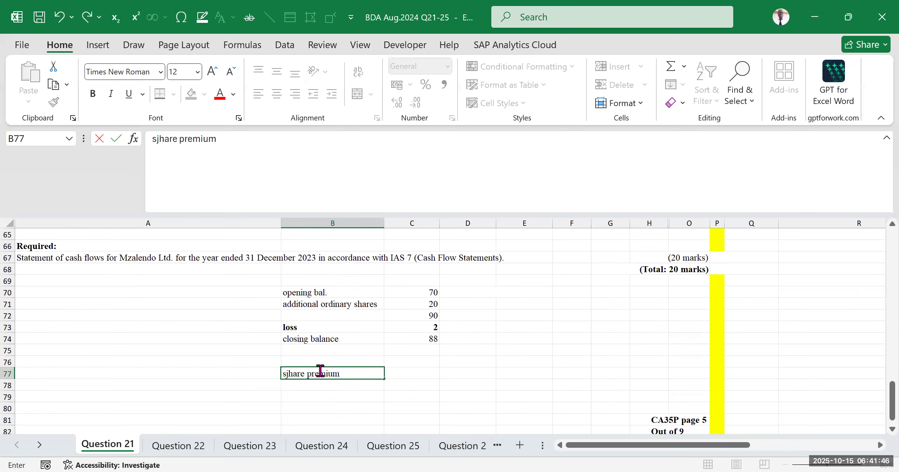
key(BackSpace)
key(BackSpace)
key(BackSpace)
key(BackSpace)
key(BackSpace)
key(BackSpace)
key(BackSpace)
key(BackSpace)
key(BackSpace)
key(BackSpace)
key(BackSpace)
key(BackSpace)
key(BackSpace)
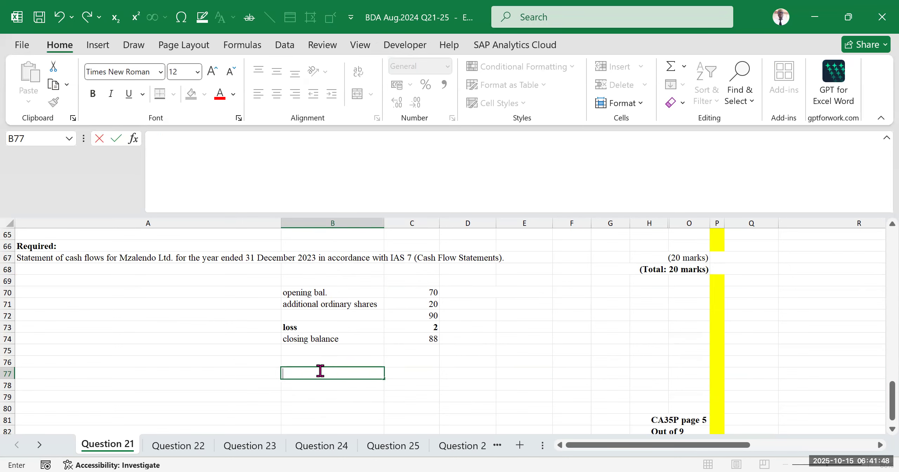
click(411, 373)
scroll(449, 350, up, 2)
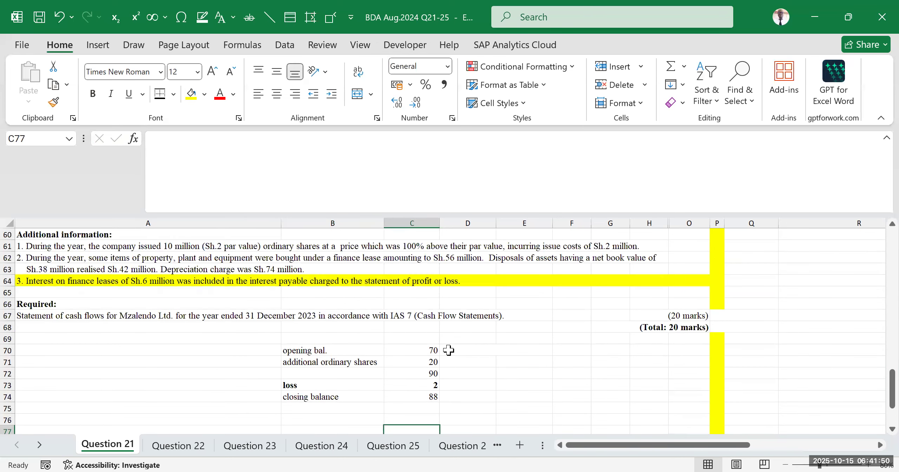
scroll(449, 350, down, 2)
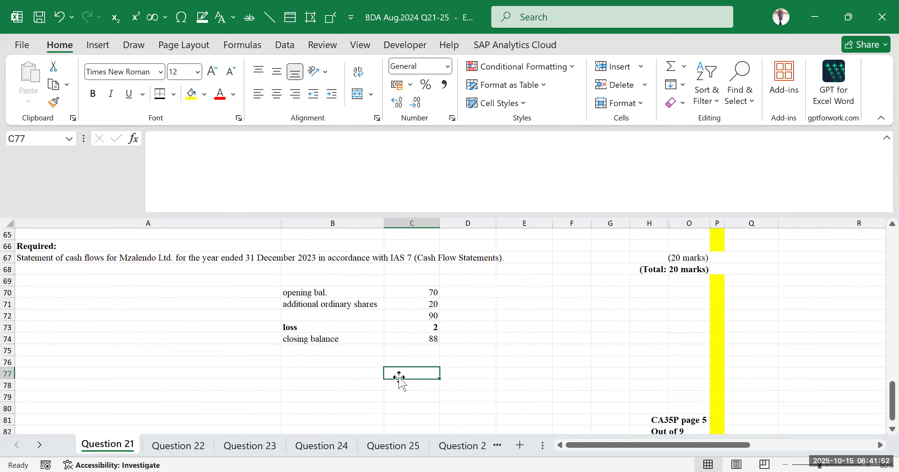
- Relink the opening balance in C70 to the prior-year ordinary share capital in E42 and check the working's additions row and subtotal
scroll(399, 378, up, 2)
click(425, 349)
text(=)
scroll(302, 348, up, 8)
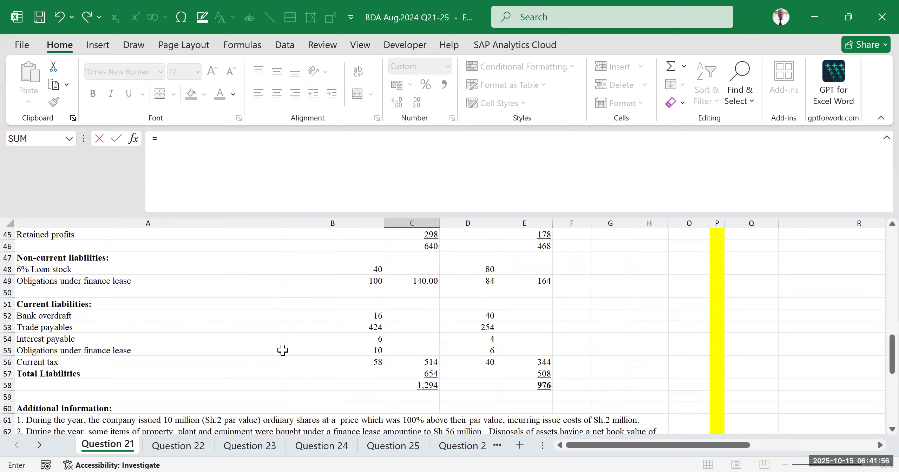
click(512, 318)
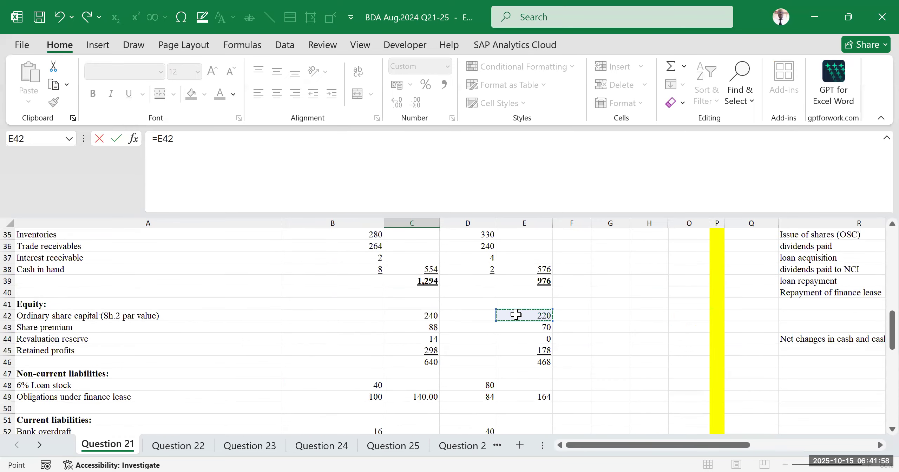
key(Return)
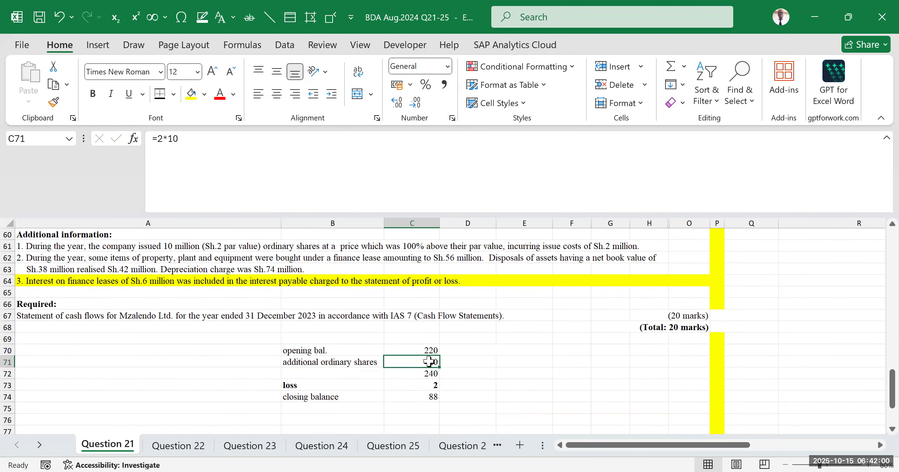
drag(312, 363, 435, 363)
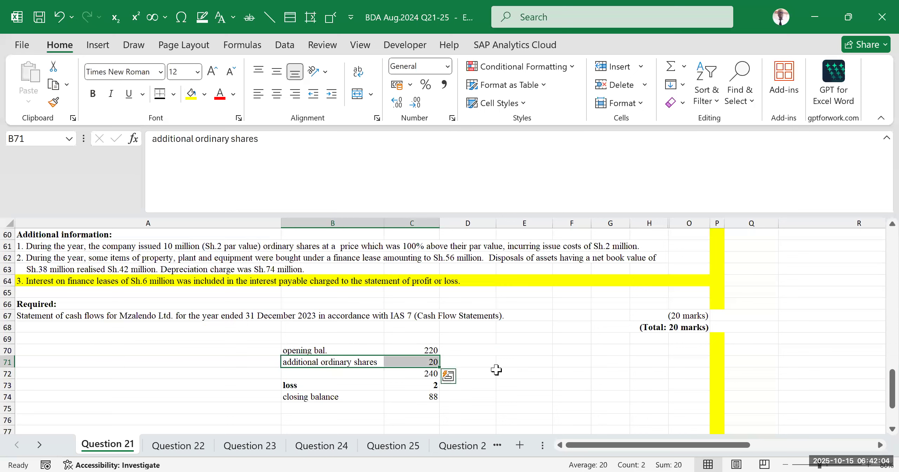
click(572, 385)
scroll(411, 380, down, 2)
click(426, 315)
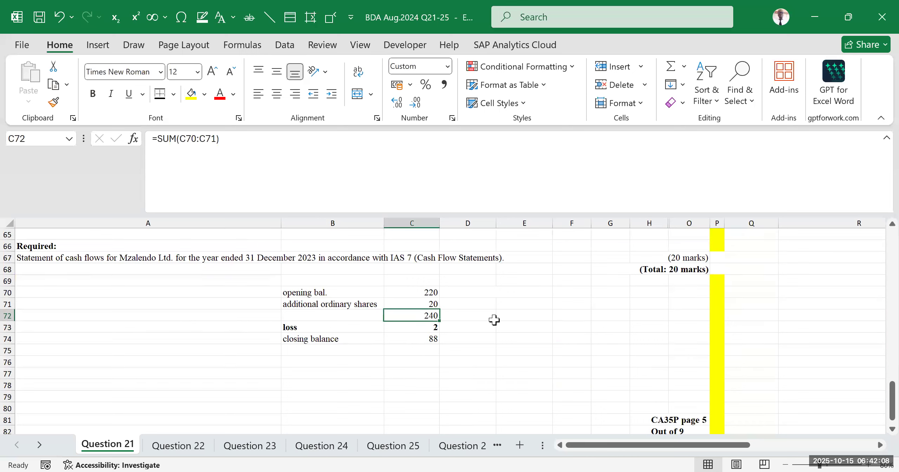
- Link the share working's closing balance in C74 to the current-year ordinary share capital in C42
click(421, 338)
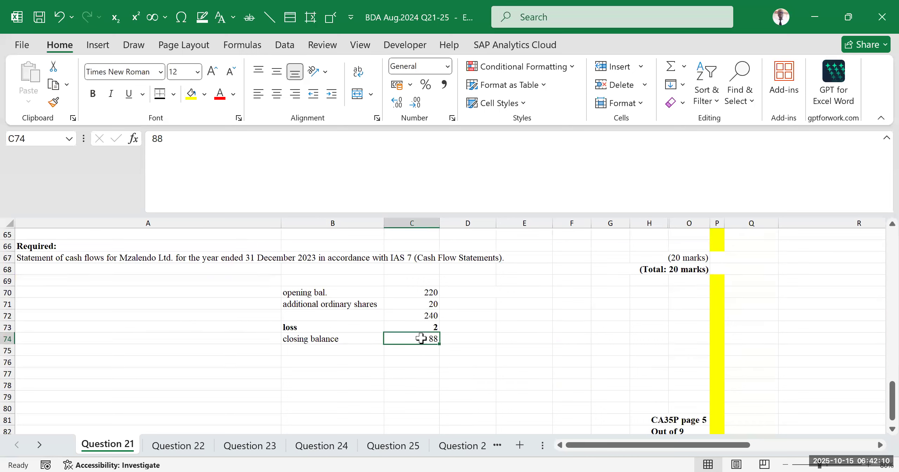
text(=)
scroll(373, 360, up, 7)
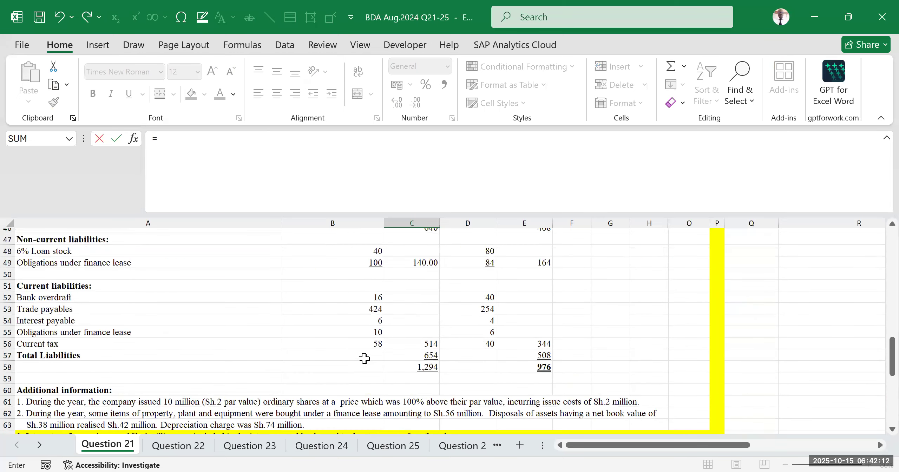
scroll(376, 357, up, 5)
scroll(372, 358, down, 3)
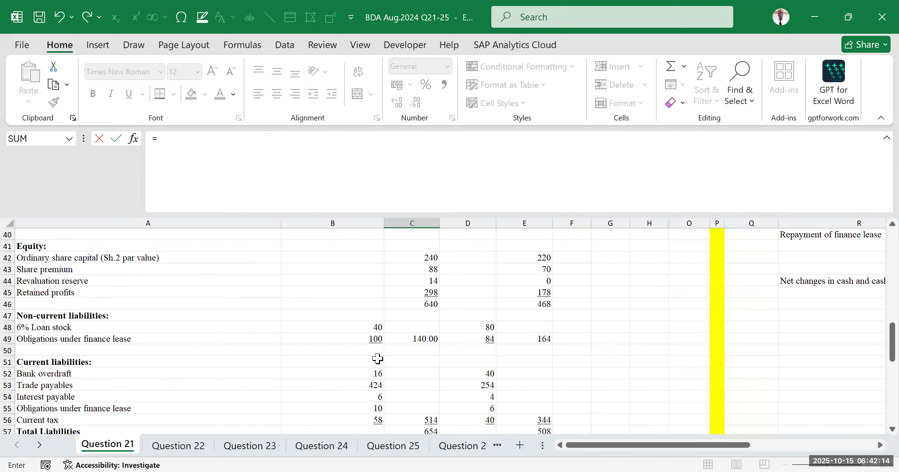
scroll(369, 362, up, 2)
click(418, 313)
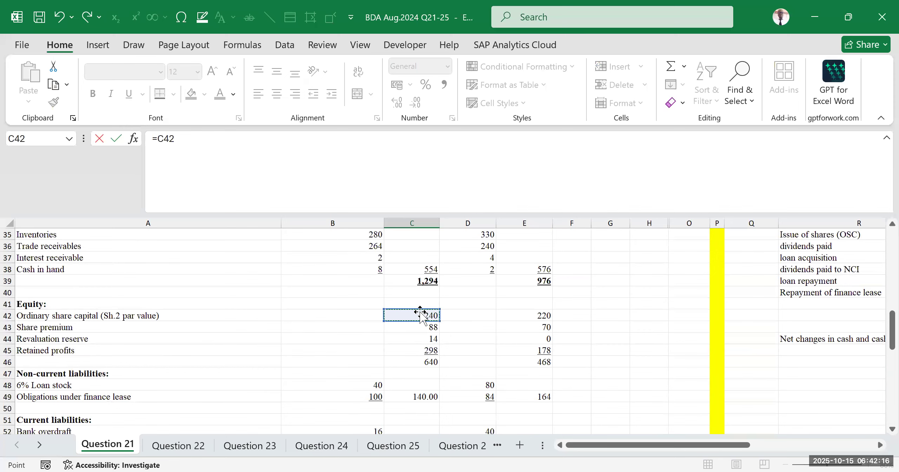
key(Return)
click(481, 375)
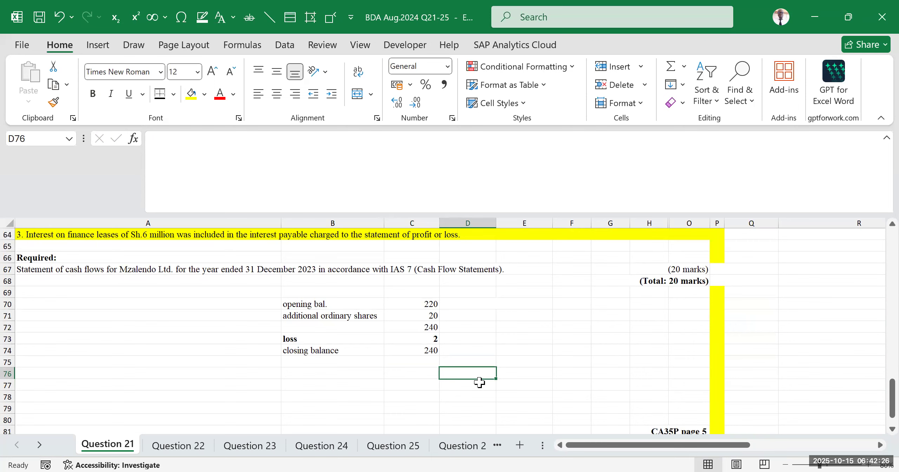
- Set C73 of the share working to 0 and replace its label in B73 with issue of ordinary shares
click(431, 339)
key(ctrl+b)
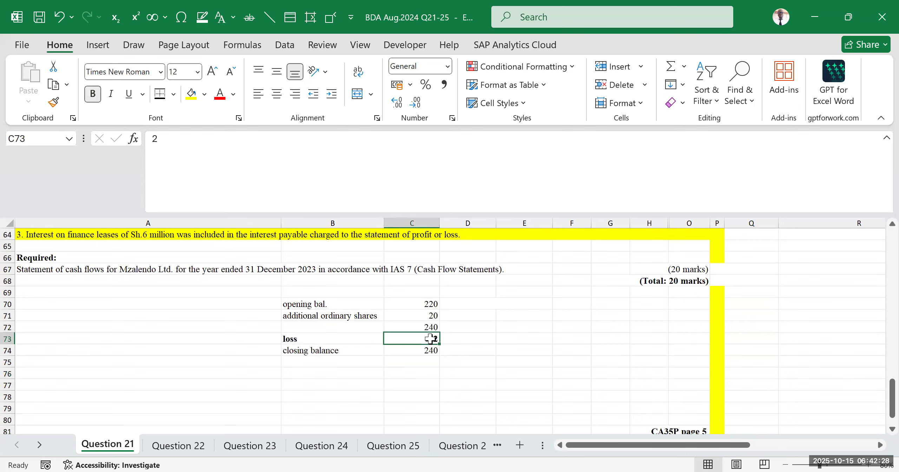
text(0)
key(Left)
key(Delete)
click(467, 350)
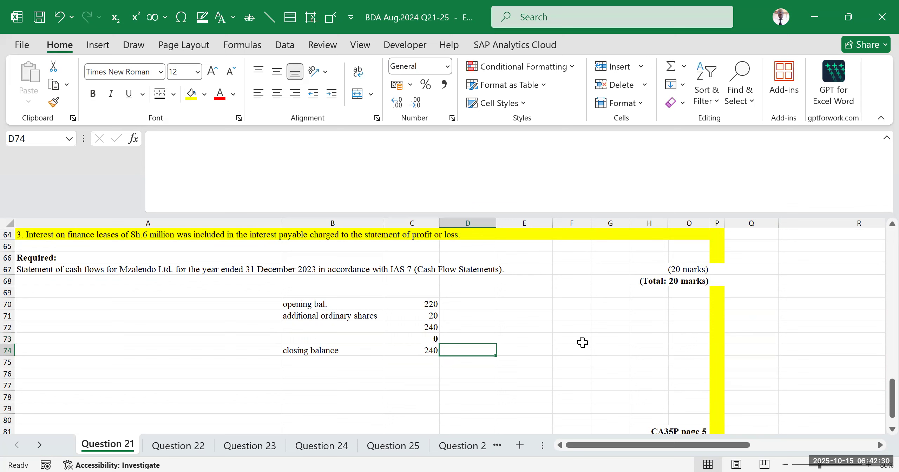
click(590, 330)
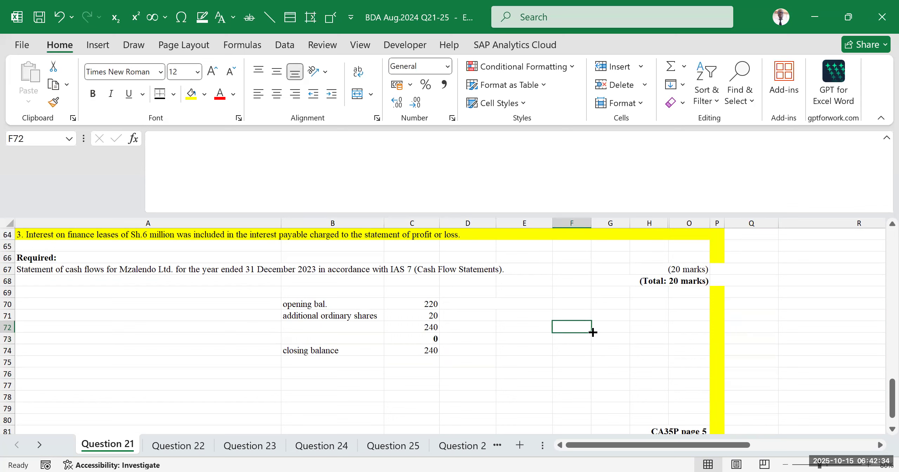
click(346, 341)
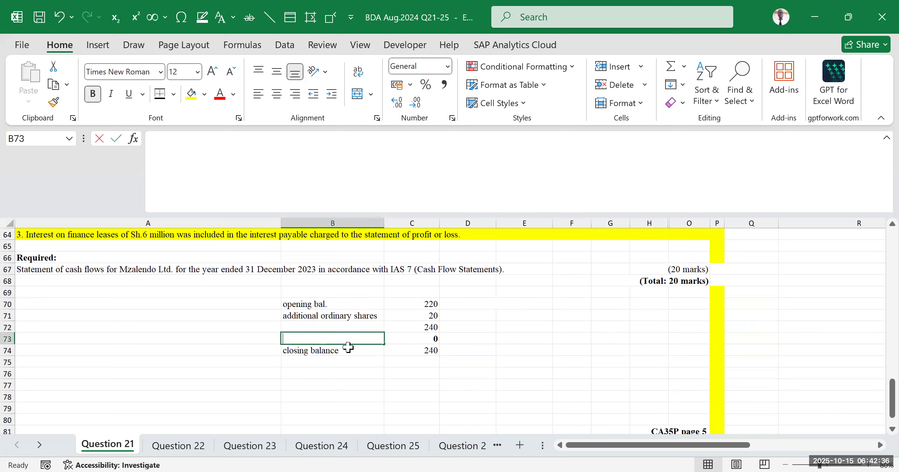
text(issue of ordinary shares)
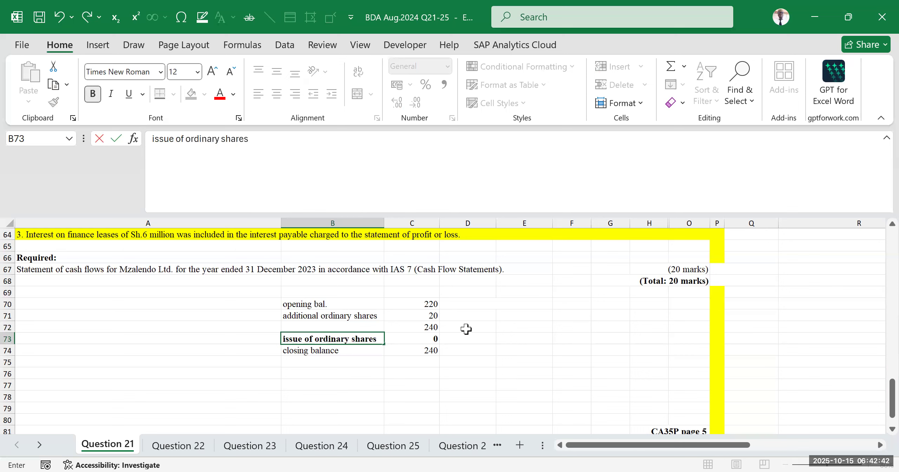
click(505, 337)
- Enter the heading share premium in B77 to start a second working below the share capital one
click(323, 375)
click(322, 384)
text(share premium)
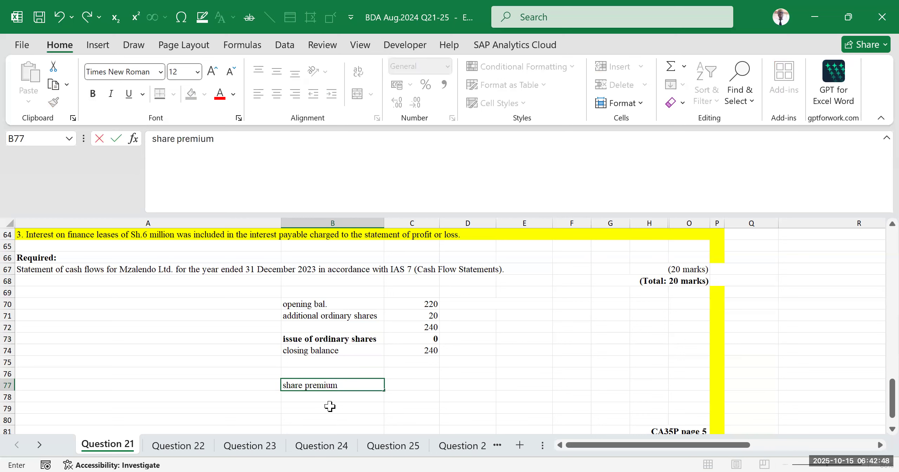
click(329, 391)
- Label B78 opening and link C78 to the prior-year share premium in E43
click(331, 399)
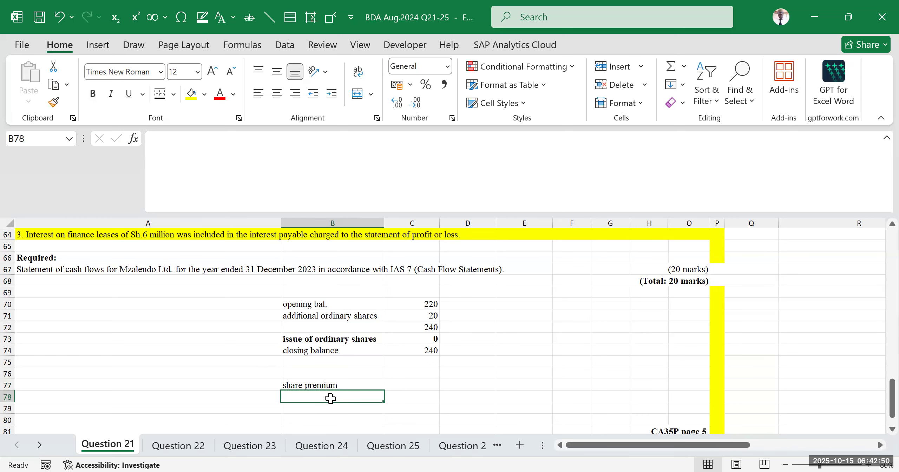
text(opening)
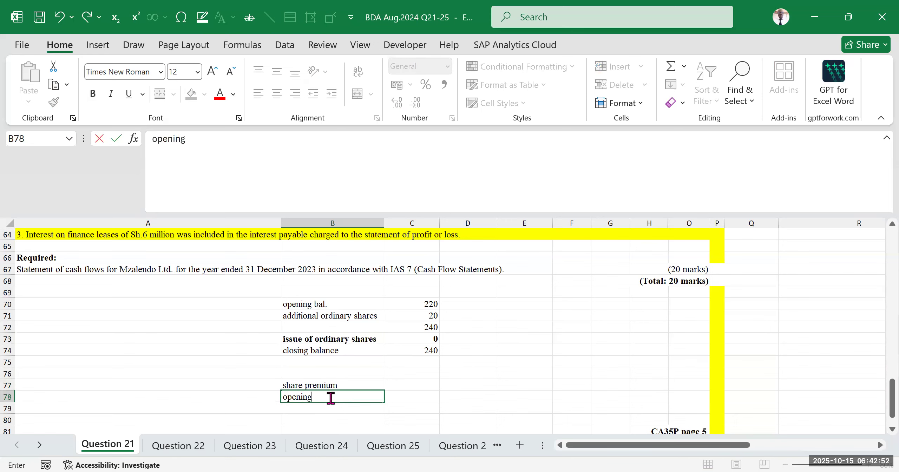
click(405, 393)
text(=)
scroll(491, 377, up, 3)
scroll(491, 377, up, 7)
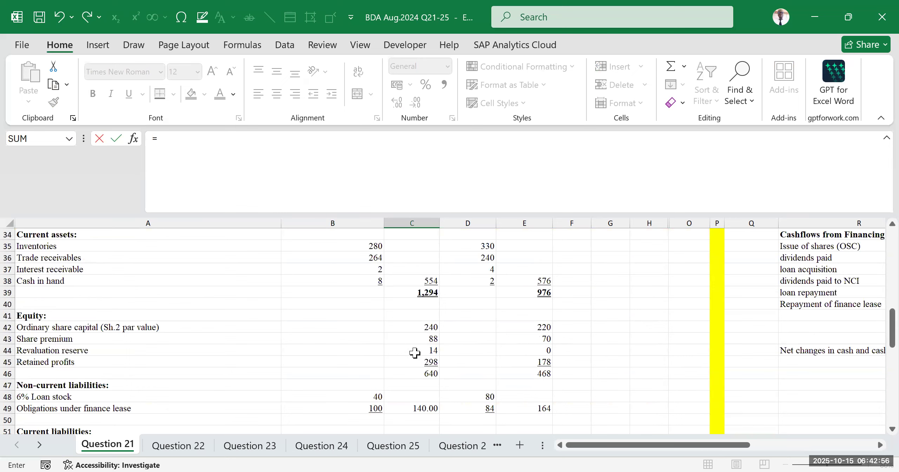
click(529, 339)
key(Return)
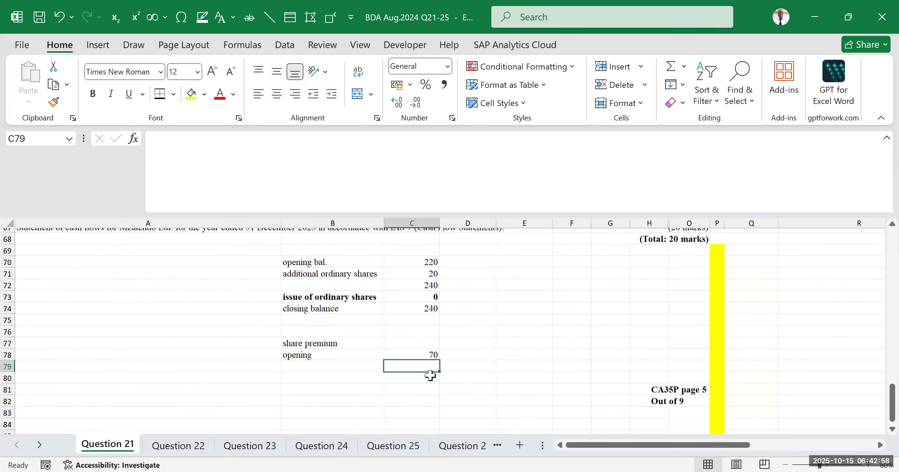
- Add a share premium row to the premium working, with the label in B79 and the amount 20 in C79
click(326, 365)
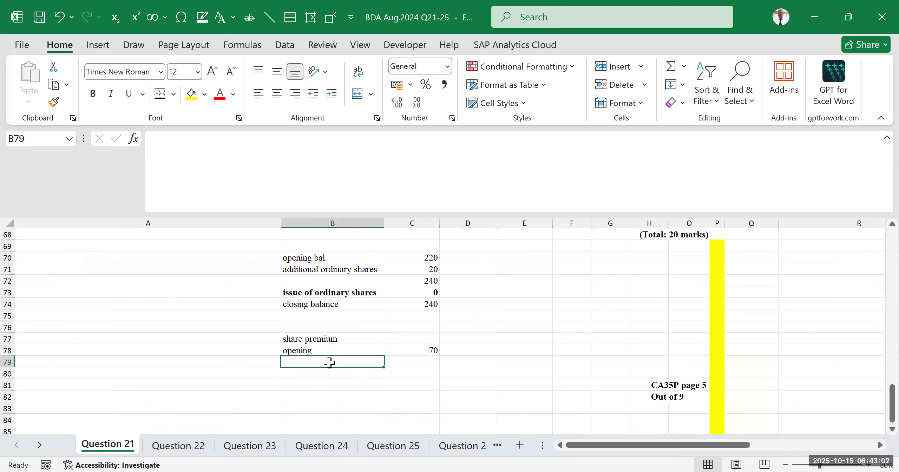
text(share premium)
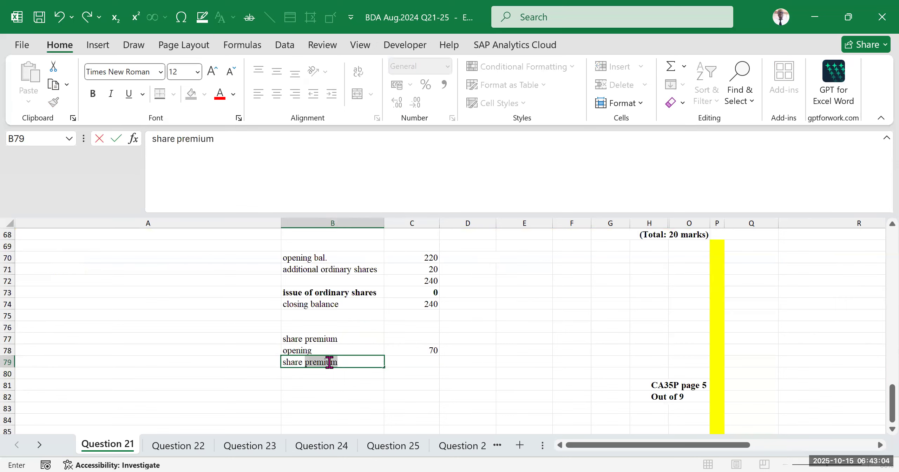
click(412, 363)
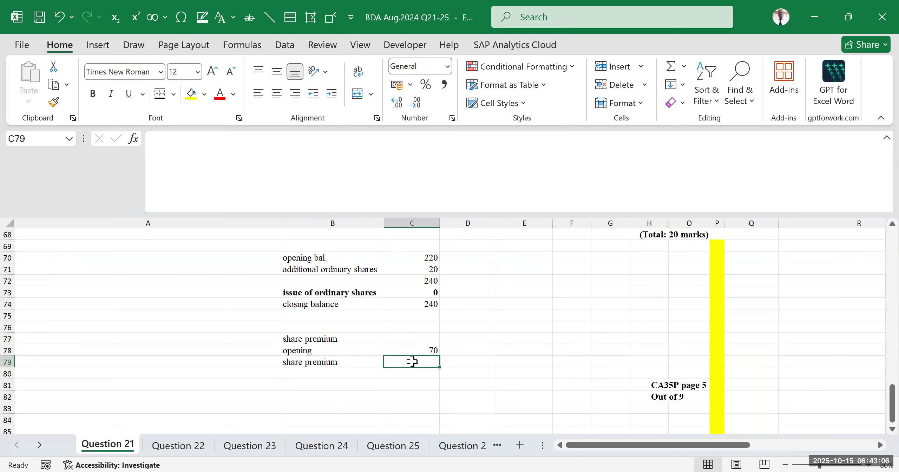
text(20)
click(552, 360)
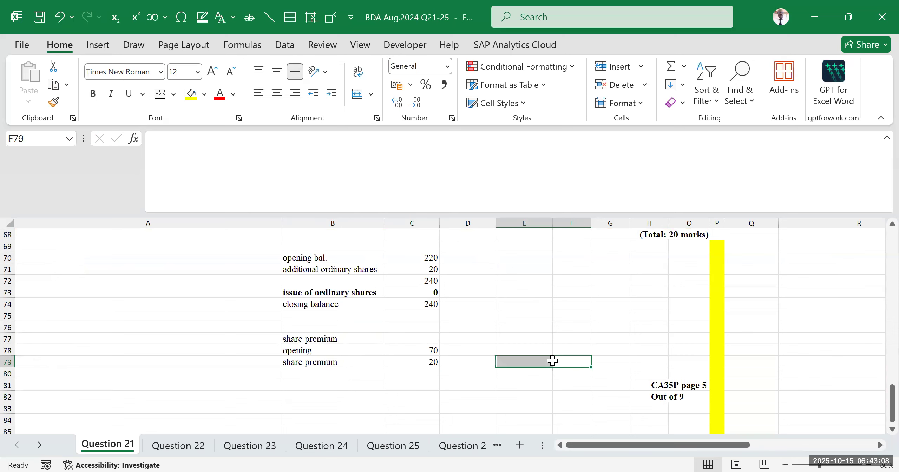
click(508, 309)
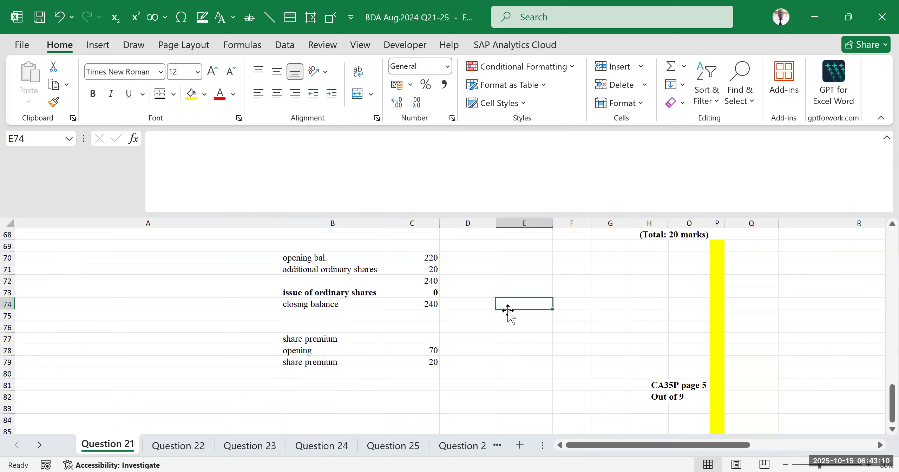
- Make the share premium heading in B77 bold
click(357, 340)
click(93, 93)
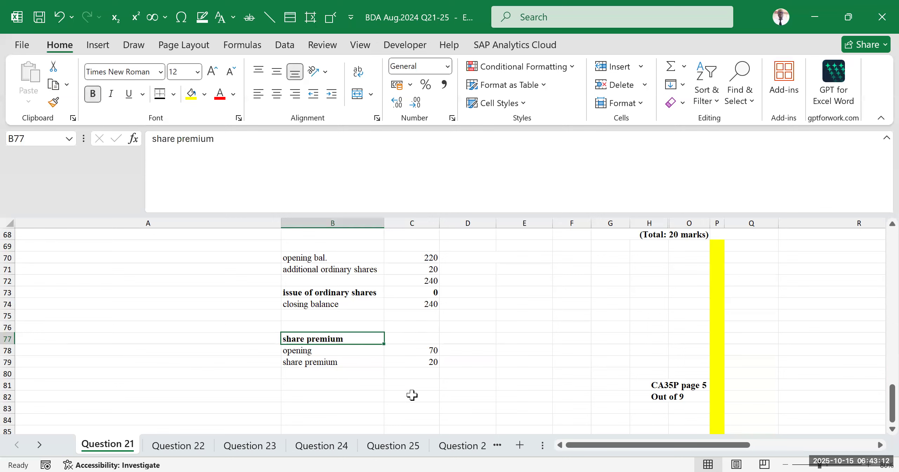
click(420, 399)
- Enter the label closing in B81 of the share premium working
click(337, 391)
text(closing)
text(=)
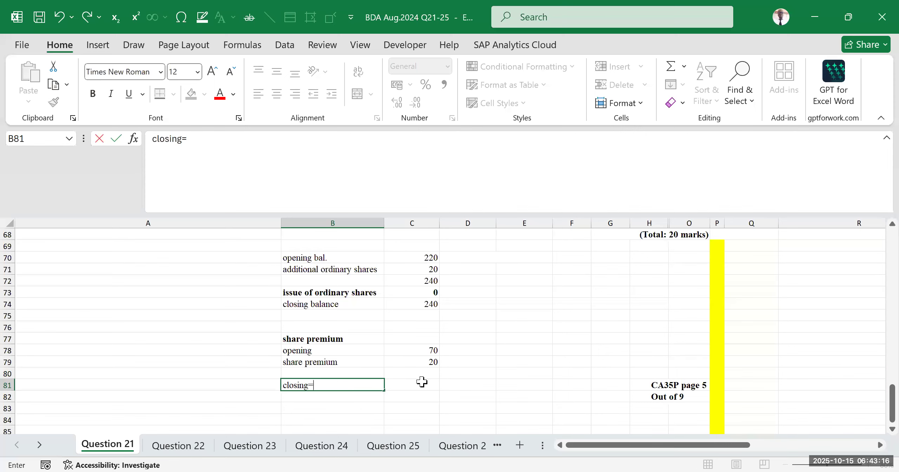
- Link the closing share premium balance in C81 to the balance sheet's share premium in C43
click(419, 383)
text(=)
scroll(347, 381, up, 10)
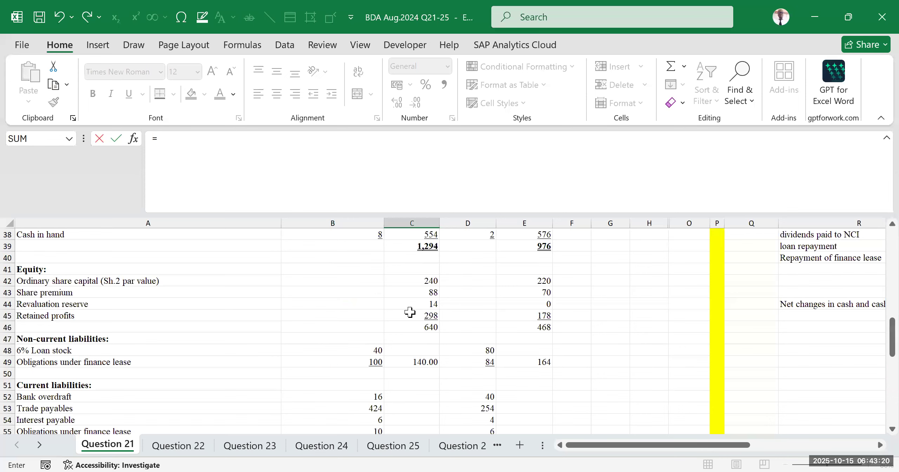
click(430, 292)
key(Return)
scroll(429, 338, down, 5)
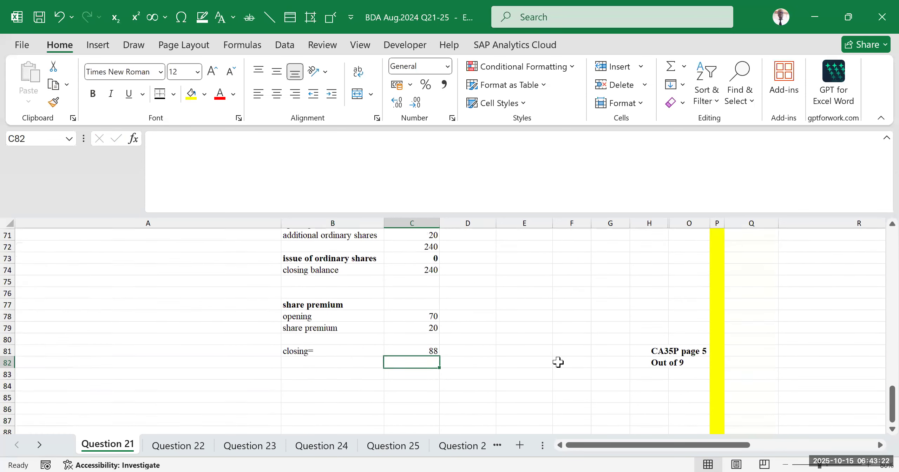
click(559, 362)
click(411, 327)
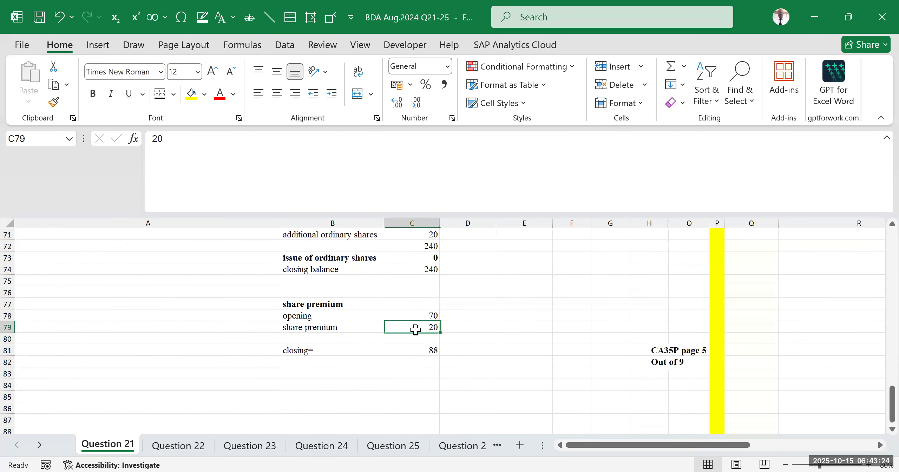
click(412, 353)
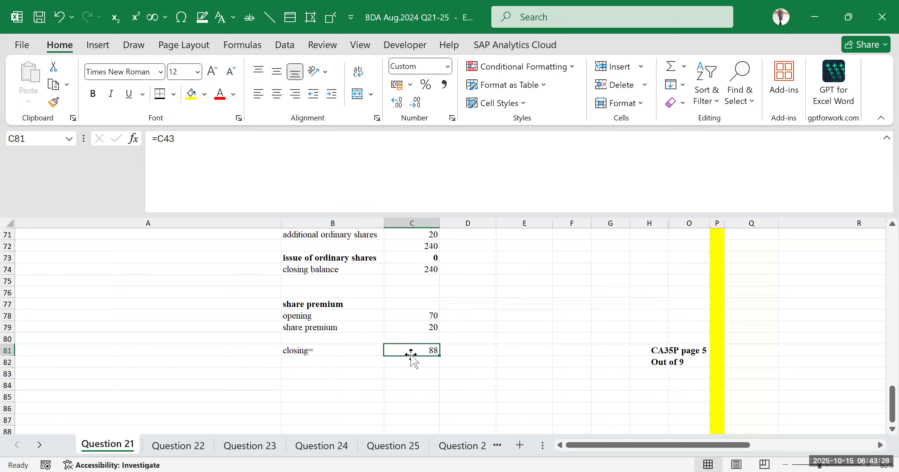
- Add a "less cost" line with the value -2 in row 82, below the closing share premium
click(331, 360)
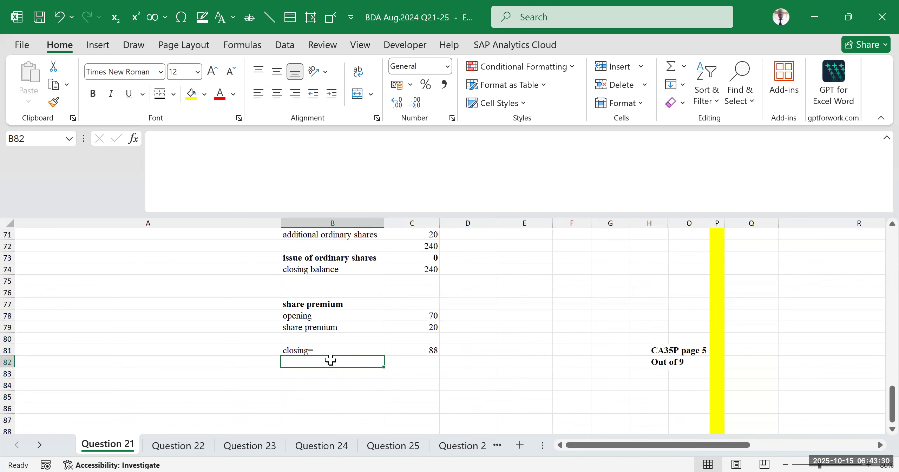
text(less co)
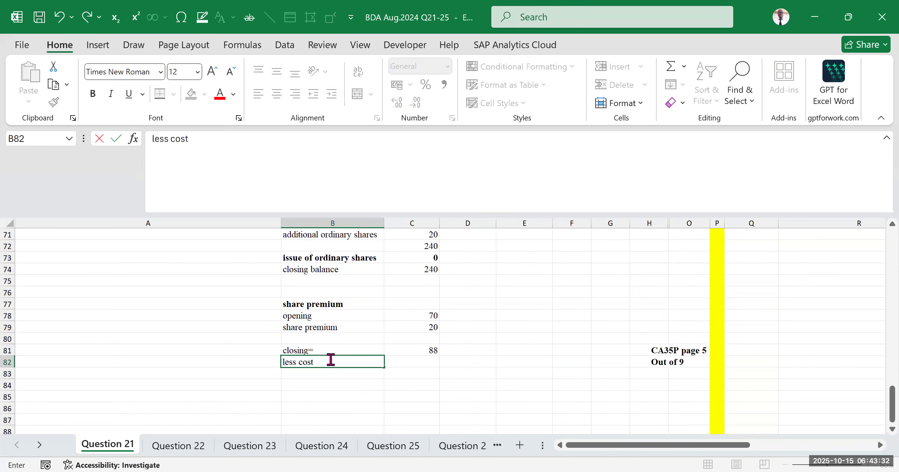
text(st)
key(Tab)
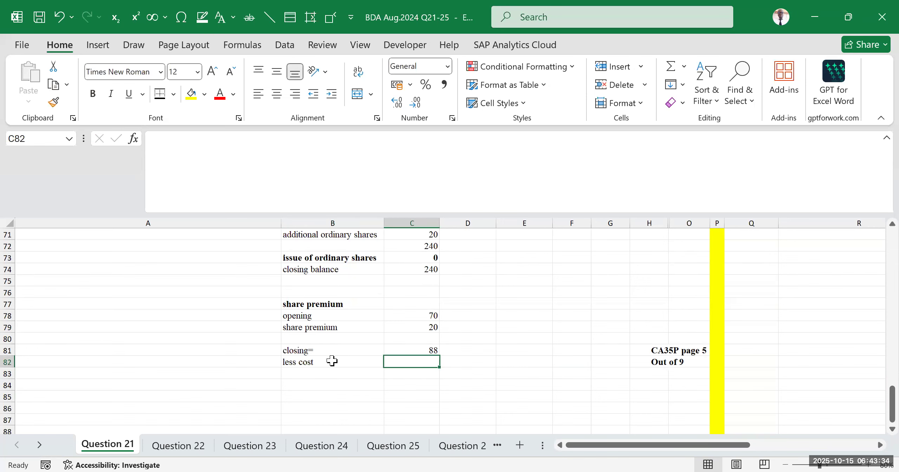
text(-2)
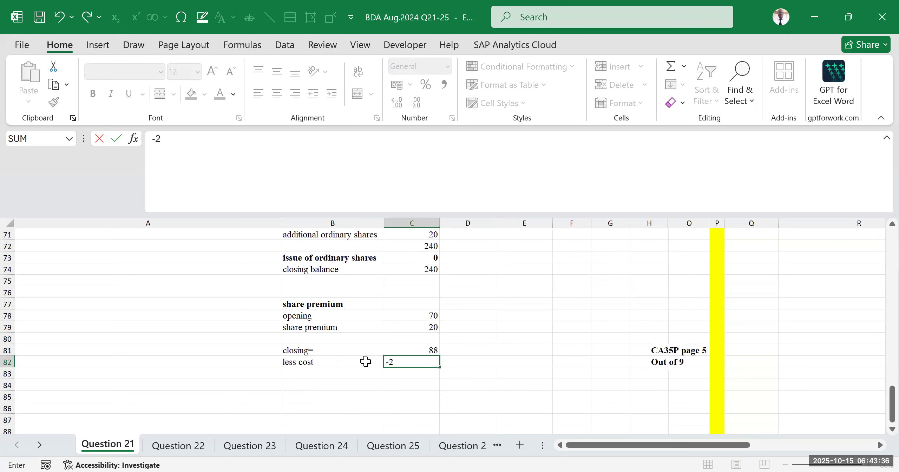
click(567, 330)
click(455, 384)
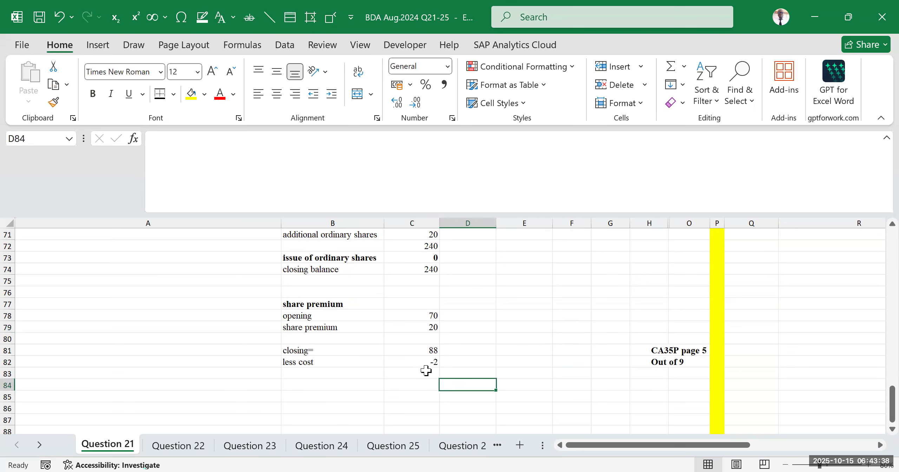
- Move the closing and less cost entries, labels and amounts, down one row to rows 82 and 83
click(412, 318)
click(413, 329)
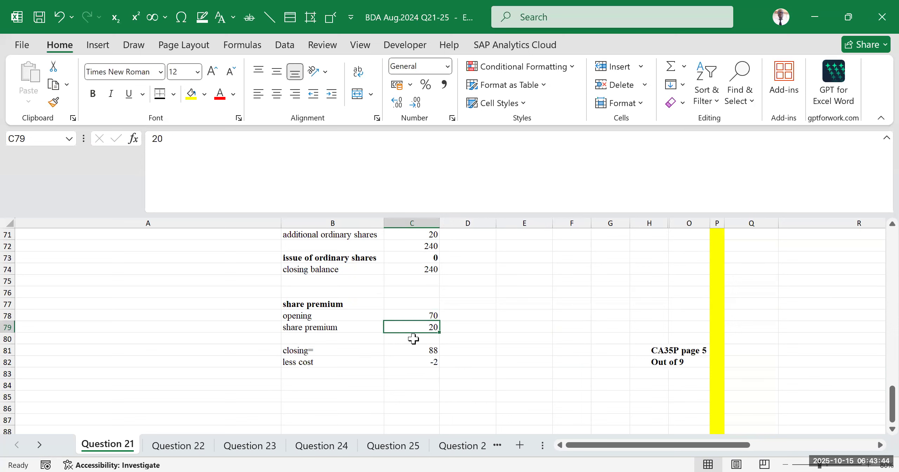
click(421, 352)
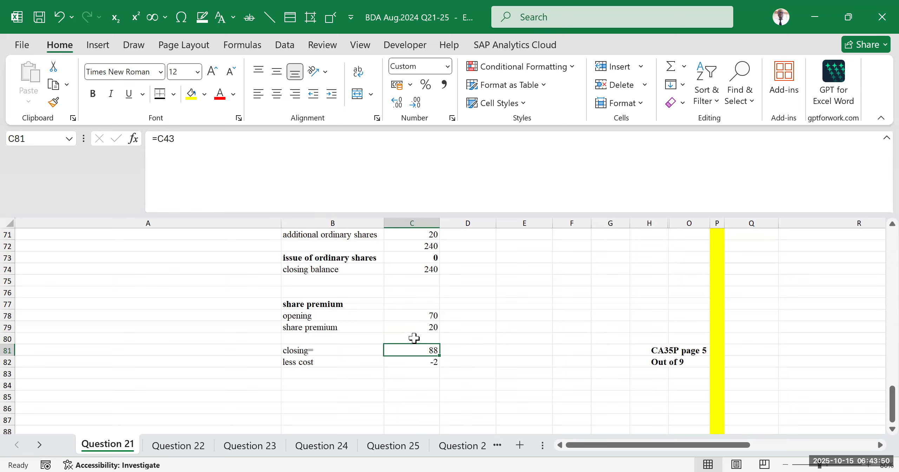
drag(340, 345, 411, 379)
- Total the opening balance and the share premium addition with AutoSum in C80
click(425, 340)
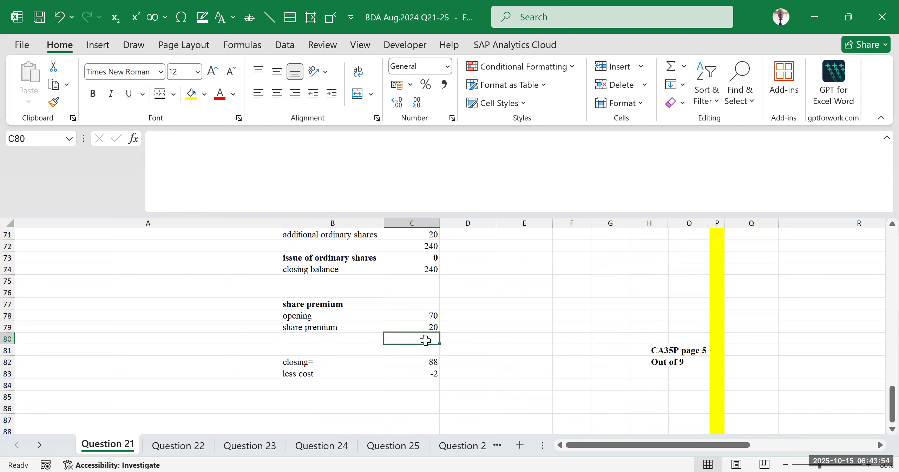
key(alt+equal)
key(Return)
click(433, 336)
click(468, 362)
click(363, 352)
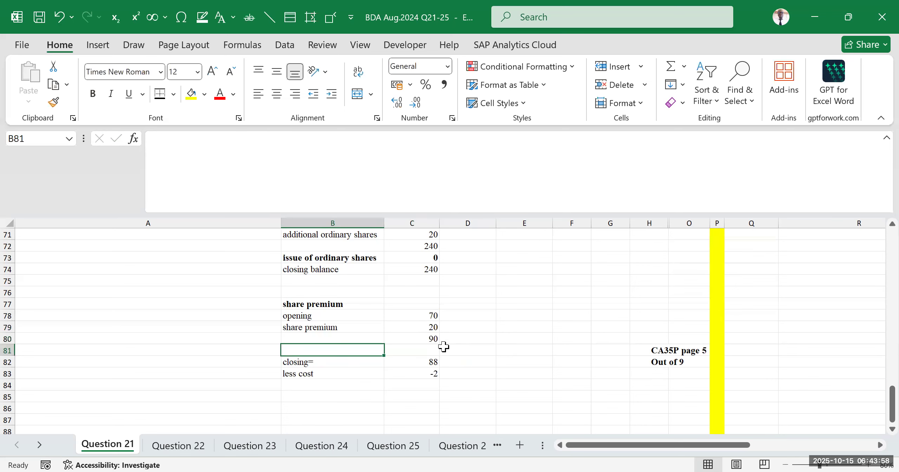
- Enter 2 in C81, between the share premium subtotal and the closing balance
click(430, 349)
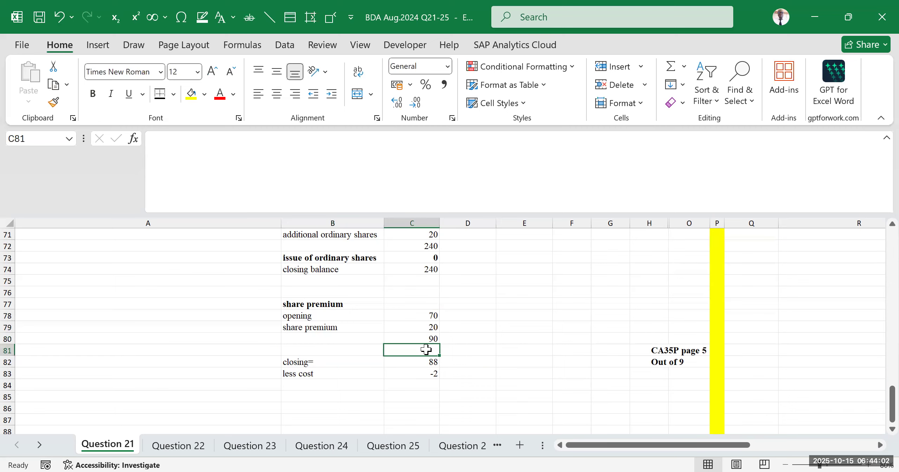
text(2)
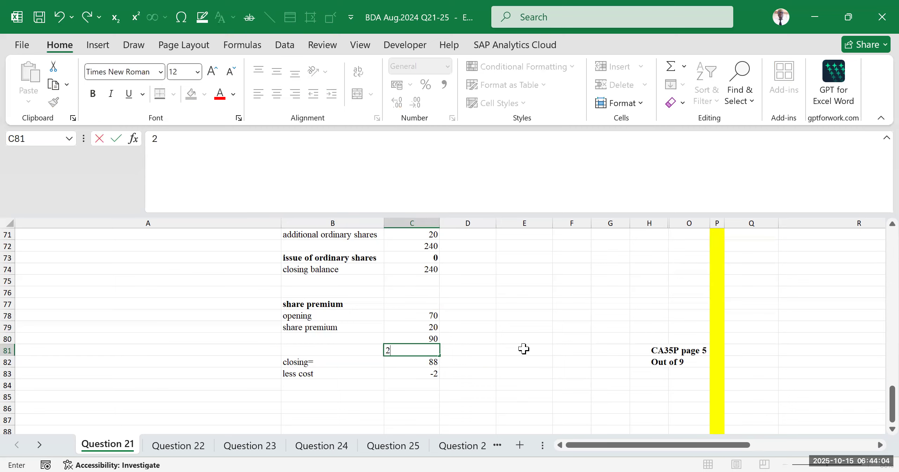
click(522, 349)
click(373, 347)
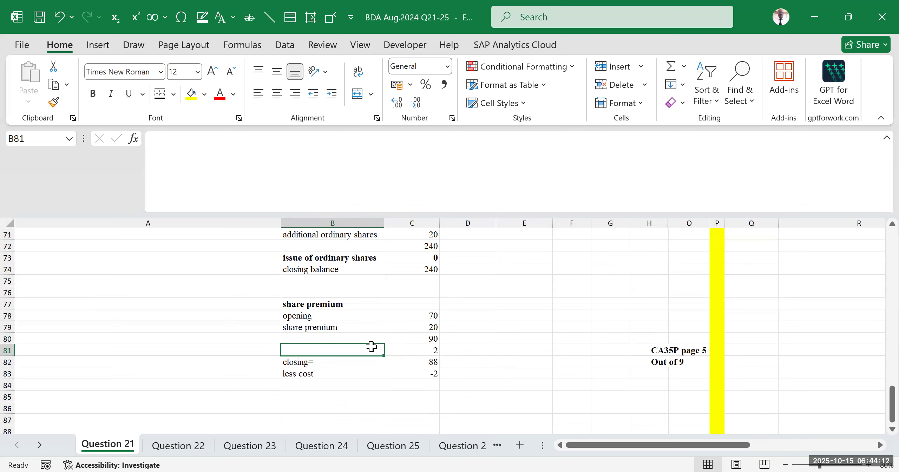
click(401, 348)
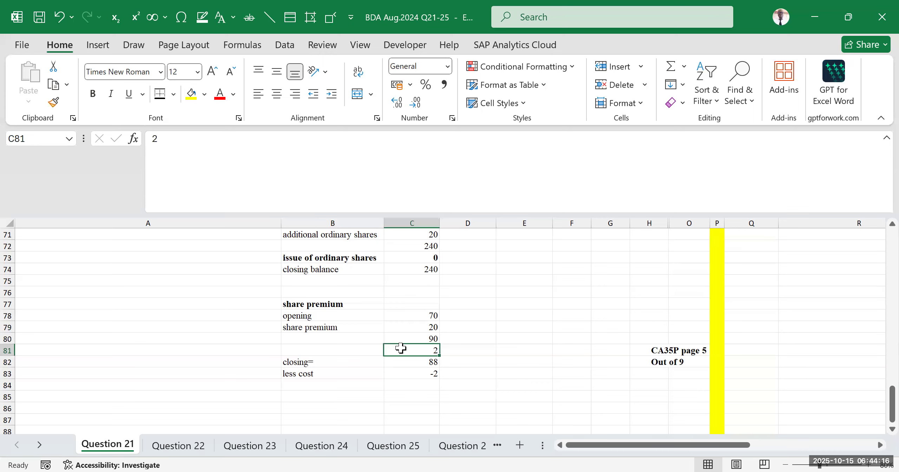
- Enter 0 in C85, two rows below the less cost amount of the share premium working
scroll(385, 324, down, 2)
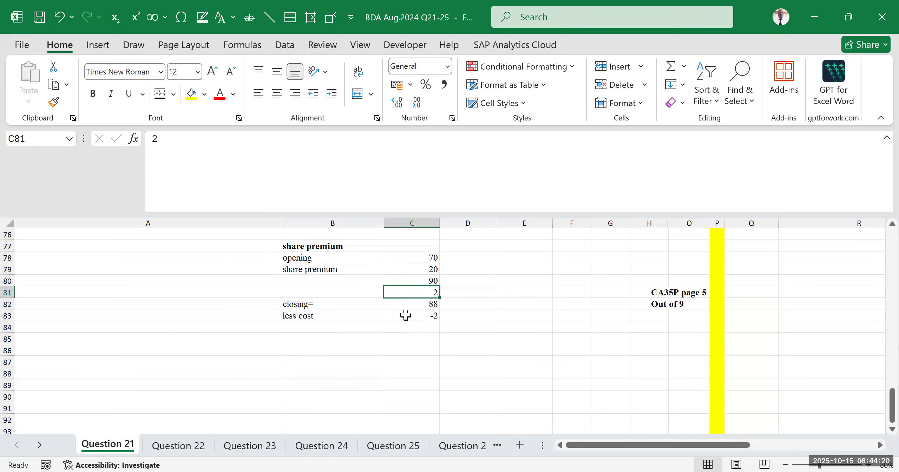
drag(359, 316, 425, 318)
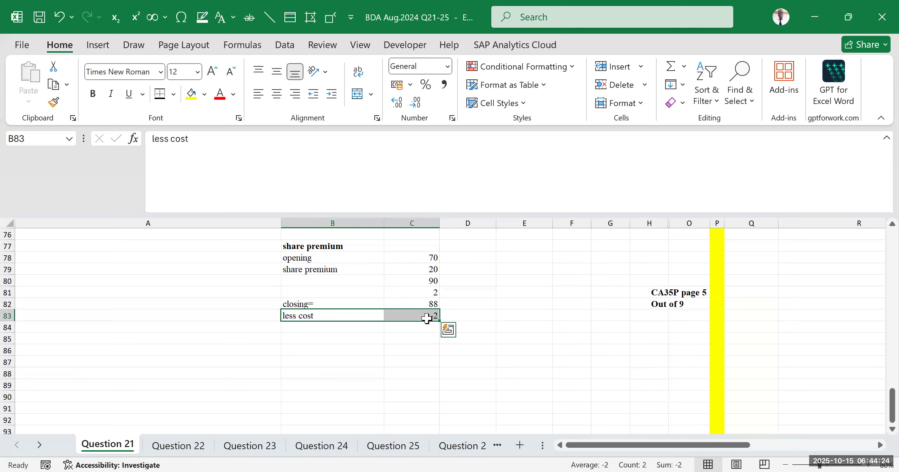
click(427, 318)
click(432, 305)
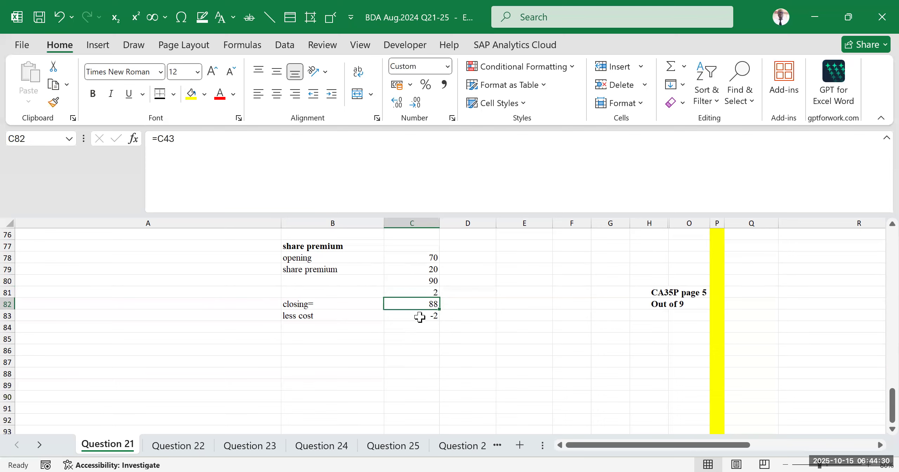
click(416, 291)
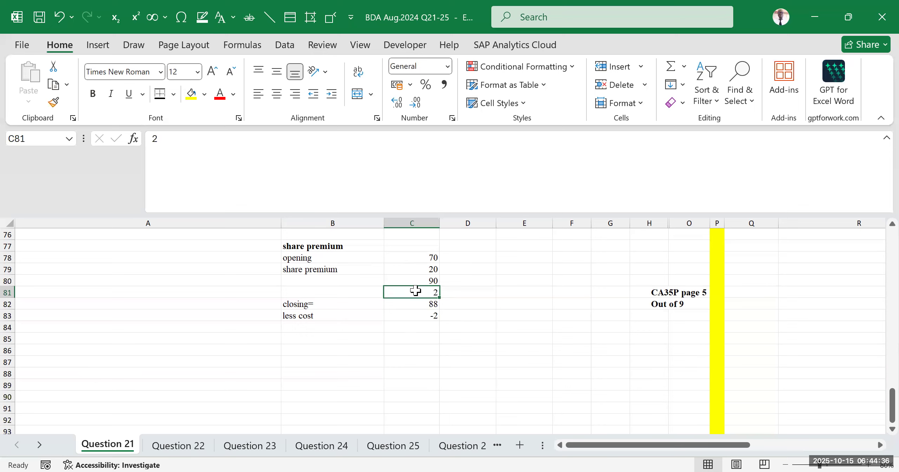
click(421, 338)
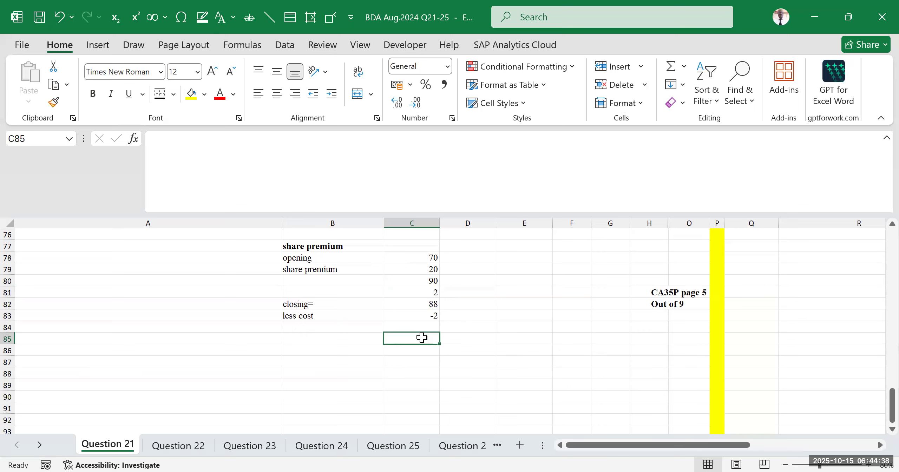
text(0)
click(559, 337)
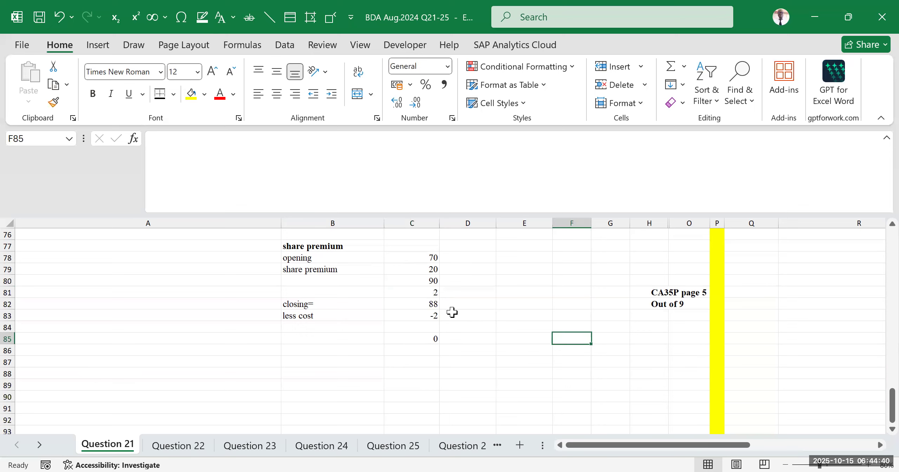
- Review the ordinary share and share premium workings alongside the balance sheet liabilities and the additional information notes
scroll(438, 335, up, 2)
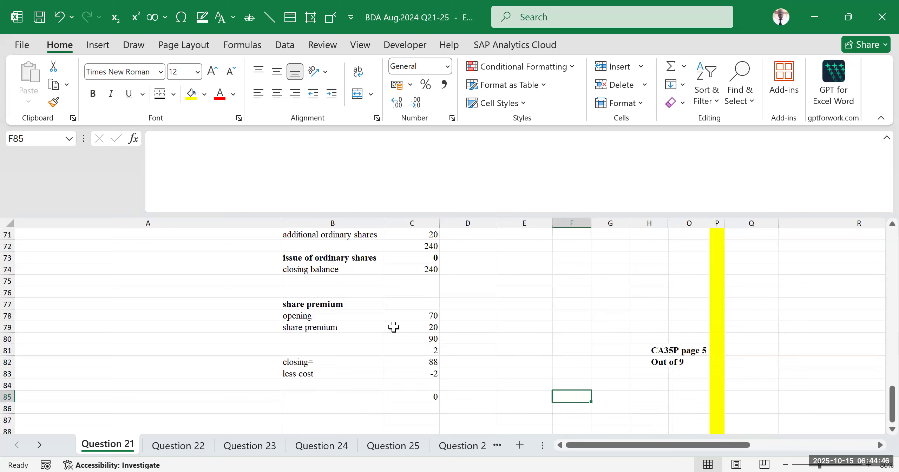
scroll(414, 322, down, 1)
scroll(414, 322, up, 2)
scroll(413, 323, down, 1)
scroll(432, 323, down, 1)
scroll(455, 324, up, 2)
scroll(482, 330, down, 2)
scroll(484, 344, up, 2)
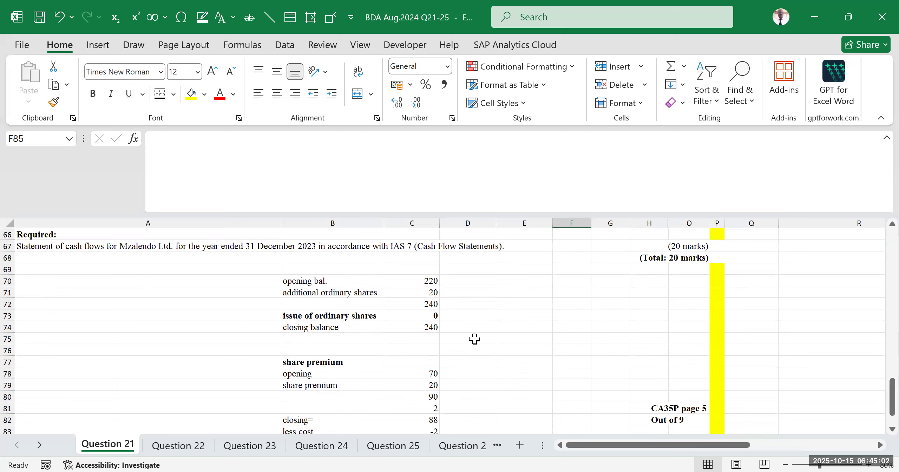
scroll(467, 335, up, 4)
scroll(454, 327, up, 4)
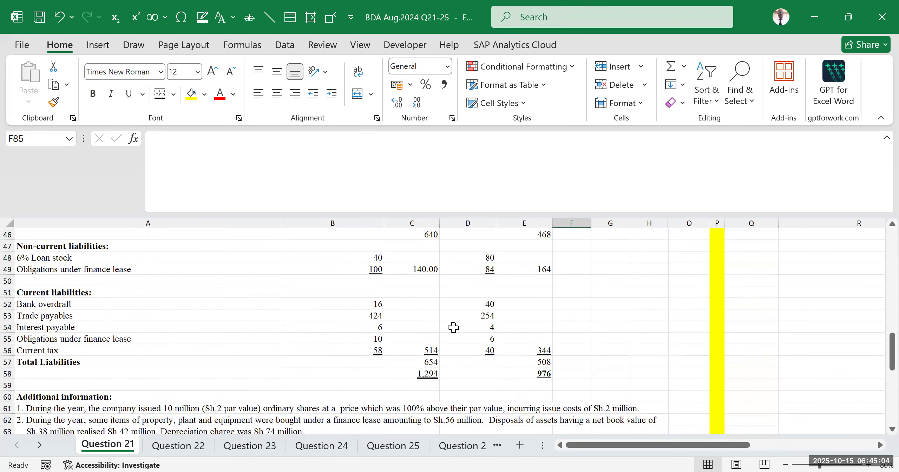
scroll(453, 327, down, 5)
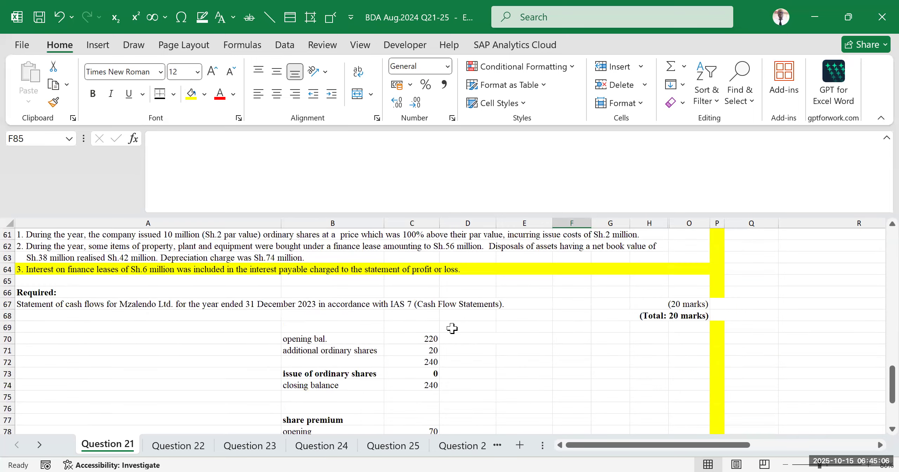
scroll(452, 328, down, 4)
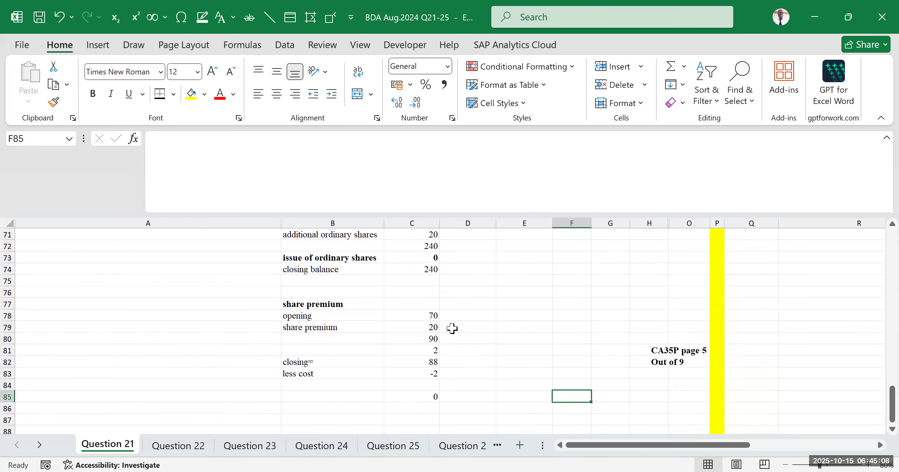
- Put an outside border around the ordinary share and share premium workings in B70:C83
scroll(378, 316, up, 2)
drag(298, 283, 433, 409)
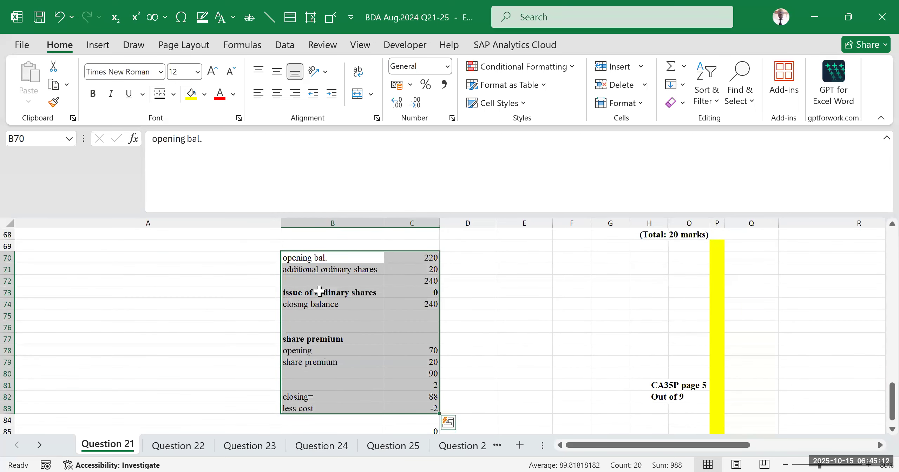
click(174, 93)
click(223, 260)
click(525, 294)
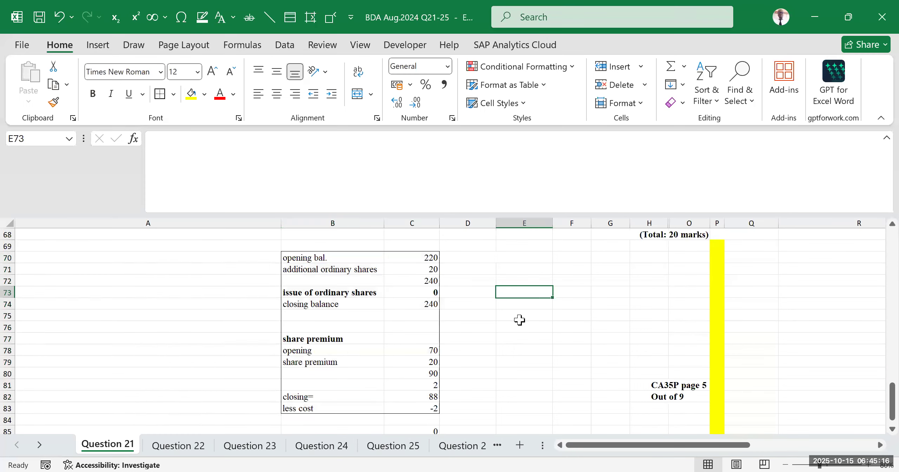
- Start a new working beside the bordered block with the labels "OSC" in E71 and "Issue" in E72
scroll(313, 286, up, 2)
scroll(349, 307, down, 2)
click(519, 336)
click(533, 256)
click(545, 281)
click(539, 270)
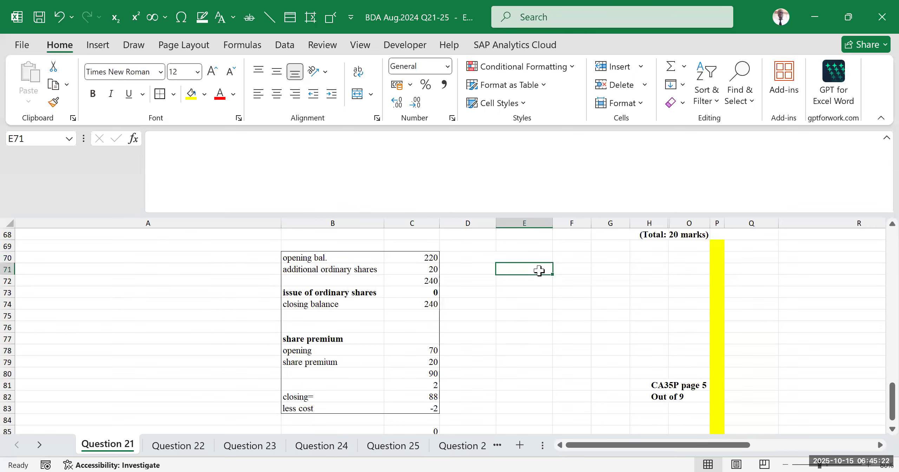
text(OSC)
click(566, 326)
click(520, 280)
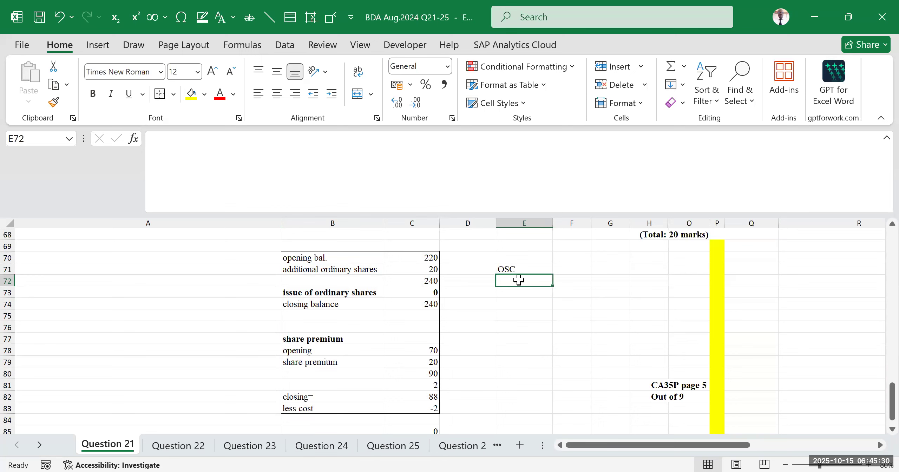
text(Issue)
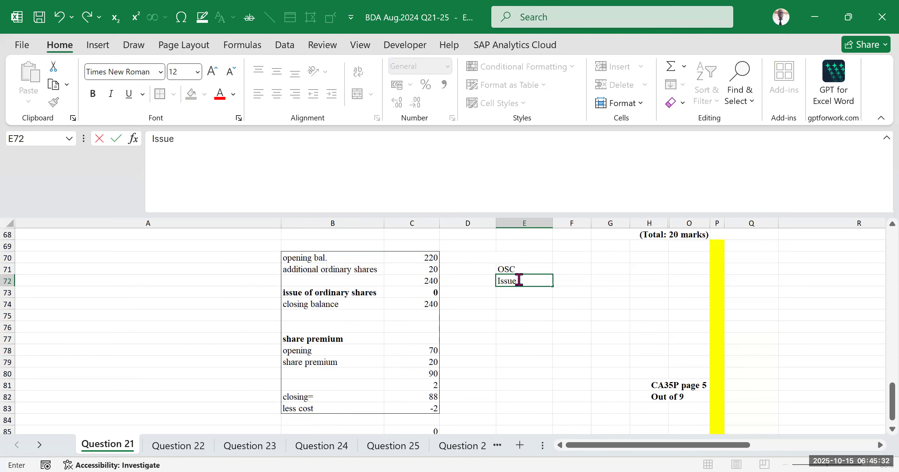
click(537, 326)
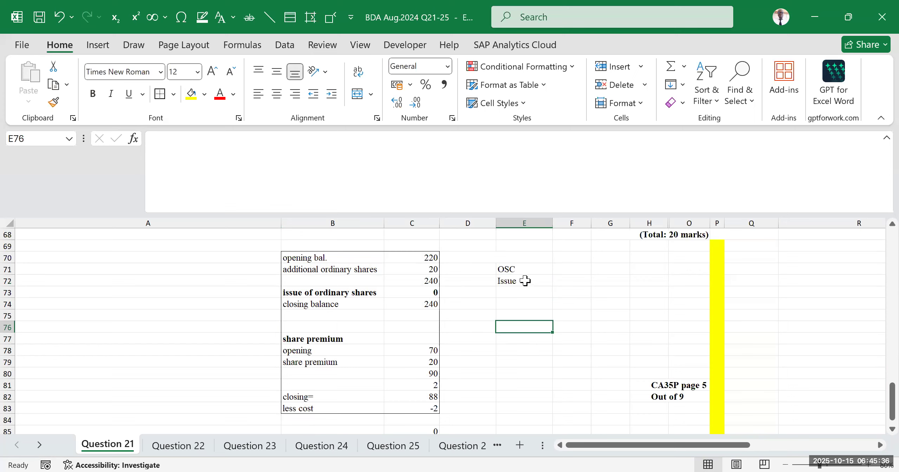
click(569, 280)
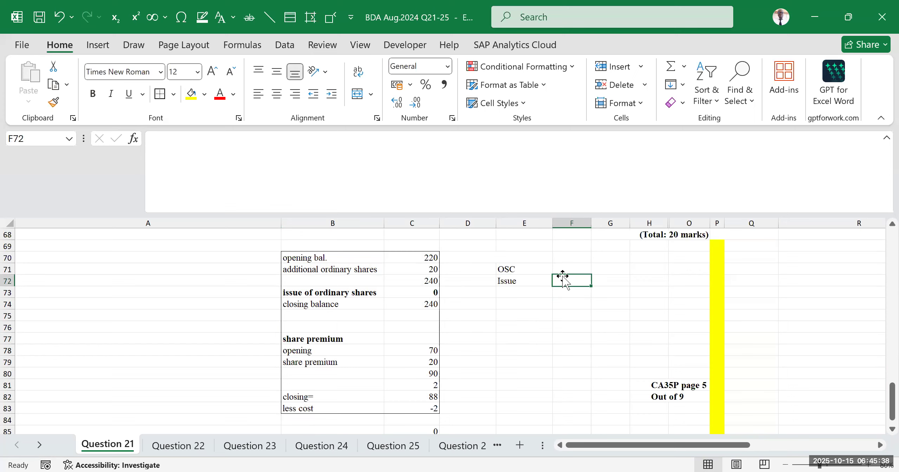
- Enter a "+" sign in F72 beside the "Issue" label
text(+)
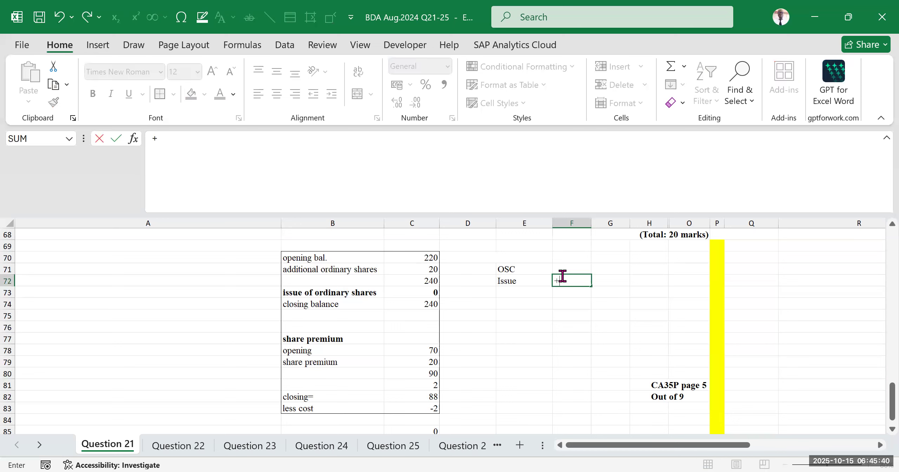
click(639, 328)
key(BackSpace)
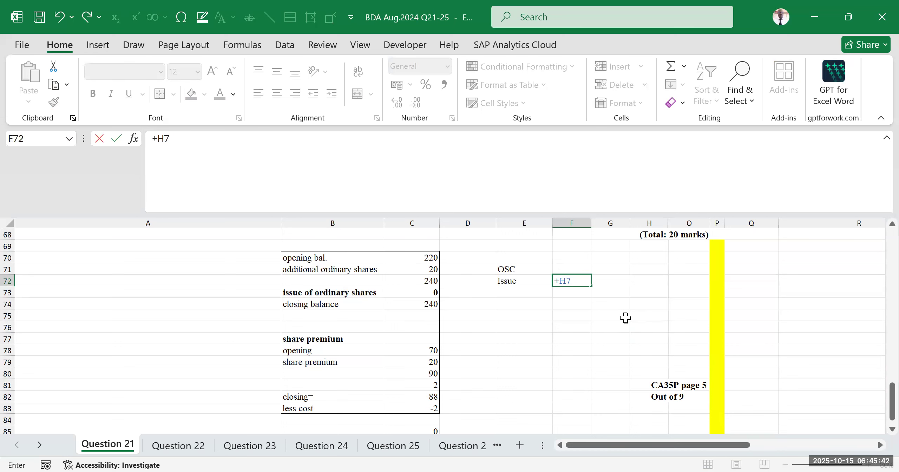
key(Return)
click(579, 335)
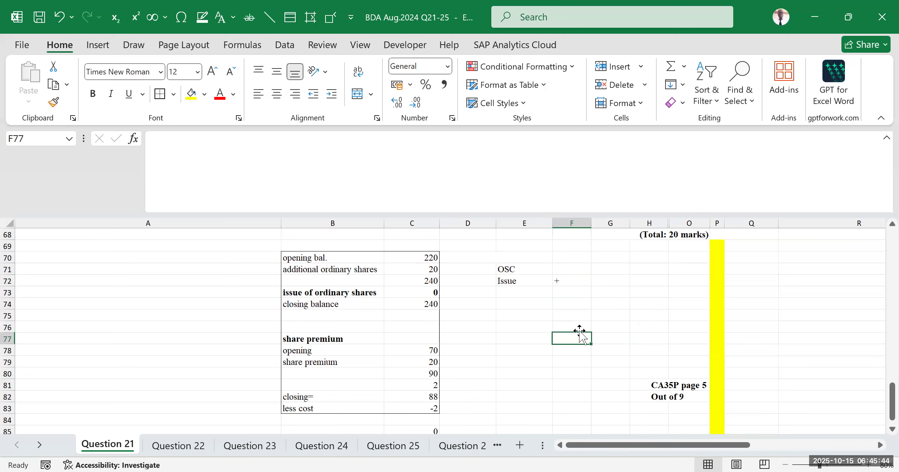
- Add the label "bonus" in E73 below "Issue" and mark it with "+" in F73
click(529, 293)
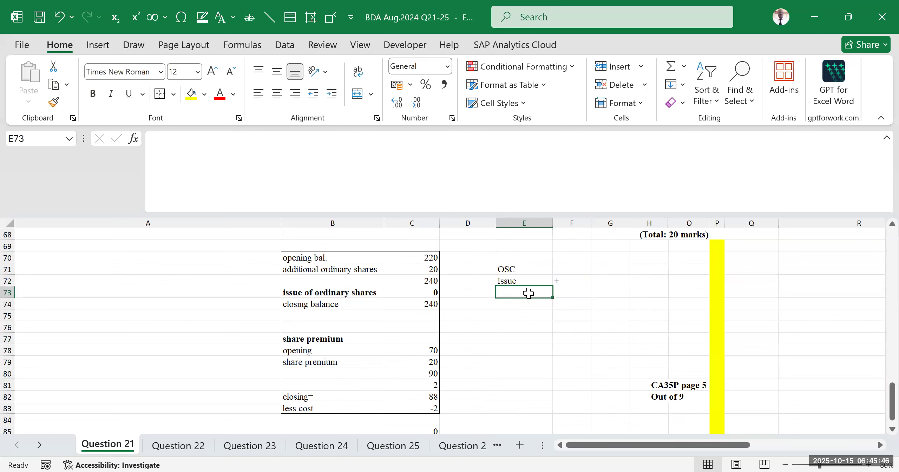
text(bonus)
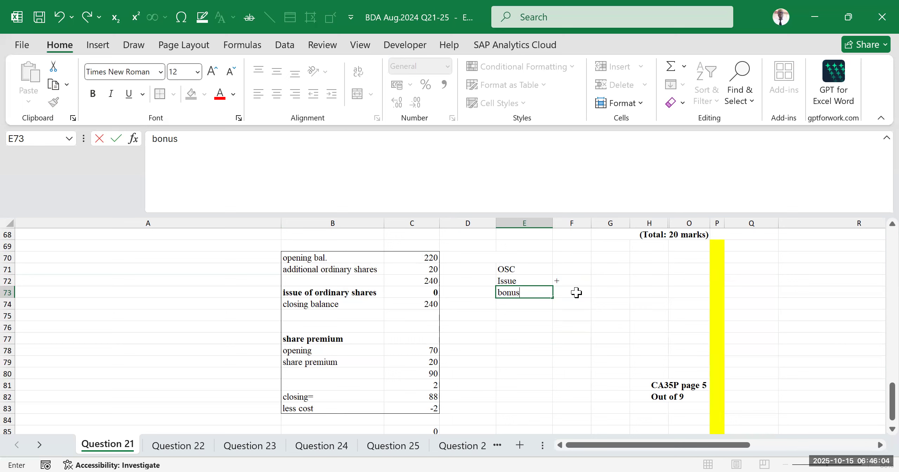
click(577, 292)
click(534, 269)
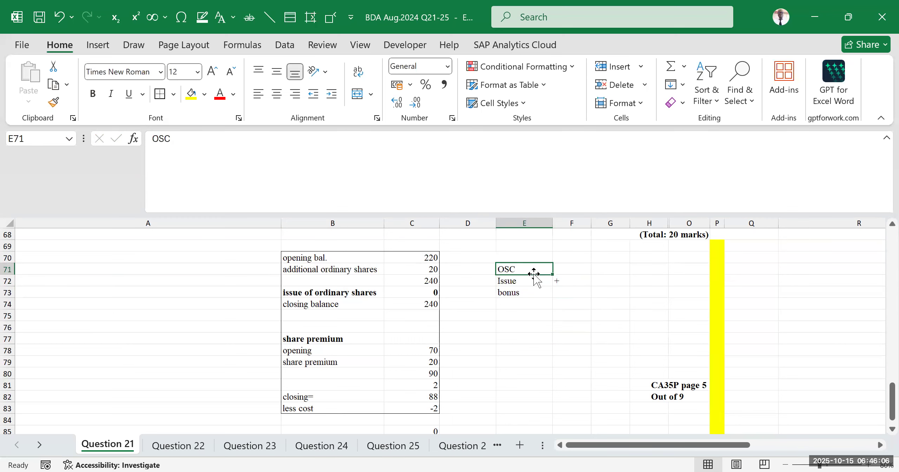
click(567, 291)
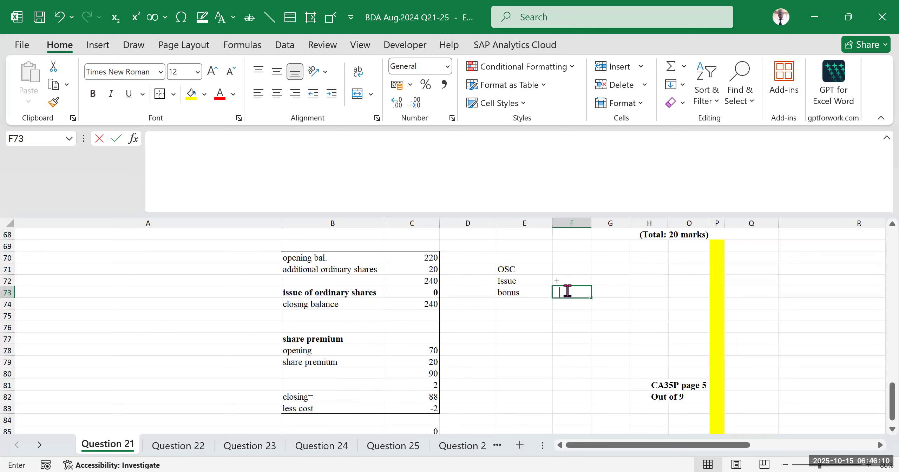
text(+)
key(Return)
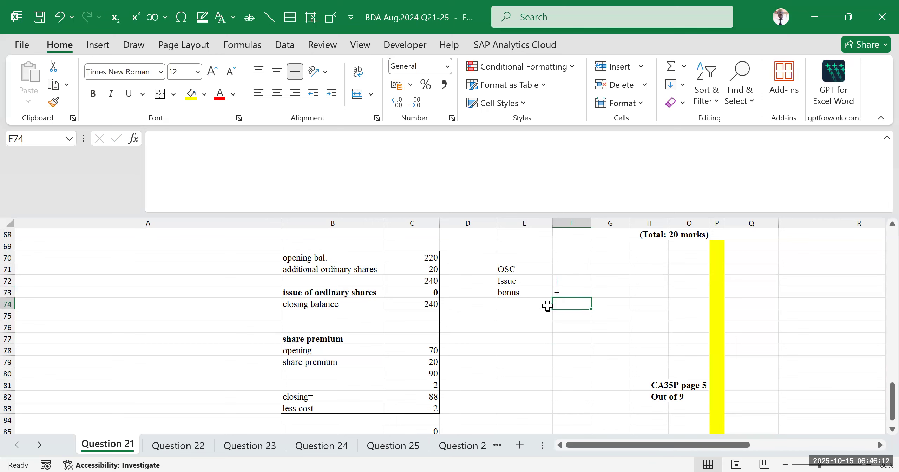
- Add the label "rights" in E74 and mark it with "+" in F74
click(512, 302)
text(righst)
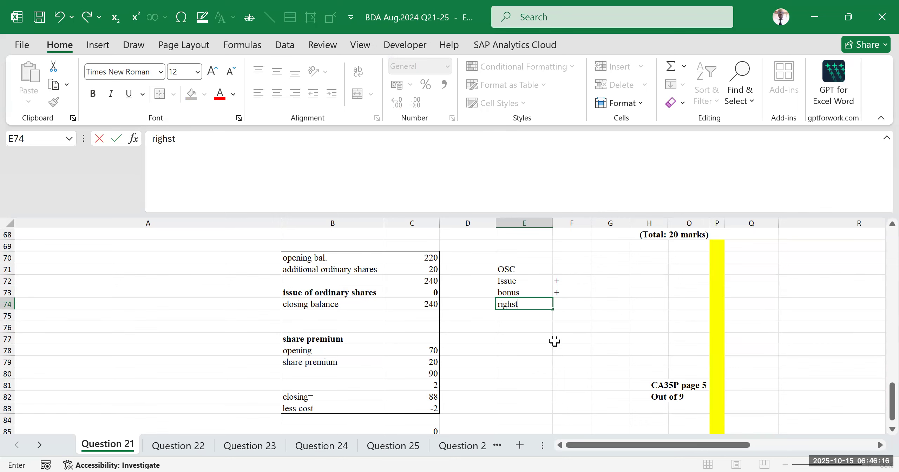
key(BackSpace)
key(BackSpace)
text(ts)
click(564, 346)
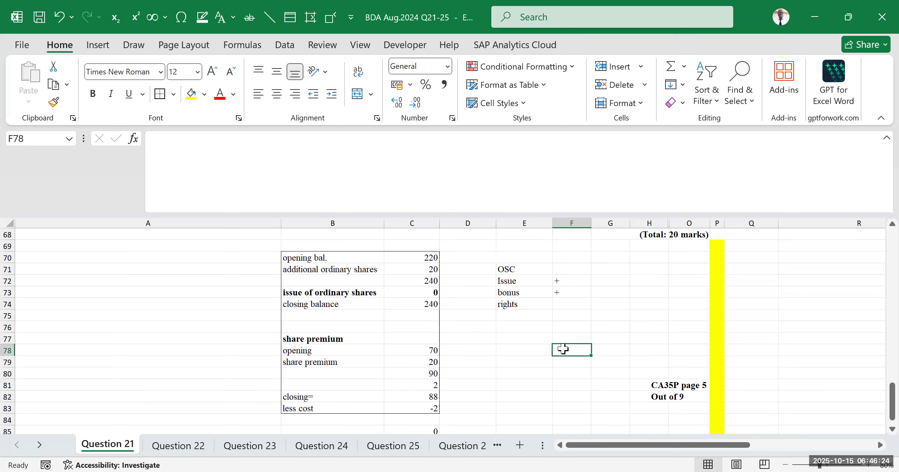
click(561, 305)
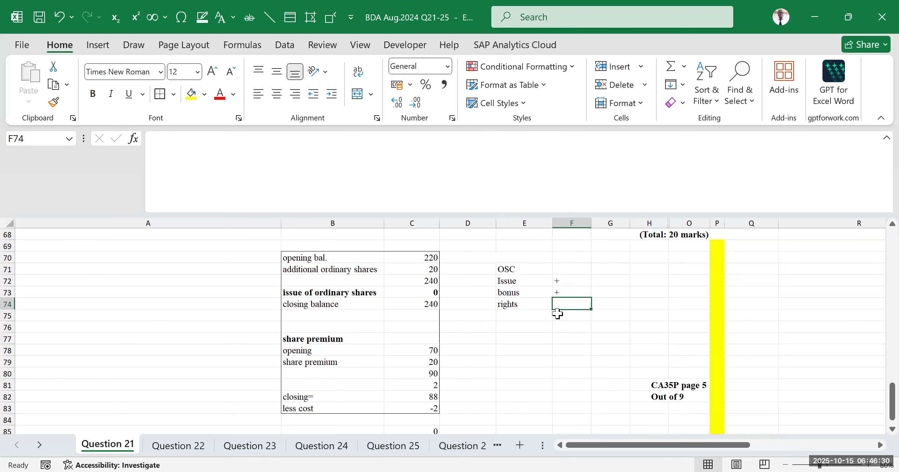
text(+)
key(Return)
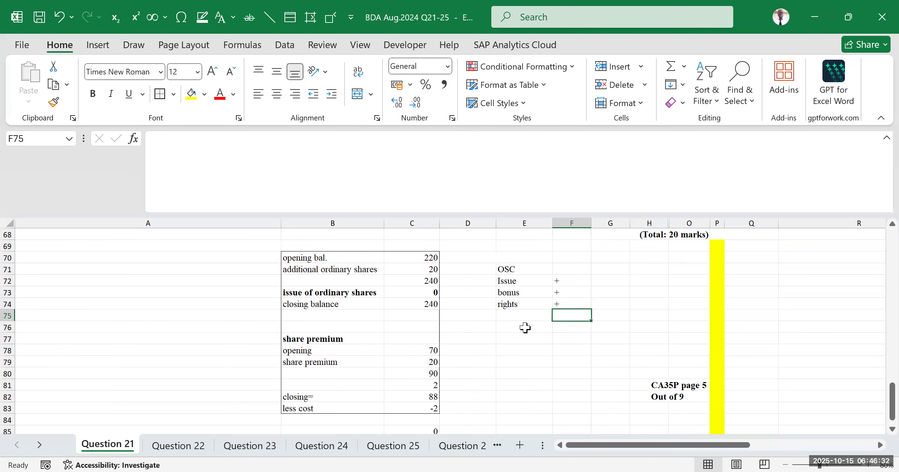
- Add the label "conversion" in E75 and mark it with "+" in F75
click(521, 318)
text(con)
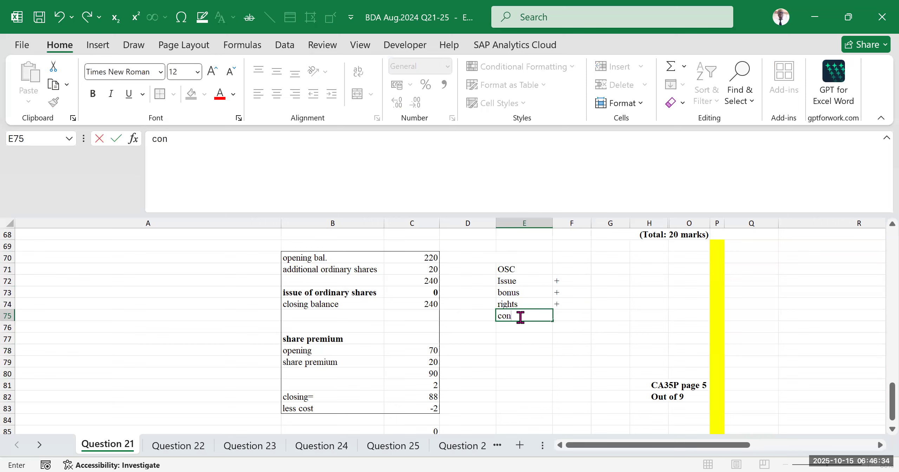
text(version)
click(663, 327)
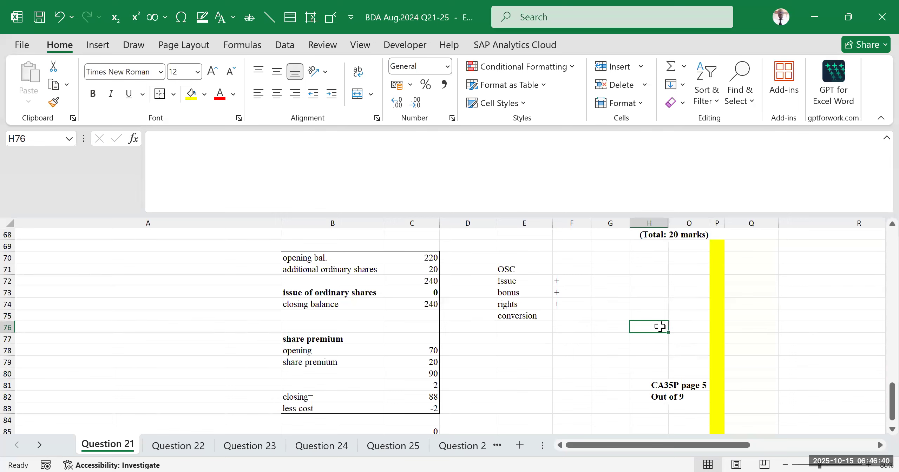
click(569, 315)
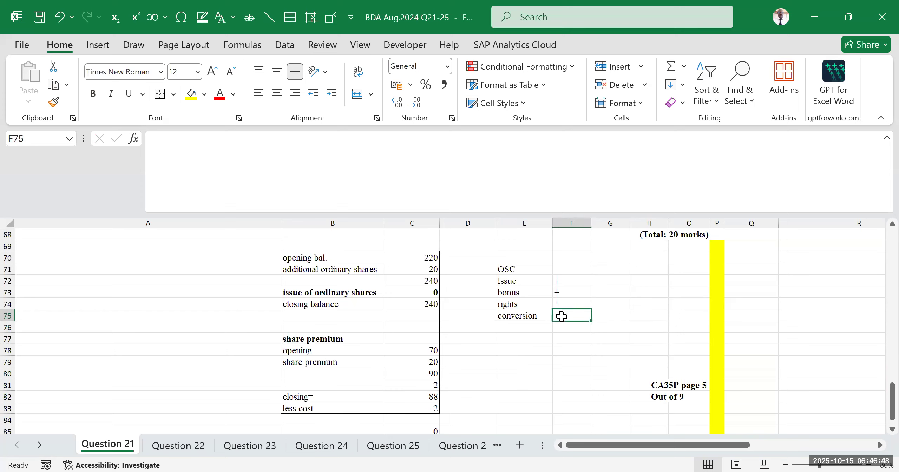
text(+)
key(Return)
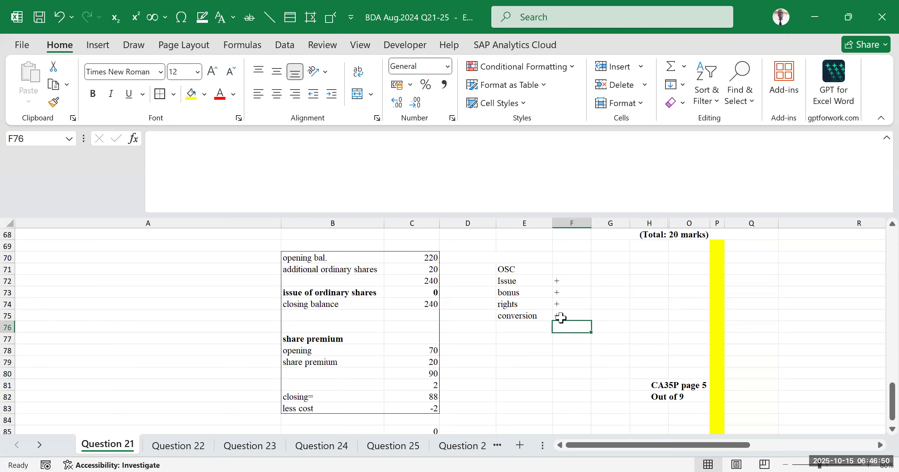
click(512, 366)
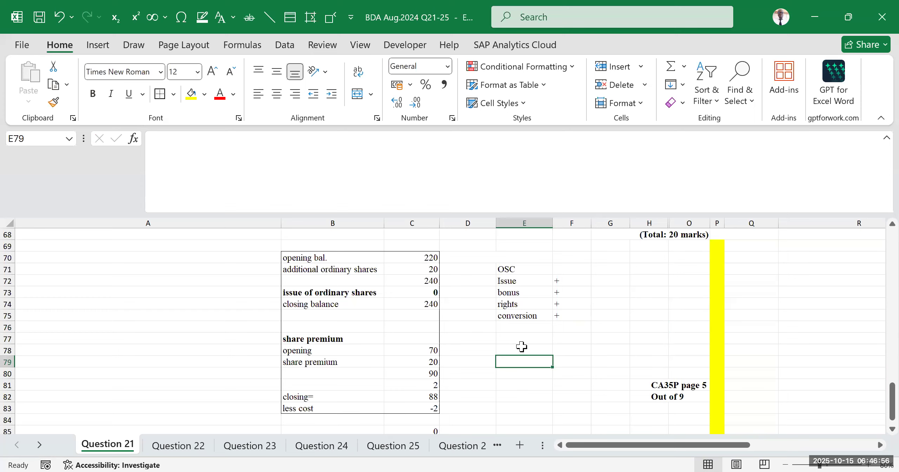
click(536, 281)
click(534, 295)
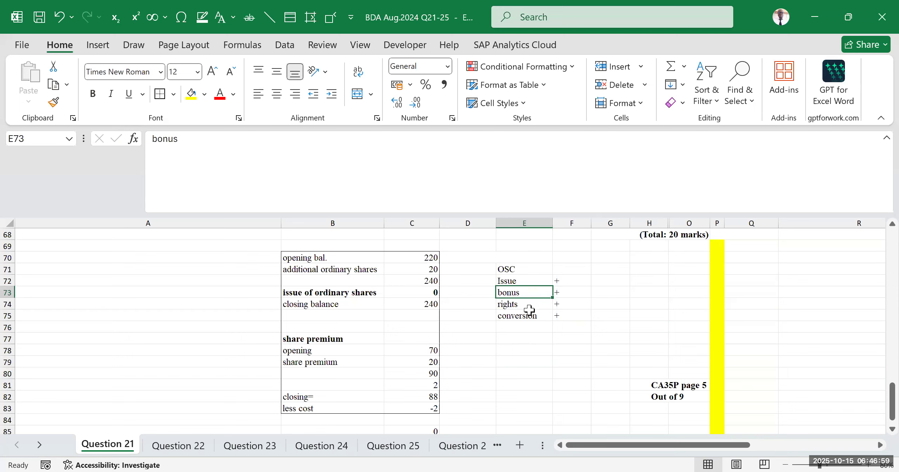
click(531, 281)
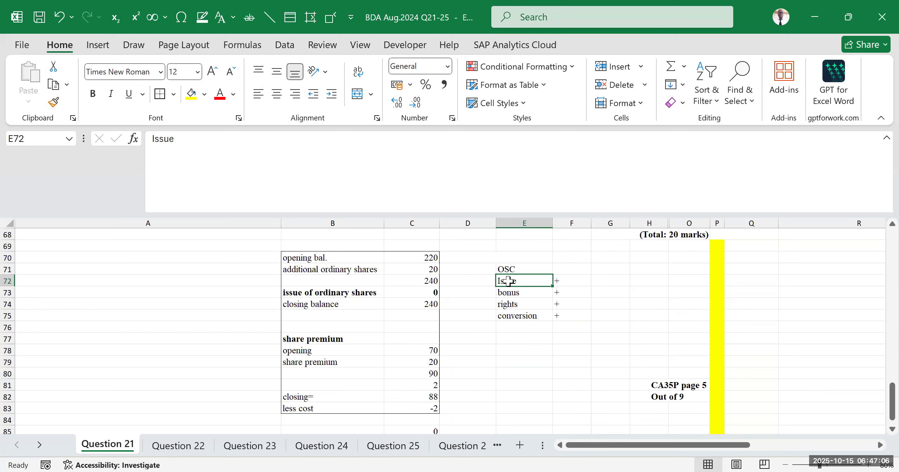
click(538, 325)
click(597, 313)
- Colour the words "During the year," red in note 1 of the additional information in A61
scroll(580, 321, up, 3)
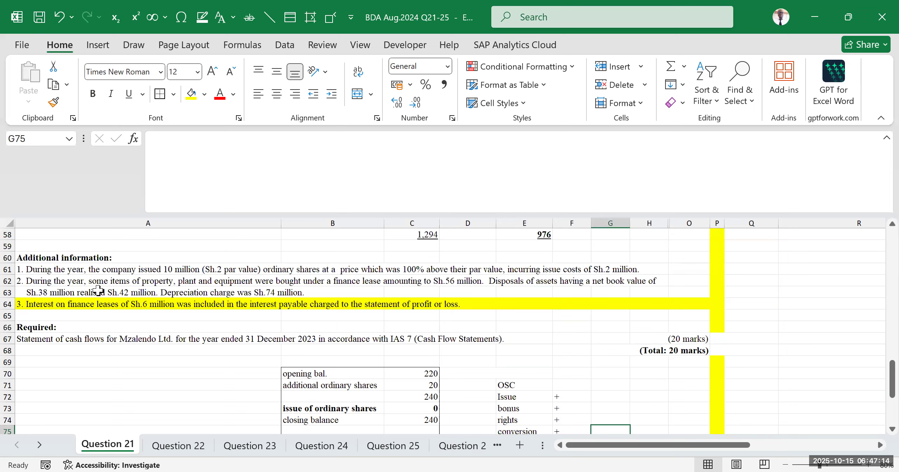
scroll(369, 337, up, 5)
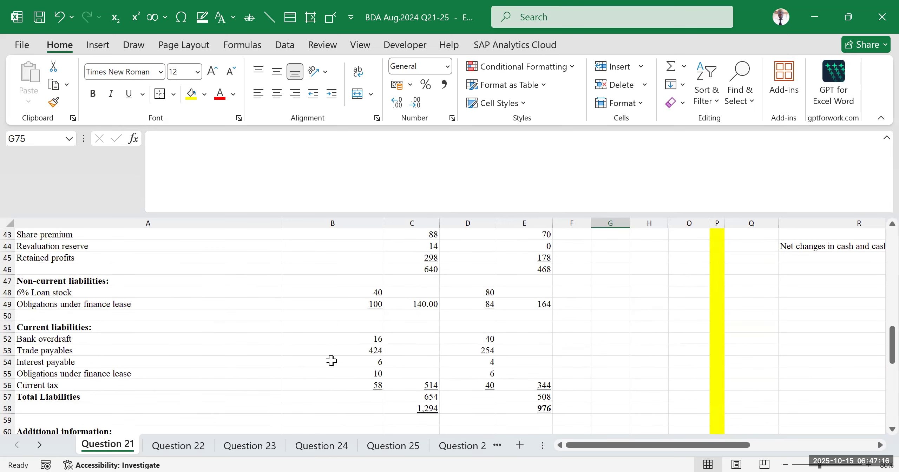
scroll(332, 361, down, 3)
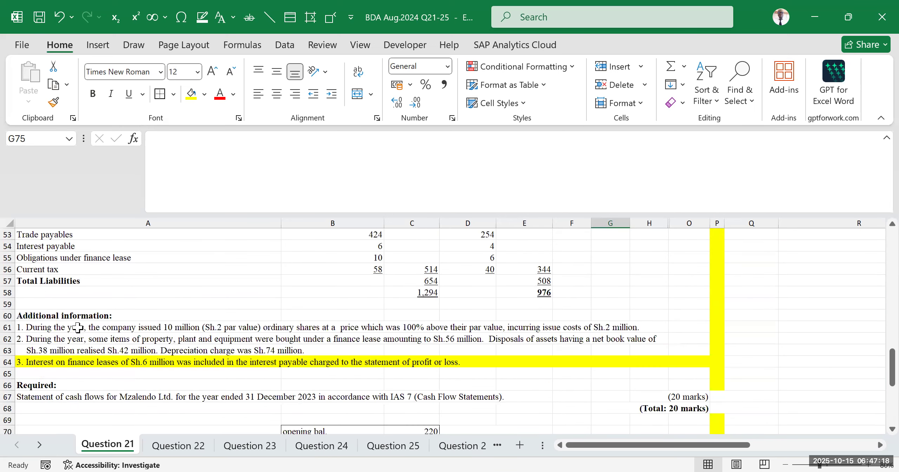
double_click(92, 329)
drag(86, 329, 27, 330)
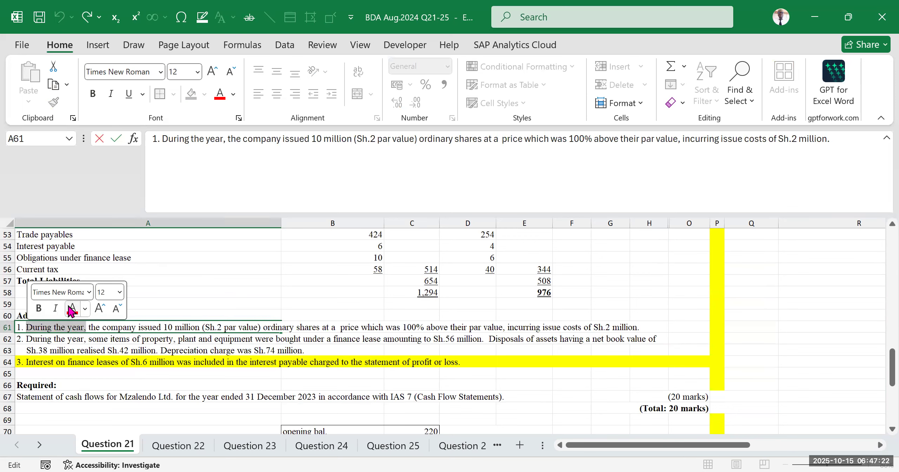
click(68, 306)
key(Return)
click(502, 274)
click(628, 286)
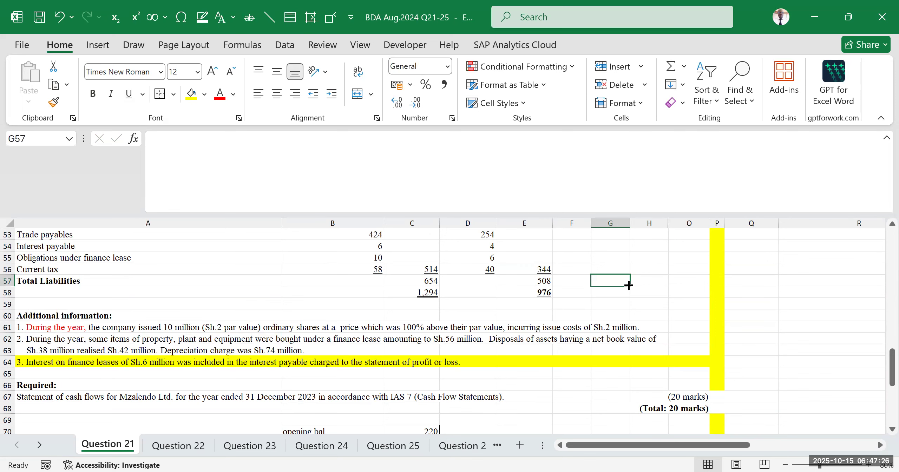
- Examine the share issue note in A61 against the 2023 column of the statement of financial position
click(166, 327)
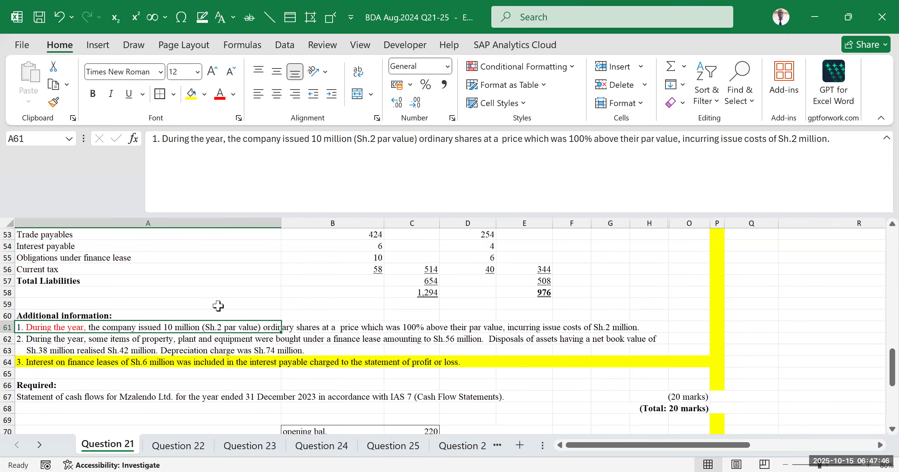
scroll(241, 306, up, 5)
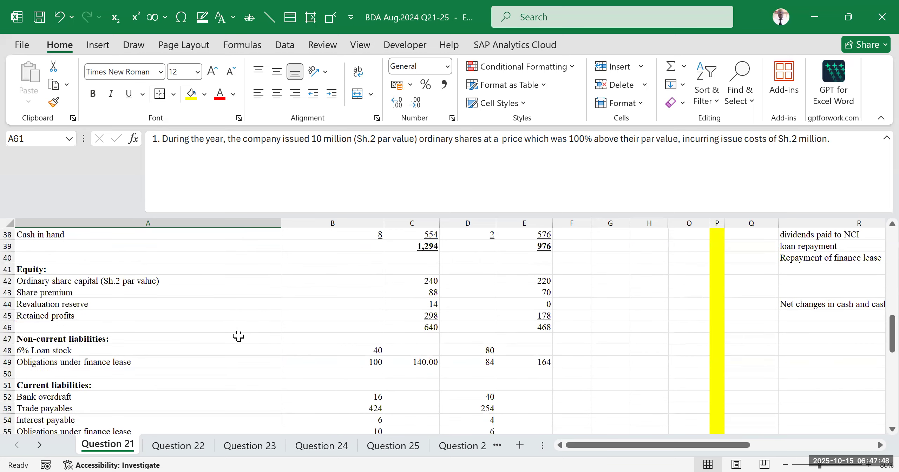
scroll(238, 337, up, 7)
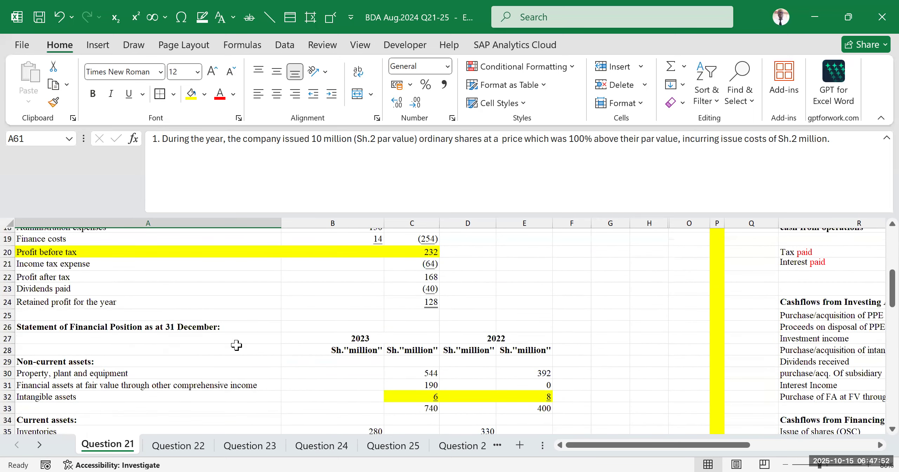
drag(309, 339, 327, 417)
scroll(321, 415, down, 7)
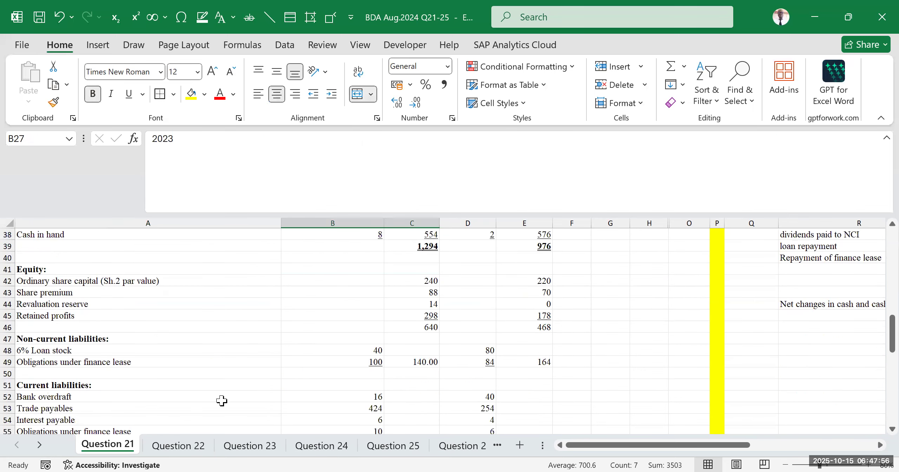
scroll(222, 401, down, 5)
click(67, 327)
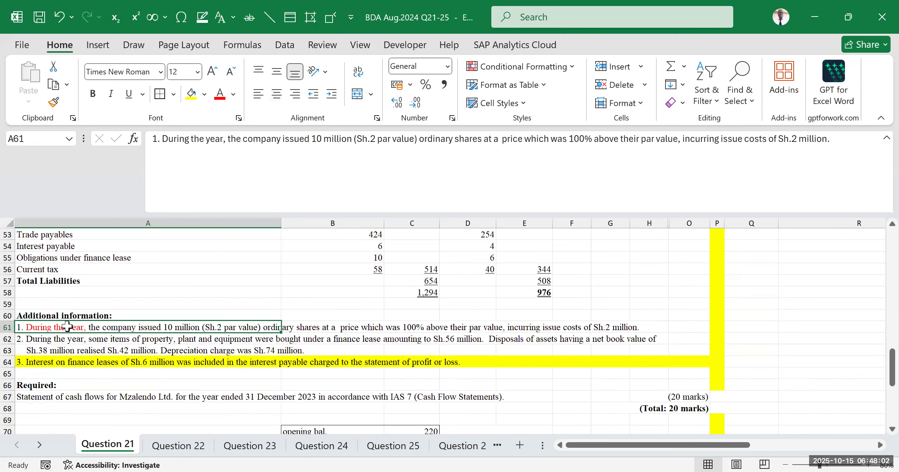
double_click(67, 327)
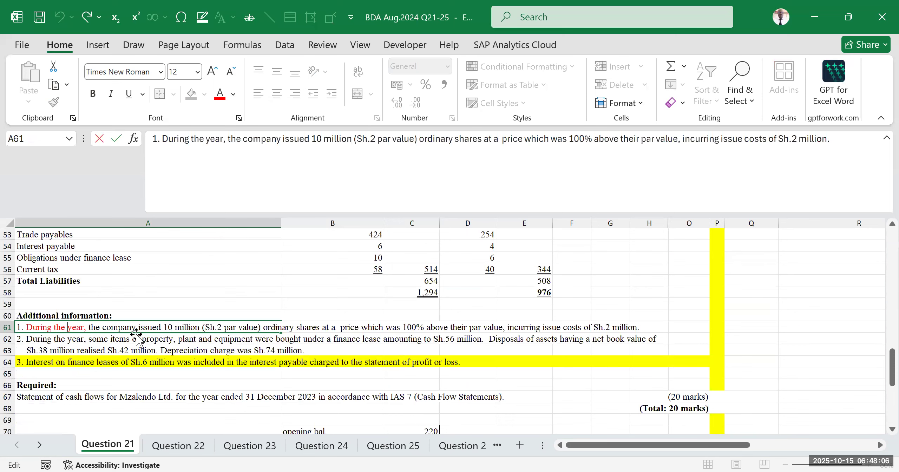
- Compare the OSC list in E71:F75 with the ordinary share capital and share premium balances in the equity section
scroll(137, 336, up, 8)
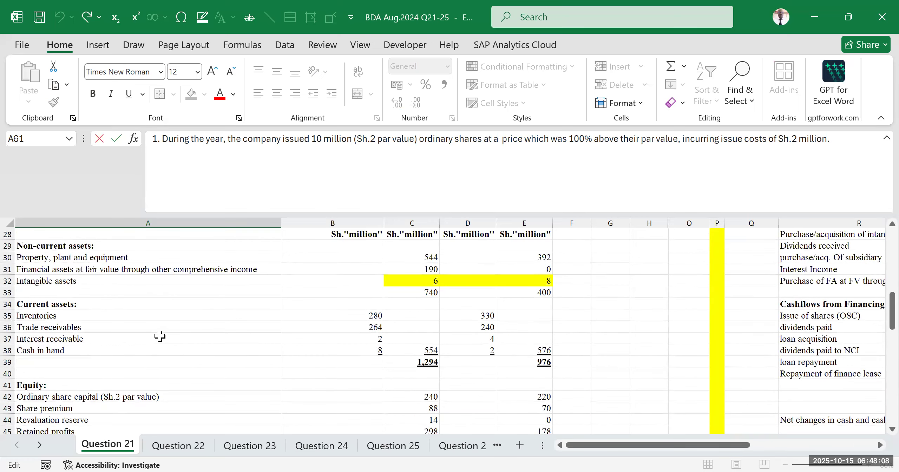
scroll(163, 335, down, 3)
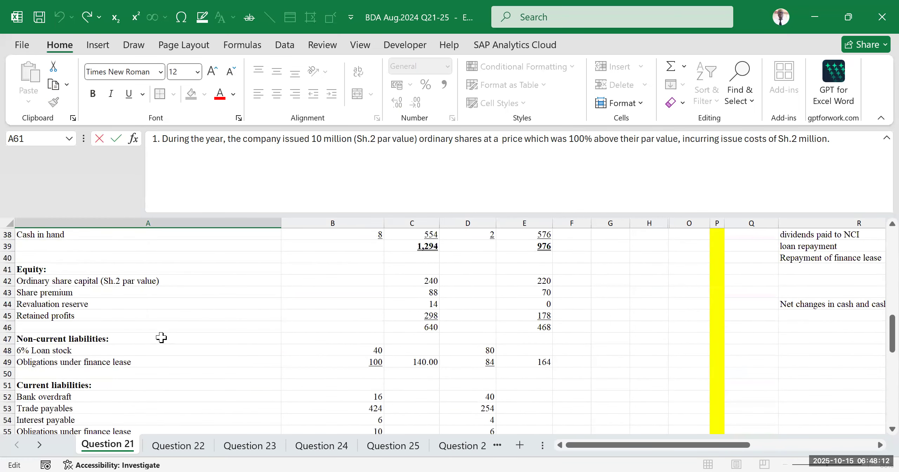
scroll(161, 338, down, 13)
scroll(546, 347, up, 5)
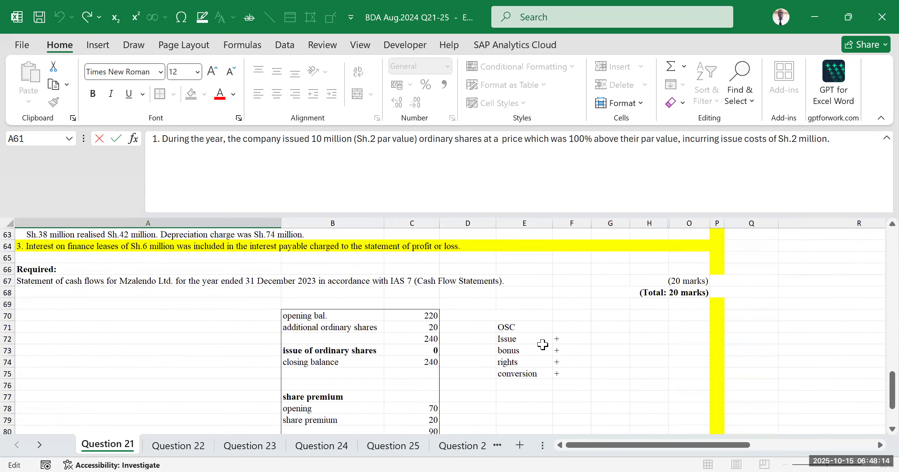
drag(516, 327, 562, 374)
scroll(260, 352, up, 10)
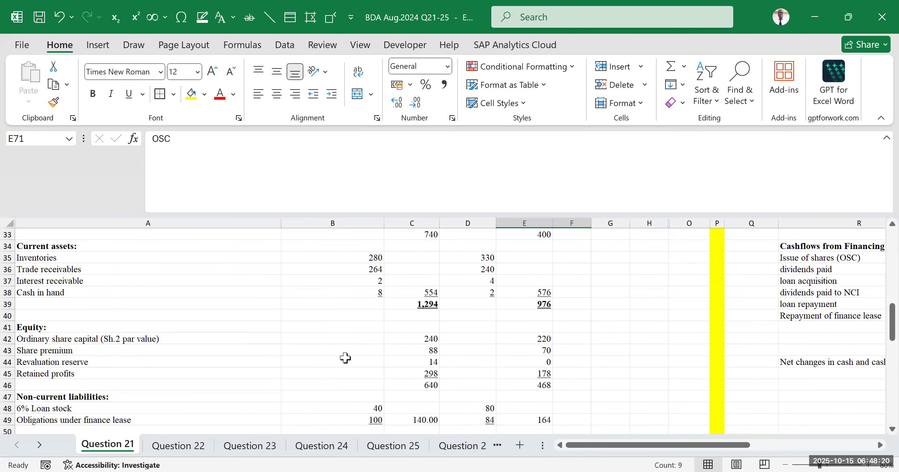
scroll(341, 361, down, 2)
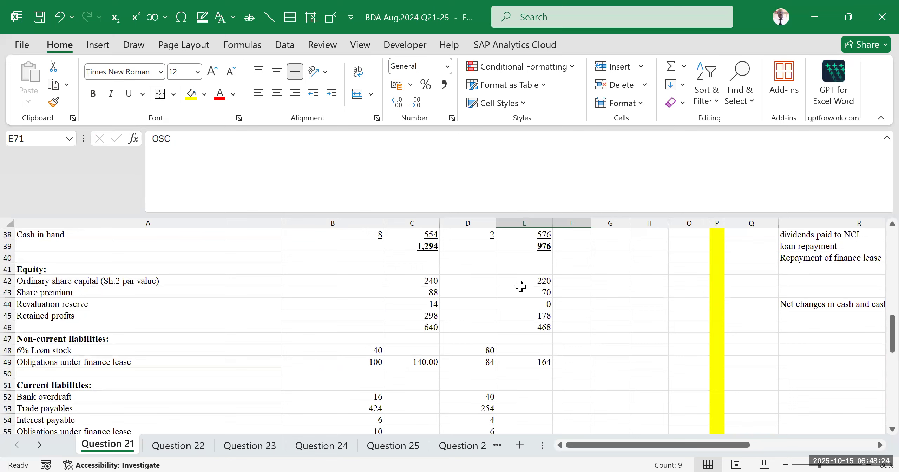
- Examine the ordinary share capital balances in row 42 alongside the OSC list of share capital increases in E71:F75
click(116, 284)
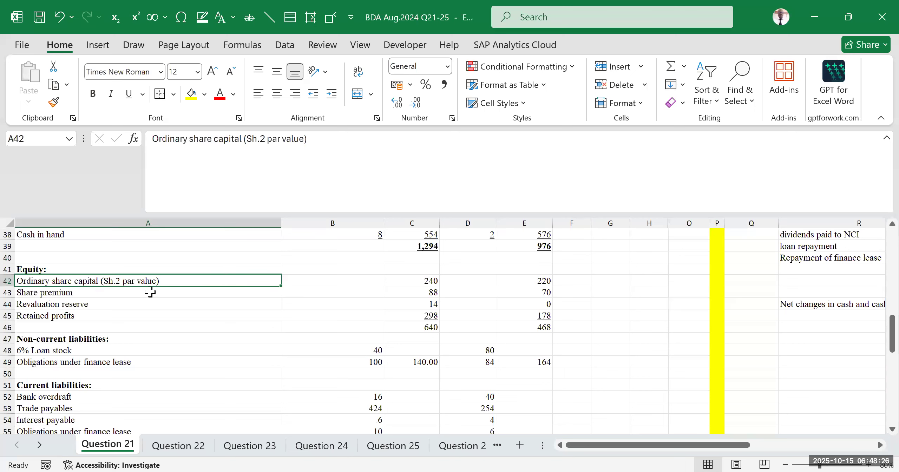
click(523, 283)
click(416, 282)
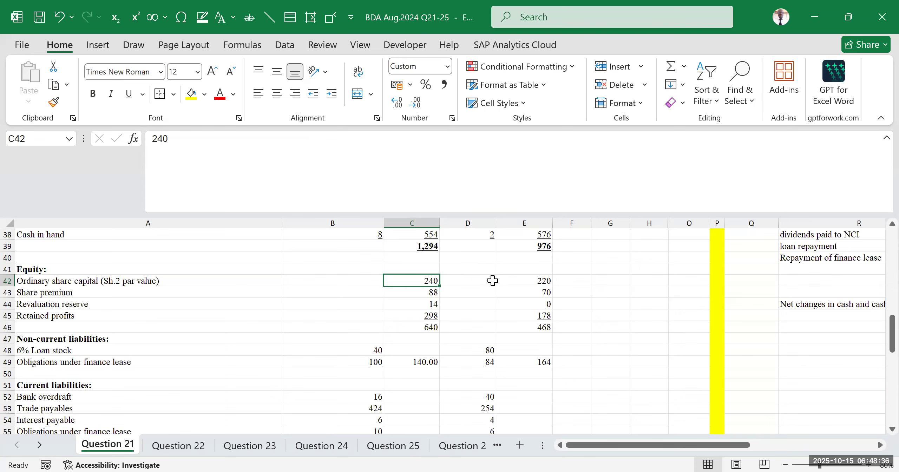
drag(513, 283, 422, 284)
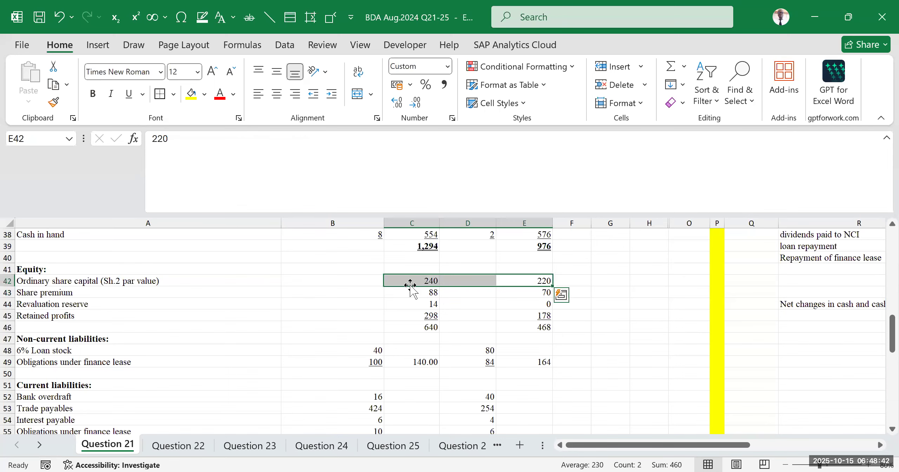
scroll(269, 342, down, 8)
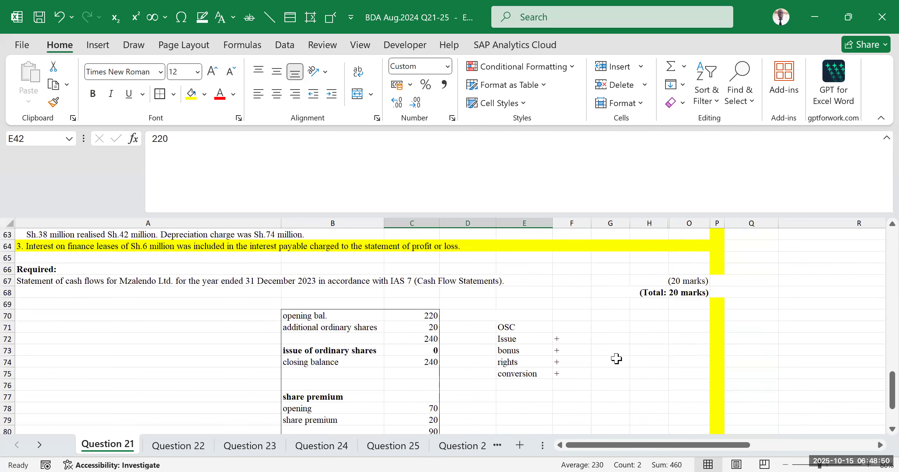
scroll(614, 359, up, 7)
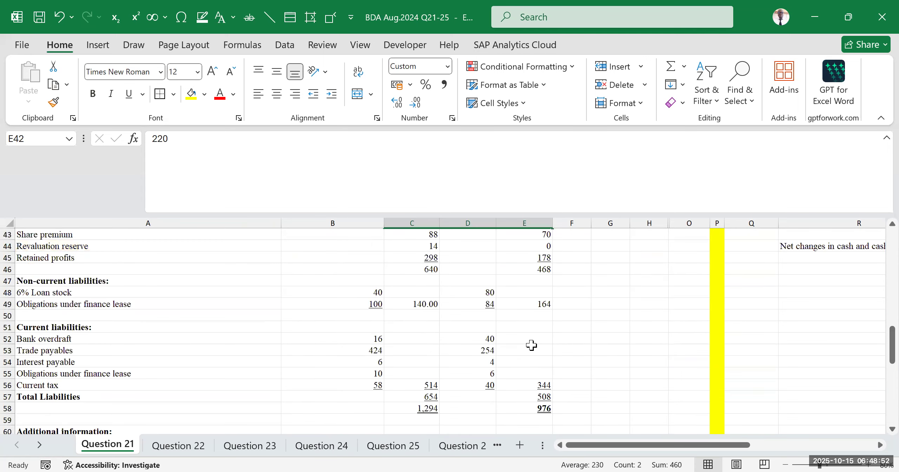
scroll(523, 366, up, 5)
scroll(506, 383, down, 2)
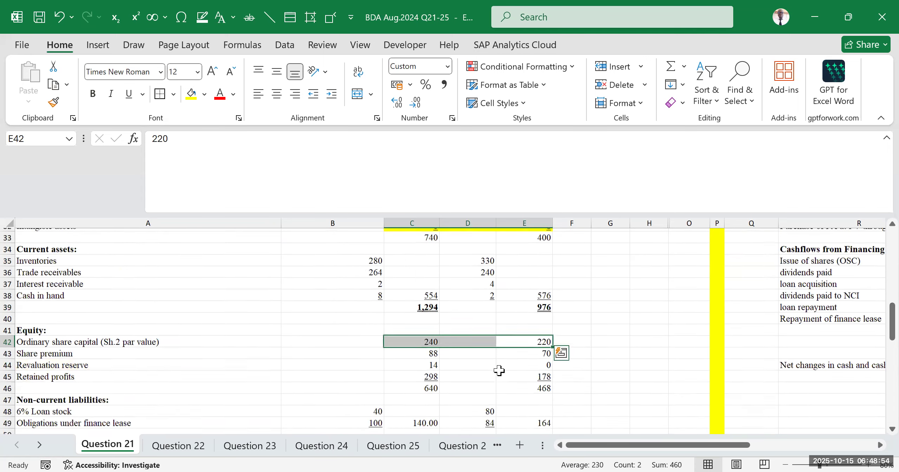
- Compare the opening and closing balances of ordinary share capital and share premium in rows 42 and 43
click(498, 376)
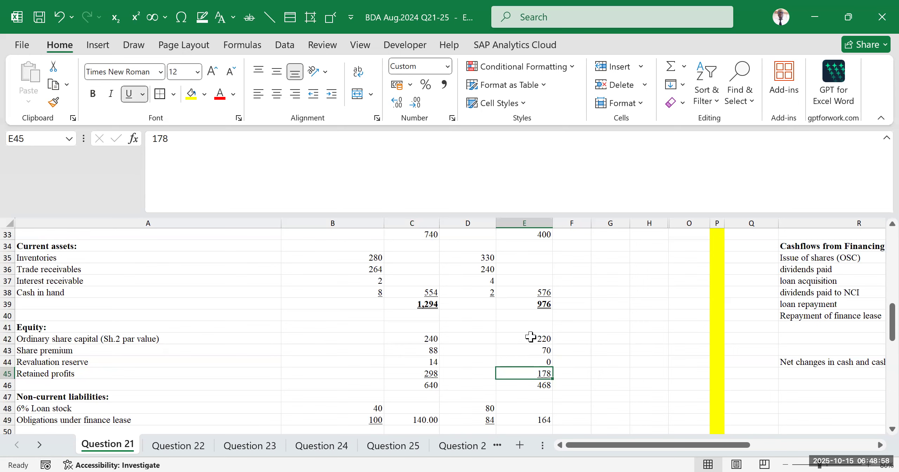
click(528, 340)
click(417, 336)
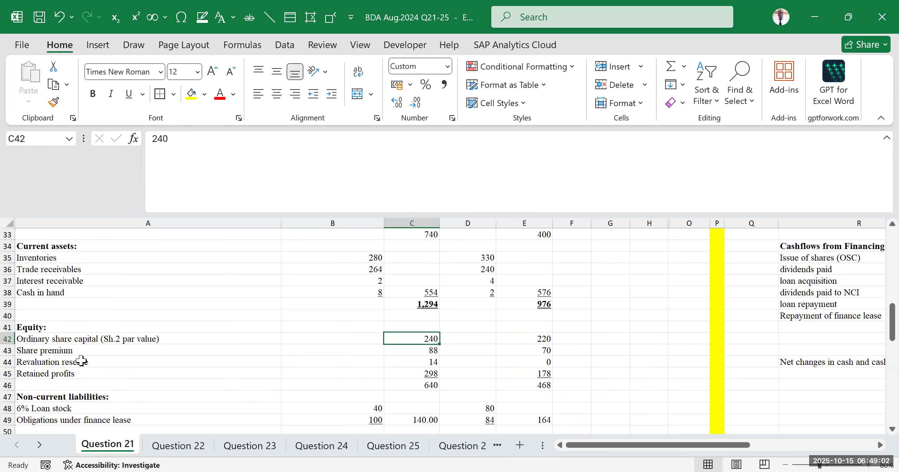
drag(83, 352, 529, 350)
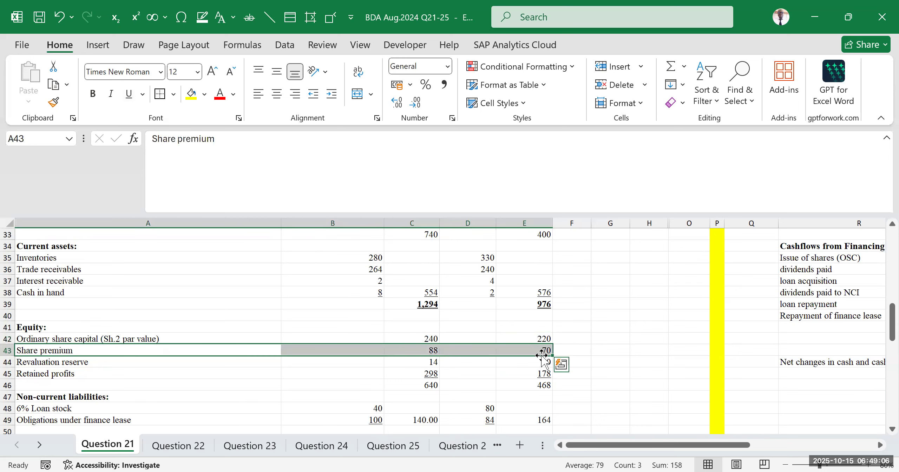
click(535, 352)
click(428, 353)
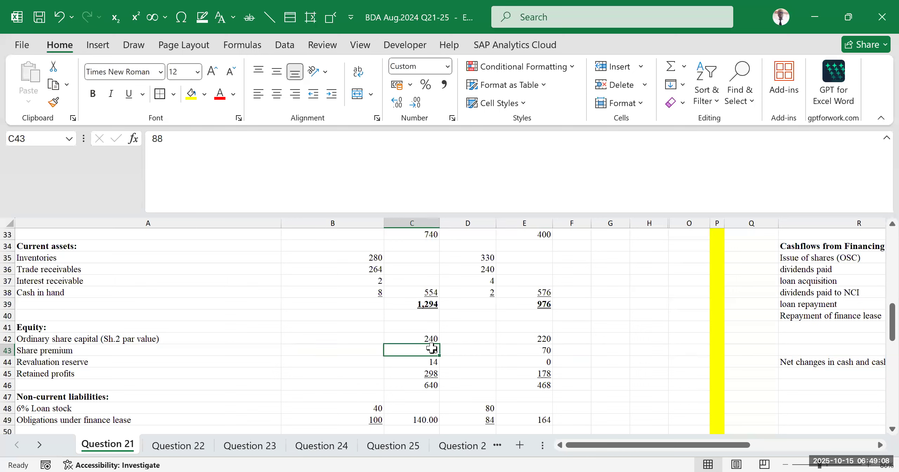
click(89, 352)
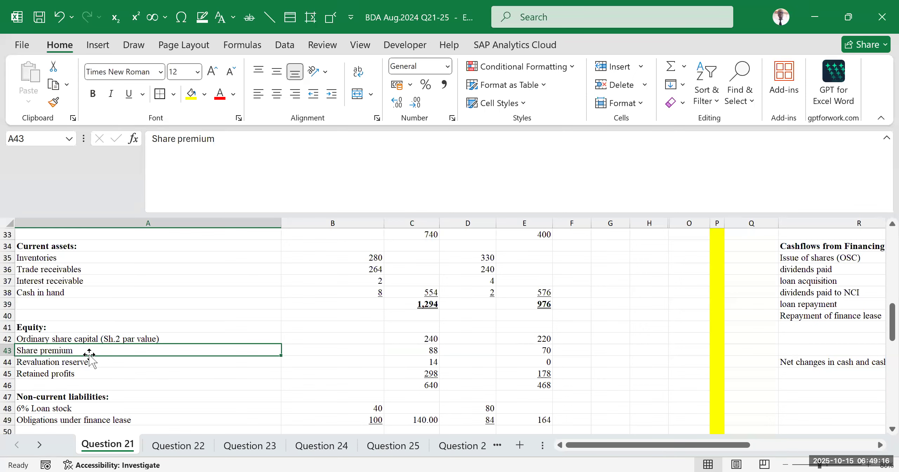
- Examine the wording "100% above their par value" in note 1 (A61) against the equity section of the statement of financial position
scroll(88, 354, down, 7)
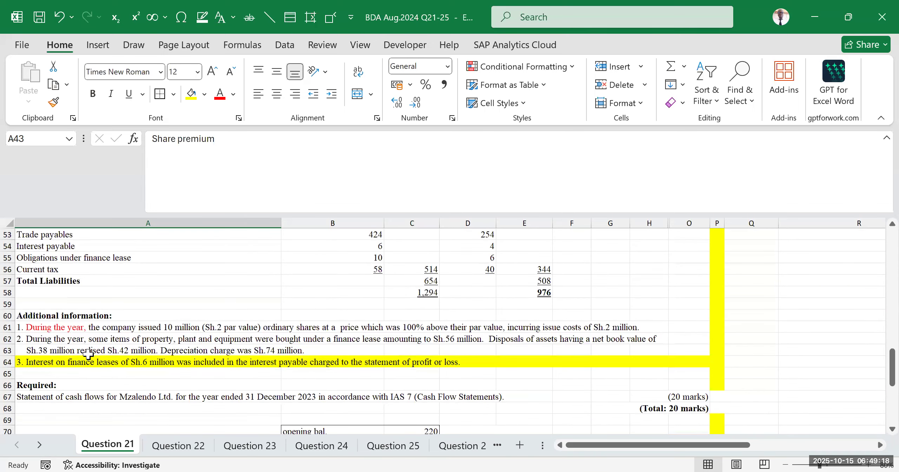
double_click(100, 327)
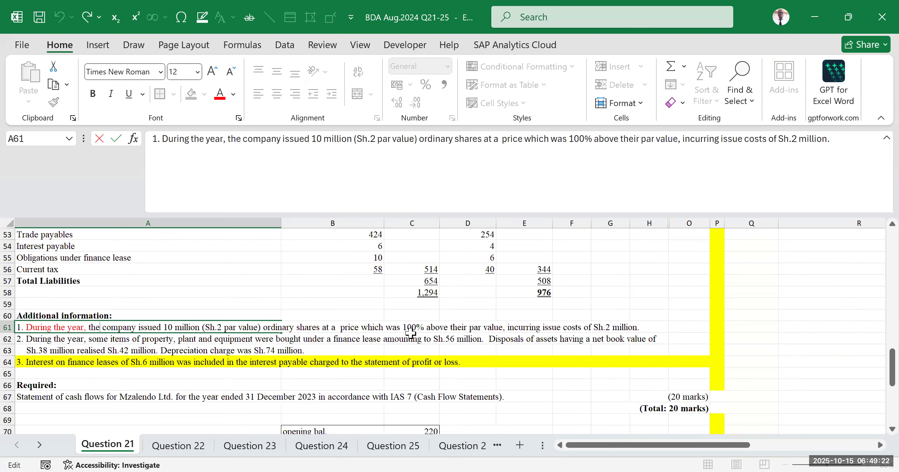
drag(407, 327, 494, 330)
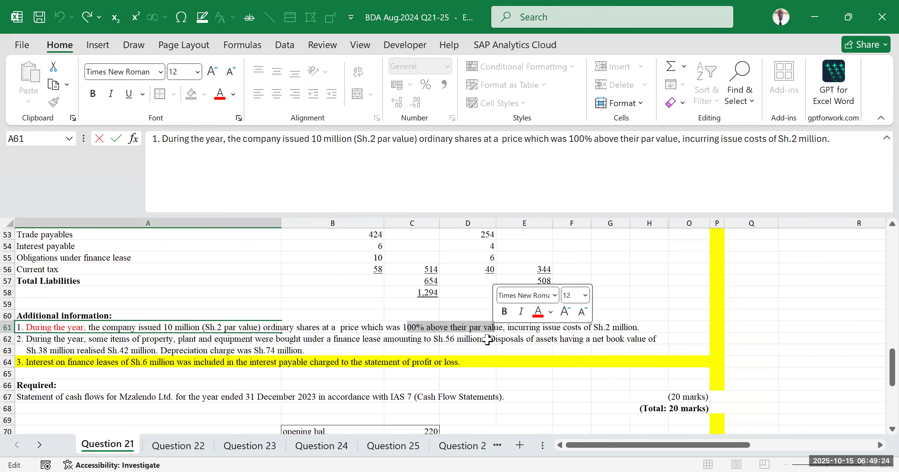
scroll(447, 331, up, 8)
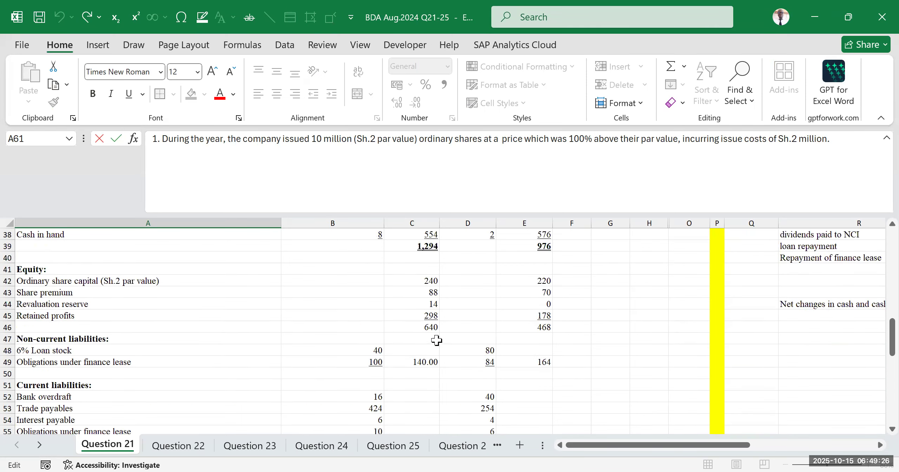
scroll(298, 369, up, 2)
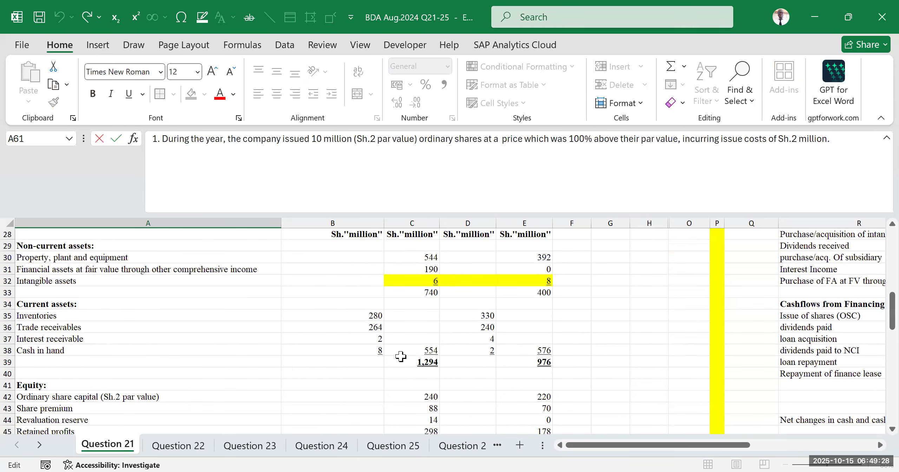
scroll(404, 341, up, 1)
scroll(386, 348, down, 4)
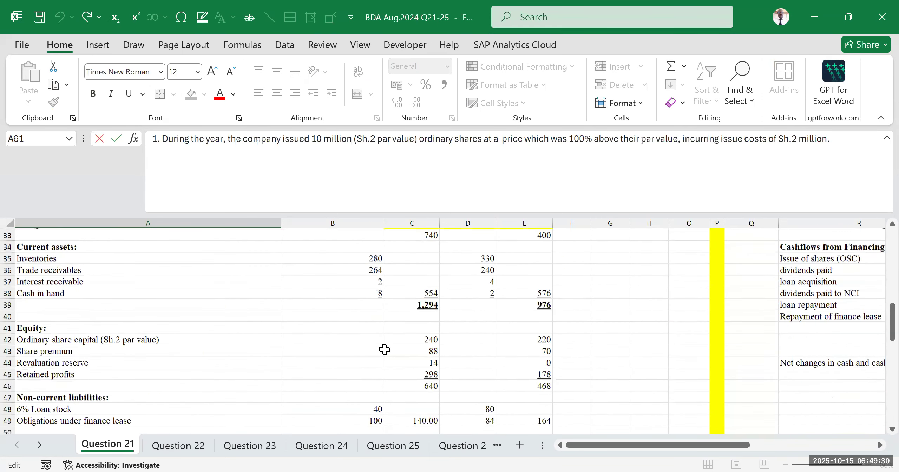
scroll(384, 347, down, 8)
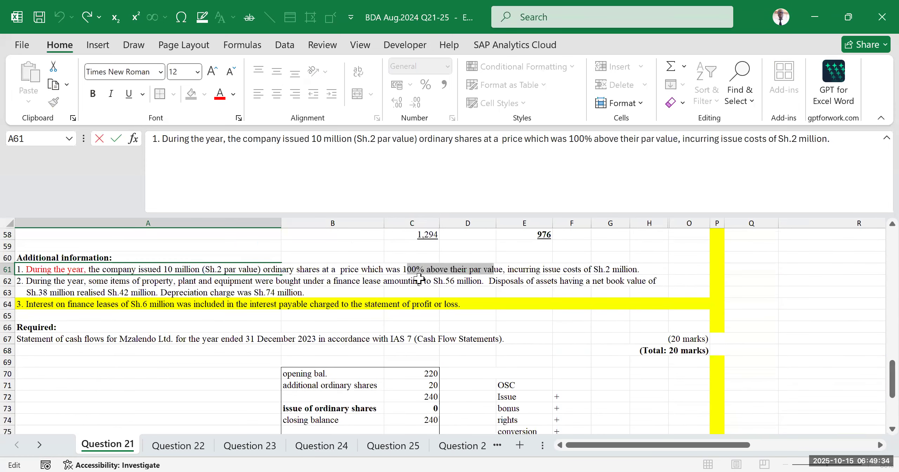
scroll(418, 295, up, 7)
scroll(419, 298, up, 2)
scroll(411, 302, down, 8)
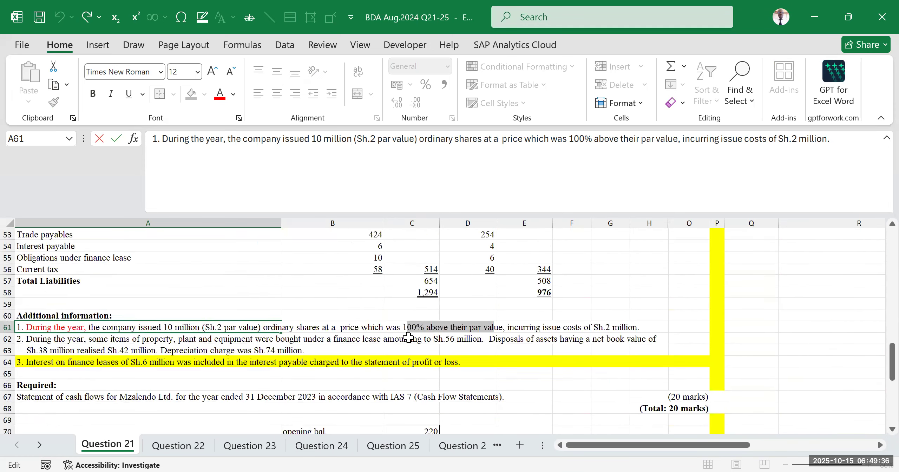
- Read the wording on issue costs of Sh.2 million at the end of note 1 in A61
click(427, 269)
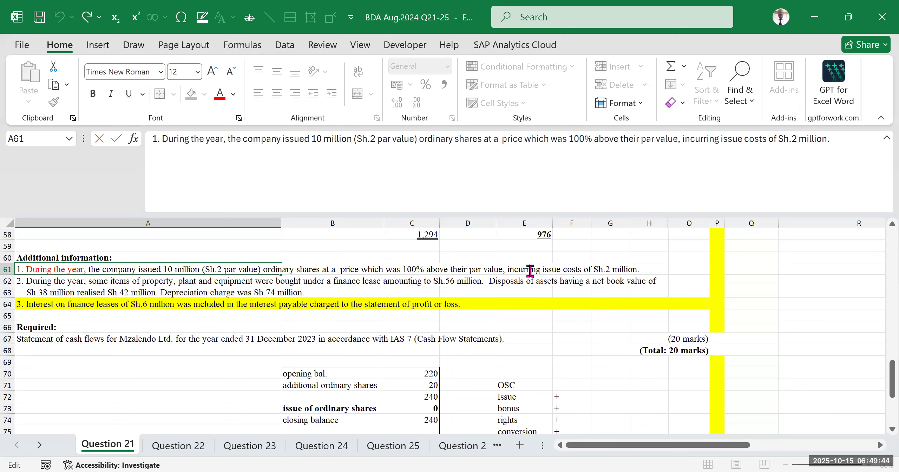
drag(505, 269, 647, 267)
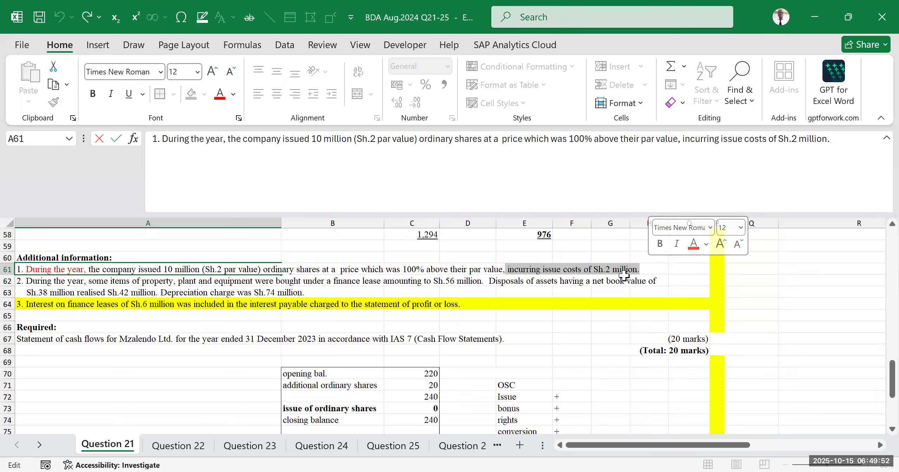
click(260, 295)
click(100, 271)
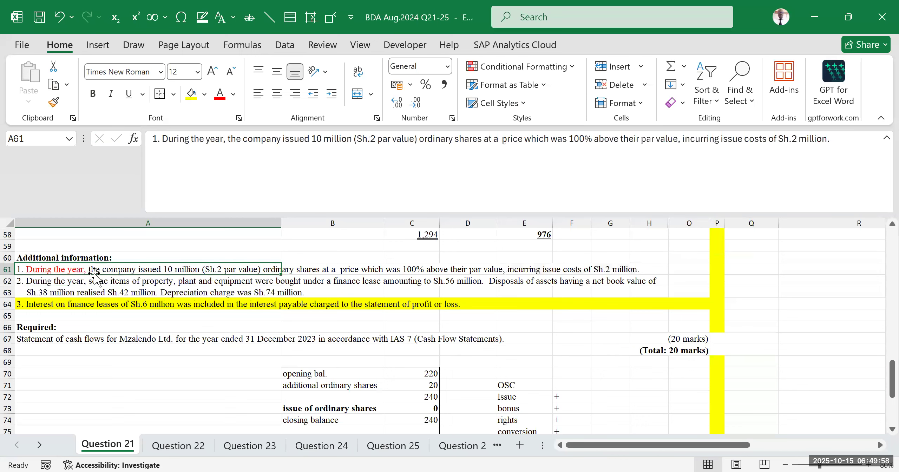
- Review the ordinary share capital and share premium figures of both years together in C42:E43
scroll(322, 310, up, 12)
scroll(285, 316, up, 5)
scroll(281, 317, down, 7)
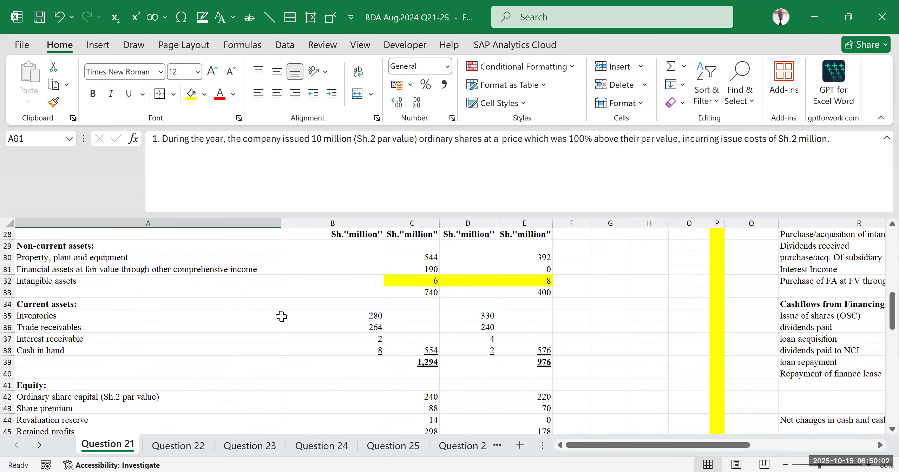
scroll(274, 318, down, 3)
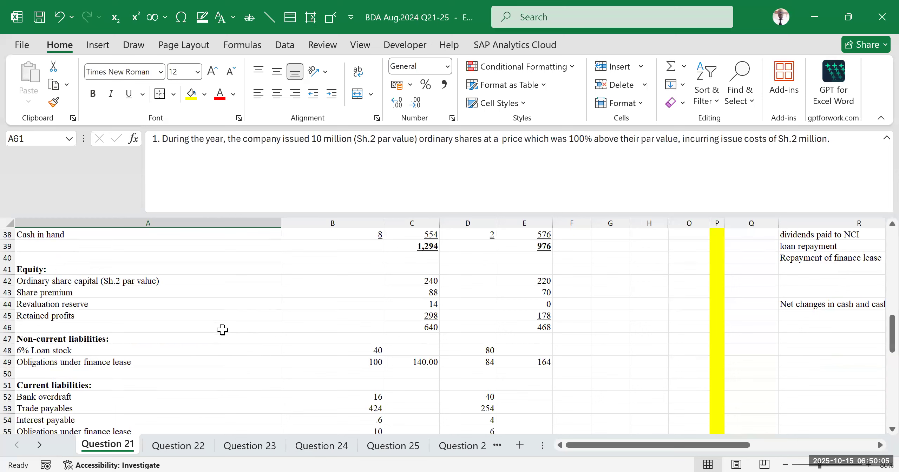
click(534, 284)
click(426, 279)
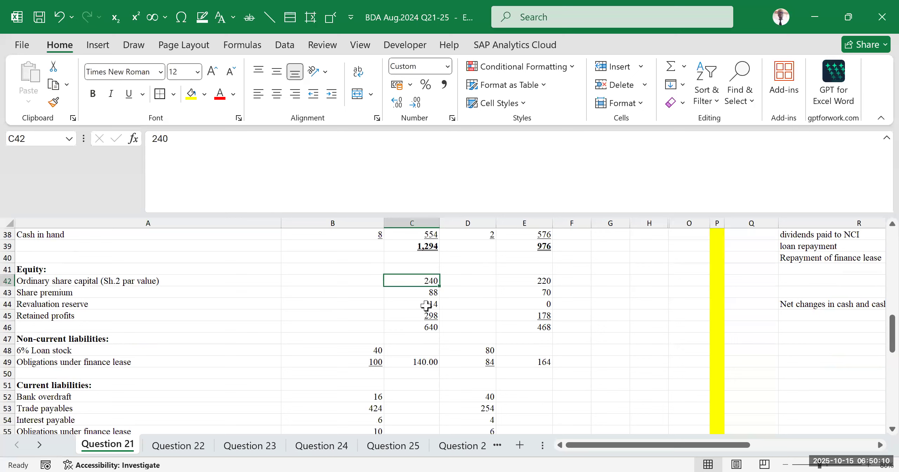
click(515, 291)
click(432, 295)
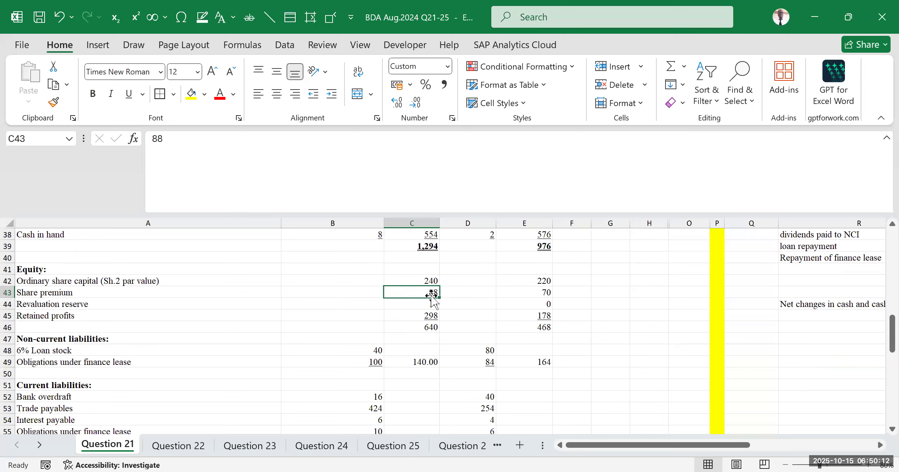
drag(420, 281, 532, 291)
- Check the share issue note in A61 against the combined opening balances in E42:E43 and closing balances in C42:C43
scroll(418, 338, down, 3)
scroll(308, 372, down, 1)
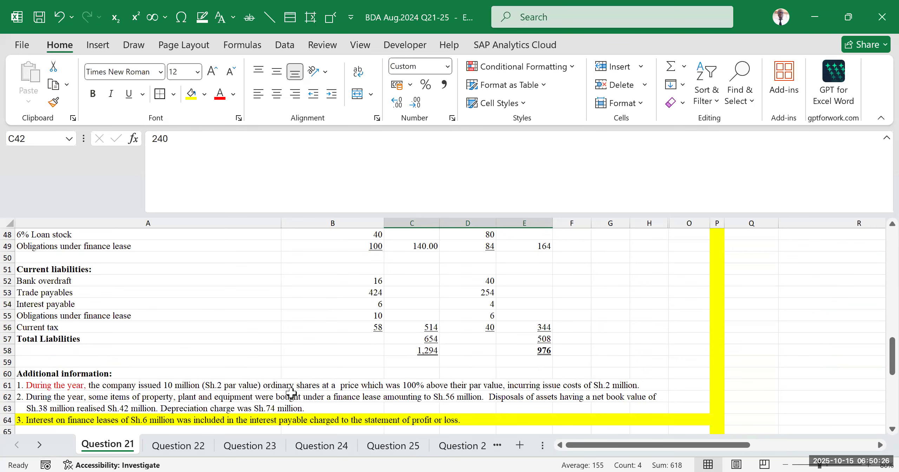
scroll(297, 387, up, 4)
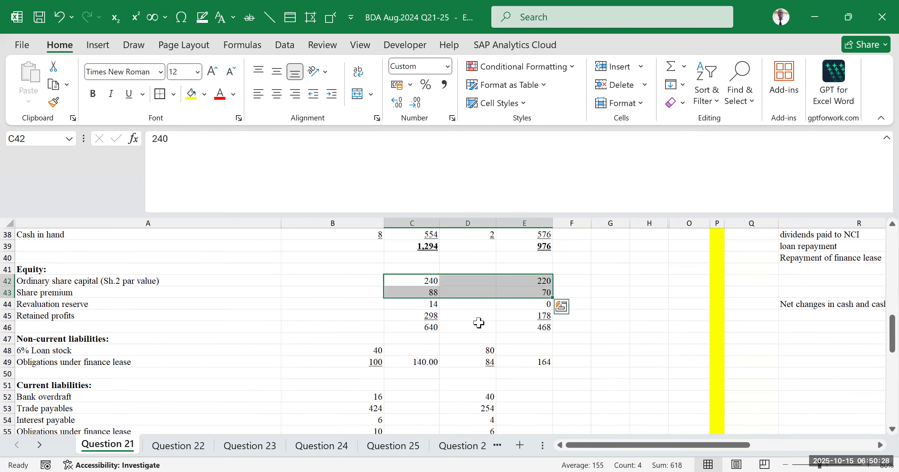
scroll(475, 324, up, 2)
drag(526, 339, 435, 341)
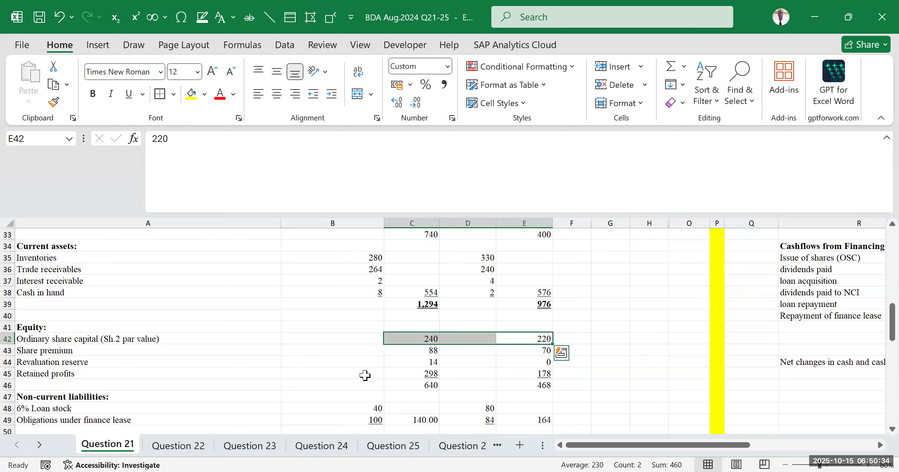
scroll(365, 372, down, 2)
click(453, 330)
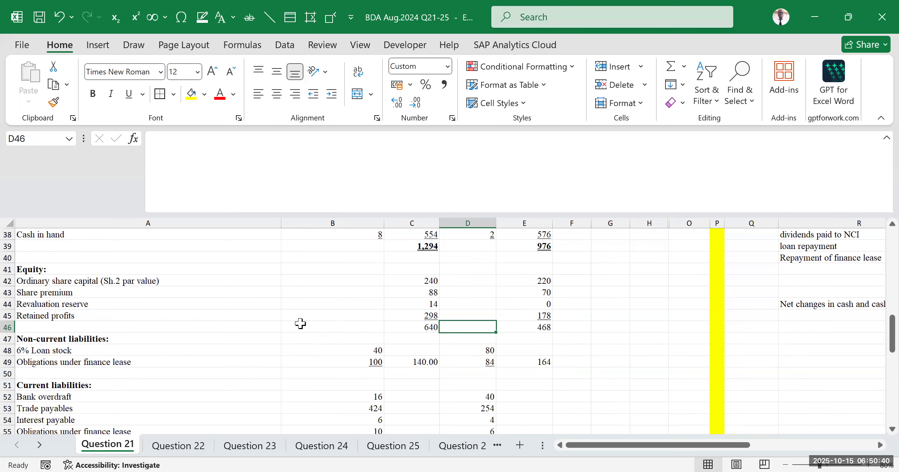
drag(543, 281, 545, 292)
drag(432, 284, 425, 293)
- Inspect the financing activities section of the cash flow statement, including the dividends paid and loan acquisition lines in R36:R37
scroll(586, 348, down, 10)
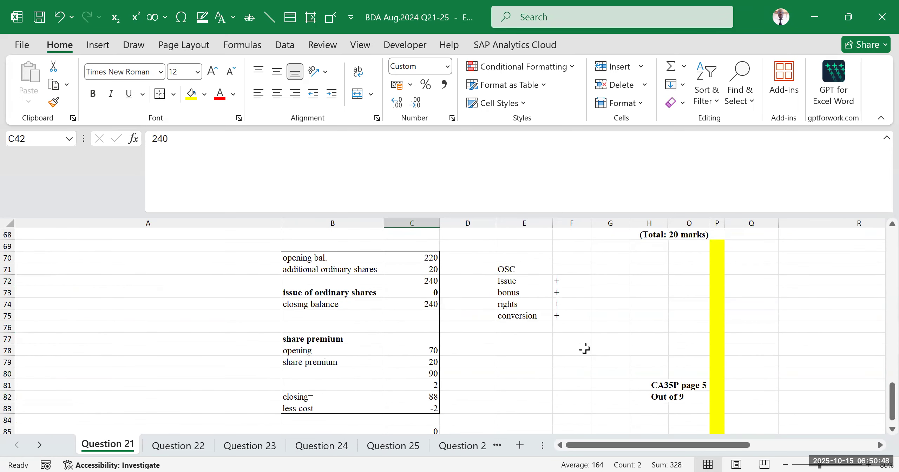
drag(608, 445, 701, 446)
scroll(560, 356, up, 7)
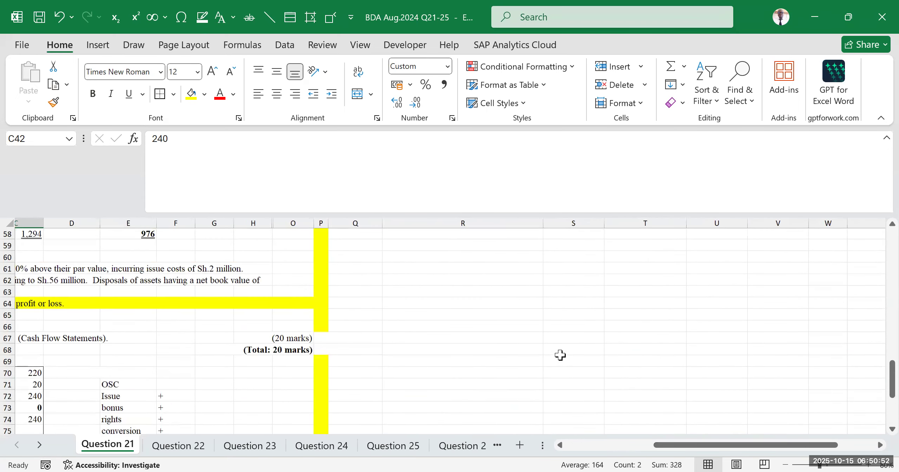
scroll(542, 349, up, 5)
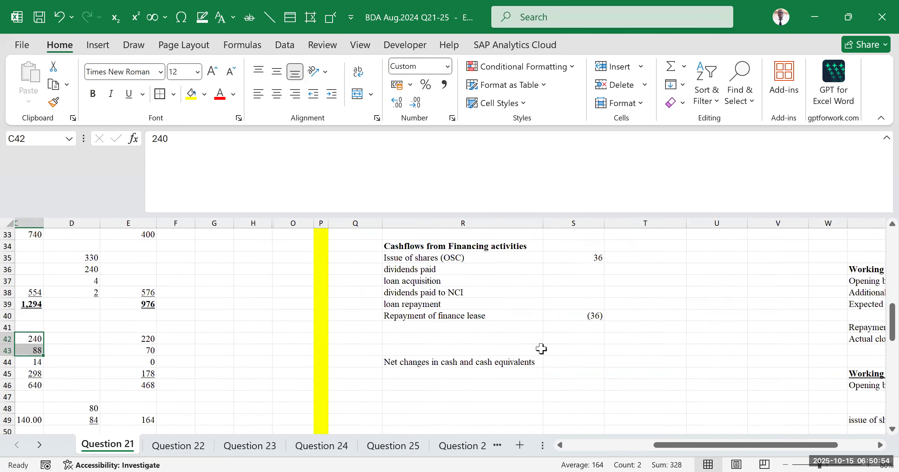
scroll(541, 349, up, 2)
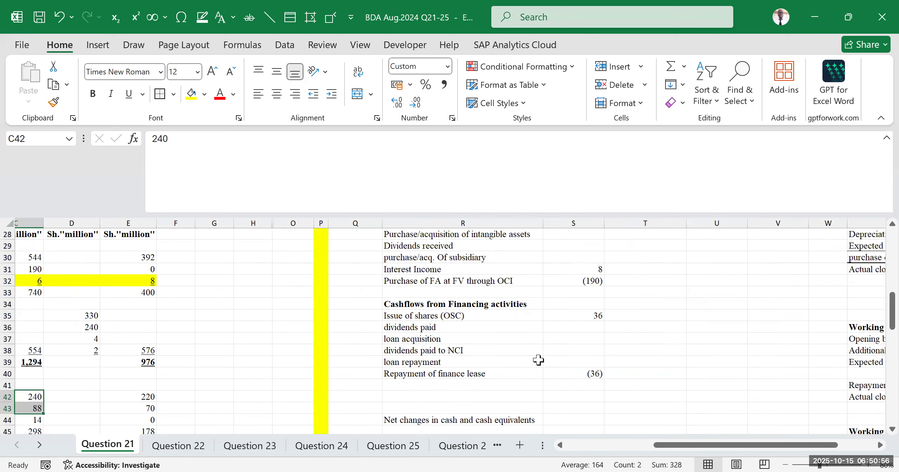
click(455, 330)
click(451, 343)
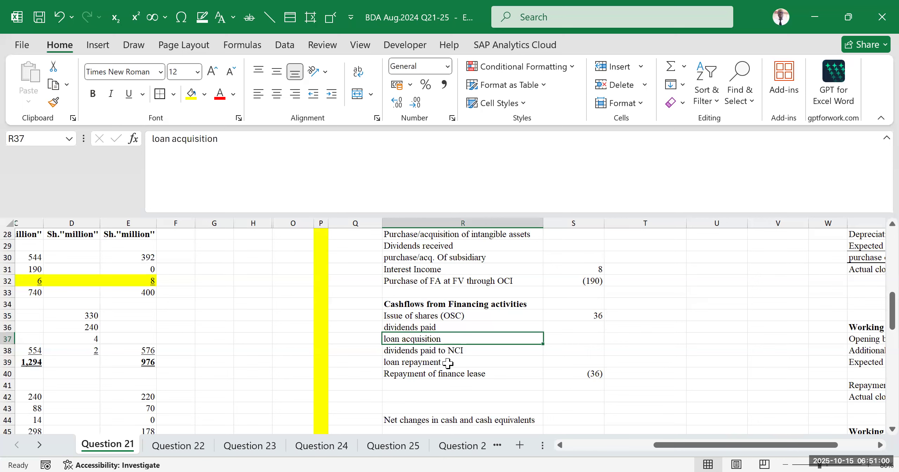
- Go through the dividends paid to NCI and loan repayment lines in R38:R39, plus the empty amount cells S36:S37
click(458, 351)
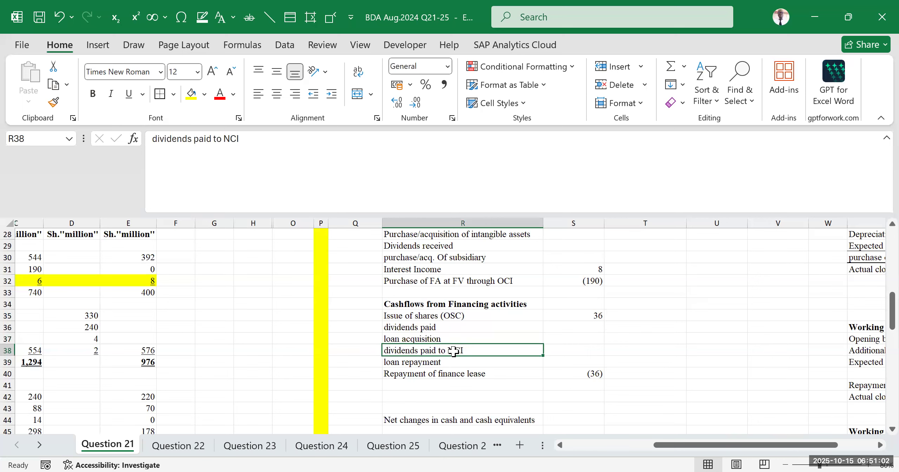
click(456, 363)
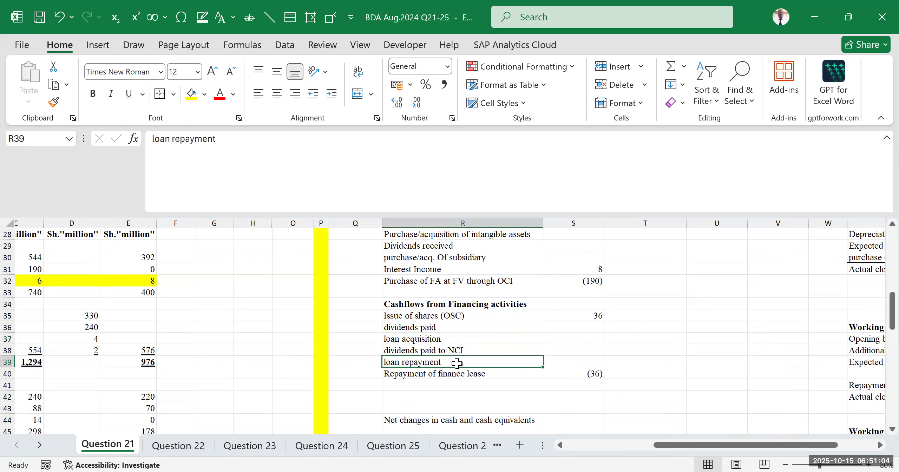
scroll(583, 345, up, 3)
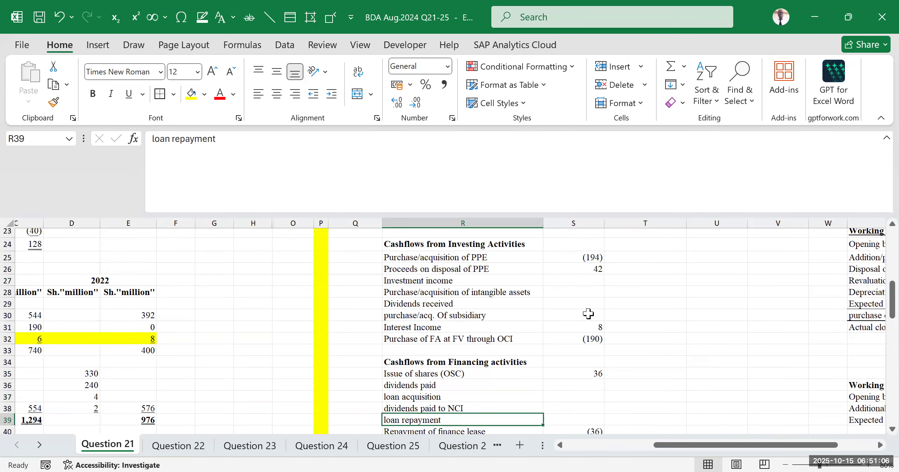
scroll(588, 297, down, 3)
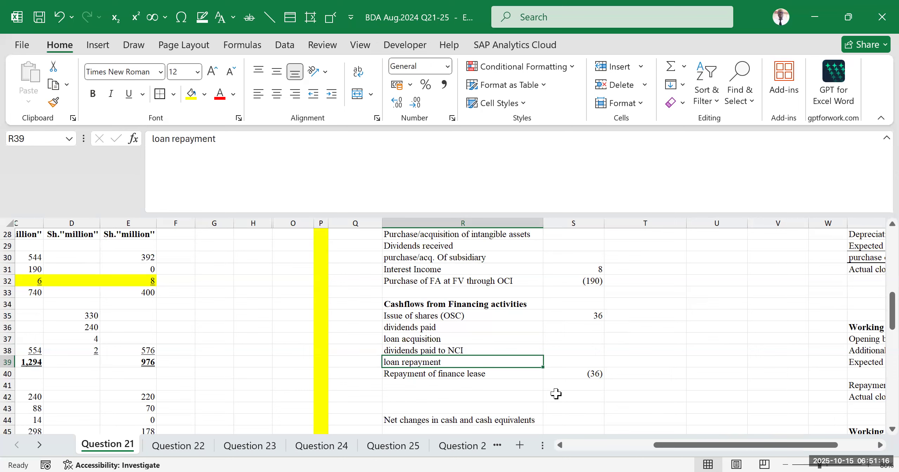
drag(587, 338, 587, 331)
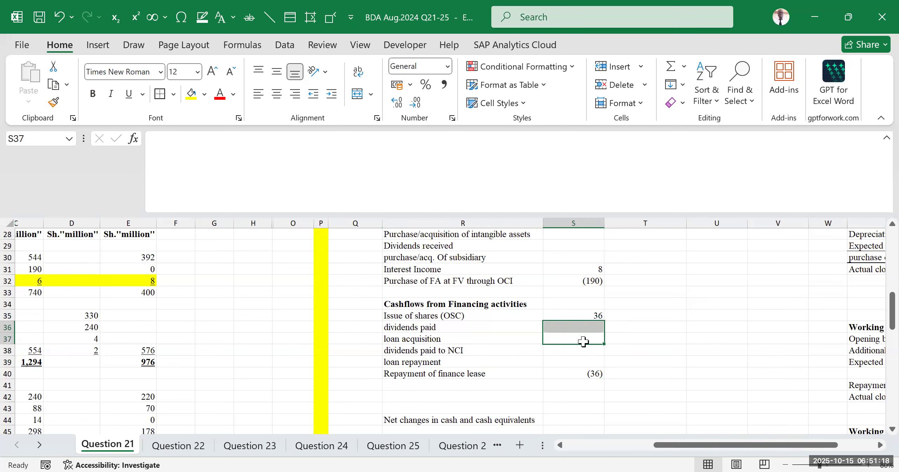
- Locate the dividends paid line in the statement of profit or loss, A23:C23
drag(693, 449, 567, 449)
scroll(209, 327, up, 2)
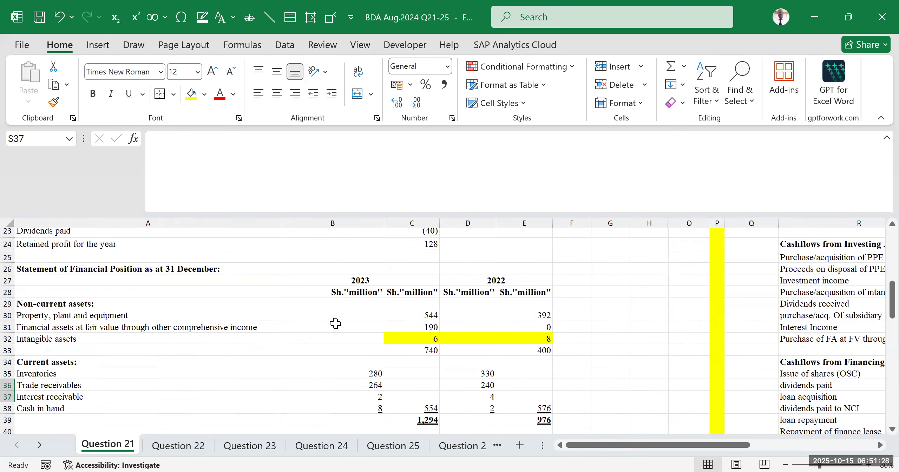
scroll(311, 330, up, 2)
scroll(311, 332, up, 2)
scroll(295, 336, down, 2)
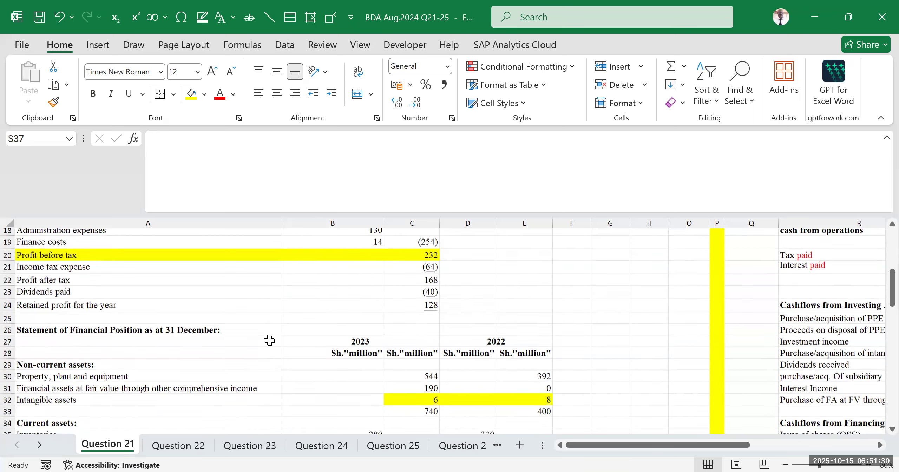
drag(52, 290, 429, 289)
- Review the statement of profit or loss around the dividend line and highlight the word "paid" in A23
scroll(426, 282, up, 2)
scroll(426, 282, up, 4)
scroll(421, 290, down, 4)
scroll(422, 290, up, 2)
scroll(187, 357, up, 2)
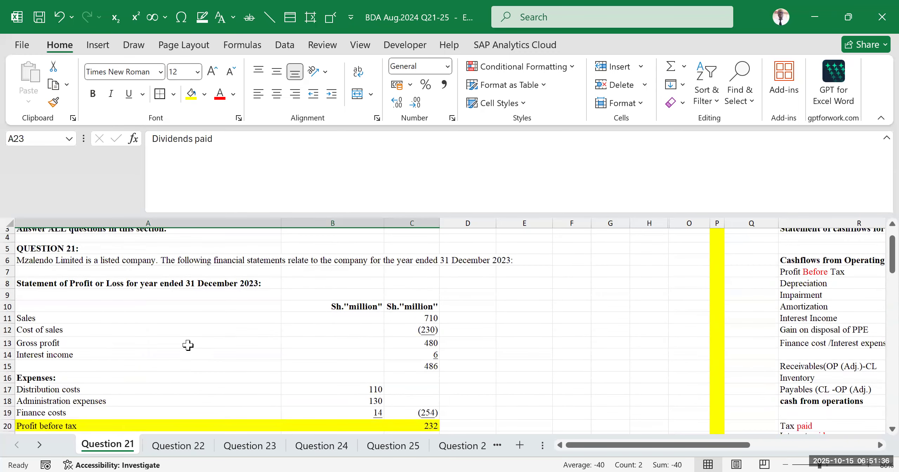
scroll(188, 348, down, 2)
scroll(194, 349, down, 2)
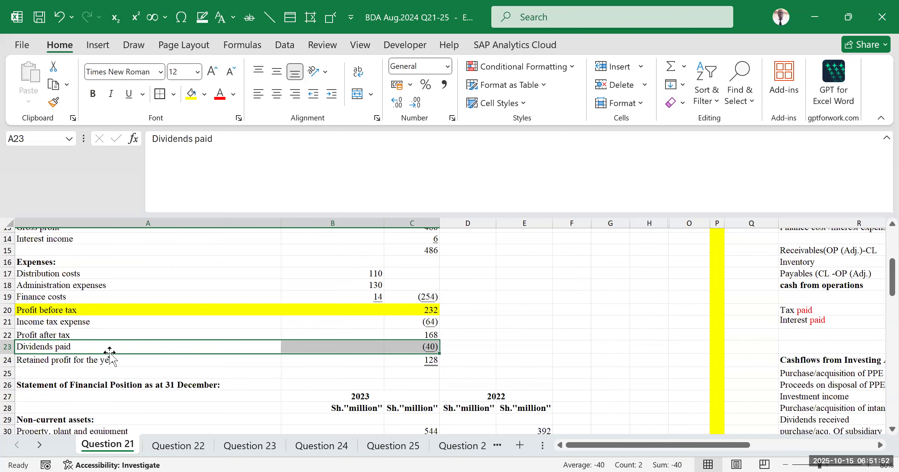
double_click(76, 347)
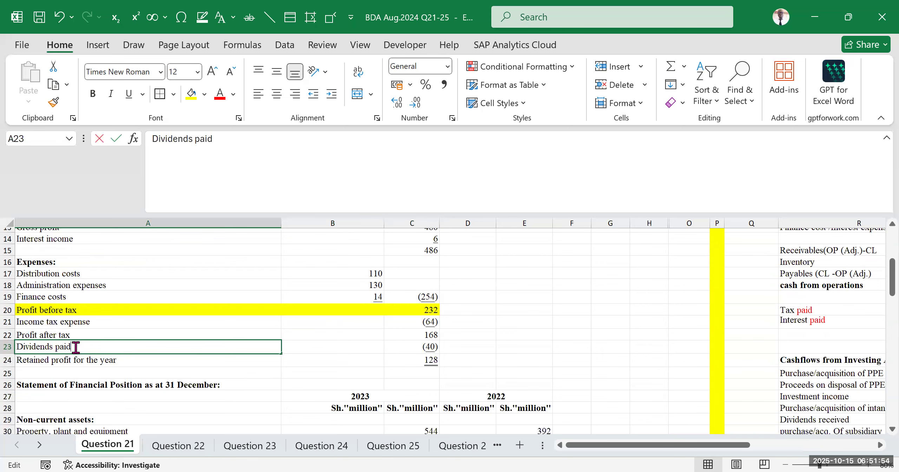
drag(76, 347, 55, 348)
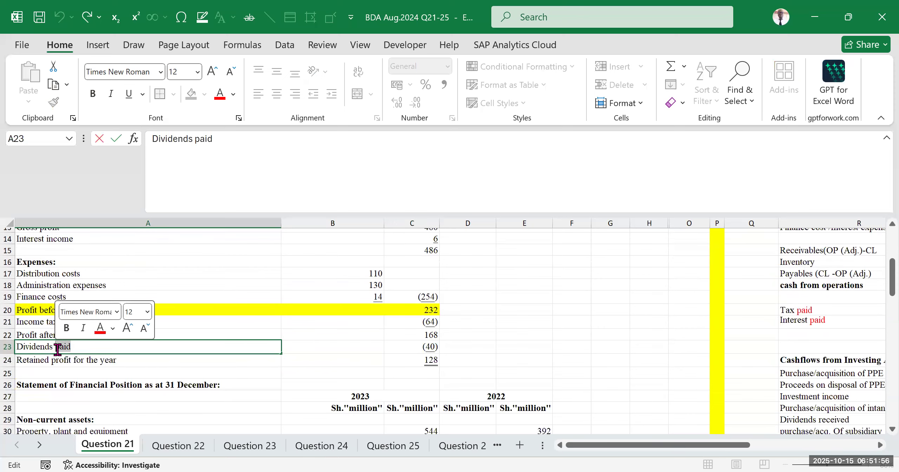
- Check the current liabilities in A52:A56 for any dividends payable balance
scroll(63, 346, down, 12)
scroll(64, 344, down, 1)
scroll(185, 331, up, 2)
click(129, 306)
click(183, 332)
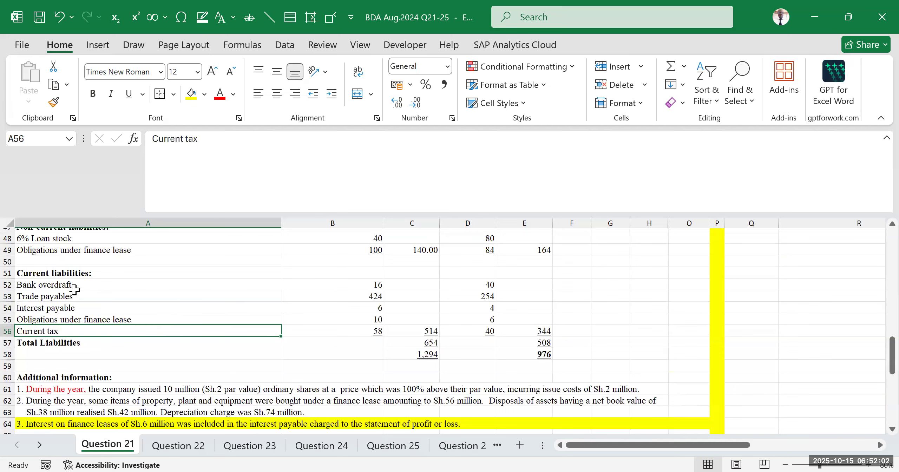
click(84, 297)
scroll(274, 312, up, 1)
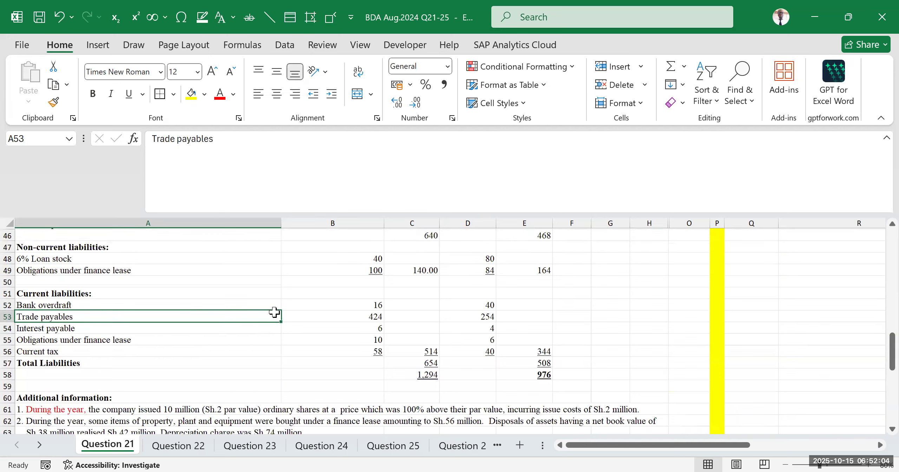
- Return to the dividends paid line in A23 and inspect its amount in C23
scroll(275, 312, up, 11)
scroll(151, 320, up, 4)
scroll(151, 347, down, 4)
click(81, 349)
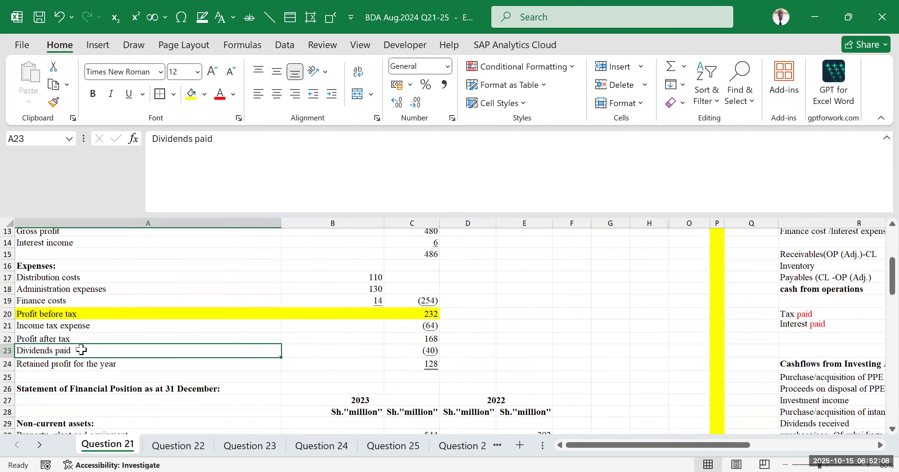
click(403, 351)
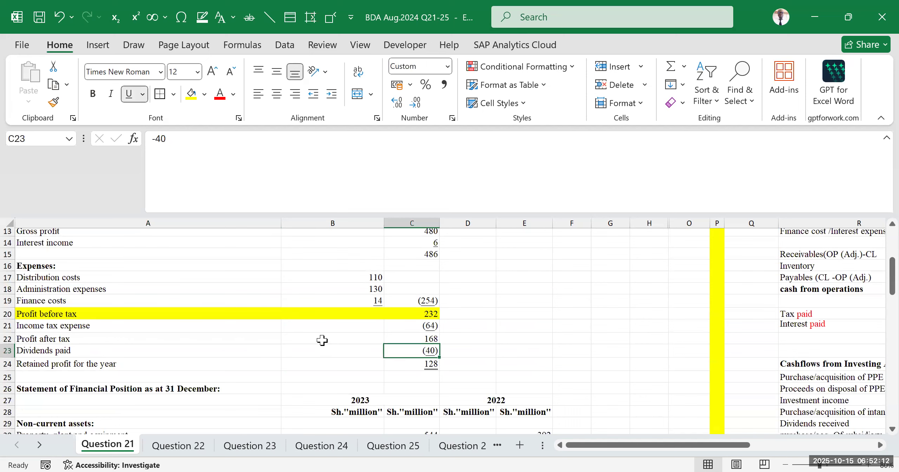
- Enter dividends paid as a cash outflow with =-40 in S36 of the financing activities section
scroll(322, 340, down, 2)
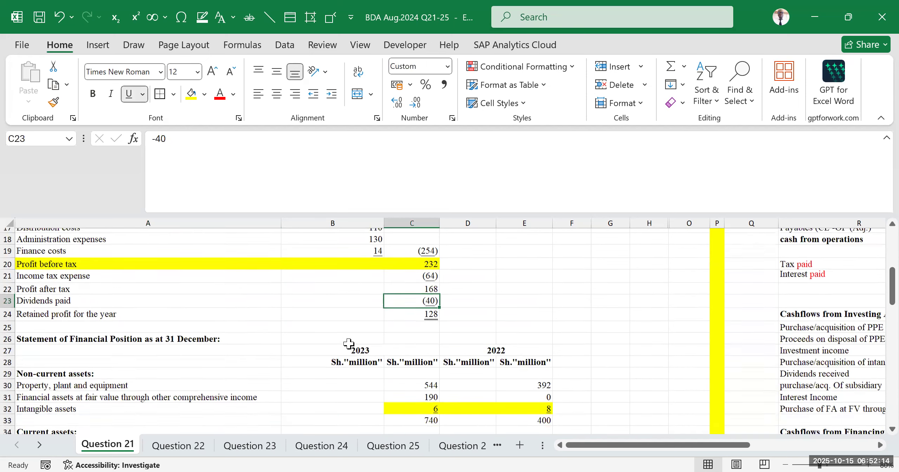
scroll(576, 368, down, 7)
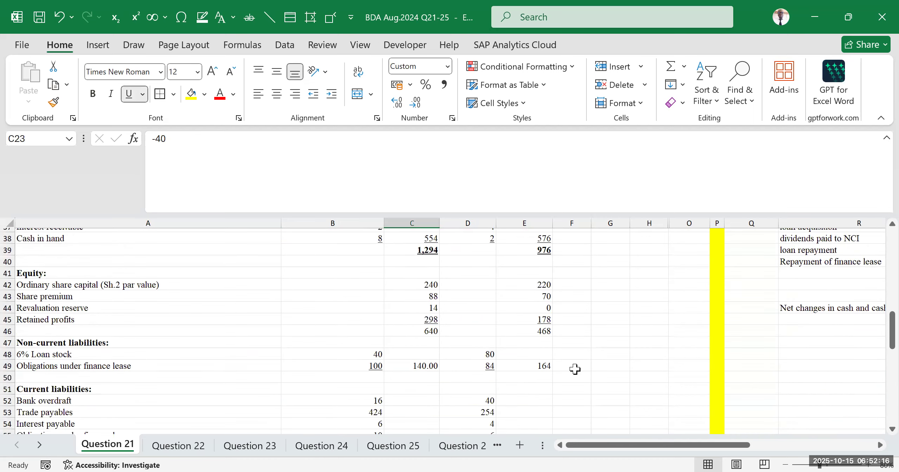
drag(614, 446, 672, 444)
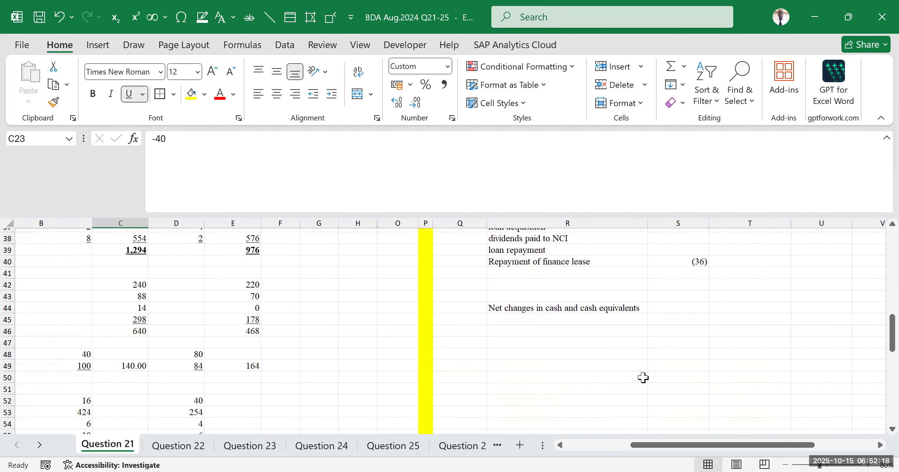
scroll(640, 379, up, 2)
click(681, 275)
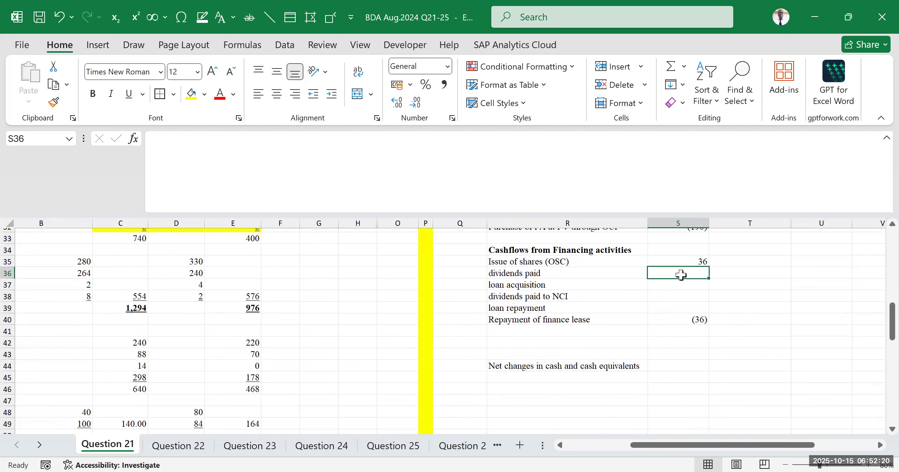
text(=40)
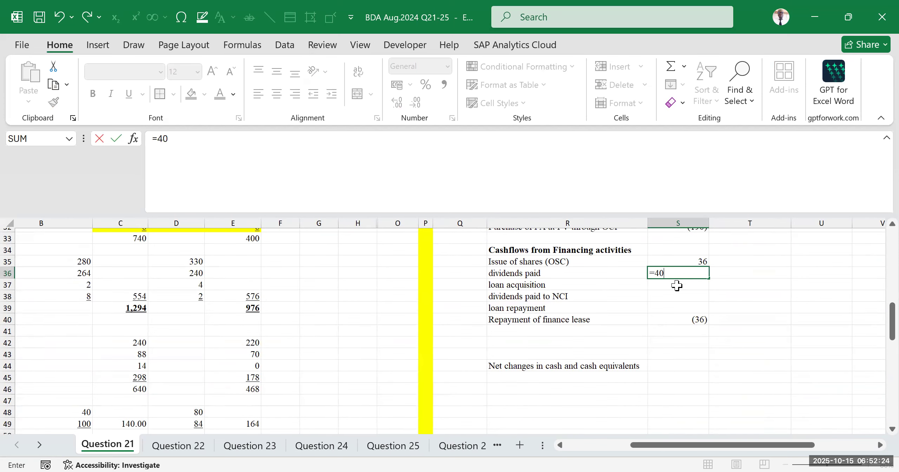
click(655, 273)
text(-)
key(Return)
click(780, 330)
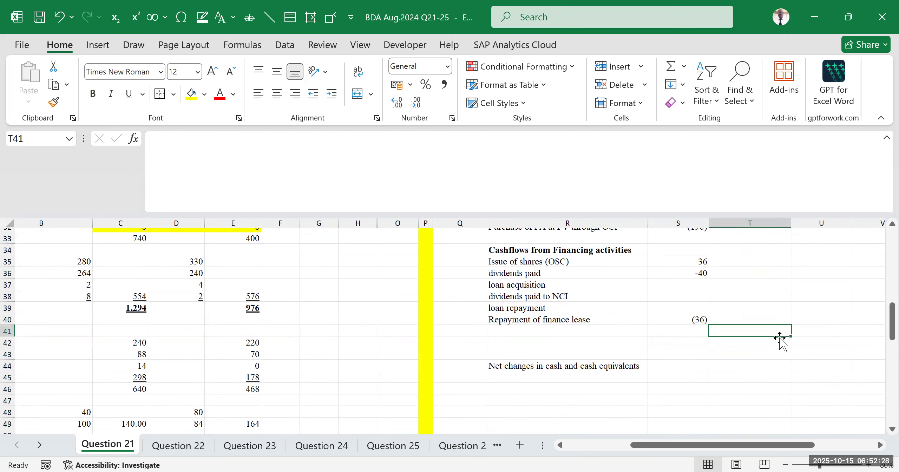
- Review the finance lease repayment in S40 and the loan acquisition, loan repayment and dividends paid to NCI lines in R37:S39
scroll(725, 362, up, 2)
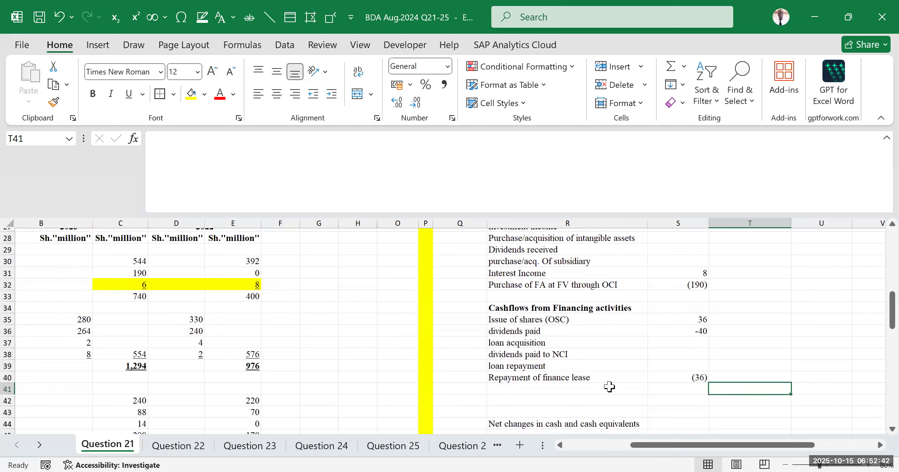
scroll(628, 404, down, 2)
click(687, 317)
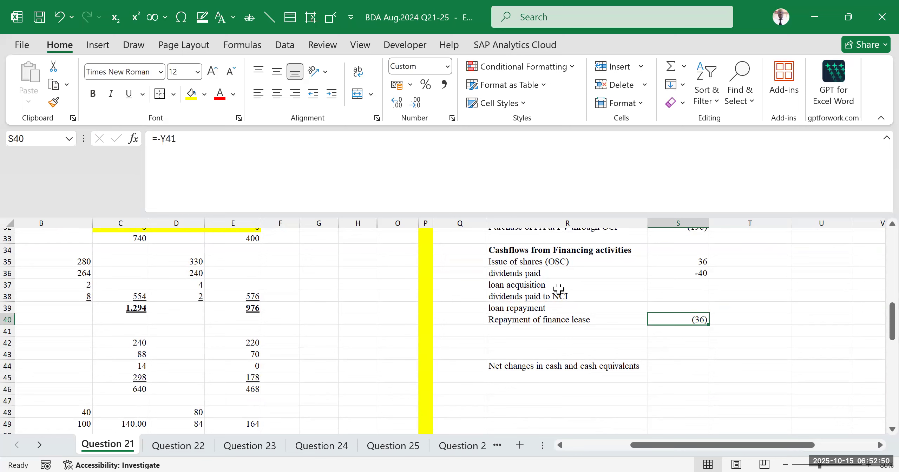
drag(557, 286, 676, 288)
drag(534, 306, 671, 307)
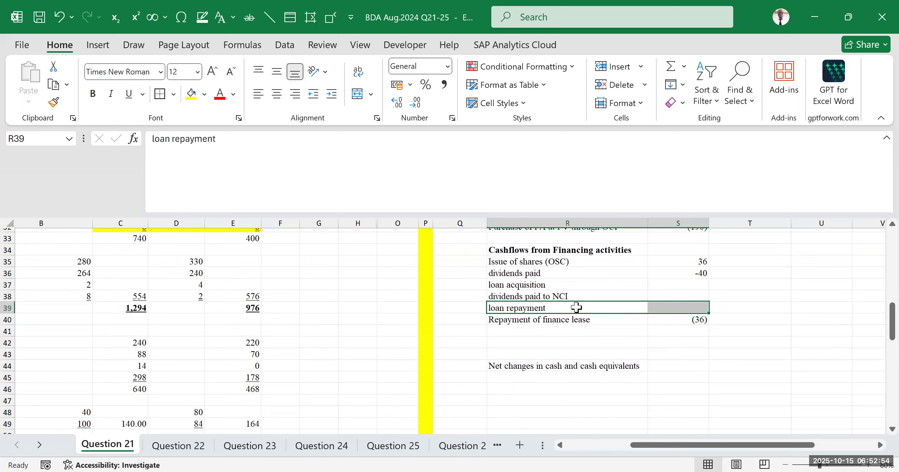
drag(548, 299, 679, 300)
- Scan the statement of financial position and notes for items relating to the dividends paid to NCI line
drag(749, 445, 628, 446)
scroll(301, 376, up, 2)
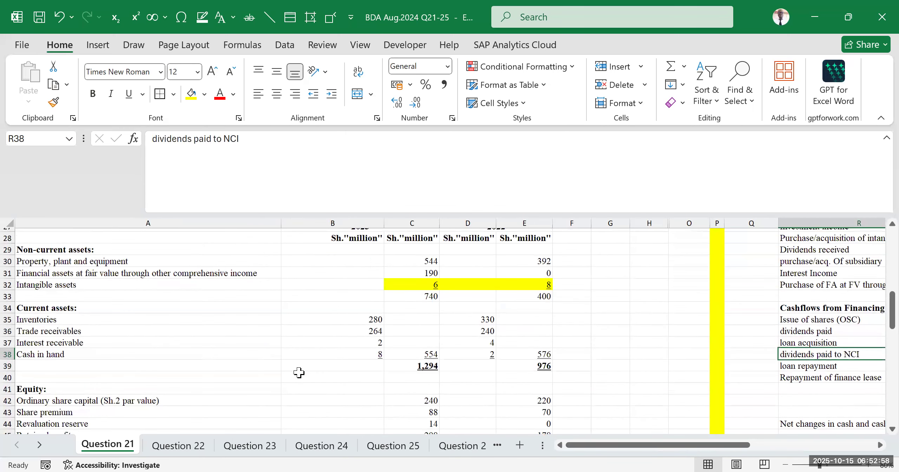
scroll(297, 371, down, 8)
scroll(618, 361, down, 2)
scroll(784, 327, up, 11)
drag(722, 446, 777, 445)
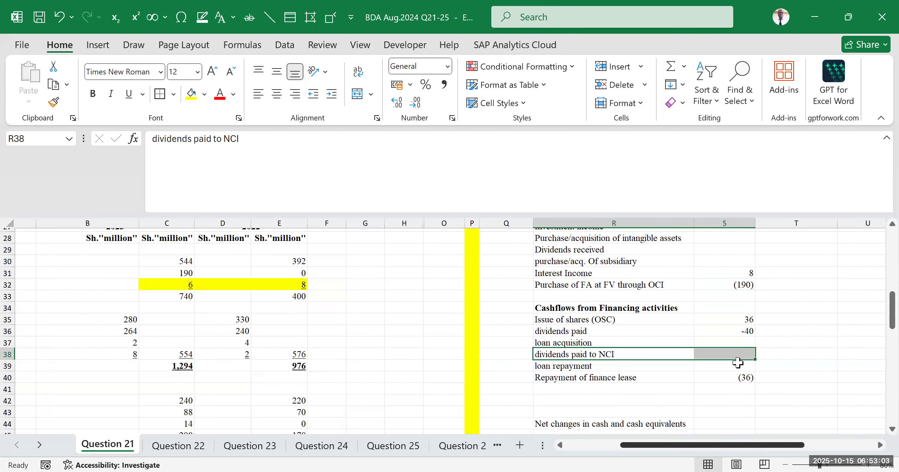
click(778, 356)
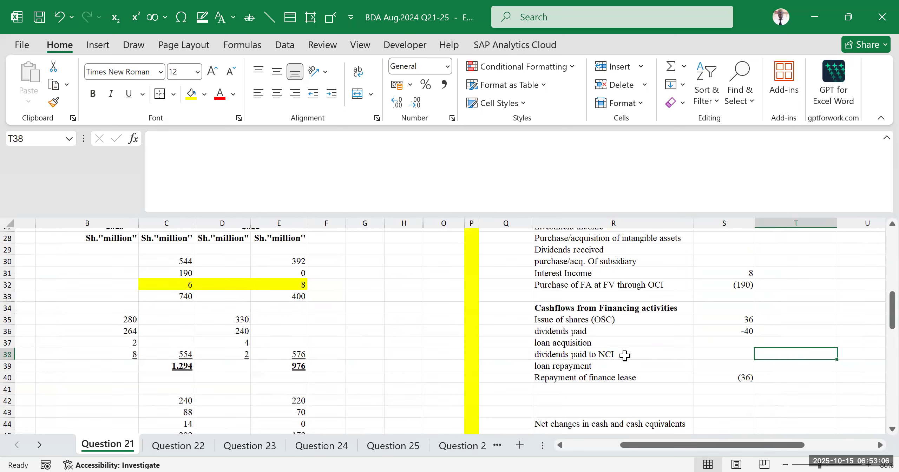
- Compare the loan acquisition line in R37 with the loan repayment line in R39 to decide which one applies
drag(625, 356, 717, 342)
click(587, 342)
drag(608, 367, 724, 360)
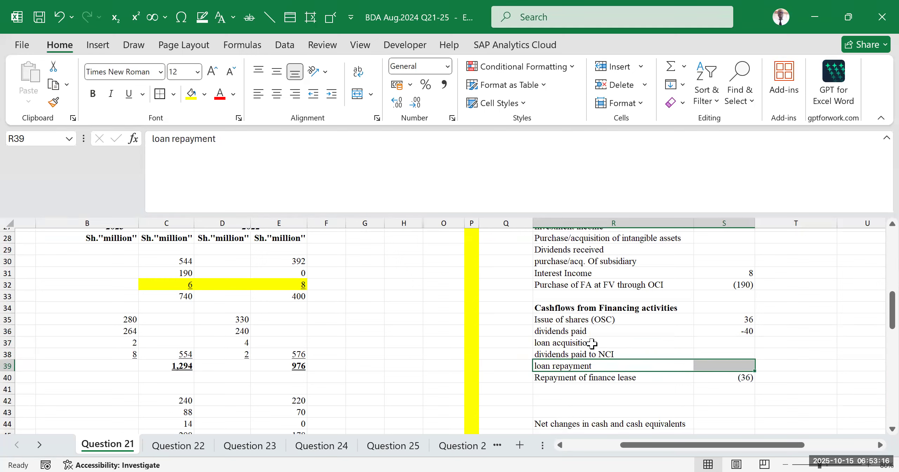
drag(579, 343, 707, 335)
click(653, 366)
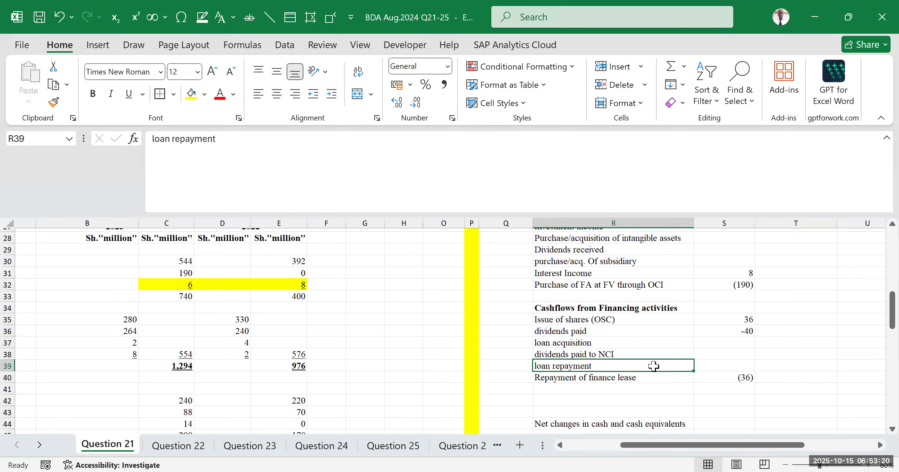
click(604, 343)
click(602, 366)
click(587, 343)
click(589, 367)
click(608, 341)
click(610, 367)
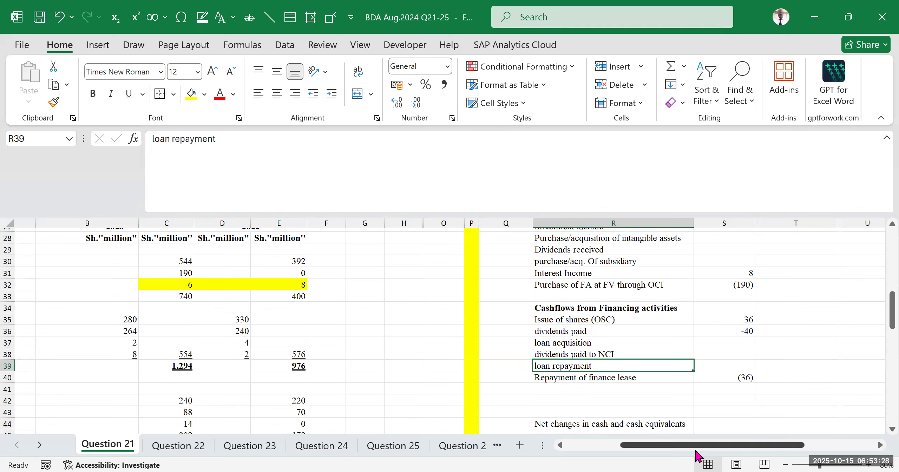
- Examine the non-current liabilities and compare the 6% Loan stock balances of 2022 in D48 and 2023 in B48
drag(682, 446, 582, 445)
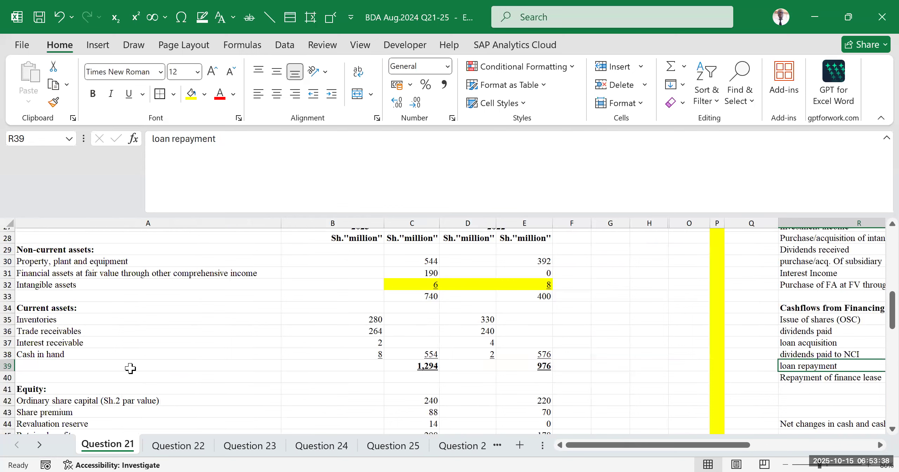
scroll(134, 367, down, 5)
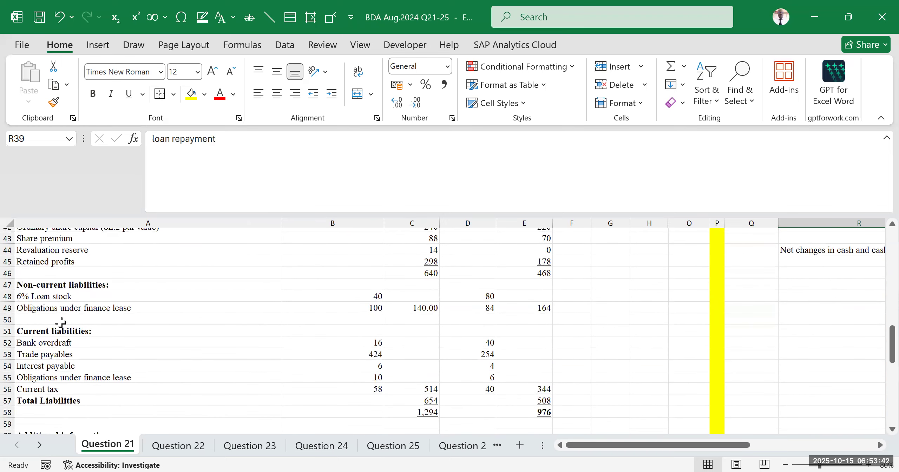
click(70, 308)
click(75, 331)
drag(74, 308, 530, 310)
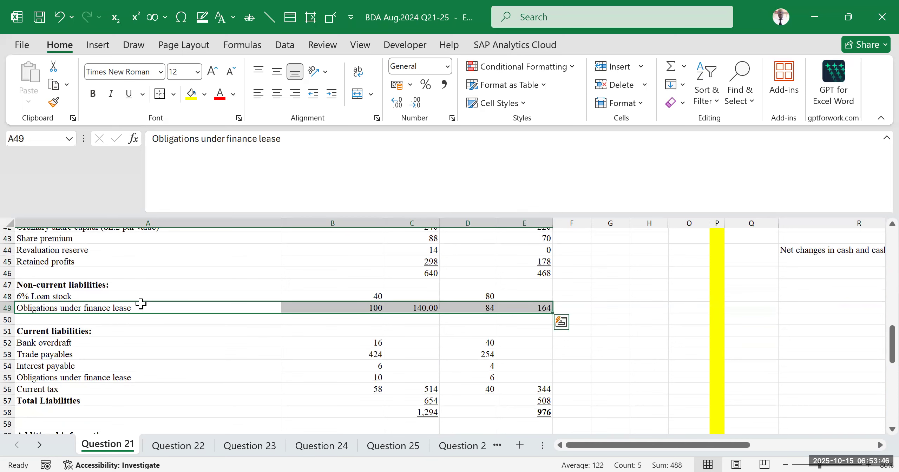
click(76, 297)
click(482, 297)
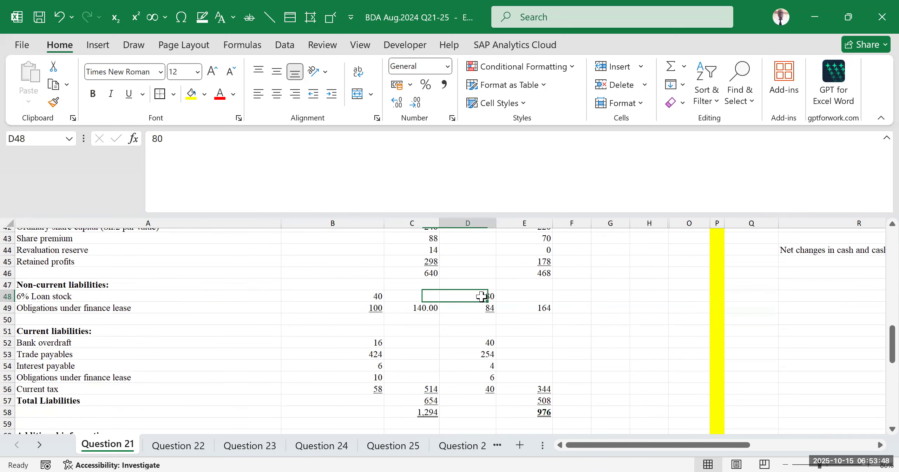
click(370, 297)
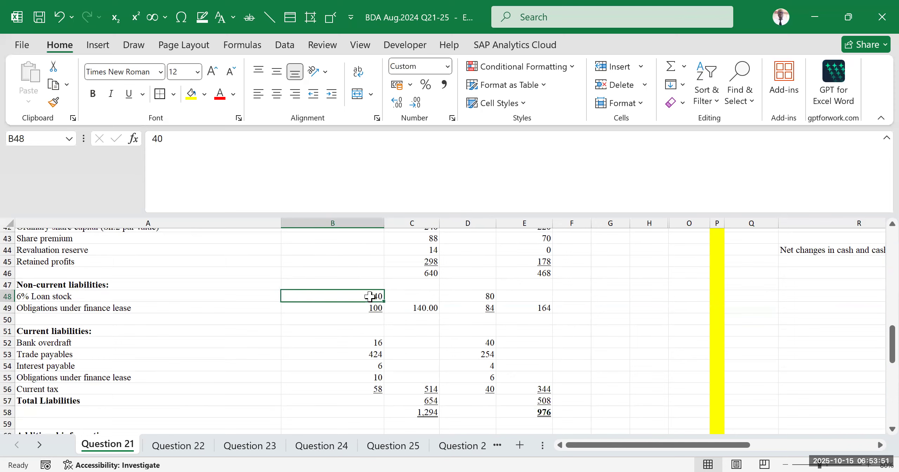
- Check the 6% Loan stock figures in B48 and D48 against the additional information notes in rows 61 to 64
click(485, 296)
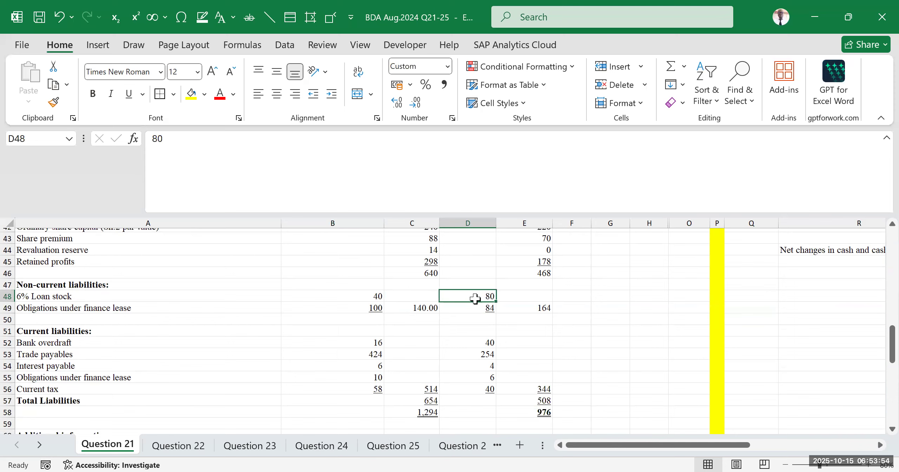
click(357, 295)
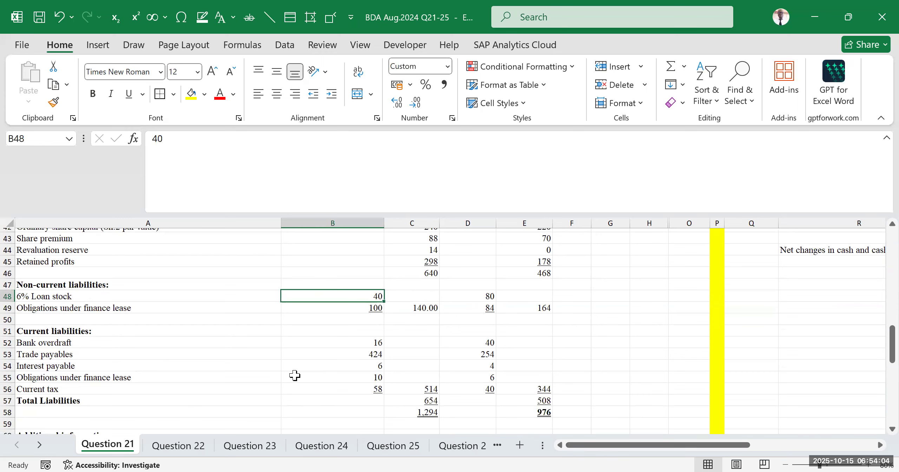
scroll(280, 299, down, 2)
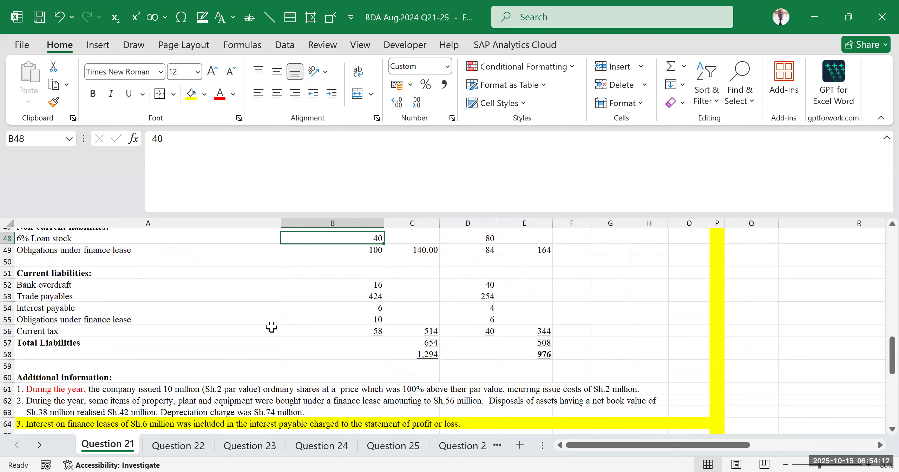
scroll(271, 329, down, 2)
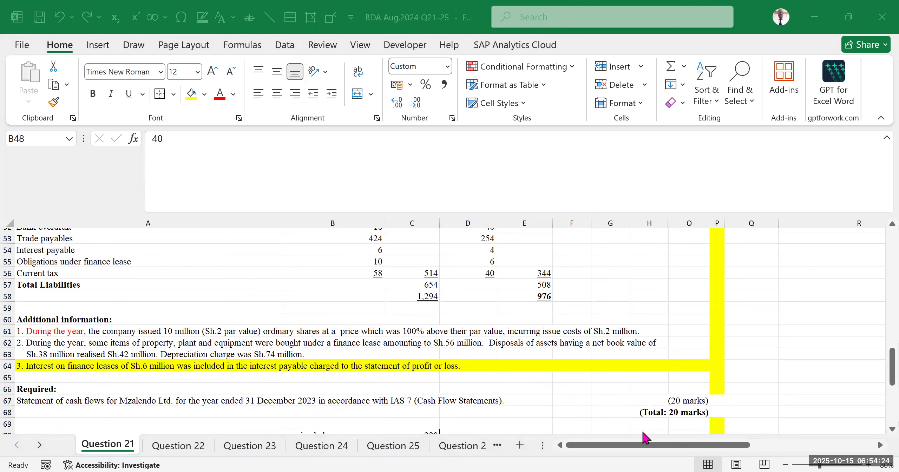
scroll(197, 346, up, 3)
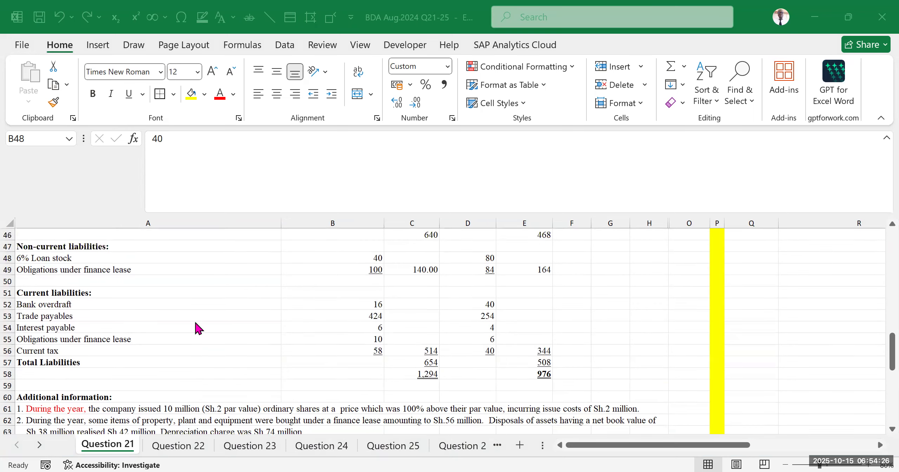
click(489, 298)
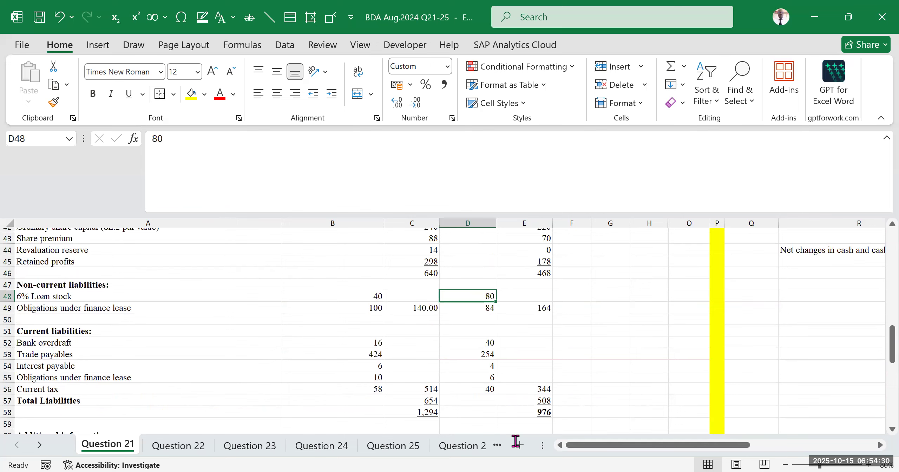
scroll(637, 393, right, 3)
scroll(417, 367, up, 3)
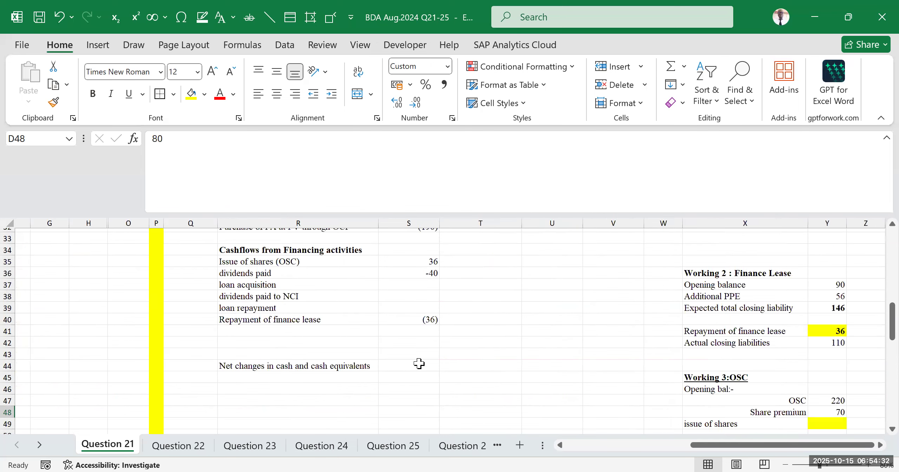
click(277, 309)
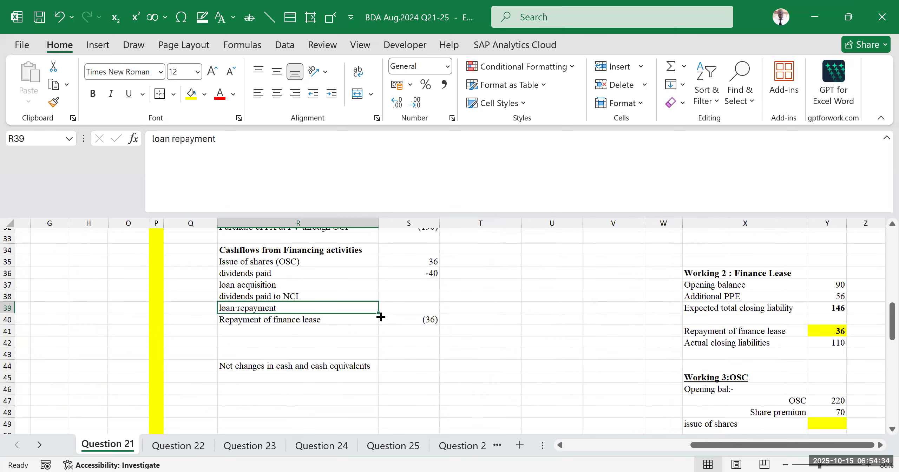
click(404, 308)
text(=)
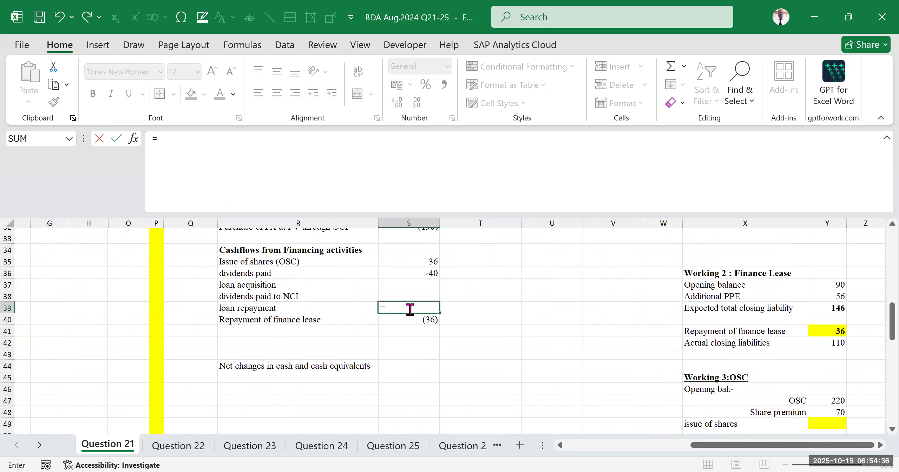
drag(694, 445, 537, 445)
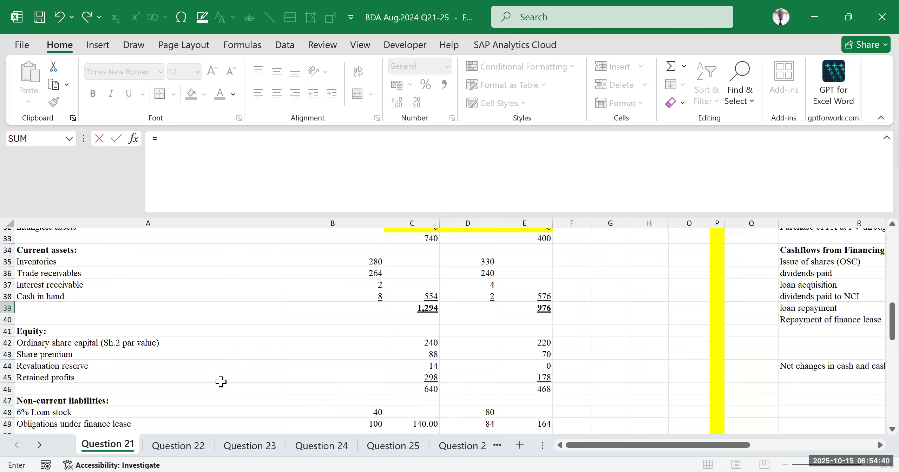
click(483, 403)
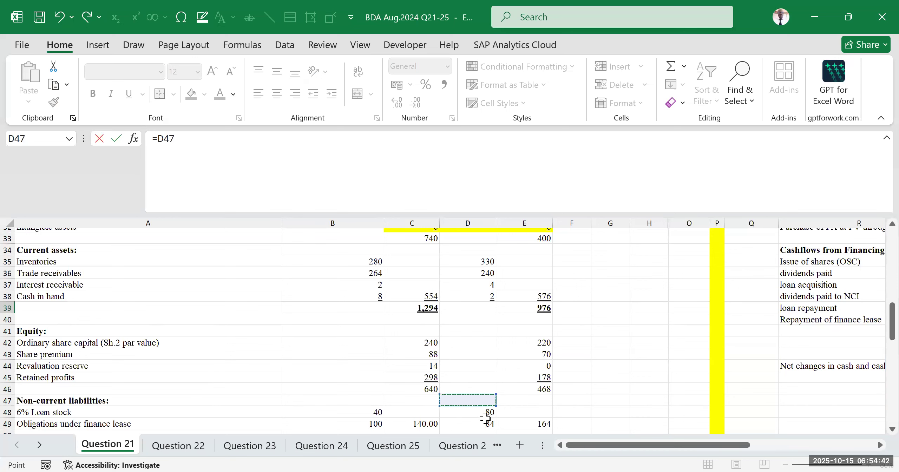
click(485, 414)
text(-)
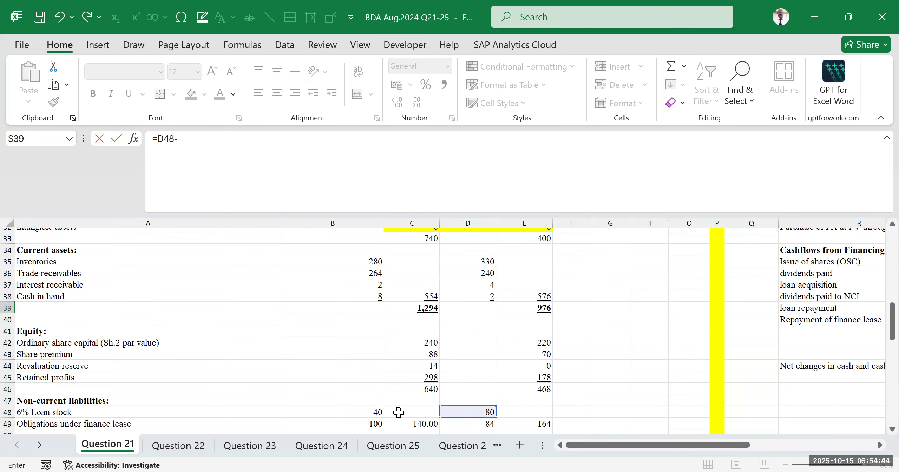
click(375, 402)
click(377, 413)
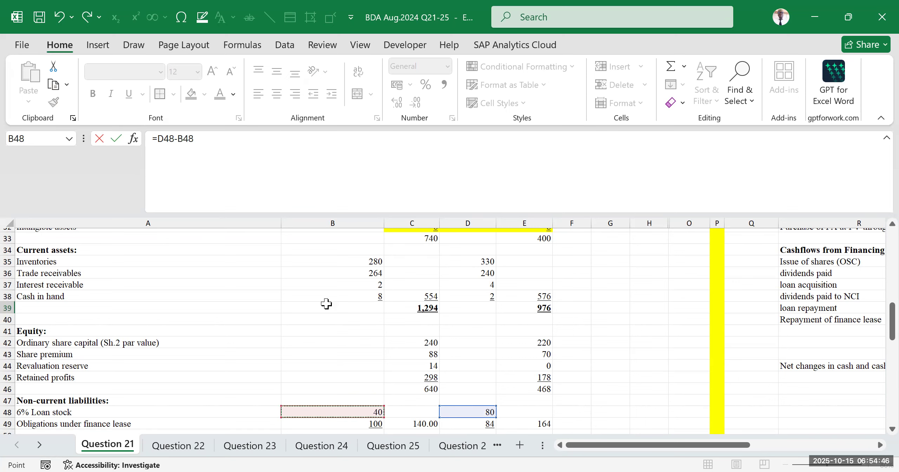
click(160, 144)
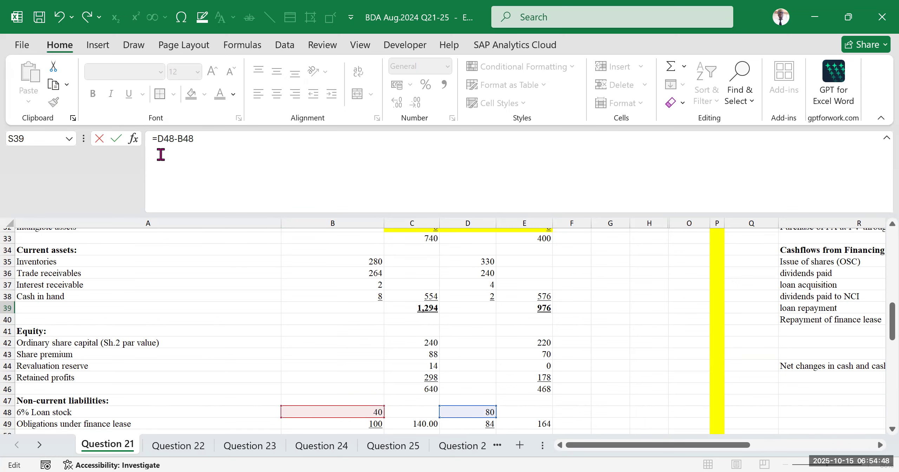
text(-()
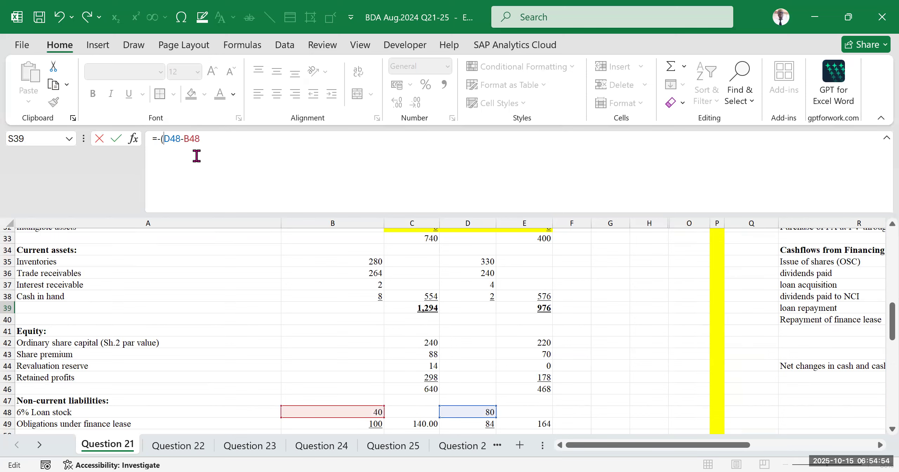
key(BackSpace)
key(BackSpace)
click(205, 138)
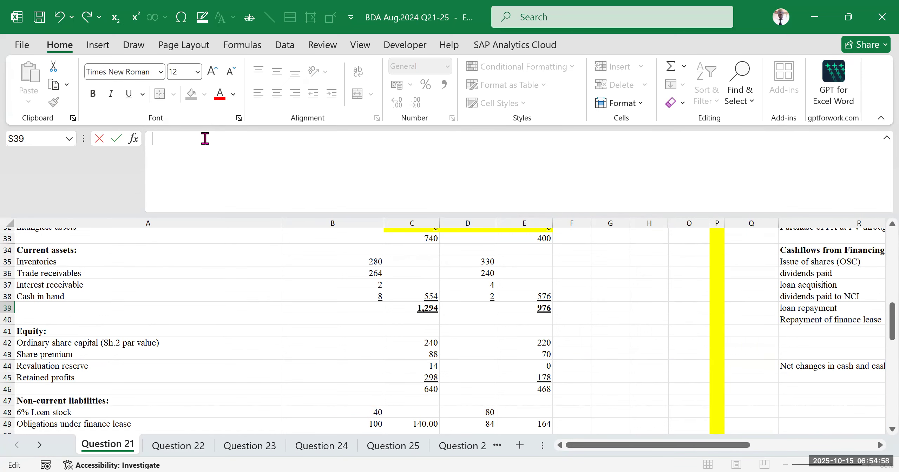
- Calculate the loan repayment in S39 as the 2023 loan stock minus the 2022 loan stock with =B48-D48
text(=)
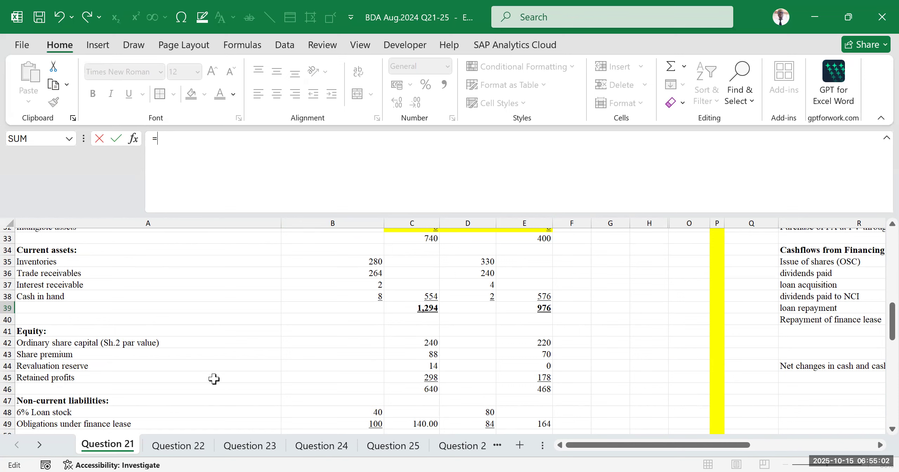
click(351, 399)
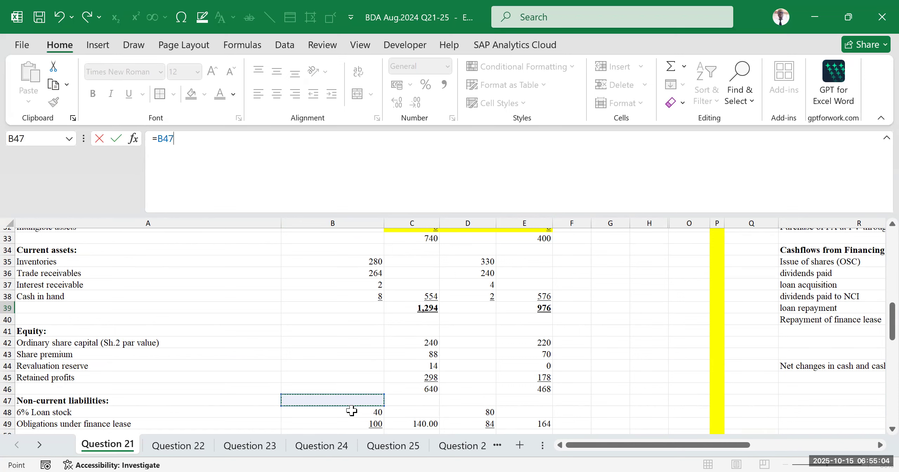
key(Down)
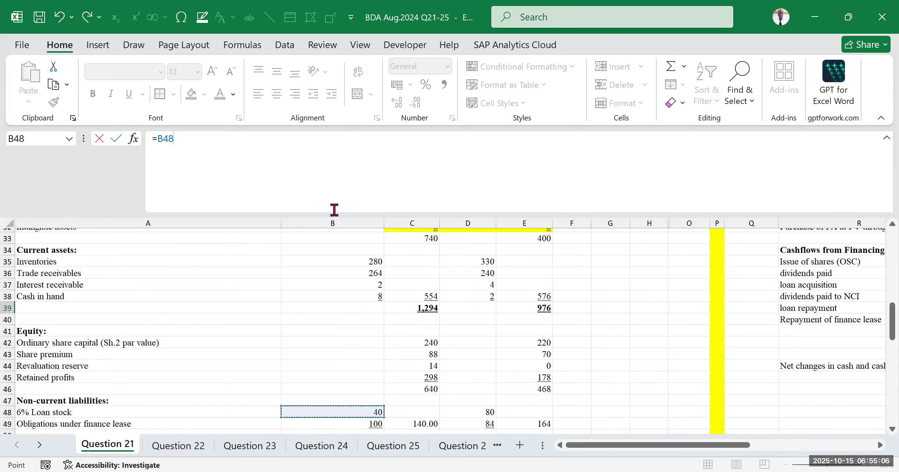
text(-)
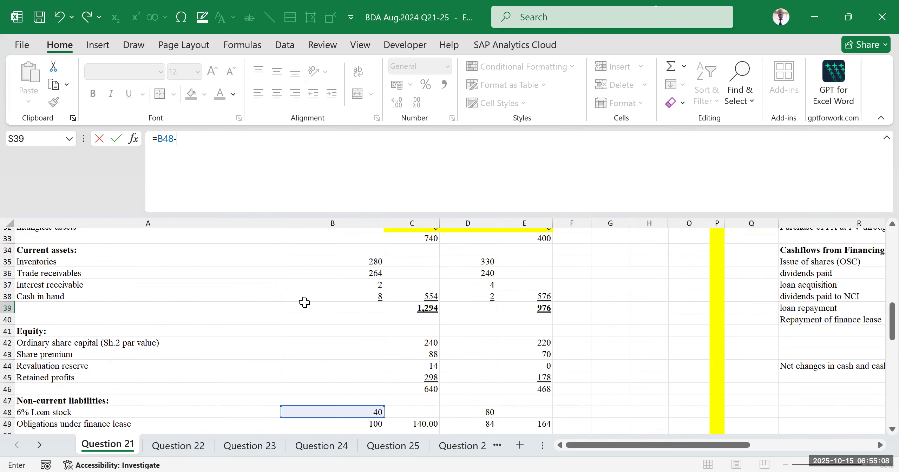
click(476, 401)
key(Down)
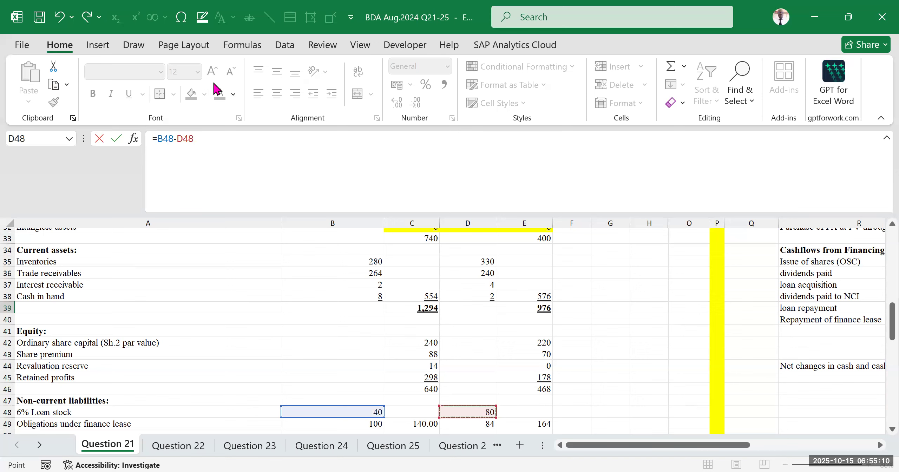
key(Return)
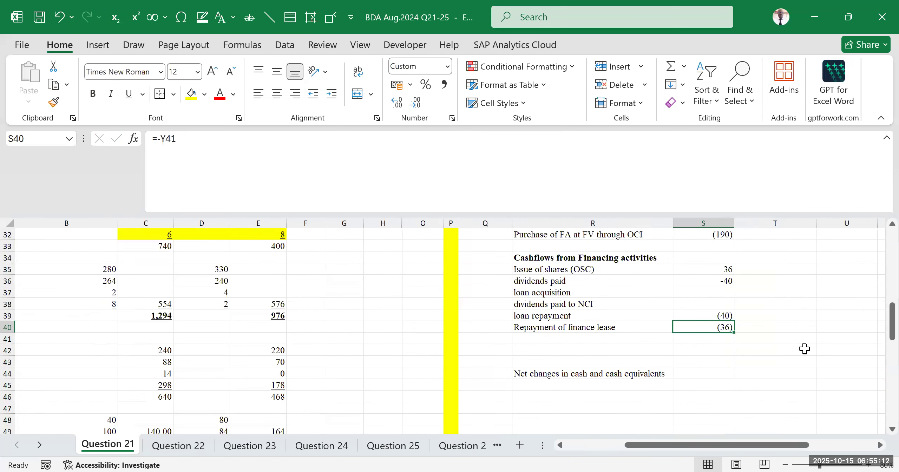
click(715, 315)
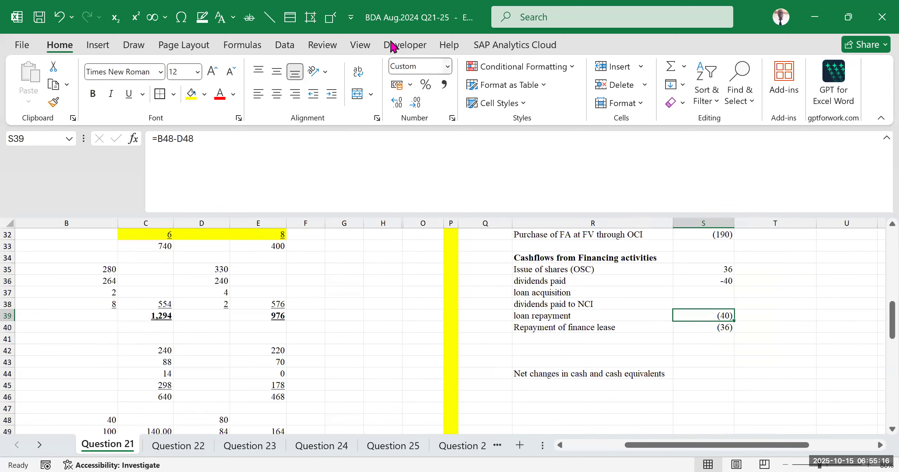
- Recheck the 2022 and 2023 6% Loan stock balances, the current liabilities and the additional information behind the loan repayment
click(762, 281)
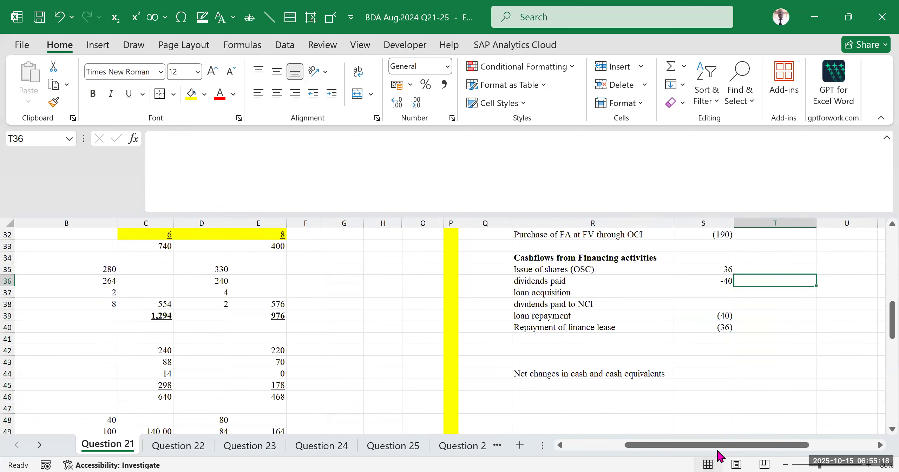
drag(704, 448, 577, 452)
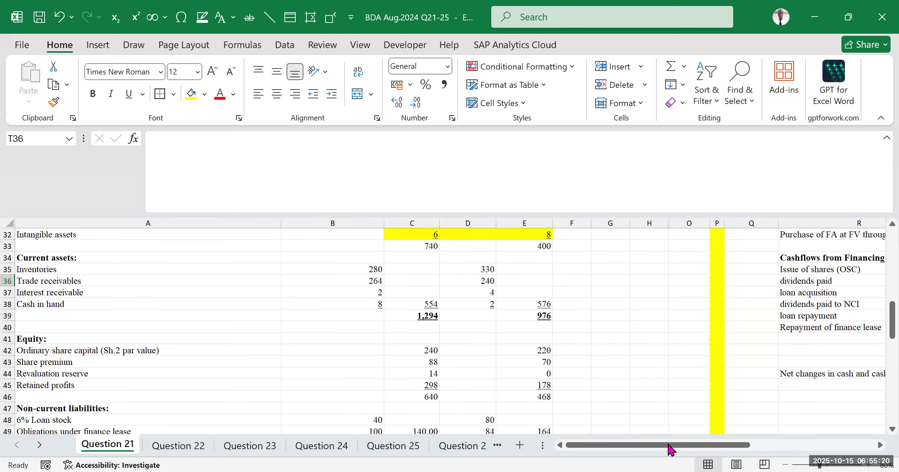
scroll(165, 383, down, 1)
scroll(164, 380, down, 2)
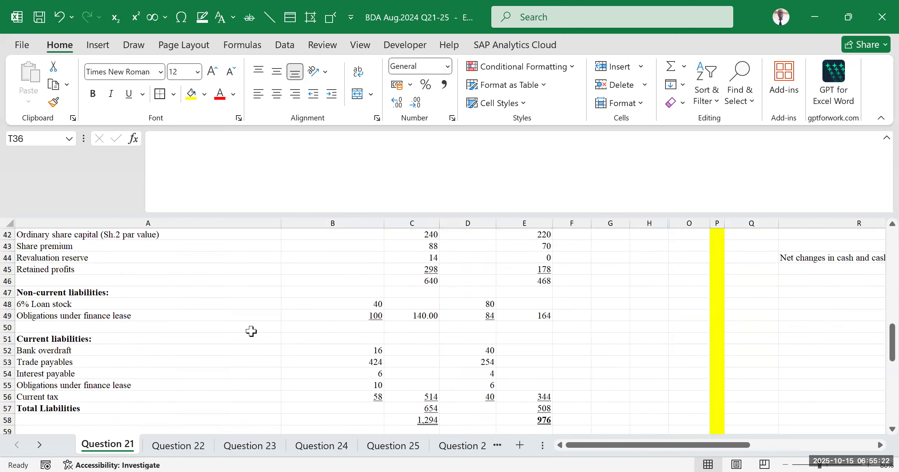
click(485, 305)
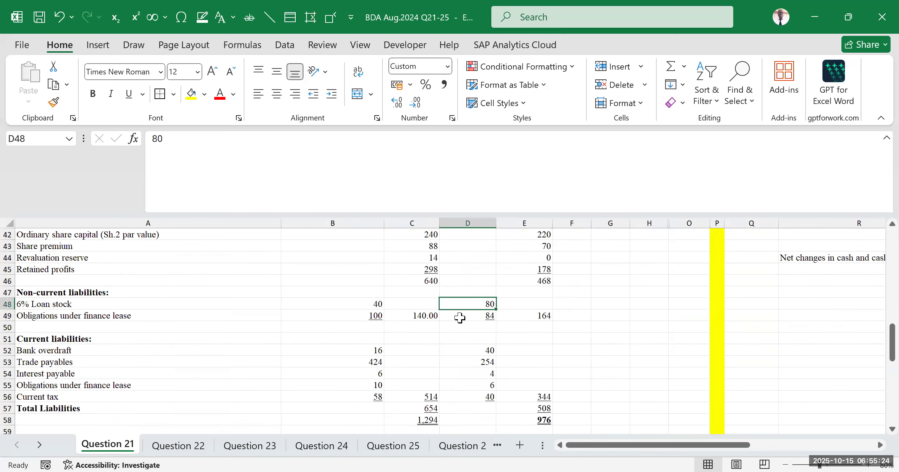
click(358, 305)
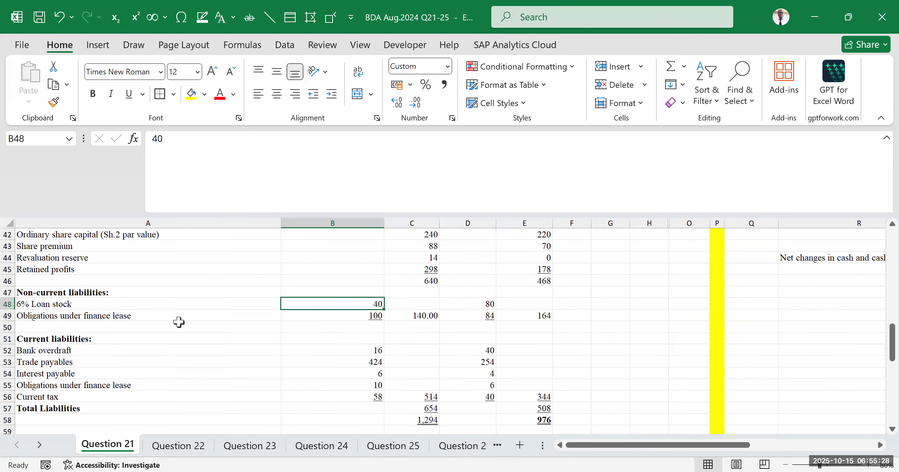
scroll(161, 337, down, 3)
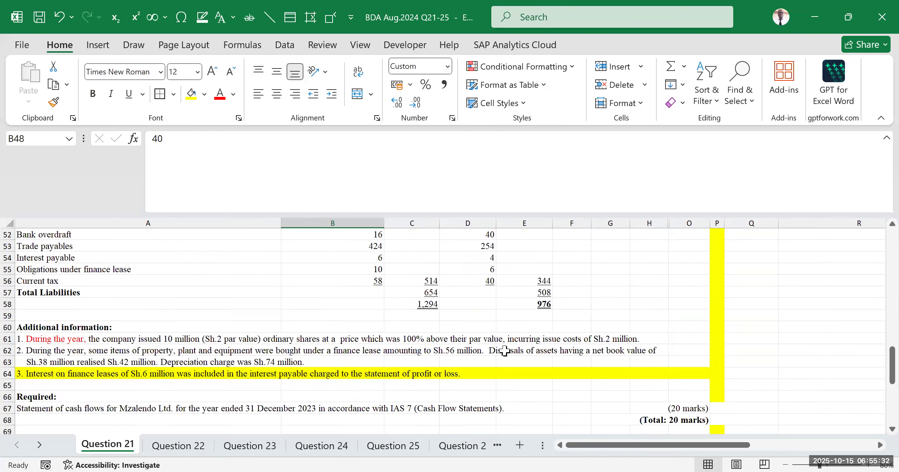
scroll(505, 347, up, 2)
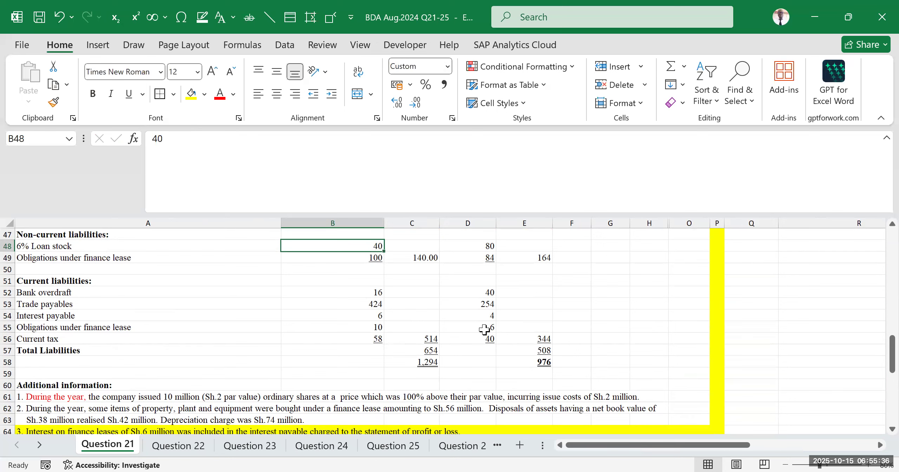
- Review the financing activities lines in R35:S40, the income statement and the cash flow statement's operating activities
drag(626, 445, 713, 446)
scroll(659, 345, up, 5)
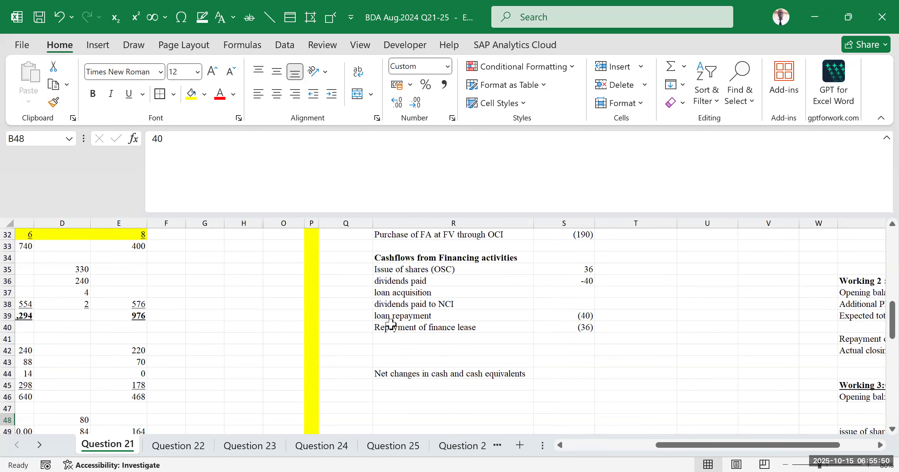
drag(542, 348, 543, 339)
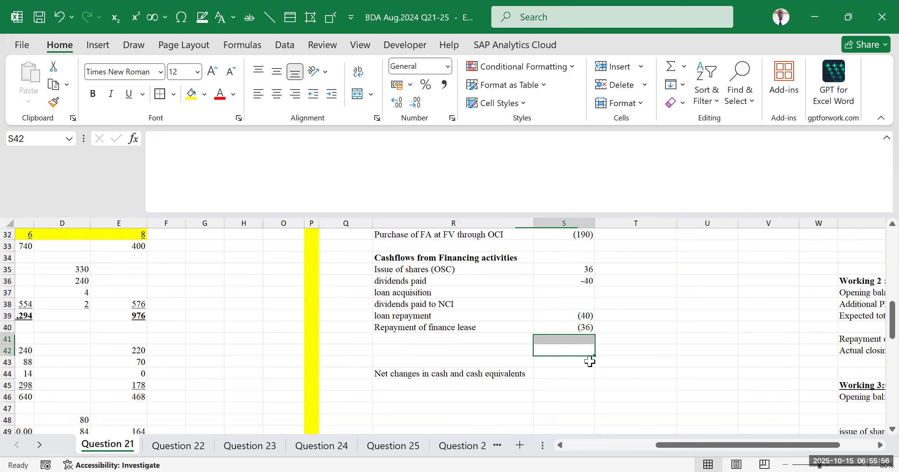
click(666, 329)
drag(698, 445, 534, 446)
scroll(336, 375, up, 5)
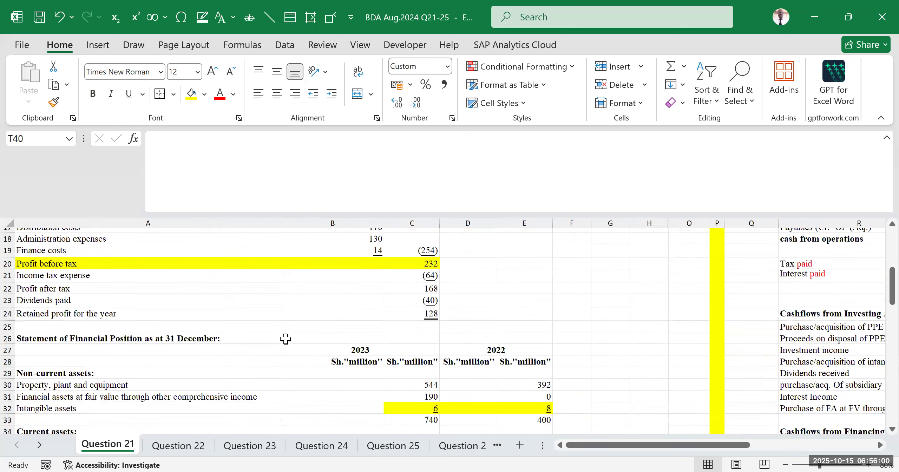
drag(616, 446, 735, 436)
scroll(503, 376, down, 3)
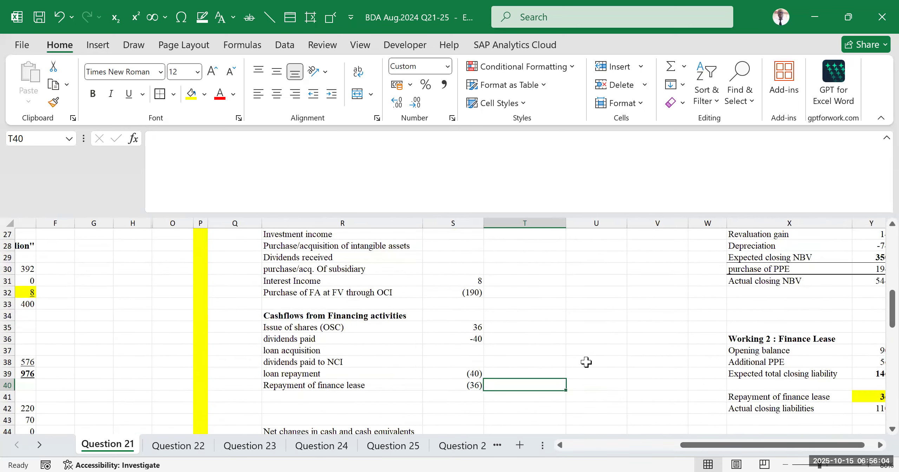
click(593, 340)
scroll(526, 376, up, 2)
scroll(525, 375, up, 5)
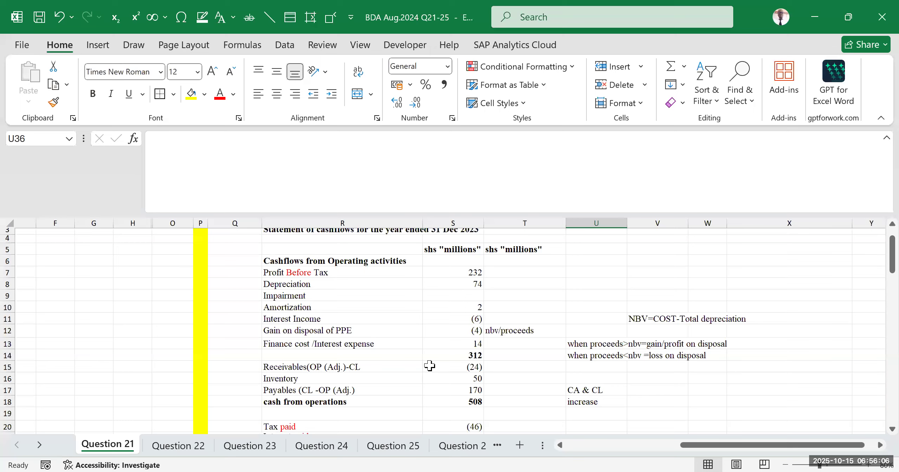
- Move the nbv/proceeds note from T12 to U12 to free up the second amount column
click(531, 302)
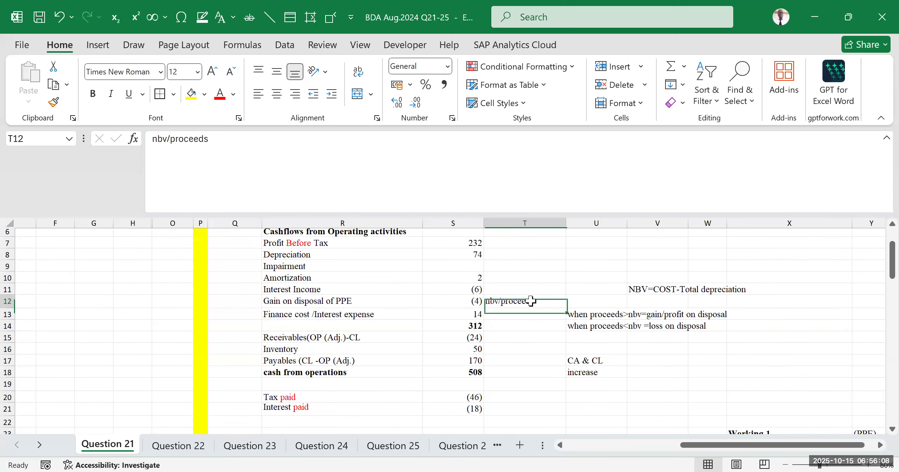
drag(568, 301, 598, 301)
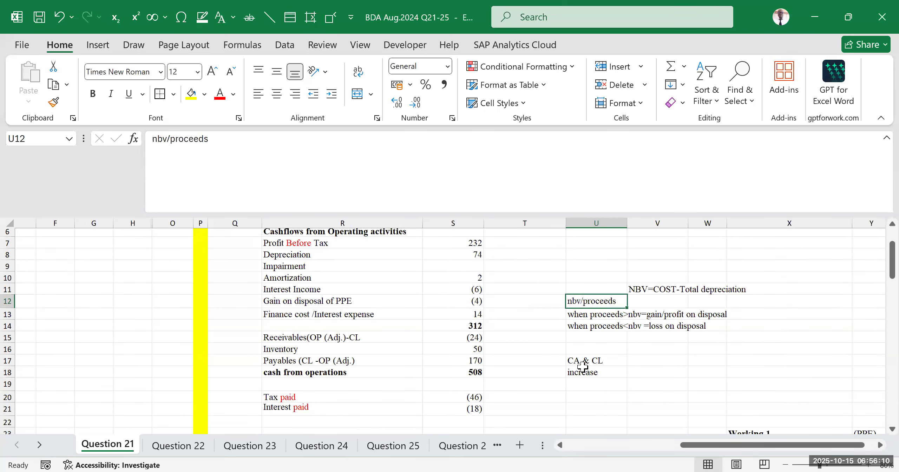
click(657, 373)
scroll(526, 301, up, 2)
drag(524, 292, 506, 377)
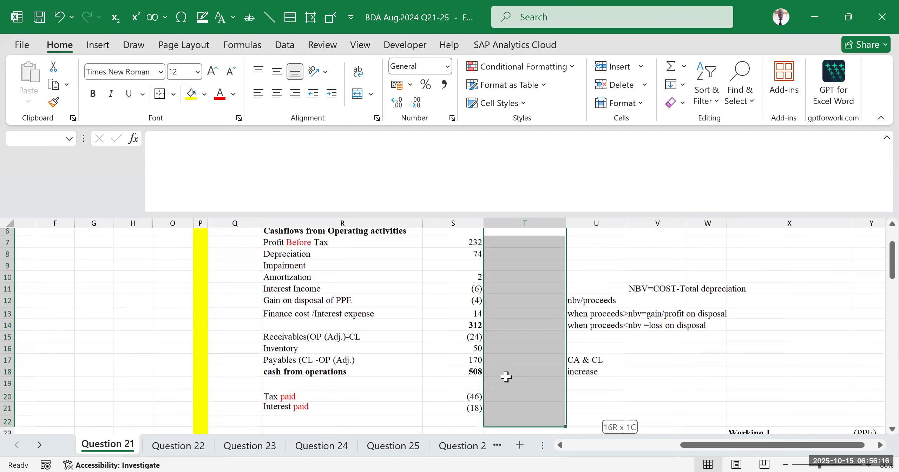
- Enter the label "Net cashflow from operating activtities" in R22 below the Interest paid line
scroll(478, 314, up, 2)
scroll(477, 315, up, 2)
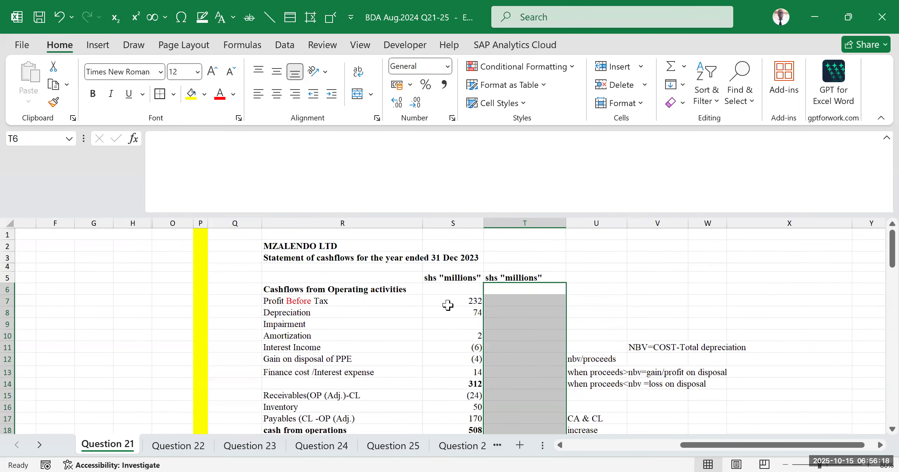
scroll(441, 323, down, 3)
scroll(442, 332, down, 1)
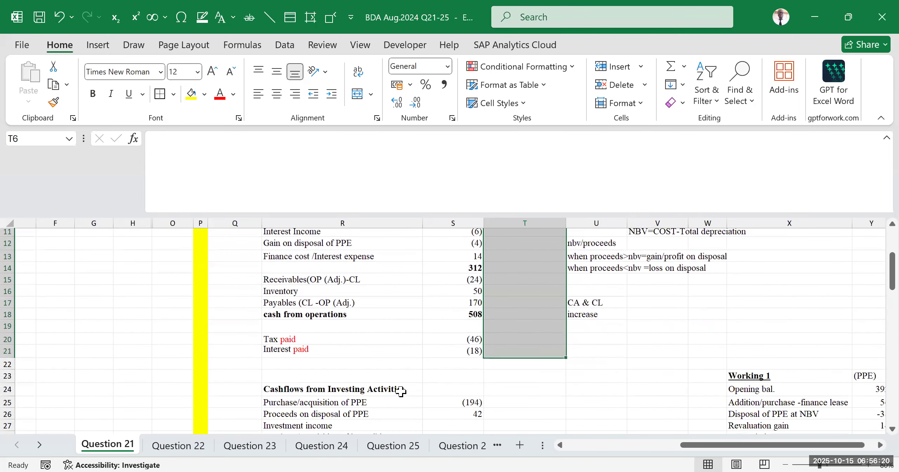
scroll(381, 378, down, 2)
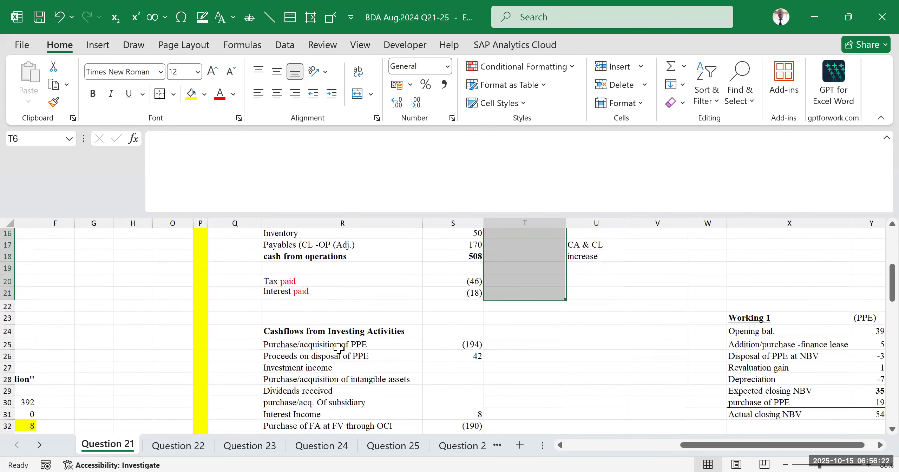
scroll(339, 349, up, 2)
click(315, 364)
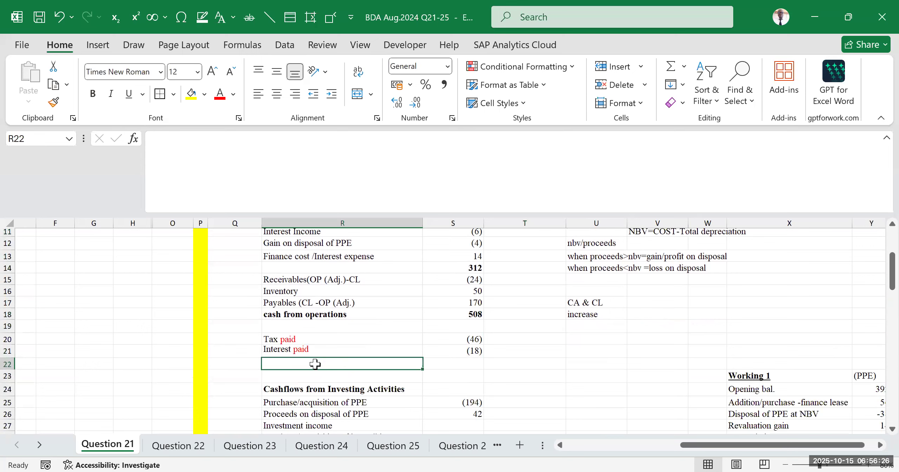
text(Net cashflow)
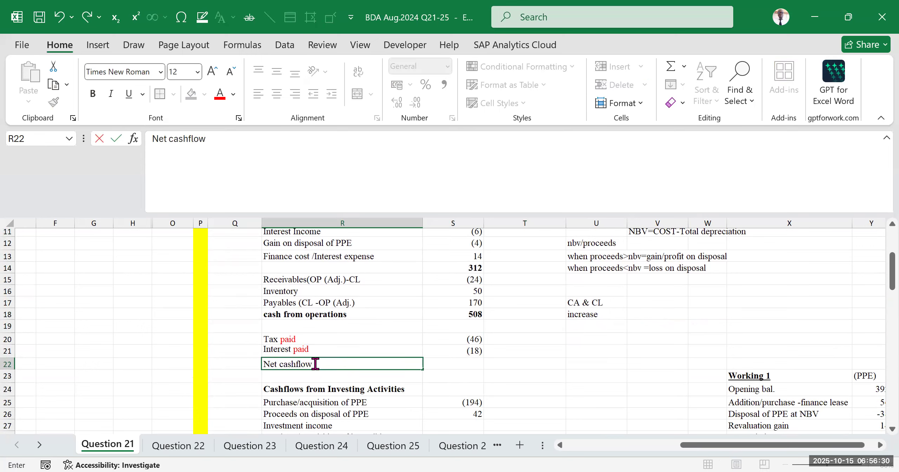
text( from operating actiivtities)
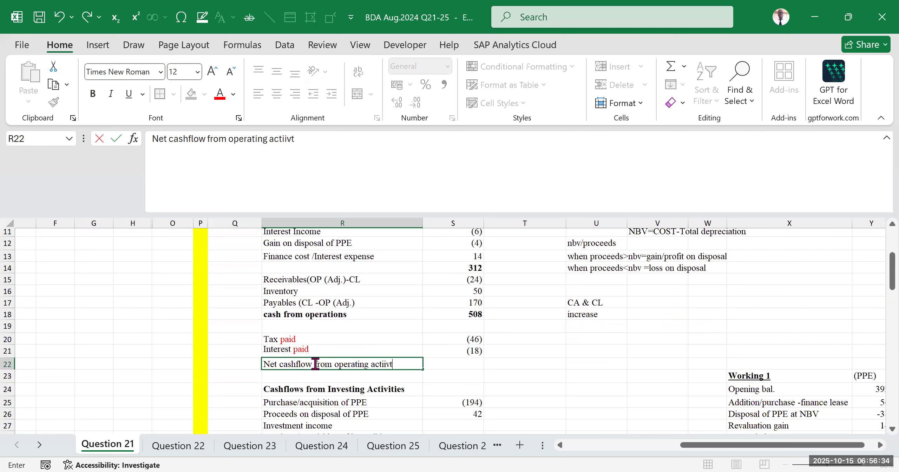
click(385, 366)
key(BackSpace)
click(437, 389)
- Format the operating activities net cash flow row R22:T22 in bold italic
drag(290, 364, 528, 362)
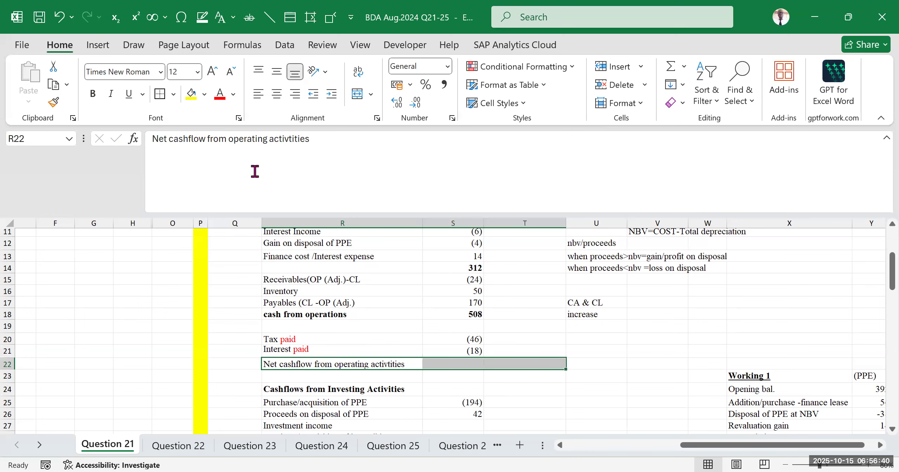
click(93, 94)
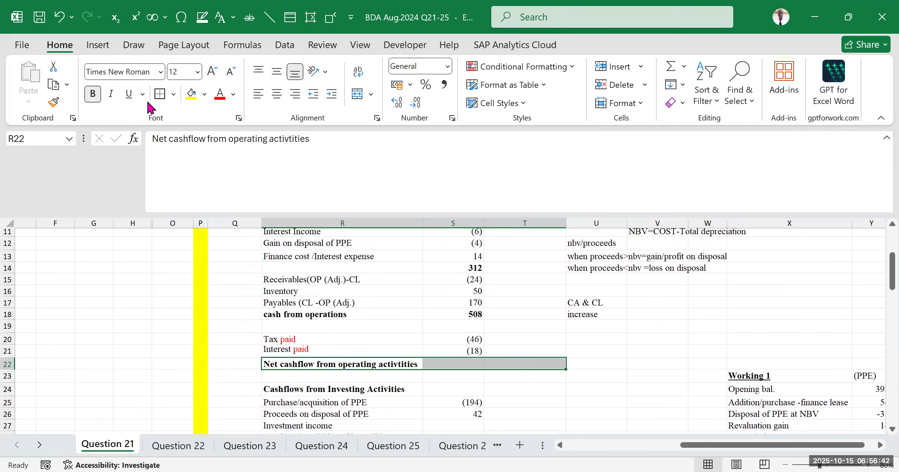
click(111, 93)
click(636, 352)
scroll(523, 334, up, 2)
scroll(527, 355, down, 2)
click(532, 364)
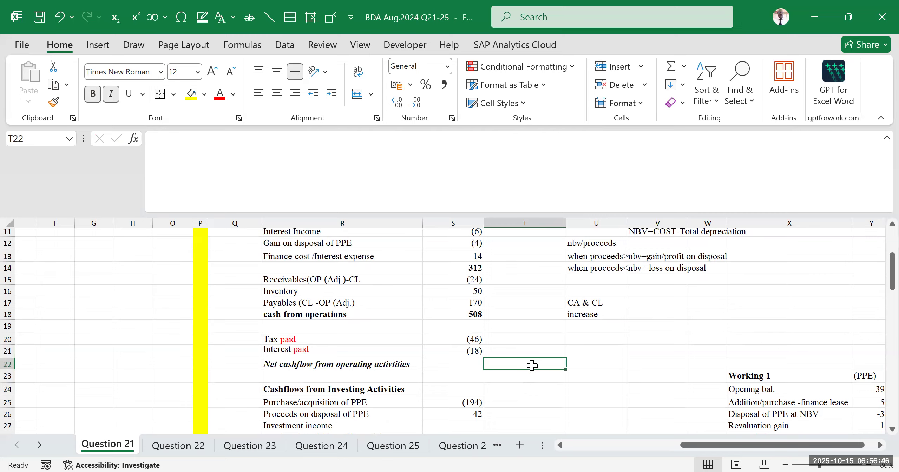
scroll(520, 361, up, 4)
scroll(435, 348, down, 4)
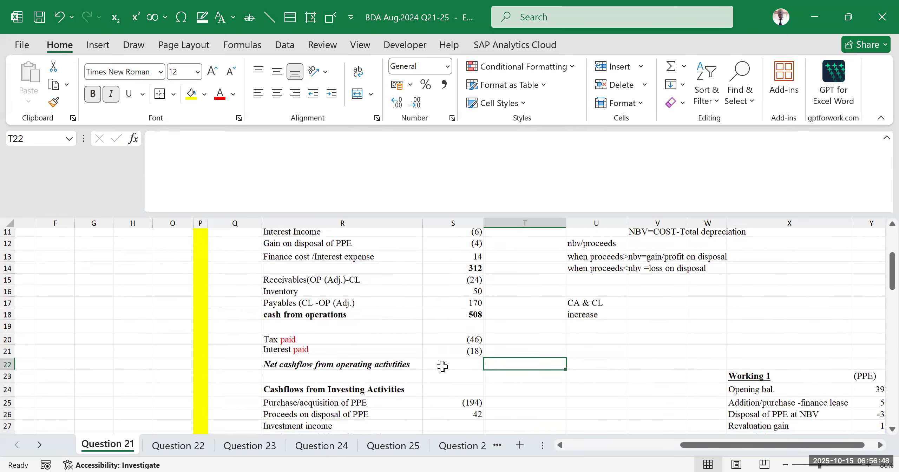
scroll(502, 326, up, 2)
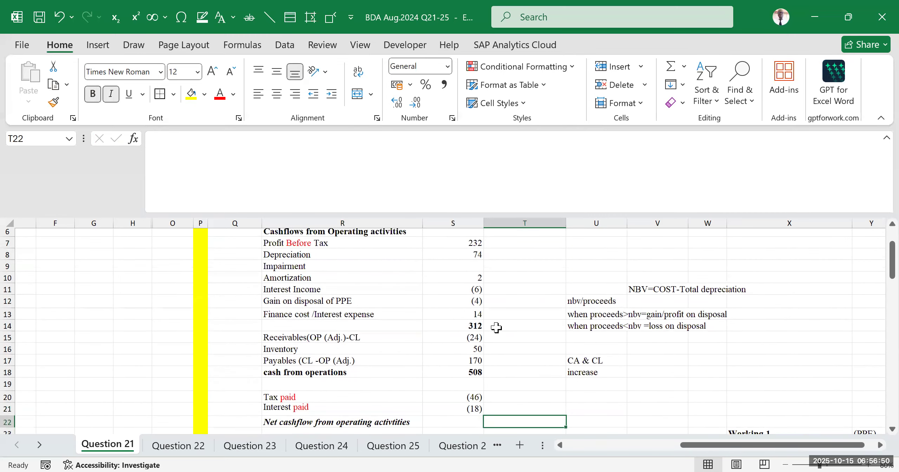
scroll(539, 381, down, 2)
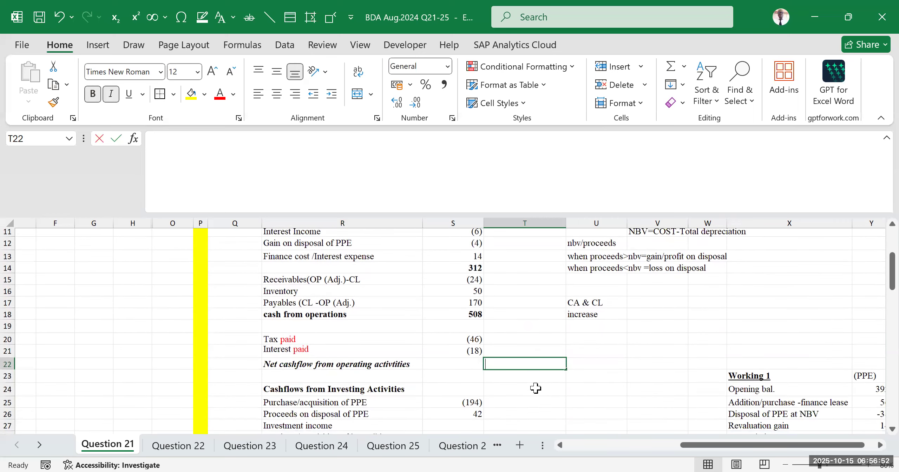
text(=)
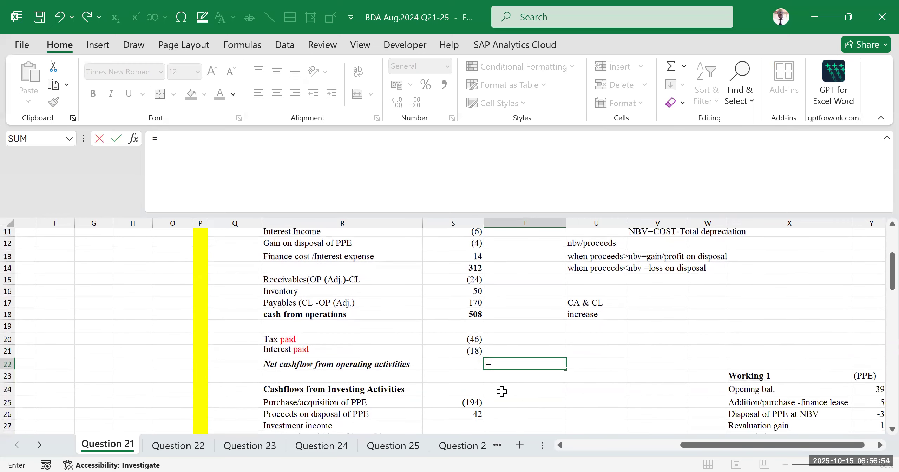
key(Escape)
- Check the formulas behind the operating activities subtotal in S14 and cash from operations in S18
scroll(504, 376, up, 2)
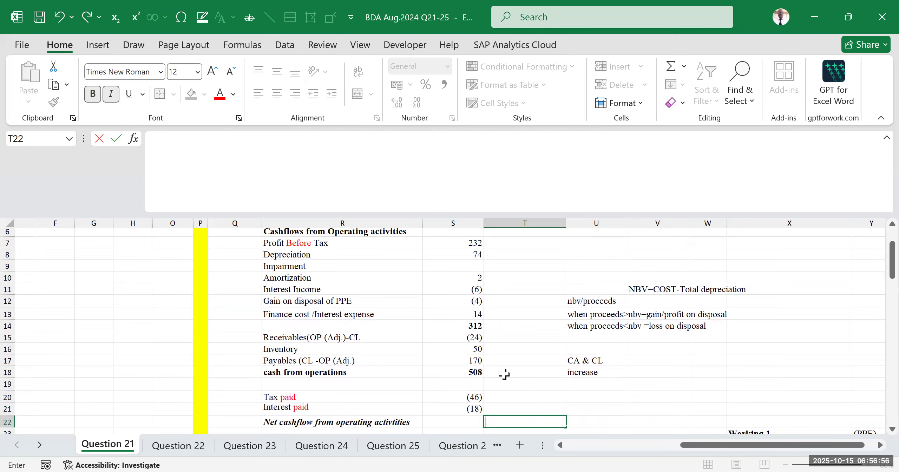
scroll(505, 374, up, 2)
scroll(505, 372, down, 2)
click(451, 328)
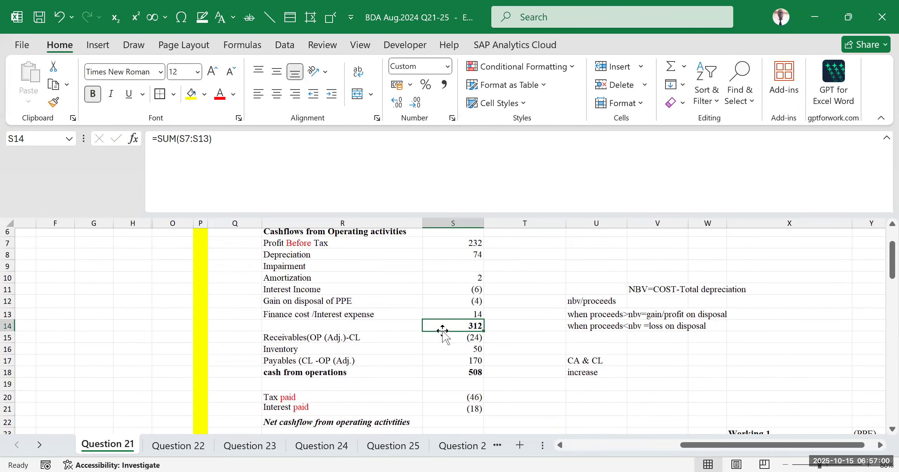
click(460, 375)
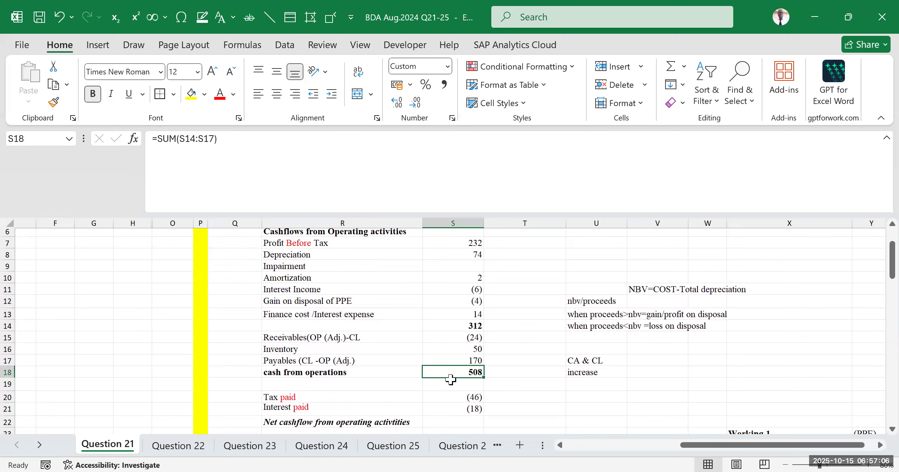
drag(325, 326, 472, 326)
drag(347, 373, 463, 366)
click(457, 325)
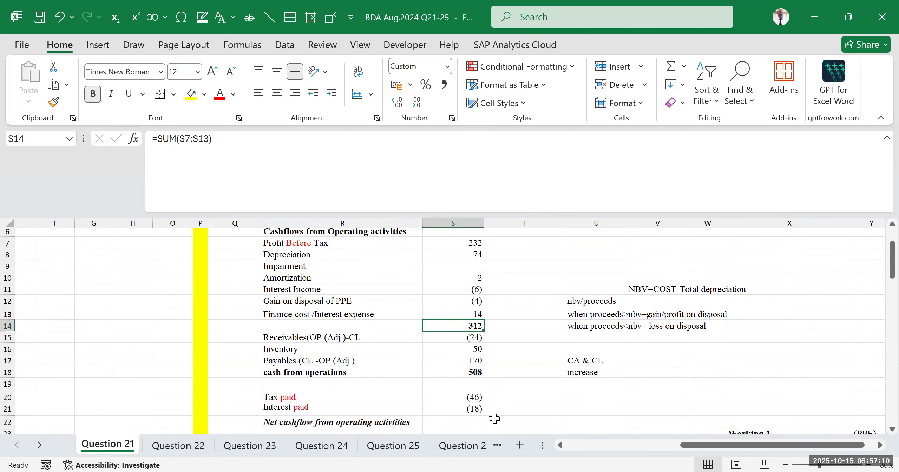
scroll(494, 418, down, 2)
click(393, 364)
click(526, 363)
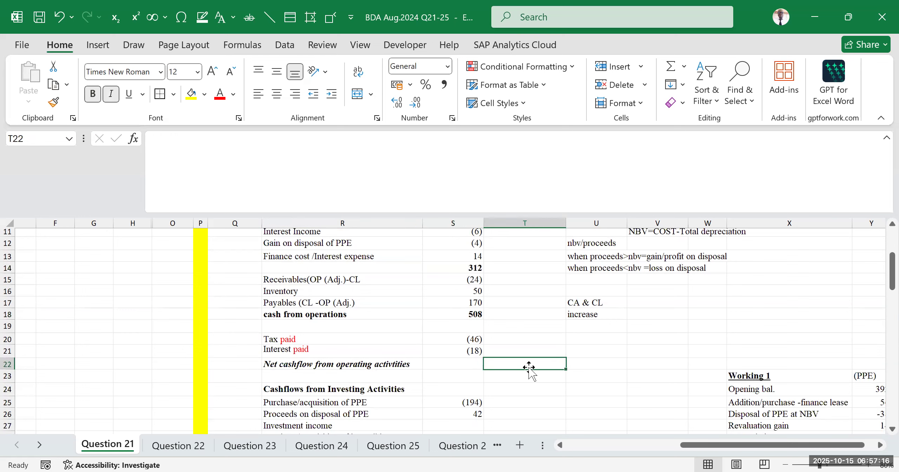
scroll(483, 362, up, 2)
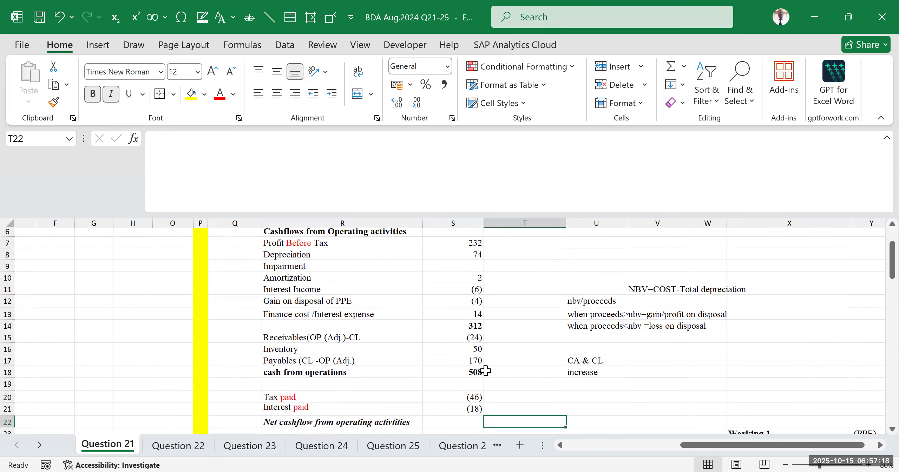
text(=)
scroll(454, 362, down, 2)
scroll(387, 337, up, 2)
click(462, 327)
text(+)
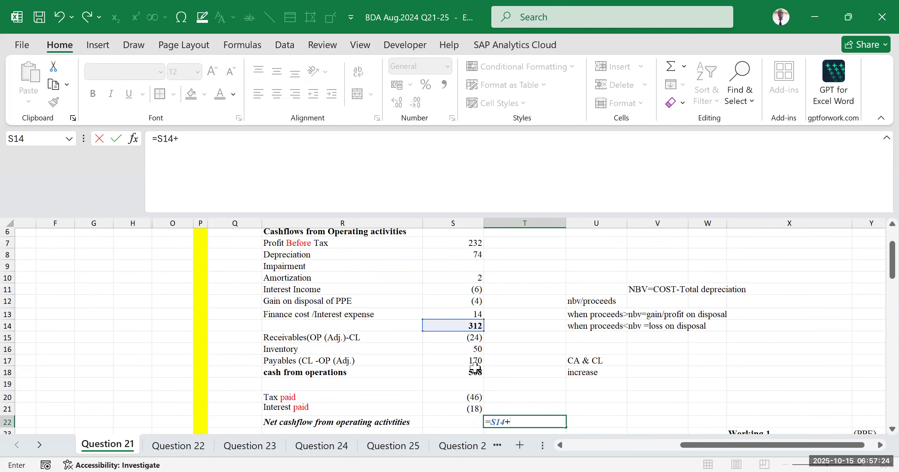
scroll(433, 384, down, 2)
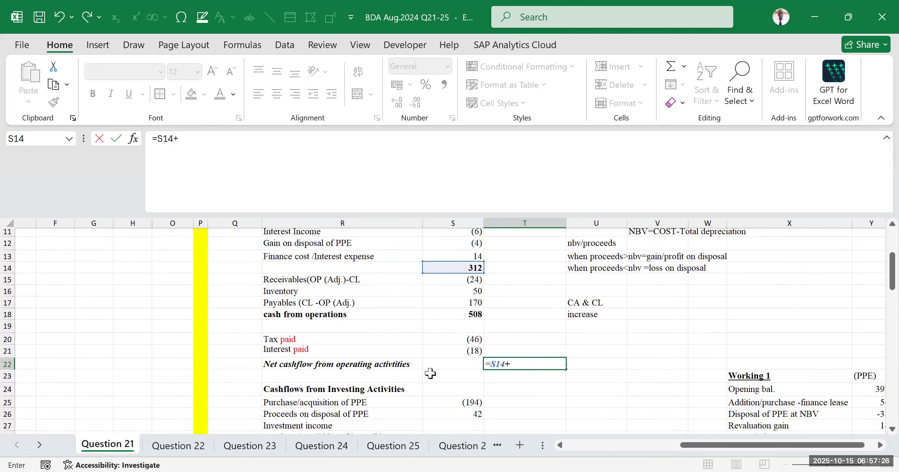
key(Escape)
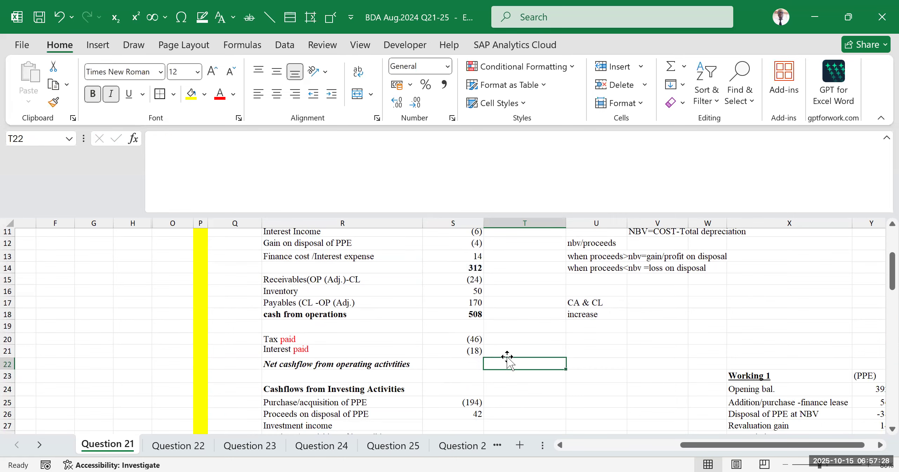
- Examine which cells the sums in S18 and S14 cover, and the tax and interest paid amounts below them
double_click(464, 315)
scroll(468, 316, up, 2)
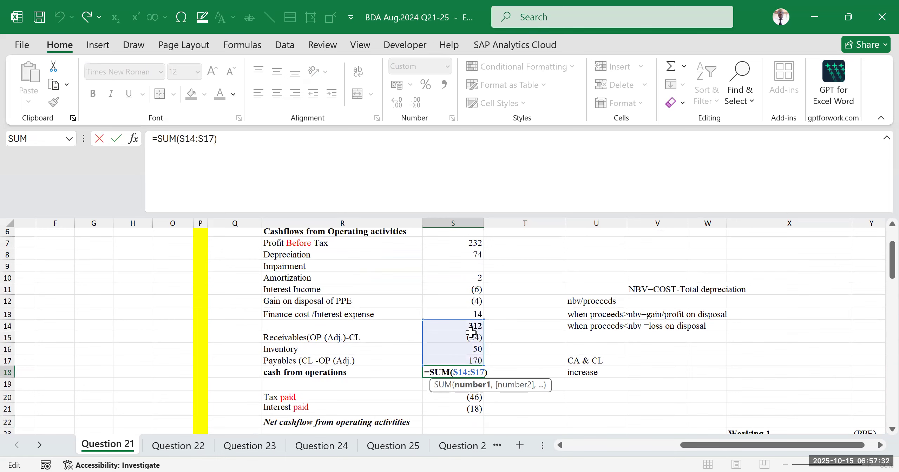
double_click(467, 325)
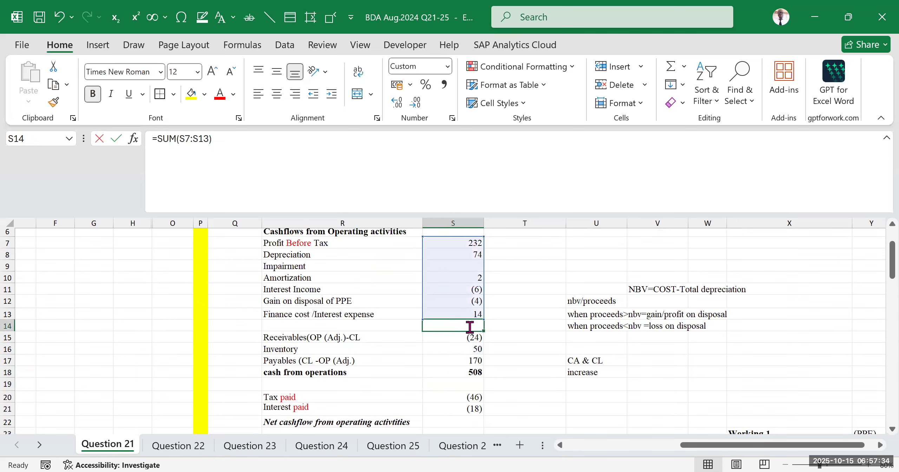
key(Return)
scroll(457, 319, down, 2)
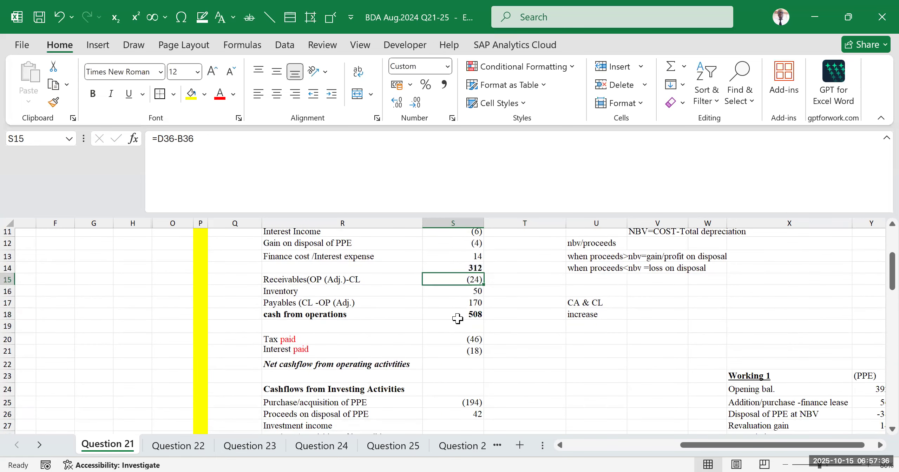
click(459, 313)
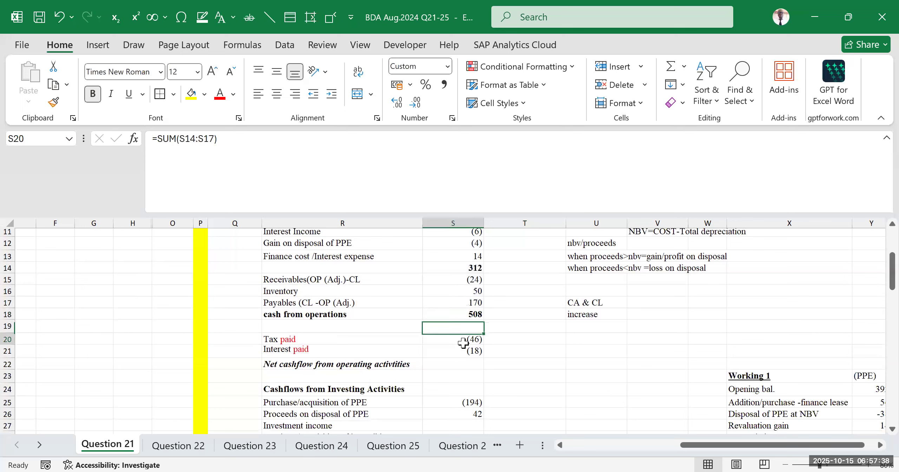
drag(465, 340, 467, 350)
- Calculate the net cash flow from operating activities in T22 with =SUM(S18:S21)
click(531, 363)
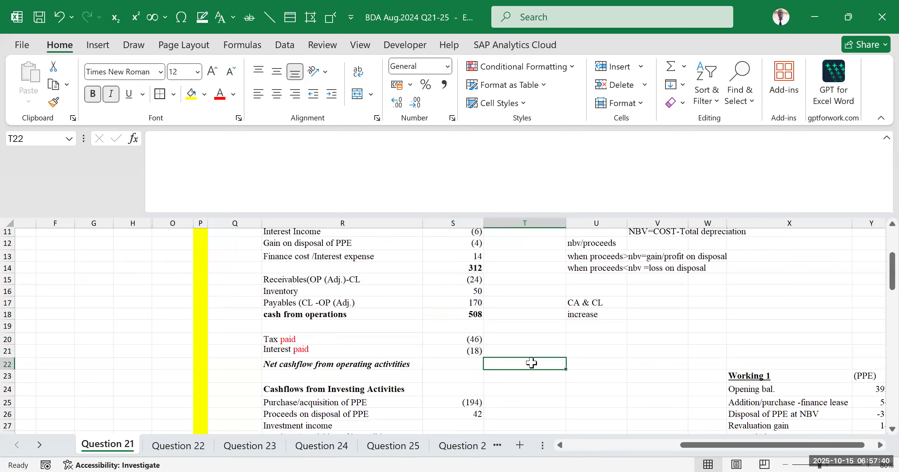
text(=)
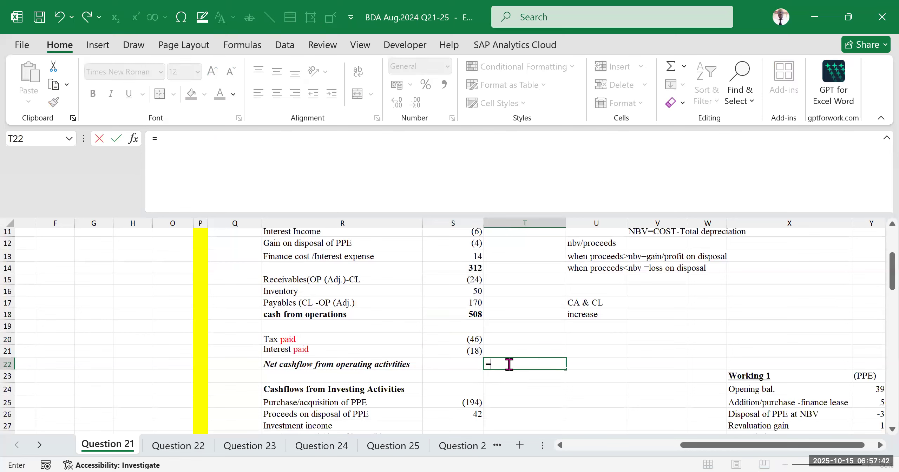
key(BackSpace)
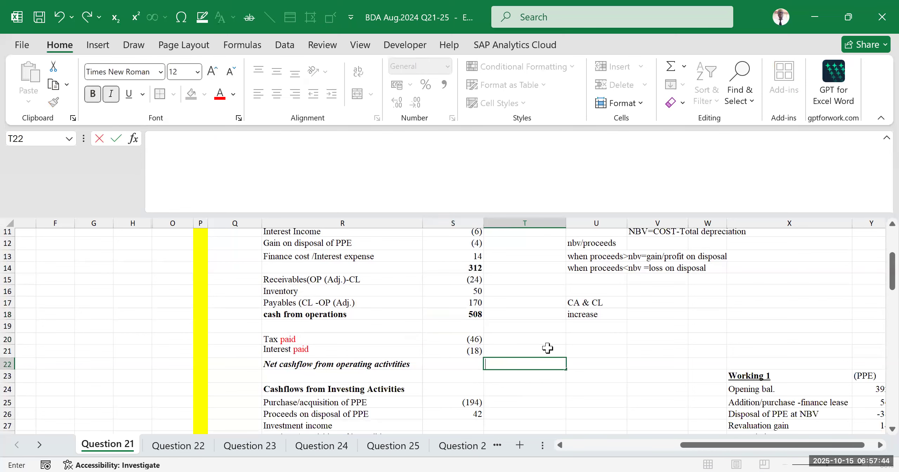
key(Escape)
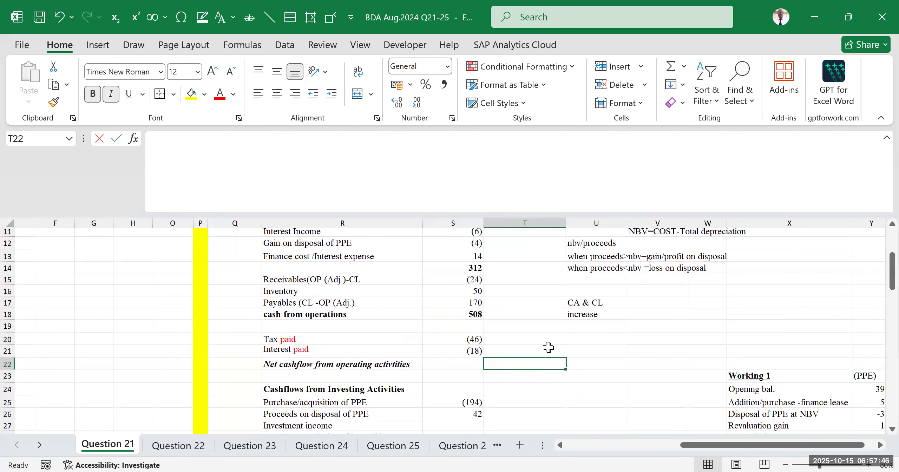
key(alt+equal)
drag(471, 314, 447, 337)
key(Return)
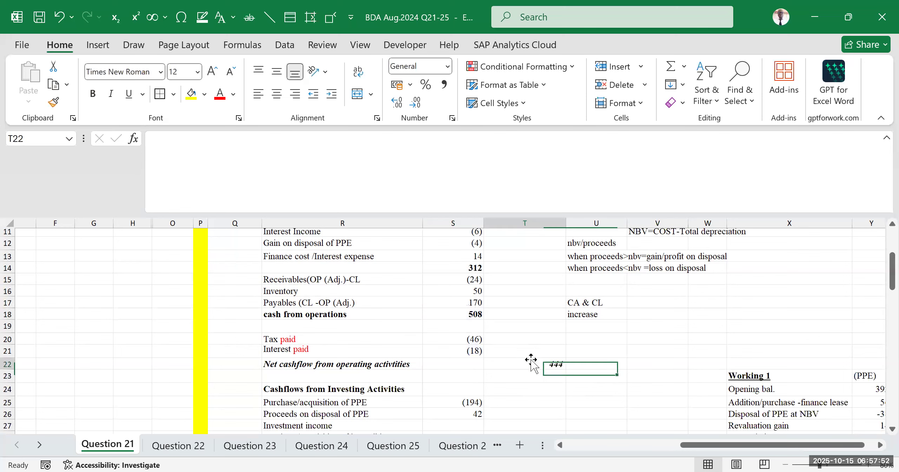
click(530, 359)
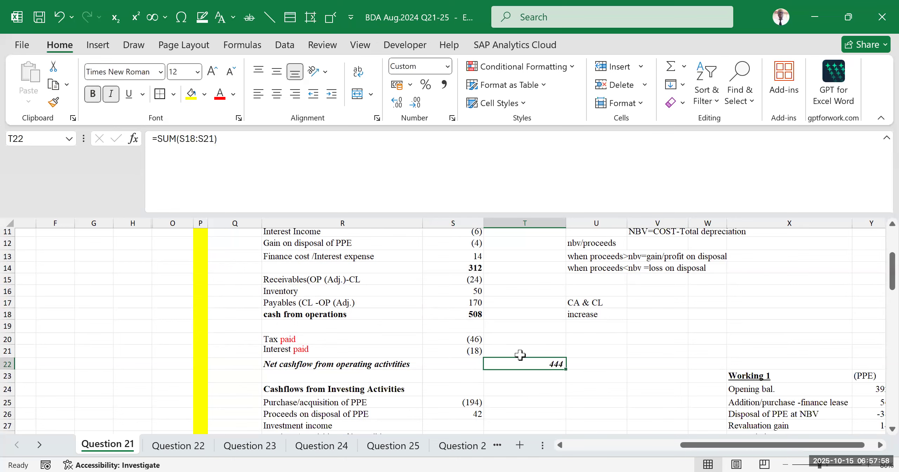
- Copy the net cash flow label from R22 to R33, directly below the investing activities items
scroll(585, 337, down, 3)
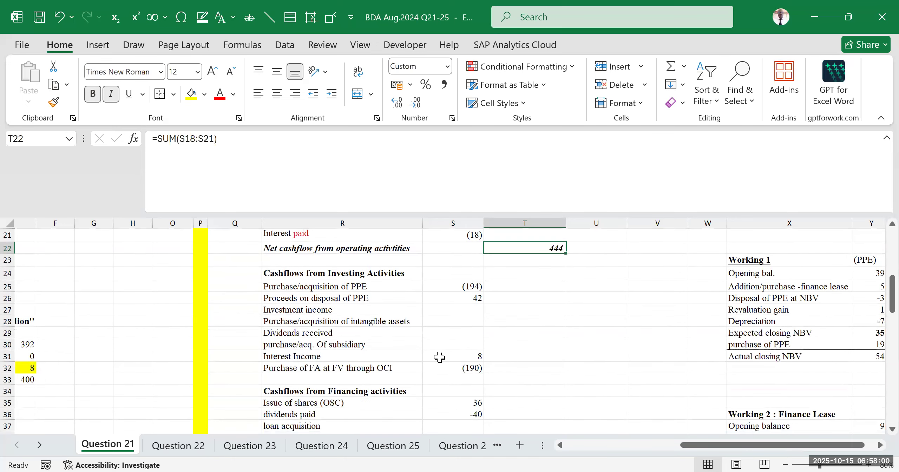
click(334, 261)
click(371, 380)
click(313, 250)
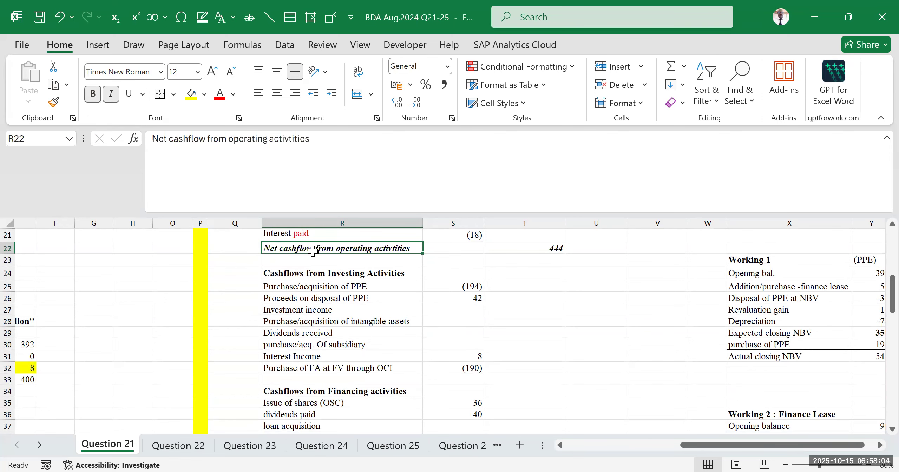
key(ctrl+c)
click(292, 381)
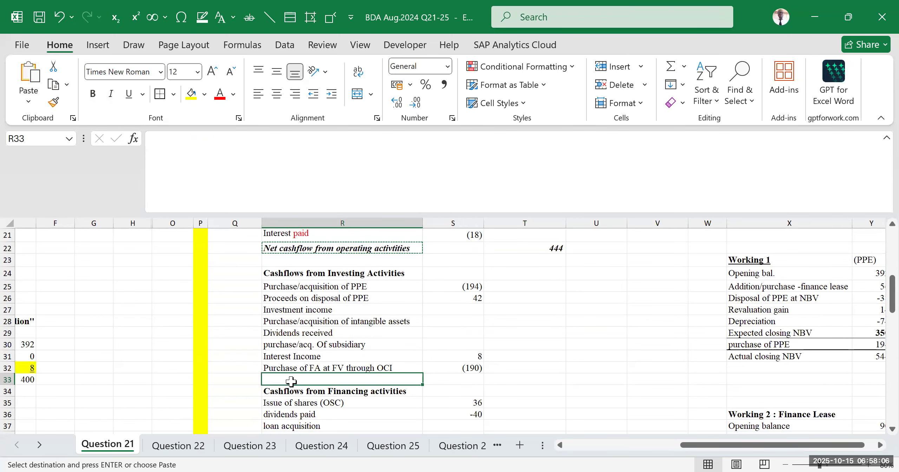
key(ctrl+v)
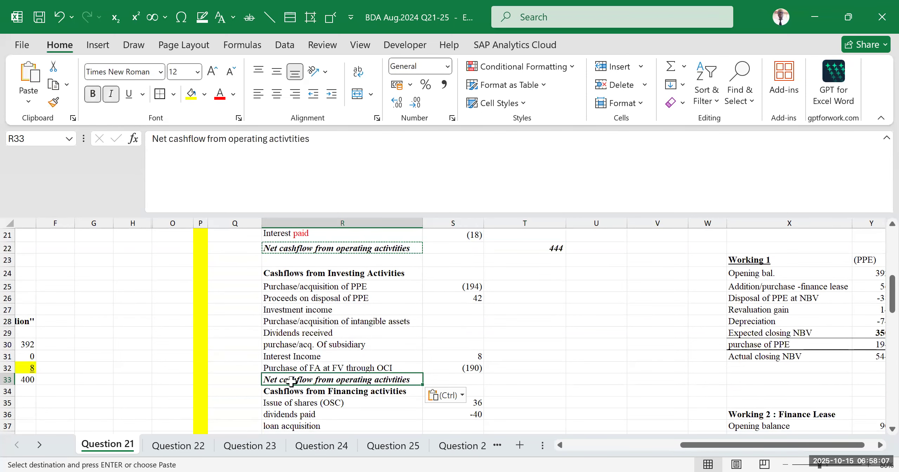
- Replace "operating" with "investing" in the net cash flow label in R33
click(262, 141)
key(Delete)
key(BackSpace)
key(BackSpace)
key(BackSpace)
key(BackSpace)
key(BackSpace)
key(BackSpace)
key(BackSpace)
key(BackSpace)
key(BackSpace)
text(vesting)
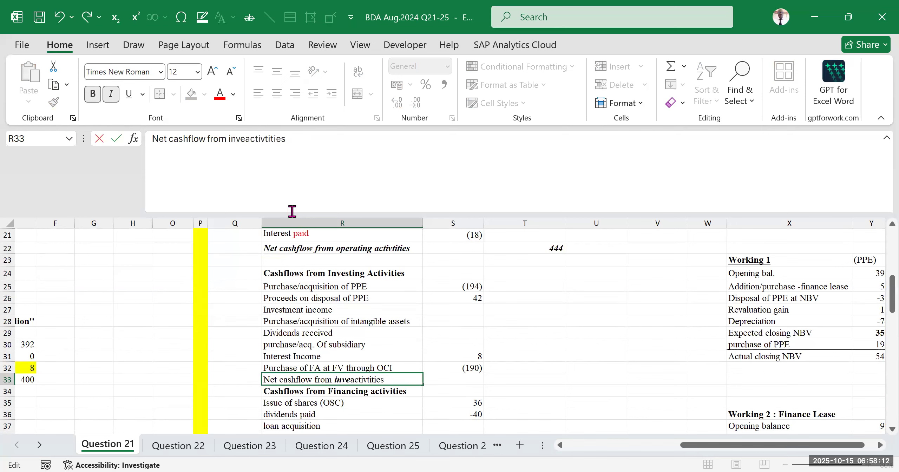
click(539, 364)
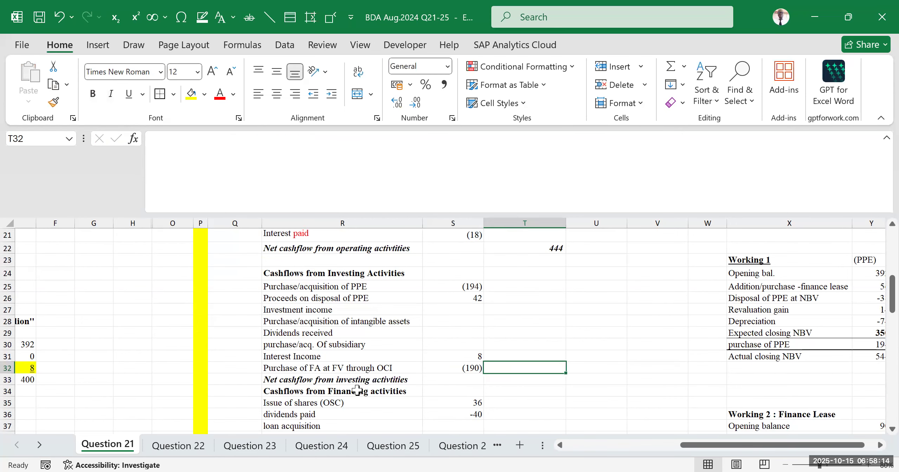
- Shift the financing activities block down one row so its heading sits in R35, leaving row 34 blank
drag(340, 383, 506, 381)
click(380, 401)
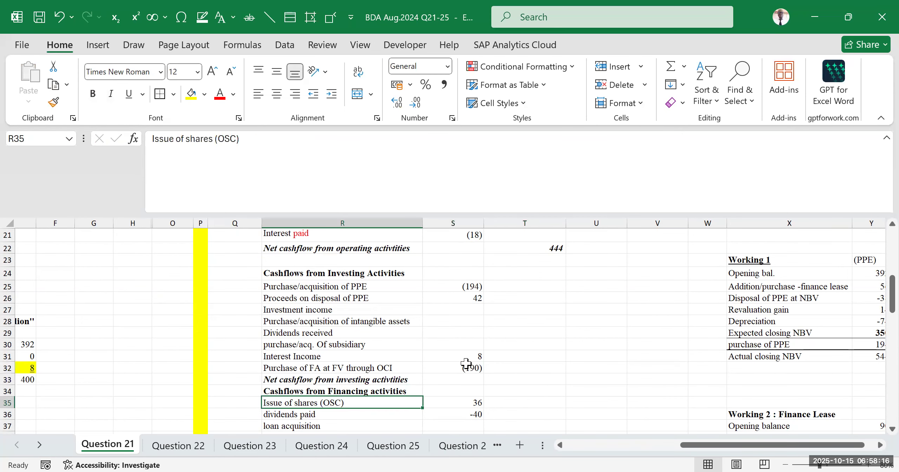
scroll(466, 364, down, 2)
mouse_move(291, 334)
mouse_down()
mouse_move(432, 414)
mouse_move(430, 435)
mouse_up()
click(541, 379)
- Calculate the net cash flow from investing activities in T33 with =SUM(S25:S32)
click(506, 323)
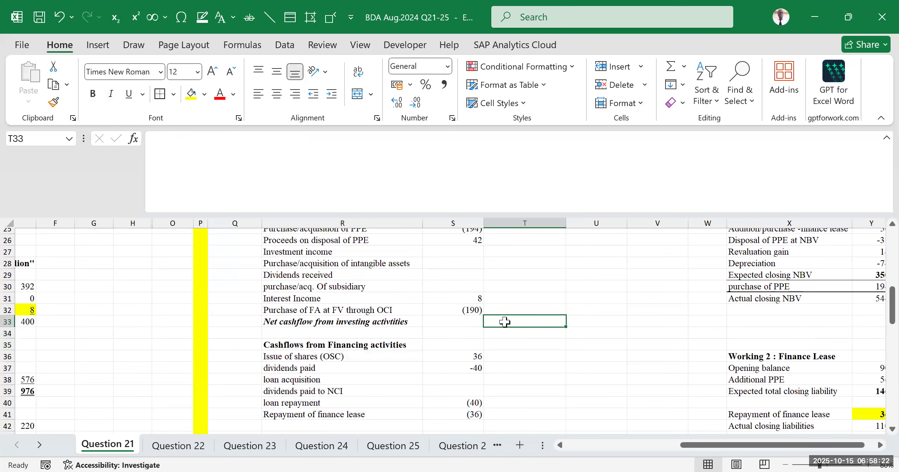
double_click(505, 322)
key(alt+equal)
scroll(499, 309, up, 2)
drag(497, 286, 499, 362)
key(Return)
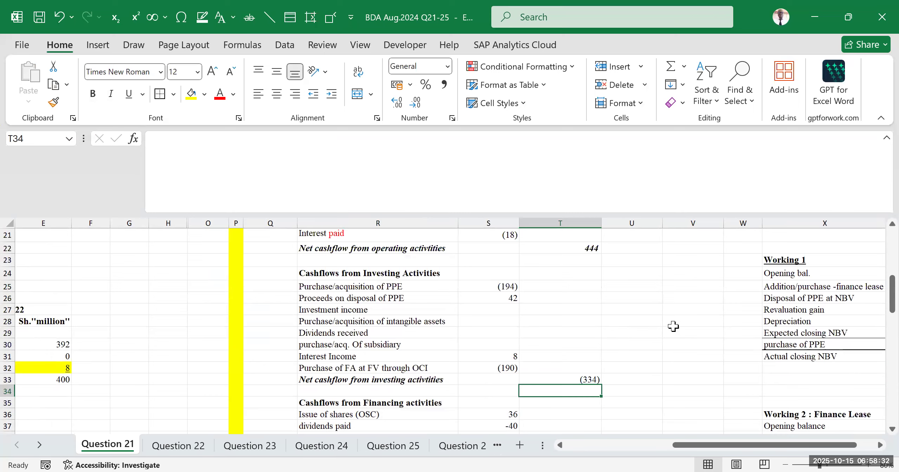
- Make the net cash flow from investing activities in T33 bold
scroll(656, 327, down, 2)
click(567, 321)
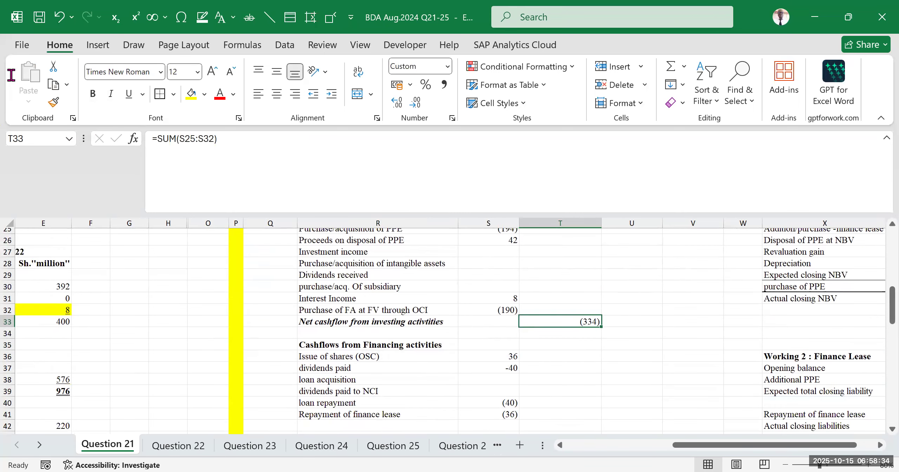
key(ctrl+b)
click(662, 323)
- Copy the net cash flow label from R33 to R42 and replace "investing" with "financing" in it
scroll(594, 345, down, 2)
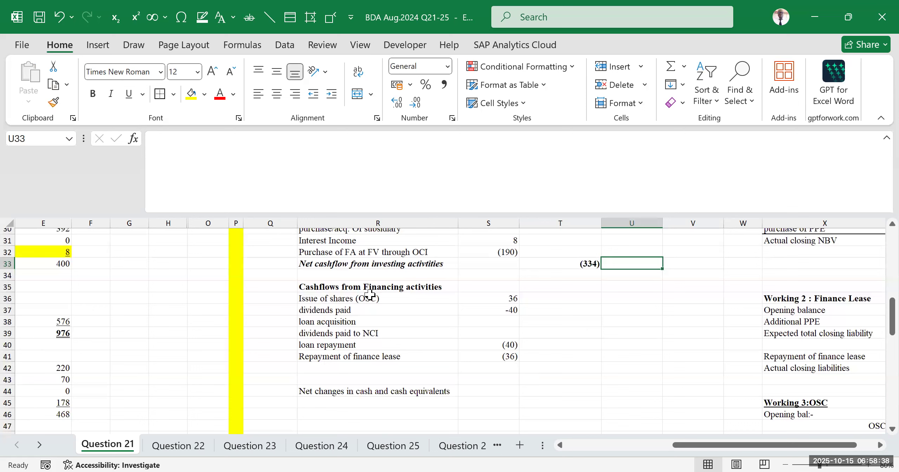
click(326, 288)
click(358, 263)
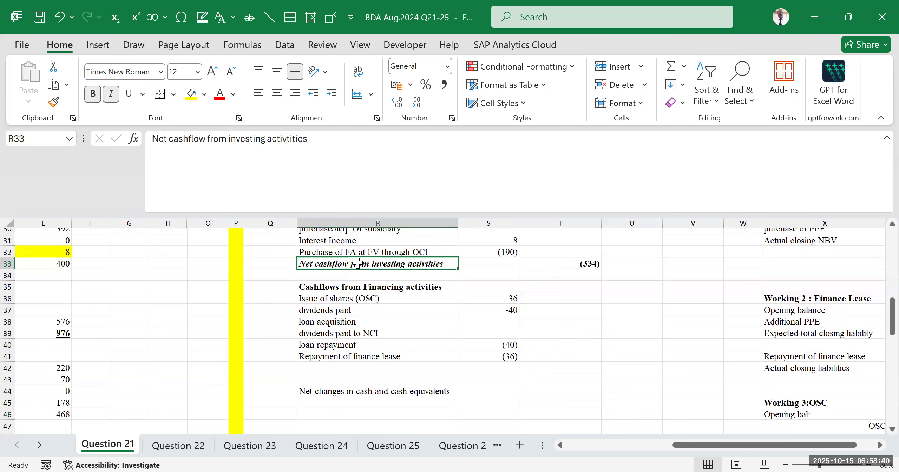
key(ctrl+c)
click(358, 372)
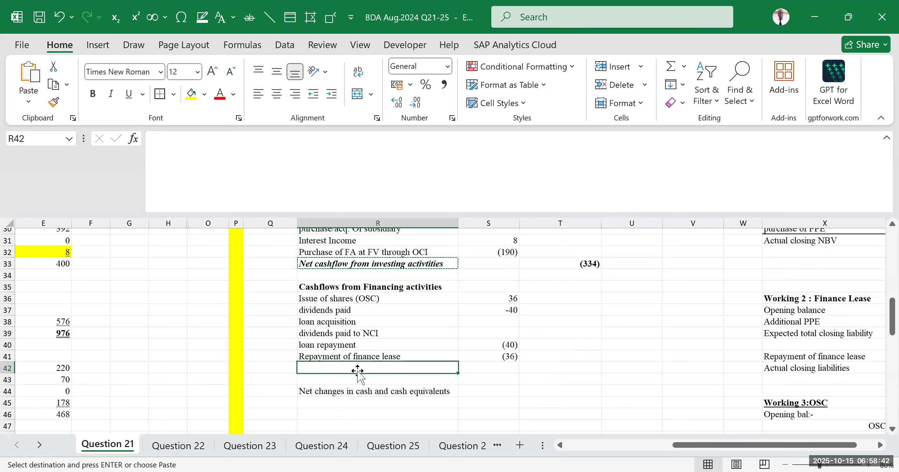
key(ctrl+v)
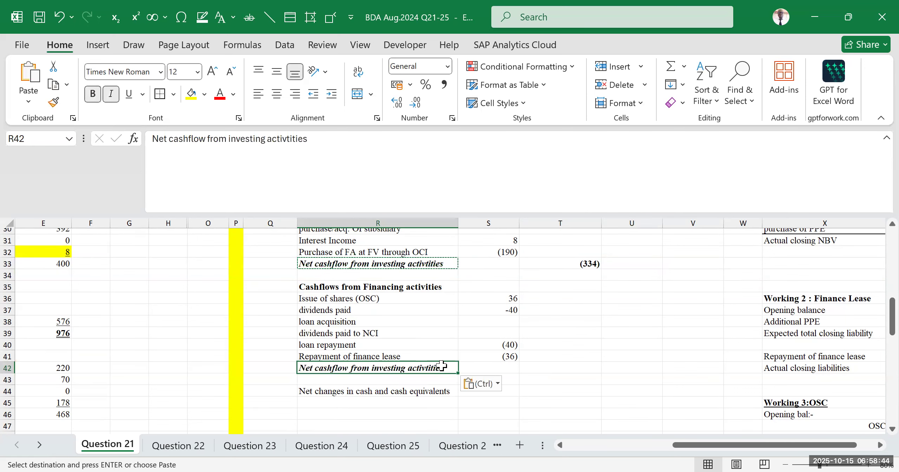
double_click(406, 367)
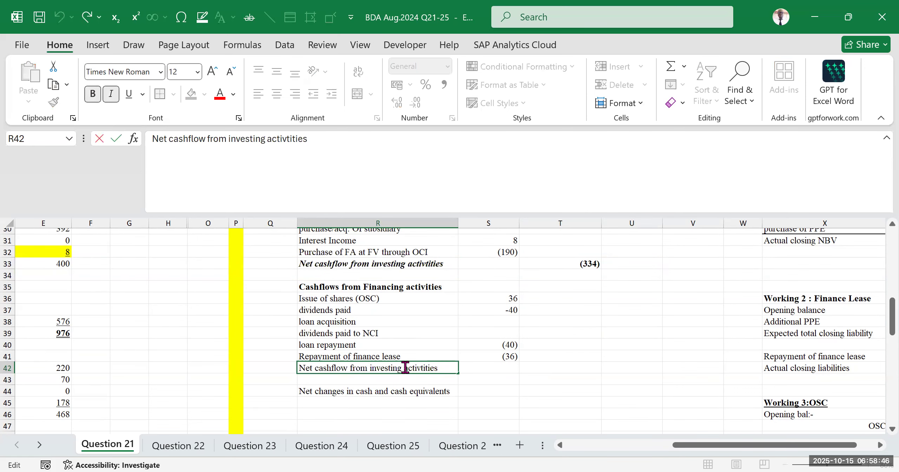
drag(404, 365, 370, 372)
text(financing)
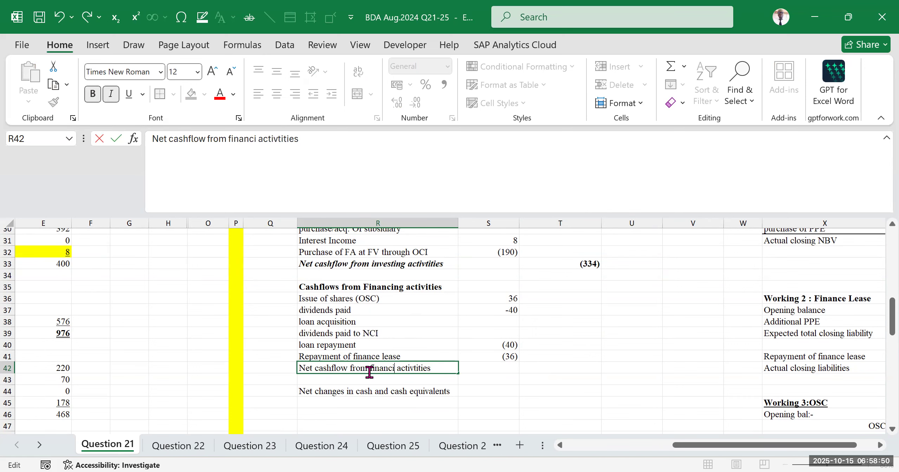
- Calculate the net cash flow from financing activities in T42 with =SUM(S36:S41)
click(577, 372)
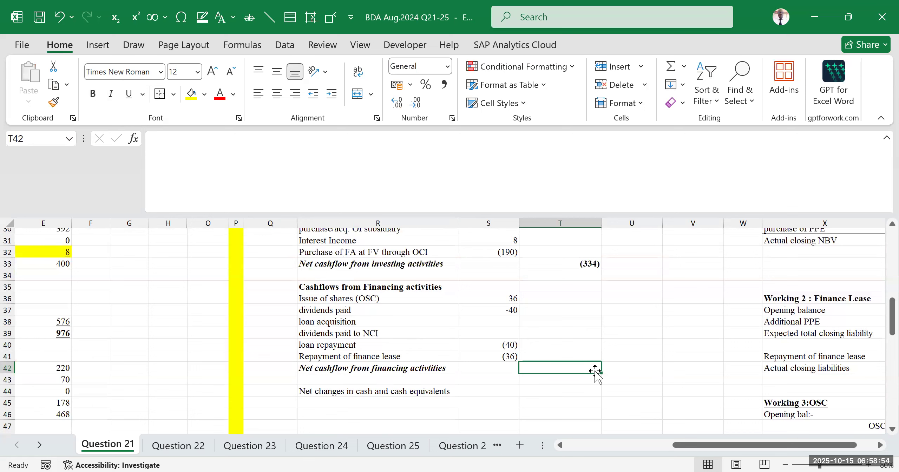
key(alt+equal)
drag(490, 299, 489, 357)
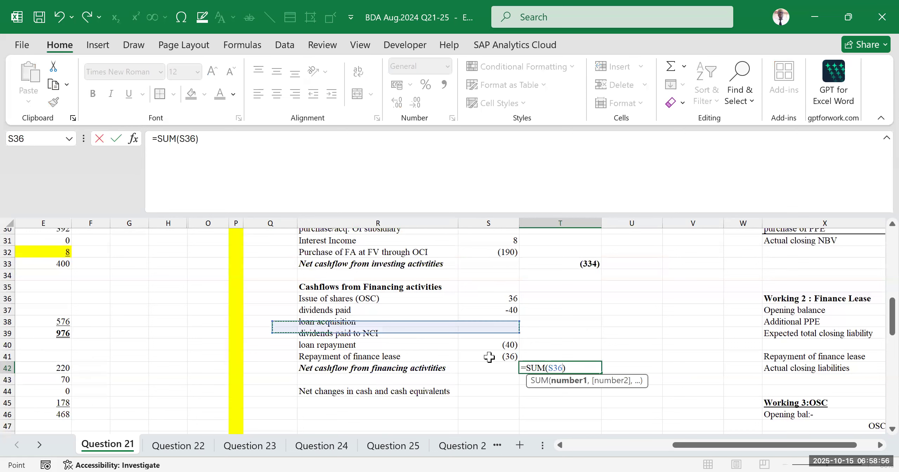
key(Return)
click(651, 347)
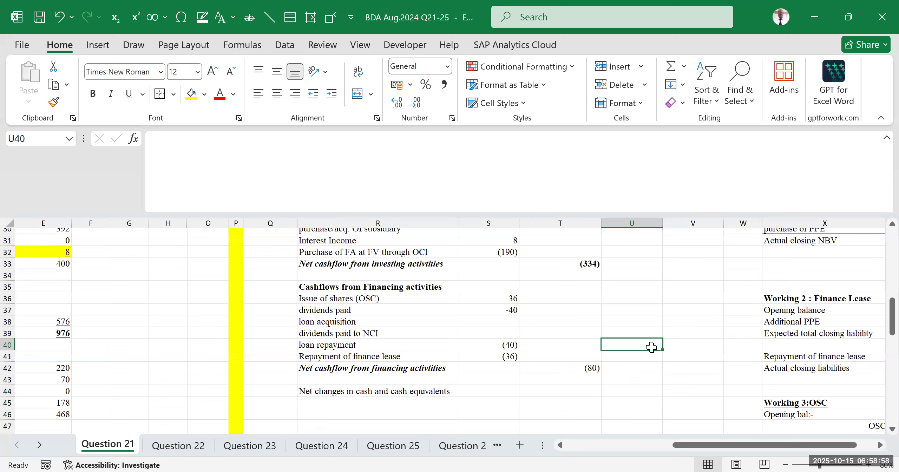
- Make the net cash flow from financing activities in T42 bold
click(584, 366)
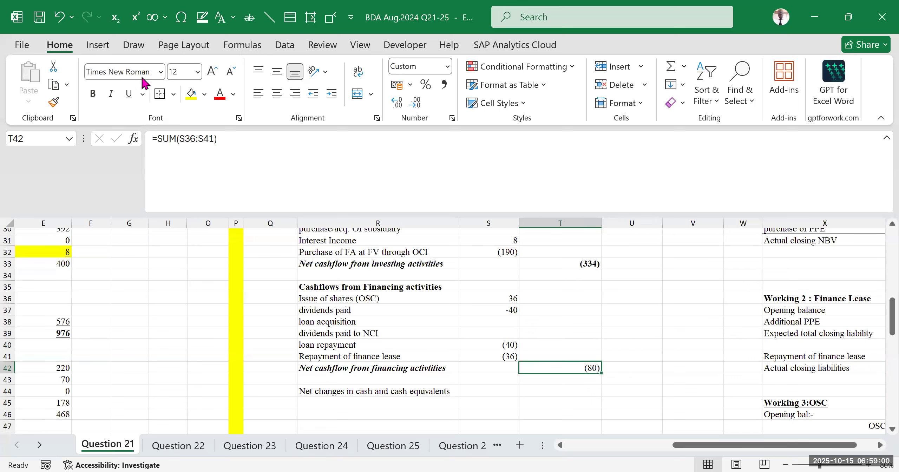
click(93, 93)
click(634, 309)
click(631, 252)
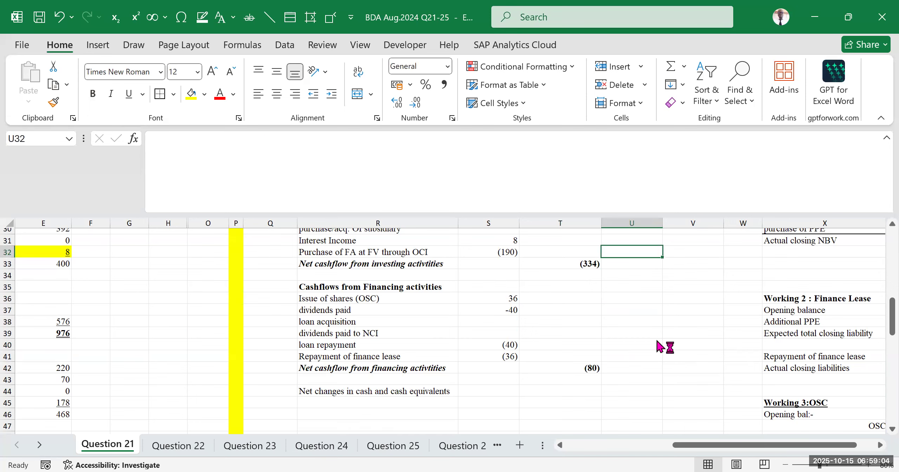
click(688, 276)
- Calculate the net changes in cash and cash equivalents in T44 with =SUM(T21:T42)
scroll(555, 321, down, 2)
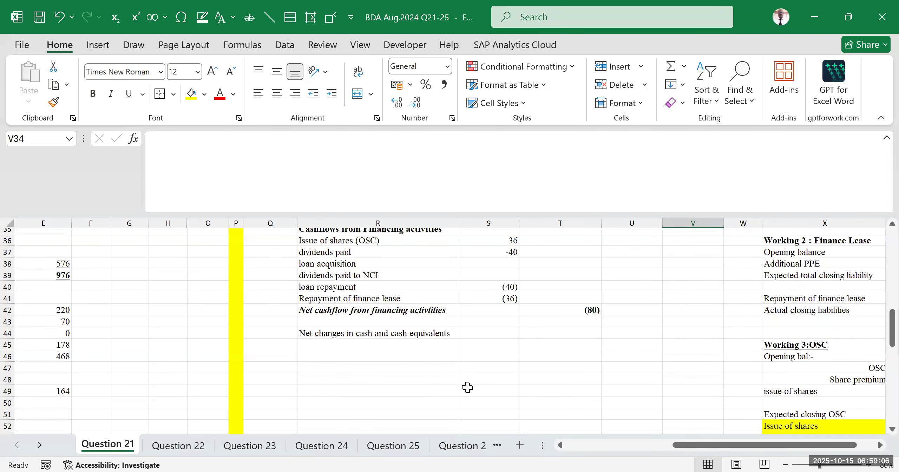
scroll(491, 387, up, 3)
scroll(452, 396, down, 2)
scroll(428, 397, down, 1)
click(338, 334)
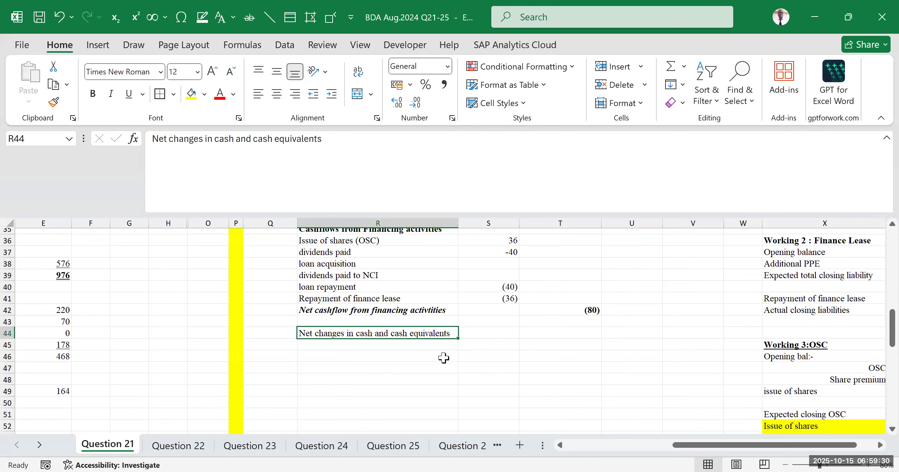
click(565, 334)
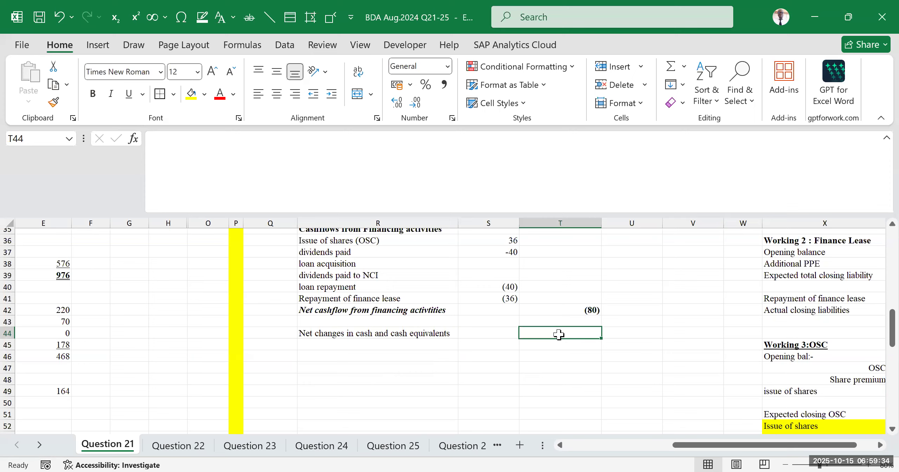
double_click(559, 334)
key(alt+equal)
scroll(599, 306, up, 10)
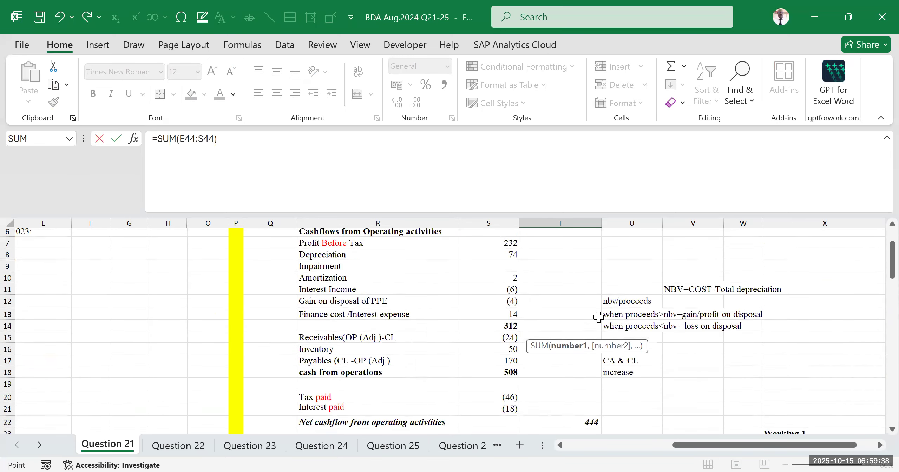
scroll(599, 318, down, 5)
click(584, 238)
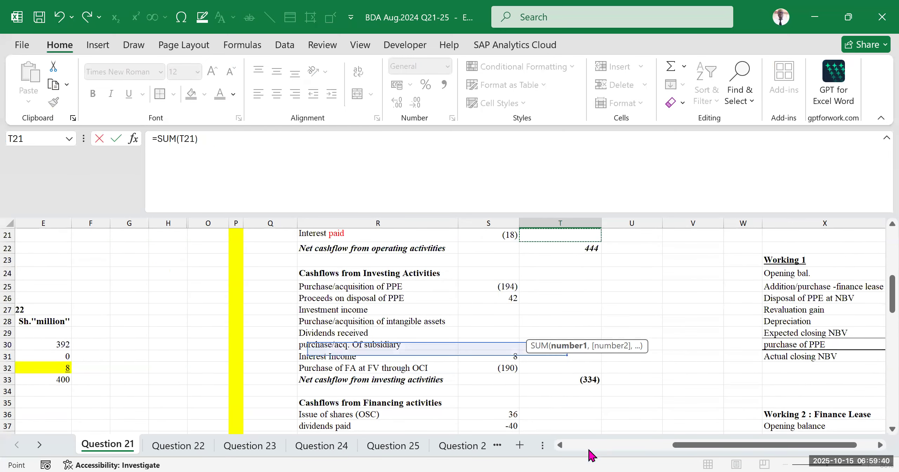
scroll(594, 338, down, 4)
shift+click(593, 339)
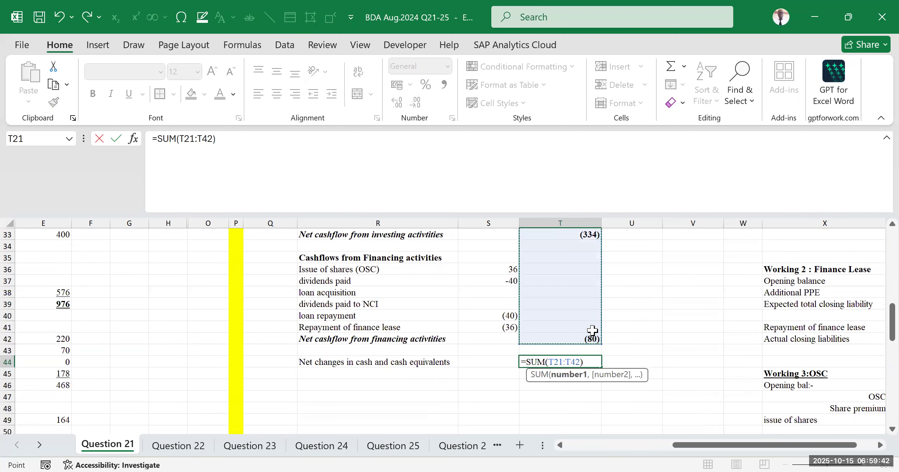
key(Return)
key(Up)
click(669, 381)
click(585, 360)
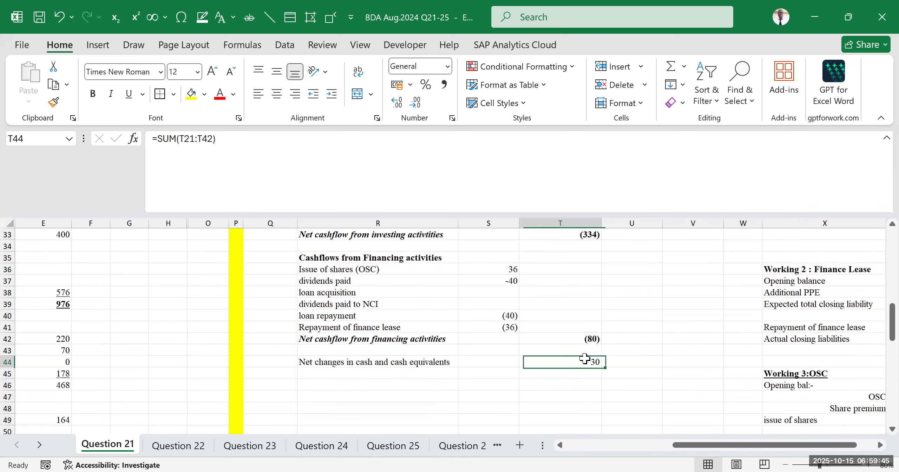
- Review the net changes in cash line in row 44 and the finance lease repayment in R41:S41
click(317, 362)
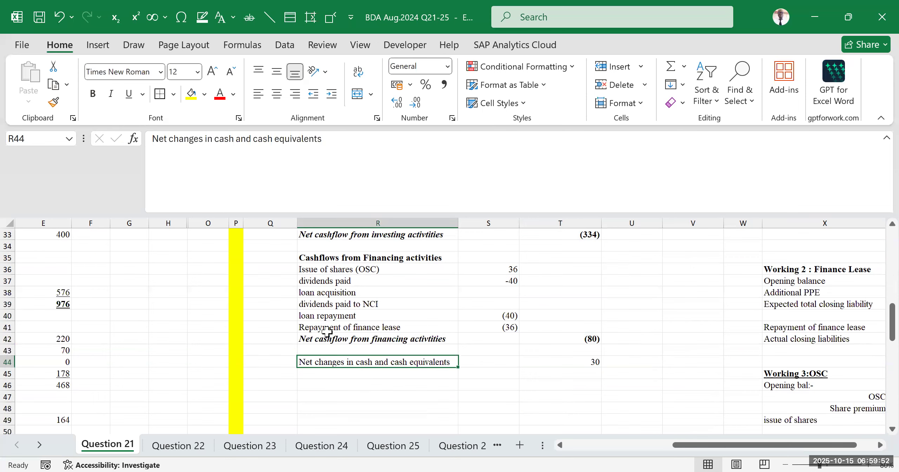
click(308, 400)
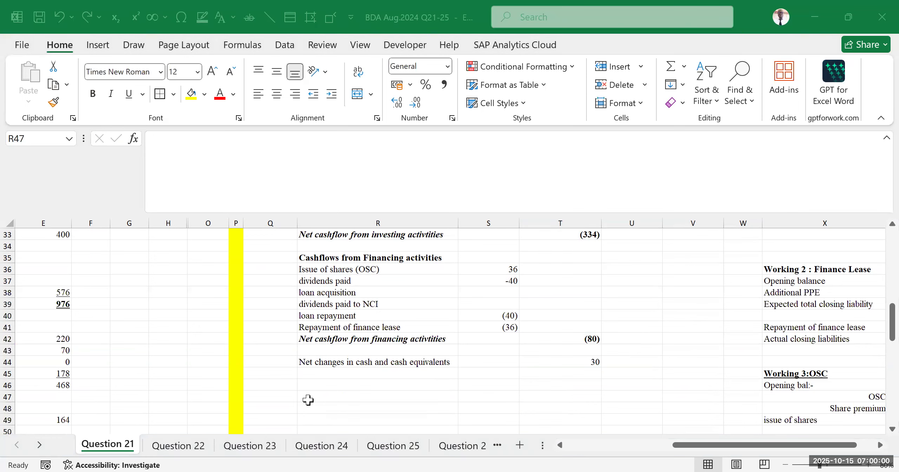
click(677, 281)
scroll(462, 345, up, 2)
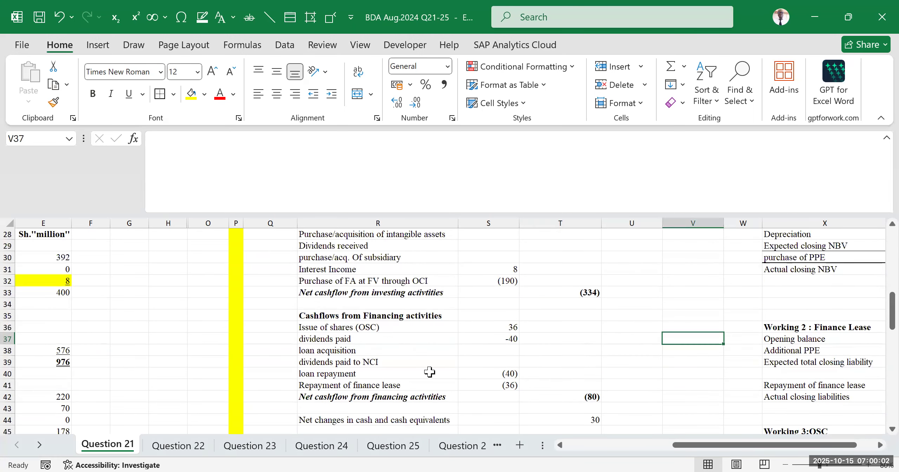
drag(349, 385, 509, 384)
scroll(637, 295, down, 2)
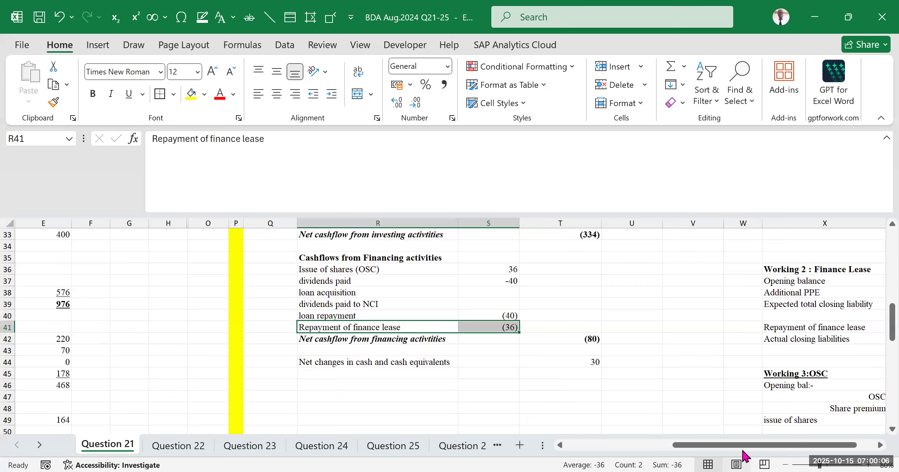
drag(745, 448, 711, 444)
click(740, 316)
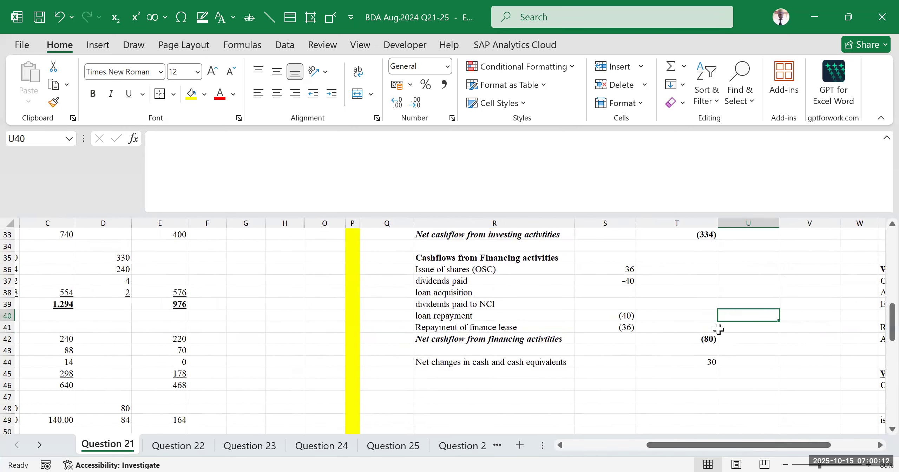
- Check the operating activities section and the formula for its net cash flow in T22
scroll(633, 353, up, 8)
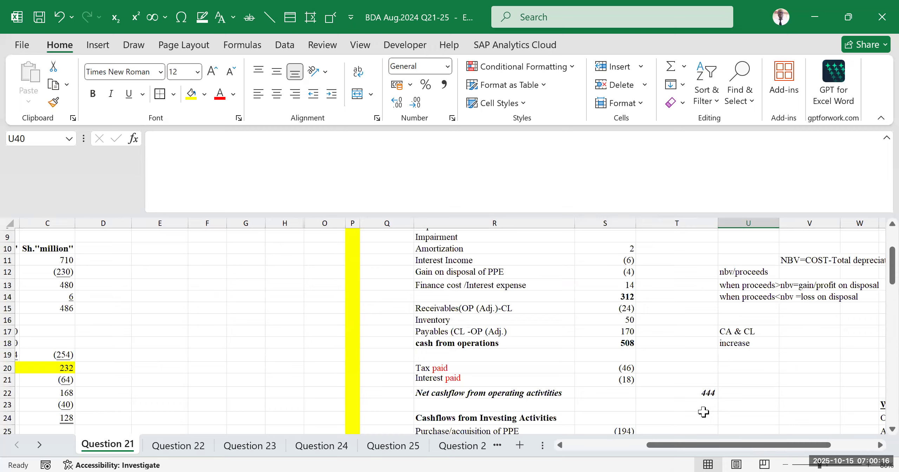
scroll(703, 401, up, 2)
scroll(700, 391, down, 2)
scroll(702, 418, up, 1)
scroll(686, 401, down, 1)
click(683, 396)
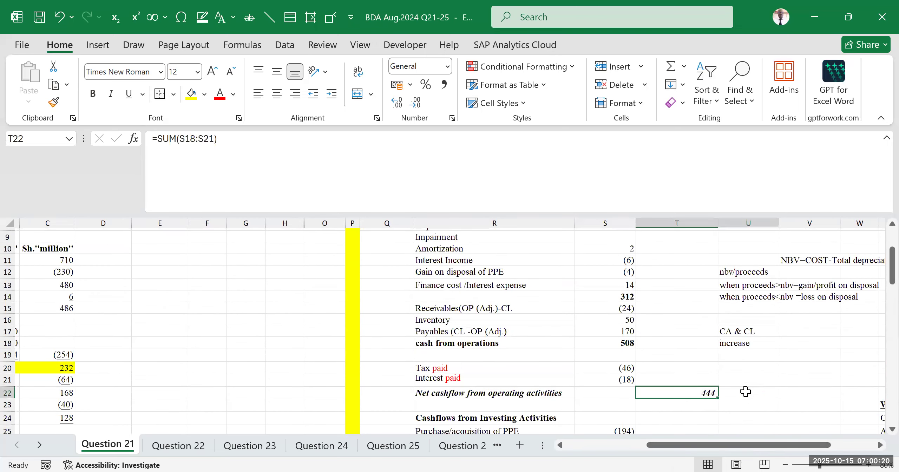
- Reword the label in R44 to "Net increase in cash and cash equivalents"
click(793, 379)
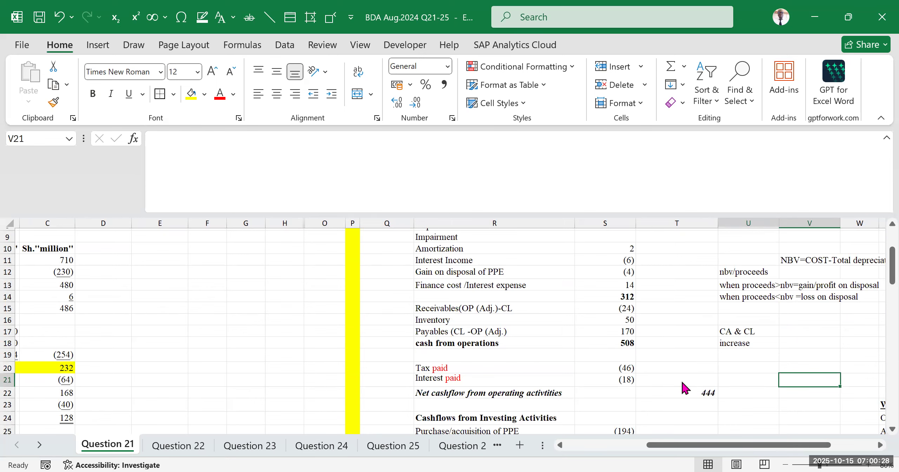
scroll(684, 389, down, 10)
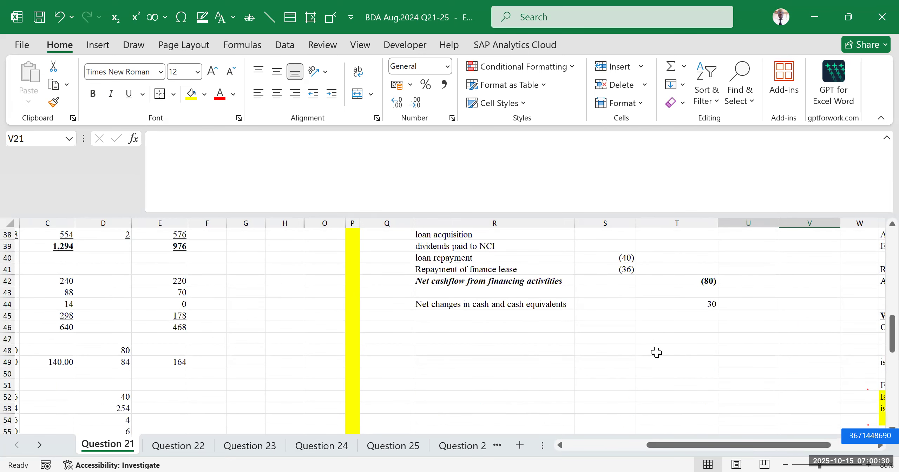
drag(560, 326, 675, 333)
click(531, 313)
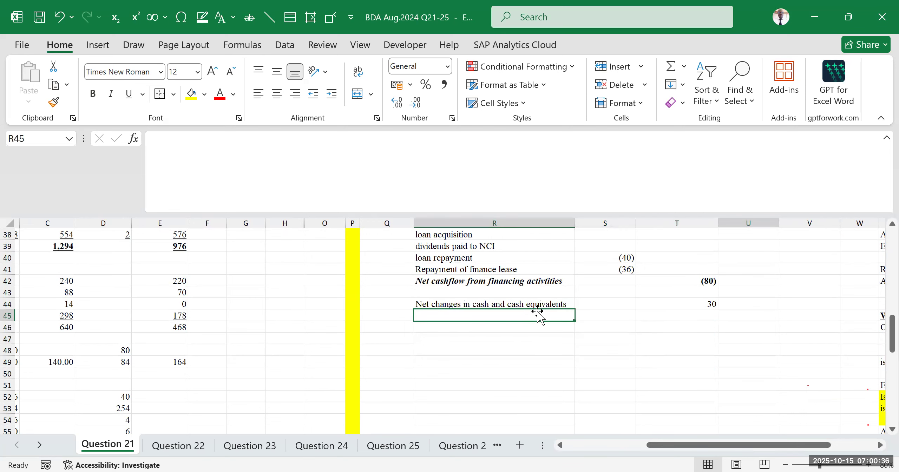
click(557, 349)
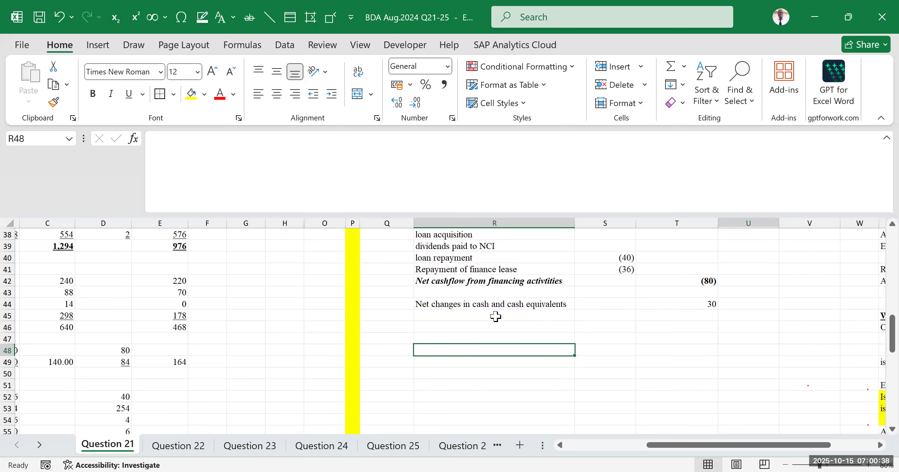
double_click(460, 305)
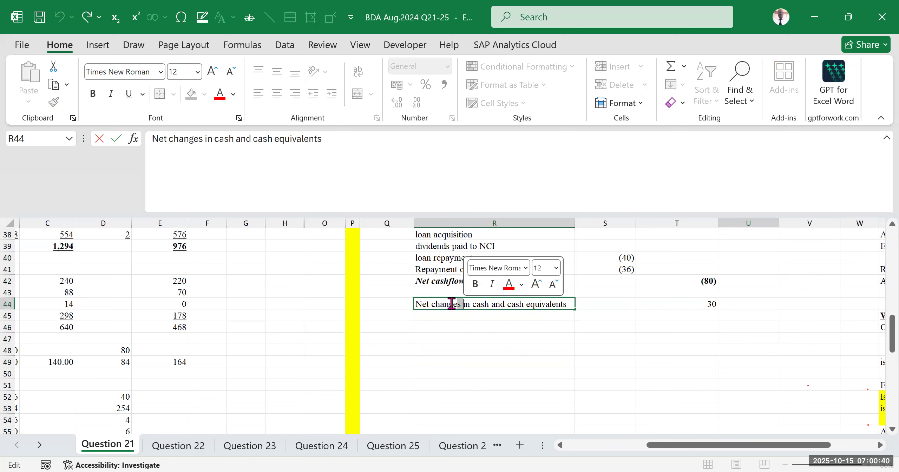
key(BackSpace)
key(BackSpace)
key(BackSpace)
key(BackSpace)
key(BackSpace)
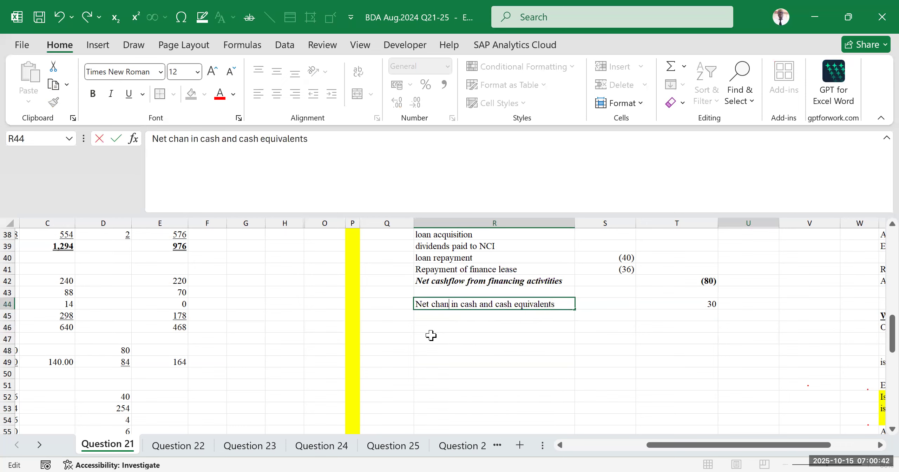
key(BackSpace)
key(BackSpace)
text(increa)
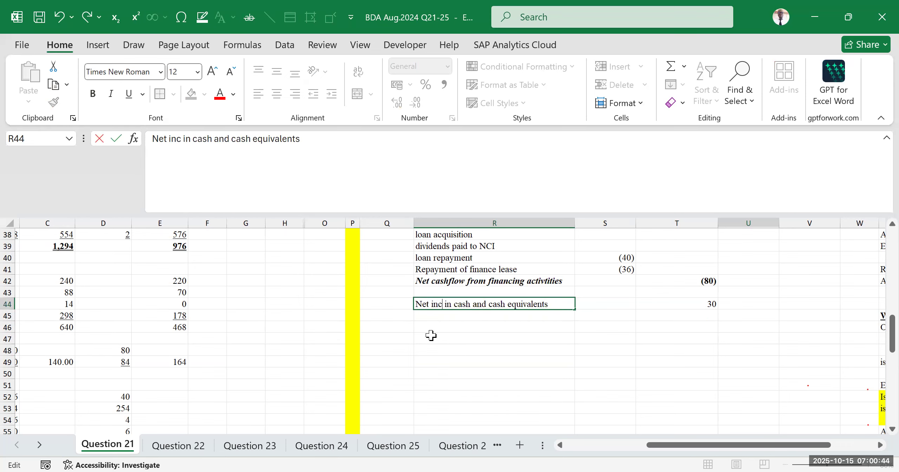
text(se)
click(602, 373)
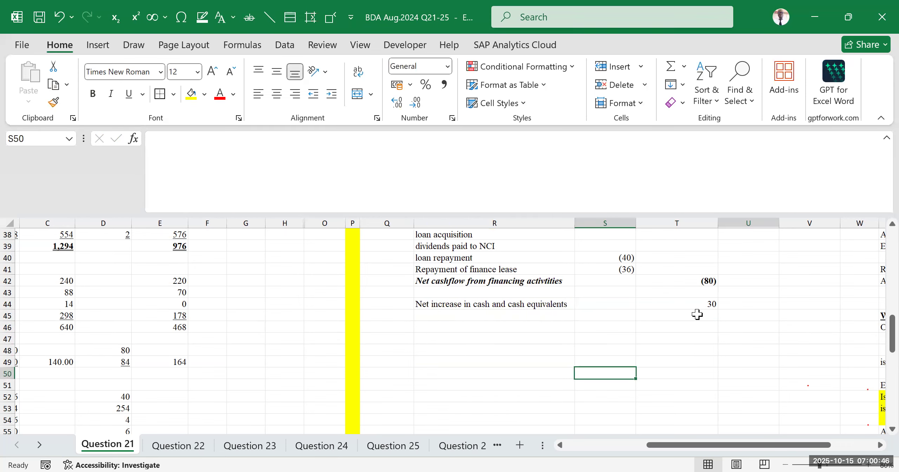
- Enter the label "opening cash and cash equivalent" in R45, below the net increase line
click(700, 304)
click(515, 337)
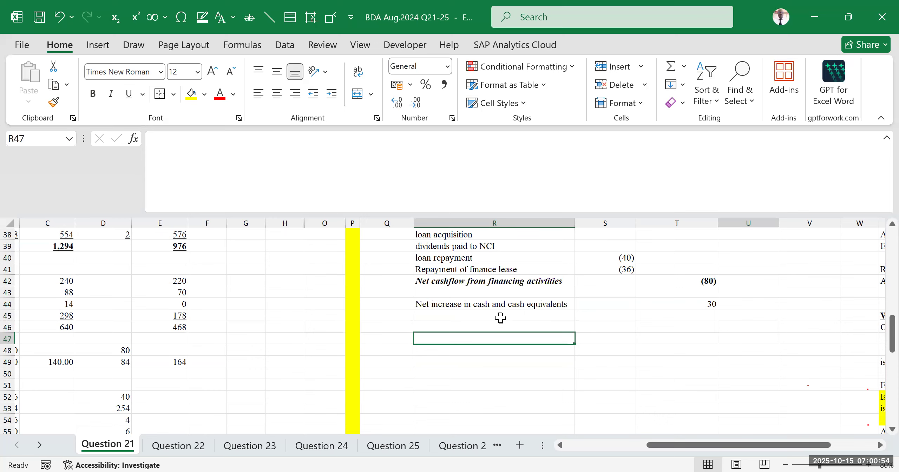
click(441, 316)
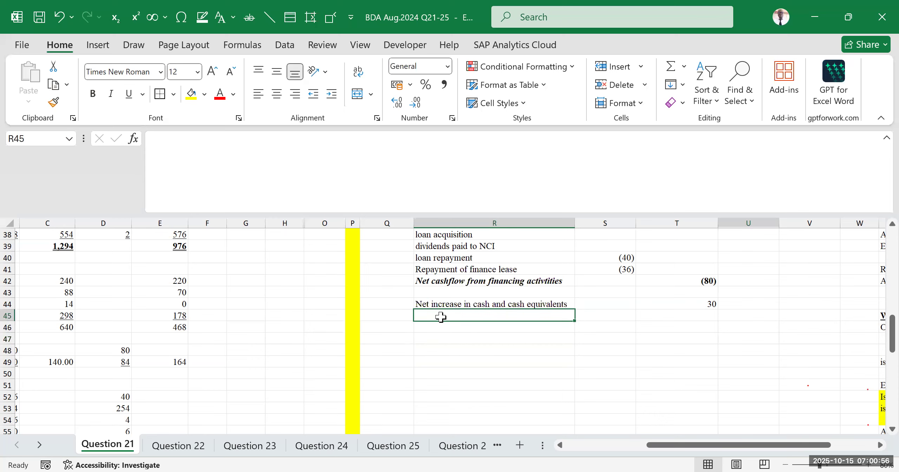
text(opening cash and cash equivalent)
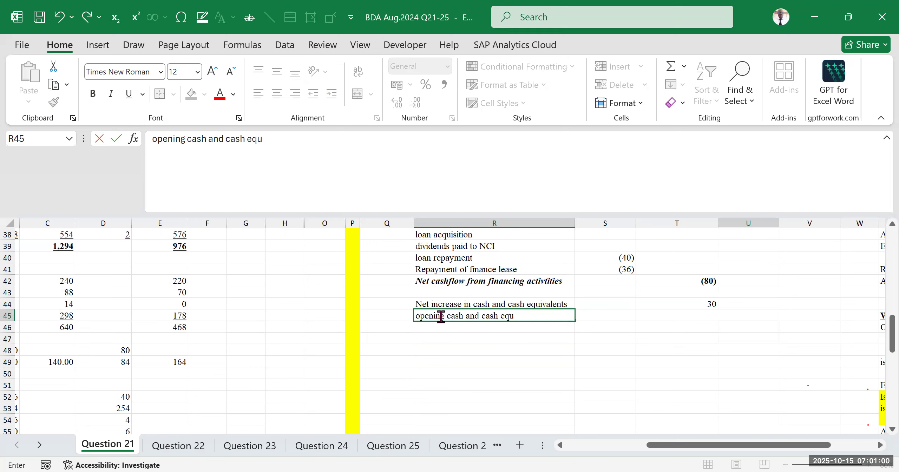
click(689, 338)
- Calculate the opening cash and cash equivalent in T45 as 2022 cash in hand less bank overdraft, using =D38-D52
click(702, 315)
text(=)
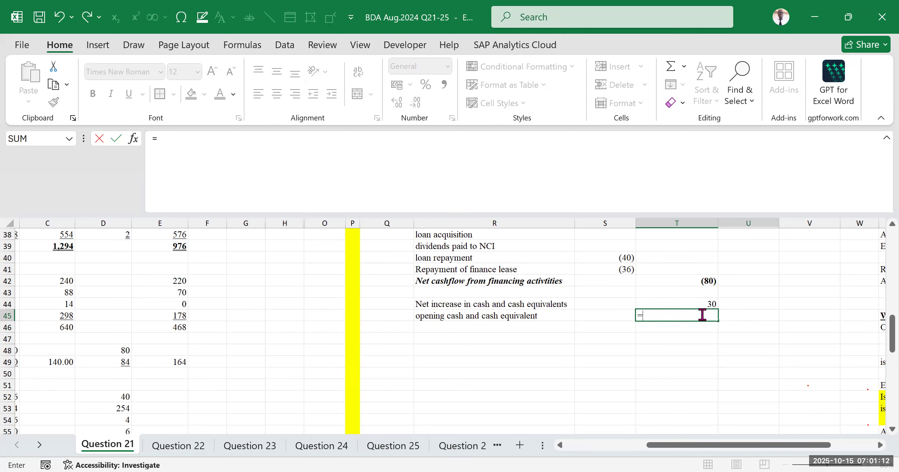
mouse_move(714, 446)
mouse_down()
mouse_move(641, 446)
mouse_move(697, 452)
mouse_up()
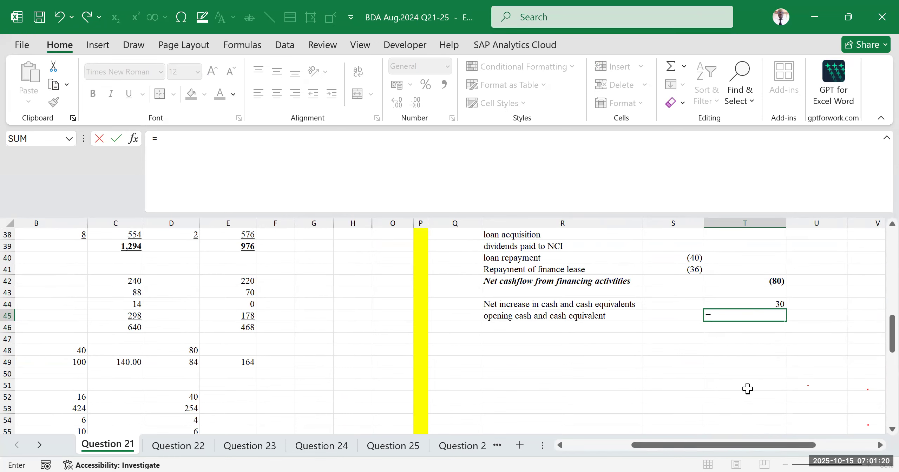
drag(752, 453, 686, 453)
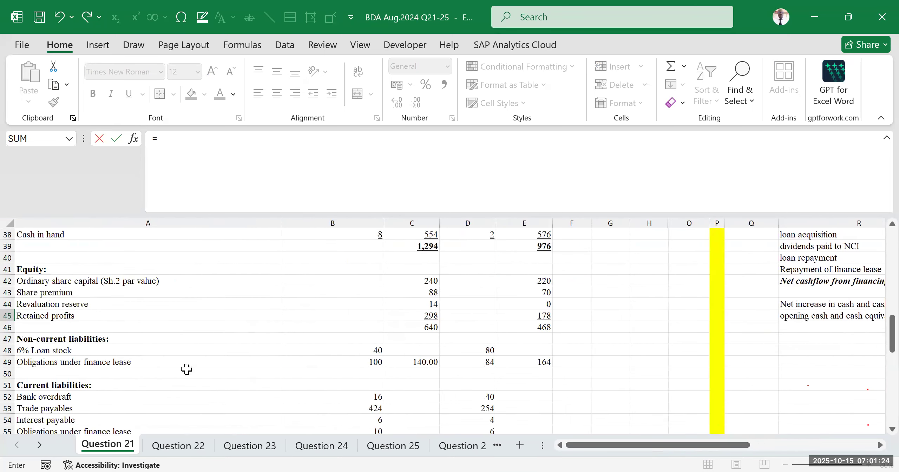
scroll(188, 369, up, 3)
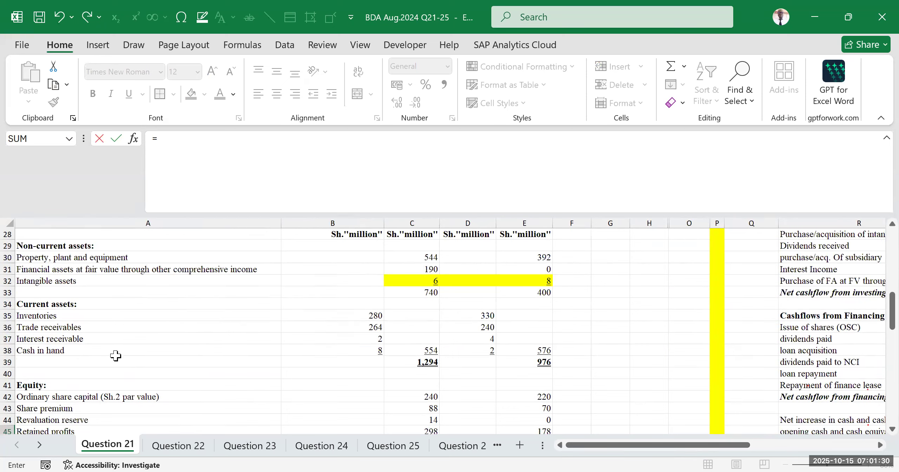
click(478, 352)
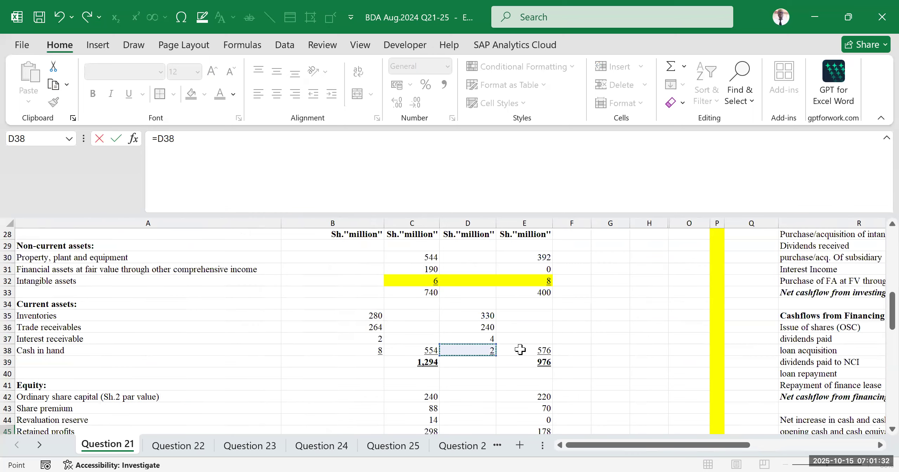
scroll(513, 343, up, 6)
scroll(513, 343, down, 7)
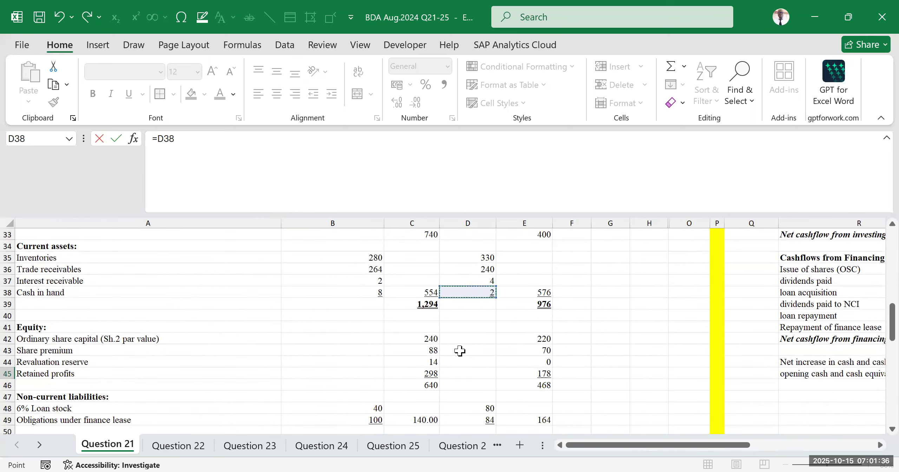
scroll(465, 354, down, 2)
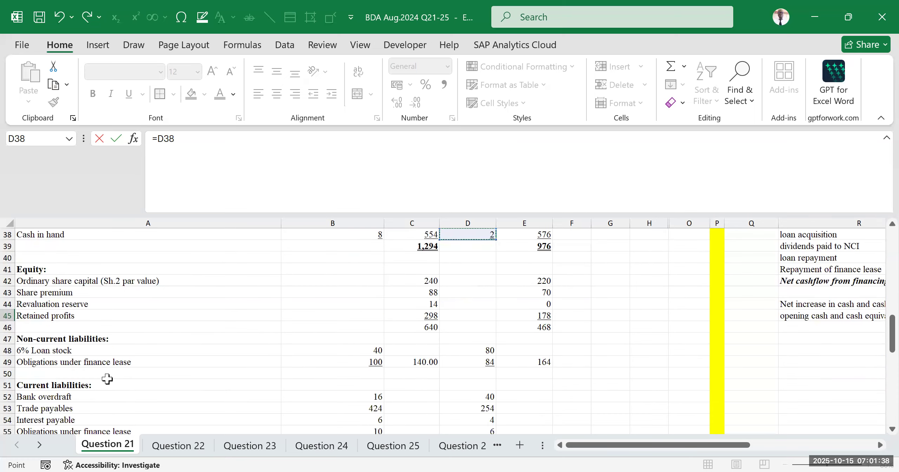
scroll(105, 374, down, 2)
text(-)
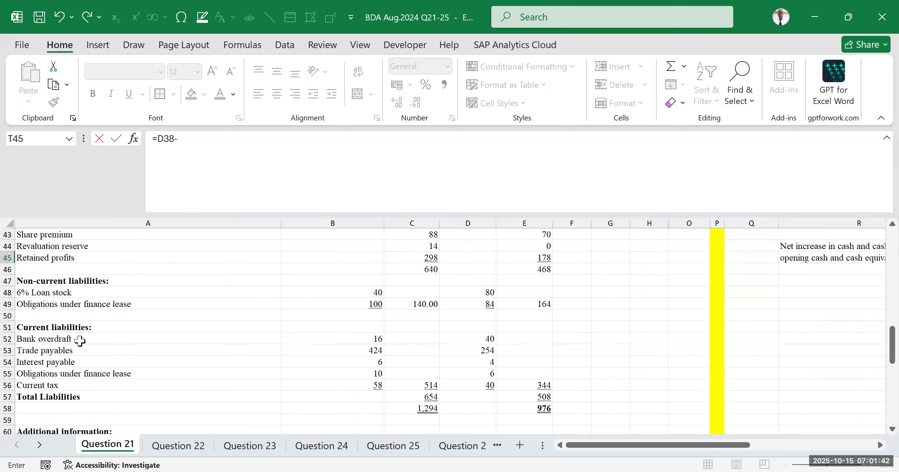
click(473, 340)
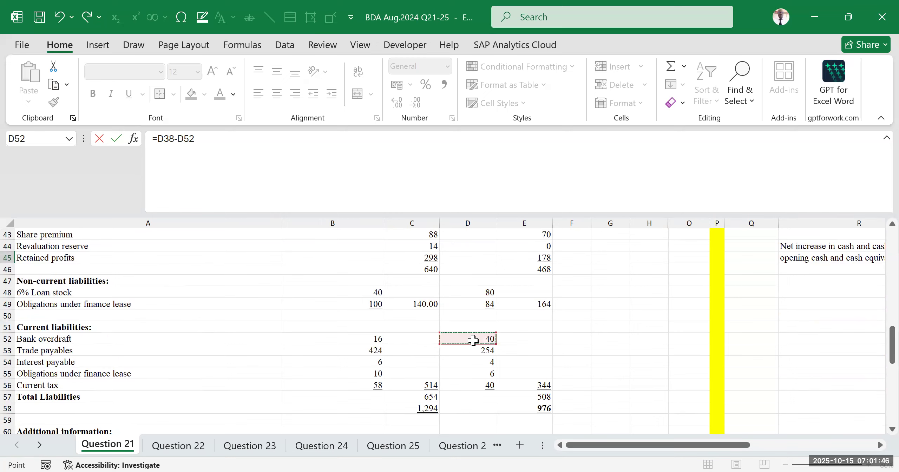
key(Return)
click(762, 340)
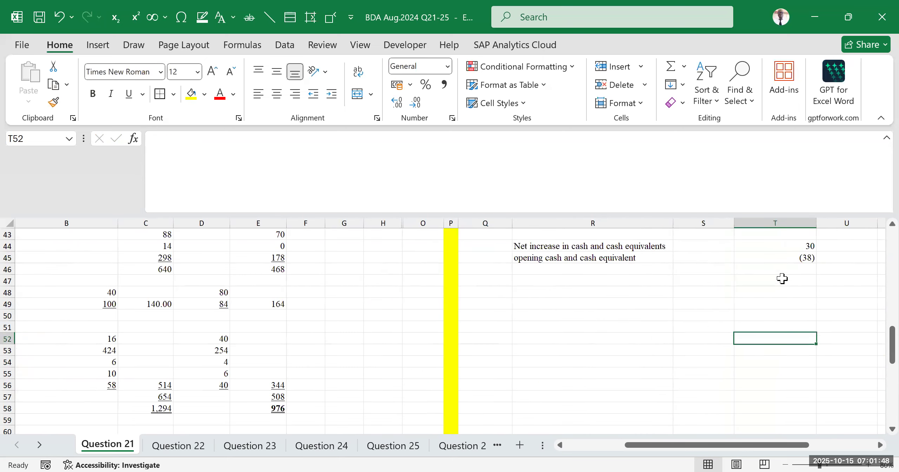
click(805, 257)
- Enter the label "Closing cash and cash equivalents" in R46
click(540, 268)
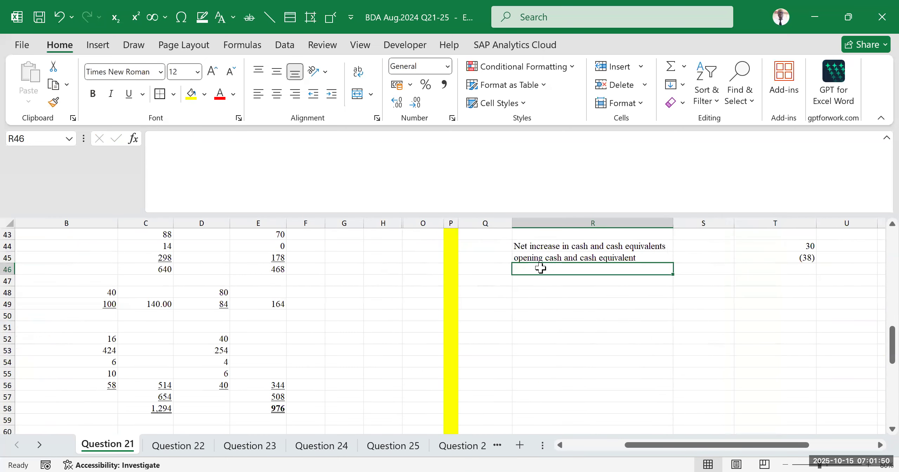
text(Closing)
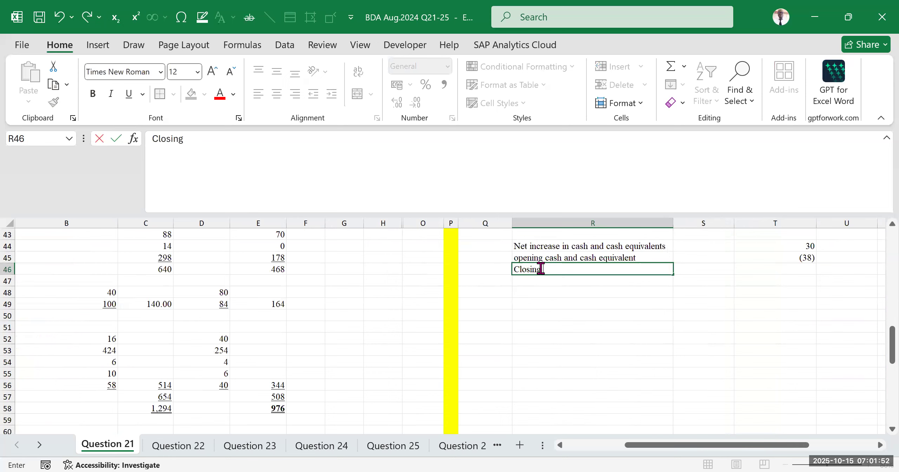
text( cash and cash)
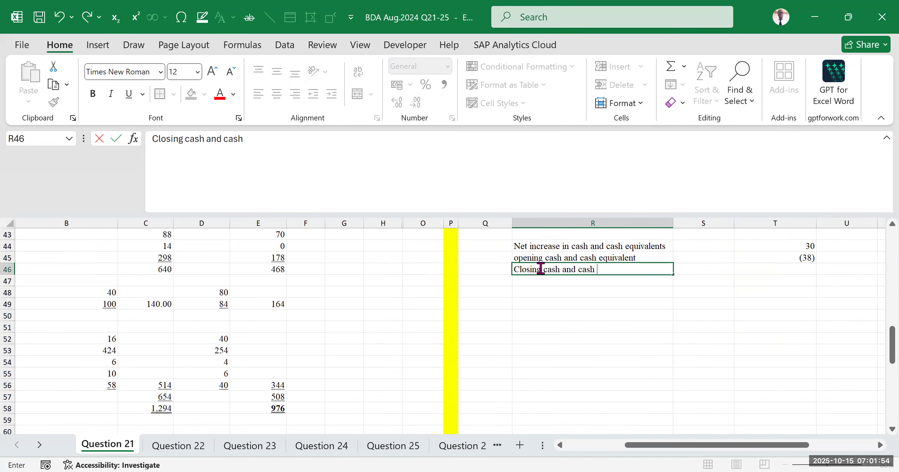
text( equivalents)
click(725, 327)
- Calculate the closing cash and cash equivalents in T46 with =SUM(T44:T45)
scroll(768, 327, up, 2)
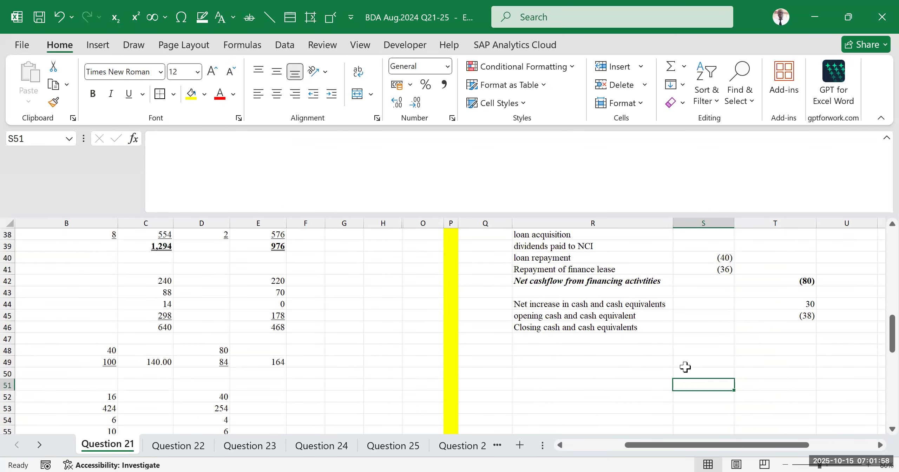
click(809, 305)
click(797, 318)
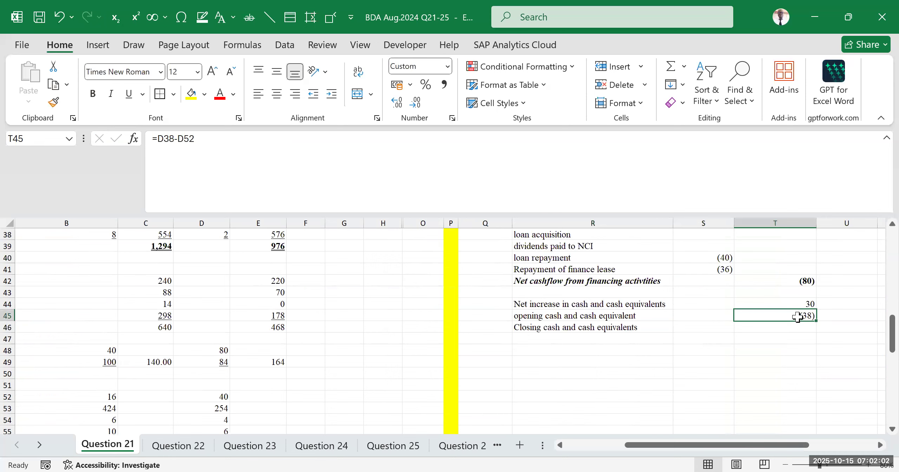
click(805, 330)
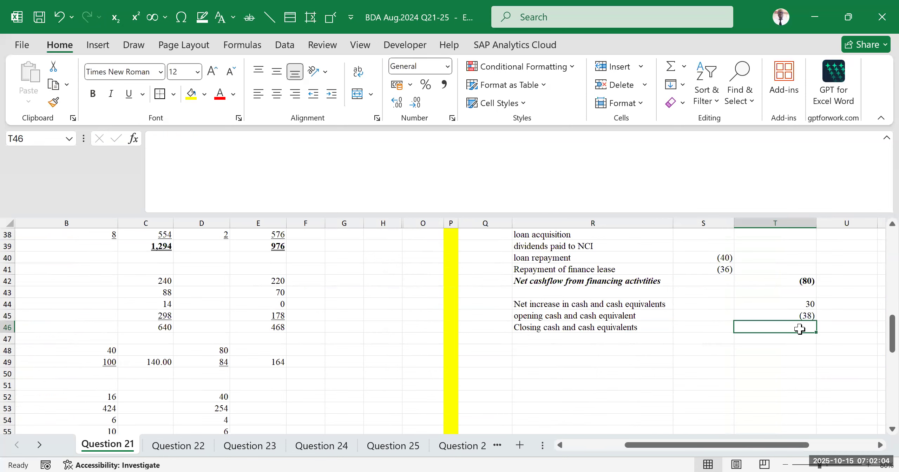
key(alt+equal)
drag(809, 305, 807, 313)
key(Return)
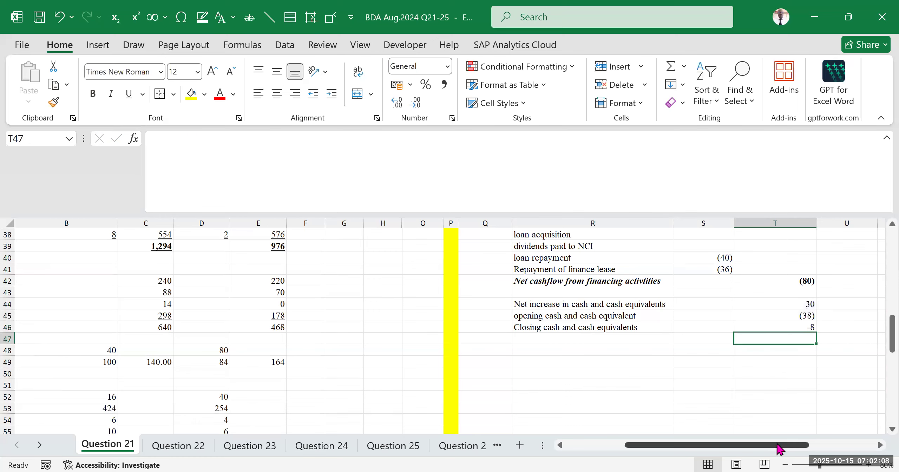
- Review the question's profit or loss figures, statement of financial position and the additional information note on finance lease interest
drag(783, 445, 724, 445)
scroll(127, 326, up, 4)
scroll(127, 327, up, 4)
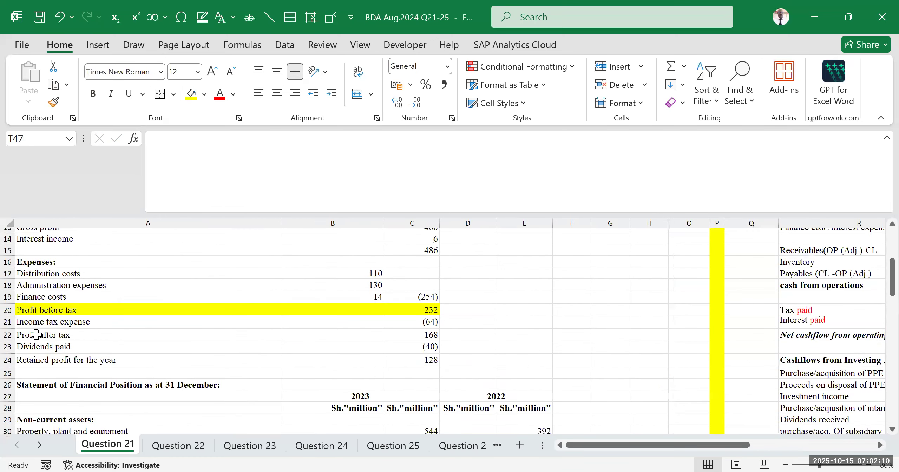
click(44, 310)
scroll(212, 360, down, 7)
scroll(214, 355, up, 3)
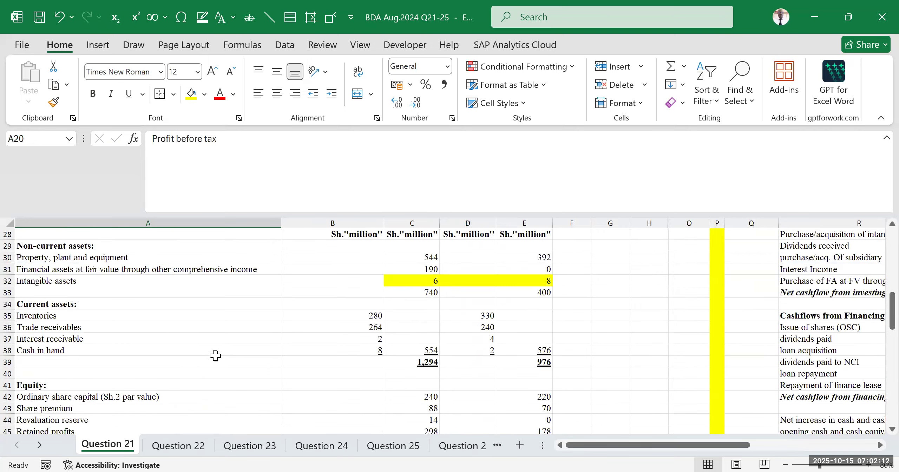
scroll(214, 355, down, 8)
click(48, 364)
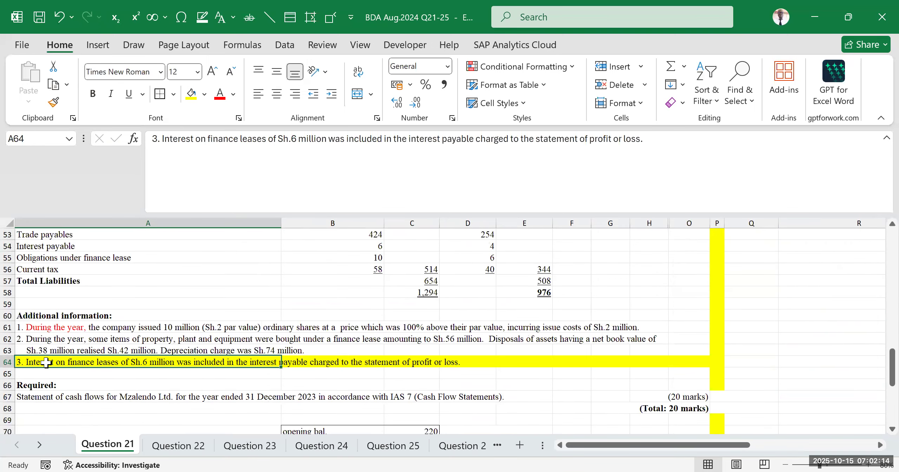
click(79, 389)
click(72, 363)
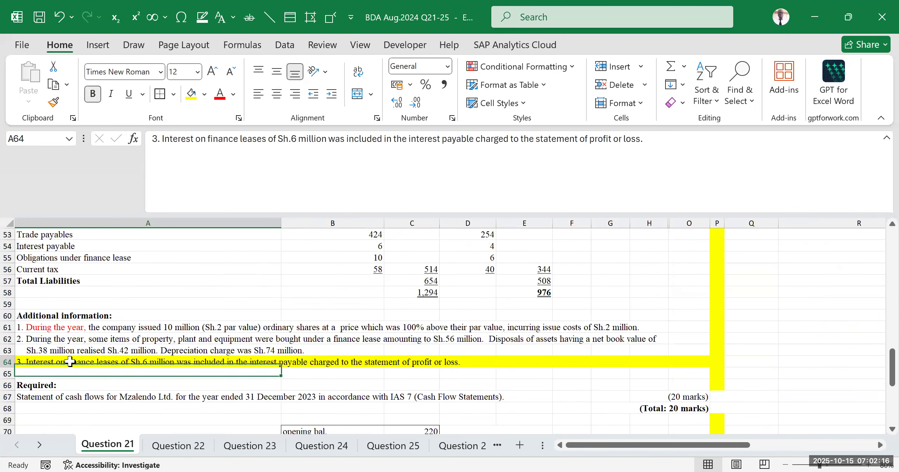
- Check the closing cash and cash equivalents line in R46:T46 and the formula in T46
drag(715, 445, 829, 445)
scroll(785, 385, up, 2)
scroll(785, 385, up, 3)
click(531, 385)
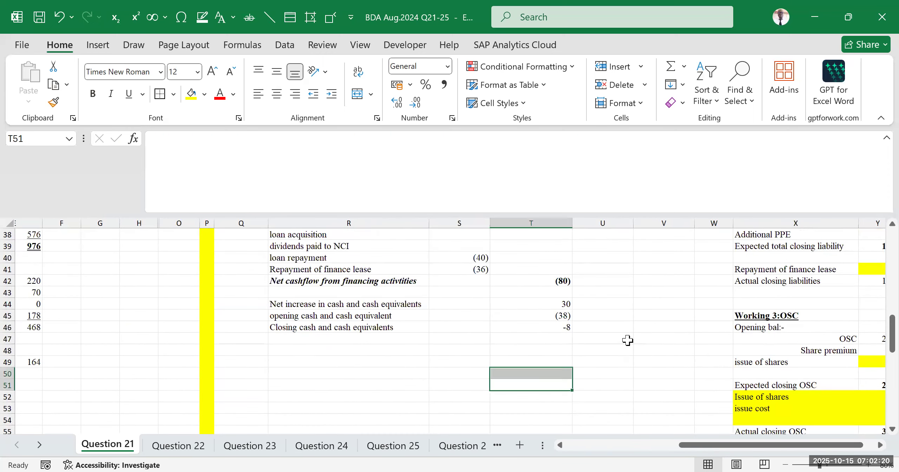
click(603, 339)
drag(347, 327, 561, 330)
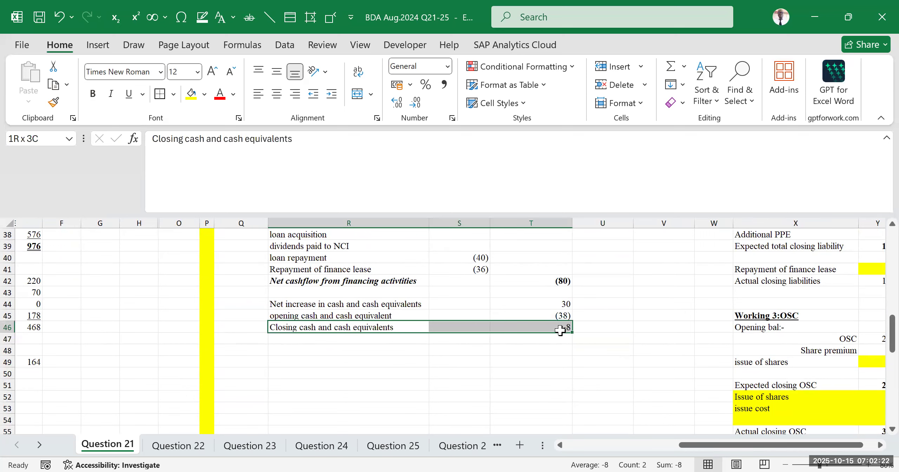
click(557, 329)
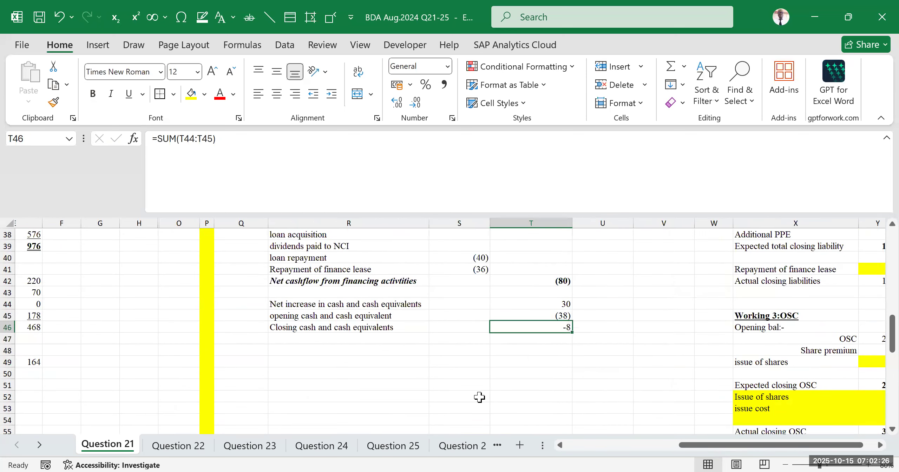
- Trace the opening cash formula in T45 to the 2022 cash in hand and bank overdraft in the statement of financial position
click(469, 406)
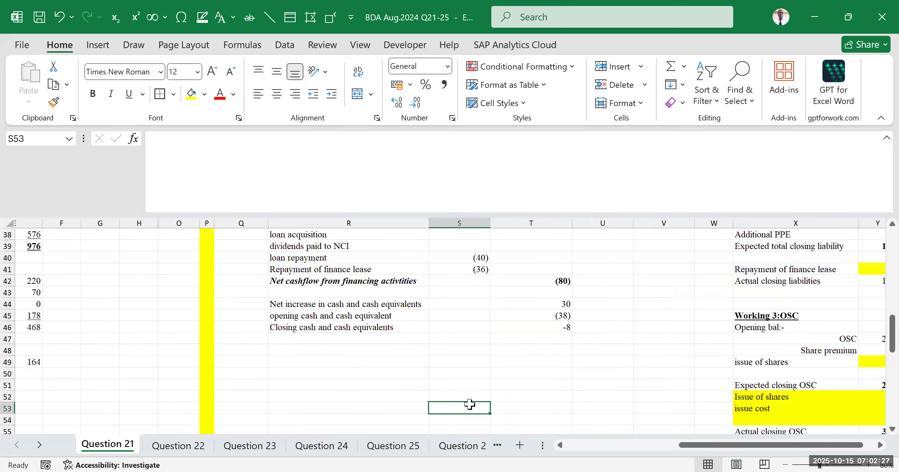
click(562, 329)
click(543, 360)
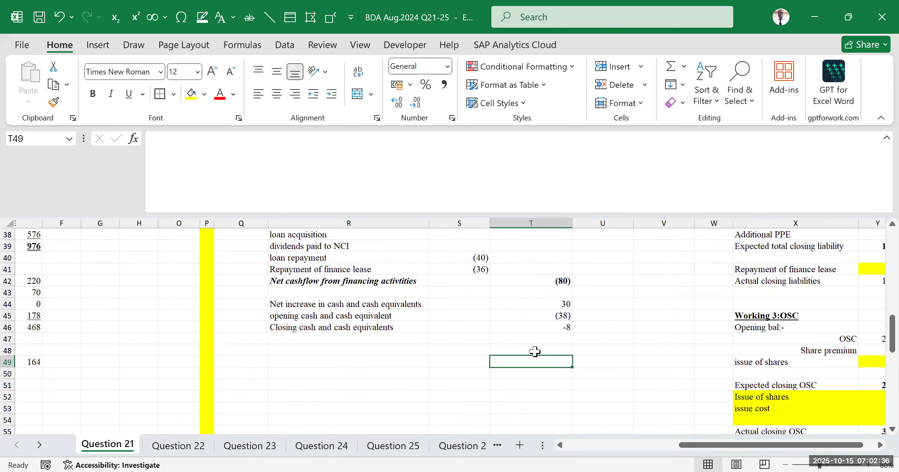
click(551, 315)
double_click(548, 315)
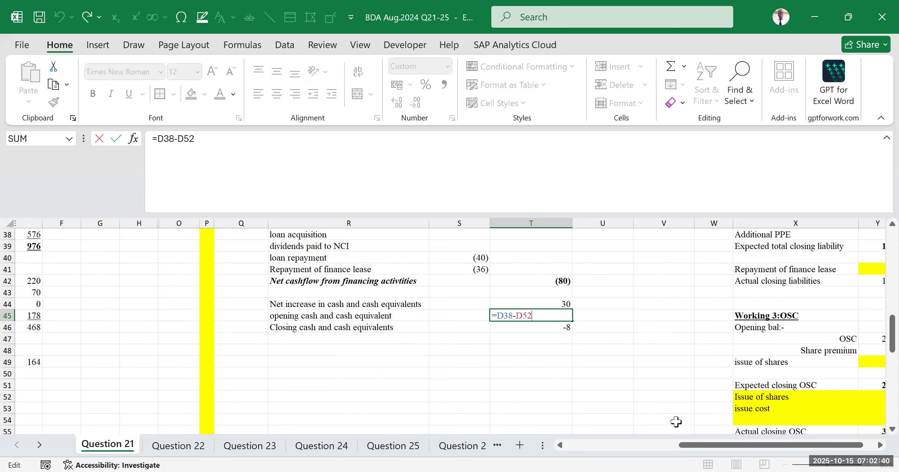
drag(734, 446, 622, 446)
scroll(181, 363, down, 2)
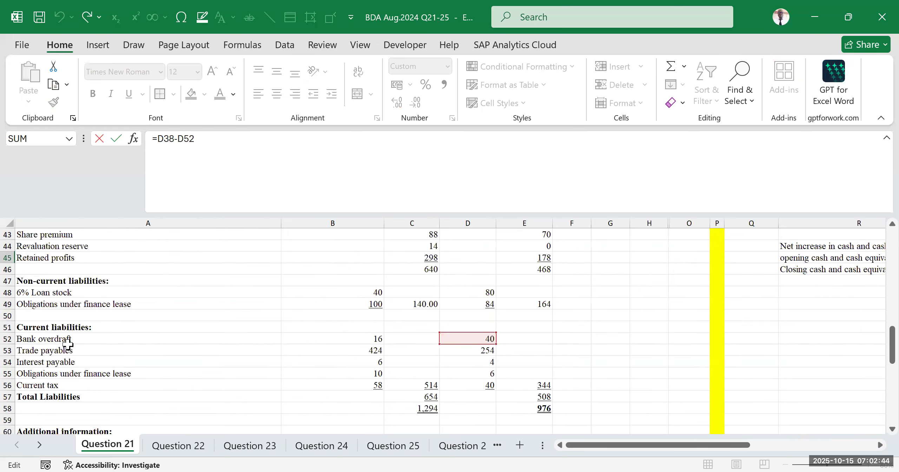
scroll(232, 314, up, 2)
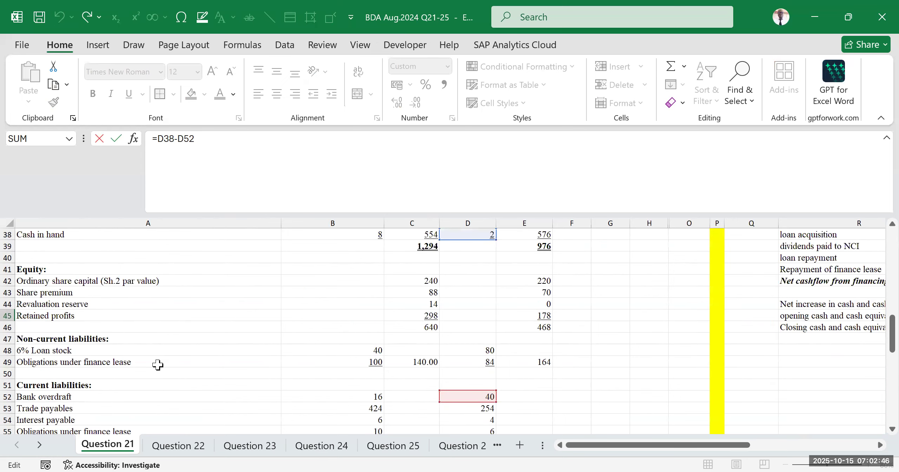
scroll(158, 366, up, 2)
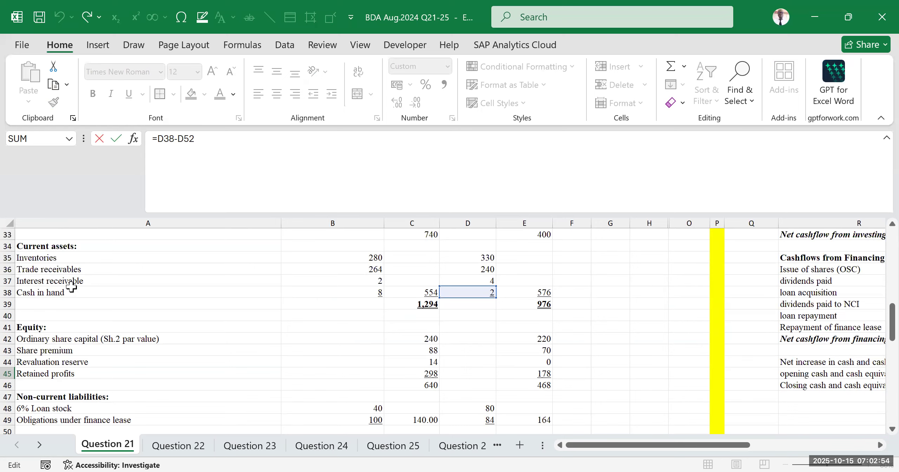
scroll(482, 292, up, 3)
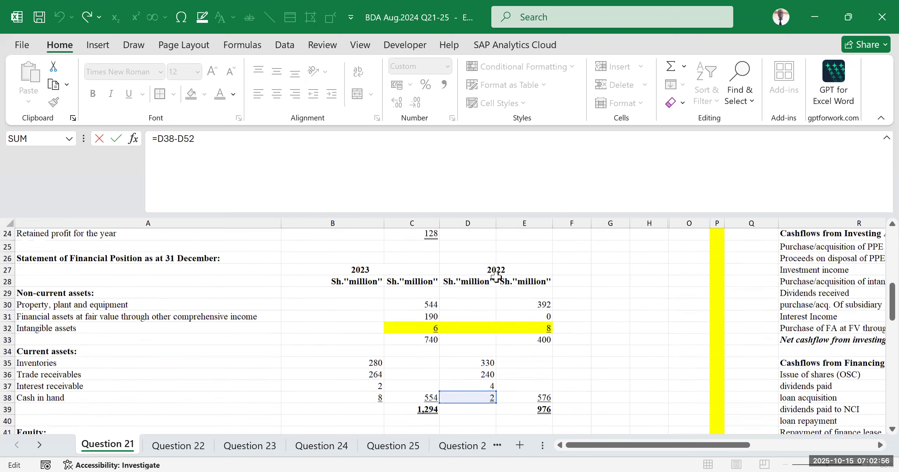
scroll(476, 356, down, 2)
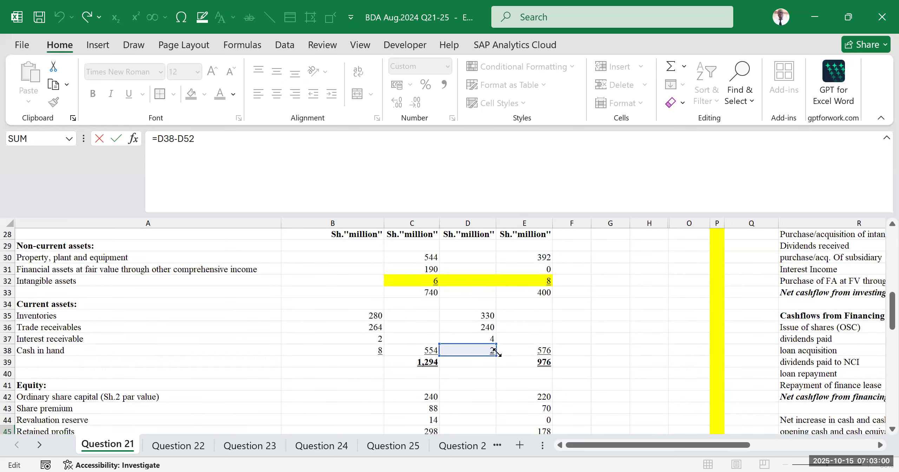
scroll(491, 348, down, 2)
click(199, 138)
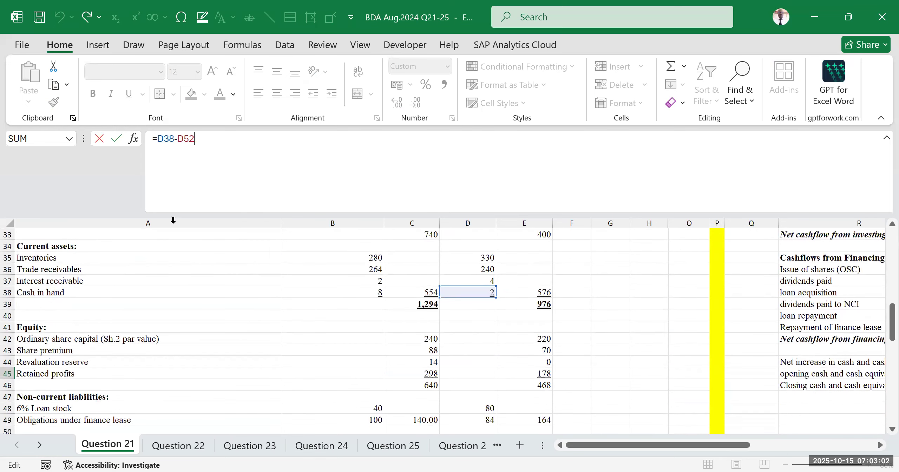
scroll(157, 315, down, 3)
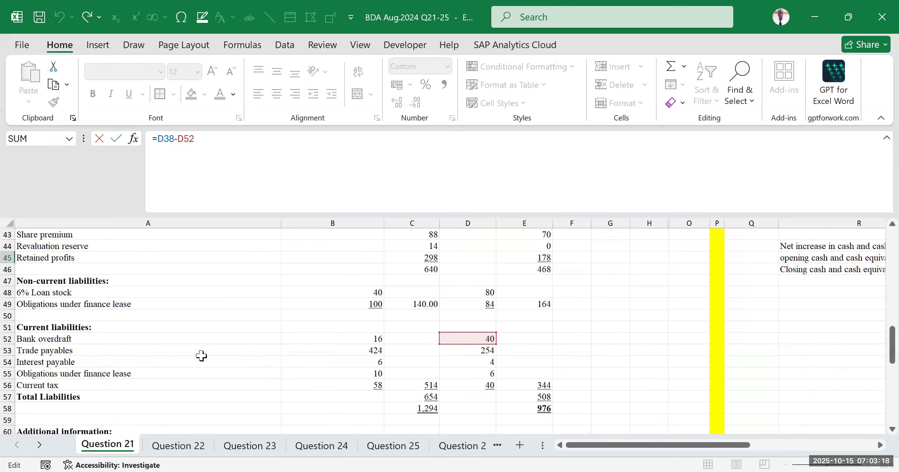
key(Return)
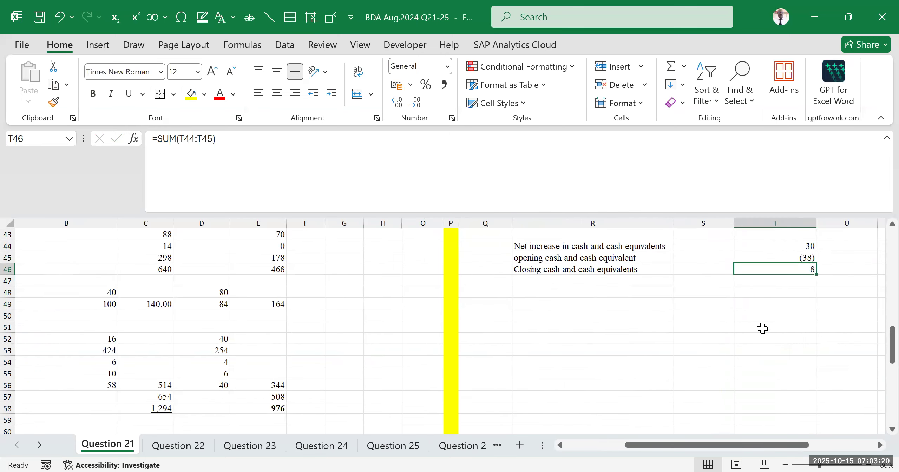
- Check the closing cash formula in T46 against the net increase and opening cash amounts in T44:T45
click(790, 339)
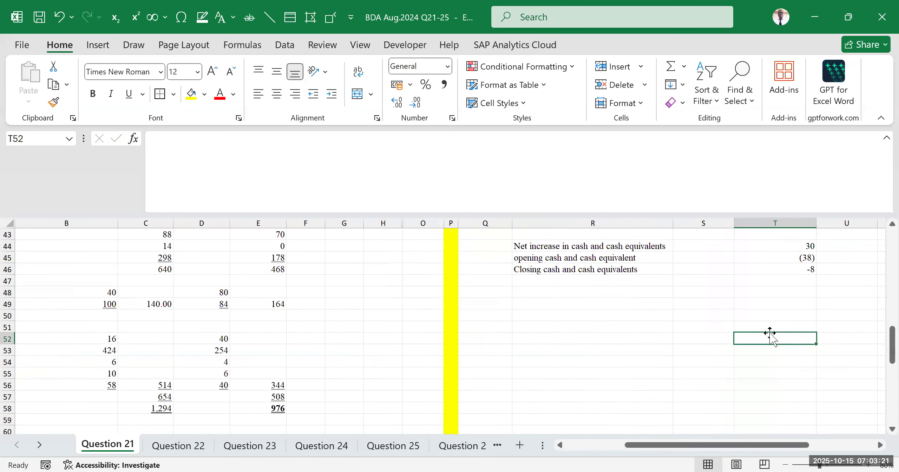
click(801, 271)
scroll(727, 358, up, 2)
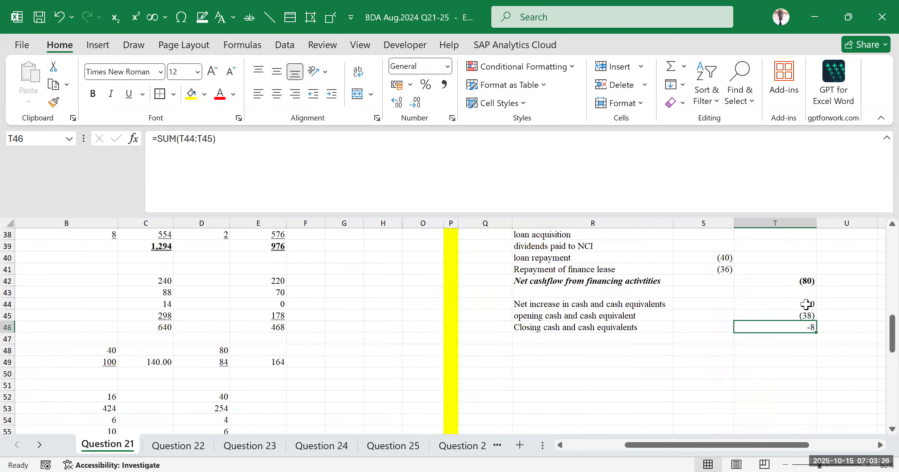
drag(804, 303, 800, 314)
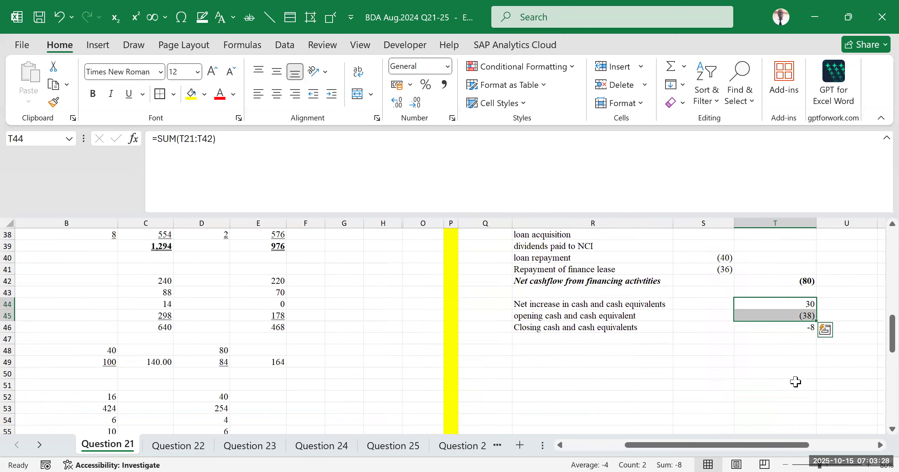
- Calculate the 2023 closing cash check in T48 as cash in hand less bank overdraft, with =B38-B52
click(795, 351)
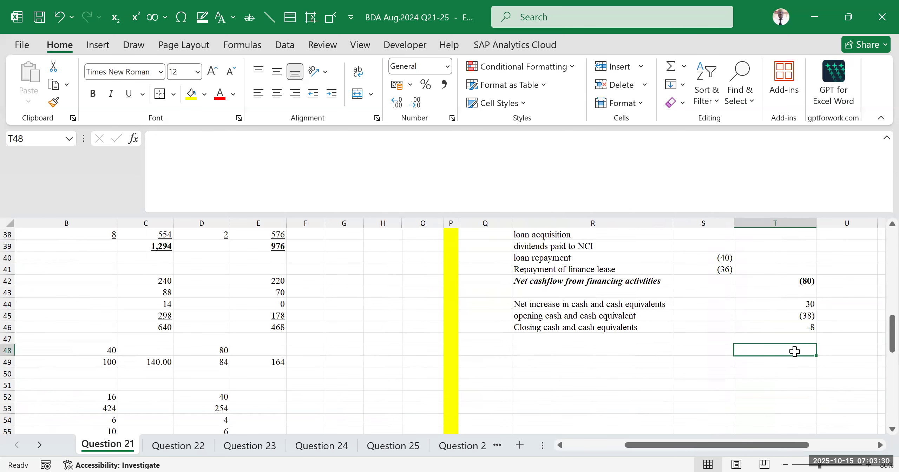
text(=)
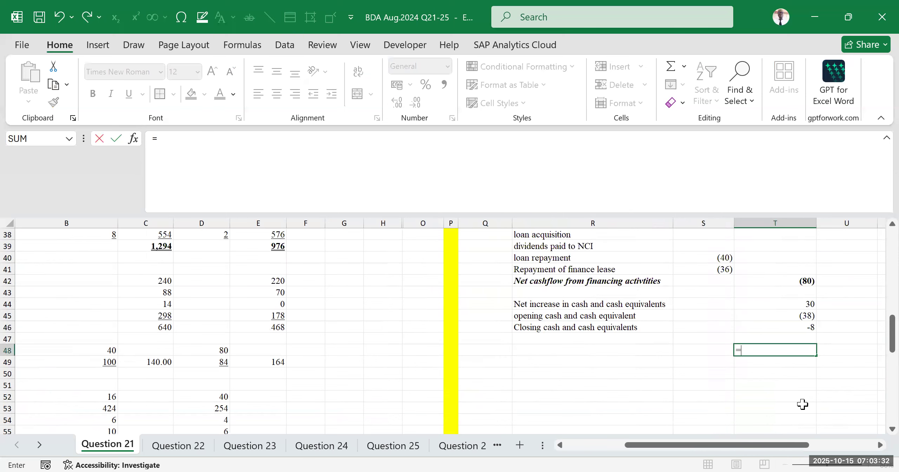
drag(765, 445, 680, 447)
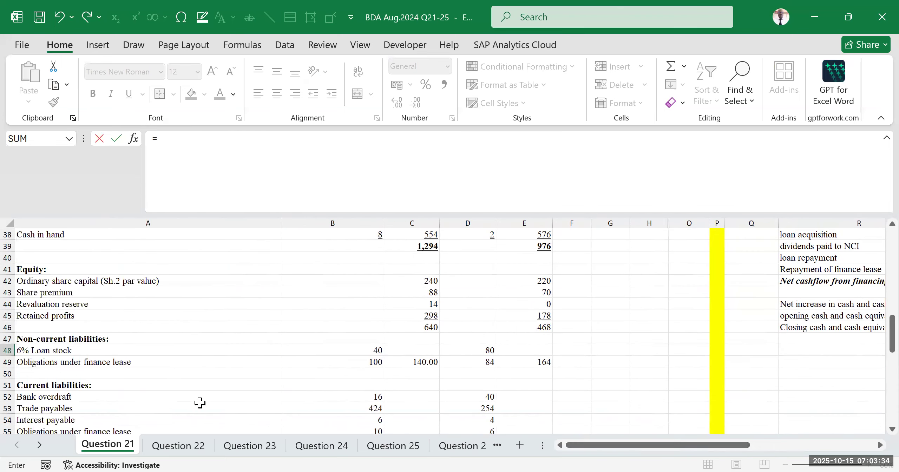
scroll(192, 407, down, 2)
scroll(92, 373, up, 3)
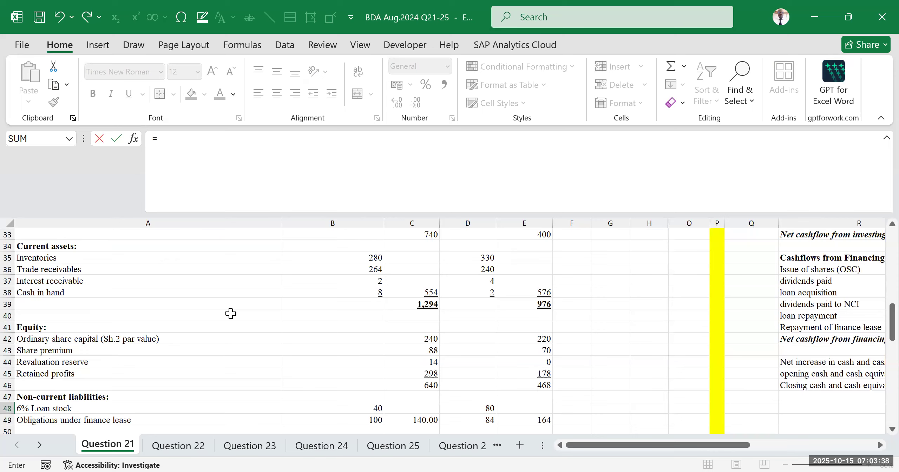
click(346, 293)
scroll(450, 295, up, 5)
scroll(342, 345, down, 6)
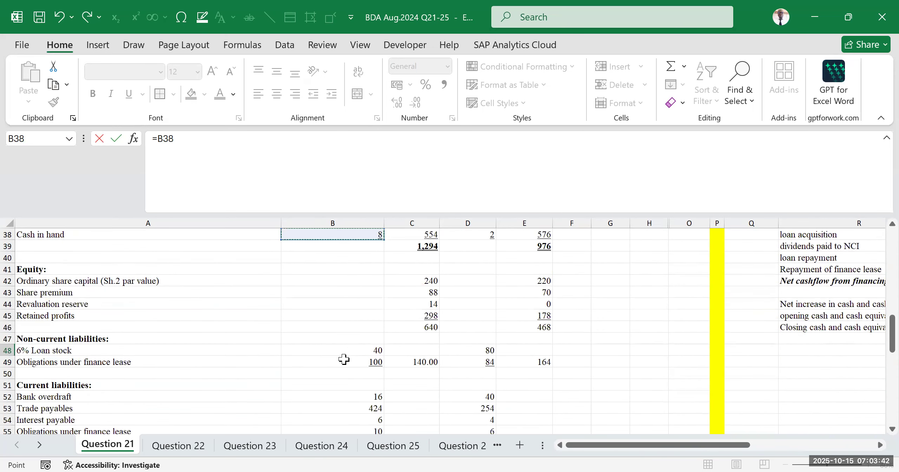
text(-)
scroll(370, 294, up, 1)
scroll(369, 295, up, 1)
scroll(223, 296, down, 2)
scroll(184, 314, down, 2)
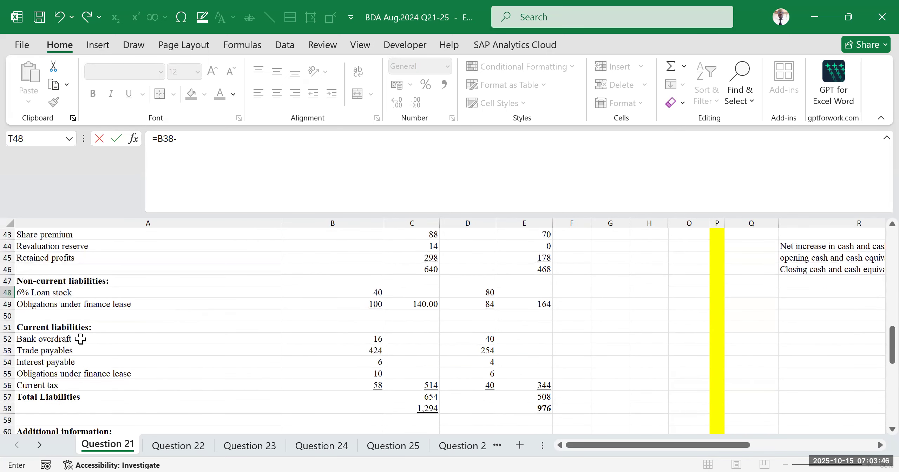
click(360, 340)
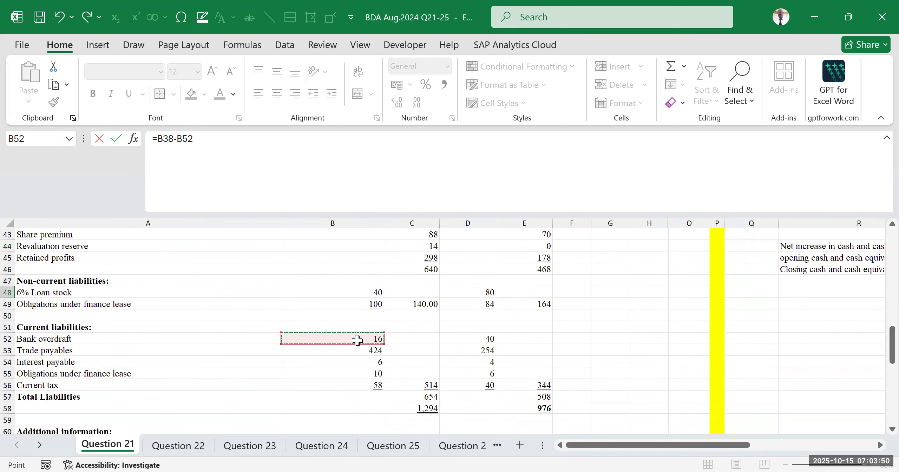
scroll(379, 336, up, 5)
scroll(383, 333, down, 5)
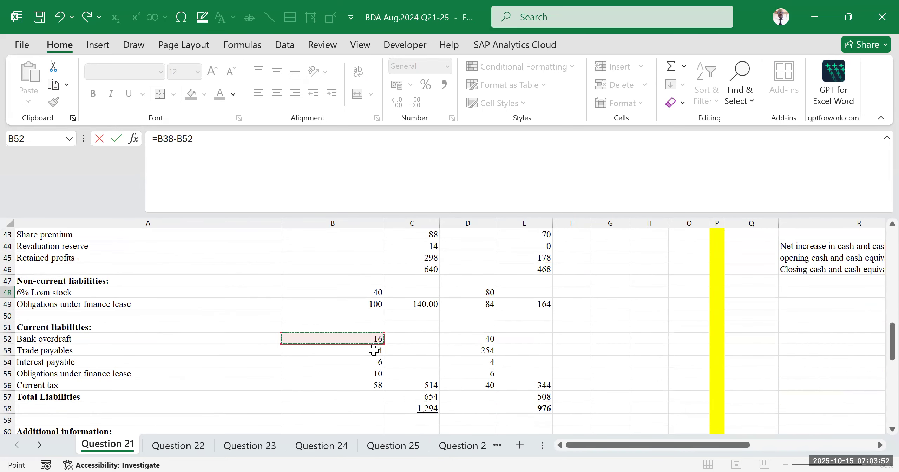
key(Escape)
click(642, 356)
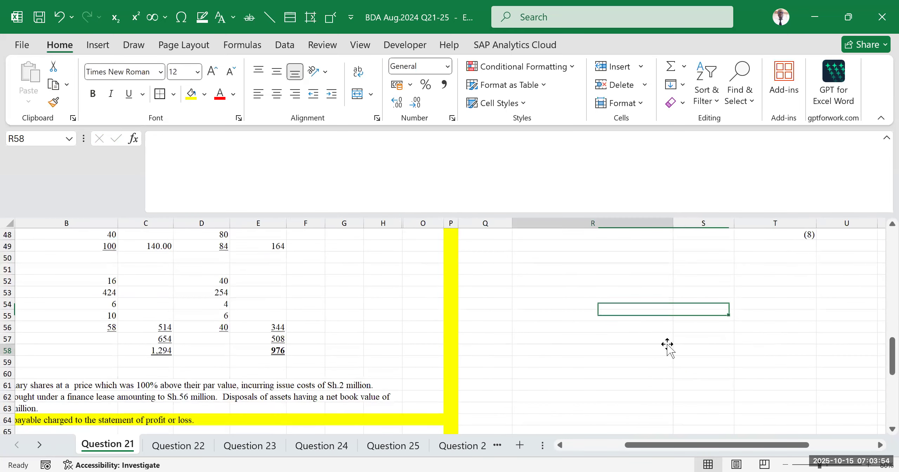
- Compare the check figure in T48 with the closing cash and cash equivalents in T46
scroll(737, 317, up, 3)
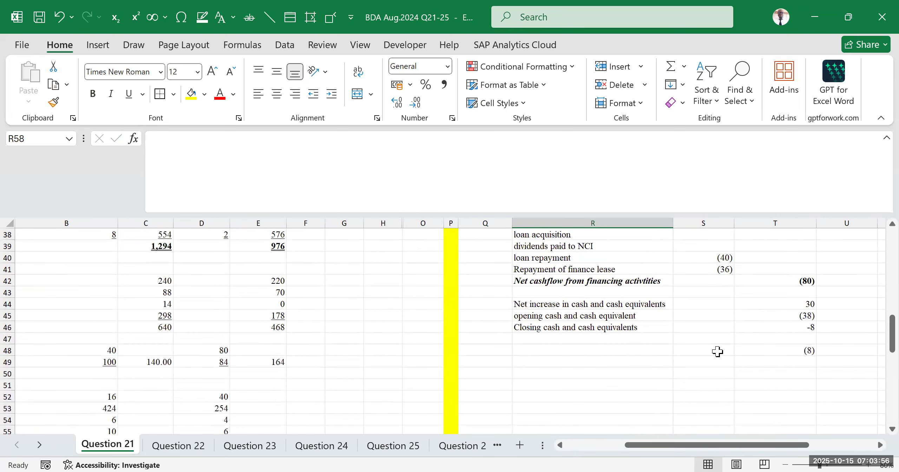
click(800, 354)
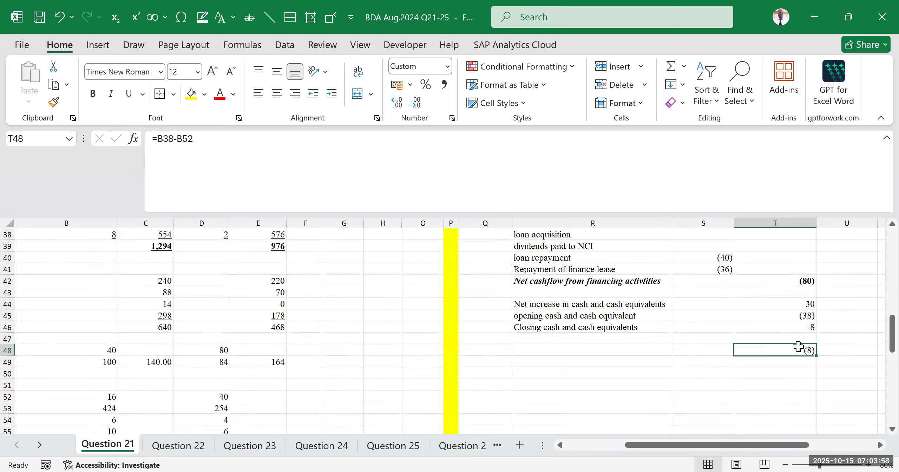
click(809, 327)
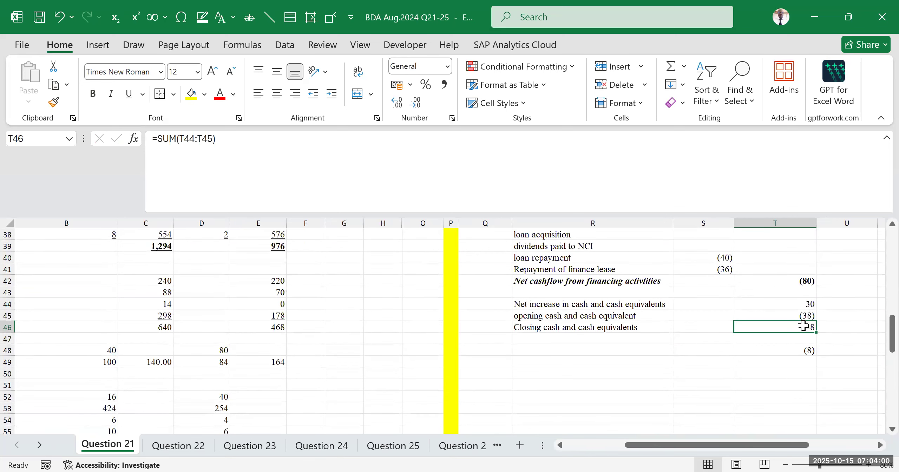
click(797, 352)
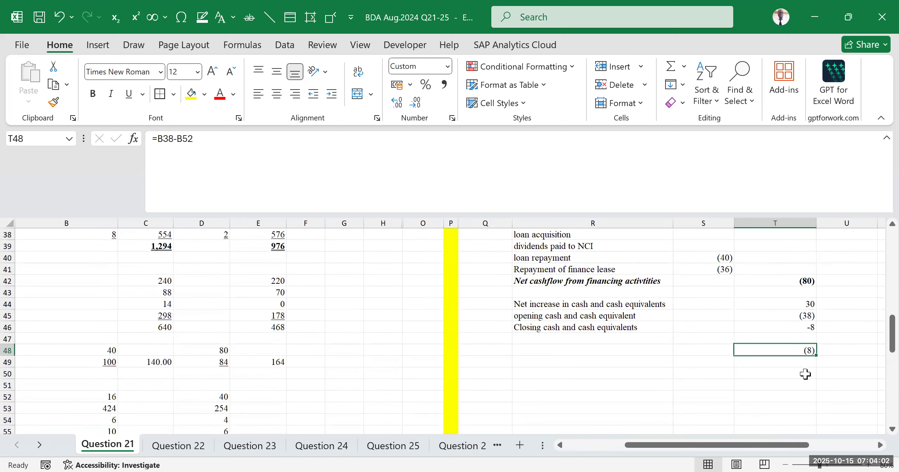
- Review the operating and investing sections of the cash flow statement and additional information note 3 on finance lease interest in A64
scroll(803, 369, up, 2)
scroll(729, 341, up, 7)
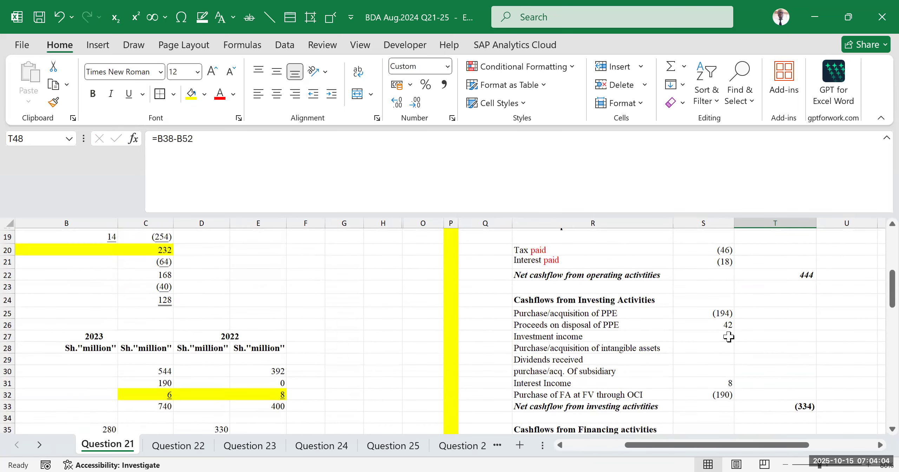
drag(543, 262, 755, 431)
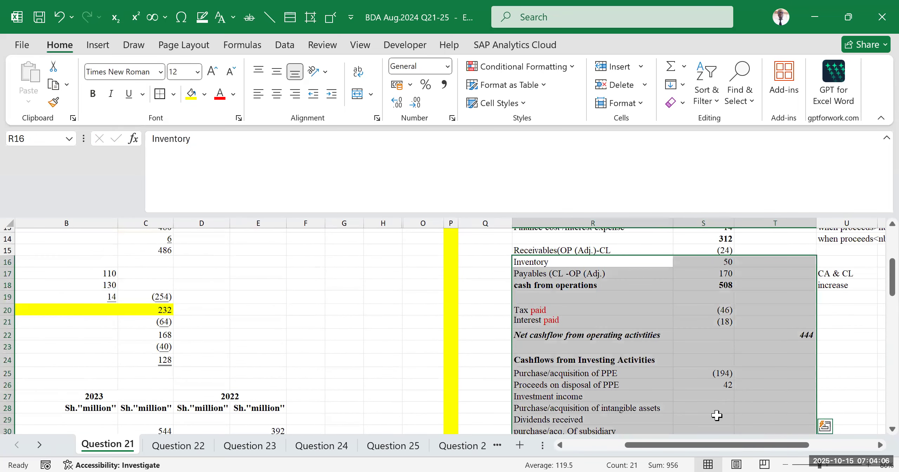
scroll(716, 415, down, 5)
drag(714, 453, 534, 453)
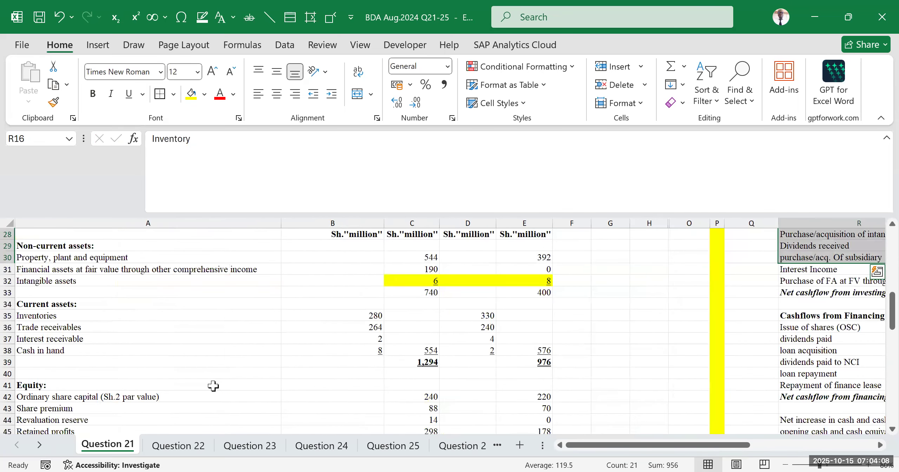
scroll(212, 381, down, 8)
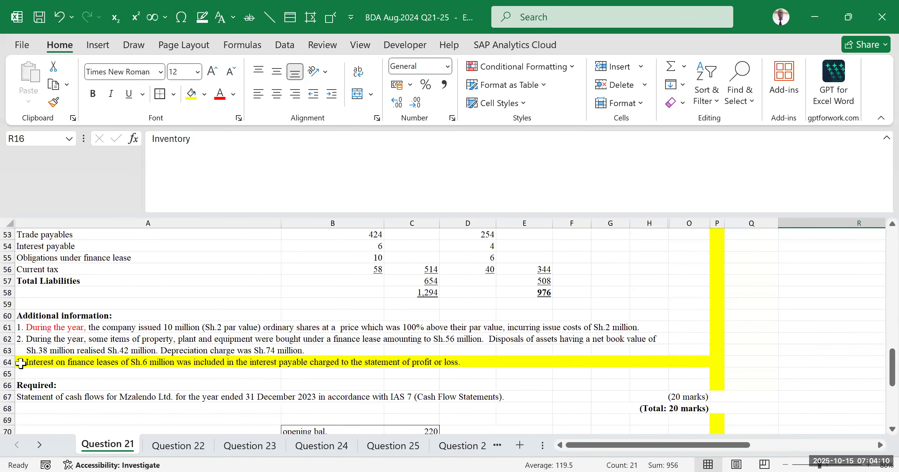
click(21, 363)
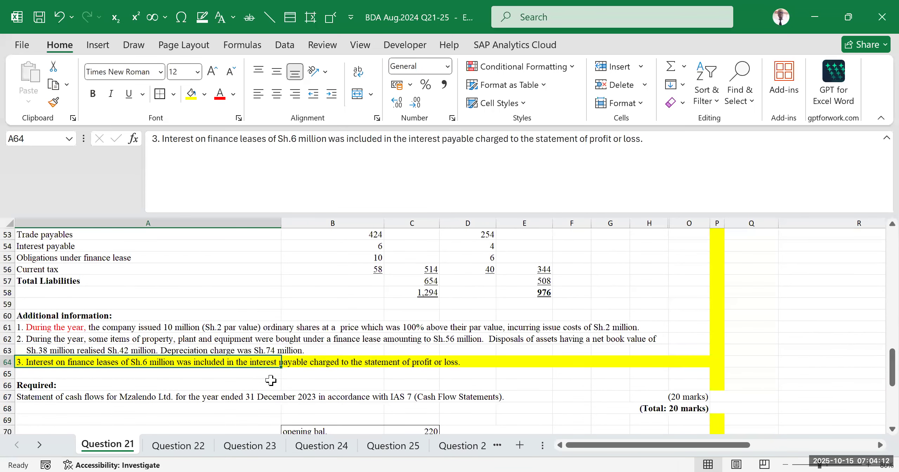